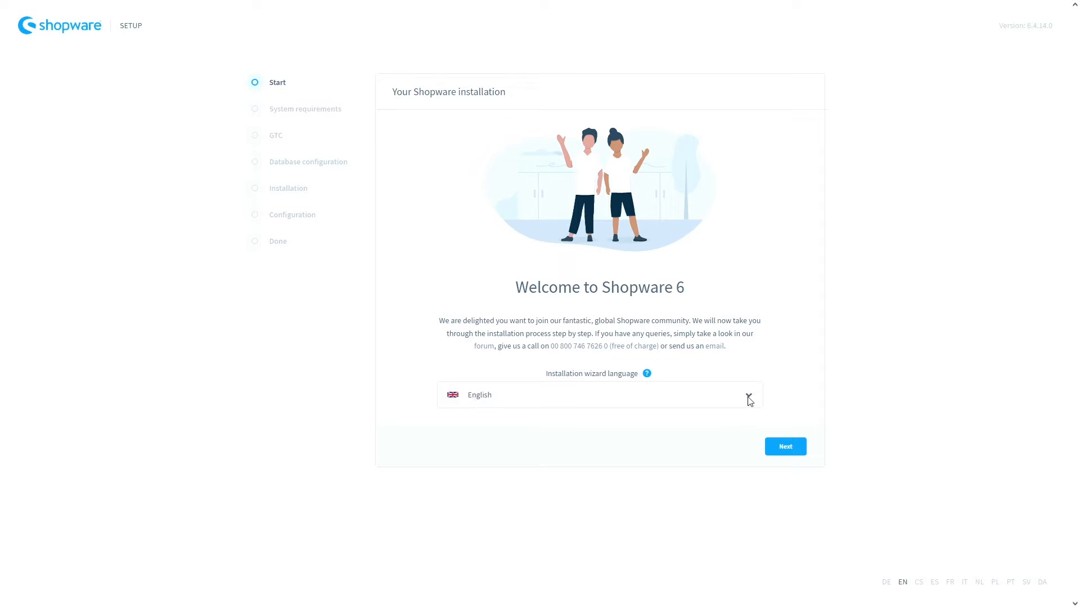
- Advance the setup wizard past the Start and System requirements pages
{"action": "left_click", "coordinate": [792, 450]}
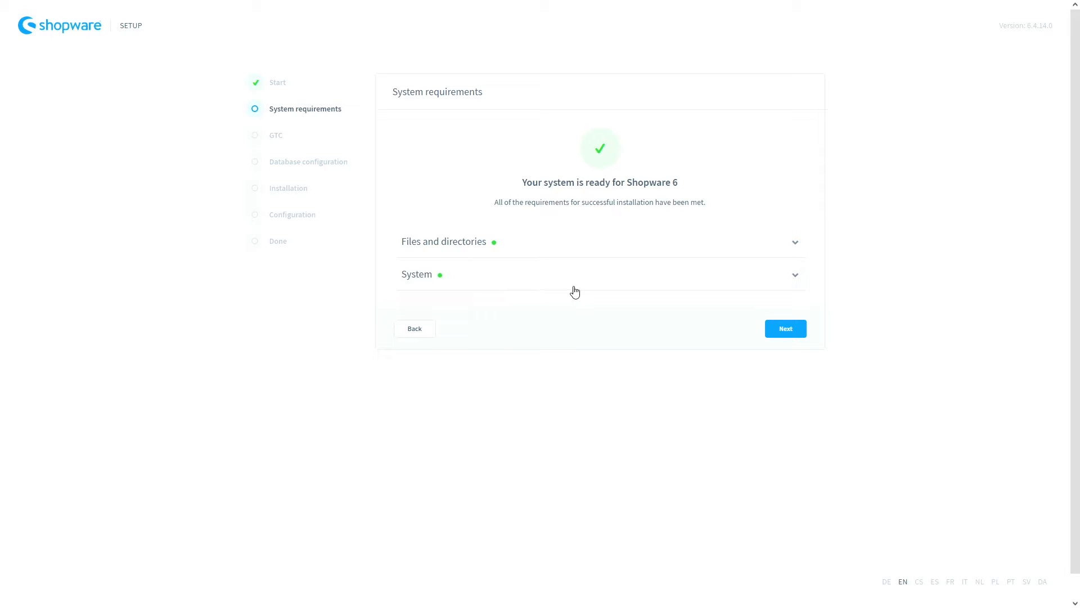
{"action": "left_click", "coordinate": [789, 333]}
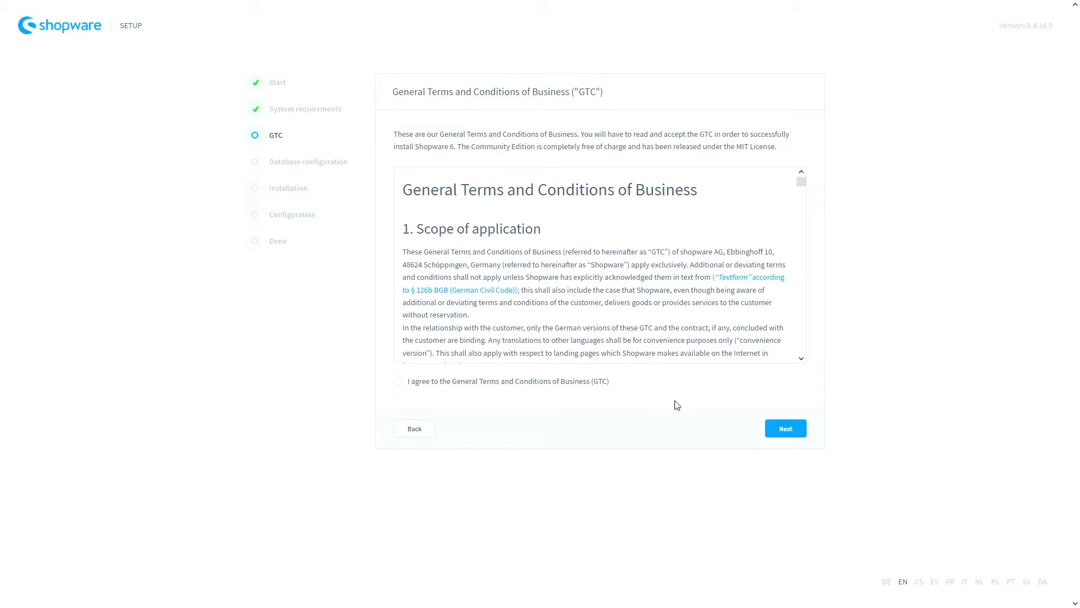
- Agree to the General Terms and Conditions (GTC) and continue to the database step
{"action": "left_click", "coordinate": [400, 384]}
{"action": "left_click", "coordinate": [777, 434]}
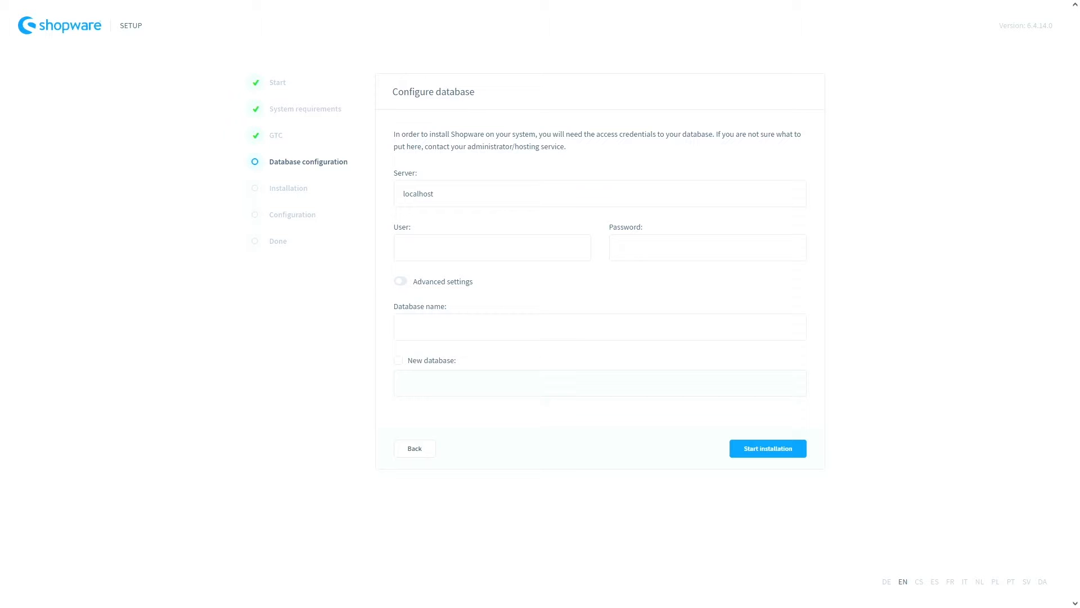
- Enter the database user and password, select the database, and start the installation without saving the login
{"action": "left_click", "coordinate": [485, 254]}
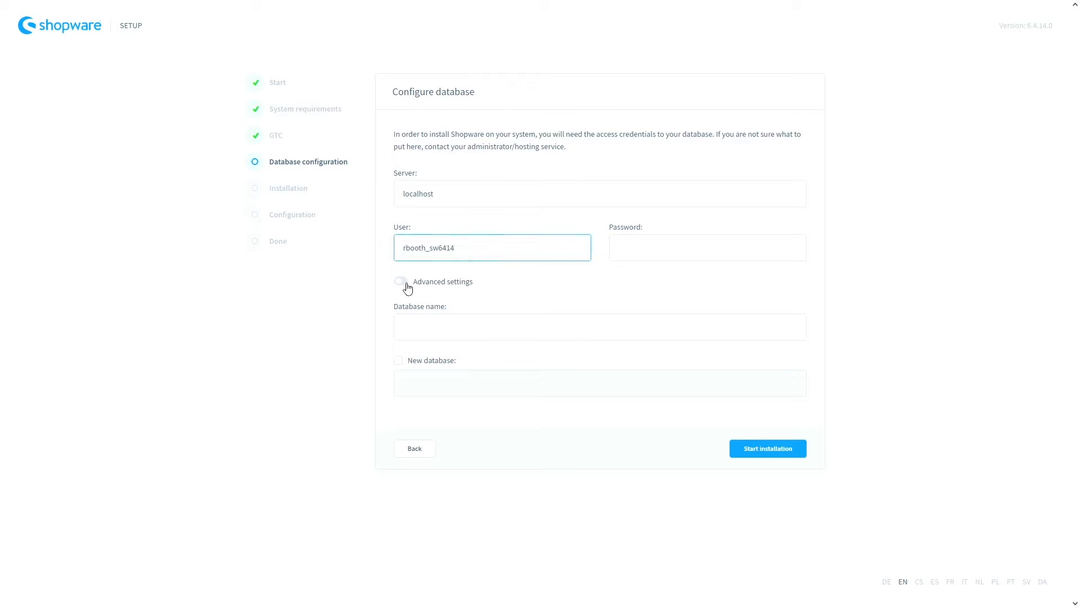
{"action": "key", "text": "alt+Tab"}
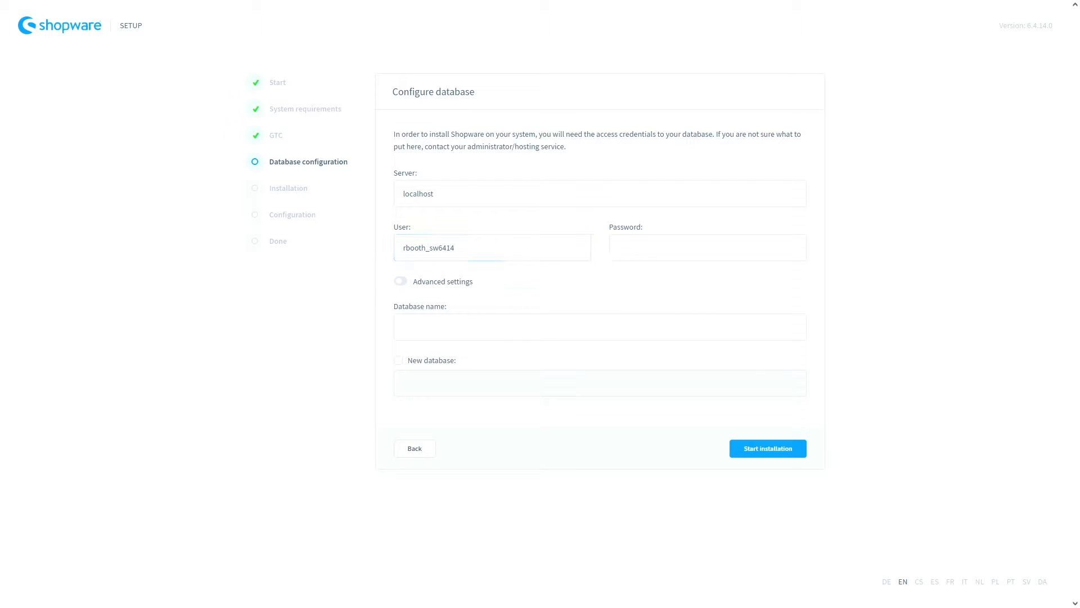
{"action": "left_click", "coordinate": [617, 247]}
{"action": "key", "text": "ctrl+v"}
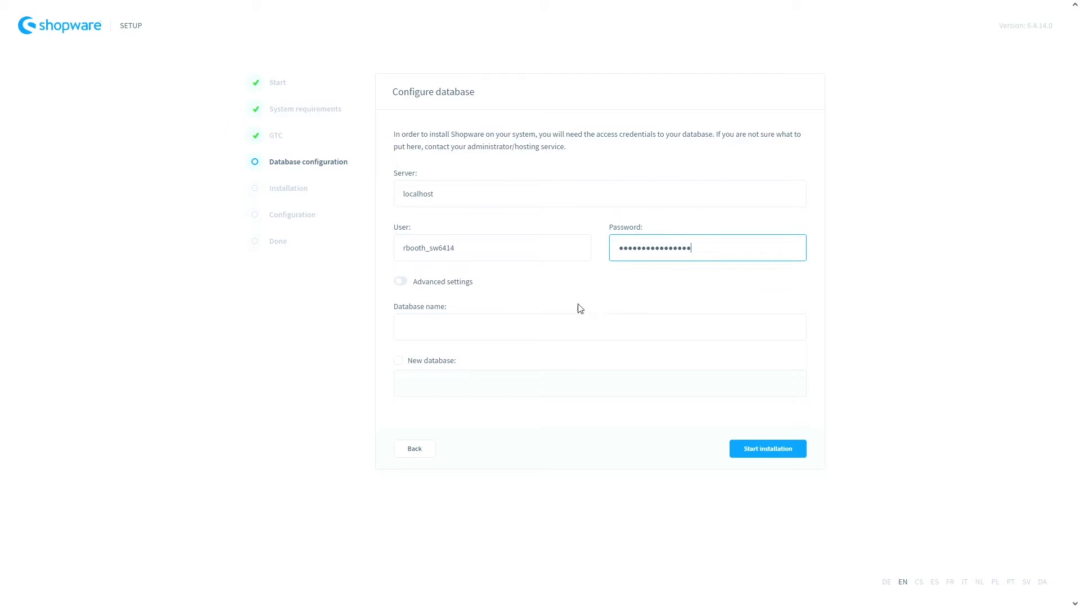
{"action": "left_click", "coordinate": [409, 328]}
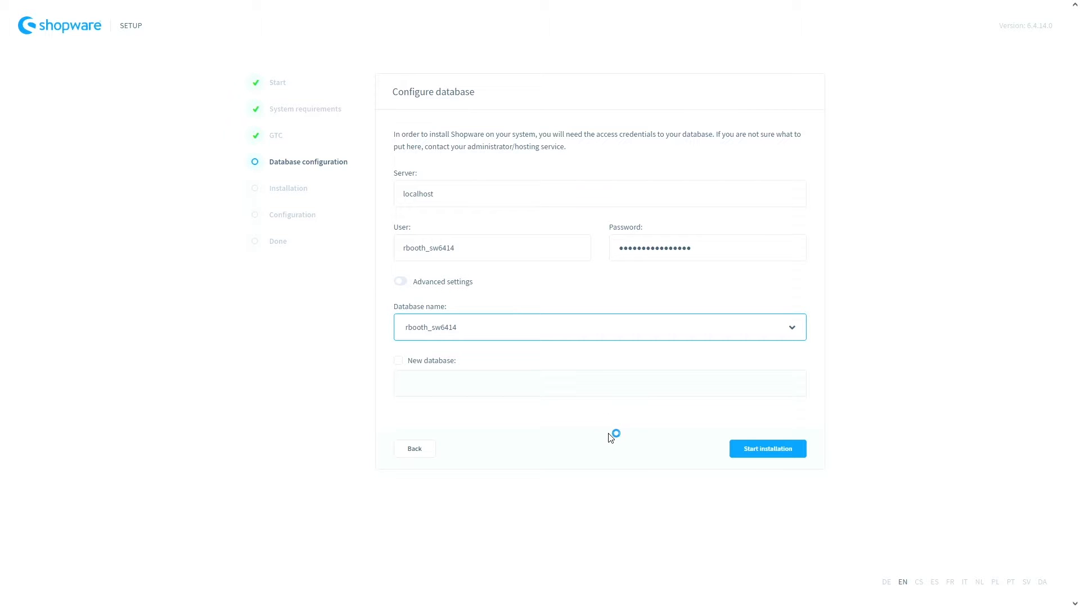
{"action": "left_click", "coordinate": [748, 455]}
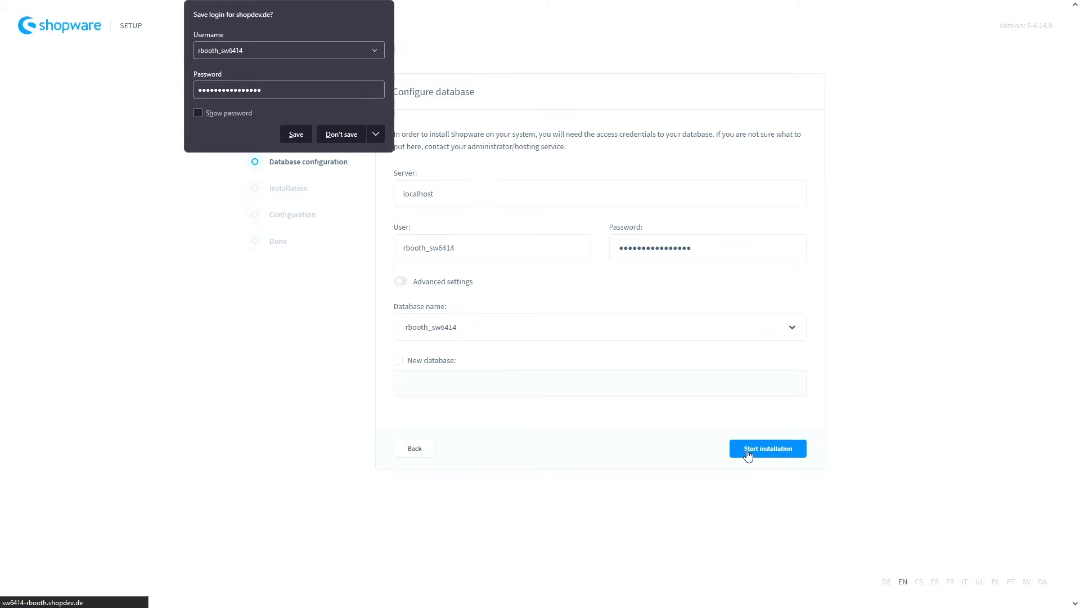
{"action": "left_click", "coordinate": [339, 135]}
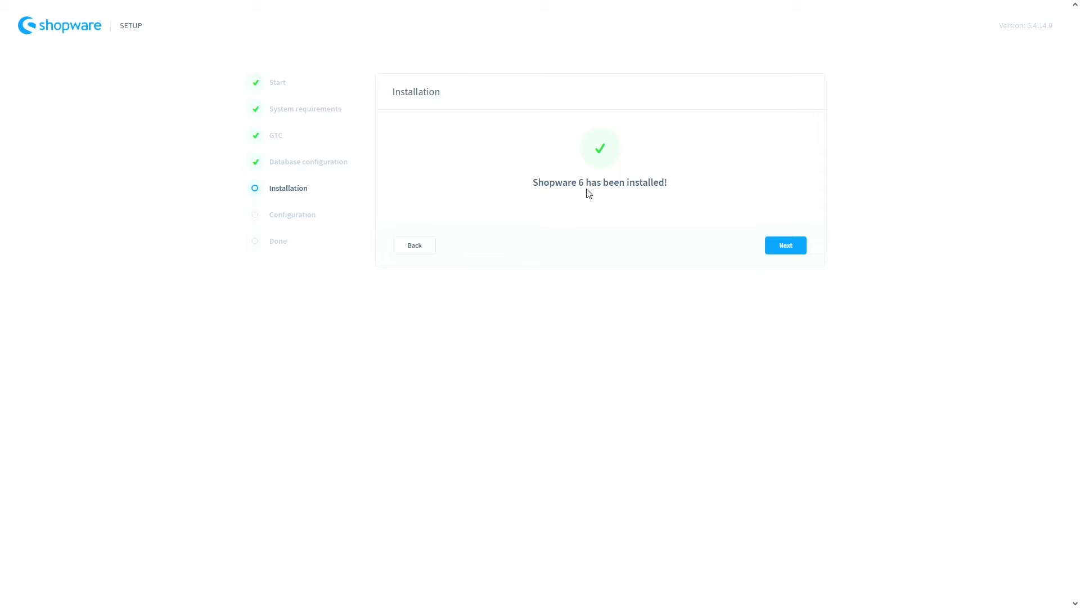
- Once 'Shopware 6 has been installed!' appears, continue to the Configuration step
{"action": "left_click", "coordinate": [782, 246]}
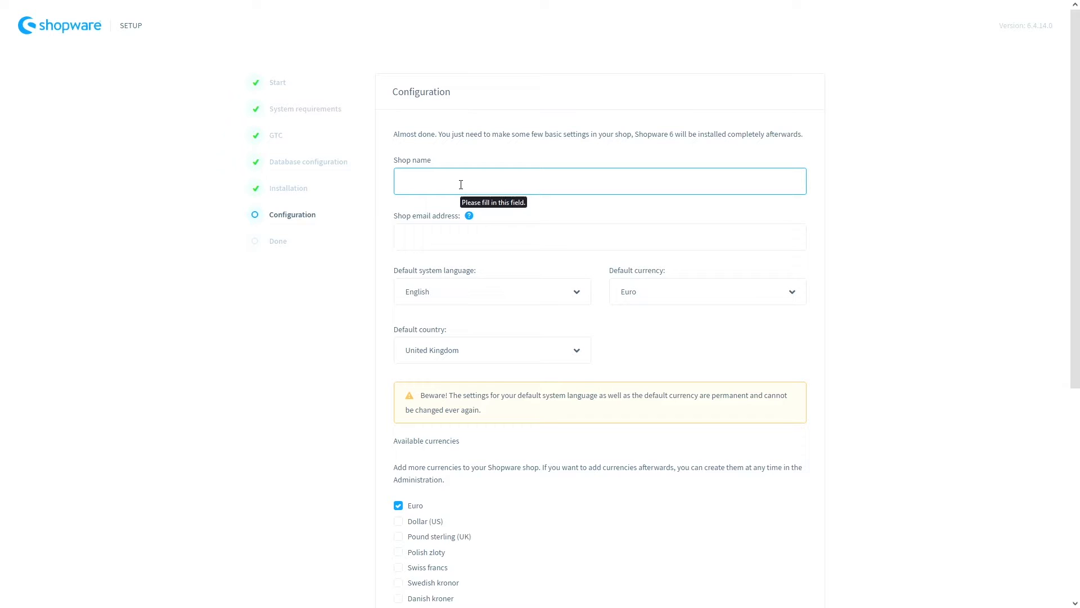
- Name the shop 'shopware-bbq' and fill in the shop e-mail address
{"action": "type", "text": "shopware-bbq"}
{"action": "left_click", "coordinate": [424, 238]}
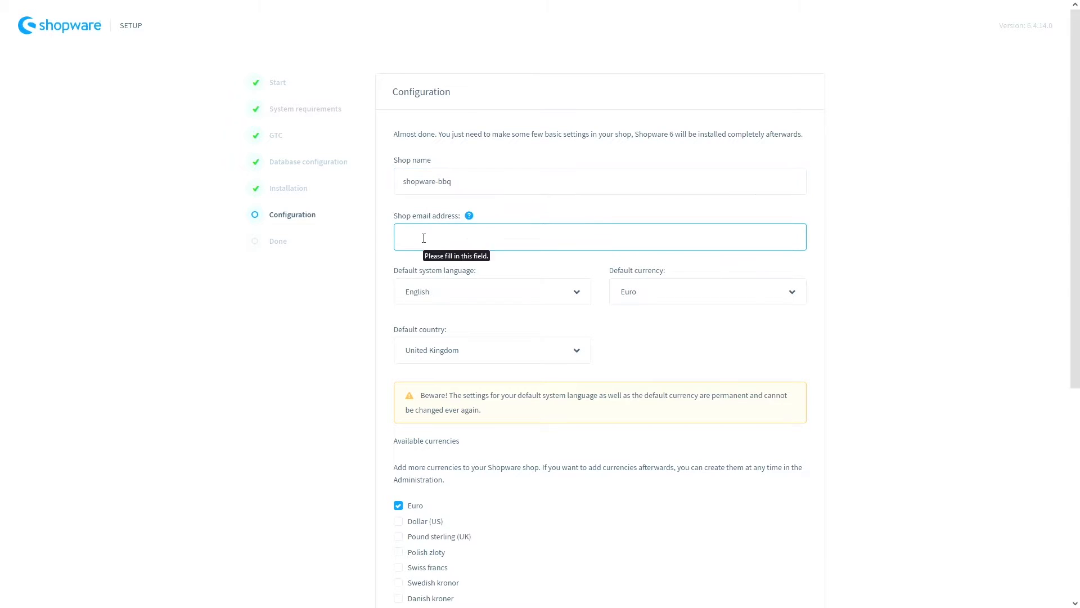
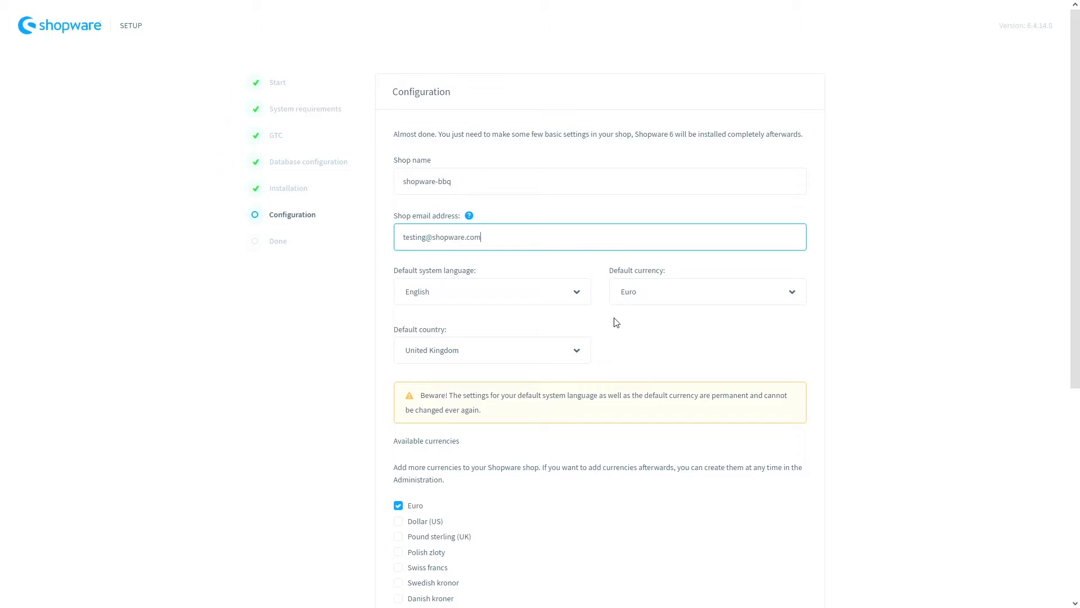
- Add Pound sterling (UK) as an available currency alongside Euro
{"action": "scroll", "coordinate": [601, 338], "scroll_direction": "down", "scroll_amount": 1}
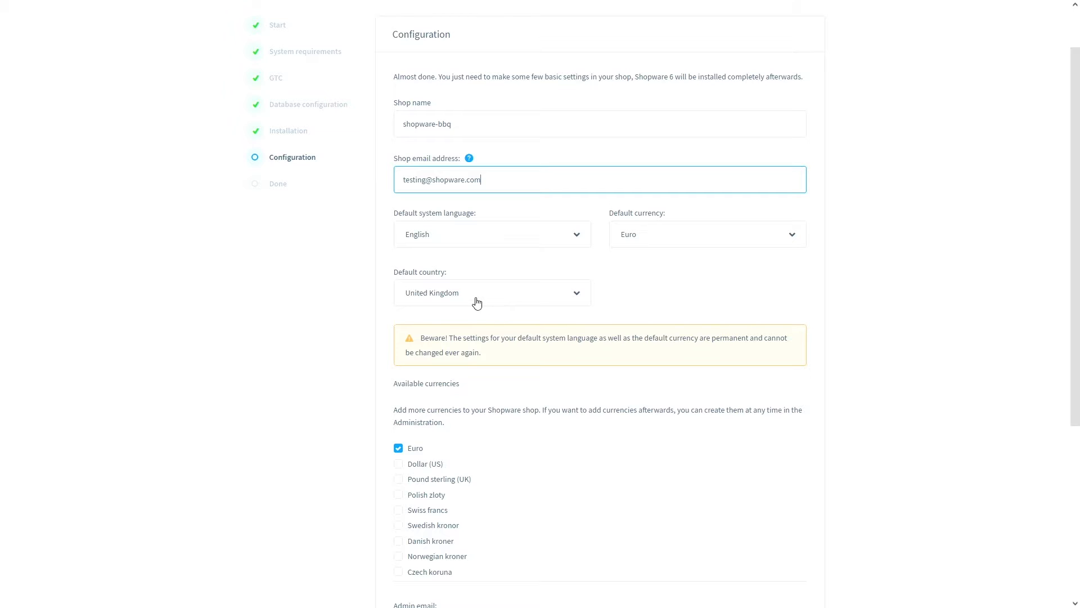
{"action": "scroll", "coordinate": [499, 301], "scroll_direction": "down", "scroll_amount": 2}
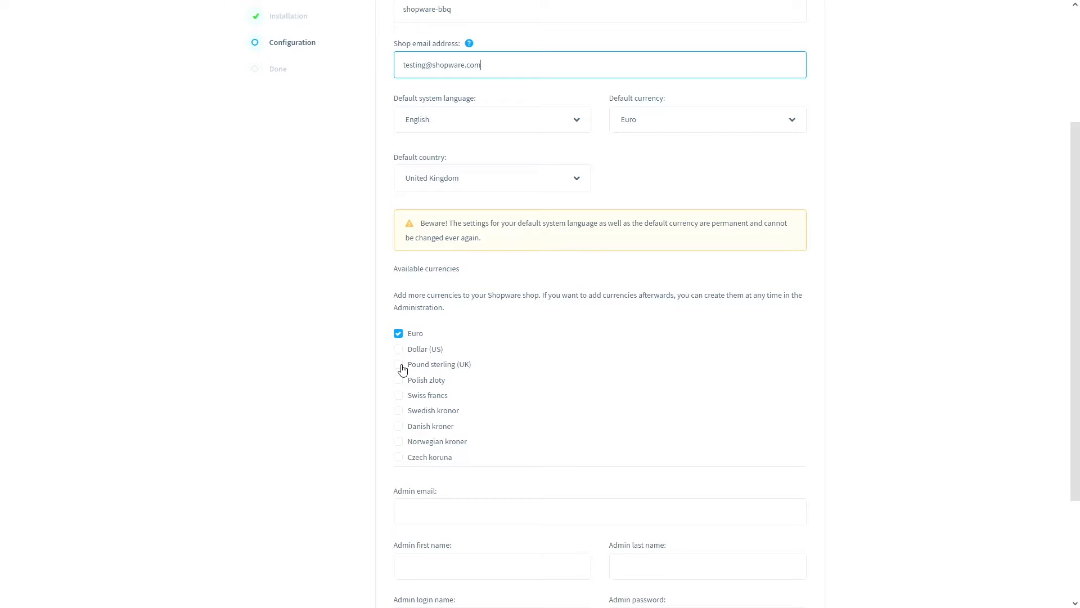
{"action": "left_click", "coordinate": [402, 368]}
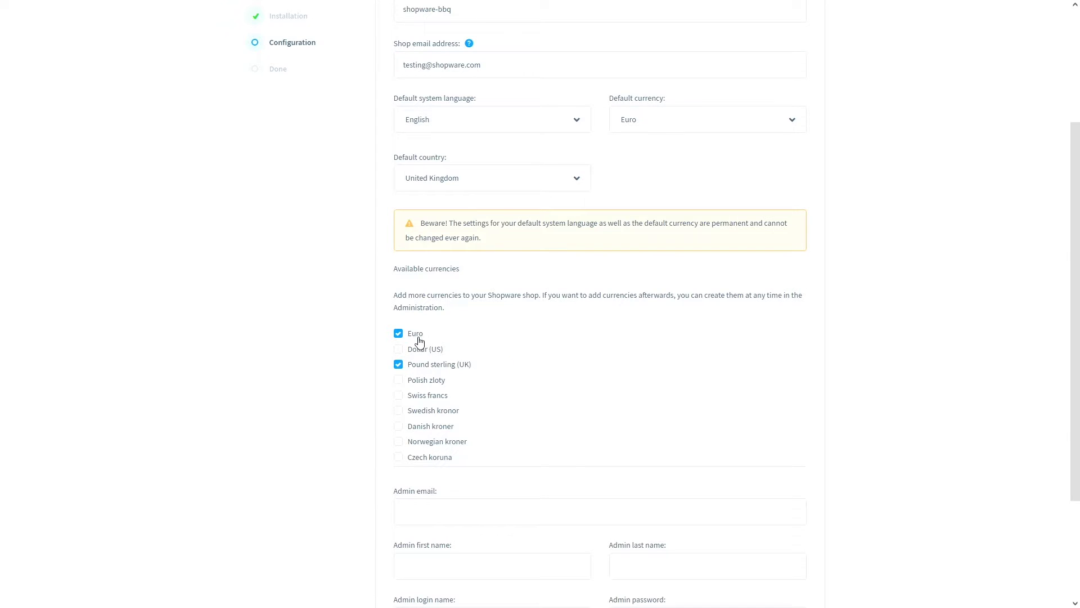
{"action": "scroll", "coordinate": [540, 364], "scroll_direction": "down", "scroll_amount": 3}
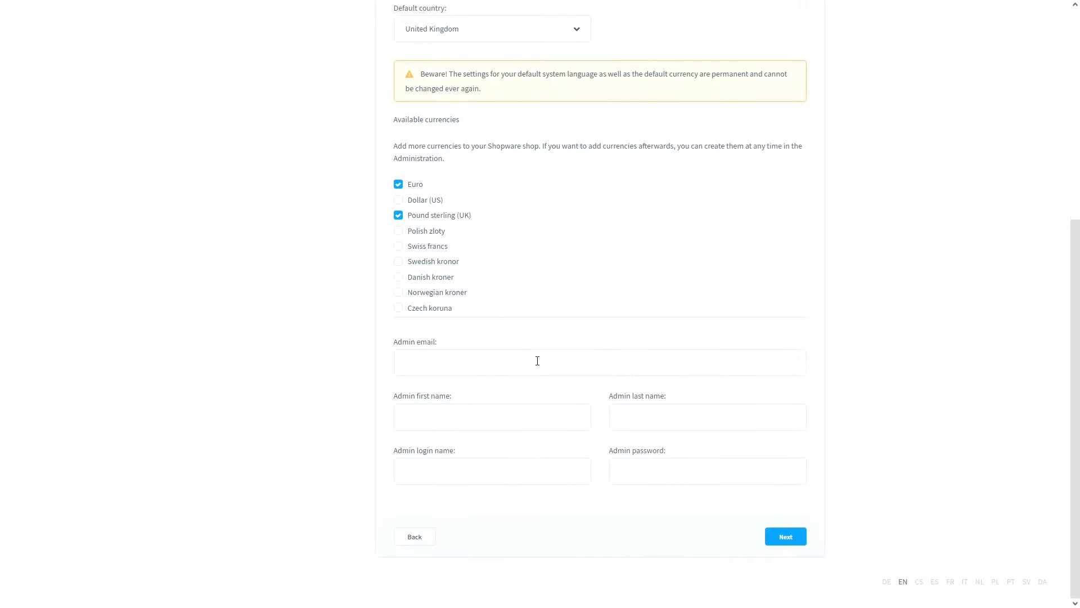
- Enter the administrator's e-mail address, first name and last name
{"action": "left_click", "coordinate": [457, 368]}
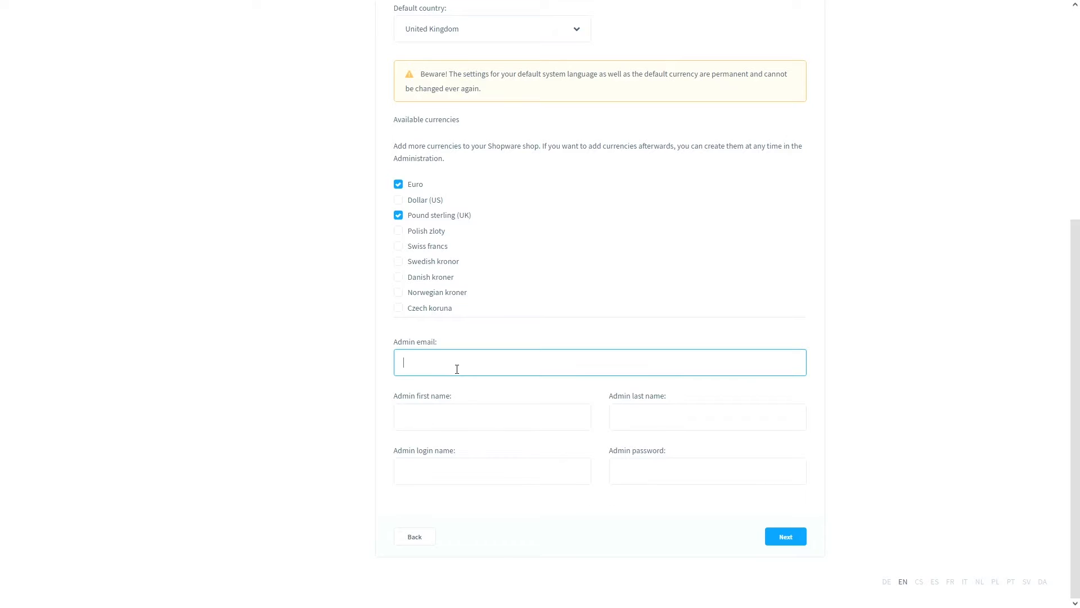
{"action": "left_click", "coordinate": [448, 423]}
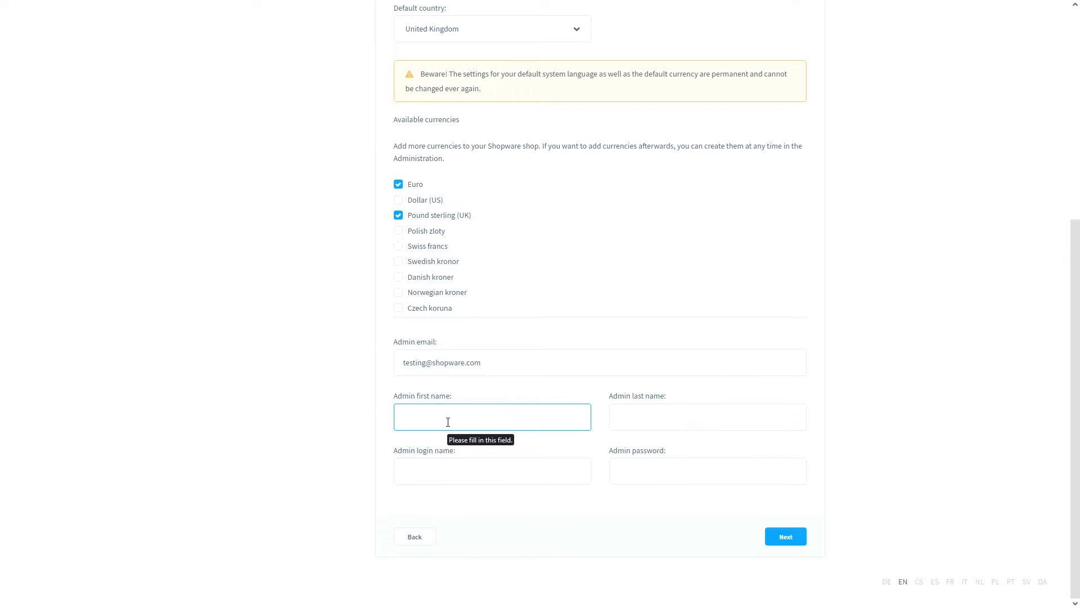
{"action": "type", "text": "demo"}
{"action": "left_click", "coordinate": [639, 414]}
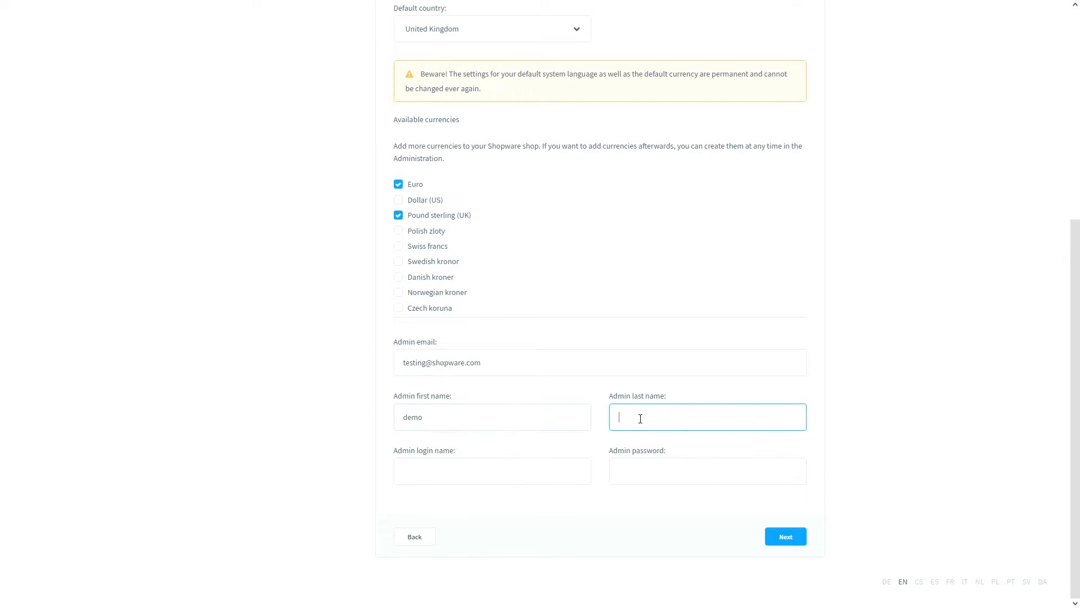
{"action": "type", "text": "test"}
- Set the admin login name and password, then submit the shop configuration
{"action": "left_click", "coordinate": [449, 472]}
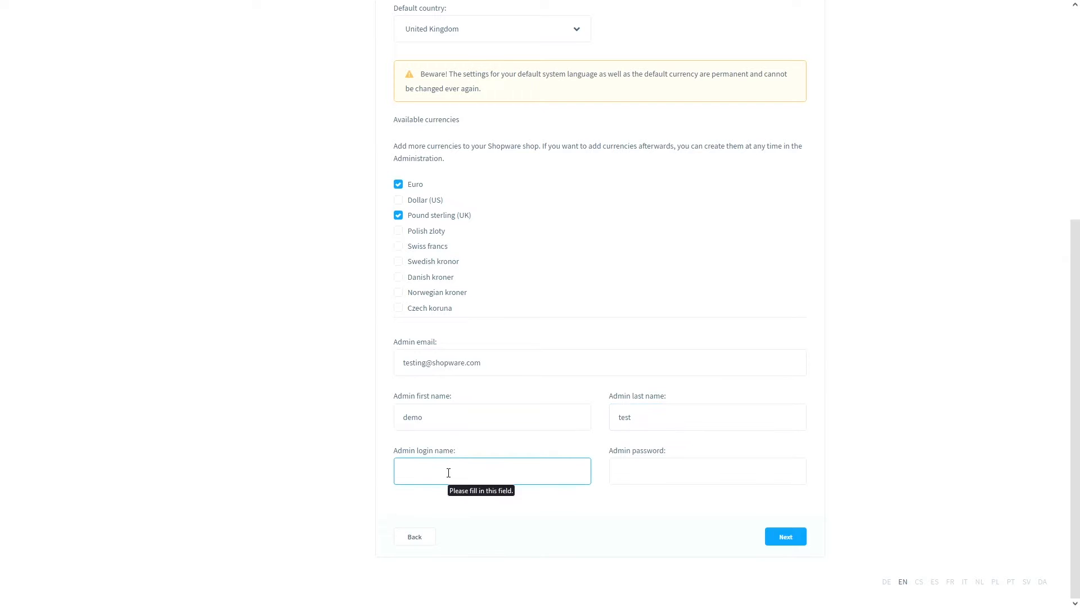
{"action": "type", "text": "deom"}
{"action": "key", "text": "BackSpace"}
{"action": "key", "text": "BackSpace"}
{"action": "type", "text": "mo"}
{"action": "left_click", "coordinate": [612, 470]}
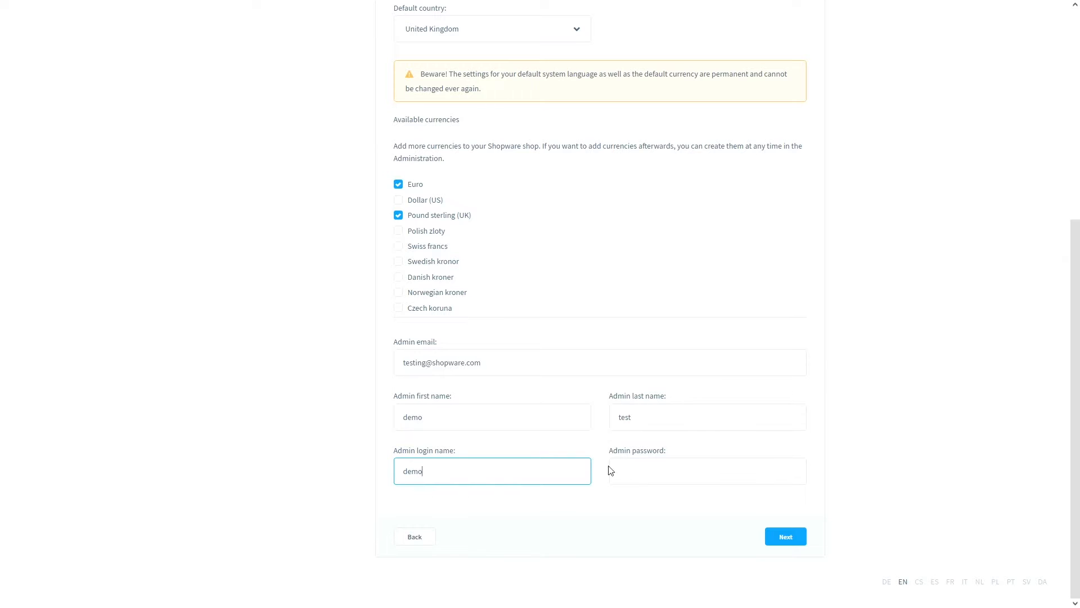
{"action": "type", "text": "demo"}
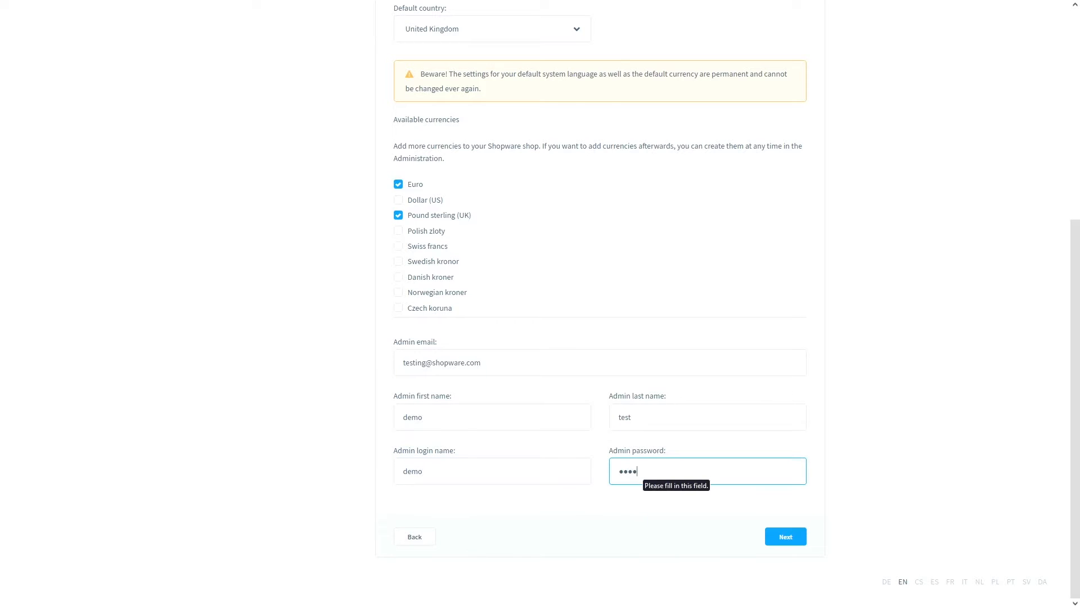
{"action": "left_click", "coordinate": [596, 500]}
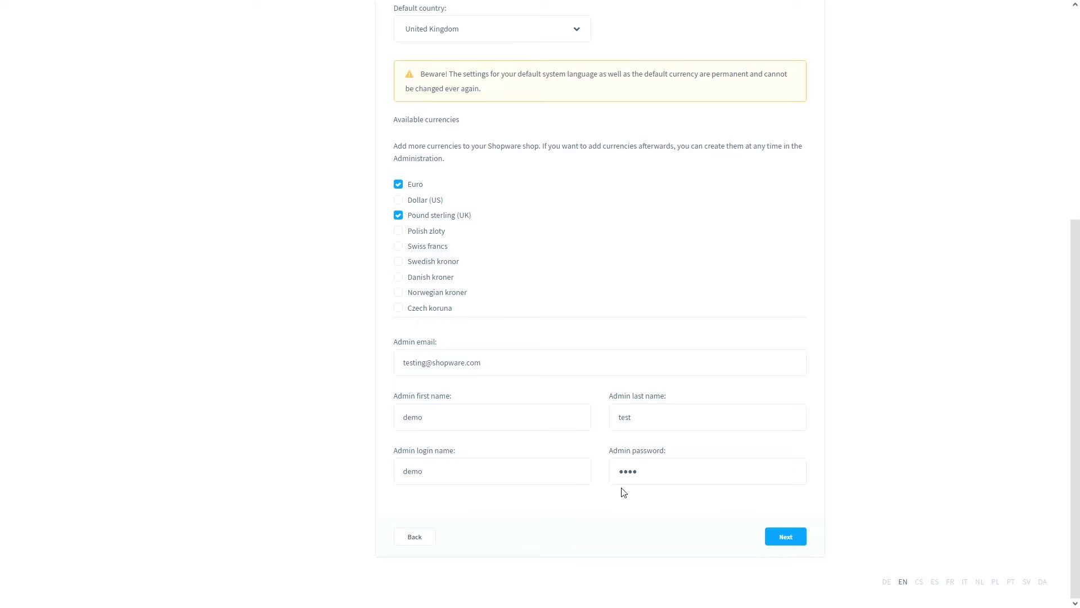
{"action": "left_click", "coordinate": [775, 542]}
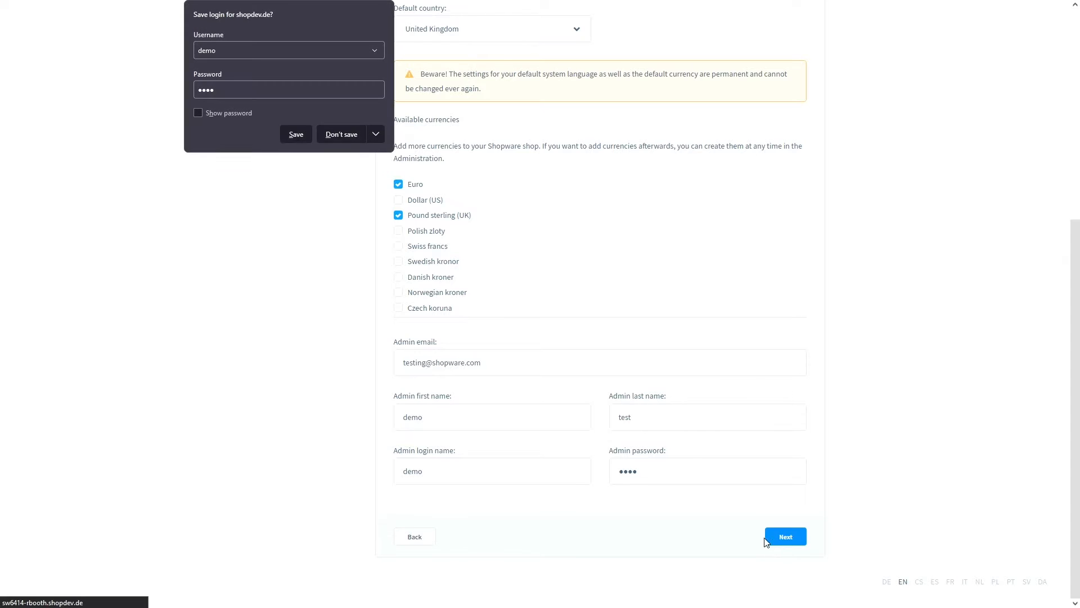
{"action": "left_click", "coordinate": [348, 133]}
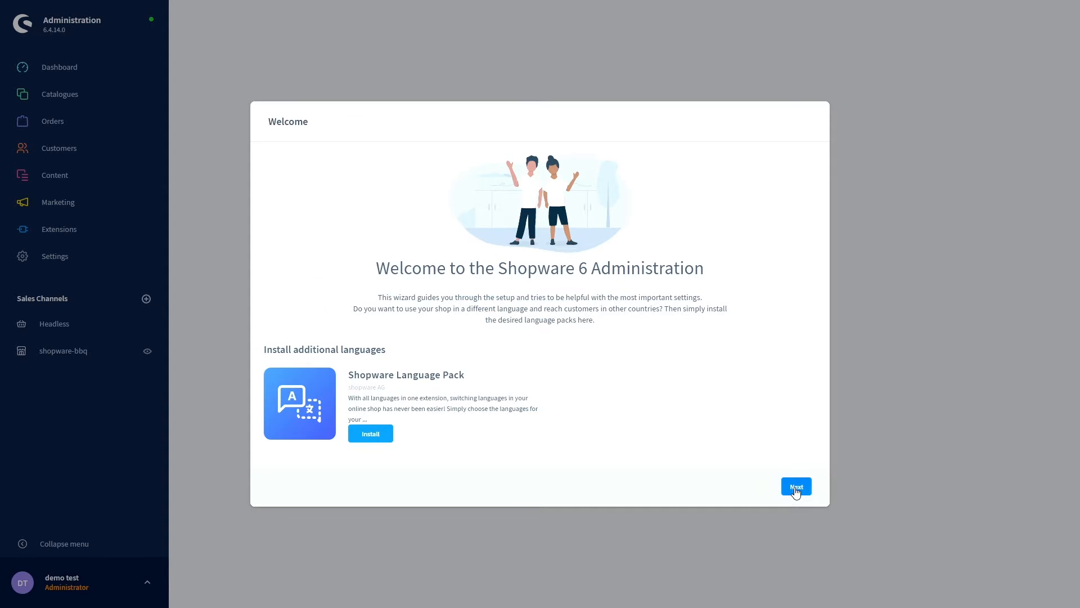
- Continue past the Welcome screen and the Data import step without installing demo data
{"action": "left_click", "coordinate": [796, 487]}
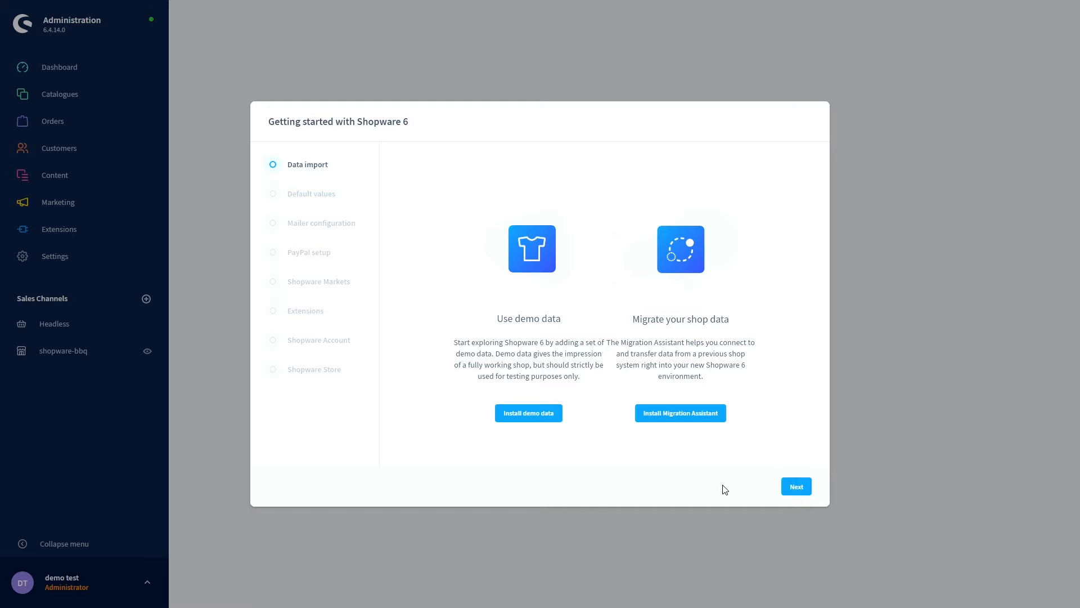
{"action": "left_click", "coordinate": [796, 487]}
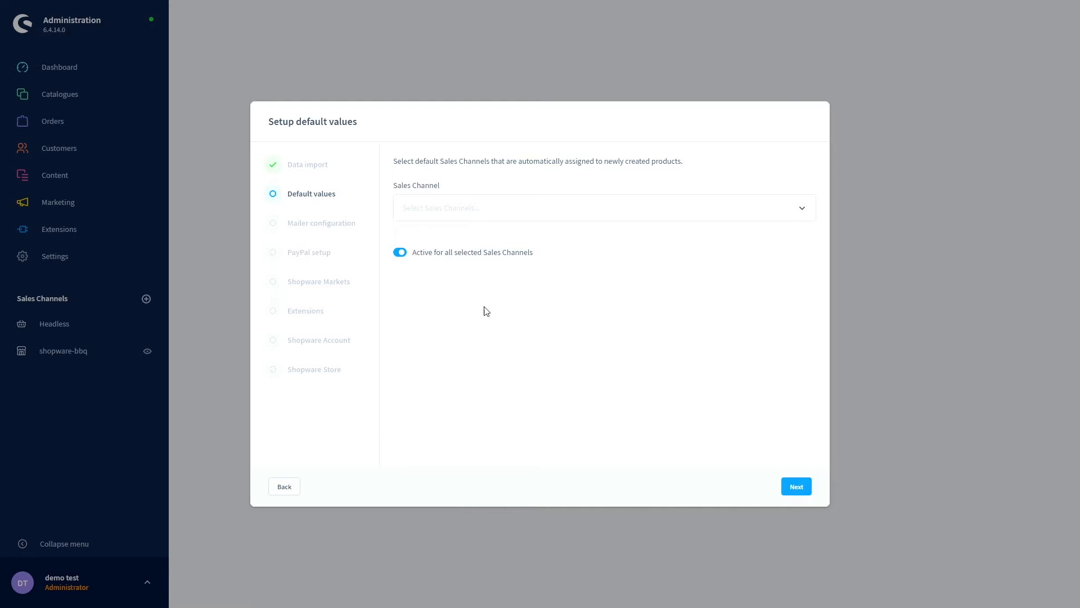
- Choose shopware-bbq as the default sales channel for new products and continue
{"action": "left_click", "coordinate": [488, 213]}
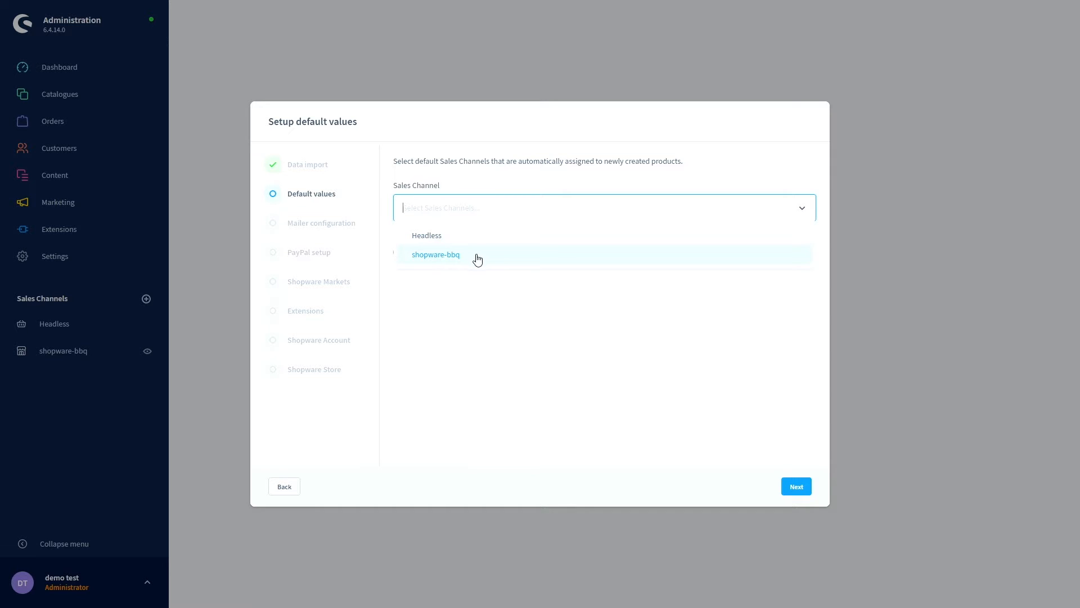
{"action": "left_click", "coordinate": [440, 258]}
{"action": "left_click", "coordinate": [494, 295]}
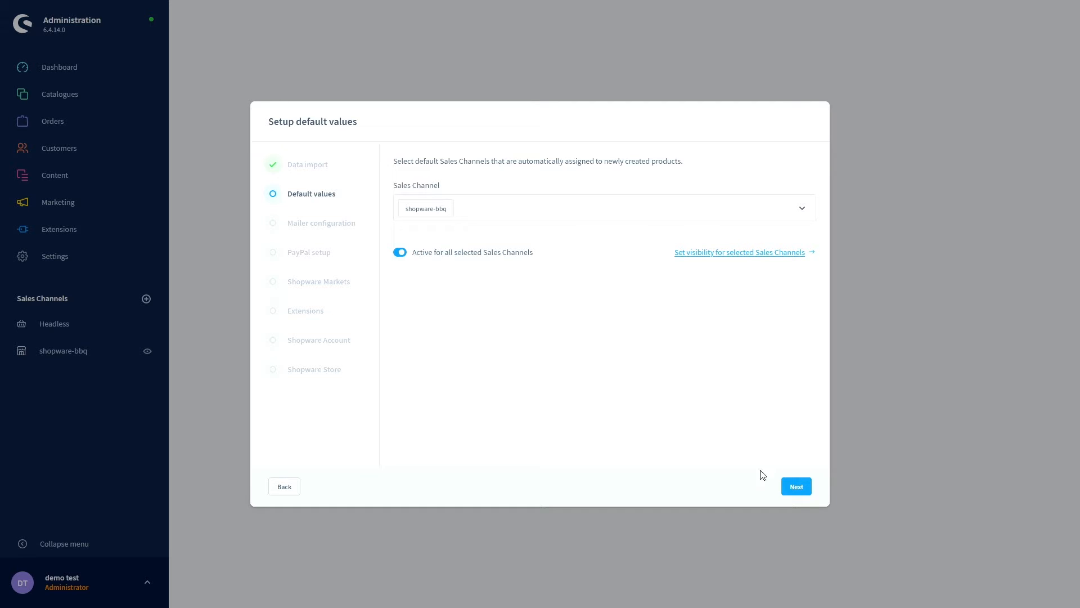
{"action": "left_click", "coordinate": [788, 492]}
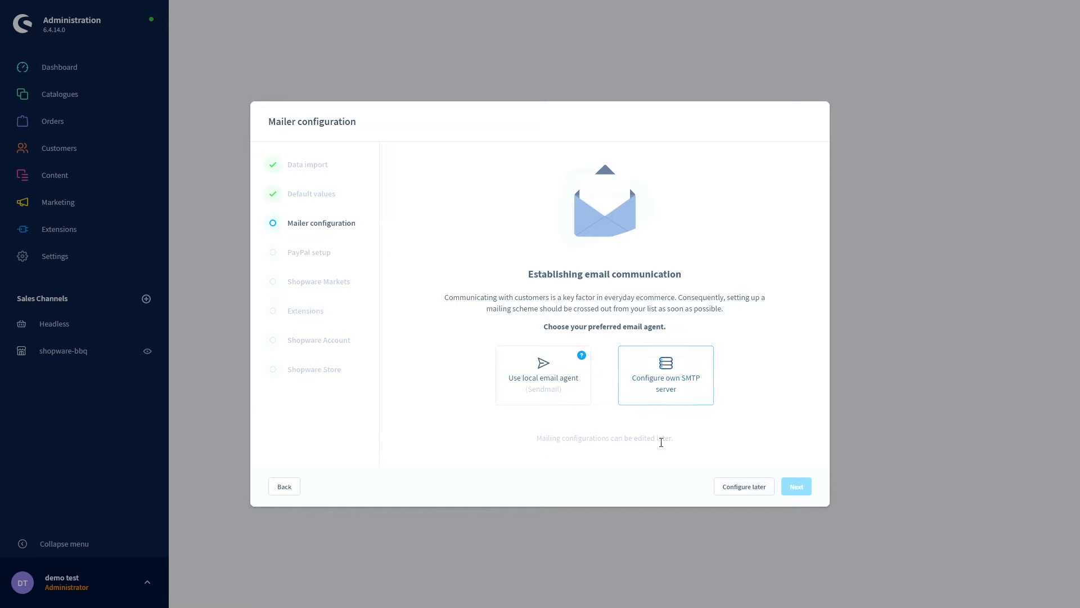
- Skip the Mailer, PayPal and Shopware Markets steps to reach Extensions
{"action": "left_click", "coordinate": [728, 493]}
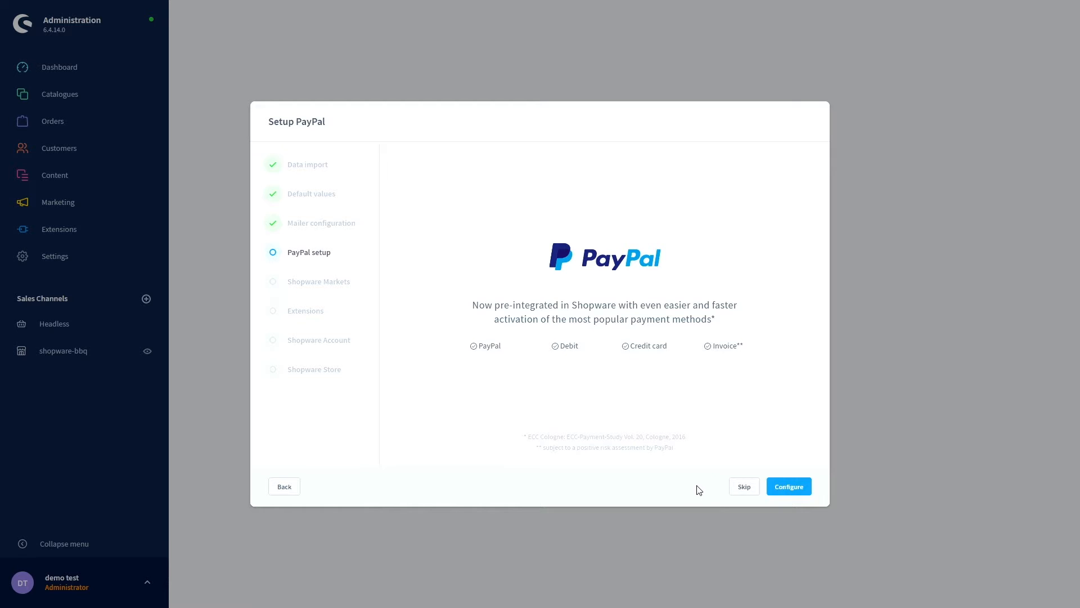
{"action": "left_click", "coordinate": [743, 487]}
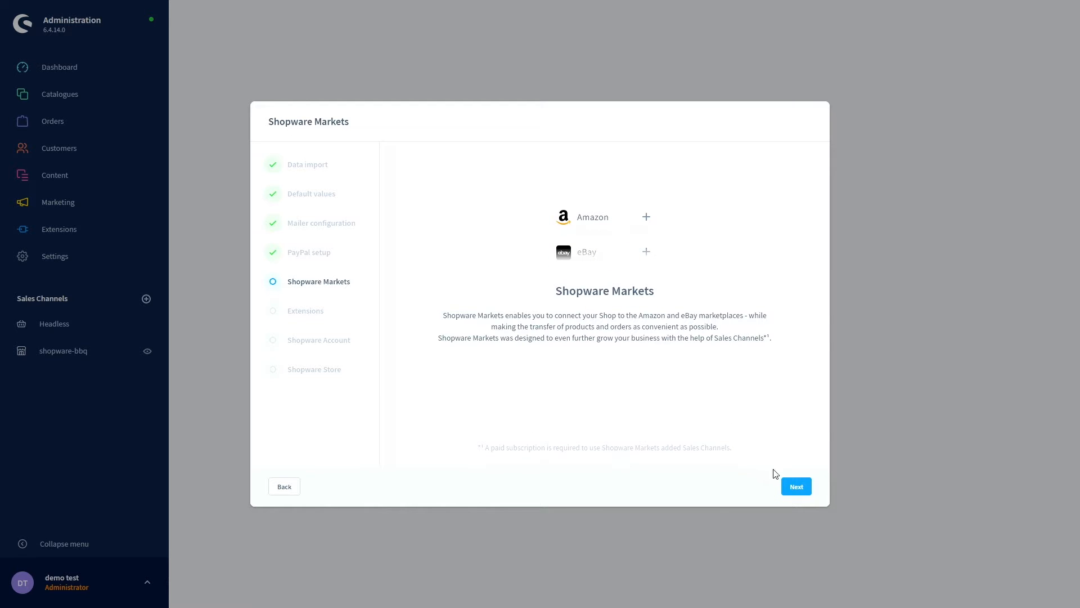
{"action": "left_click", "coordinate": [794, 487]}
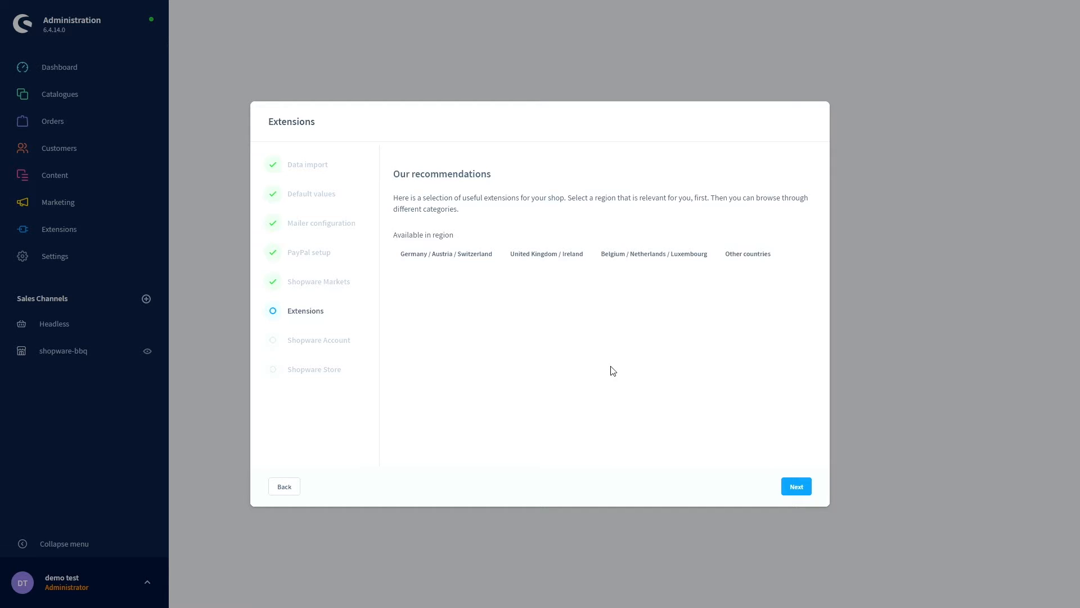
- Continue from the Extensions recommendations to the Shopware Account login step
{"action": "left_click", "coordinate": [795, 488]}
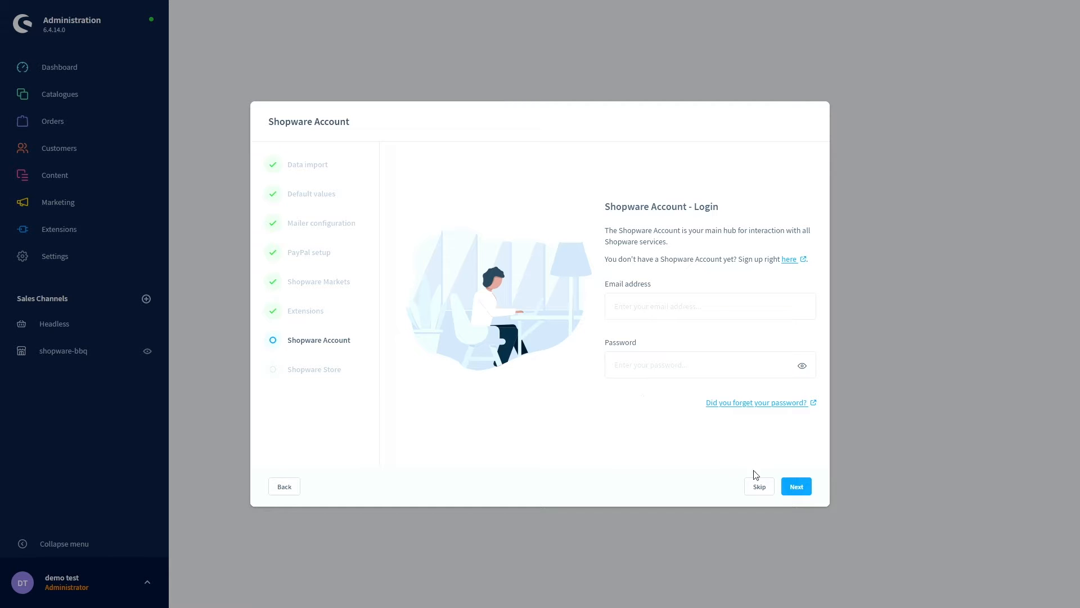
- Skip the Shopware Account login, activate the Shopware Store, and finish the setup wizard
{"action": "left_click", "coordinate": [758, 487]}
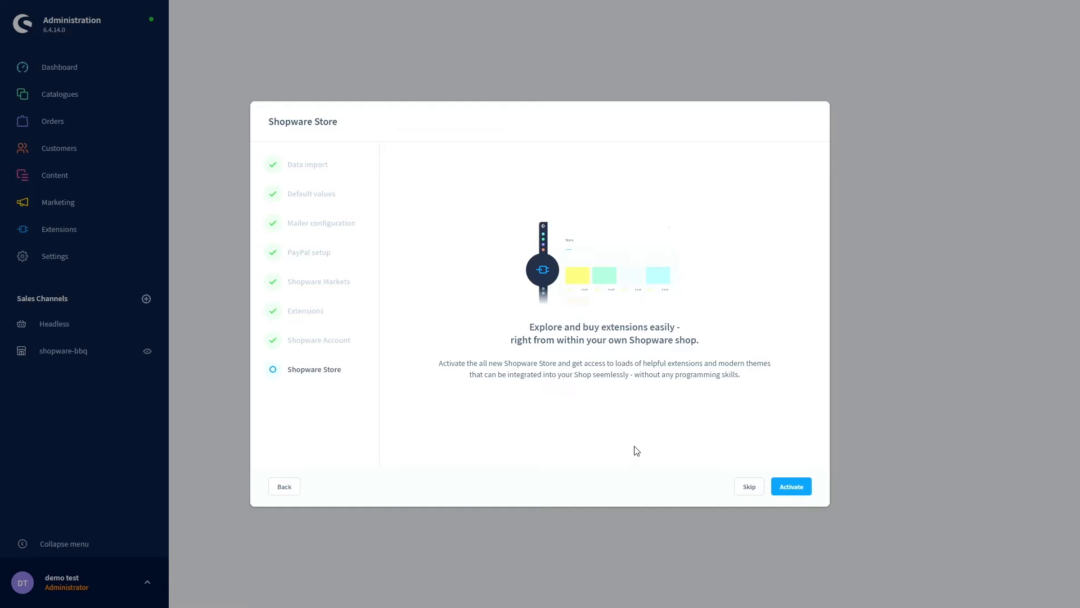
{"action": "left_click", "coordinate": [787, 489]}
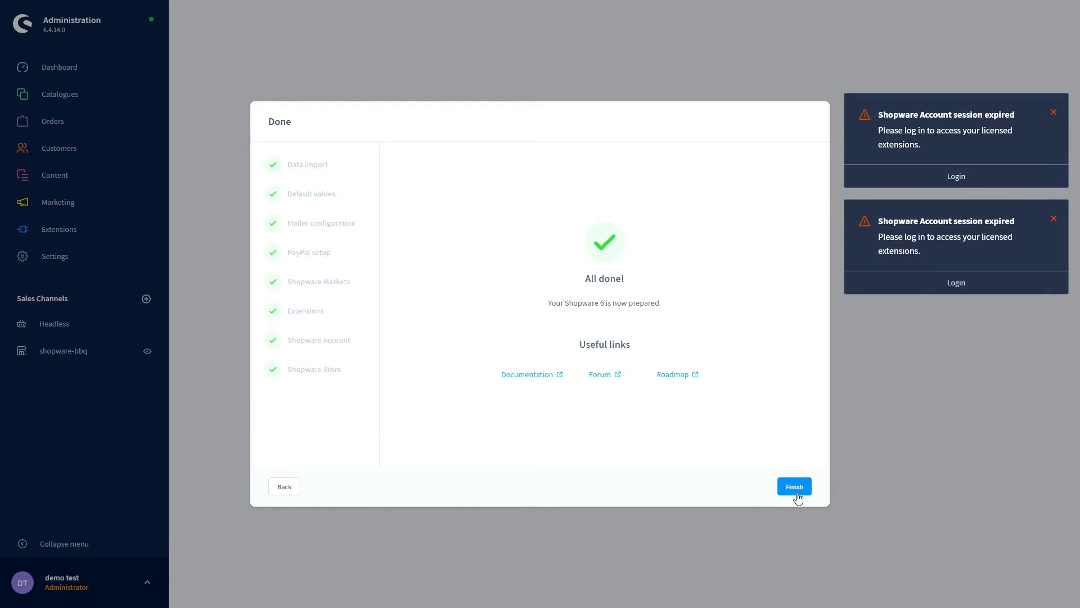
{"action": "left_click", "coordinate": [1054, 112]}
{"action": "left_click", "coordinate": [1054, 112]}
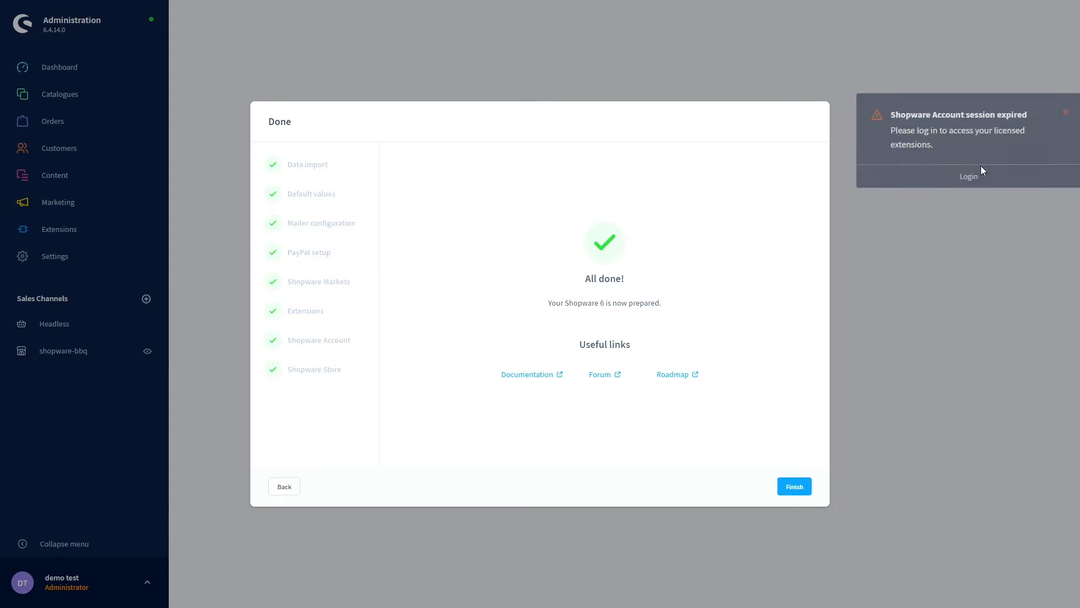
{"action": "left_click", "coordinate": [795, 490]}
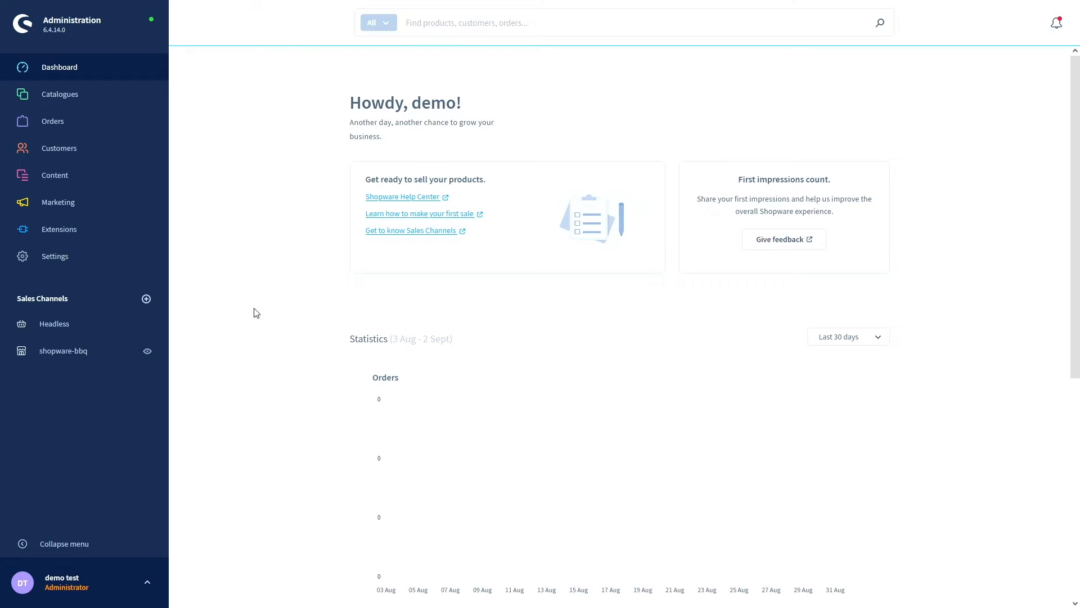
- Scroll through the Dashboard to review its help links, feedback prompt and empty Orders chart
{"action": "scroll", "coordinate": [279, 304], "scroll_direction": "down", "scroll_amount": 5}
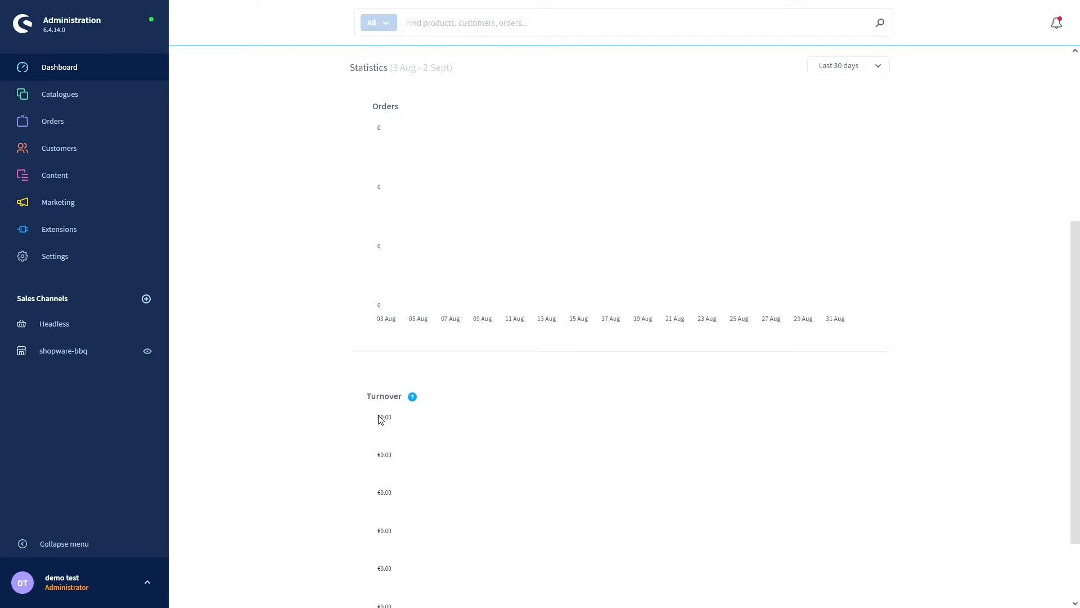
{"action": "scroll", "coordinate": [378, 394], "scroll_direction": "down", "scroll_amount": 2}
{"action": "scroll", "coordinate": [237, 473], "scroll_direction": "up", "scroll_amount": 7}
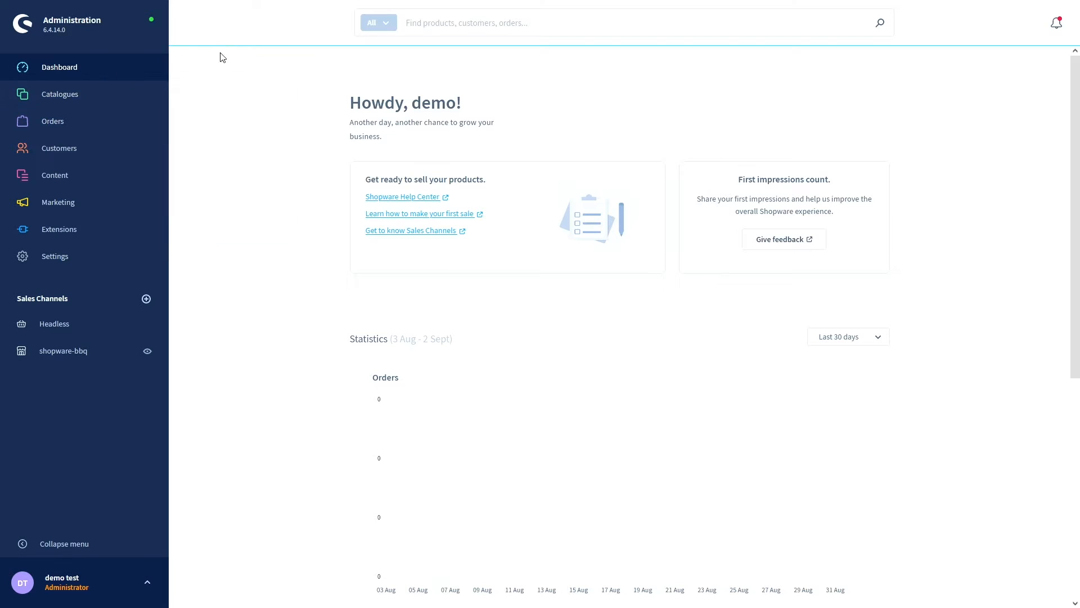
{"action": "mouse_move", "coordinate": [74, 96]}
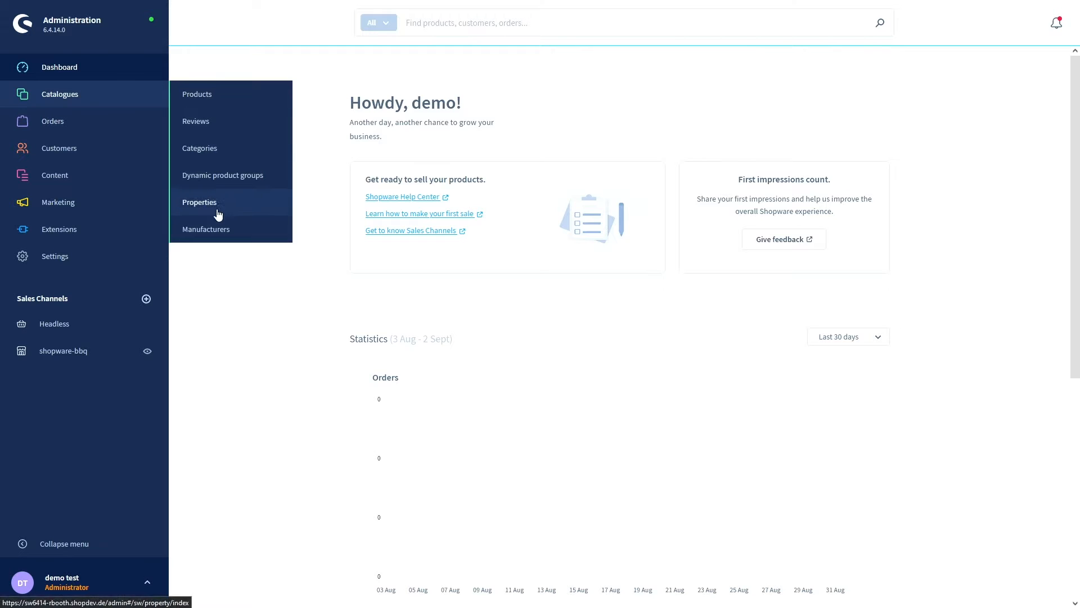
{"action": "mouse_move", "coordinate": [99, 134]}
{"action": "mouse_move", "coordinate": [90, 158]}
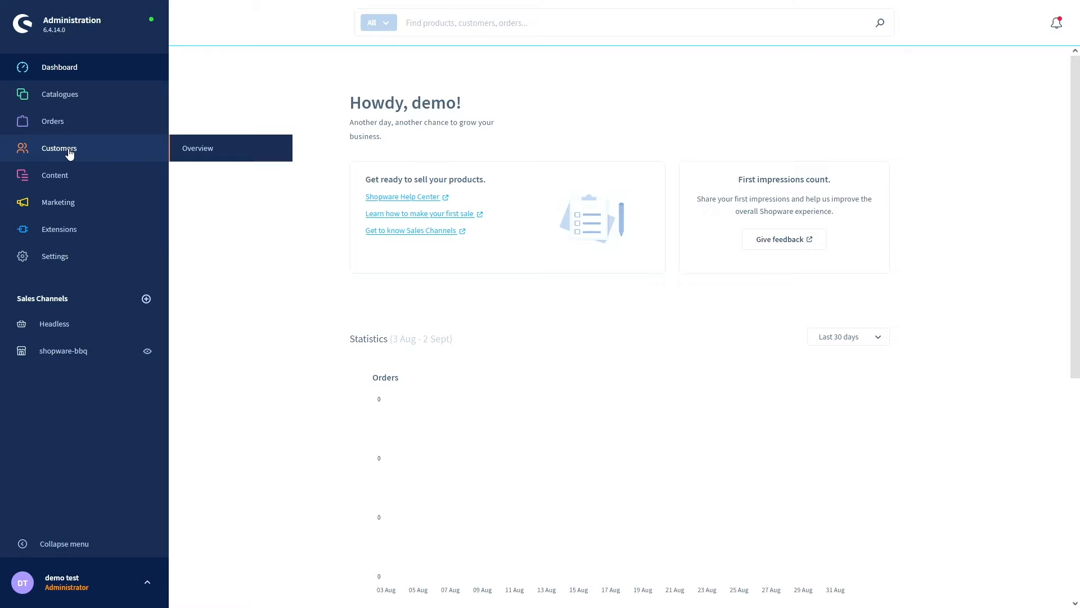
{"action": "mouse_move", "coordinate": [64, 180]}
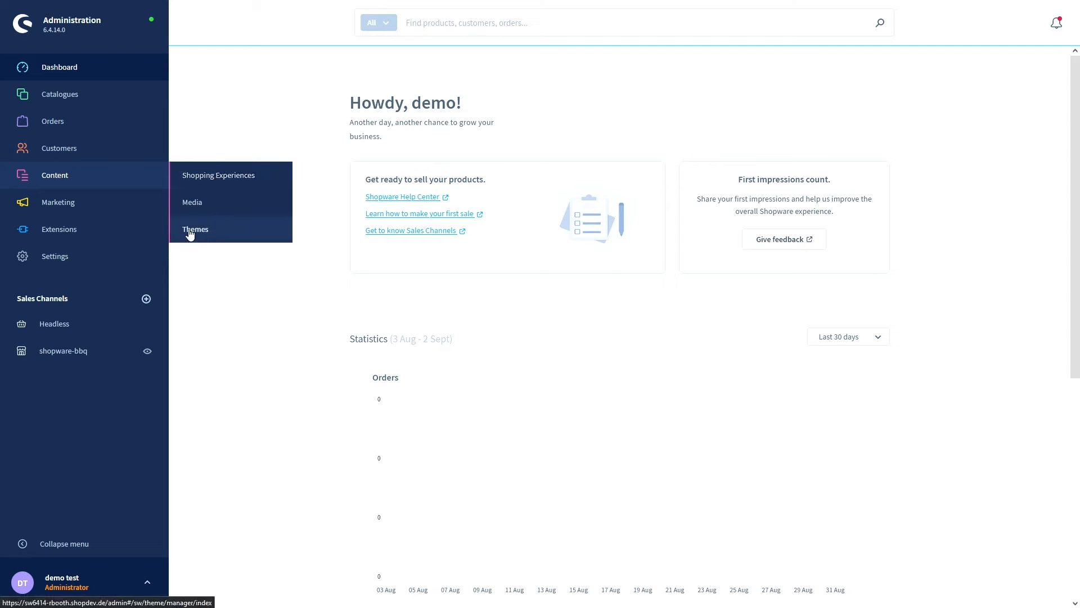
{"action": "mouse_move", "coordinate": [87, 212]}
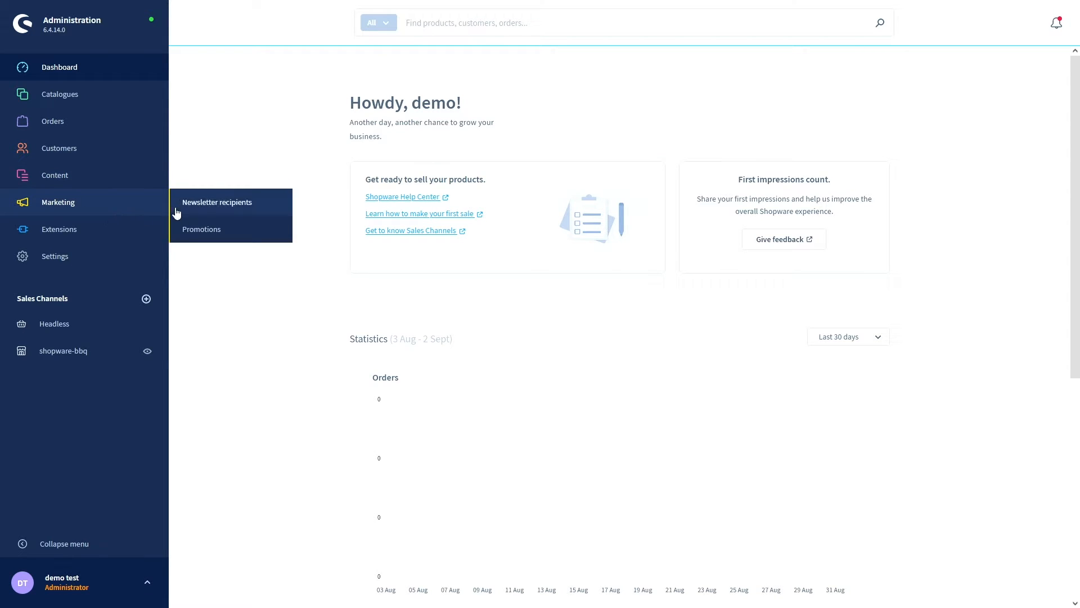
{"action": "mouse_move", "coordinate": [104, 237]}
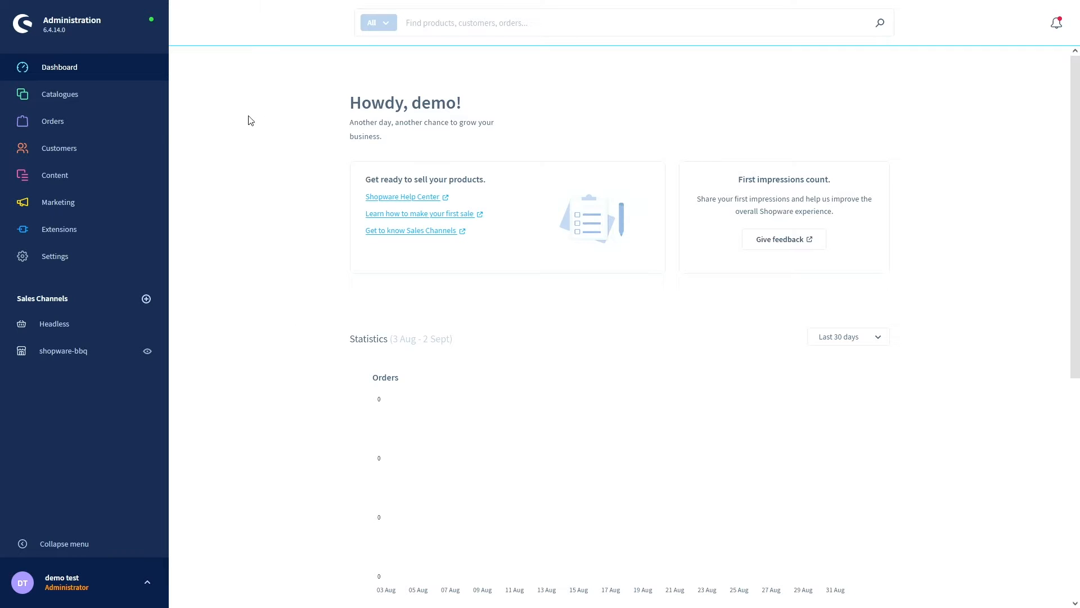
{"action": "mouse_move", "coordinate": [109, 101]}
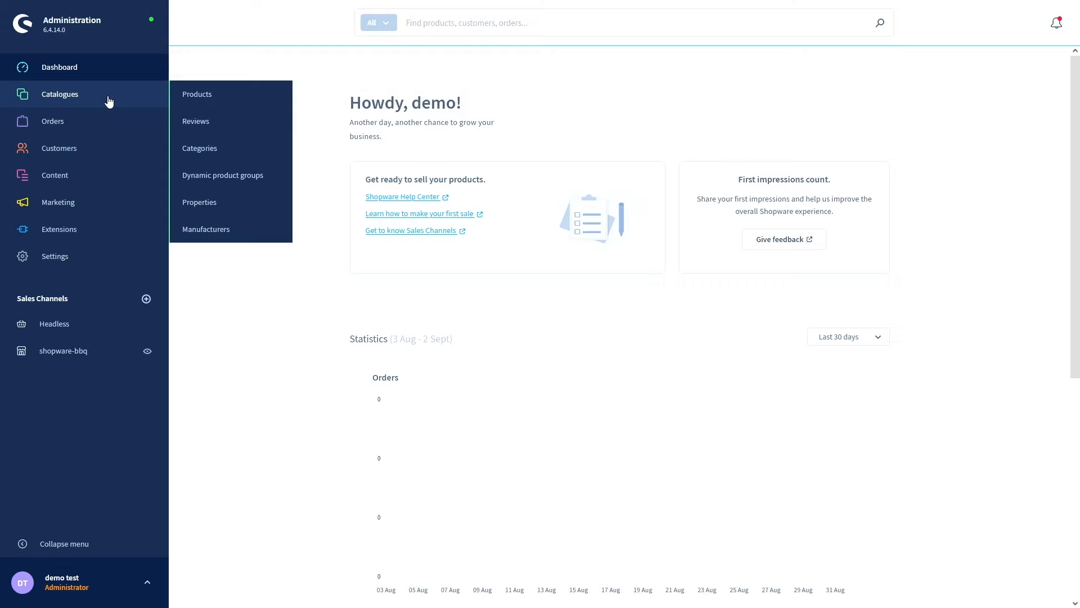
- Open Catalogues › Categories and look over the Landing pages section and Home's actions menu
{"action": "left_click", "coordinate": [194, 147]}
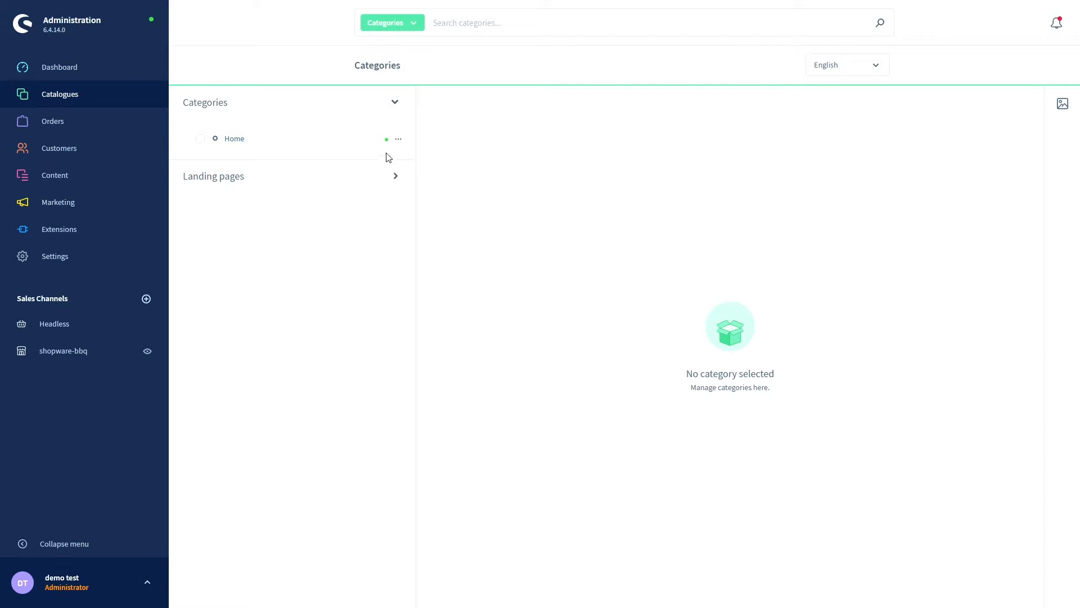
{"action": "left_click", "coordinate": [396, 177]}
{"action": "left_click", "coordinate": [397, 178]}
{"action": "left_click", "coordinate": [399, 141]}
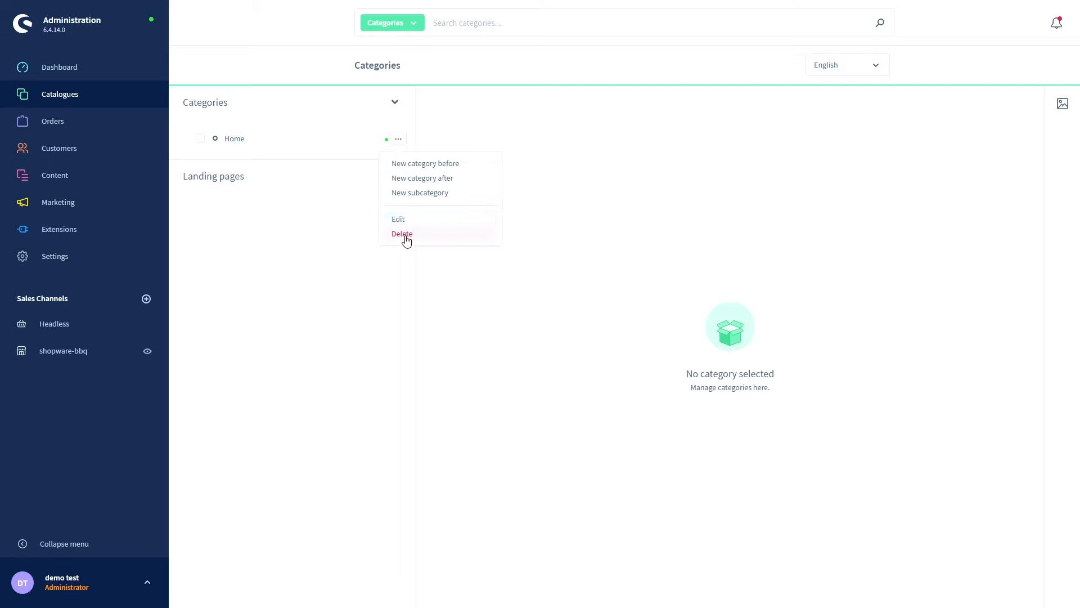
{"action": "left_click", "coordinate": [359, 252]}
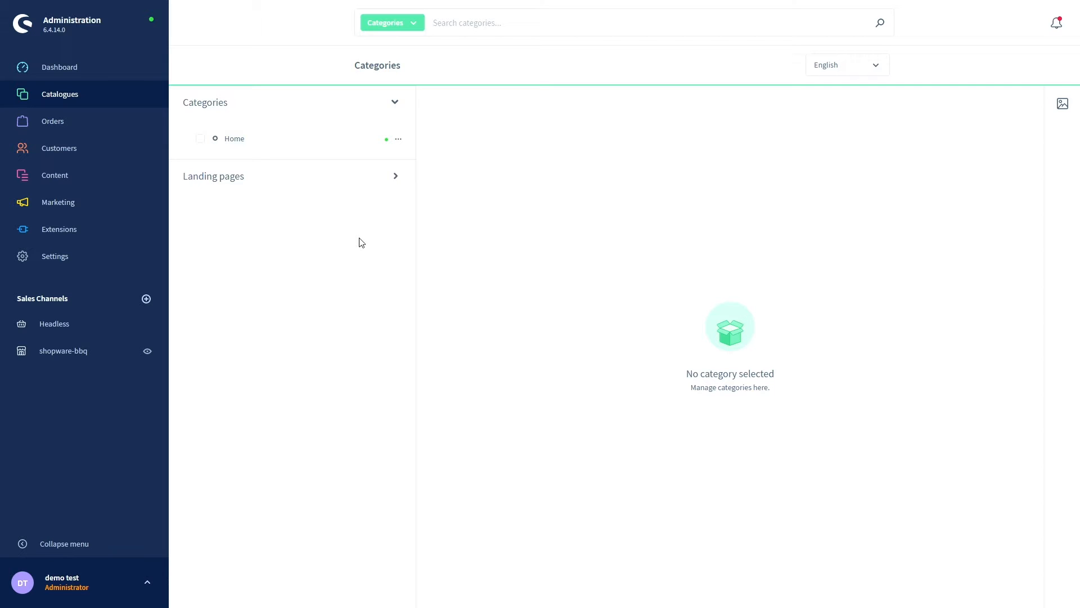
{"action": "key", "text": "ctrl+Tab"}
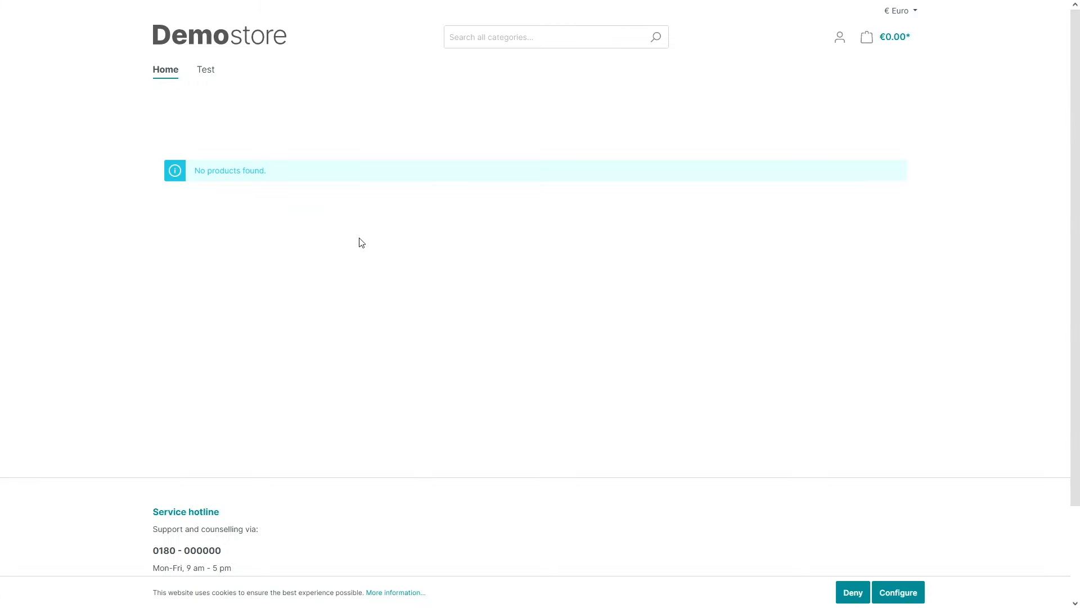
{"action": "key", "text": "F5"}
{"action": "left_click", "coordinate": [163, 77]}
{"action": "scroll", "coordinate": [546, 350], "scroll_direction": "down", "scroll_amount": 3}
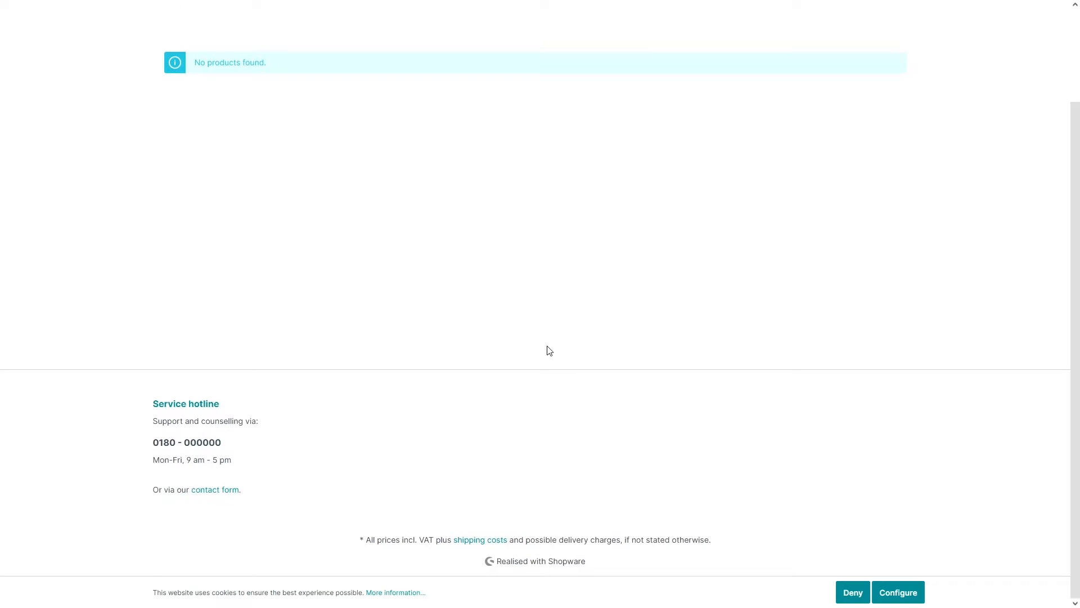
{"action": "scroll", "coordinate": [549, 349], "scroll_direction": "up", "scroll_amount": 3}
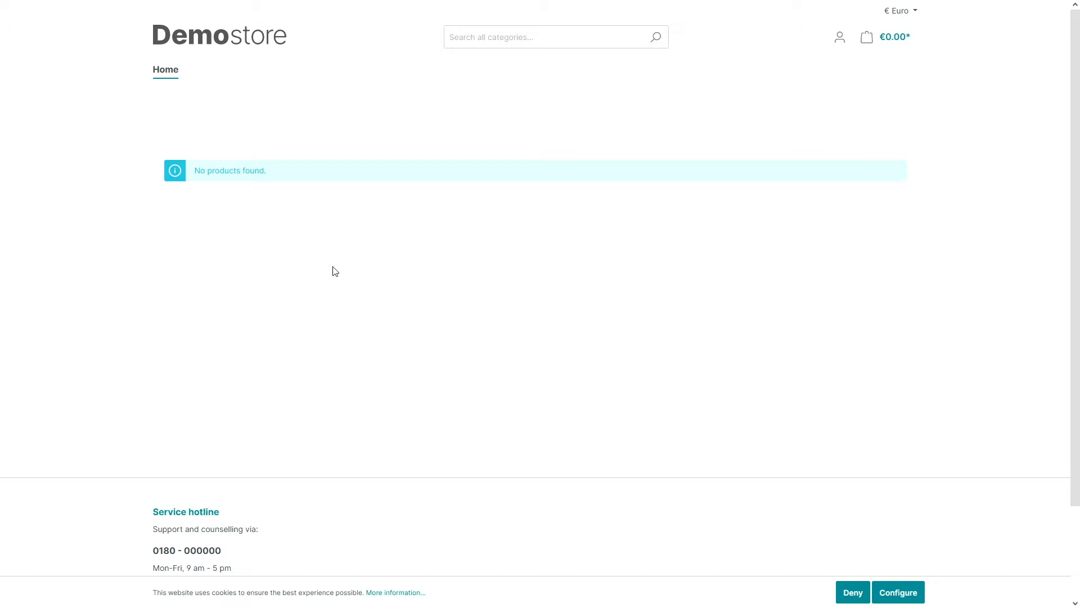
{"action": "key", "text": "ctrl+Tab"}
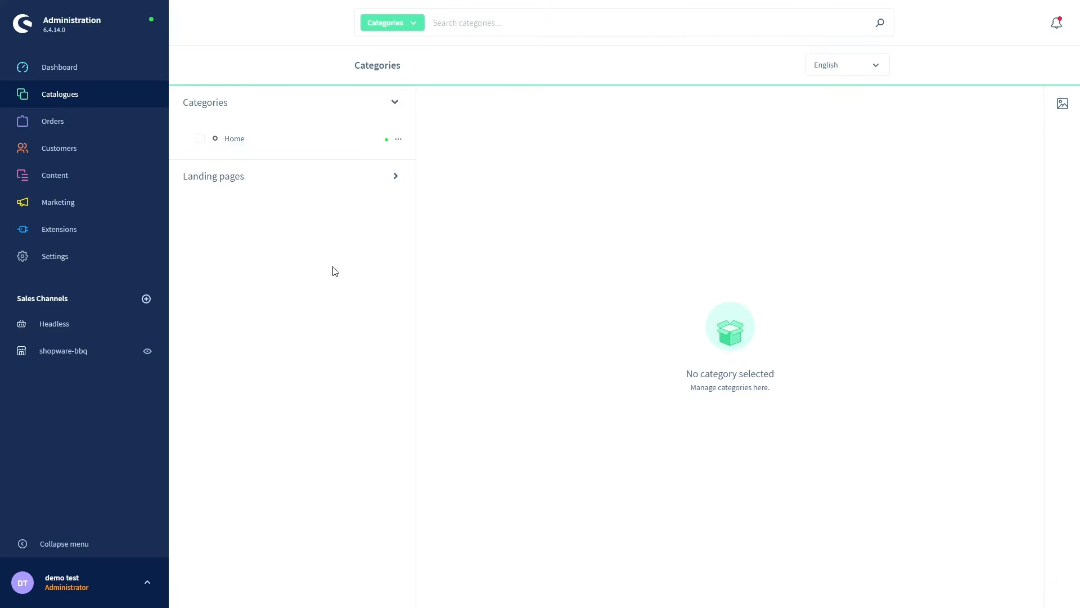
- Add a subcategory named 'Gas bbq' under Home
{"action": "left_click", "coordinate": [401, 142]}
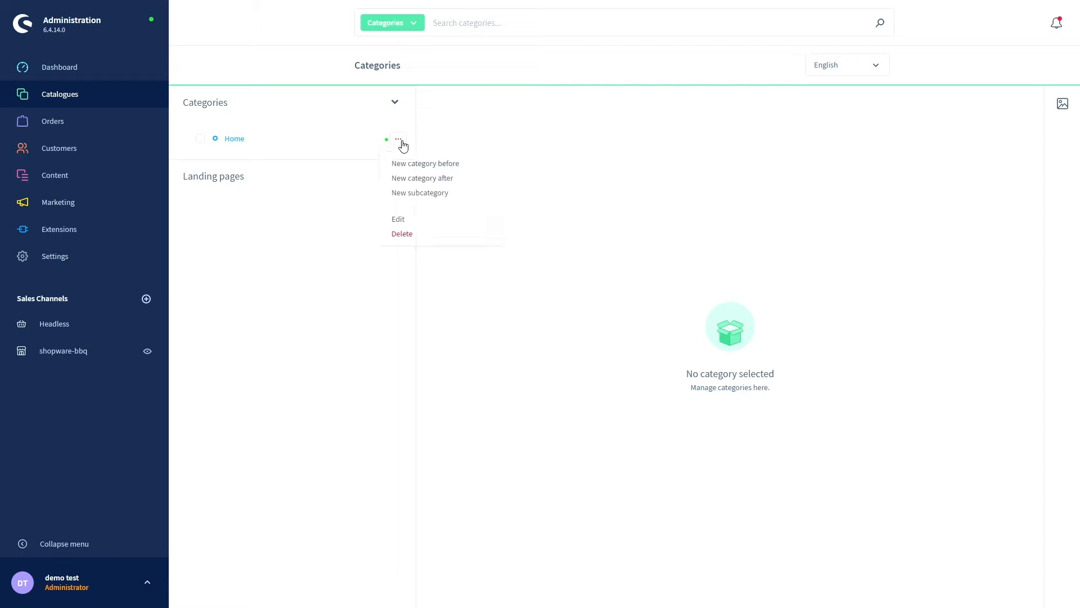
{"action": "left_click", "coordinate": [422, 194]}
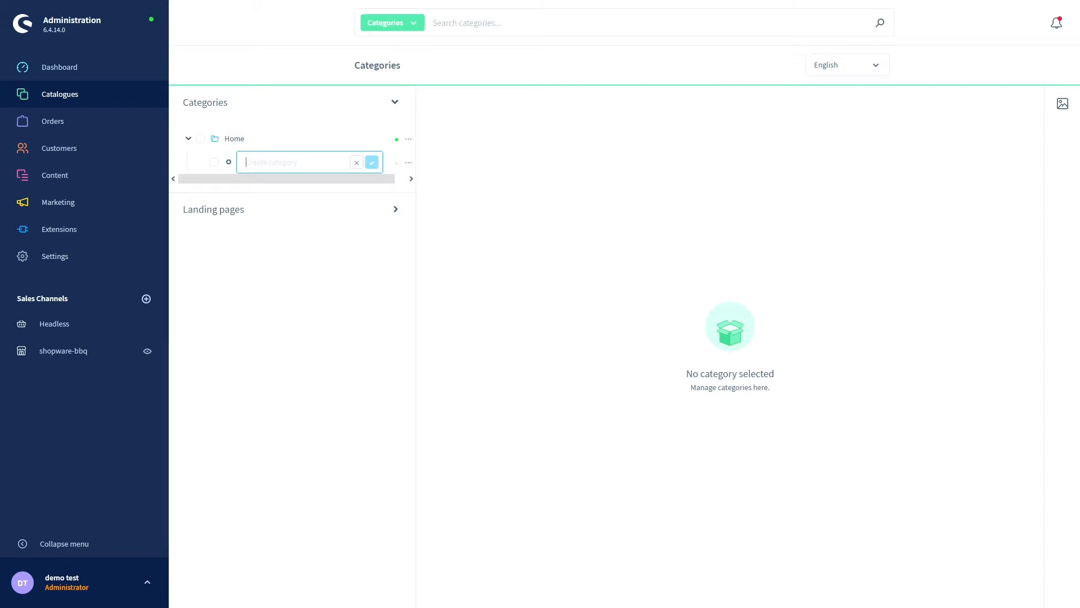
{"action": "key", "text": "Escape"}
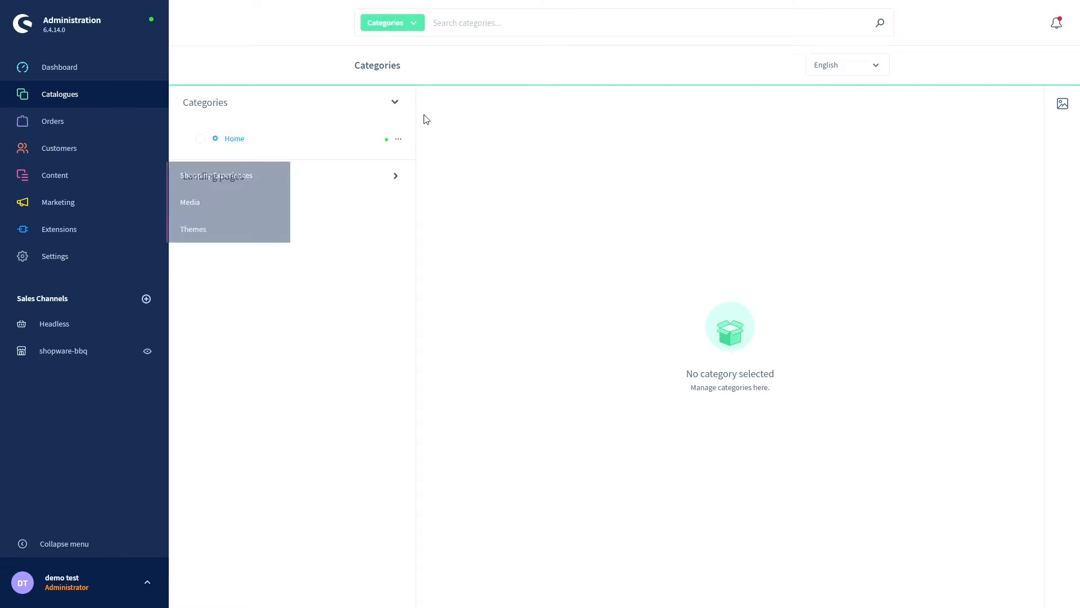
{"action": "left_click", "coordinate": [401, 143]}
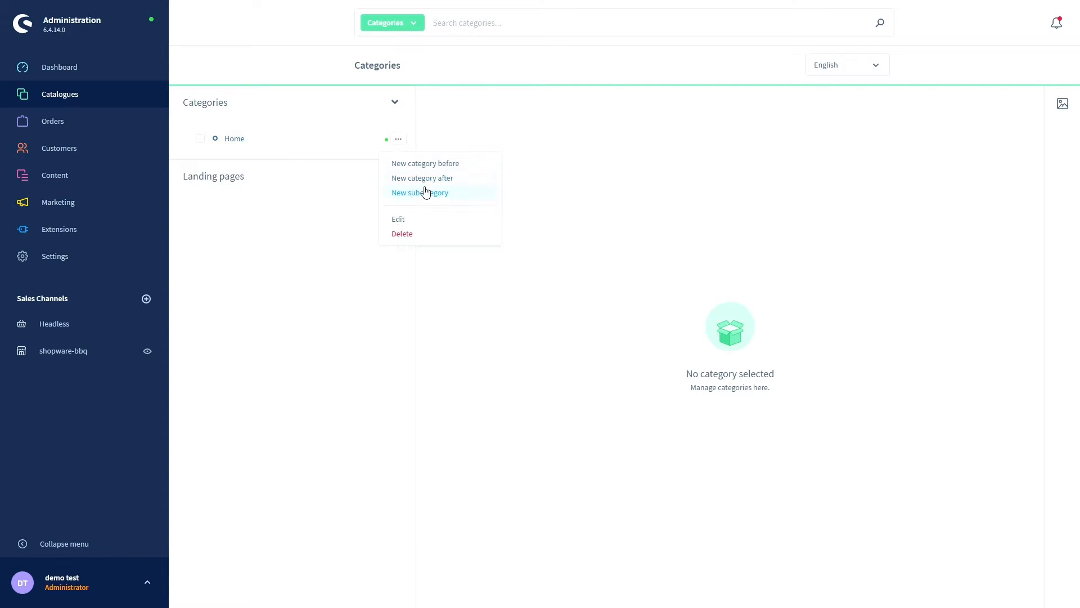
{"action": "left_click", "coordinate": [424, 191]}
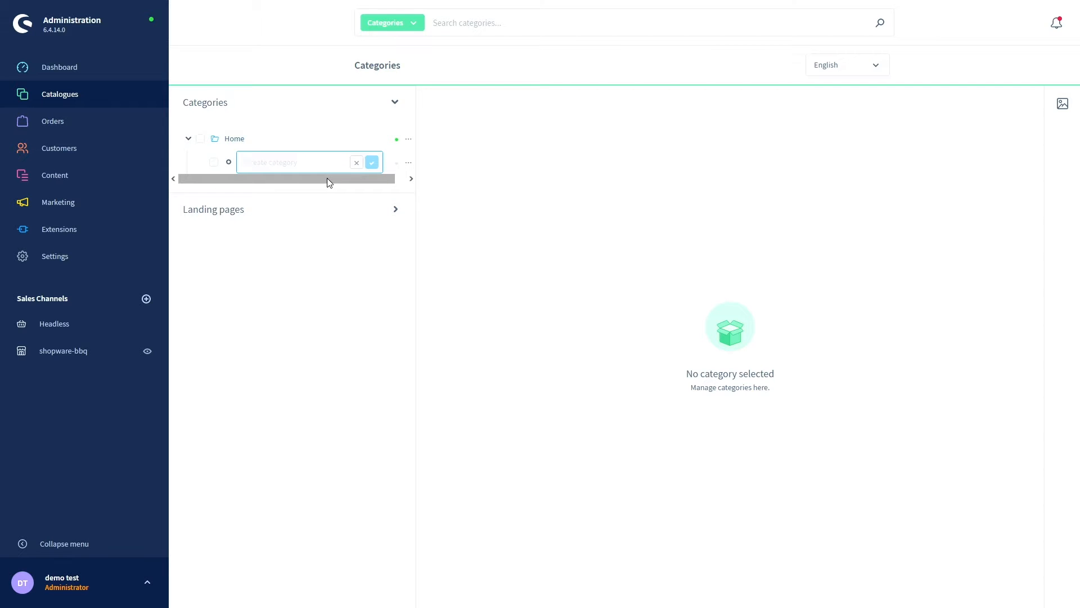
{"action": "type", "text": "Gas bbq"}
{"action": "left_click", "coordinate": [372, 163]}
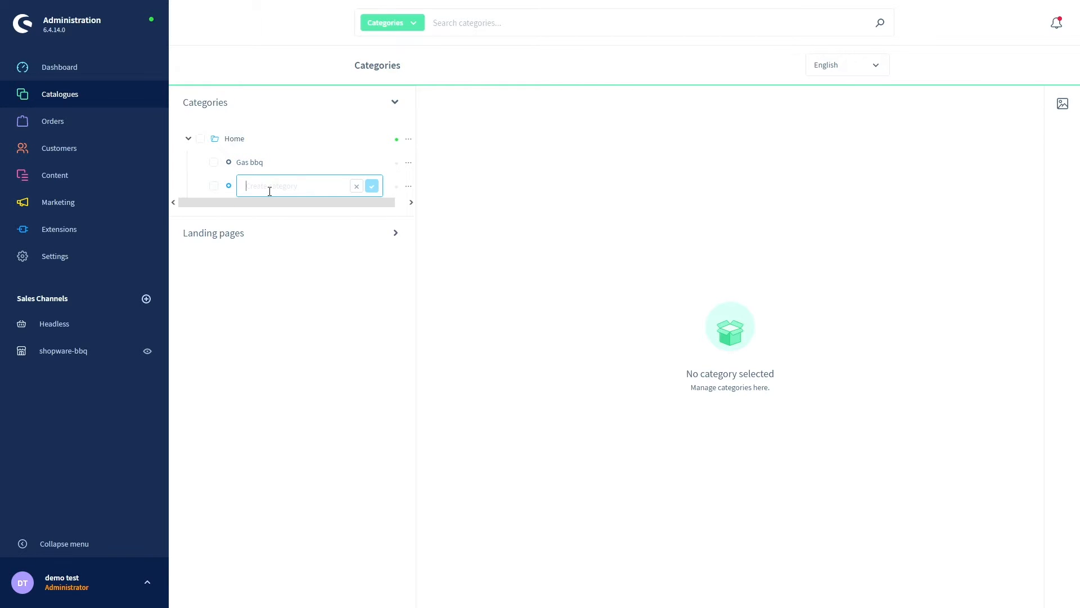
- Add 'Charcoal bqq' as a second Home subcategory, discarding the extra empty entry
{"action": "type", "text": "Charcoal bqq"}
{"action": "left_click", "coordinate": [372, 185]}
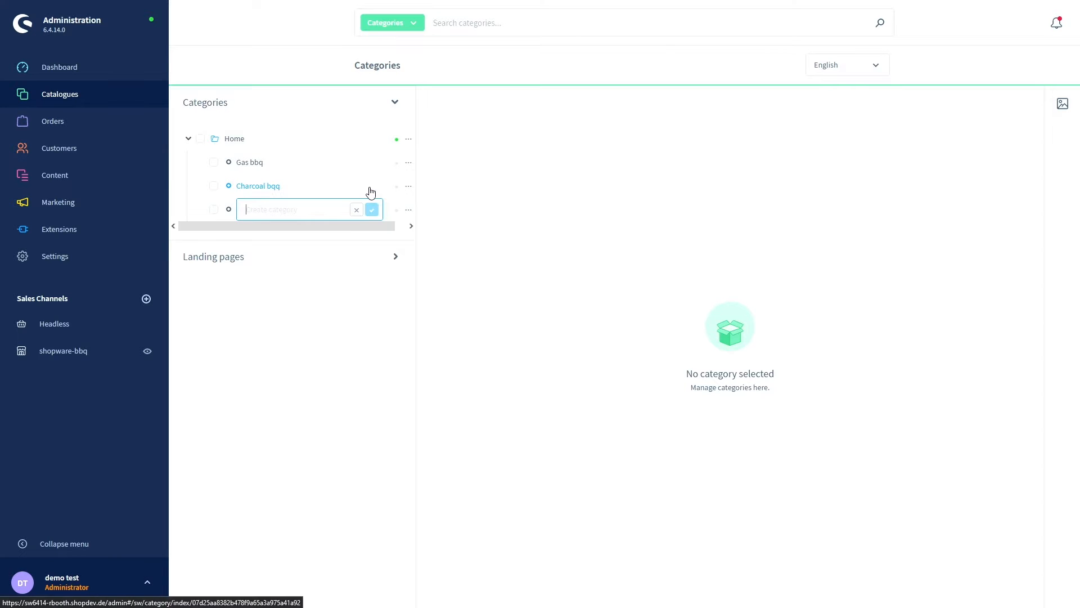
{"action": "left_click", "coordinate": [357, 209]}
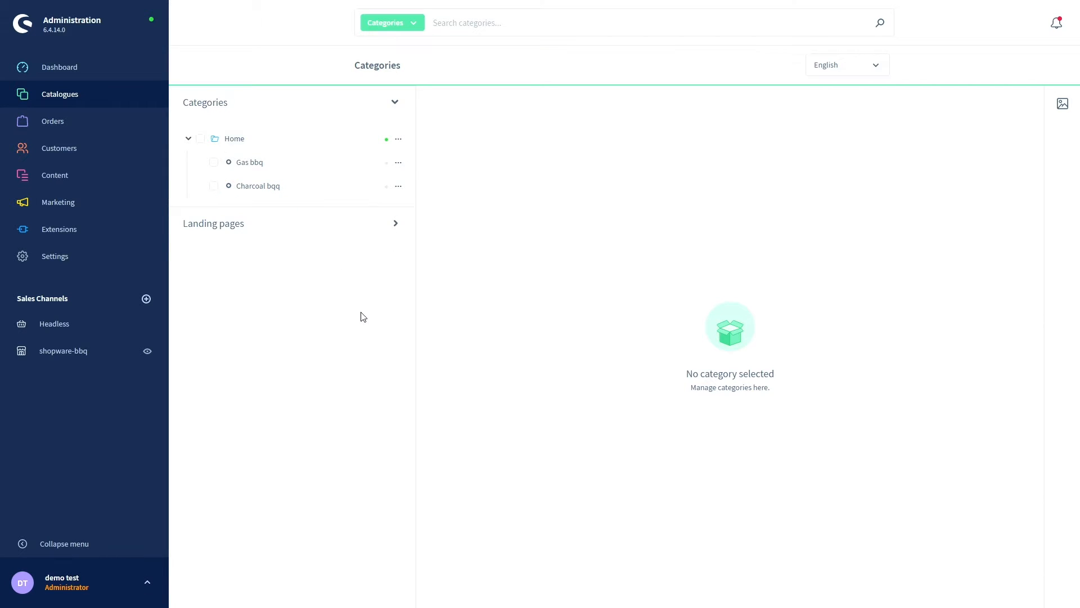
{"action": "left_click", "coordinate": [251, 163]}
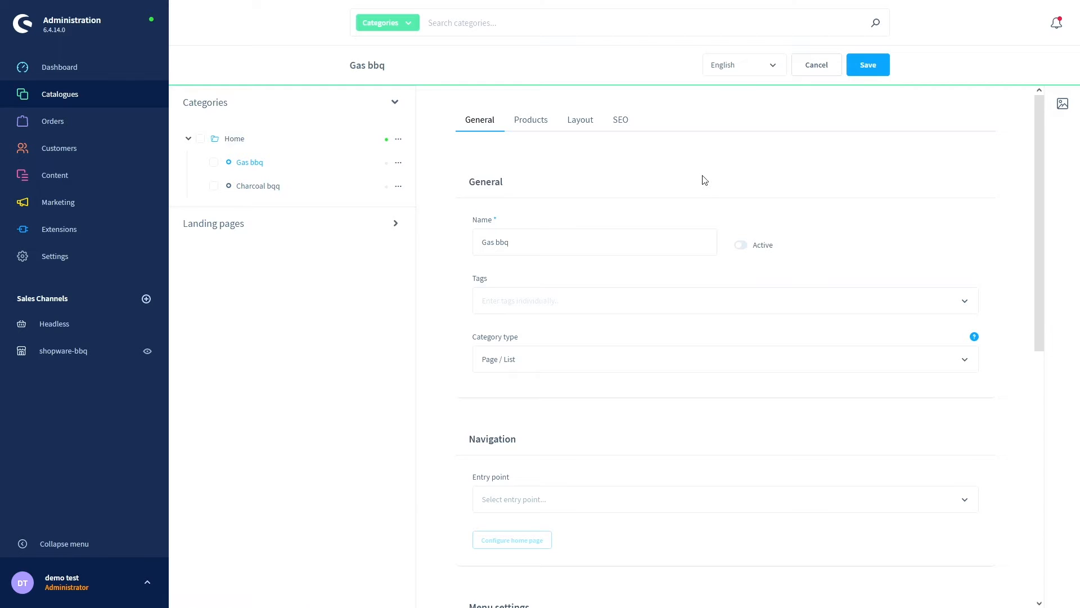
{"action": "left_click", "coordinate": [743, 248]}
{"action": "scroll", "coordinate": [455, 261], "scroll_direction": "down", "scroll_amount": 1}
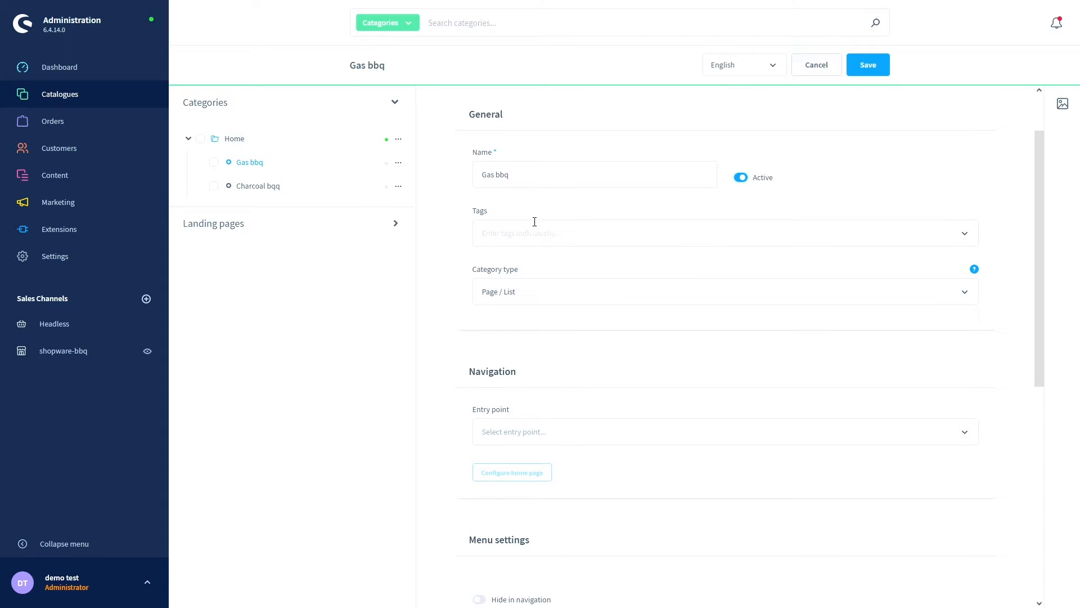
{"action": "scroll", "coordinate": [639, 199], "scroll_direction": "down", "scroll_amount": 1}
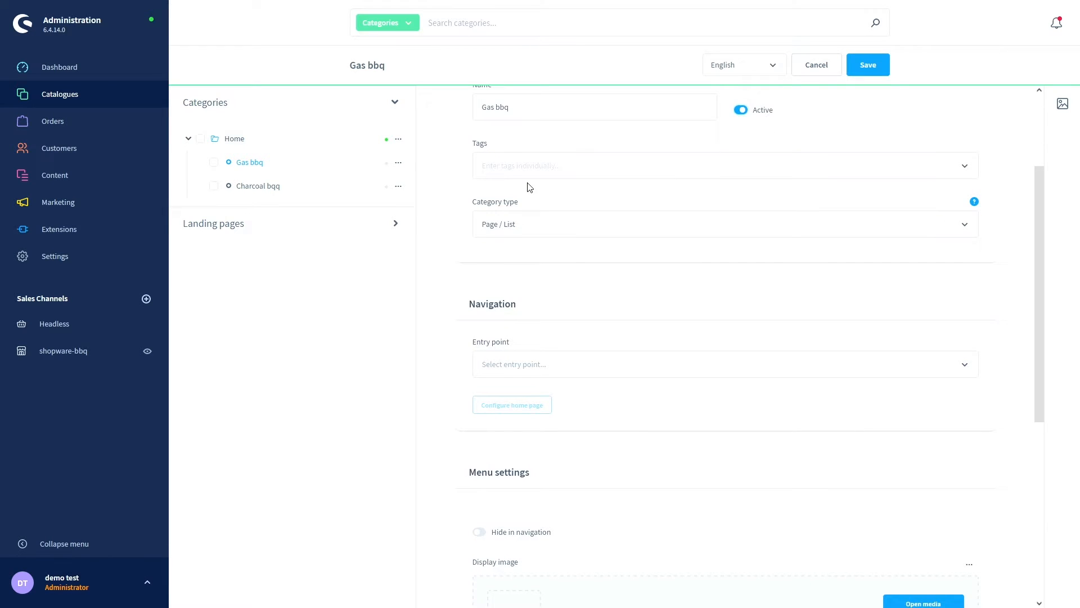
{"action": "left_click", "coordinate": [532, 222]}
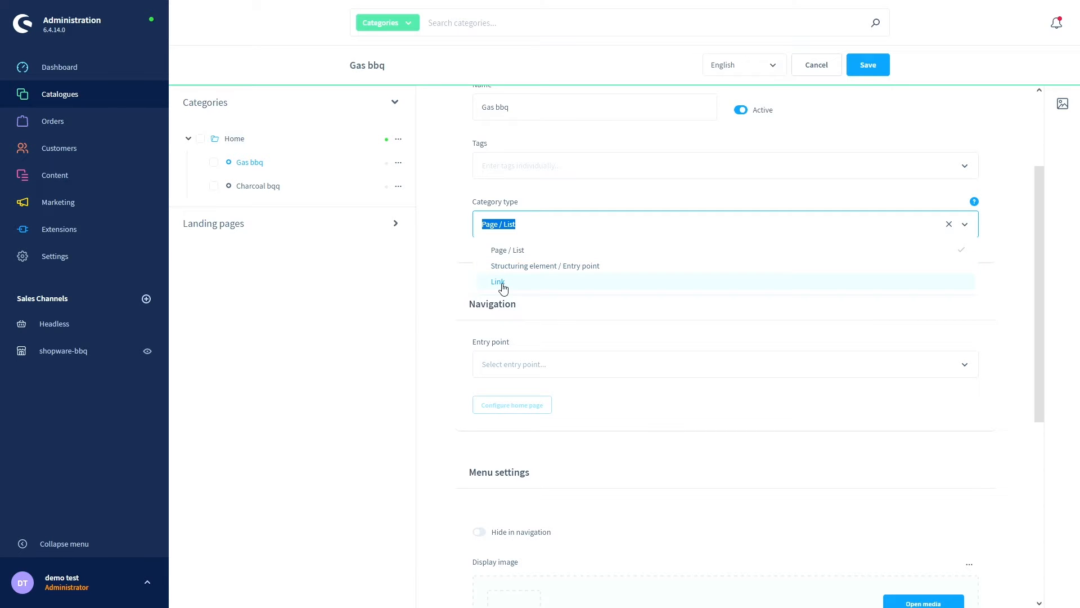
{"action": "left_click", "coordinate": [526, 224]}
{"action": "left_click", "coordinate": [525, 253]}
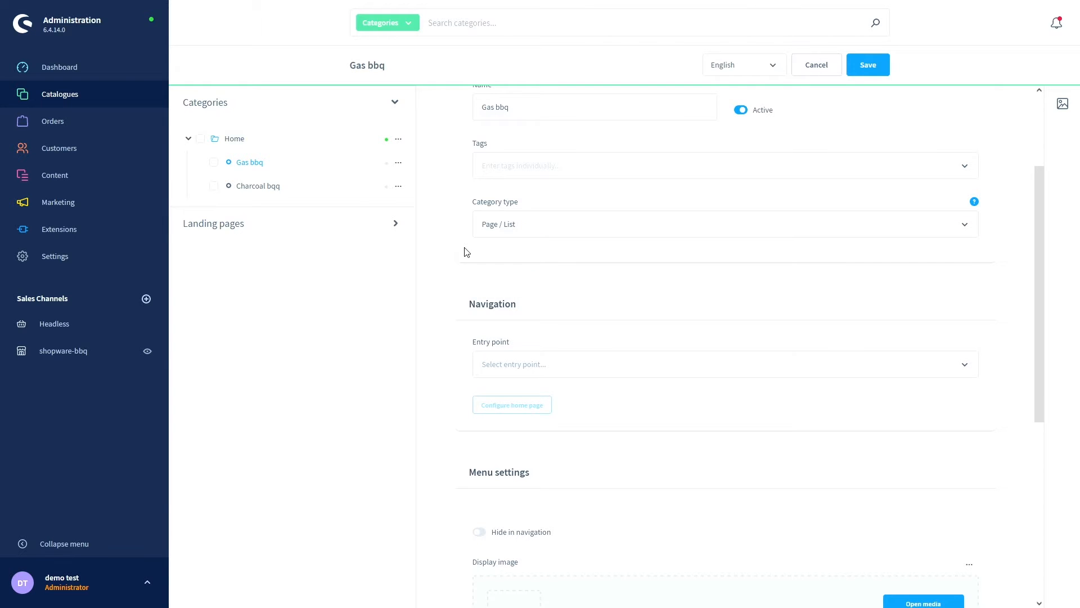
{"action": "scroll", "coordinate": [467, 251], "scroll_direction": "down", "scroll_amount": 1}
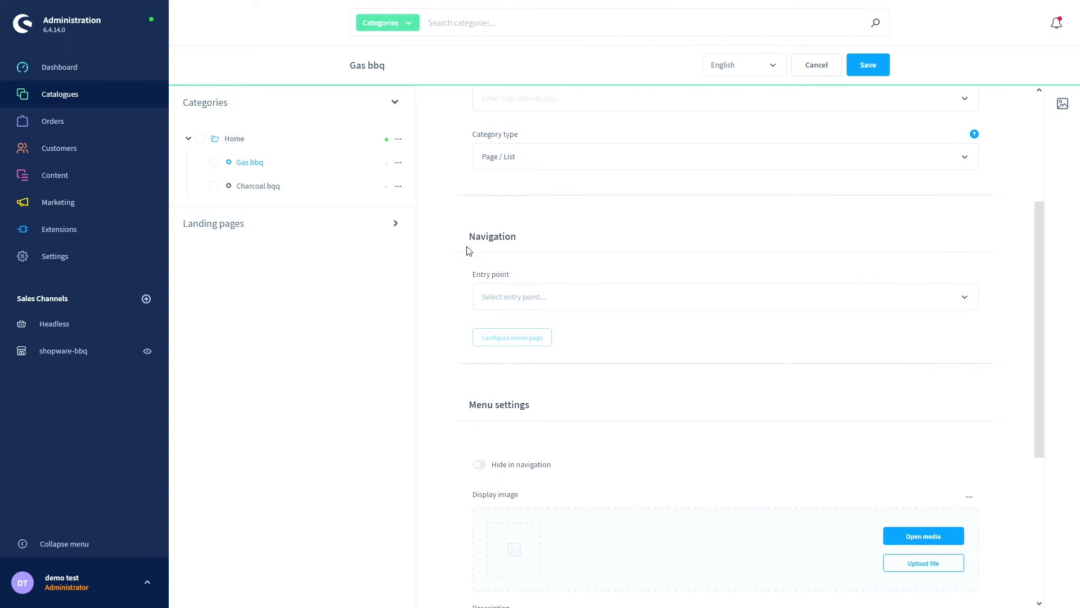
{"action": "scroll", "coordinate": [470, 251], "scroll_direction": "down", "scroll_amount": 1}
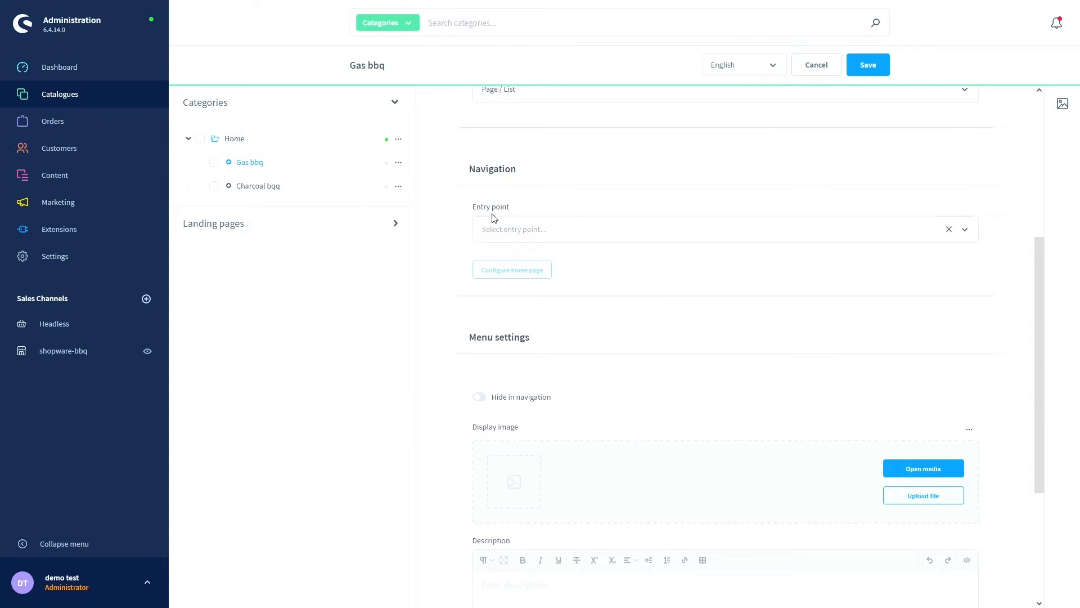
- Set Gas bbq's entry point to Main navigation with only the shopware-bbq sales channel assigned
{"action": "left_click", "coordinate": [507, 229]}
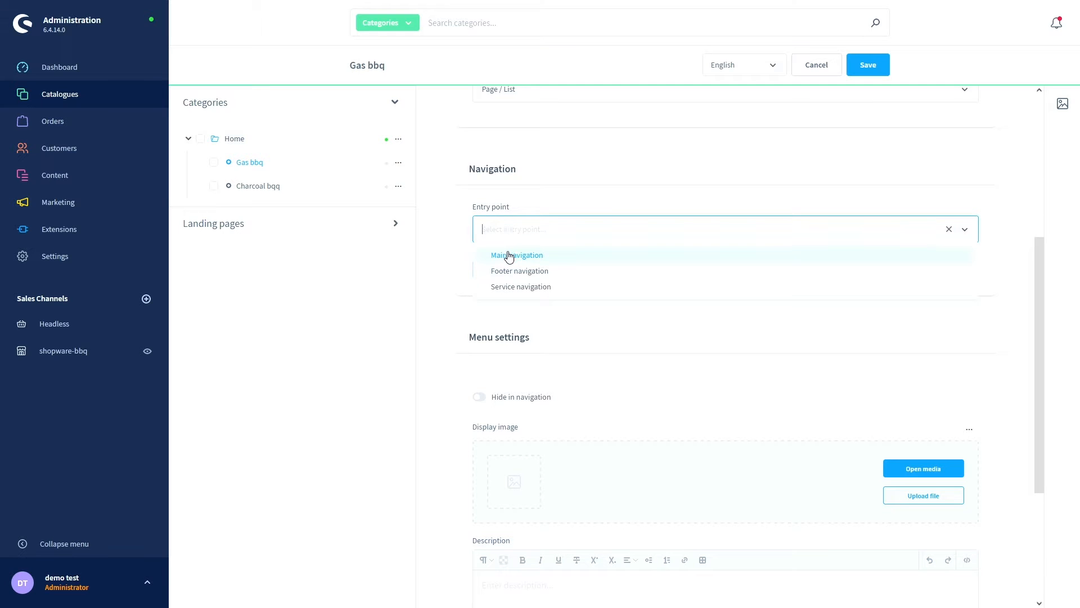
{"action": "left_click", "coordinate": [509, 256]}
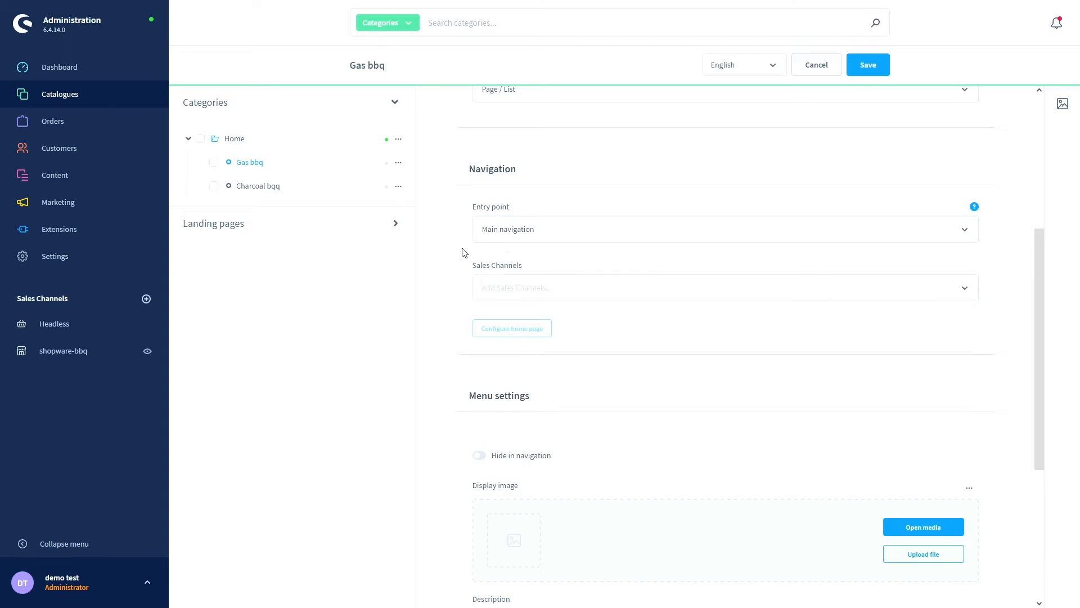
{"action": "left_click", "coordinate": [498, 288]}
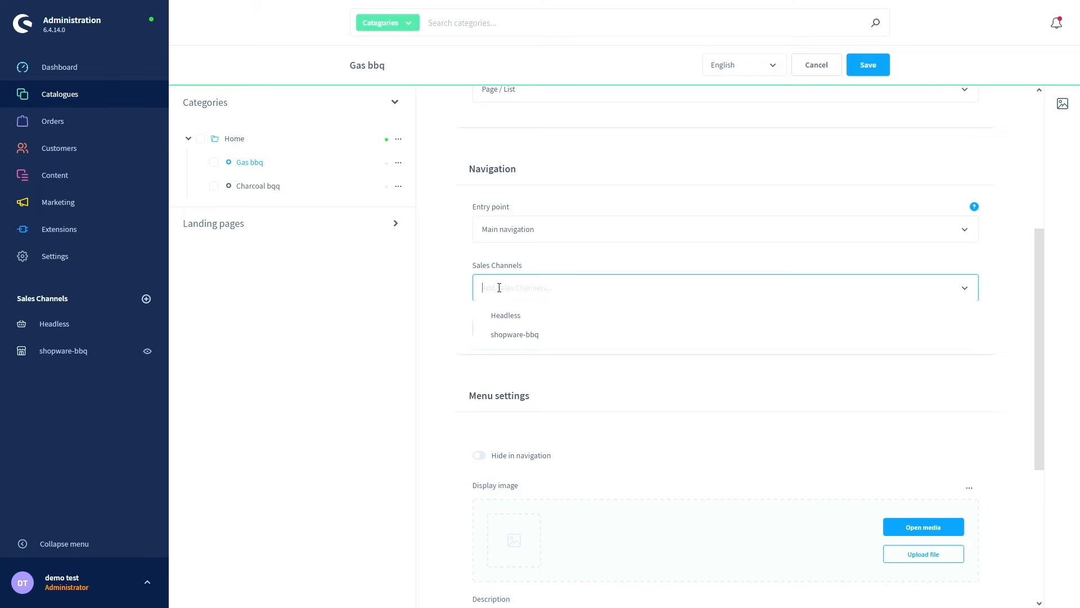
{"action": "left_click", "coordinate": [539, 338]}
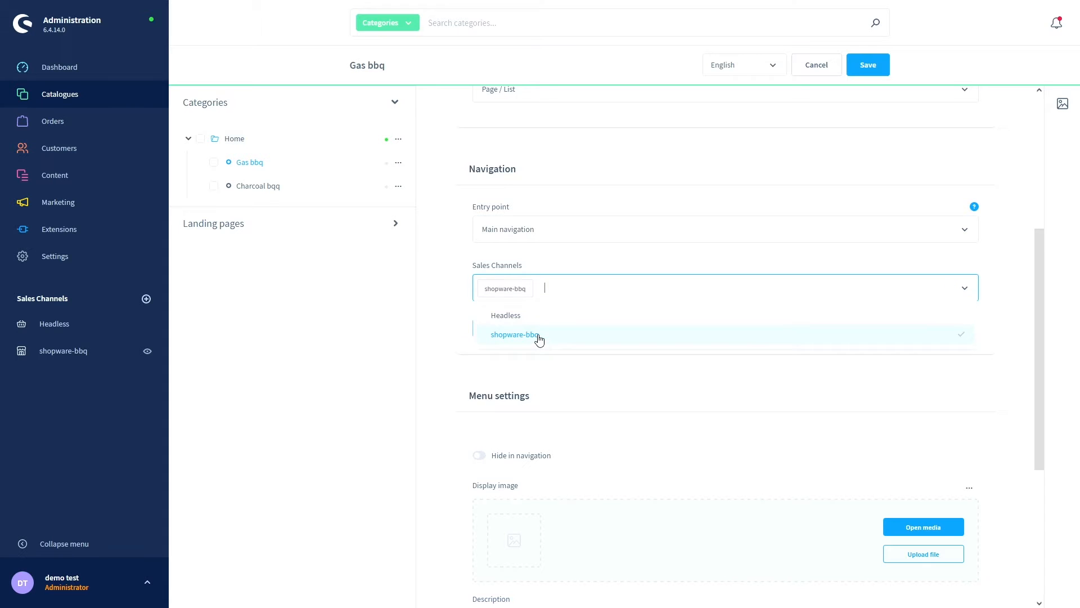
{"action": "left_click", "coordinate": [459, 340]}
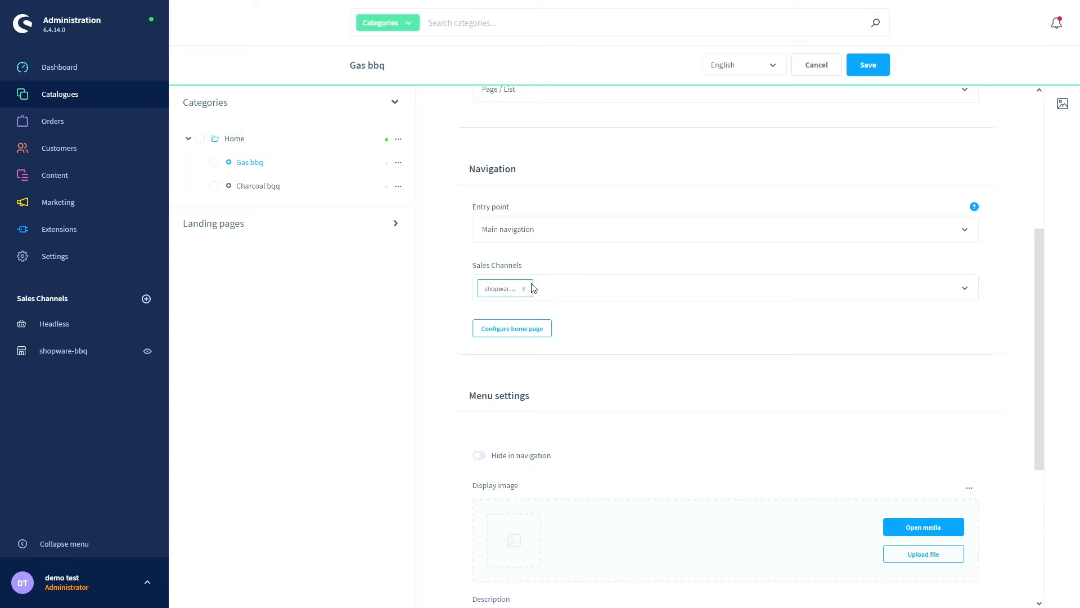
{"action": "left_click", "coordinate": [559, 291]}
{"action": "left_click", "coordinate": [545, 316]}
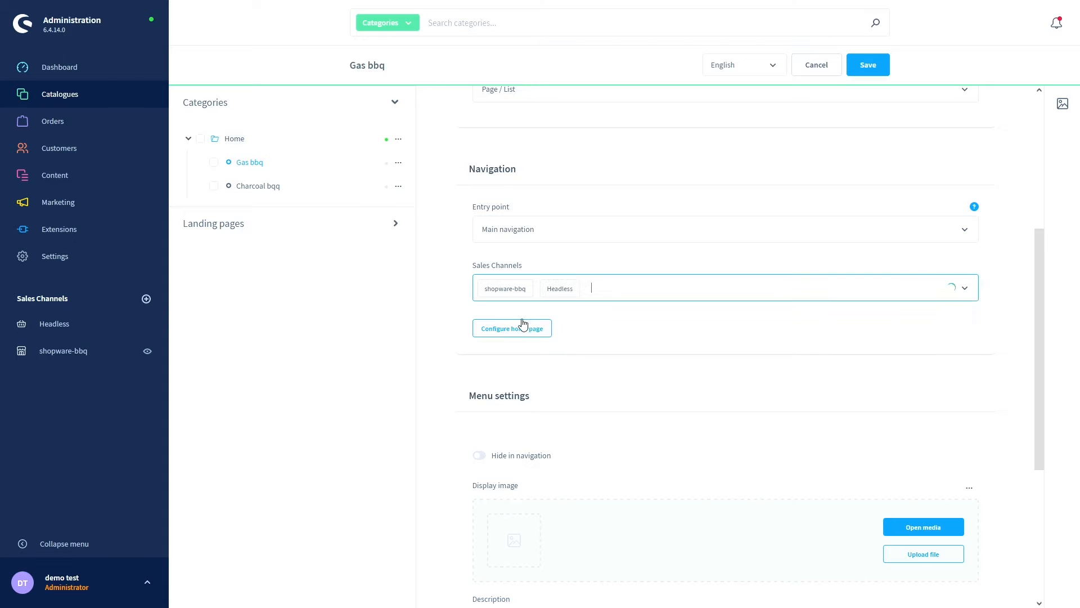
{"action": "left_click", "coordinate": [572, 289]}
{"action": "left_click", "coordinate": [570, 289]}
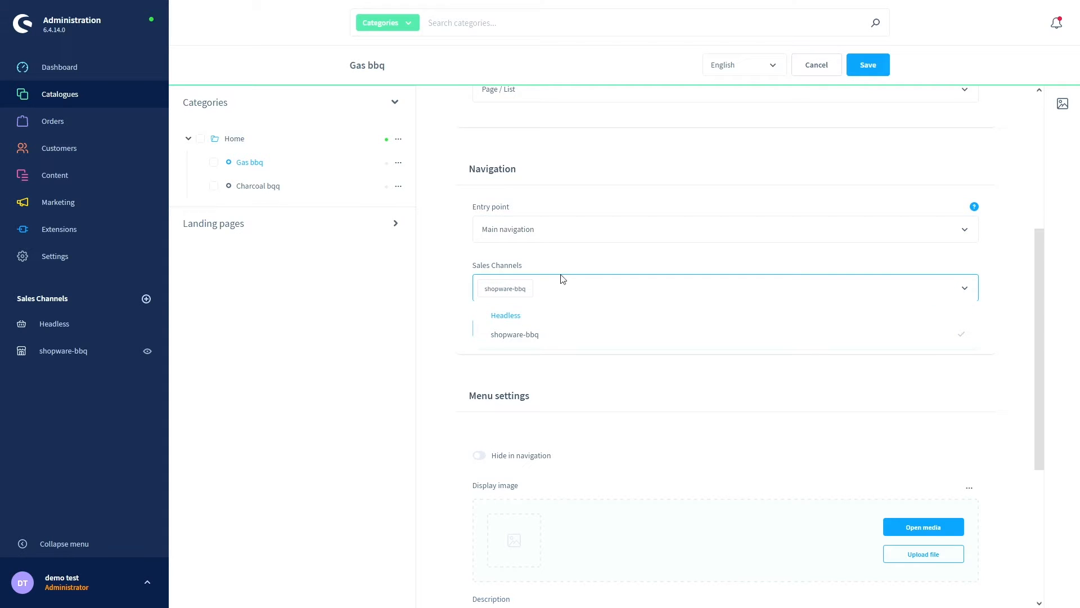
- Save Gas bbq and confirm overwriting the existing shopware-bbq main navigation entry point
{"action": "left_click", "coordinate": [465, 291]}
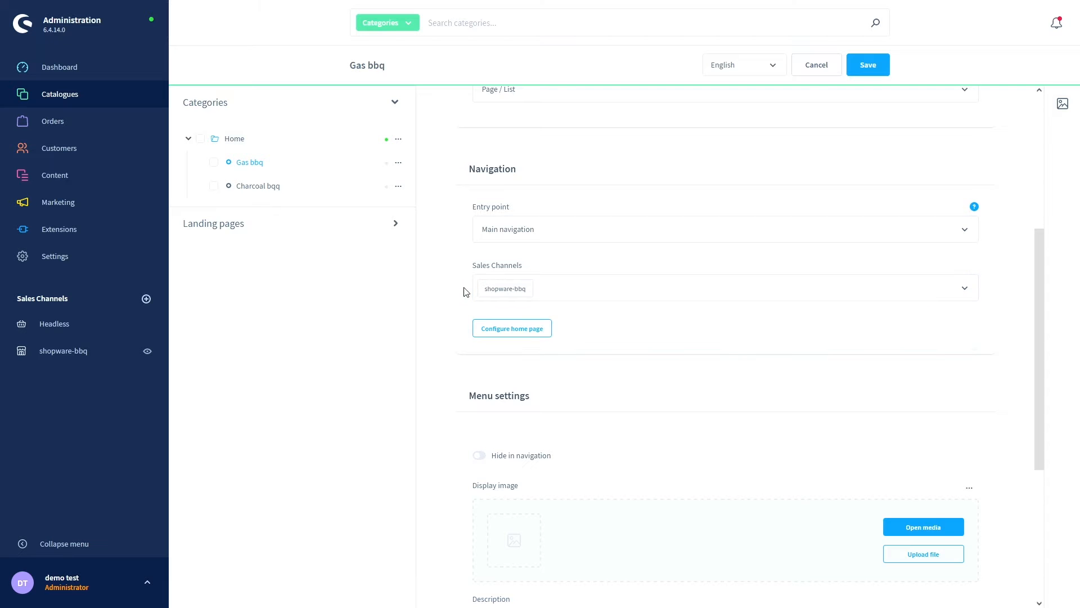
{"action": "scroll", "coordinate": [465, 291], "scroll_direction": "down", "scroll_amount": 3}
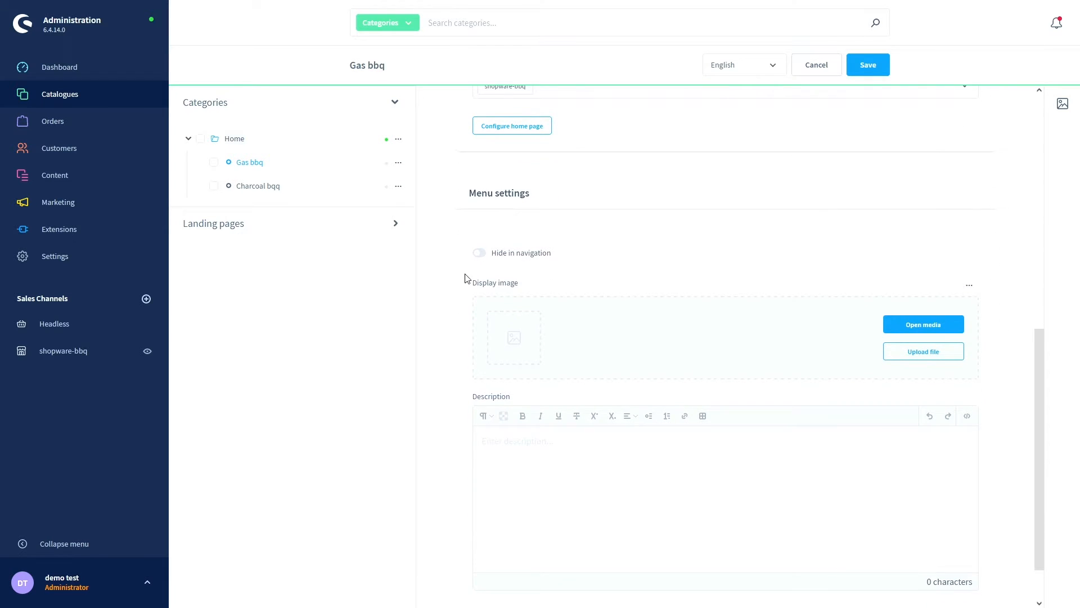
{"action": "scroll", "coordinate": [465, 278], "scroll_direction": "down", "scroll_amount": 1}
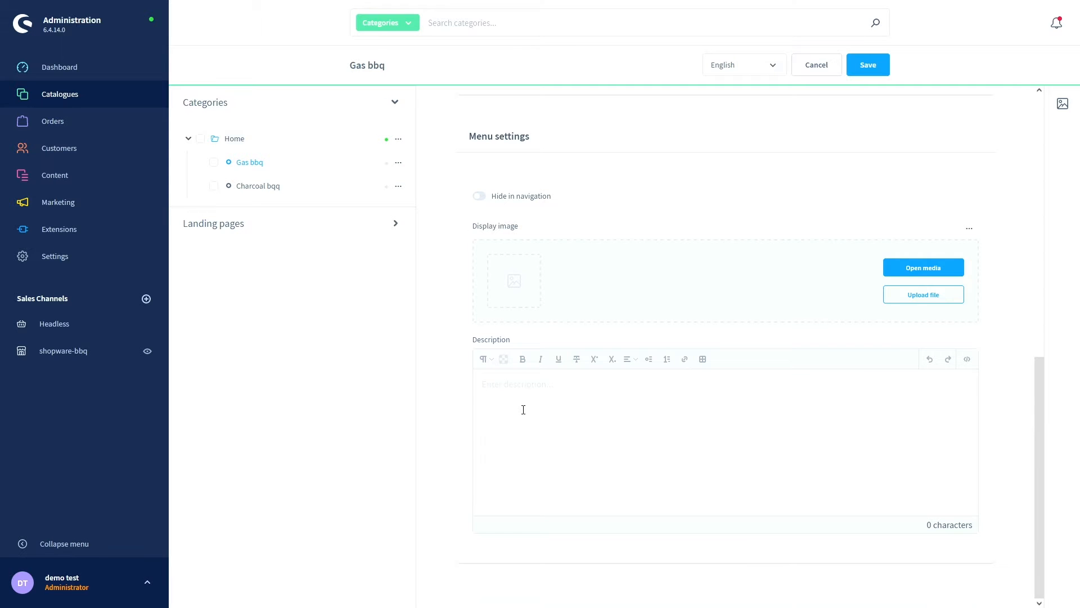
{"action": "scroll", "coordinate": [523, 409], "scroll_direction": "up", "scroll_amount": 10}
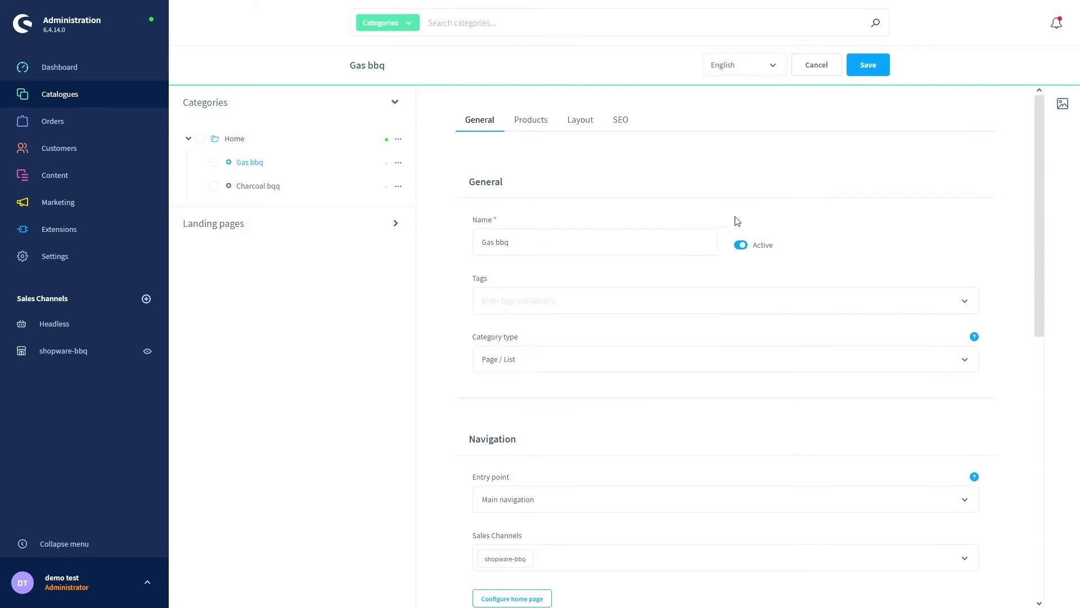
{"action": "left_click", "coordinate": [867, 68]}
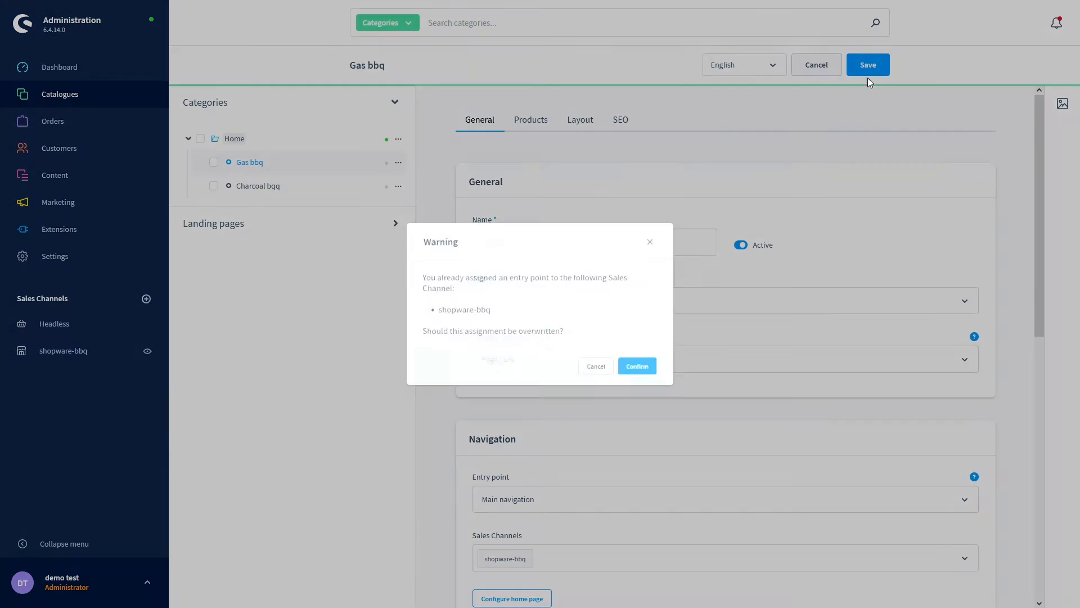
{"action": "left_click", "coordinate": [647, 368]}
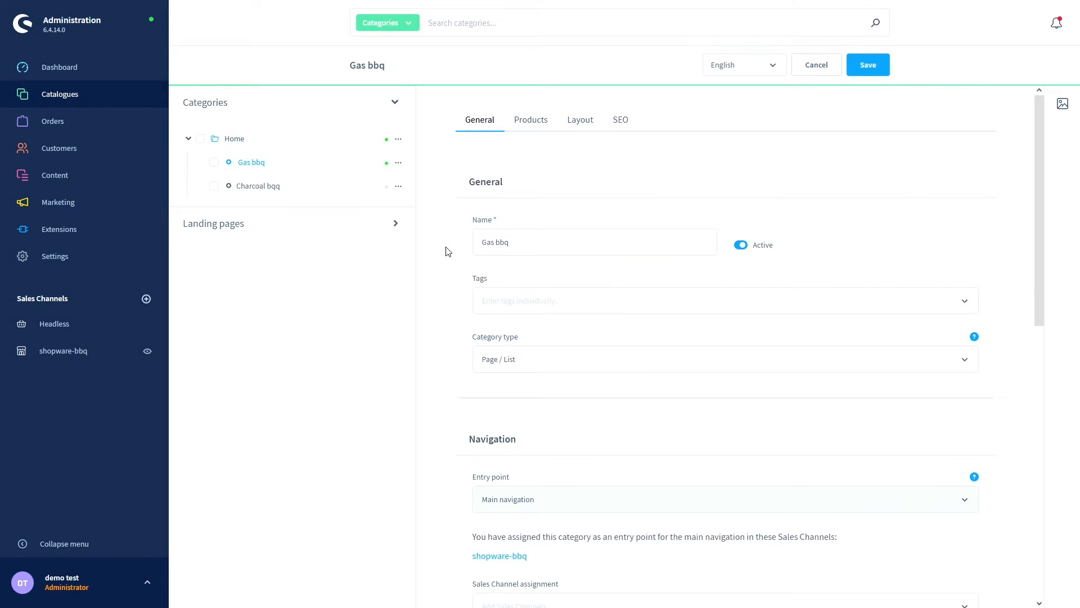
{"action": "key", "text": "ctrl+Tab"}
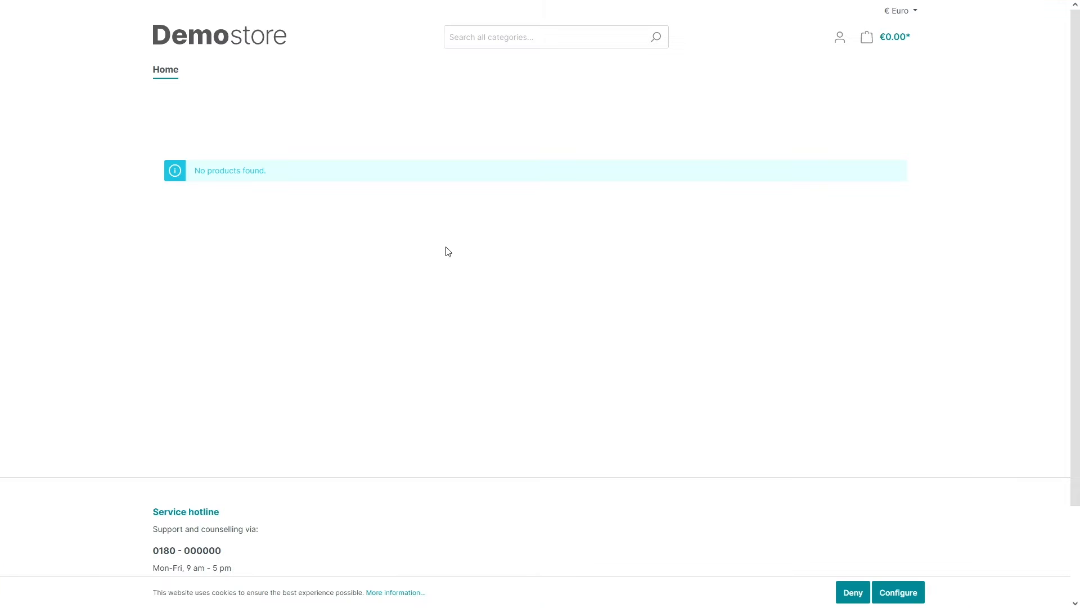
{"action": "key", "text": "F5"}
{"action": "left_click", "coordinate": [216, 76]}
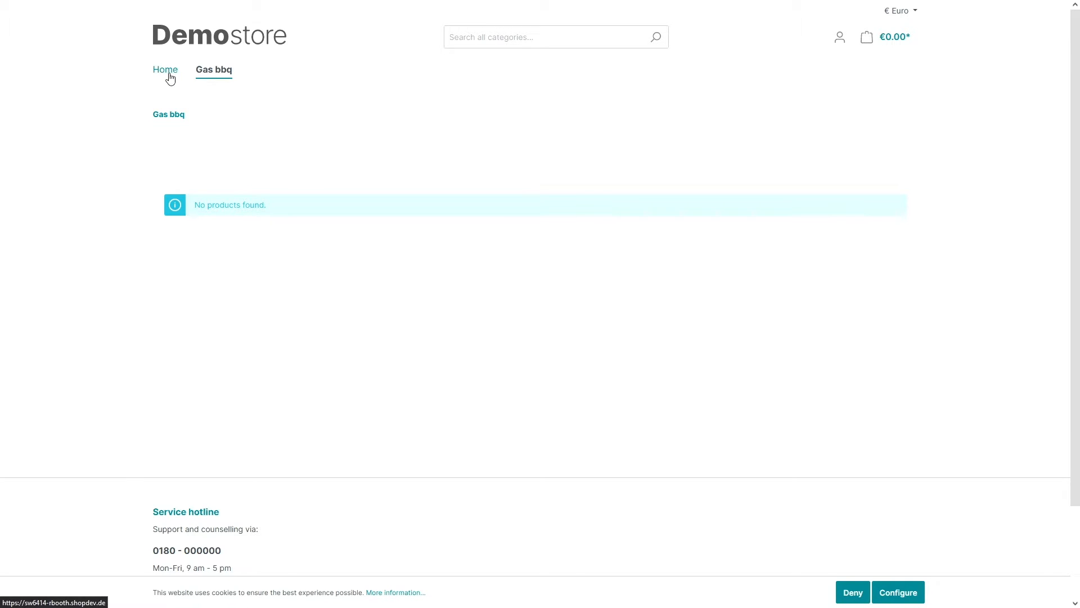
{"action": "key", "text": "ctrl+Tab"}
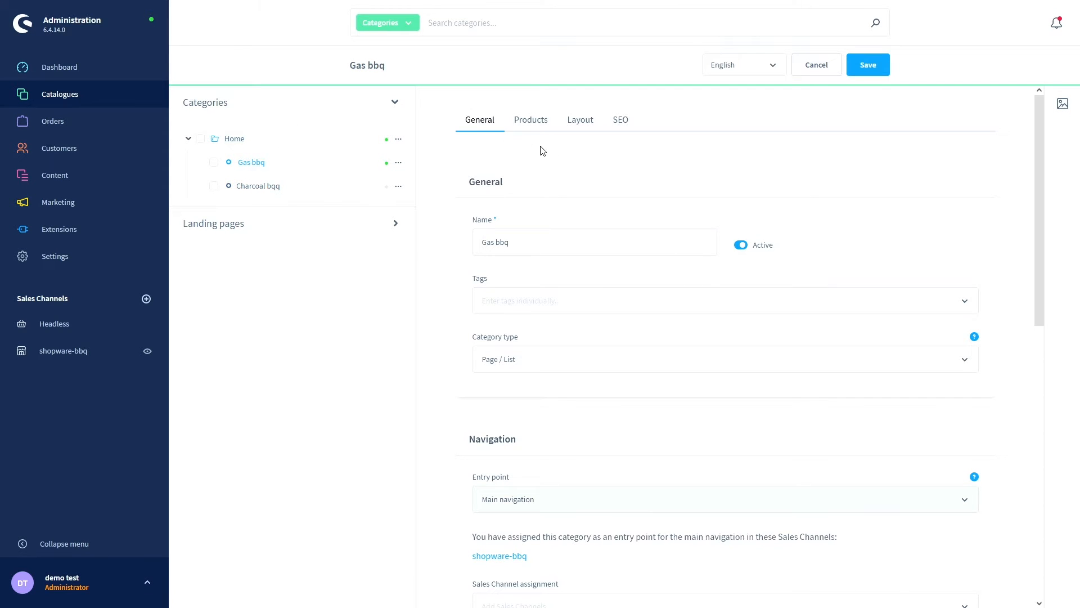
- Keep Gas bbq's product assignment type as Manual selection with no products, then save
{"action": "left_click", "coordinate": [542, 128]}
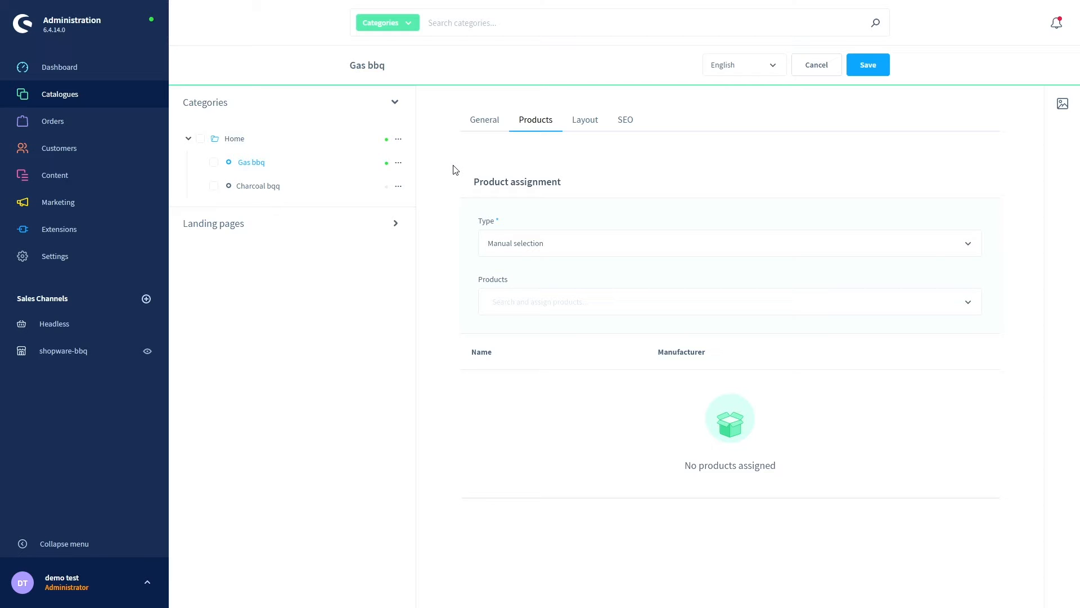
{"action": "left_click", "coordinate": [545, 247]}
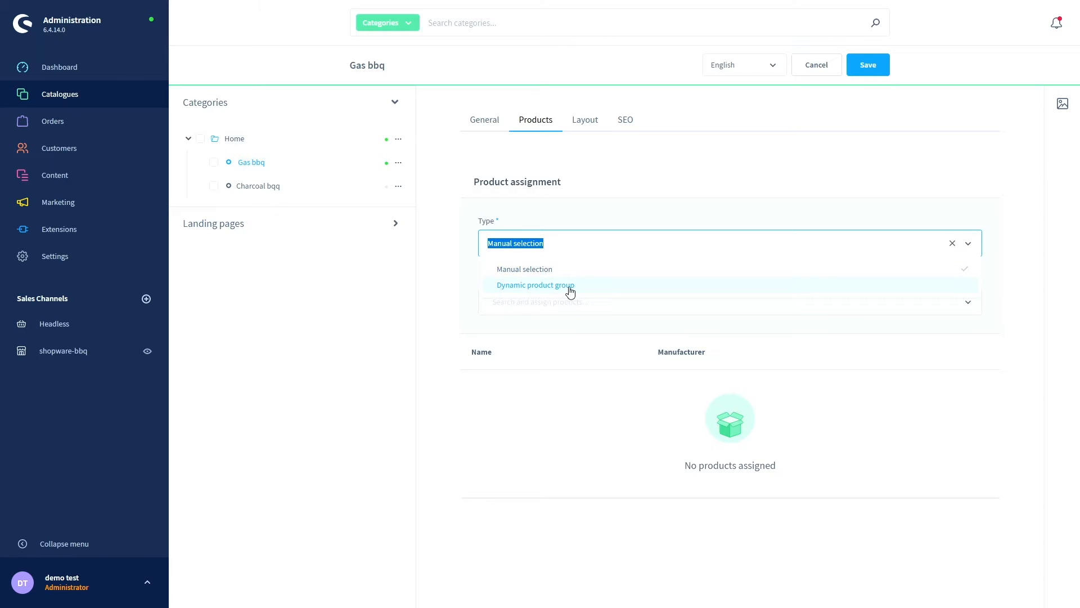
{"action": "left_click", "coordinate": [443, 273]}
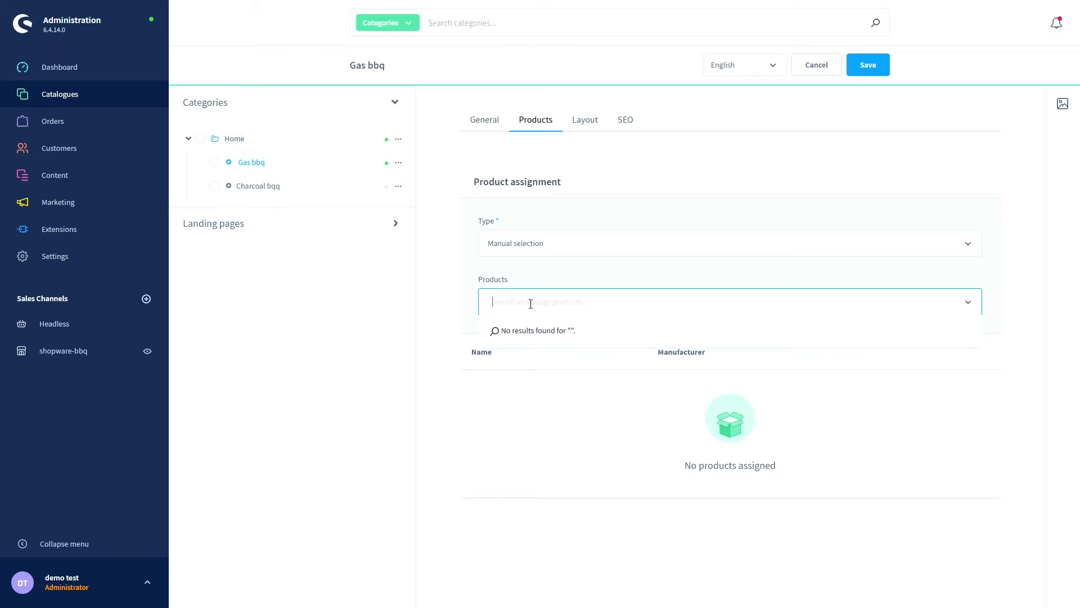
{"action": "left_click", "coordinate": [444, 304]}
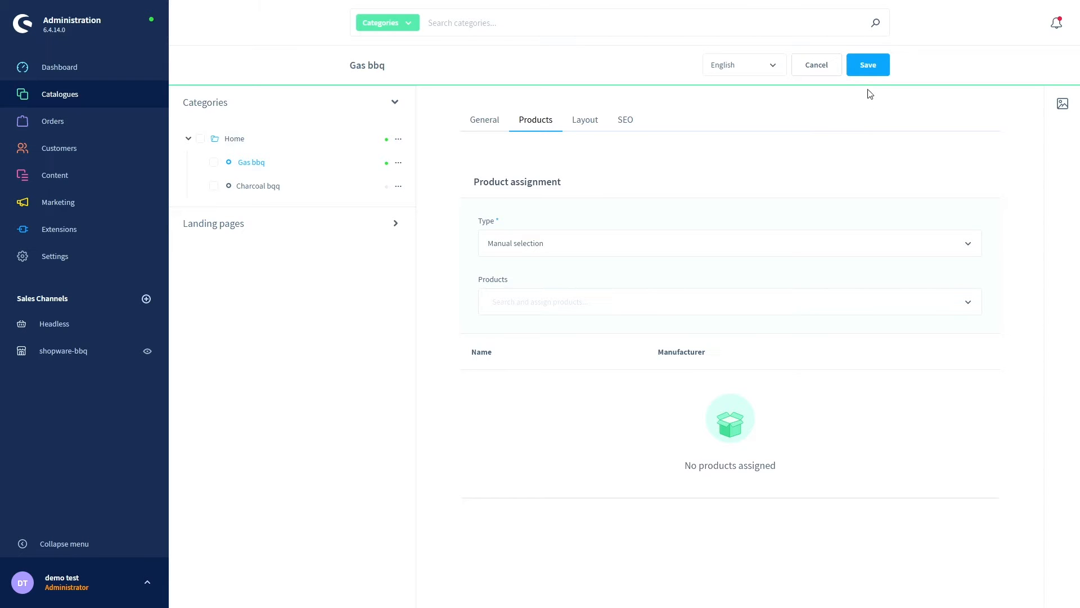
{"action": "left_click", "coordinate": [869, 71]}
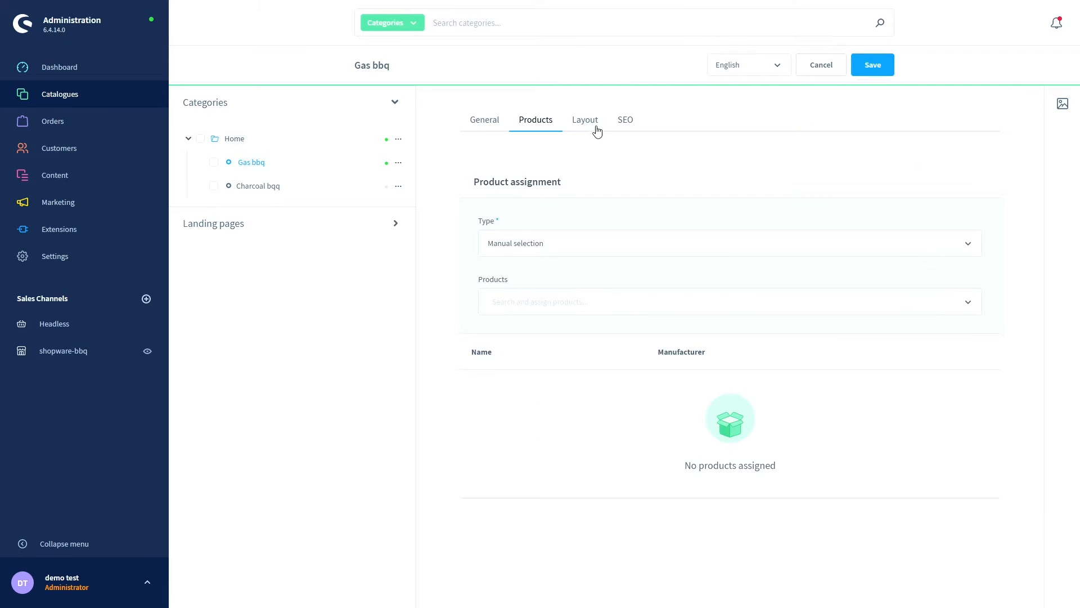
{"action": "left_click", "coordinate": [595, 127]}
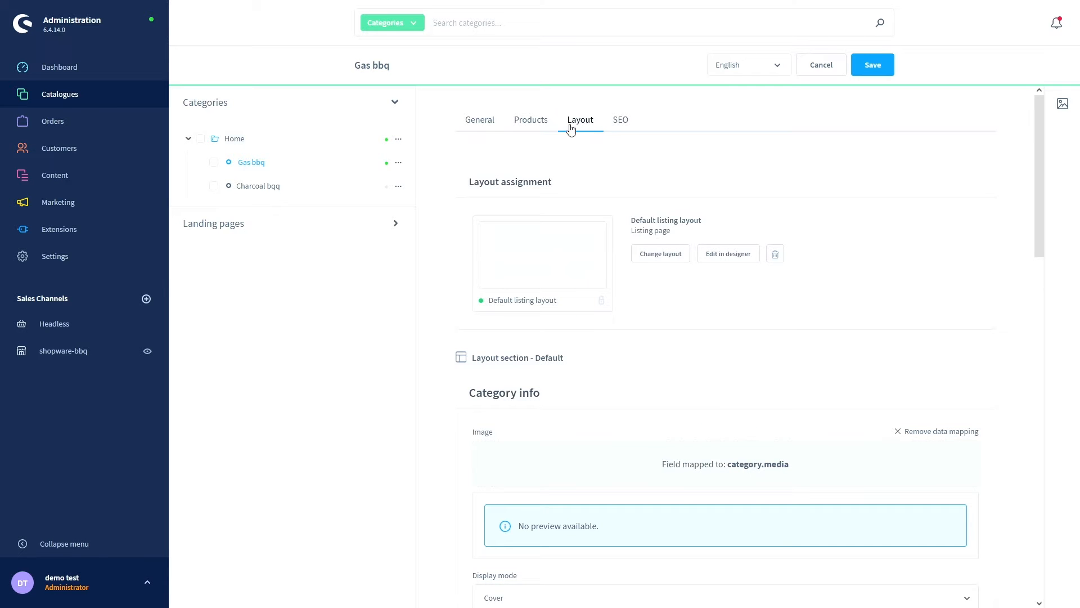
{"action": "scroll", "coordinate": [434, 186], "scroll_direction": "down", "scroll_amount": 1}
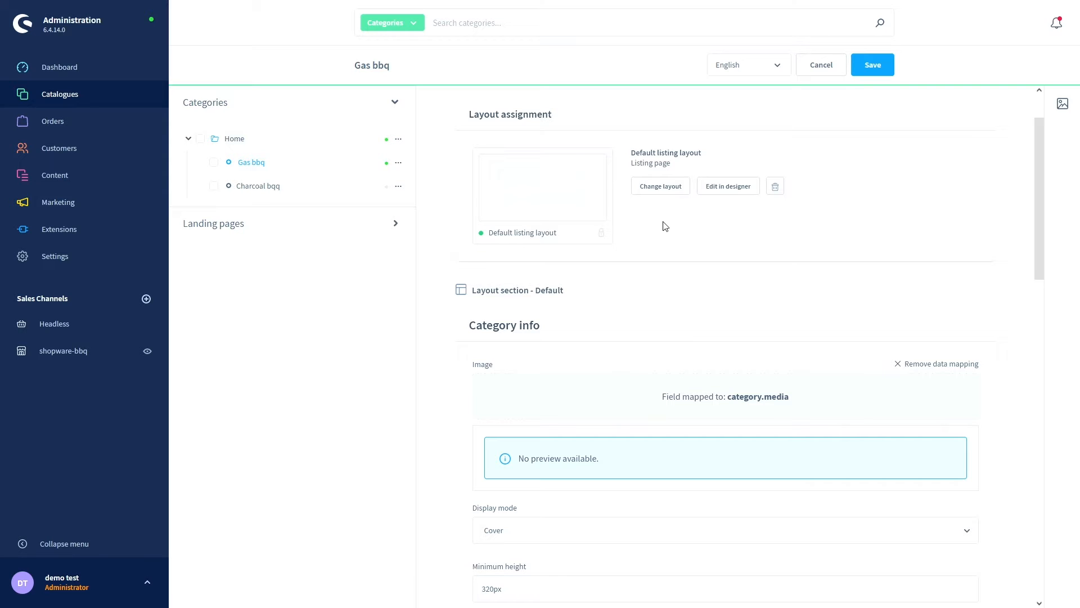
{"action": "scroll", "coordinate": [431, 221], "scroll_direction": "down", "scroll_amount": 3}
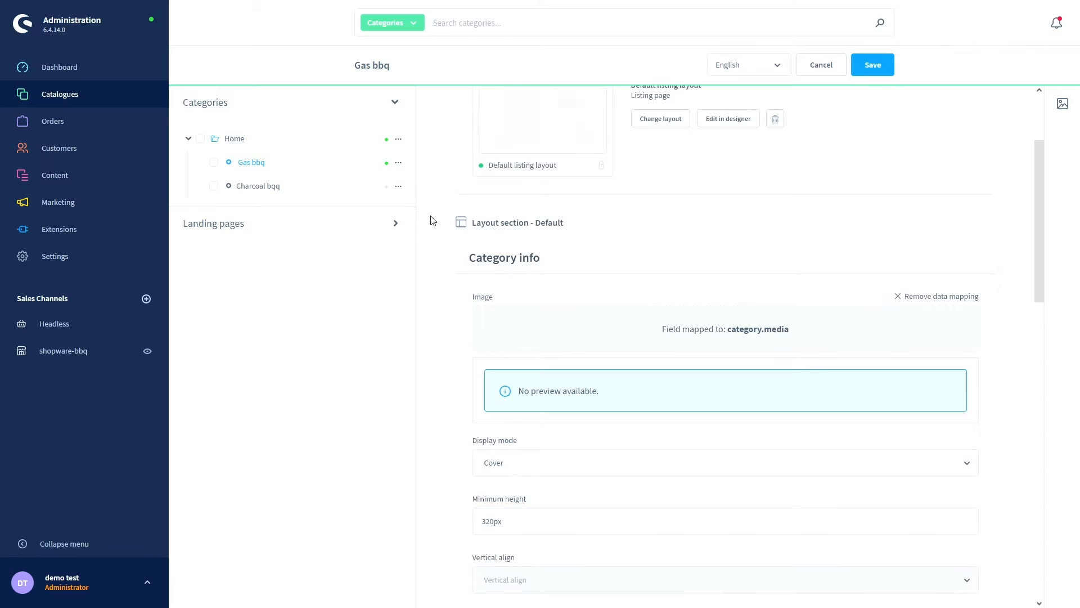
{"action": "scroll", "coordinate": [433, 221], "scroll_direction": "down", "scroll_amount": 1}
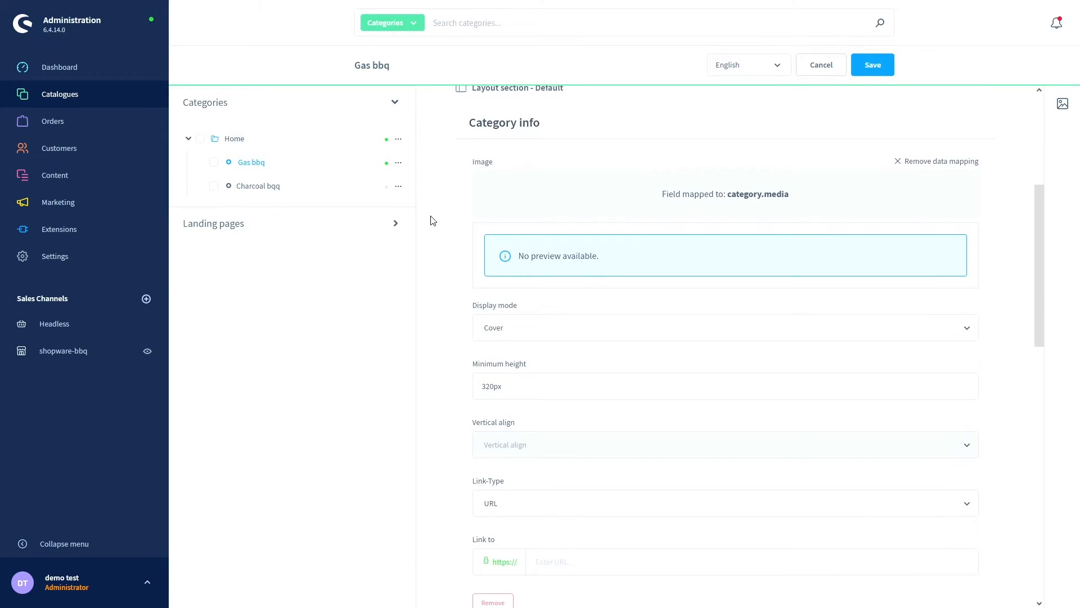
{"action": "scroll", "coordinate": [433, 219], "scroll_direction": "up", "scroll_amount": 1}
{"action": "scroll", "coordinate": [433, 220], "scroll_direction": "down", "scroll_amount": 1}
{"action": "scroll", "coordinate": [433, 220], "scroll_direction": "down", "scroll_amount": 1}
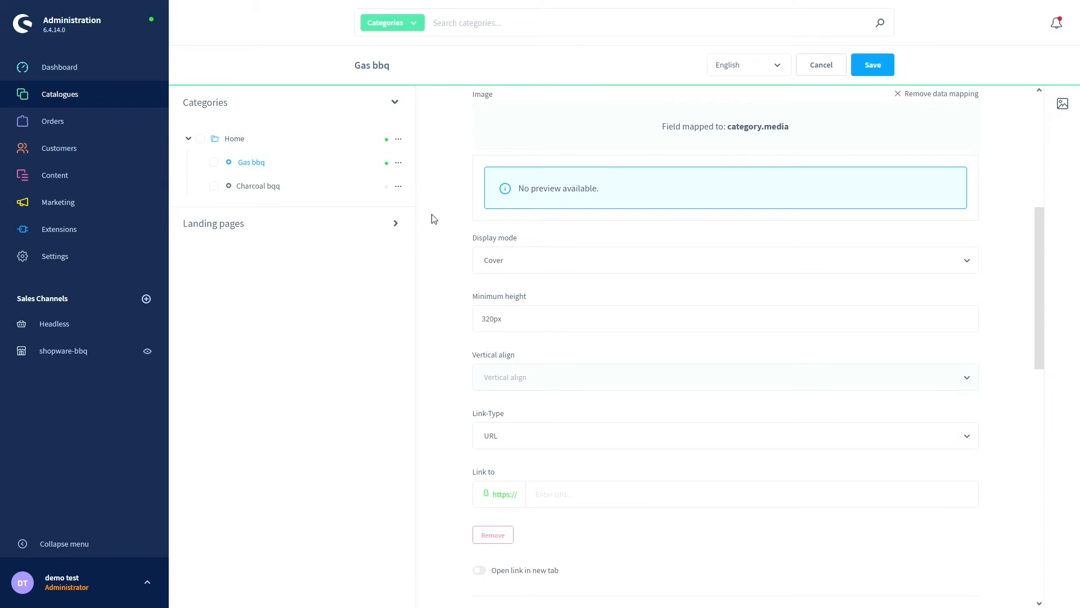
{"action": "scroll", "coordinate": [434, 220], "scroll_direction": "down", "scroll_amount": 1}
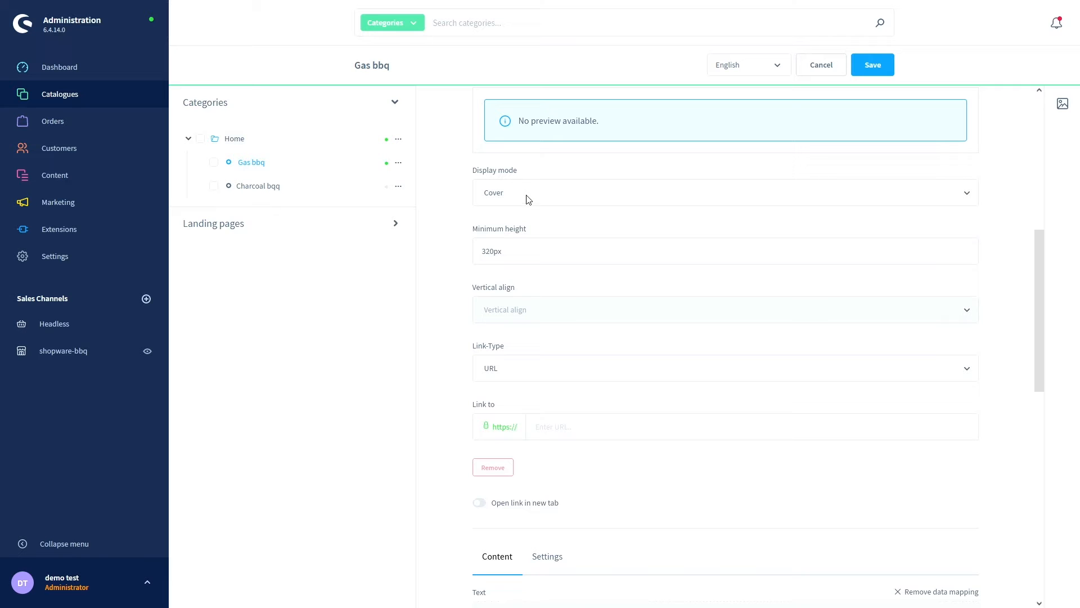
{"action": "scroll", "coordinate": [463, 228], "scroll_direction": "up", "scroll_amount": 3}
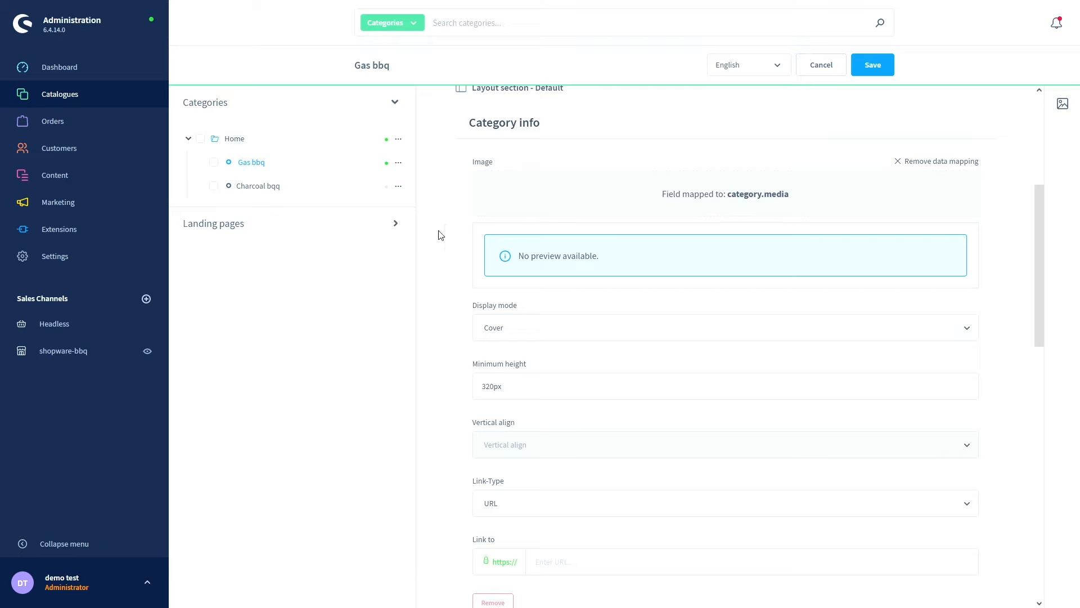
{"action": "scroll", "coordinate": [446, 238], "scroll_direction": "down", "scroll_amount": 1}
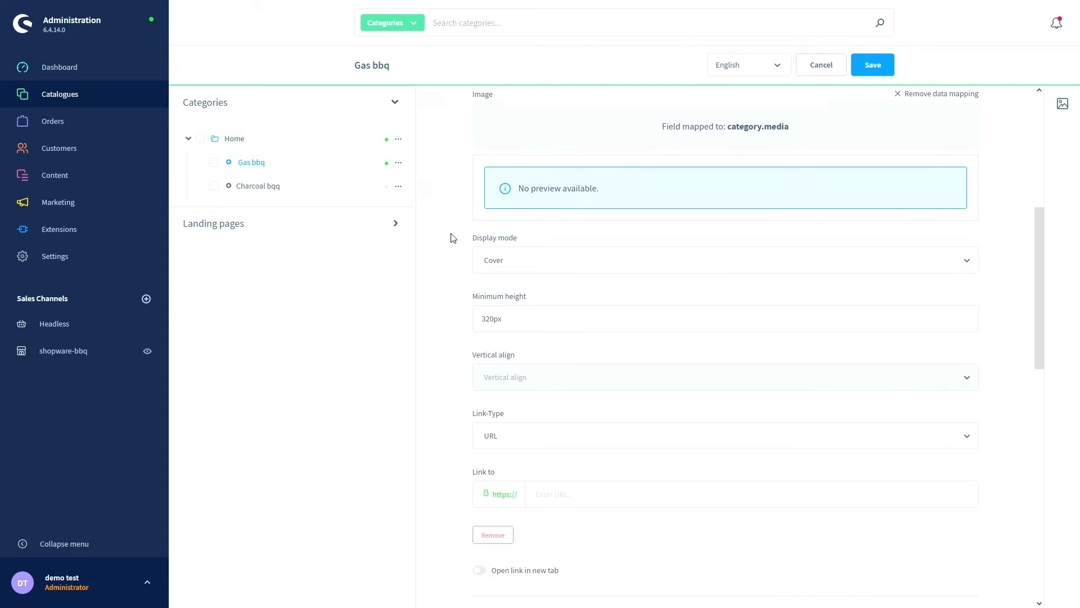
{"action": "left_click", "coordinate": [533, 268]}
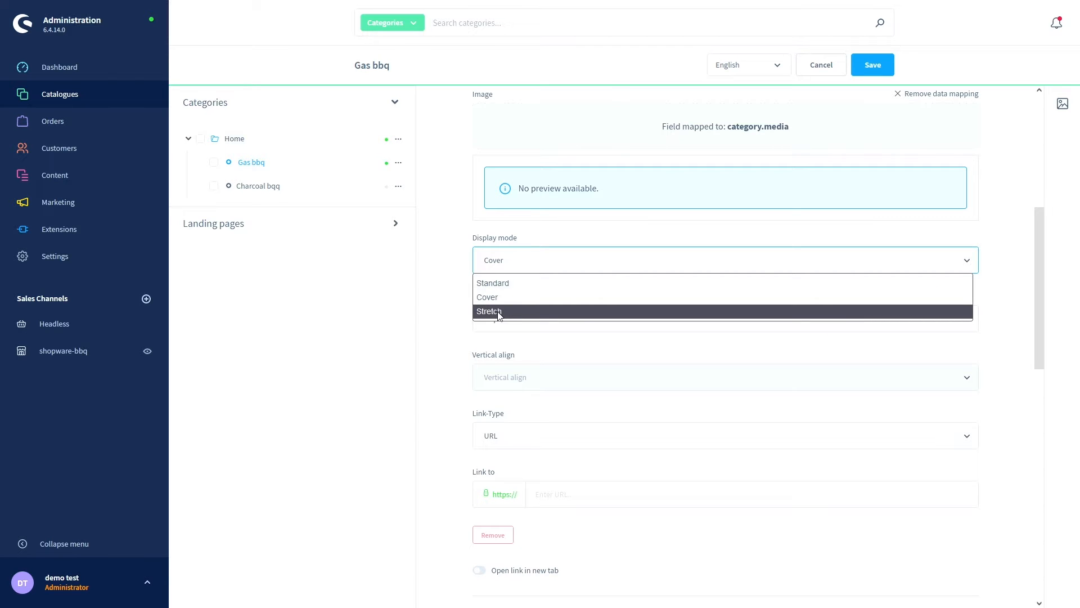
{"action": "left_click", "coordinate": [466, 270]}
{"action": "scroll", "coordinate": [465, 270], "scroll_direction": "down", "scroll_amount": 2}
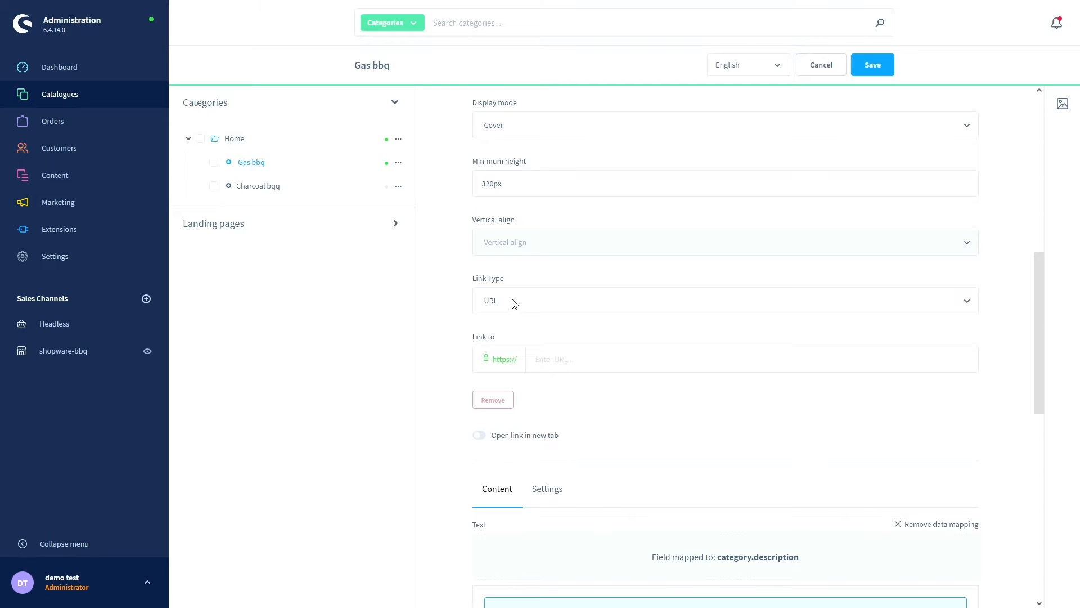
{"action": "scroll", "coordinate": [511, 298], "scroll_direction": "down", "scroll_amount": 1}
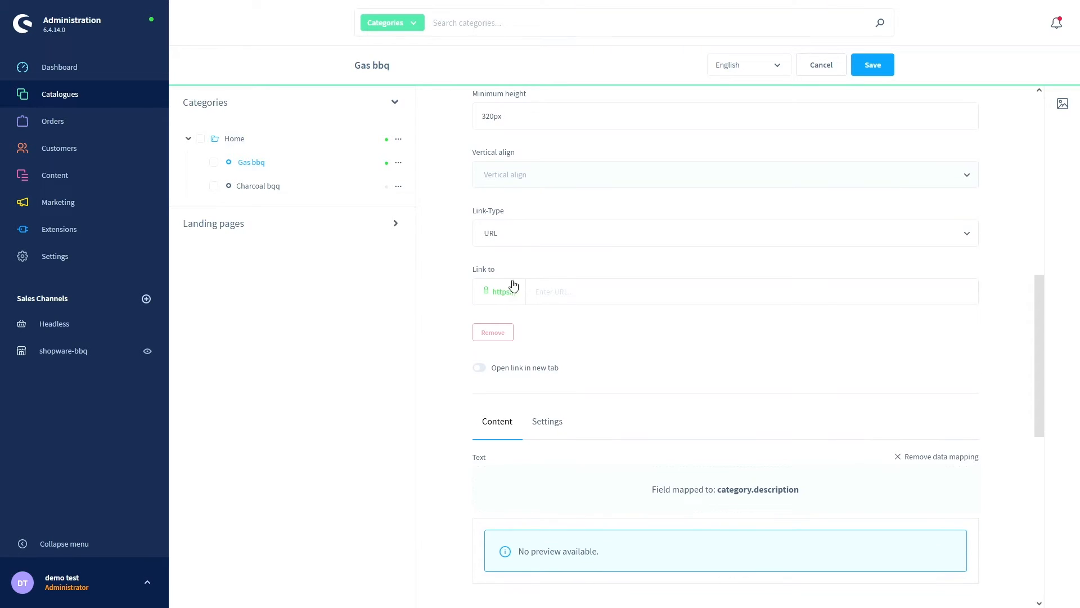
{"action": "left_click", "coordinate": [509, 239]}
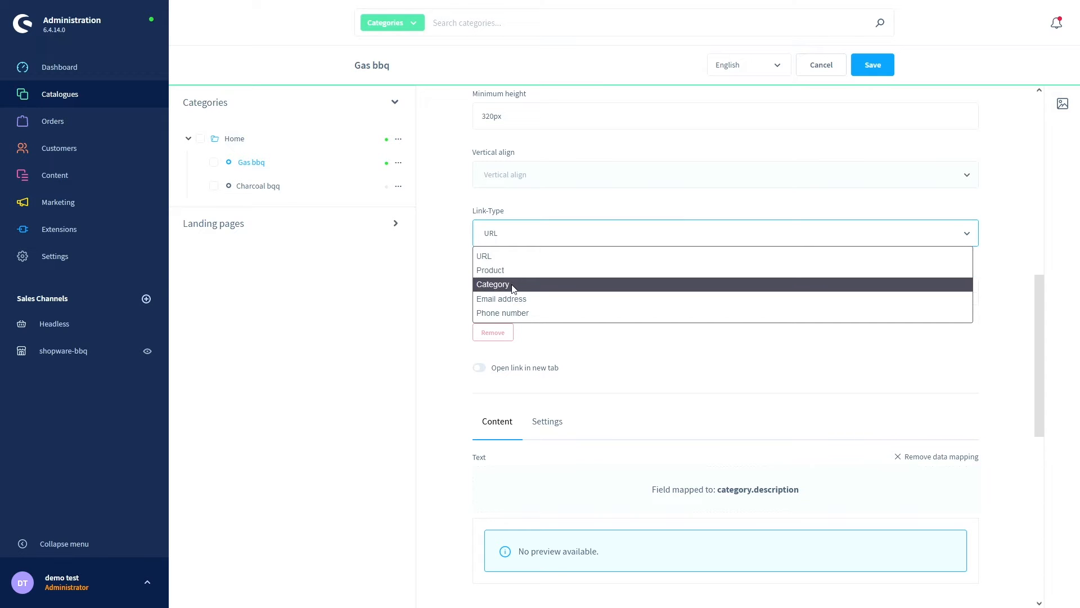
{"action": "left_click", "coordinate": [461, 289]}
{"action": "left_click", "coordinate": [495, 239]}
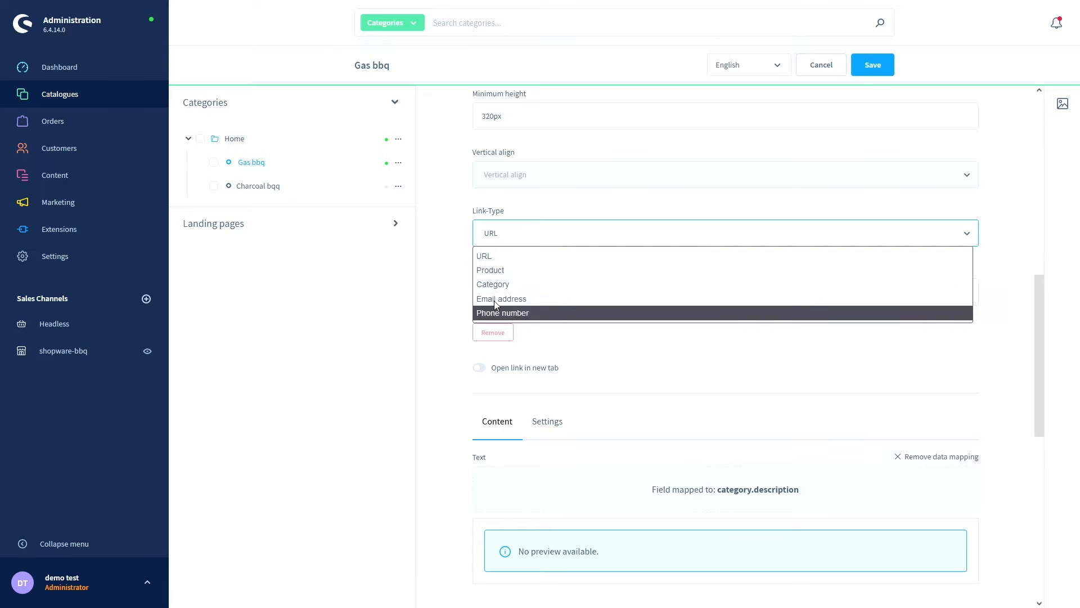
{"action": "left_click", "coordinate": [459, 274]}
{"action": "scroll", "coordinate": [459, 275], "scroll_direction": "down", "scroll_amount": 1}
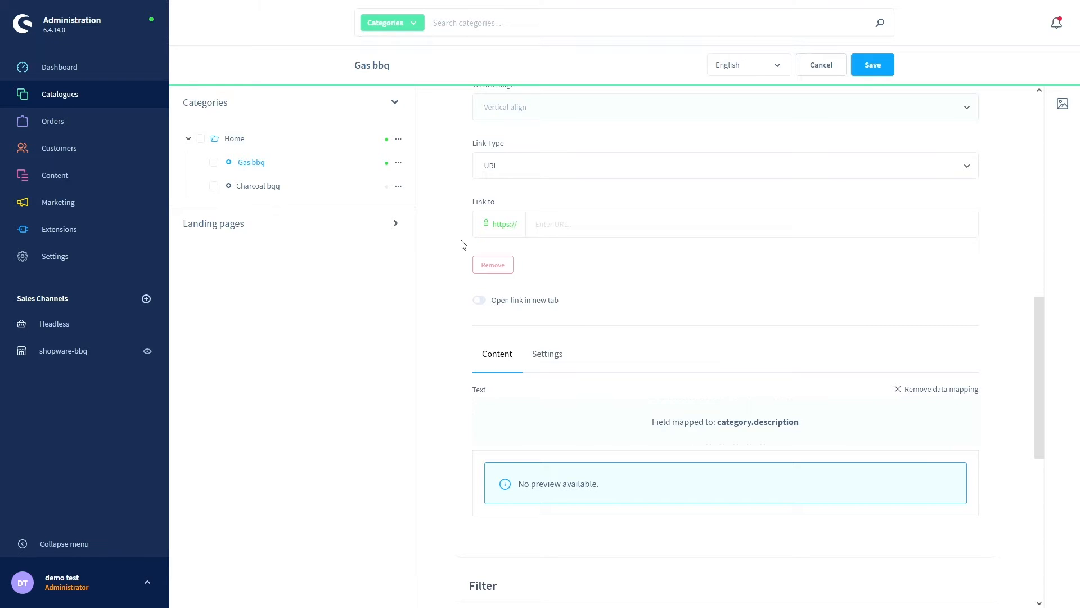
{"action": "scroll", "coordinate": [461, 245], "scroll_direction": "down", "scroll_amount": 2}
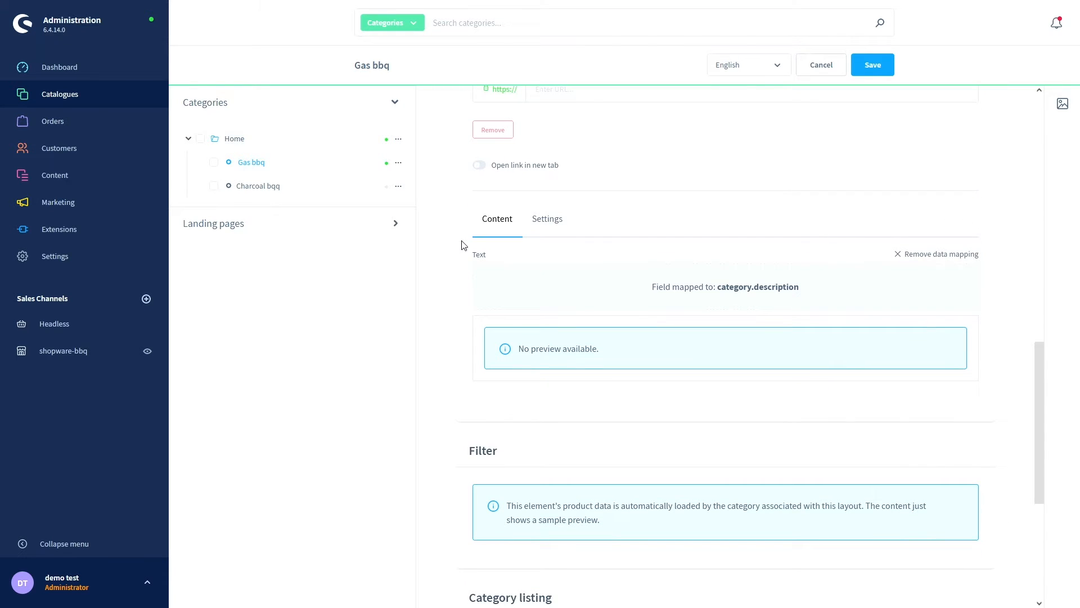
{"action": "left_click", "coordinate": [539, 221]}
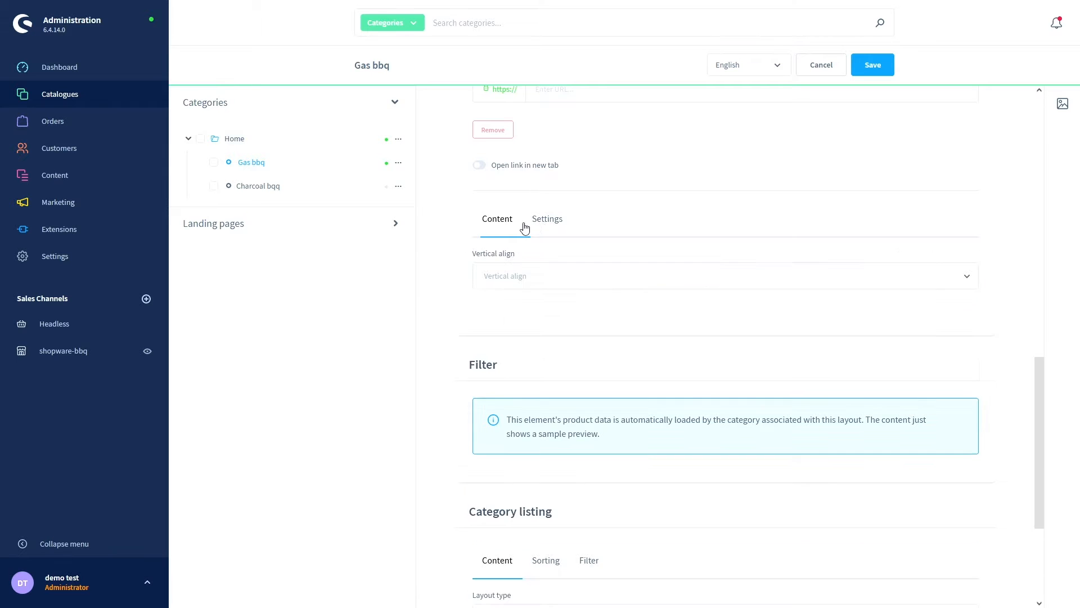
{"action": "left_click", "coordinate": [504, 228]}
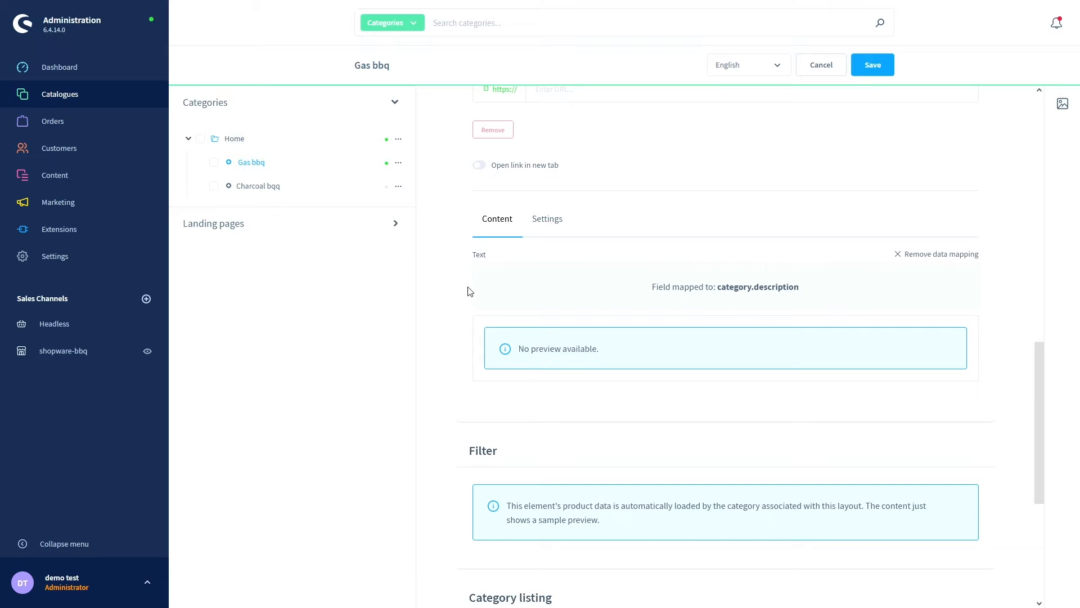
{"action": "scroll", "coordinate": [468, 291], "scroll_direction": "down", "scroll_amount": 3}
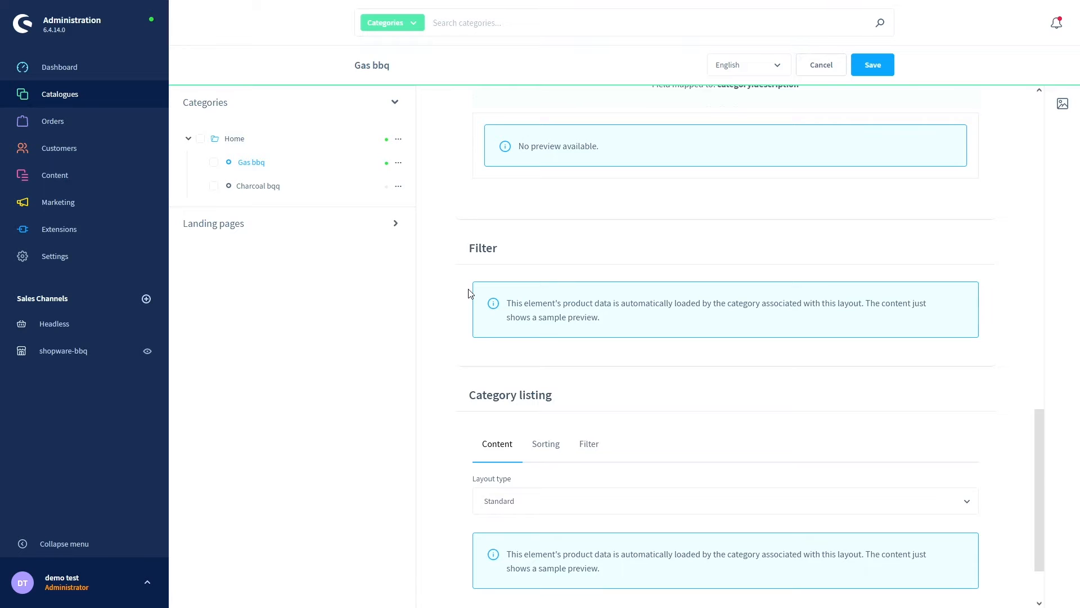
{"action": "scroll", "coordinate": [468, 291], "scroll_direction": "down", "scroll_amount": 1}
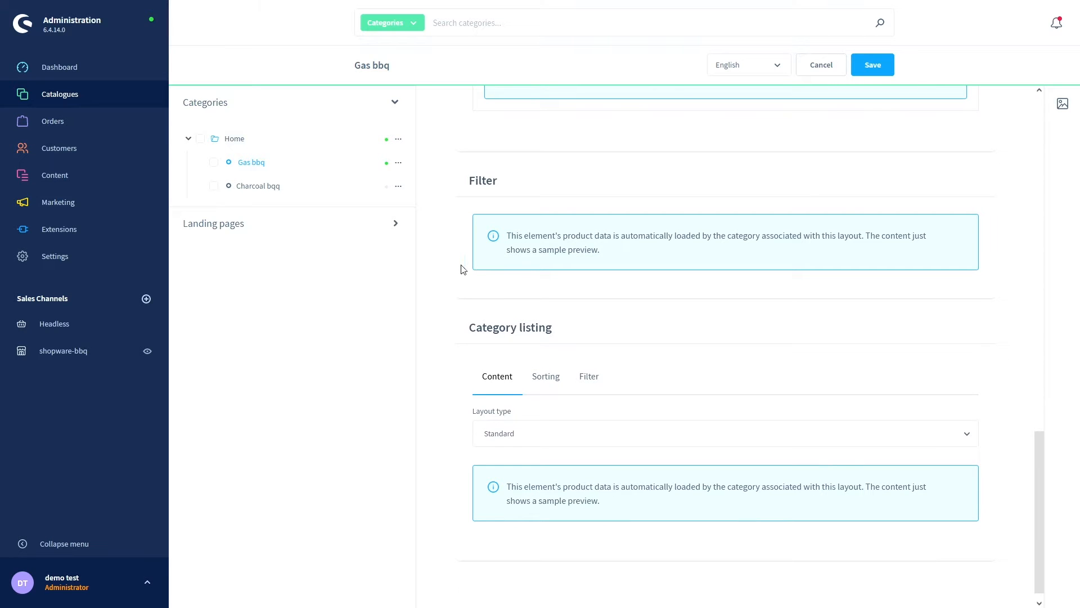
{"action": "scroll", "coordinate": [462, 269], "scroll_direction": "down", "scroll_amount": 1}
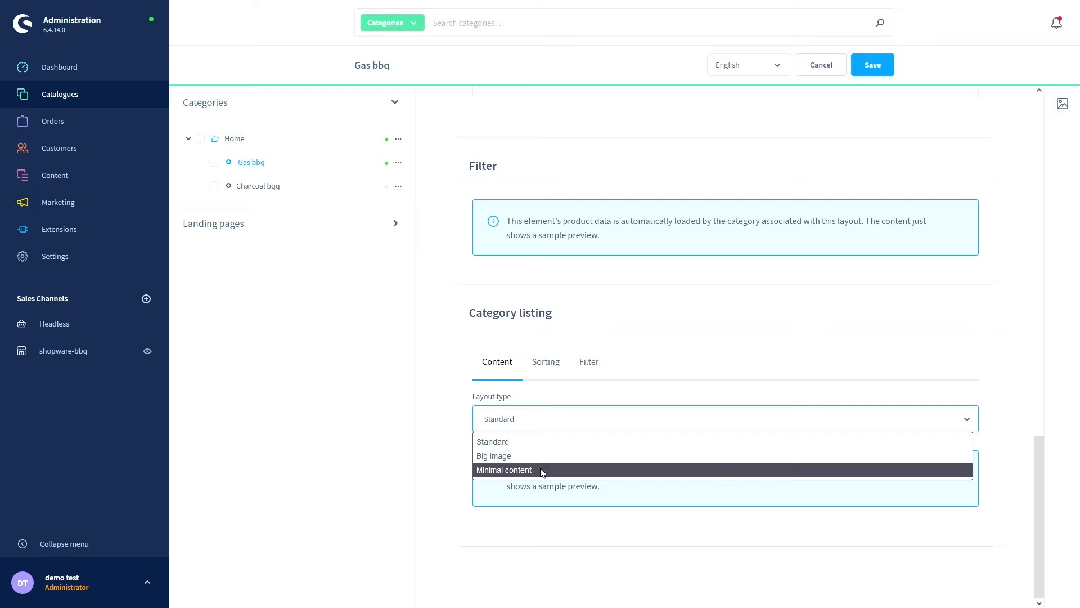
{"action": "left_click", "coordinate": [461, 336]}
{"action": "scroll", "coordinate": [463, 339], "scroll_direction": "up", "scroll_amount": 15}
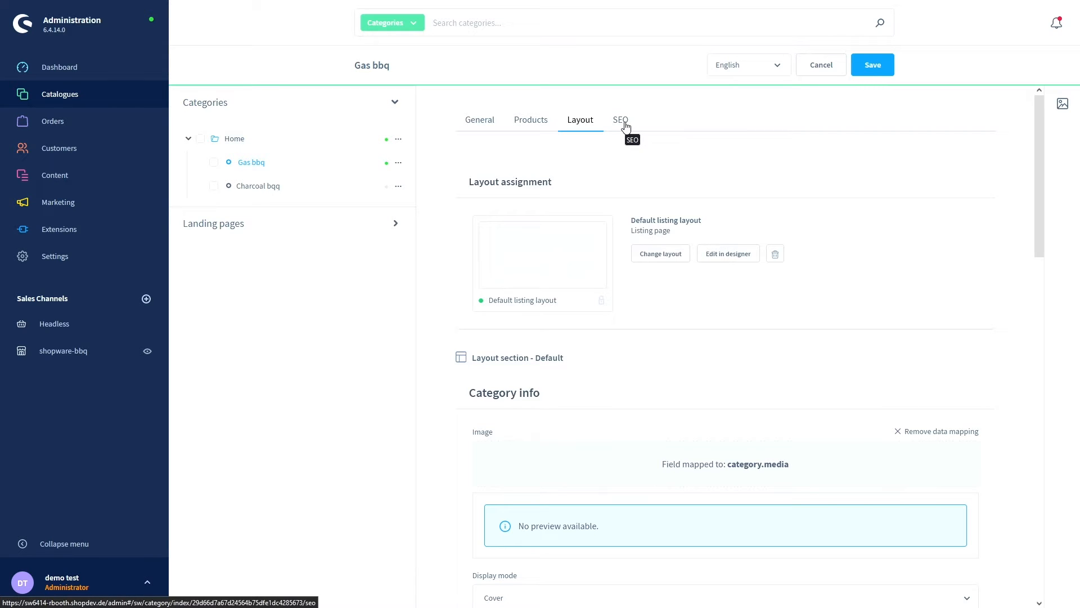
- Review Gas bbq's SEO and General tabs, save it, and open Charcoal bqq
{"action": "left_click", "coordinate": [625, 125]}
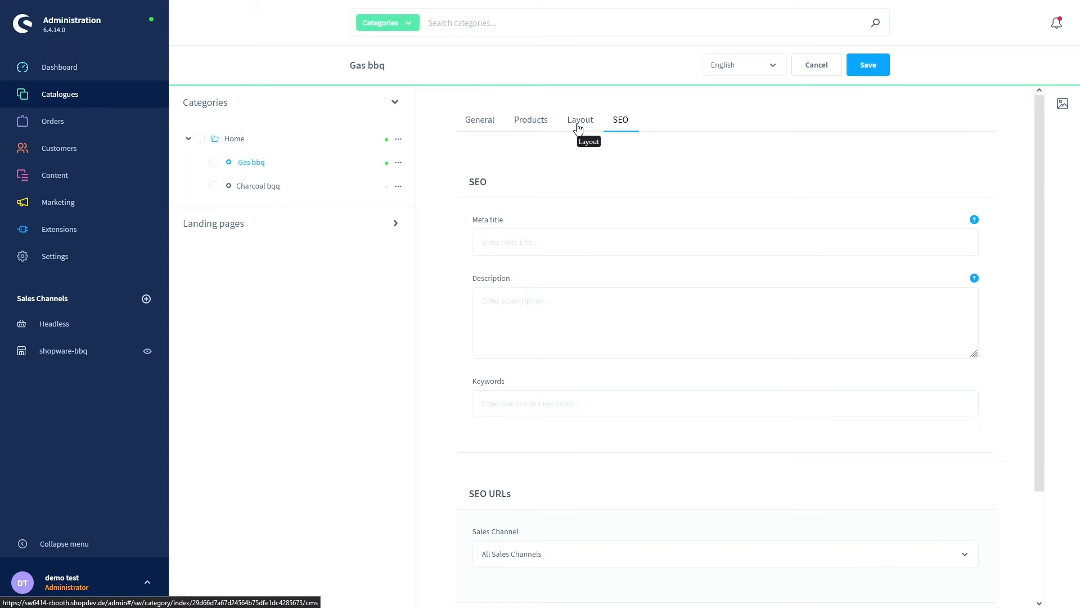
{"action": "left_click", "coordinate": [476, 121]}
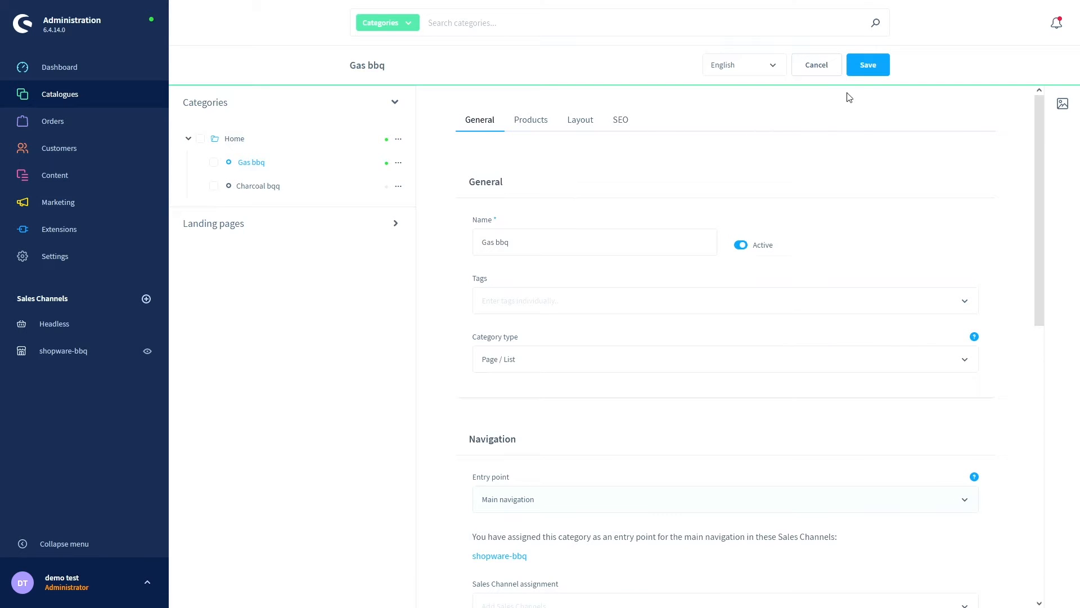
{"action": "left_click", "coordinate": [868, 64]}
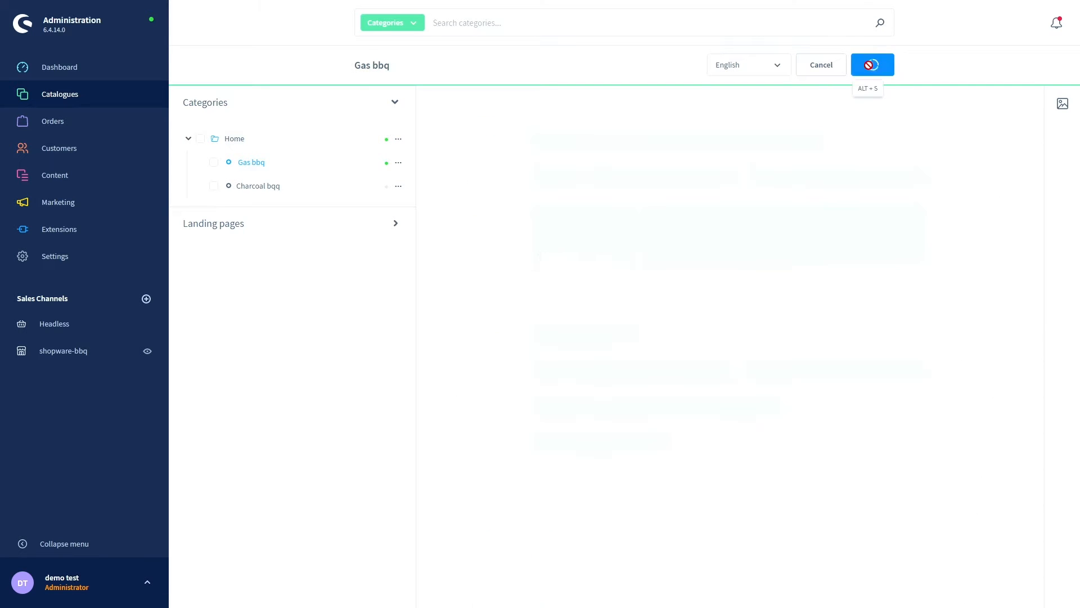
{"action": "left_click", "coordinate": [251, 188]}
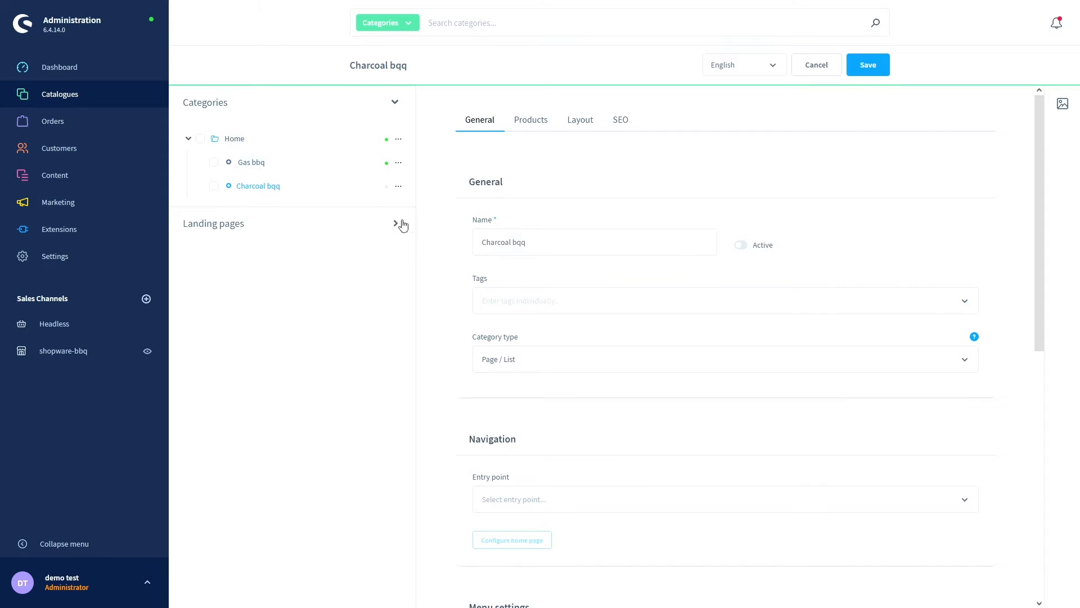
- Activate Charcoal bqq and set it as Main navigation entry point for shopware-bbq
{"action": "left_click", "coordinate": [741, 245]}
{"action": "scroll", "coordinate": [462, 343], "scroll_direction": "down", "scroll_amount": 3}
{"action": "left_click", "coordinate": [493, 301]}
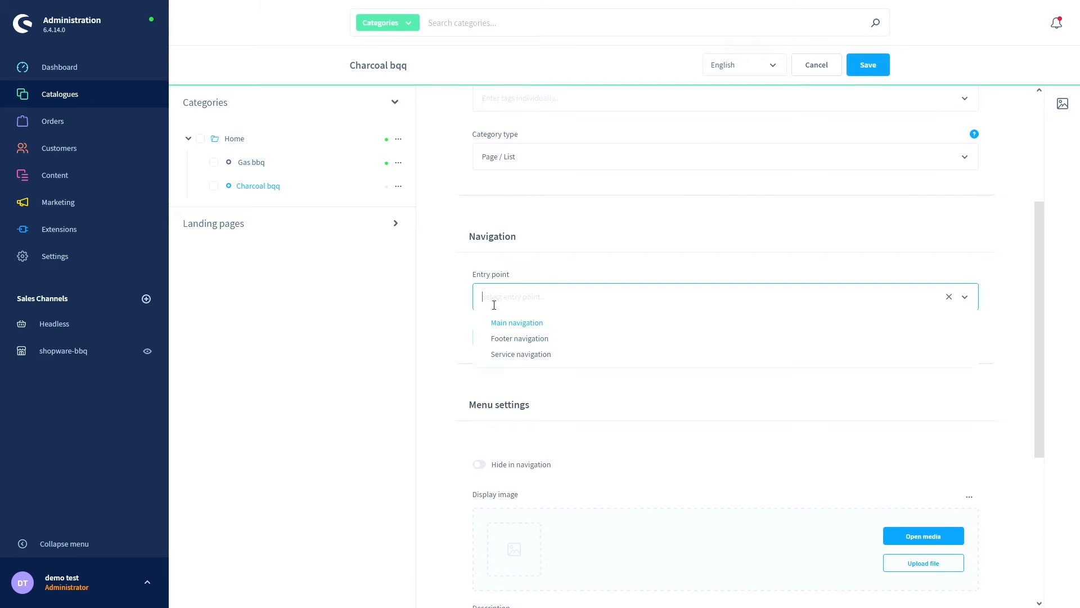
{"action": "left_click", "coordinate": [521, 321]}
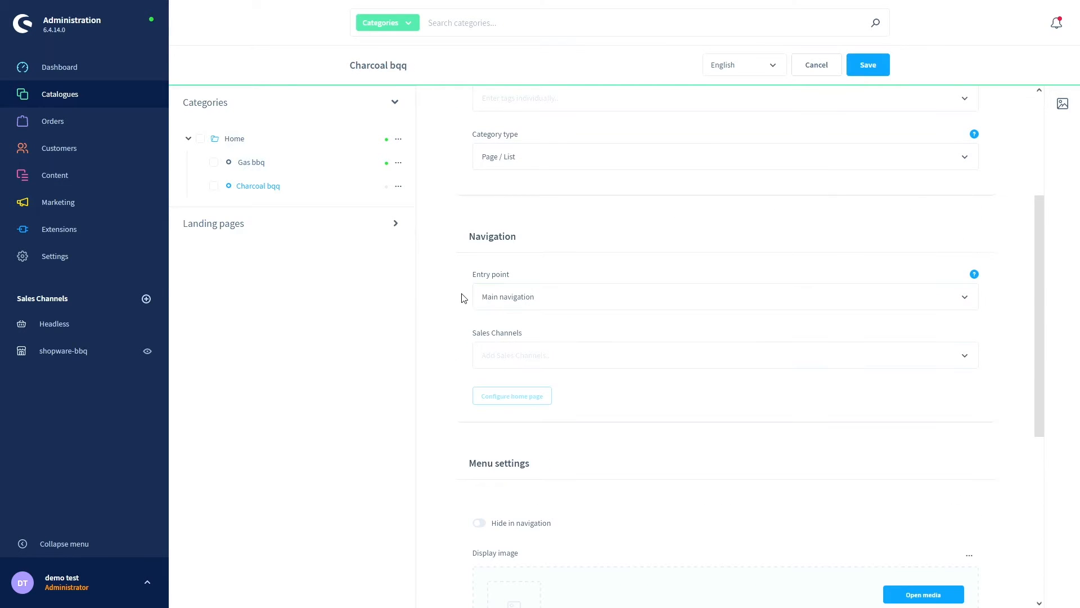
{"action": "scroll", "coordinate": [524, 224], "scroll_direction": "down", "scroll_amount": 3}
{"action": "left_click", "coordinate": [508, 199]}
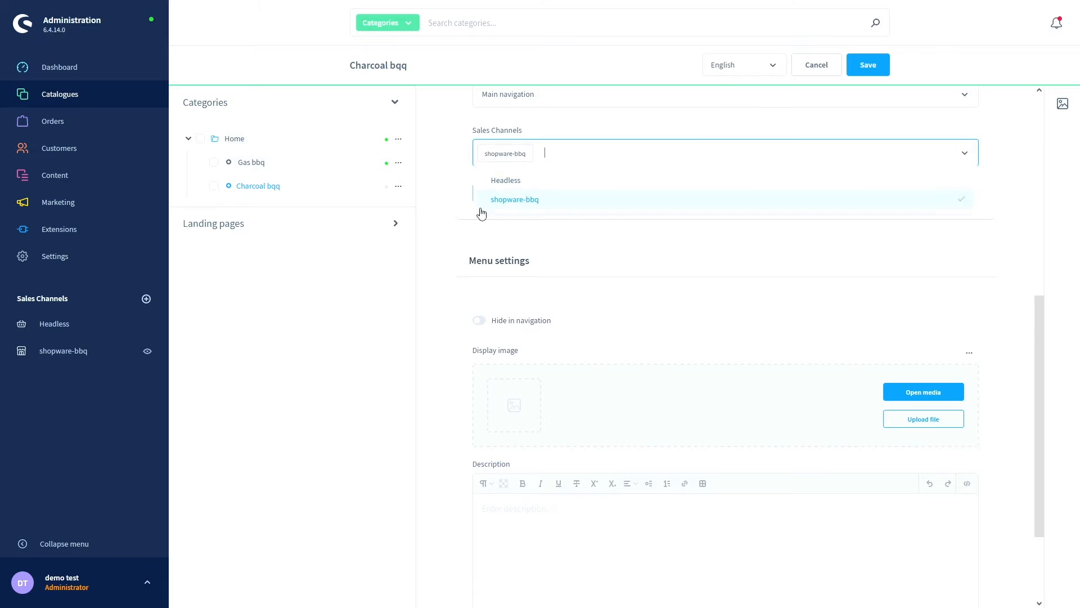
{"action": "left_click", "coordinate": [459, 250]}
- Save Charcoal bqq, confirming the overwrite of the existing entry-point assignment
{"action": "scroll", "coordinate": [460, 251], "scroll_direction": "up", "scroll_amount": 6}
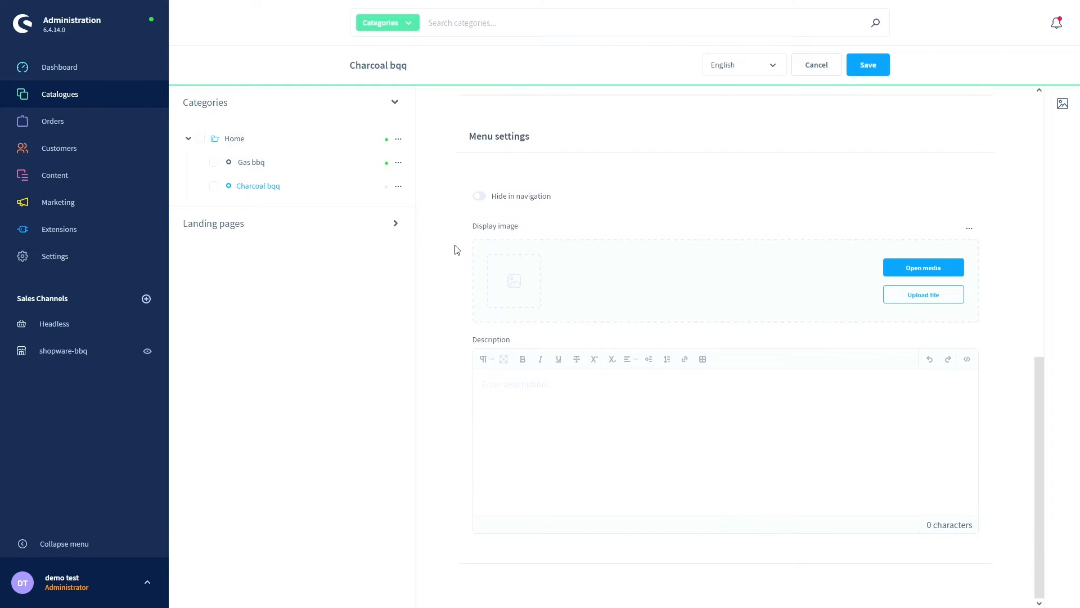
{"action": "left_click", "coordinate": [863, 70]}
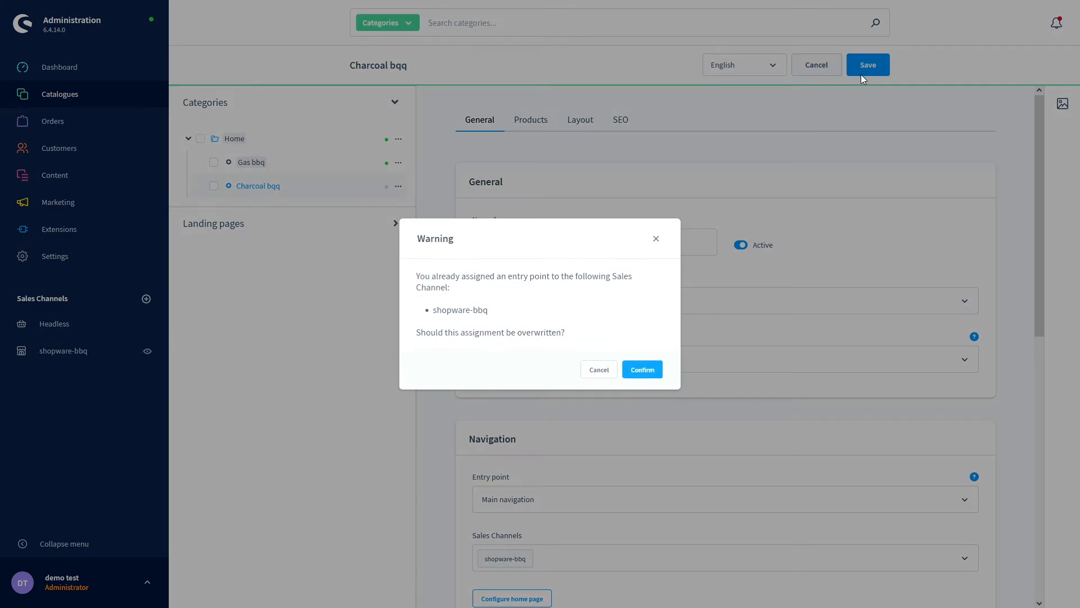
{"action": "left_click", "coordinate": [655, 369]}
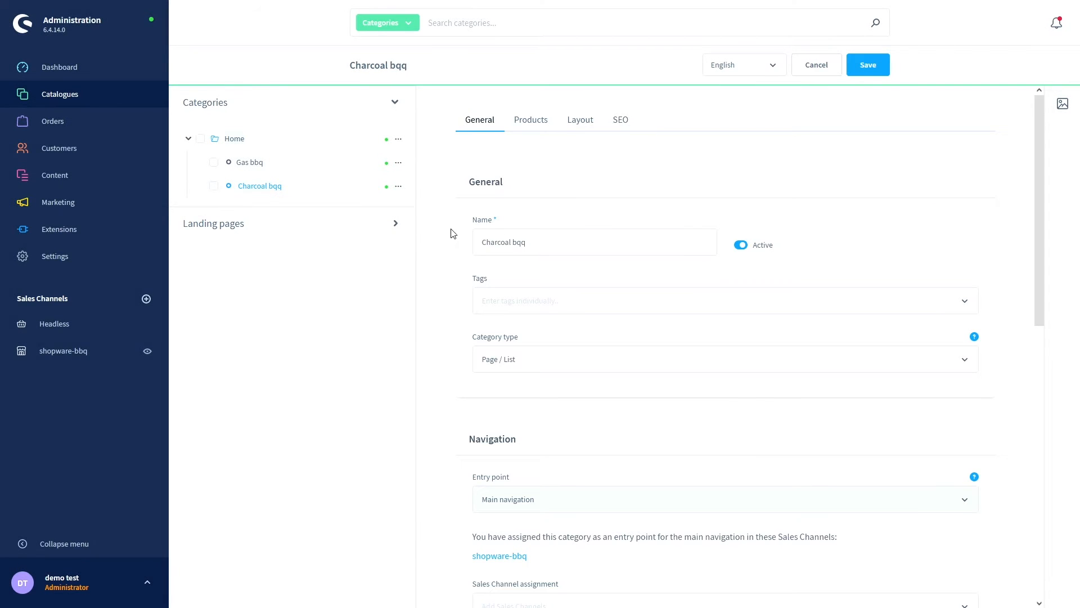
{"action": "key", "text": "ctrl+Tab"}
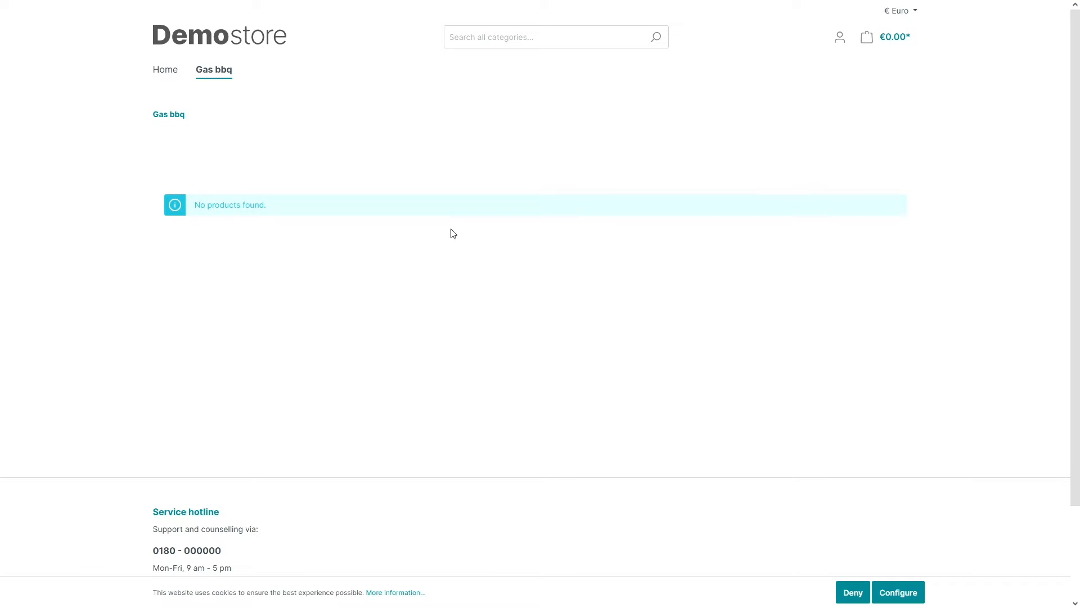
- Reload the storefront and browse the Charcoal bqq, Gas bbq and Home pages
{"action": "key", "text": "F5"}
{"action": "left_click", "coordinate": [281, 70]}
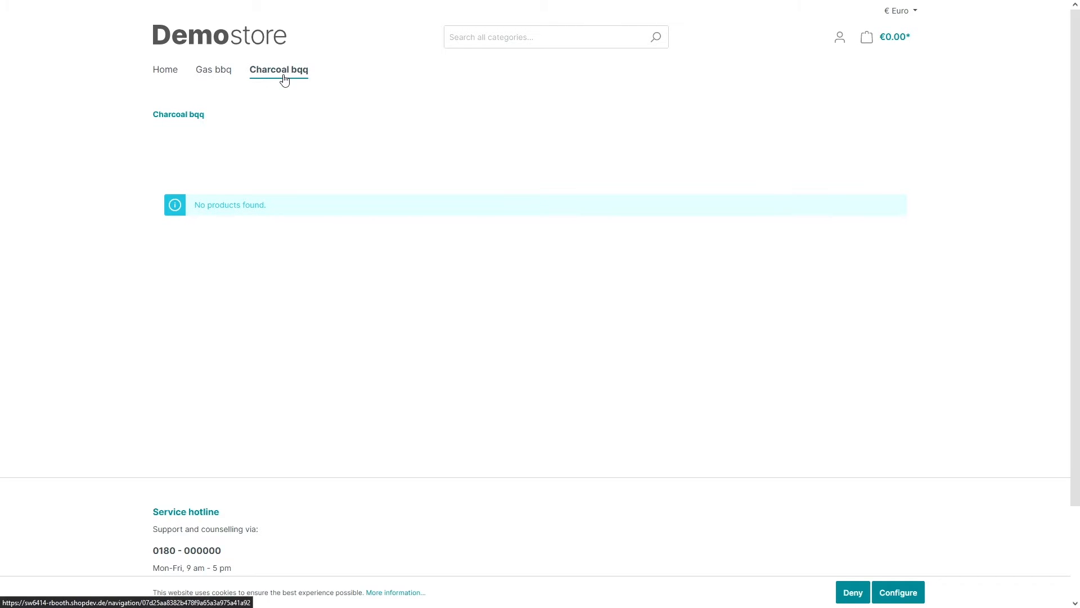
{"action": "left_click", "coordinate": [221, 75]}
{"action": "left_click", "coordinate": [165, 69]}
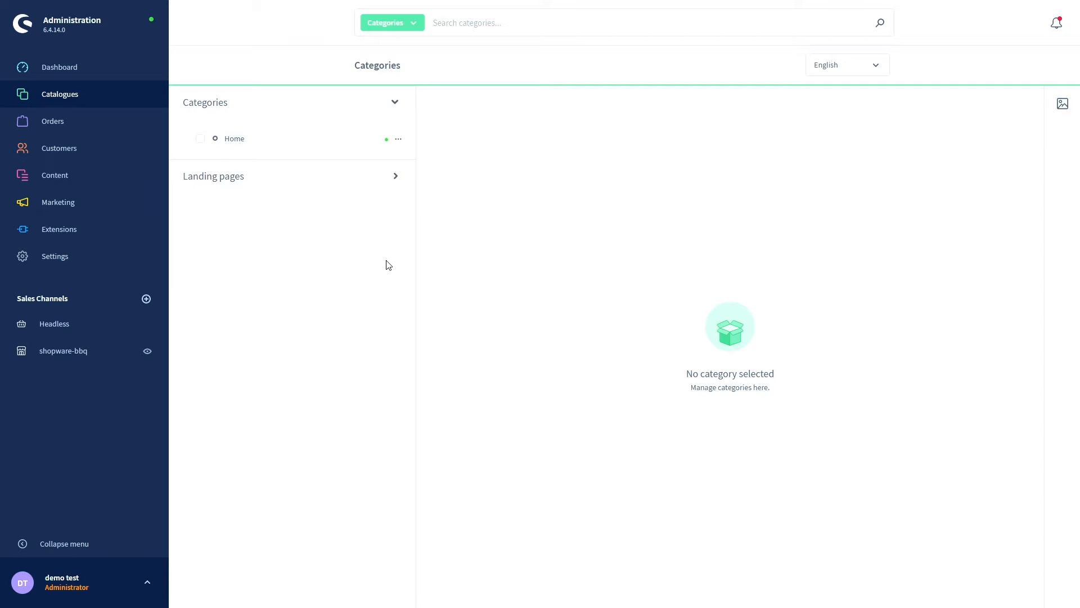
- Close the Home category's actions menu without deleting anything and return to the Demostore storefront
{"action": "left_click", "coordinate": [398, 140]}
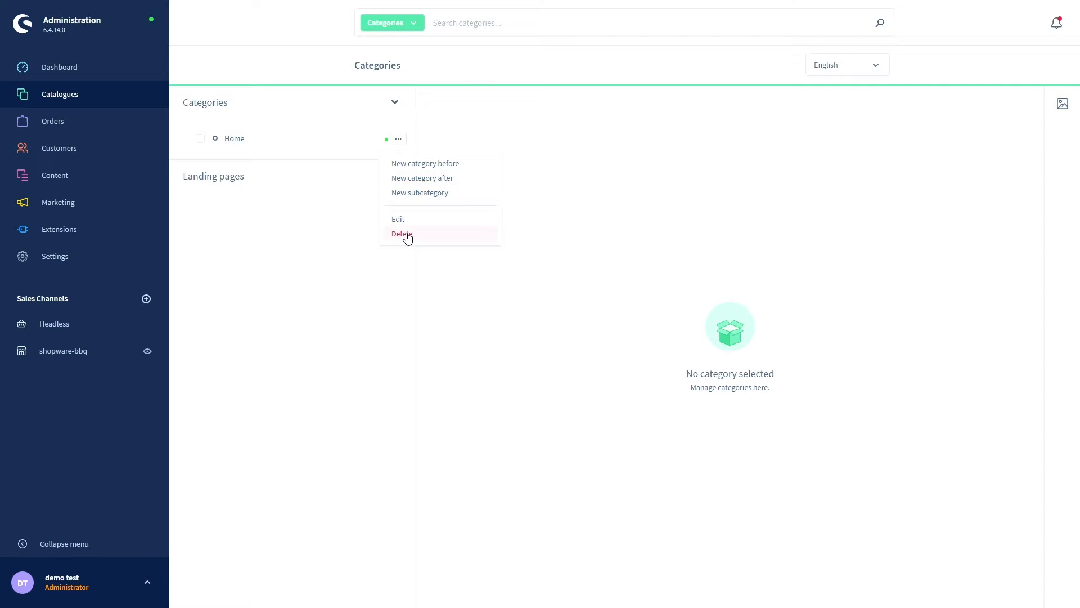
{"action": "left_click", "coordinate": [344, 243]}
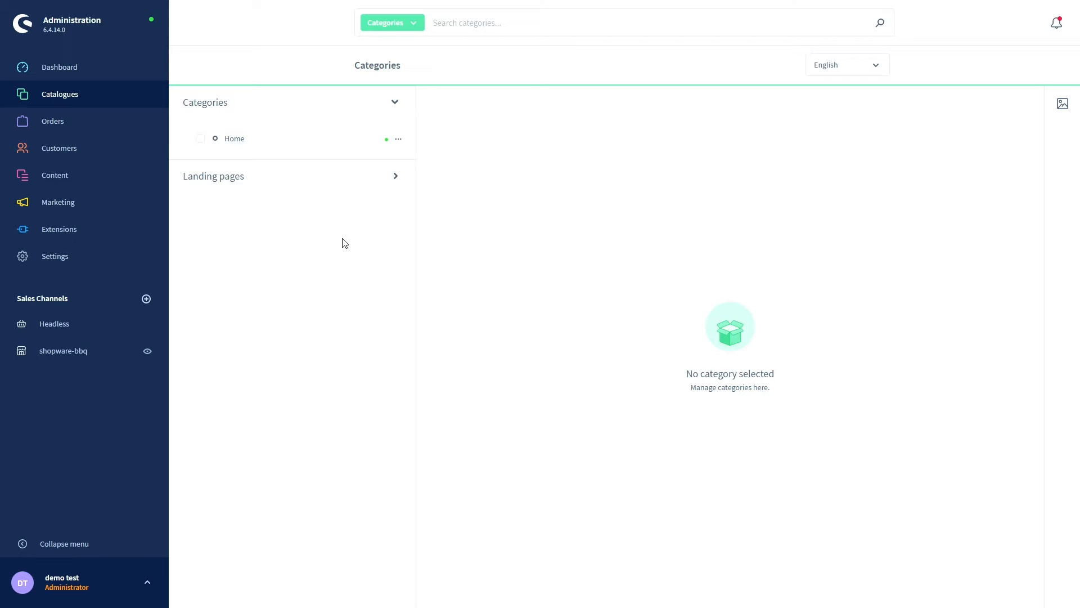
{"action": "key", "text": "ctrl+Tab"}
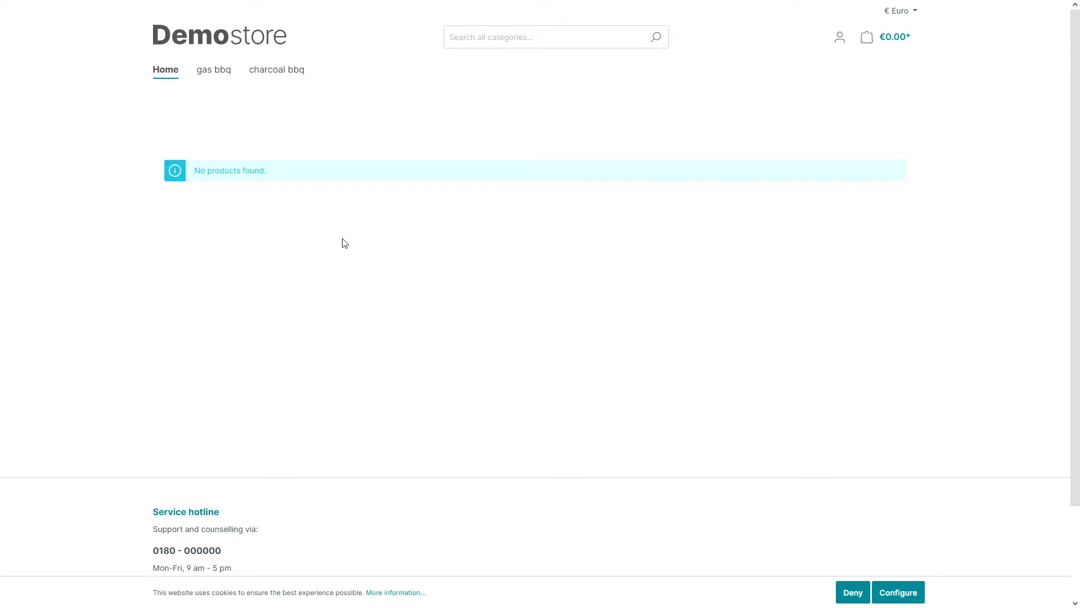
{"action": "key", "text": "F5"}
{"action": "left_click", "coordinate": [881, 601]}
{"action": "left_click", "coordinate": [169, 178]}
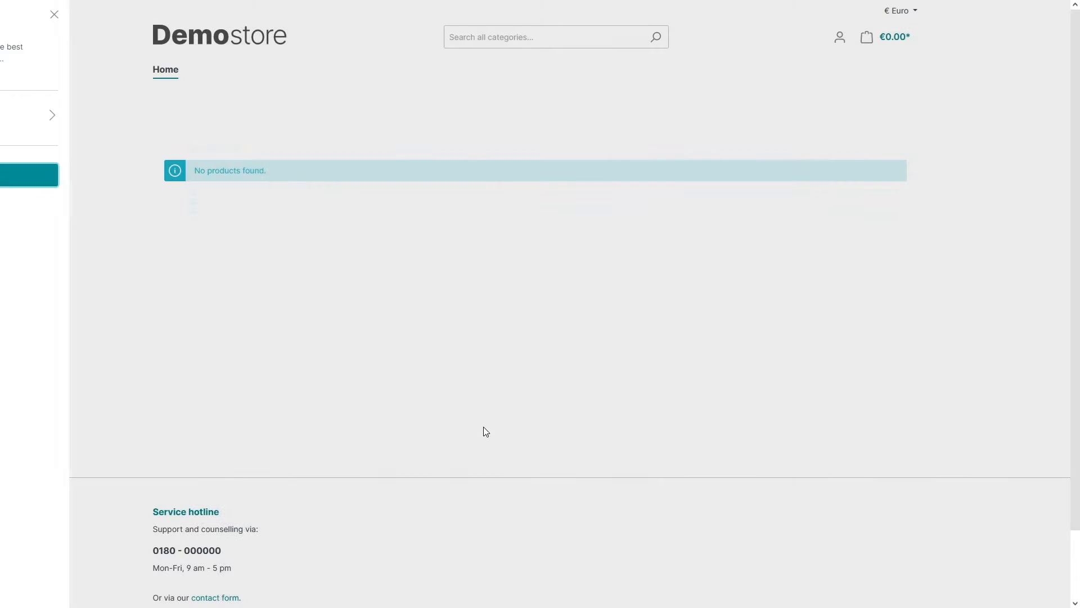
{"action": "scroll", "coordinate": [444, 404], "scroll_direction": "down", "scroll_amount": 2}
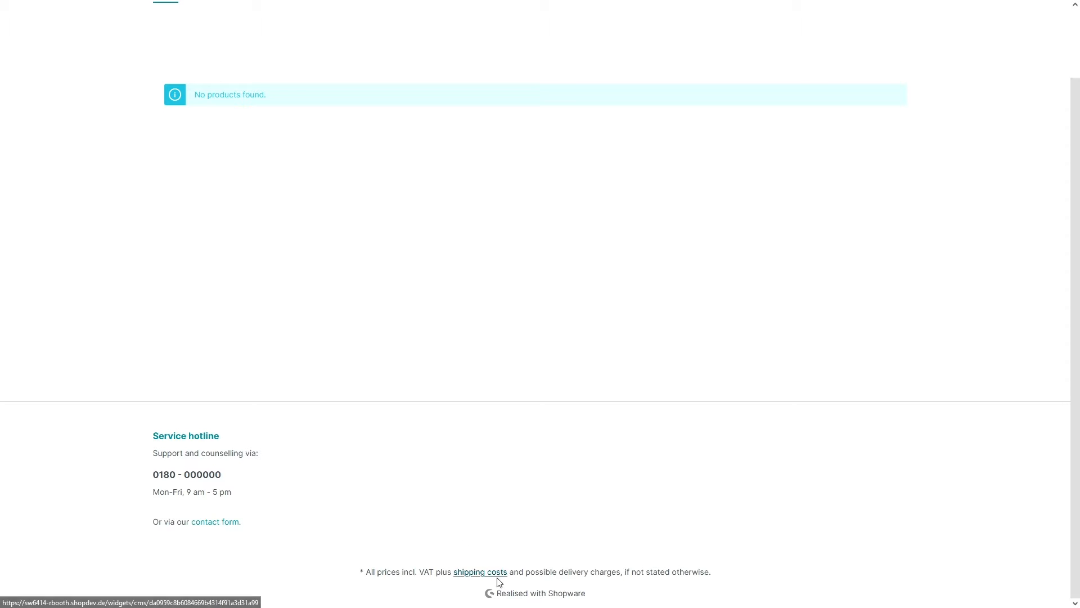
{"action": "scroll", "coordinate": [704, 343], "scroll_direction": "up", "scroll_amount": 2}
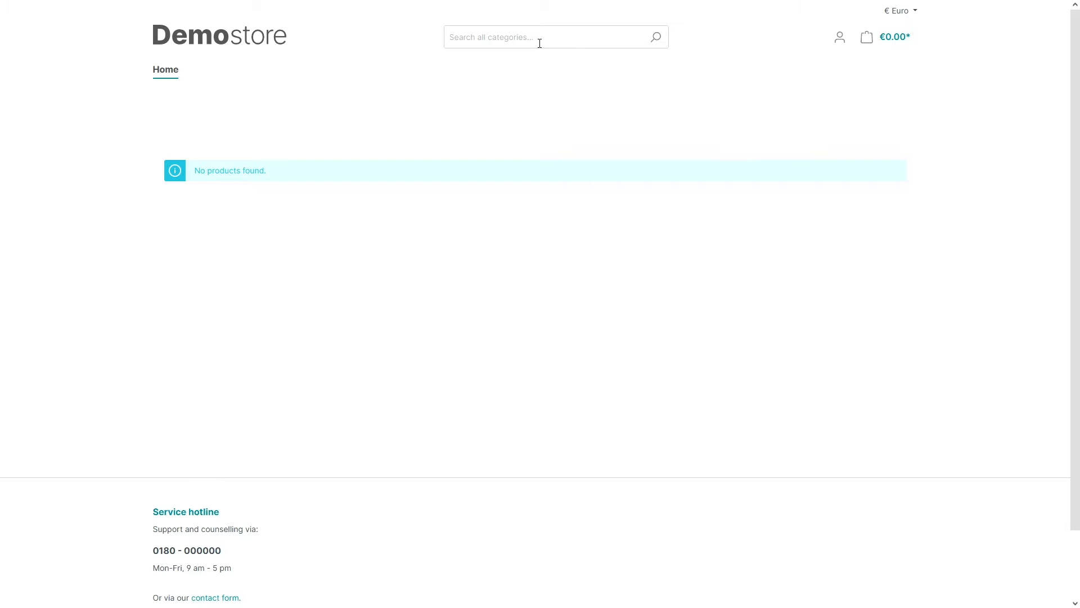
- Check the storefront's account and currency menus, then go back to the Administration Categories page
{"action": "left_click", "coordinate": [841, 42]}
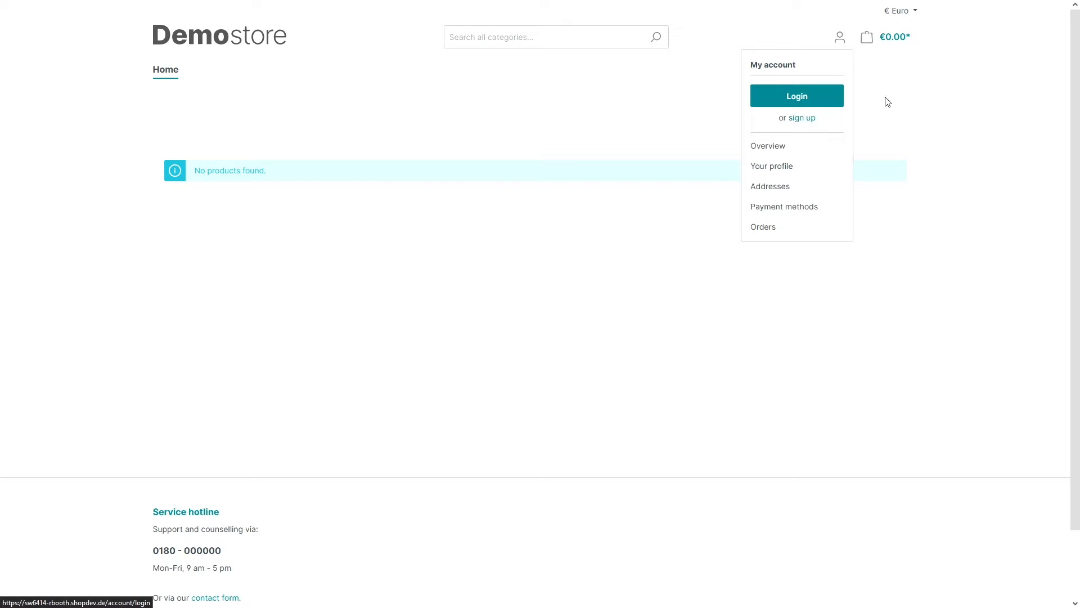
{"action": "left_click", "coordinate": [886, 72]}
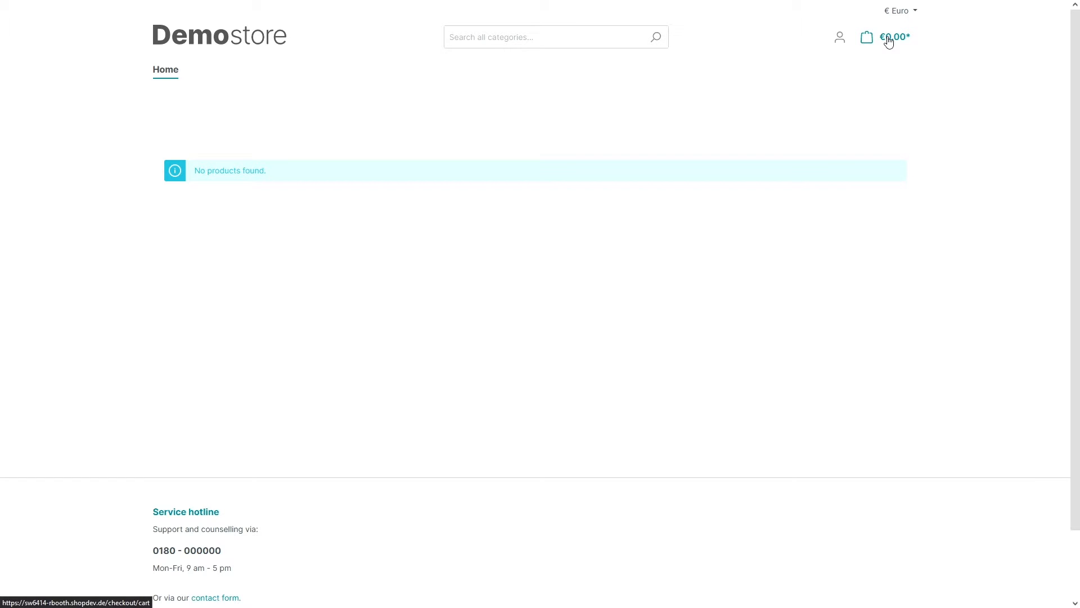
{"action": "left_click", "coordinate": [915, 16]}
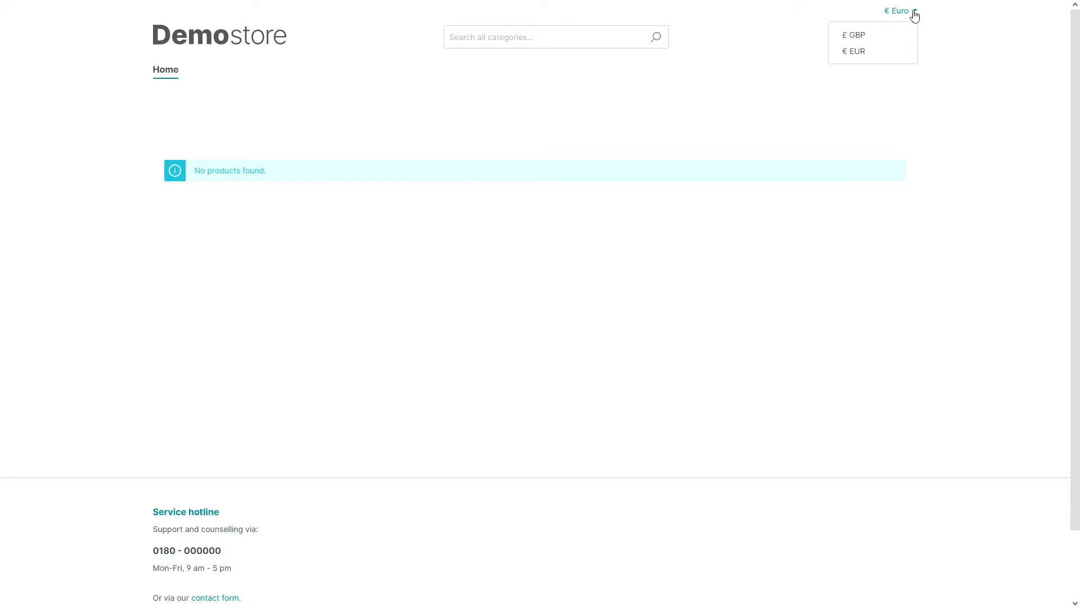
{"action": "left_click", "coordinate": [868, 109]}
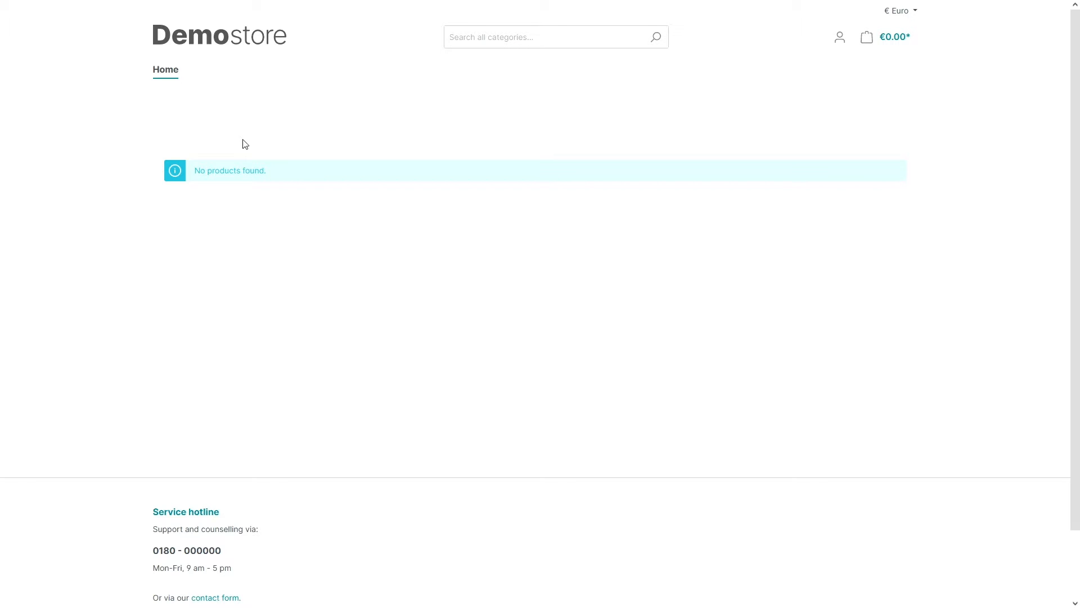
{"action": "key", "text": "ctrl+Tab"}
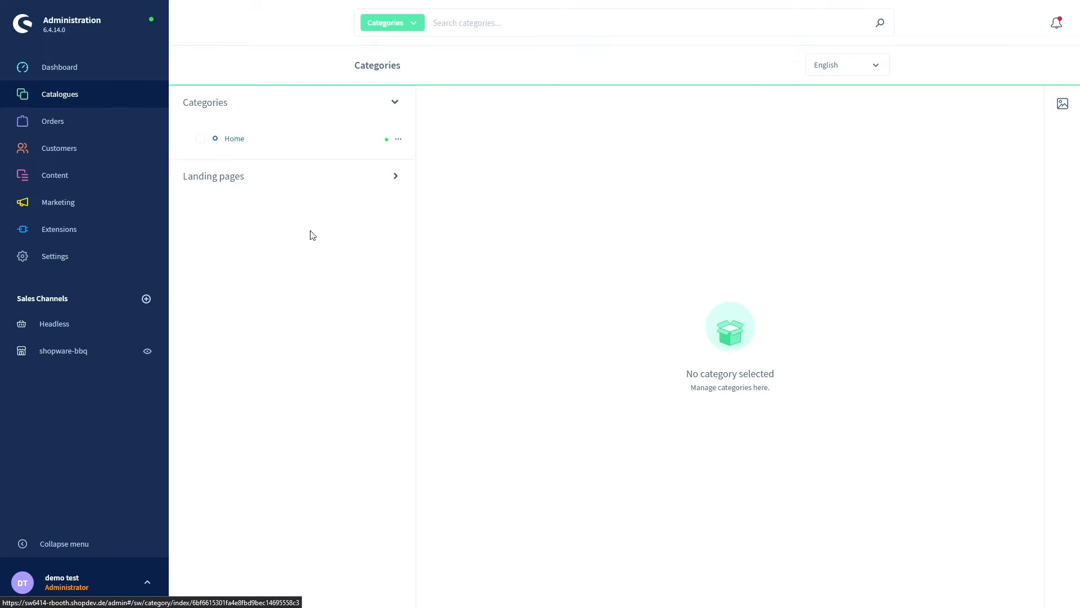
- Create 'gas bbq' and 'charcoal bbq' under Home, discarding the extra empty category row
{"action": "left_click", "coordinate": [399, 140]}
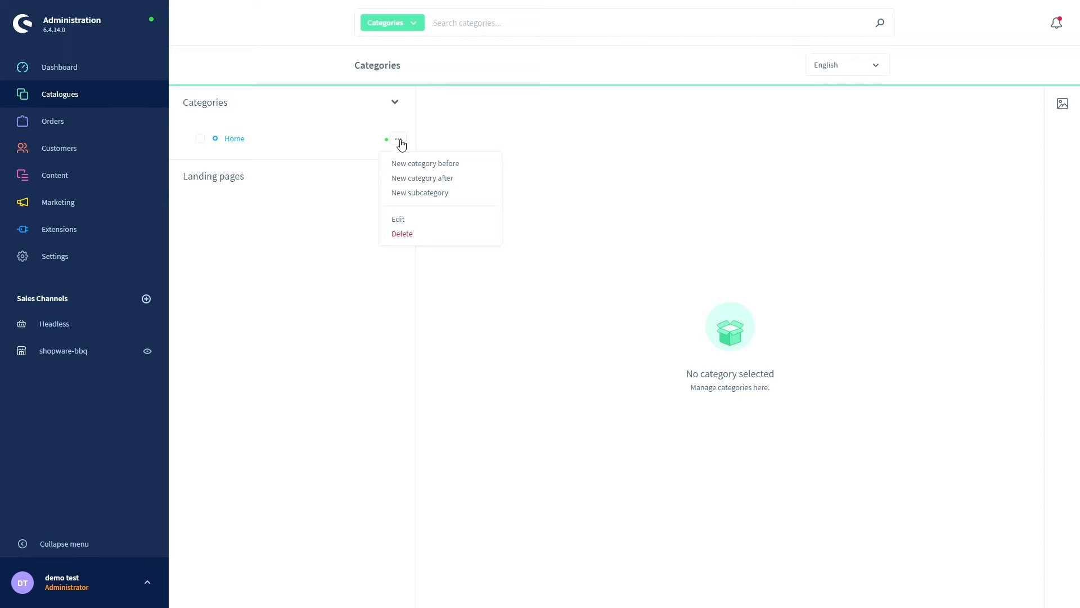
{"action": "left_click", "coordinate": [413, 193]}
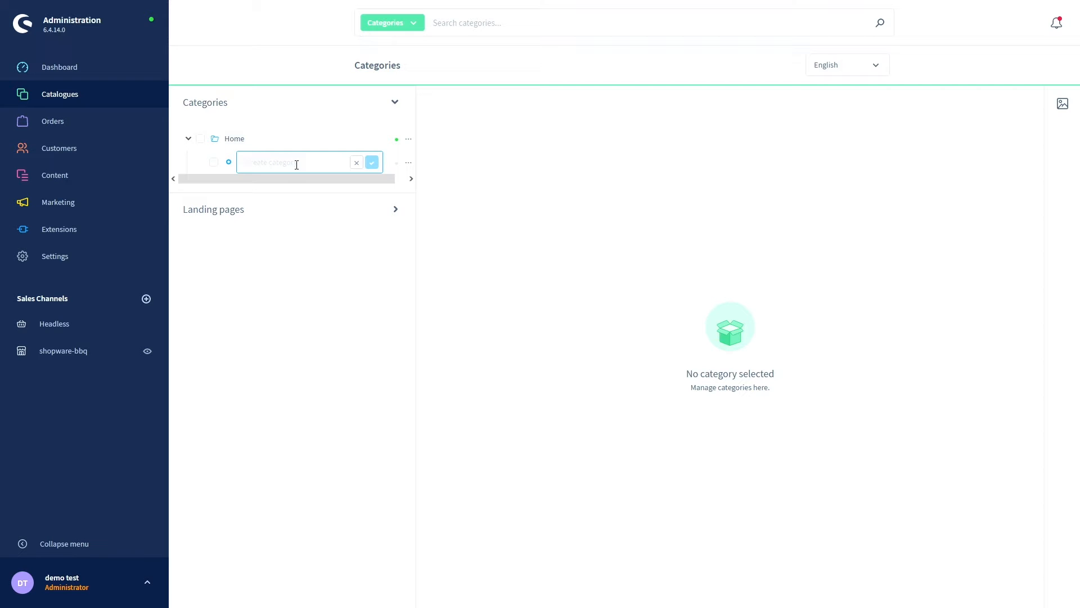
{"action": "type", "text": "gas bbq"}
{"action": "left_click", "coordinate": [372, 162]}
{"action": "type", "text": "c"}
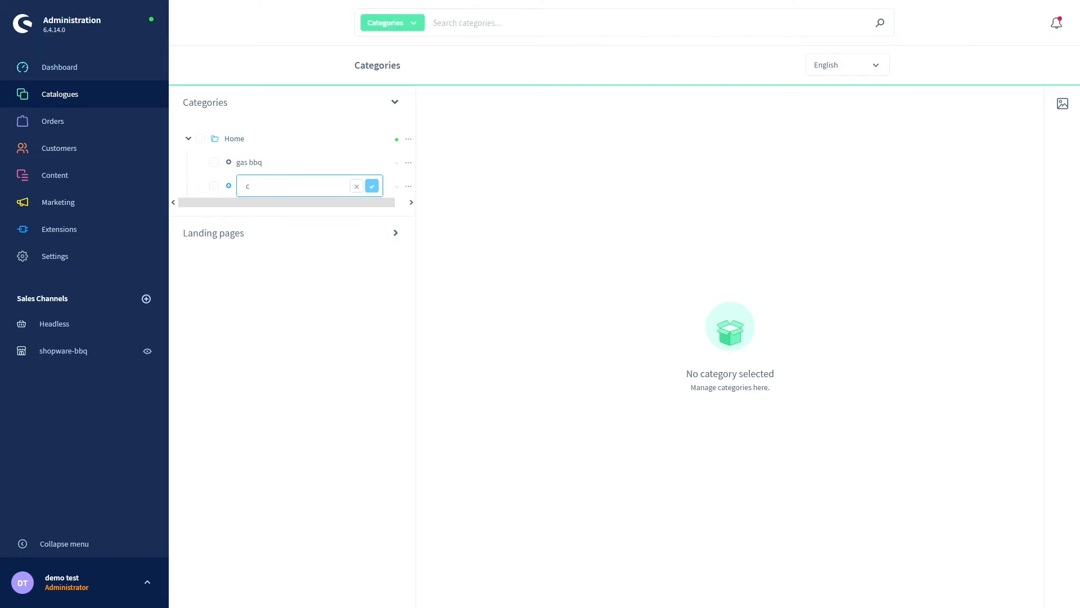
{"action": "type", "text": "harcoal bbq"}
{"action": "left_click", "coordinate": [372, 187]}
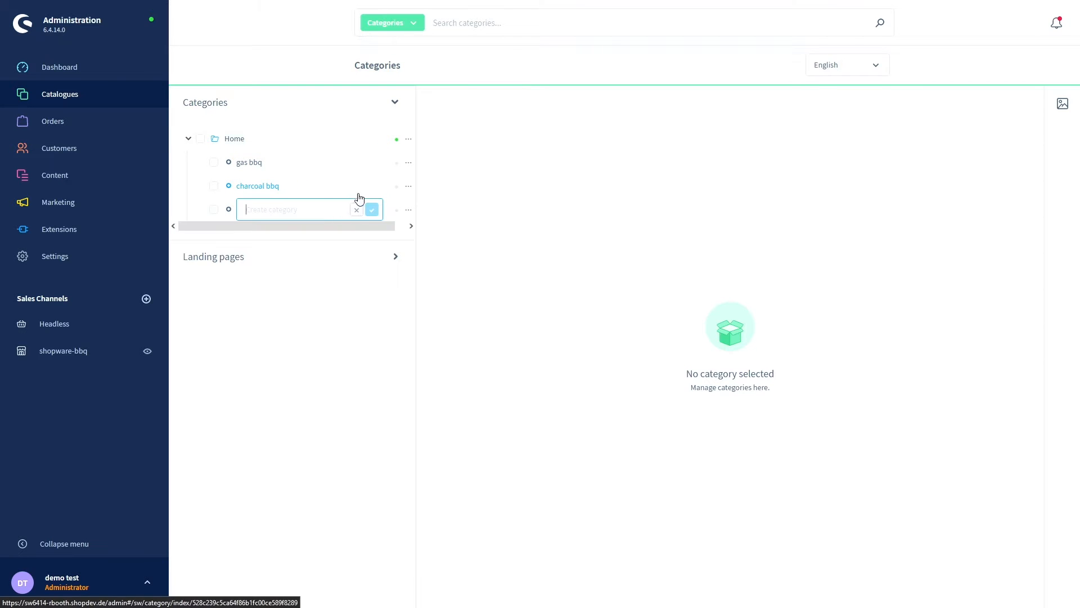
{"action": "left_click", "coordinate": [350, 215]}
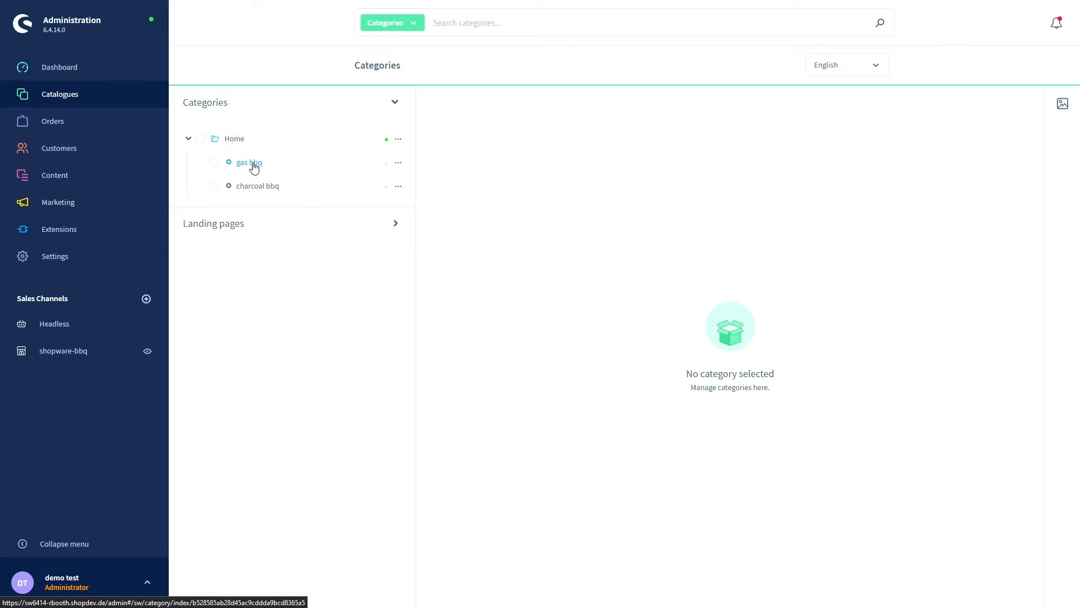
- Open the gas bbq category for editing and switch its Active toggle on
{"action": "left_click", "coordinate": [399, 163]}
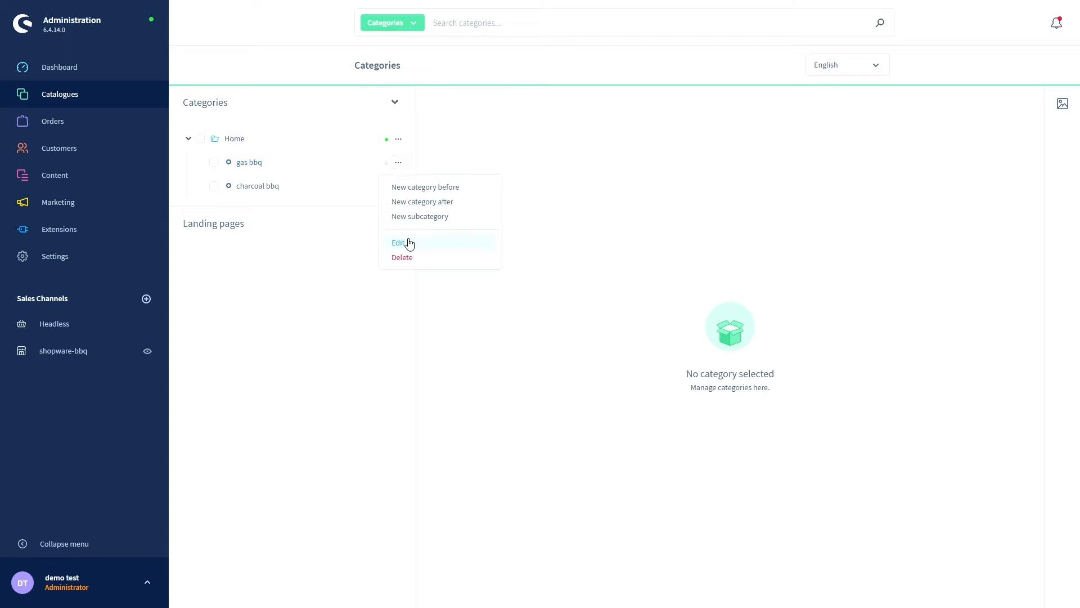
{"action": "left_click", "coordinate": [254, 165]}
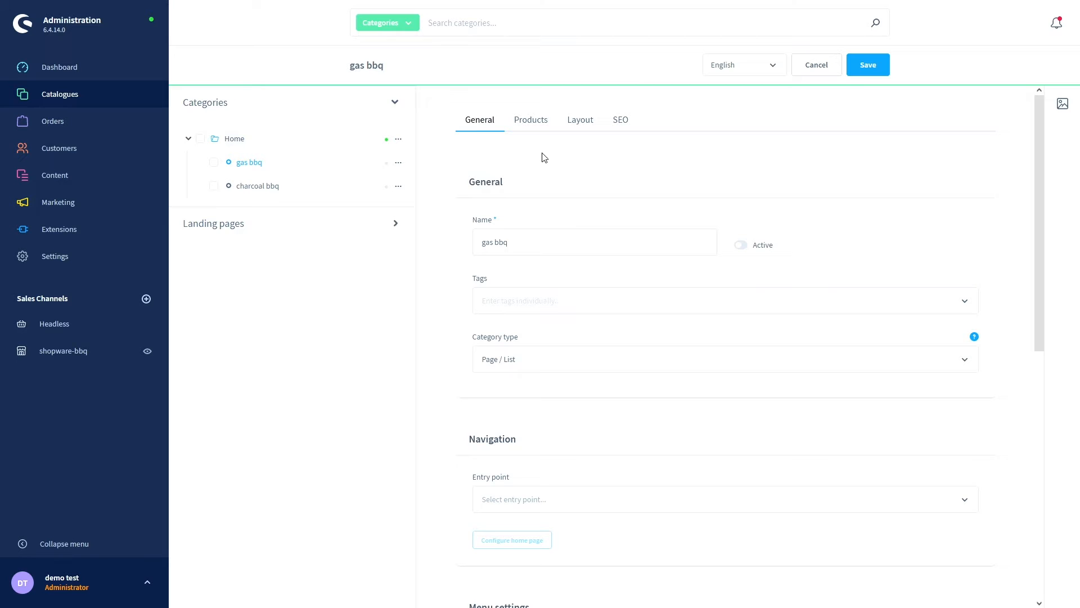
{"action": "left_click", "coordinate": [740, 245]}
{"action": "scroll", "coordinate": [454, 229], "scroll_direction": "down", "scroll_amount": 1}
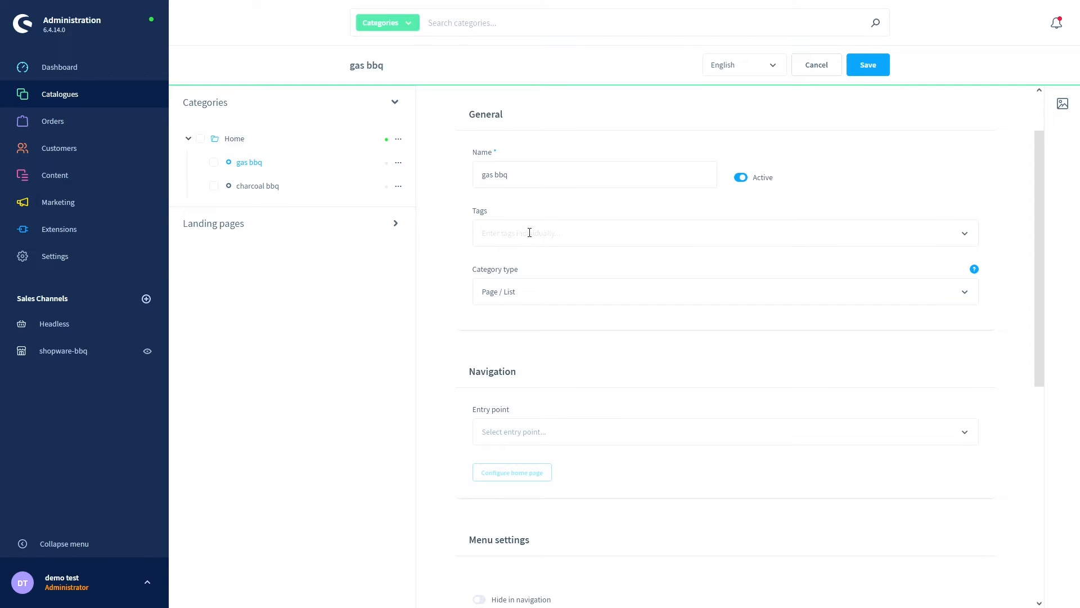
{"action": "scroll", "coordinate": [458, 261], "scroll_direction": "down", "scroll_amount": 2}
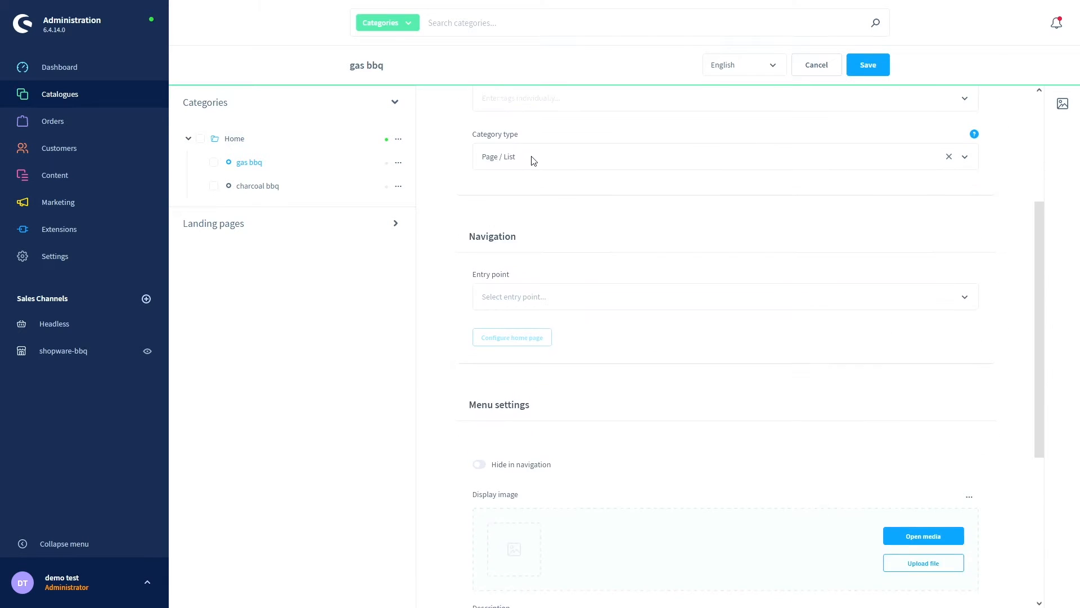
{"action": "left_click", "coordinate": [532, 160]}
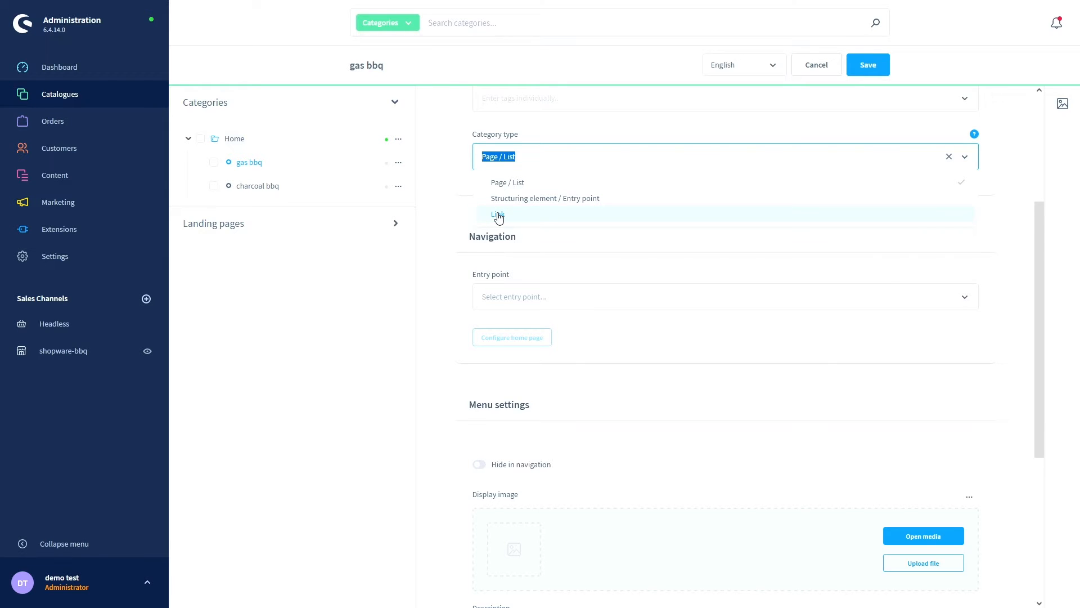
{"action": "left_click", "coordinate": [463, 208]}
{"action": "scroll", "coordinate": [463, 210], "scroll_direction": "down", "scroll_amount": 1}
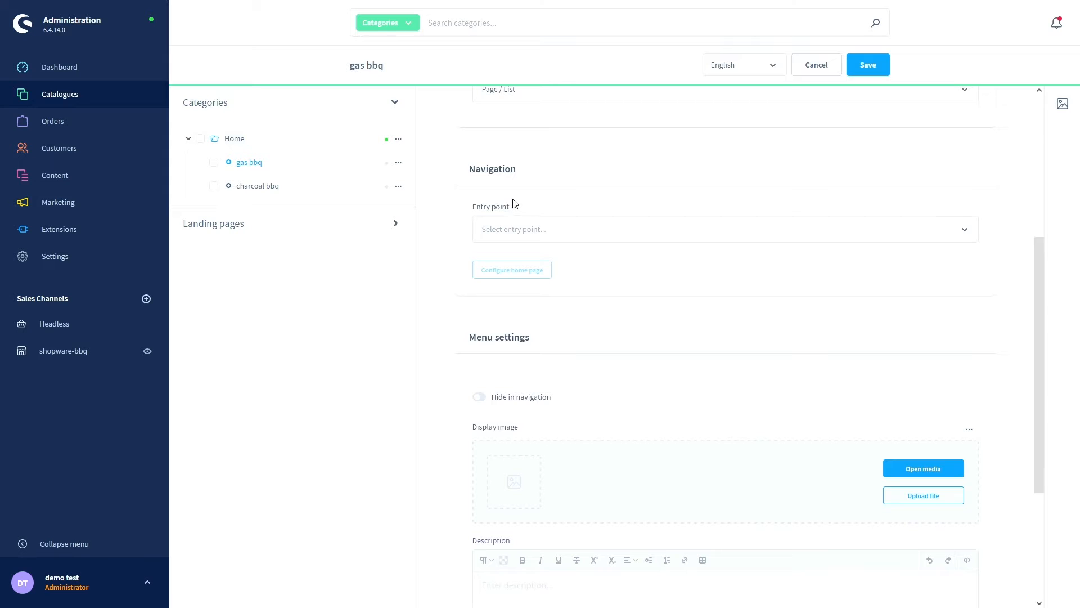
{"action": "scroll", "coordinate": [472, 218], "scroll_direction": "down", "scroll_amount": 1}
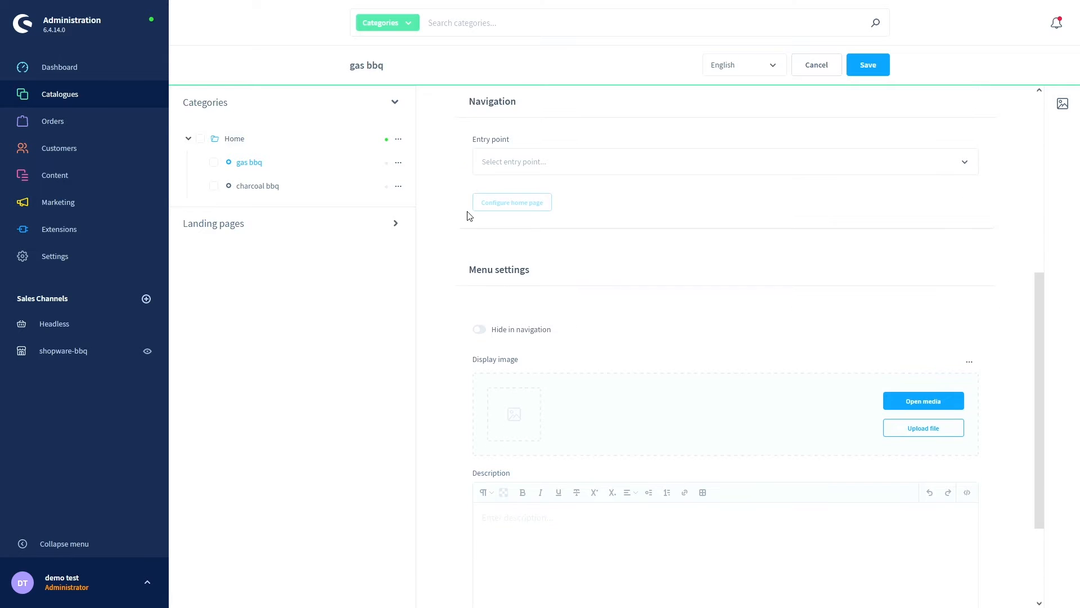
{"action": "left_click", "coordinate": [506, 162]}
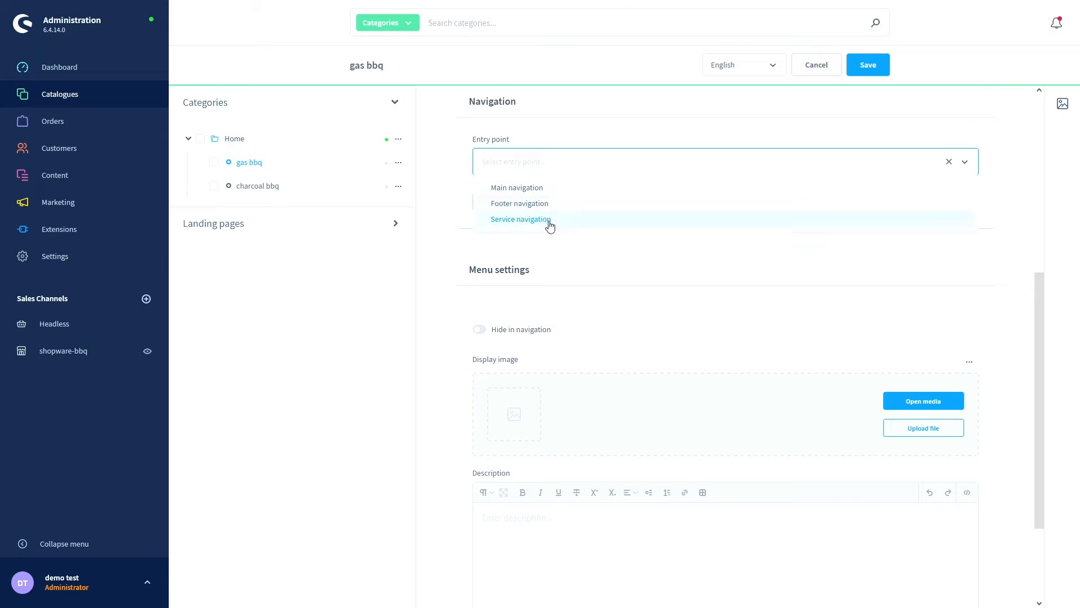
{"action": "left_click", "coordinate": [464, 204]}
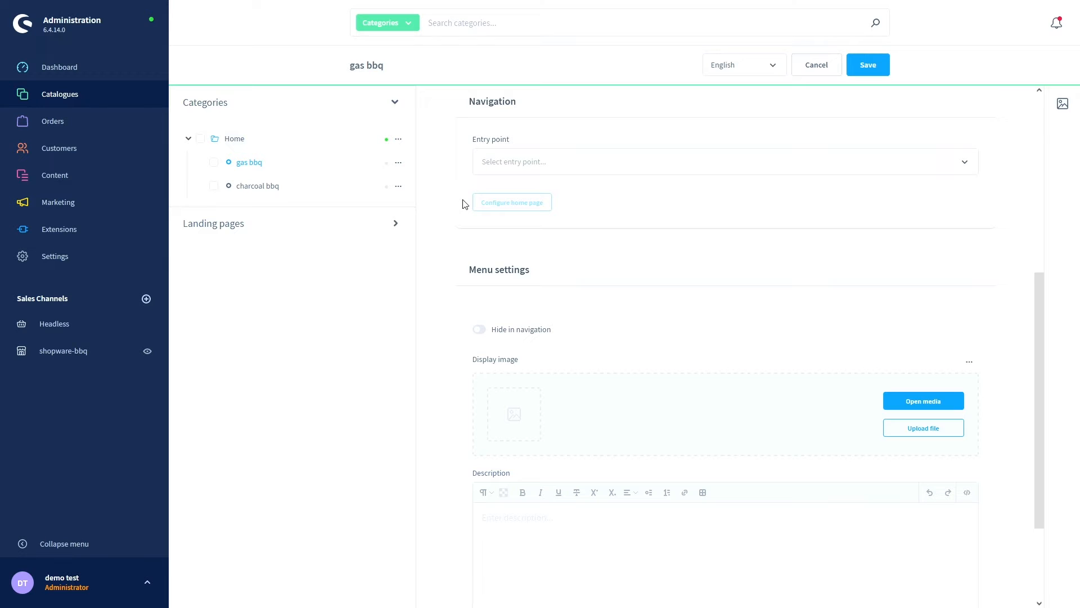
- Review gas bbq's product assignment, keeping Manual selection, then view its Default listing layout
{"action": "left_click", "coordinate": [518, 169]}
{"action": "scroll", "coordinate": [465, 199], "scroll_direction": "down", "scroll_amount": 2}
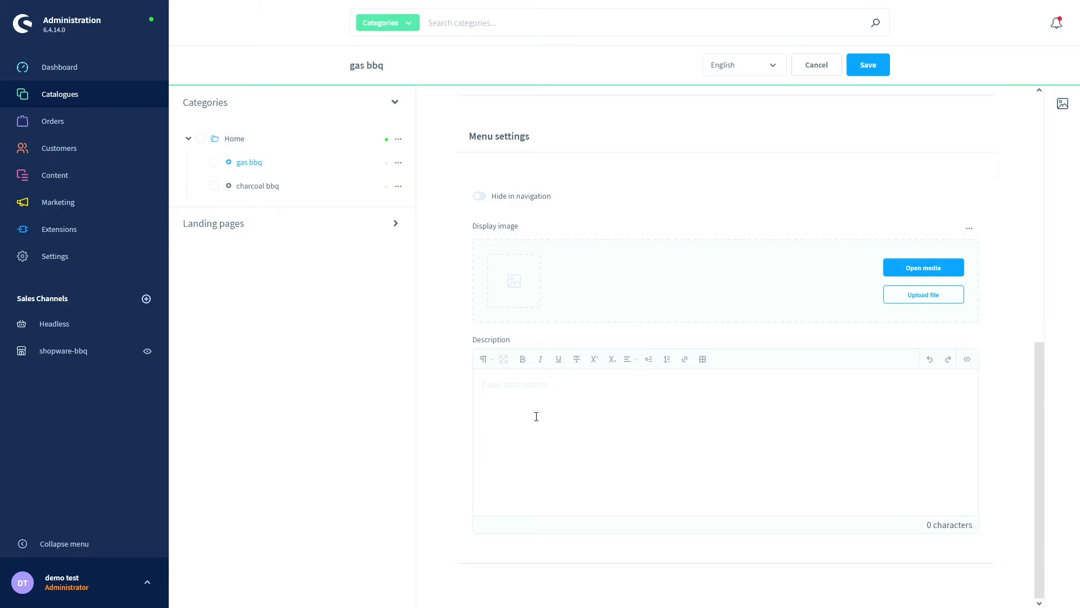
{"action": "scroll", "coordinate": [536, 416], "scroll_direction": "up", "scroll_amount": 8}
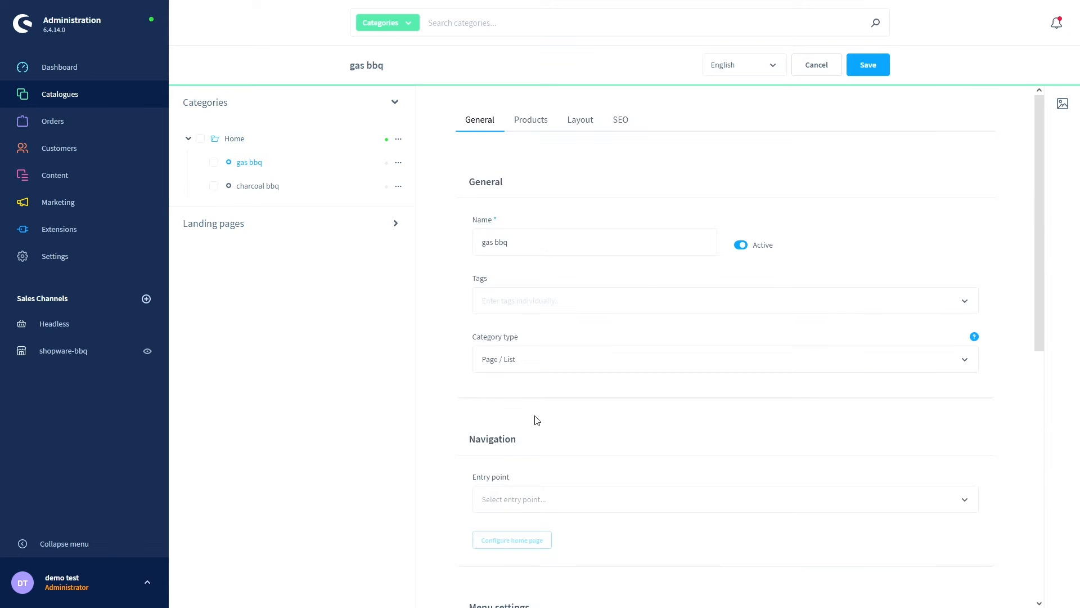
{"action": "left_click", "coordinate": [540, 124]}
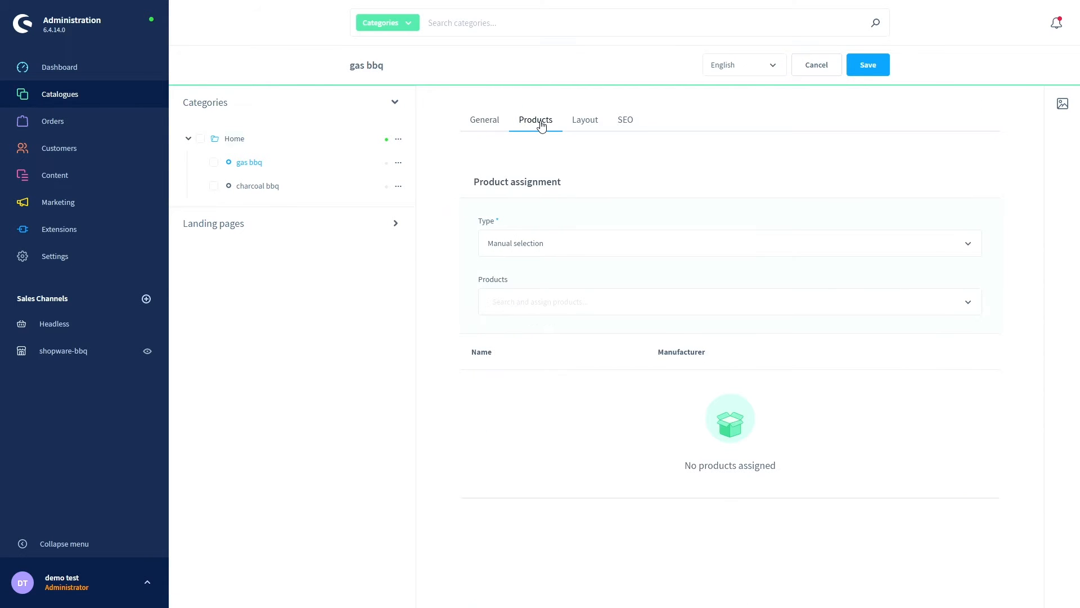
{"action": "left_click", "coordinate": [561, 243]}
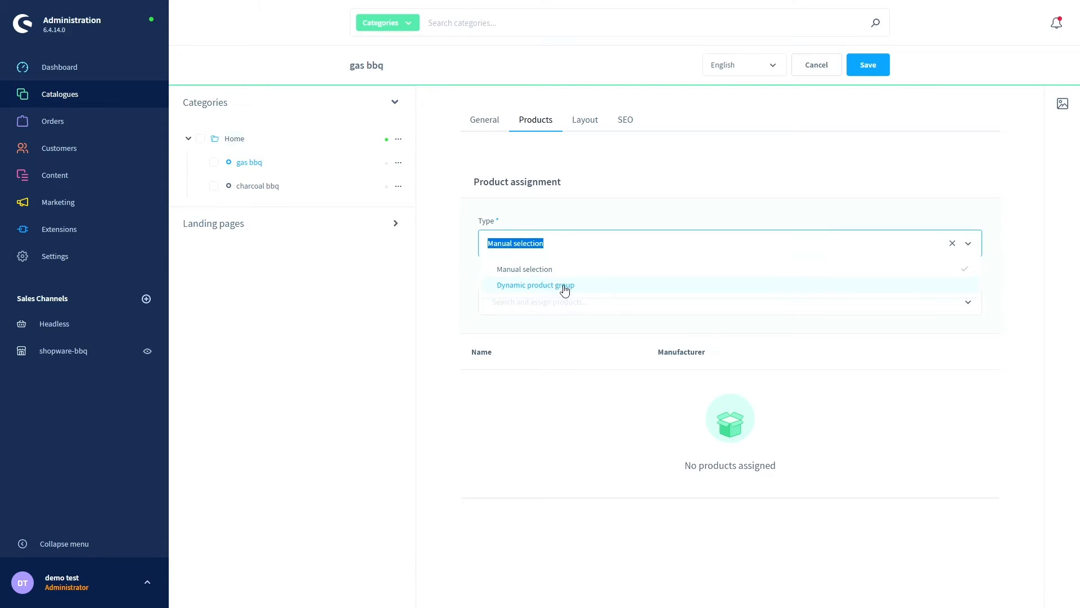
{"action": "left_click", "coordinate": [469, 252]}
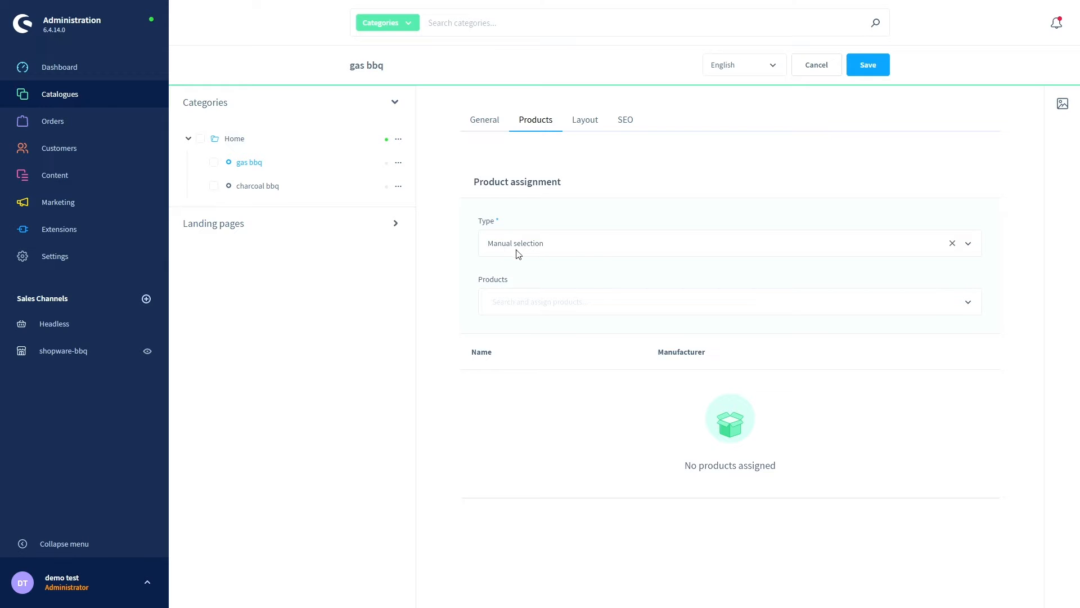
{"action": "left_click", "coordinate": [533, 303]}
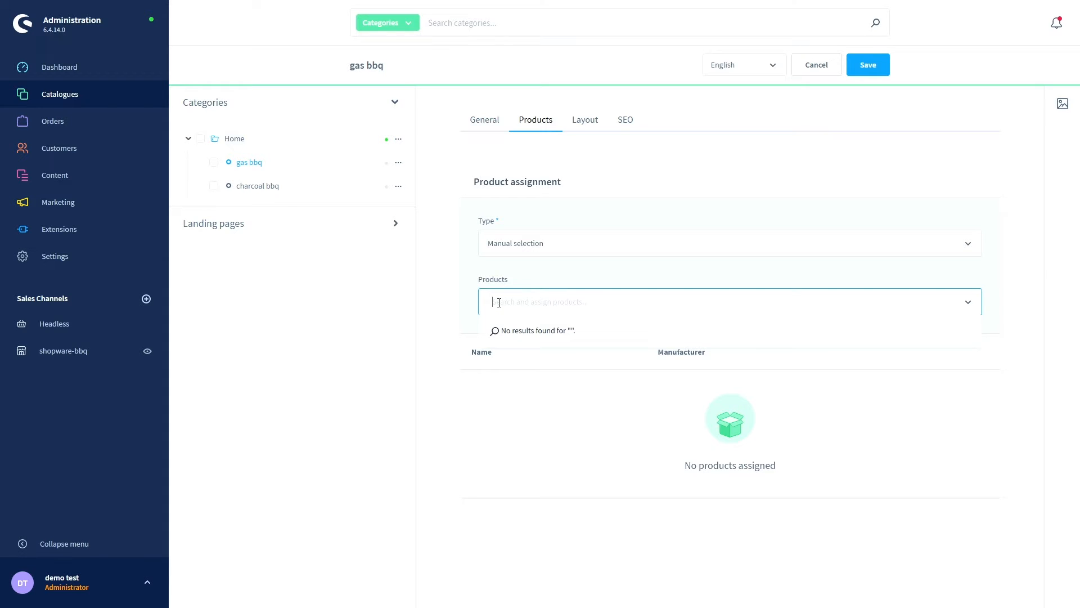
{"action": "left_click", "coordinate": [588, 128]}
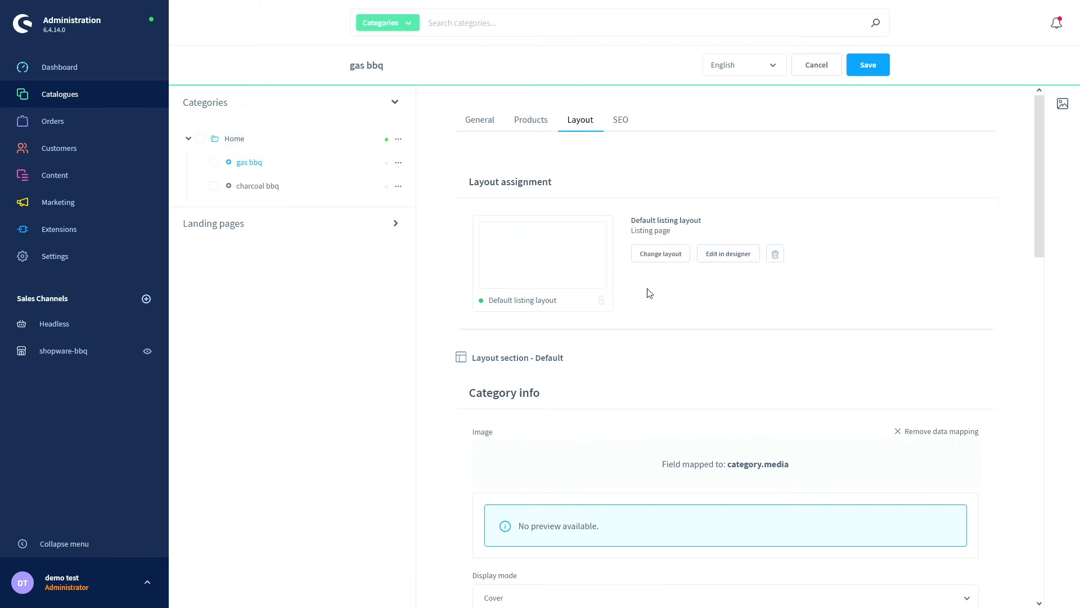
- Scroll through gas bbq's layout settings, leaving the image display mode at Cover
{"action": "scroll", "coordinate": [649, 291], "scroll_direction": "down", "scroll_amount": 2}
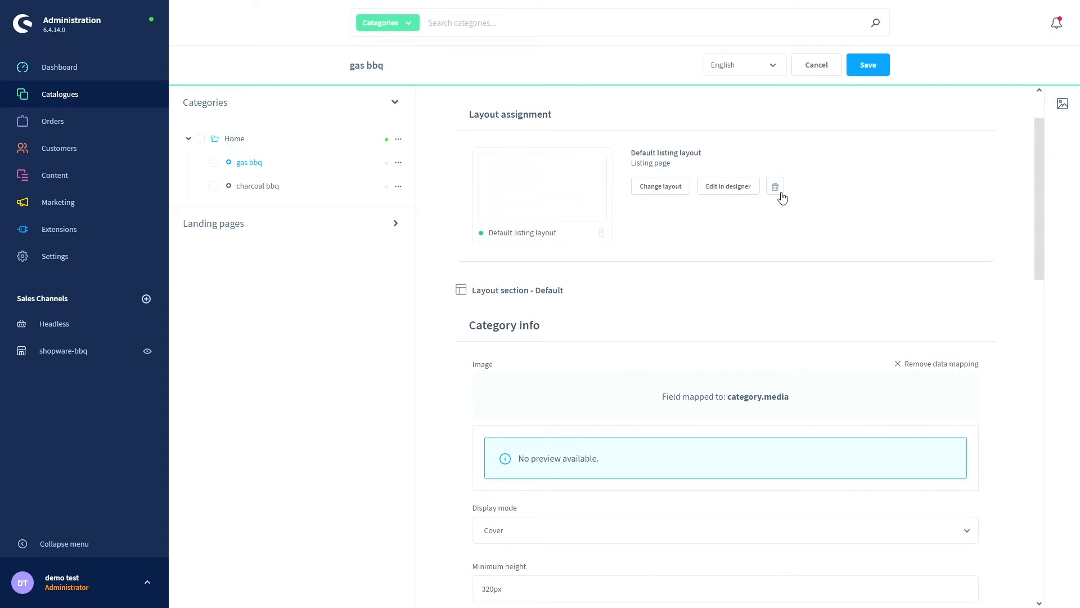
{"action": "scroll", "coordinate": [686, 245], "scroll_direction": "down", "scroll_amount": 2}
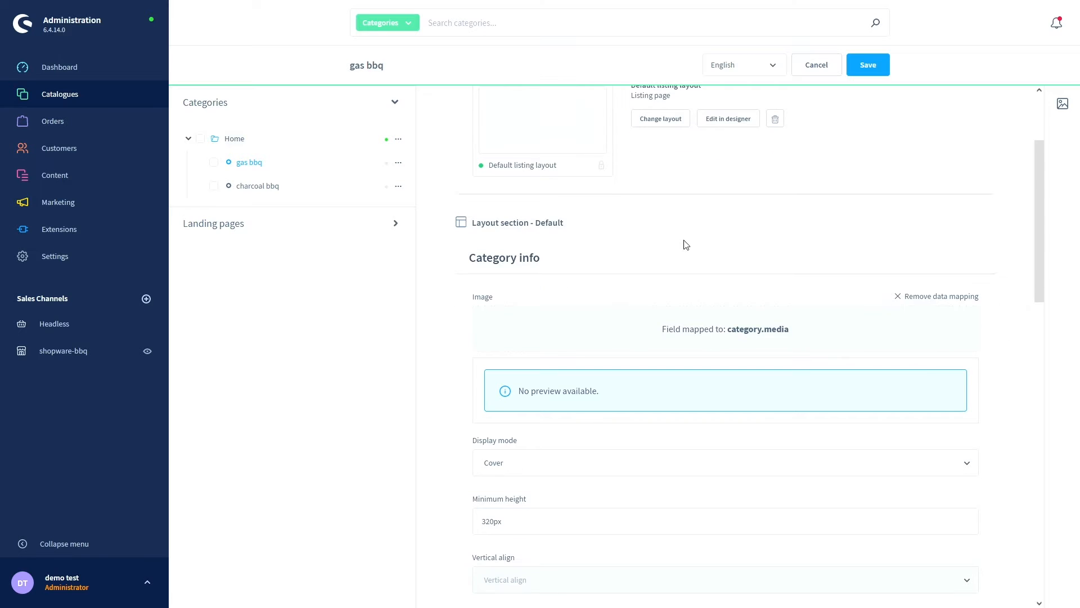
{"action": "scroll", "coordinate": [692, 236], "scroll_direction": "up", "scroll_amount": 2}
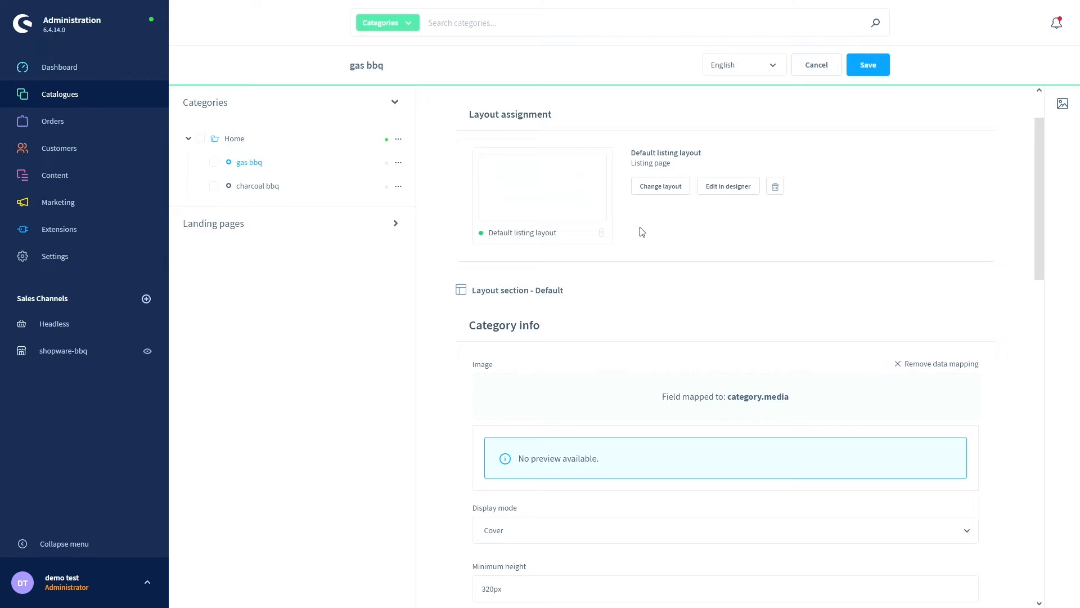
{"action": "scroll", "coordinate": [641, 232], "scroll_direction": "down", "scroll_amount": 2}
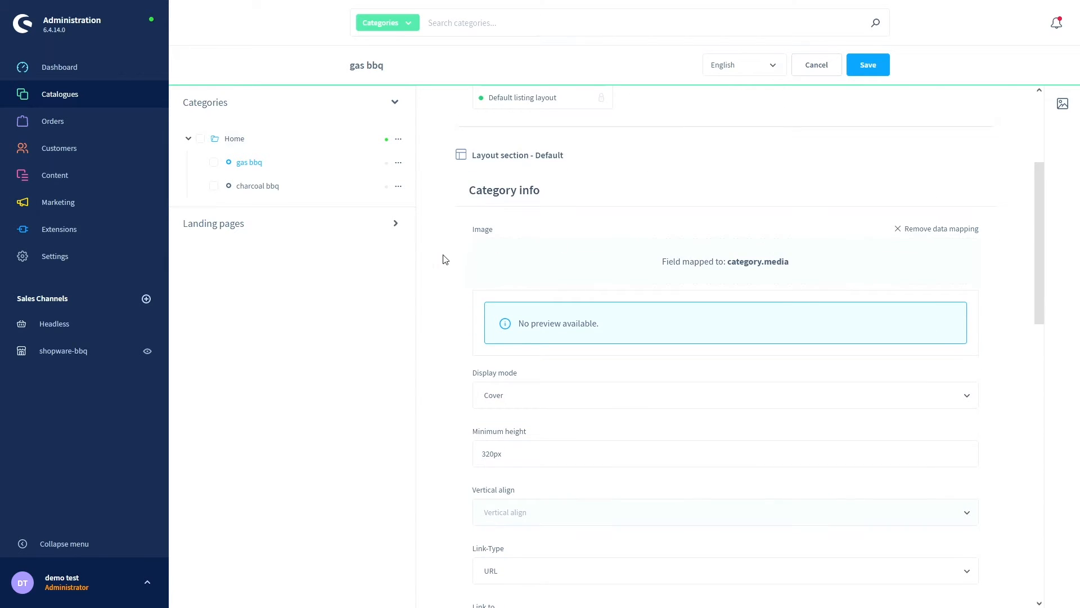
{"action": "scroll", "coordinate": [446, 259], "scroll_direction": "down", "scroll_amount": 1}
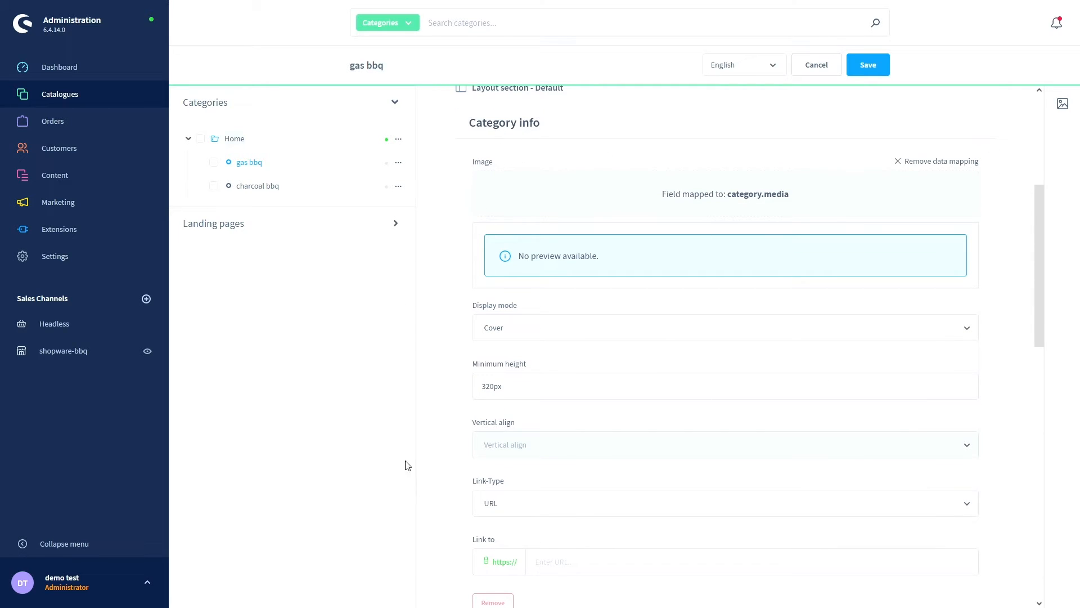
{"action": "scroll", "coordinate": [464, 209], "scroll_direction": "down", "scroll_amount": 1}
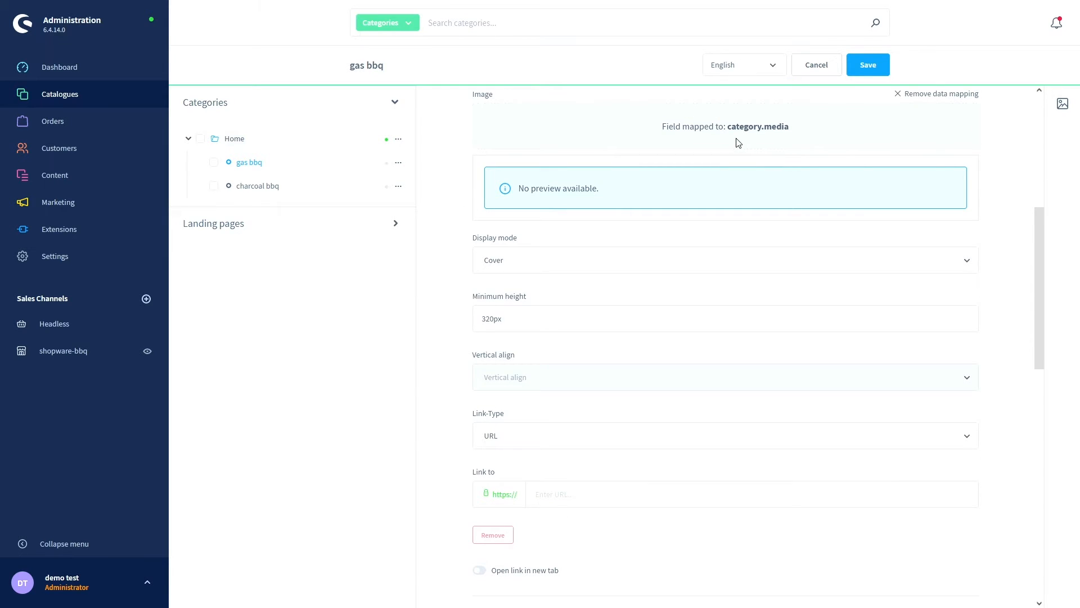
{"action": "left_click", "coordinate": [519, 264]}
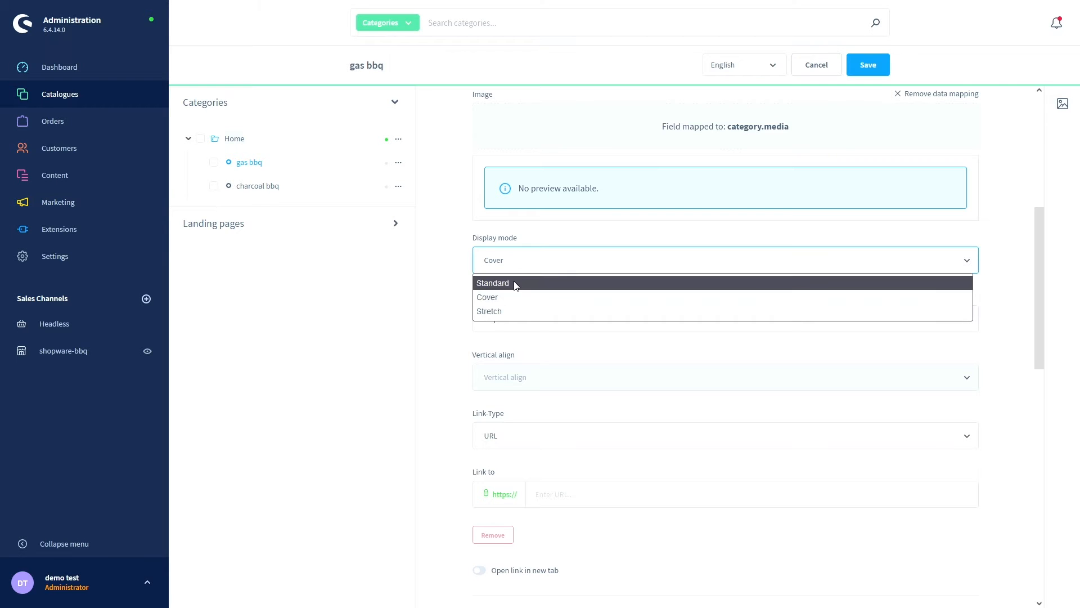
{"action": "left_click", "coordinate": [473, 296]}
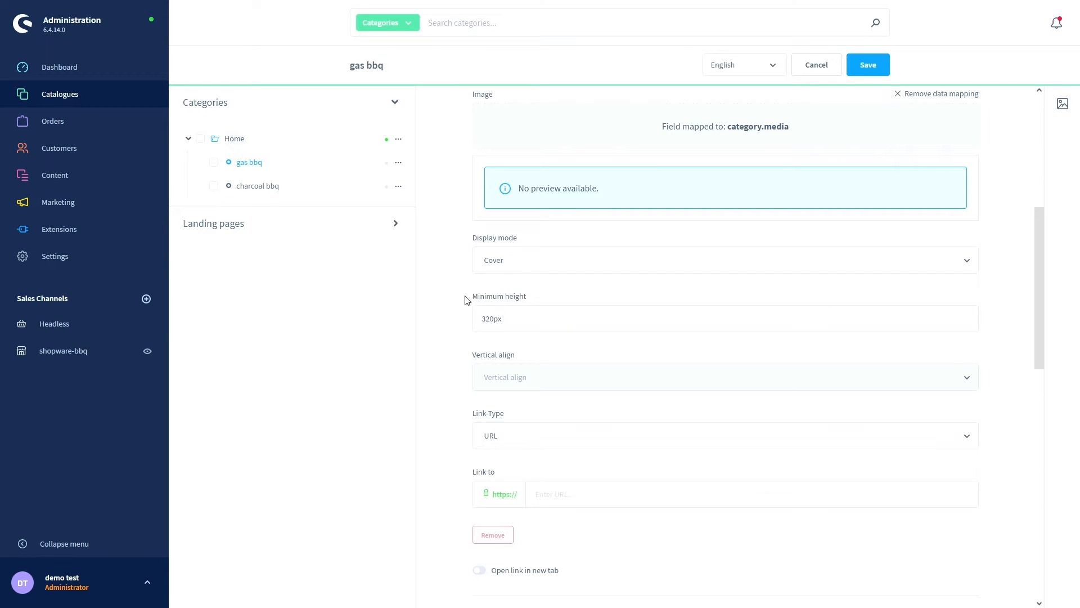
- Check the Link-Type options, leaving the default, and view gas bbq's SEO settings
{"action": "scroll", "coordinate": [524, 316], "scroll_direction": "down", "scroll_amount": 3}
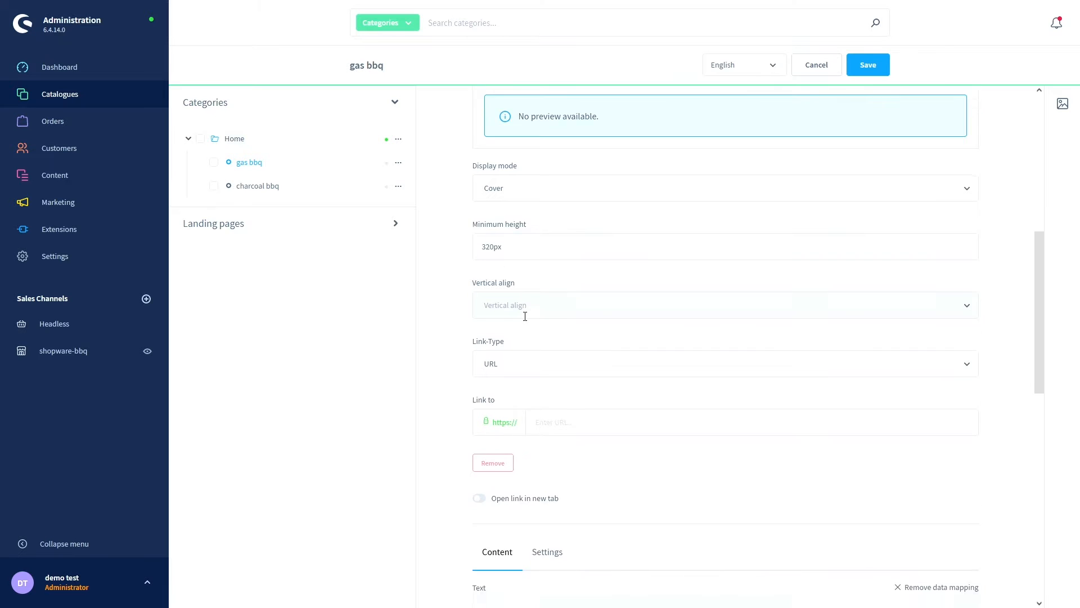
{"action": "left_click", "coordinate": [530, 310]}
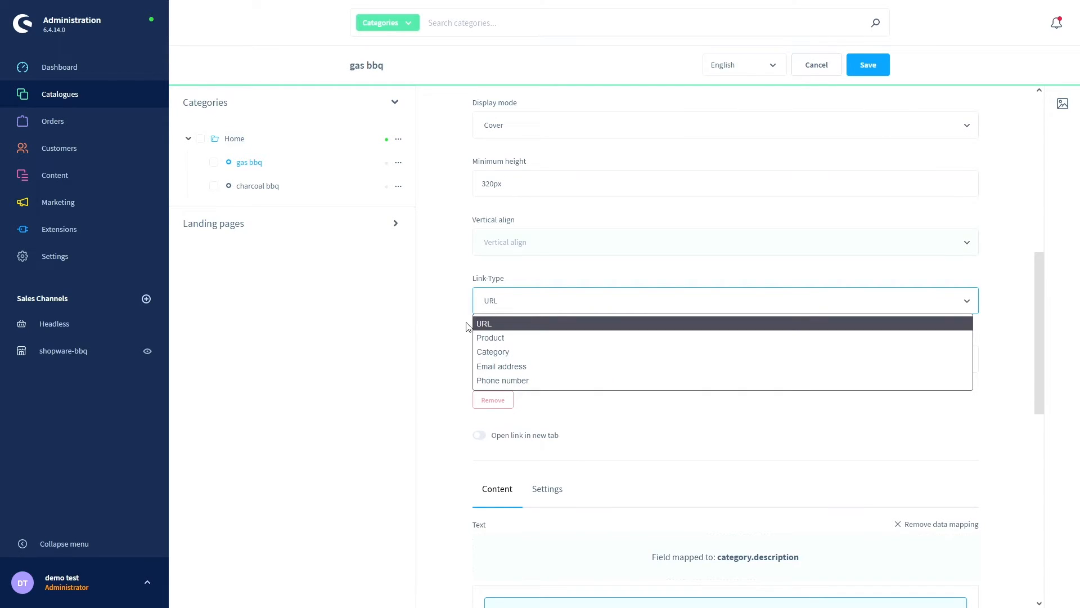
{"action": "scroll", "coordinate": [466, 325], "scroll_direction": "down", "scroll_amount": 6}
{"action": "scroll", "coordinate": [466, 328], "scroll_direction": "down", "scroll_amount": 4}
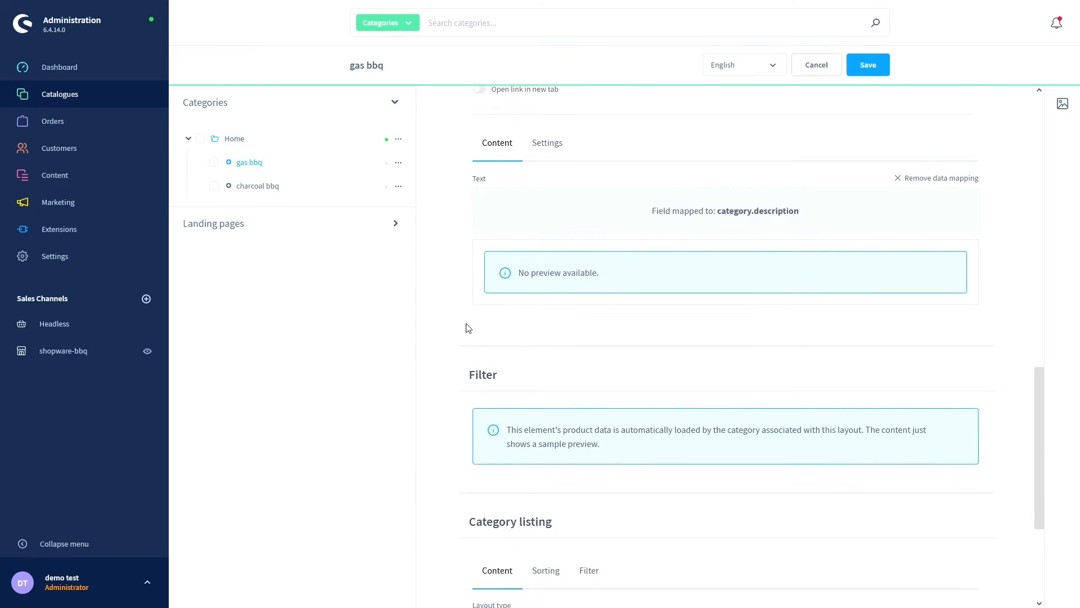
{"action": "scroll", "coordinate": [502, 381], "scroll_direction": "down", "scroll_amount": 2}
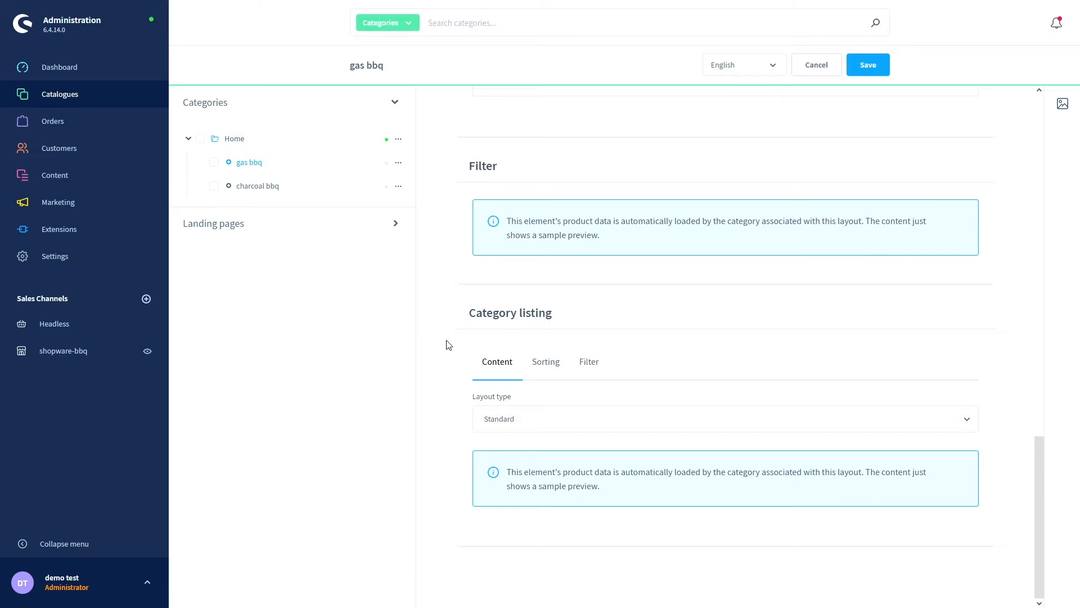
{"action": "scroll", "coordinate": [446, 341], "scroll_direction": "up", "scroll_amount": 7}
{"action": "scroll", "coordinate": [445, 339], "scroll_direction": "up", "scroll_amount": 12}
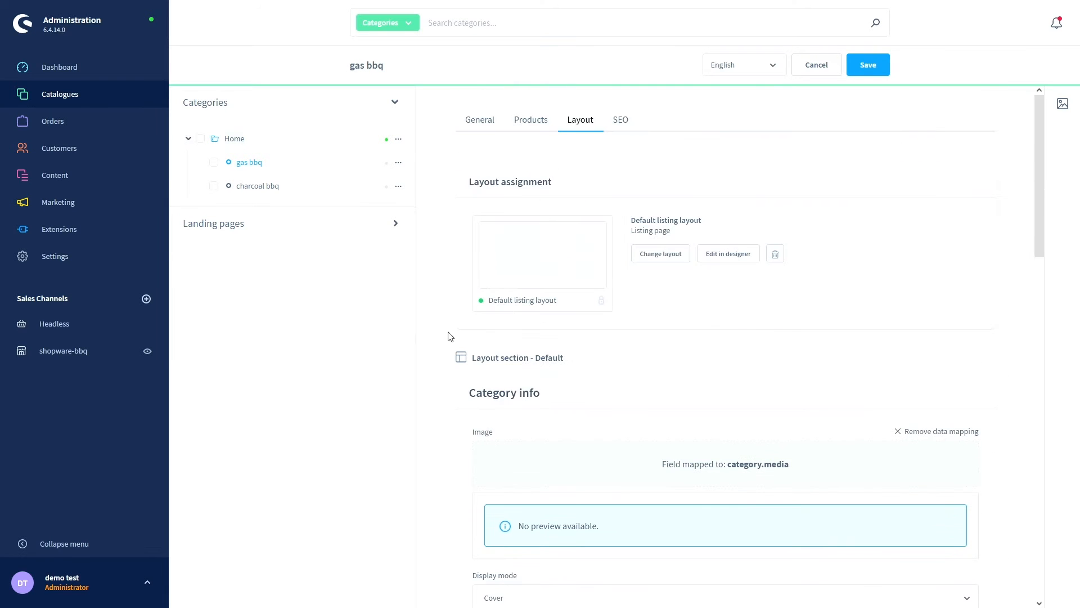
{"action": "left_click", "coordinate": [628, 130]}
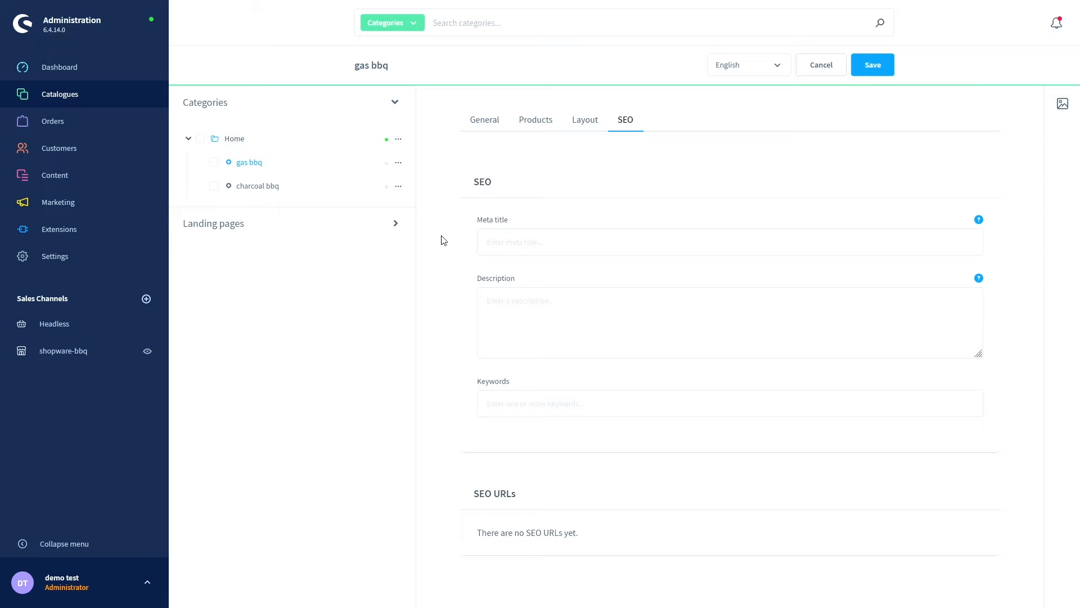
- Save gas bbq, then make charcoal bbq active and save it
{"action": "left_click", "coordinate": [483, 129]}
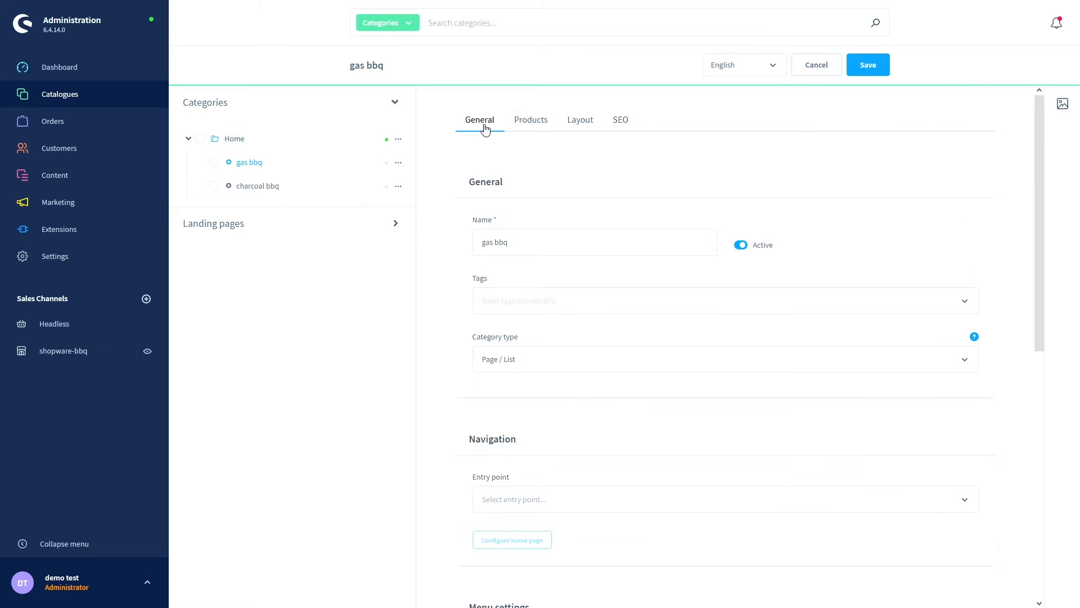
{"action": "left_click", "coordinate": [868, 65]}
{"action": "left_click", "coordinate": [267, 186]}
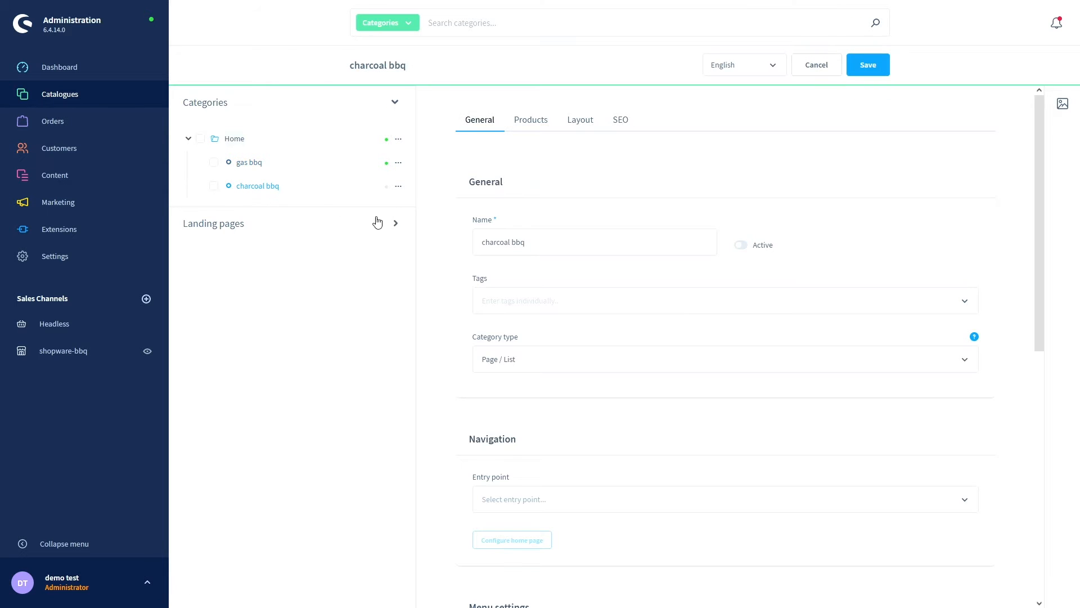
{"action": "left_click", "coordinate": [742, 251]}
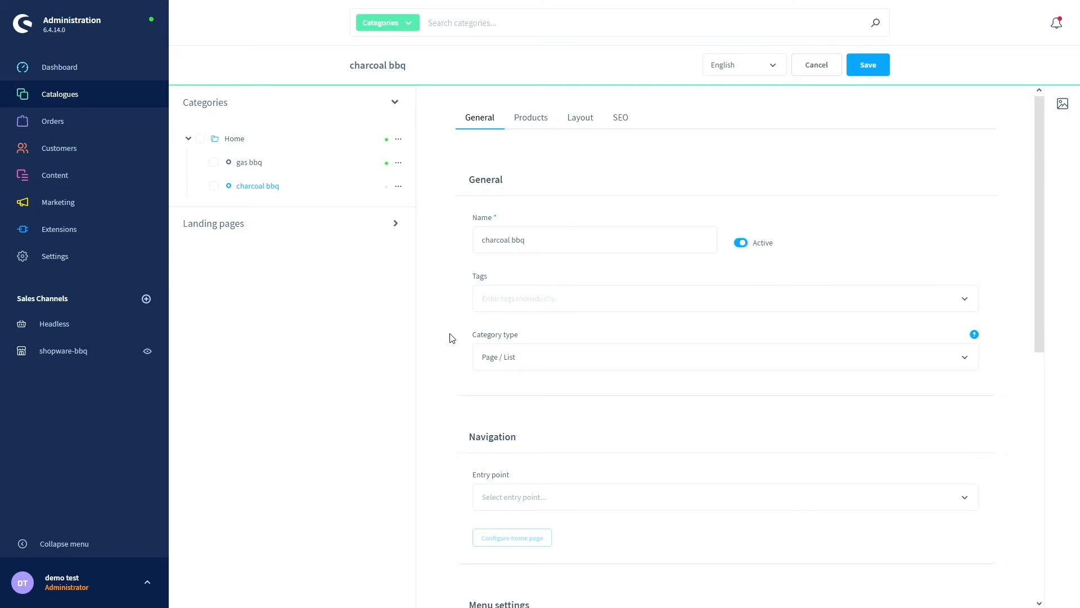
{"action": "scroll", "coordinate": [450, 337], "scroll_direction": "down", "scroll_amount": 8}
{"action": "scroll", "coordinate": [451, 339], "scroll_direction": "up", "scroll_amount": 10}
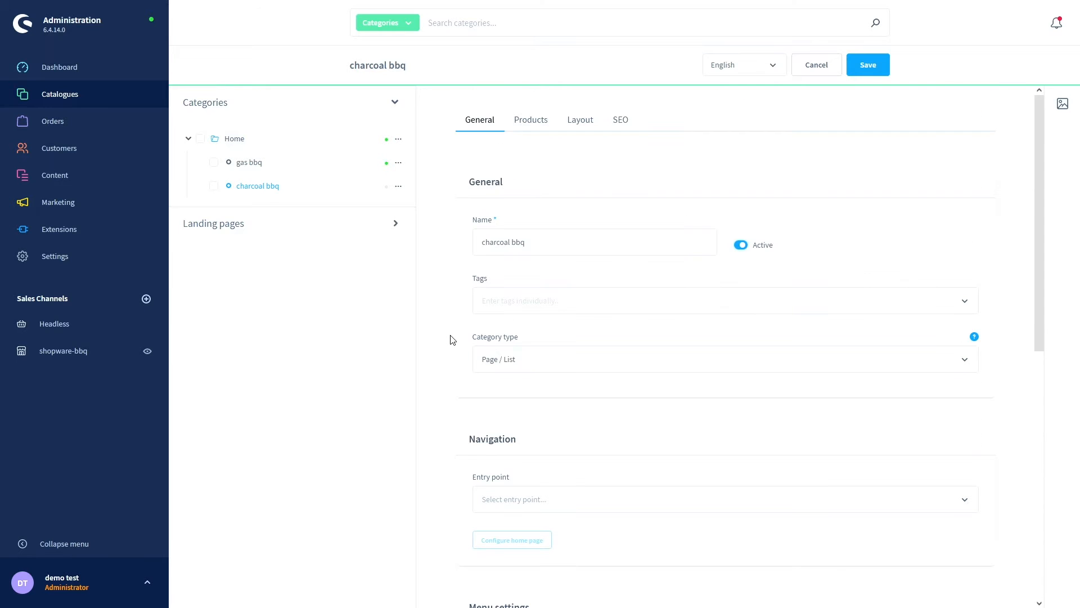
{"action": "left_click", "coordinate": [867, 66]}
{"action": "key", "text": "ctrl+Tab"}
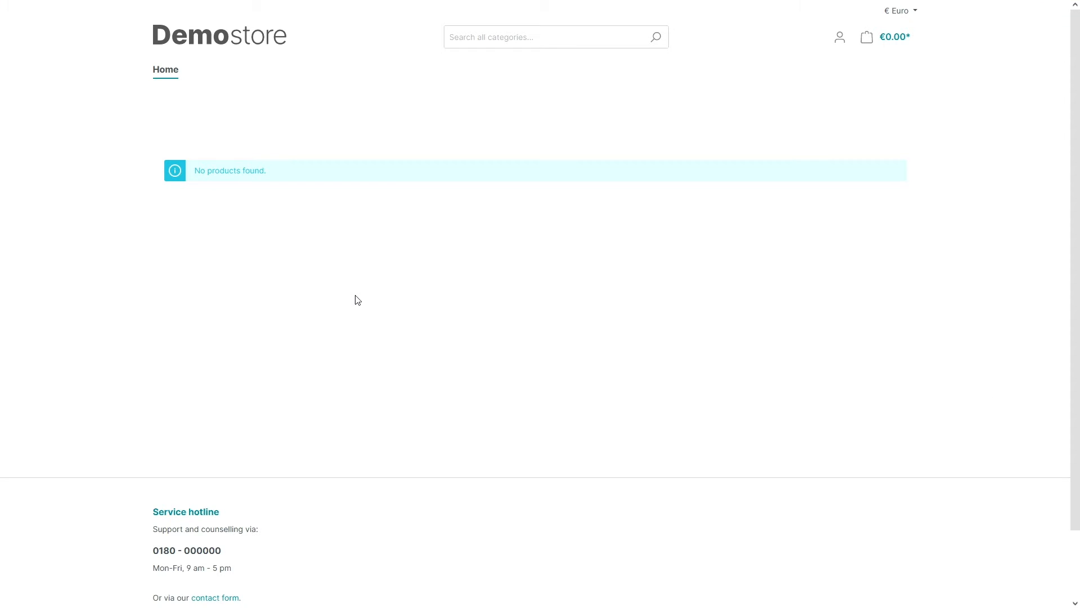
{"action": "key", "text": "F5"}
{"action": "left_click", "coordinate": [211, 77]}
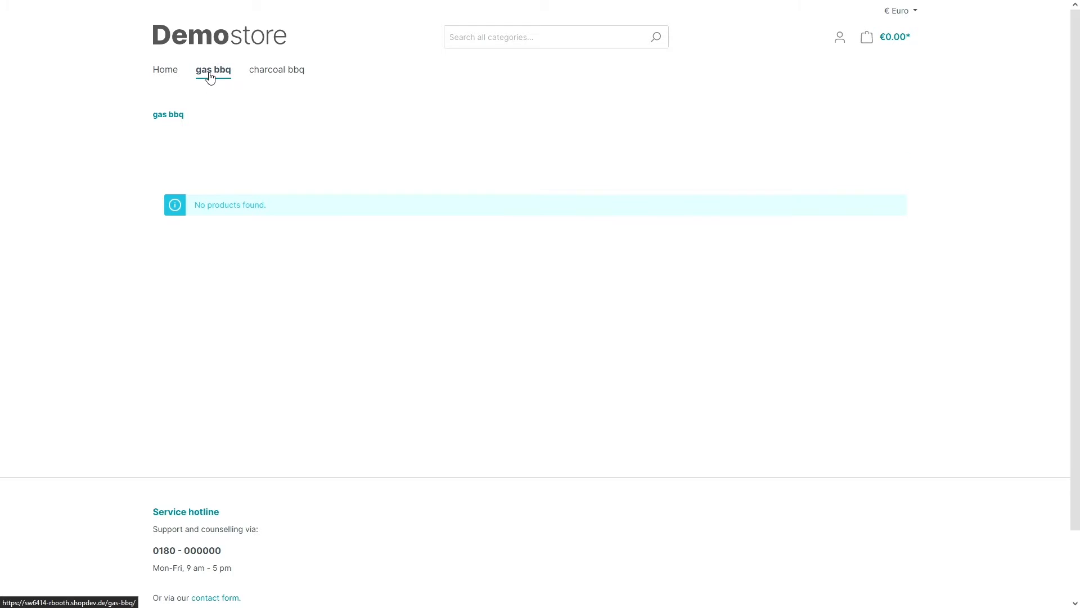
{"action": "left_click", "coordinate": [275, 77]}
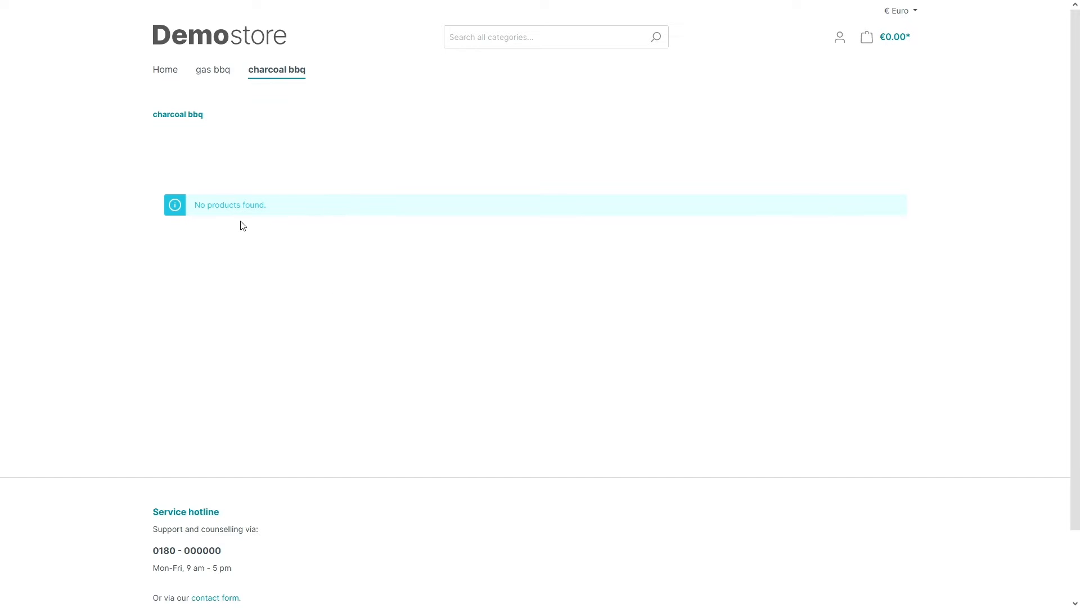
{"action": "left_click", "coordinate": [214, 73]}
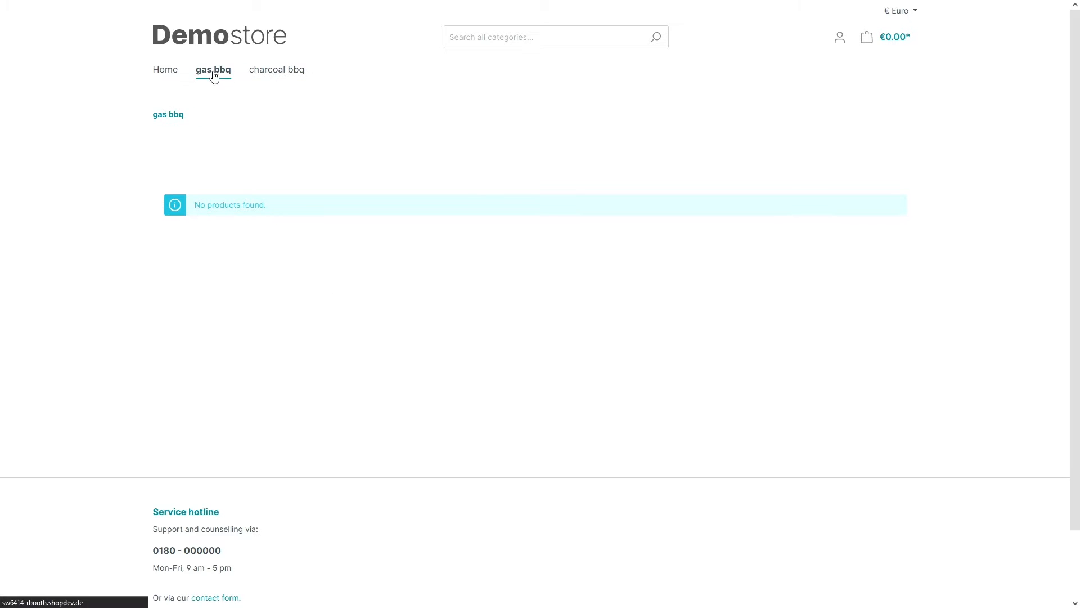
{"action": "left_click", "coordinate": [166, 77]}
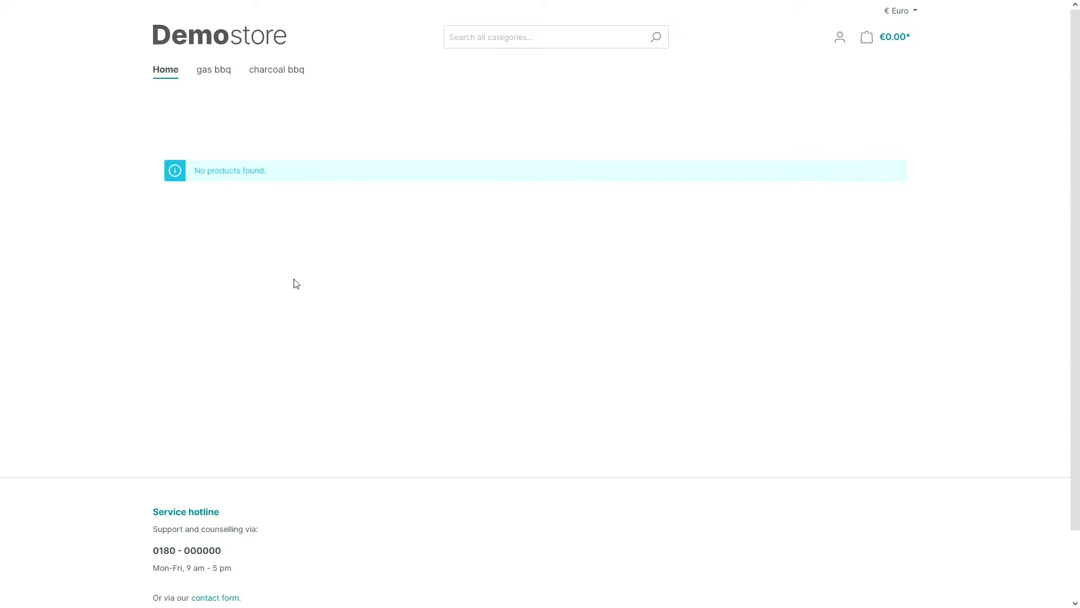
{"action": "key", "text": "ctrl+Tab"}
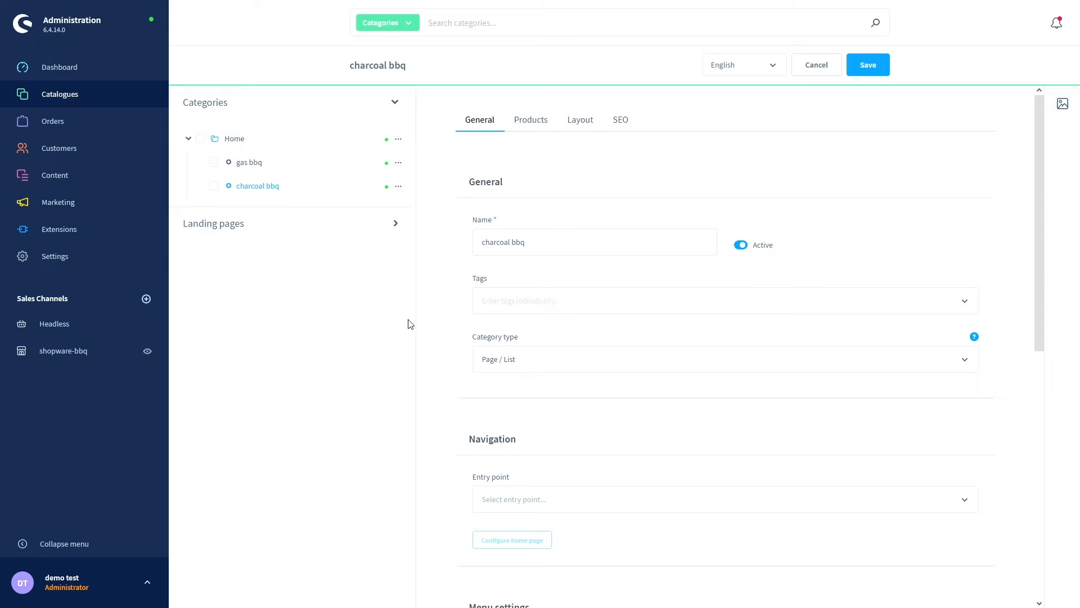
- Add 'camping bbq' and 'bbq stations' under gas bbq, discarding the extra empty row
{"action": "left_click", "coordinate": [399, 164]}
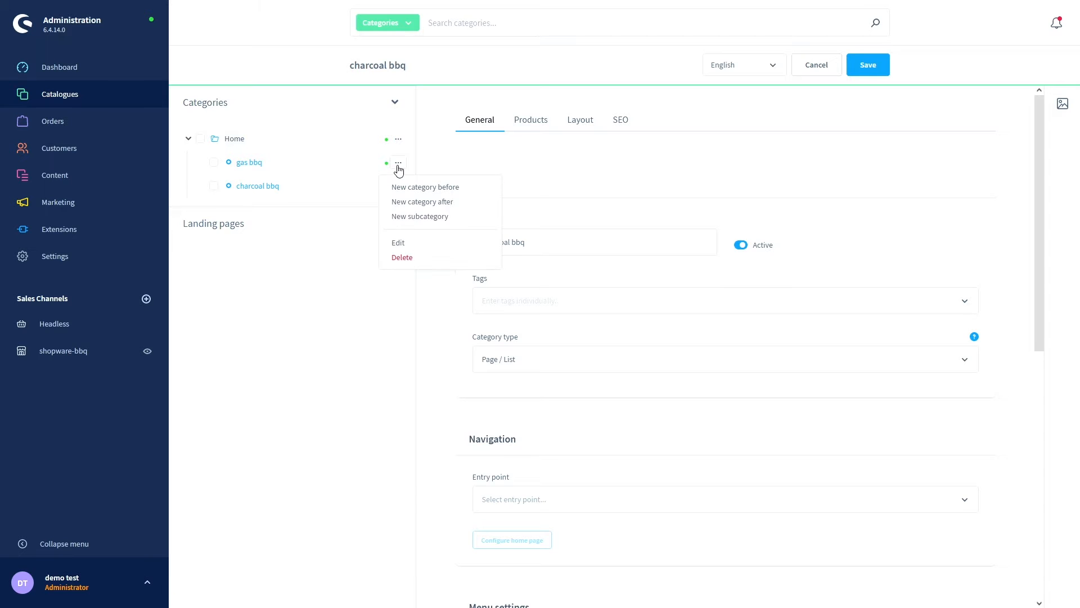
{"action": "left_click", "coordinate": [406, 220]}
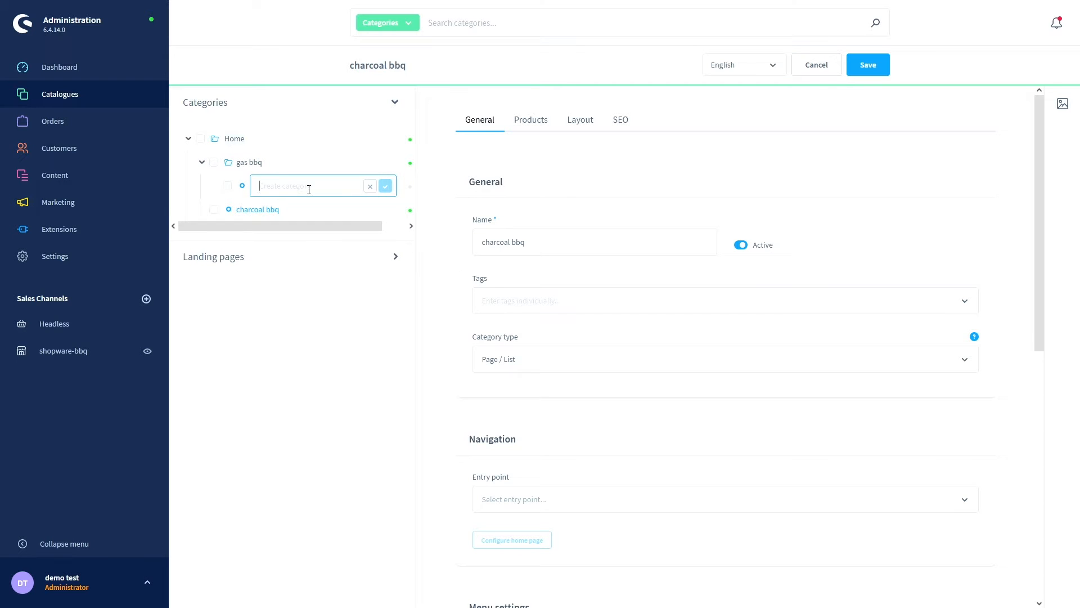
{"action": "type", "text": "camping bbq"}
{"action": "left_click", "coordinate": [385, 186]}
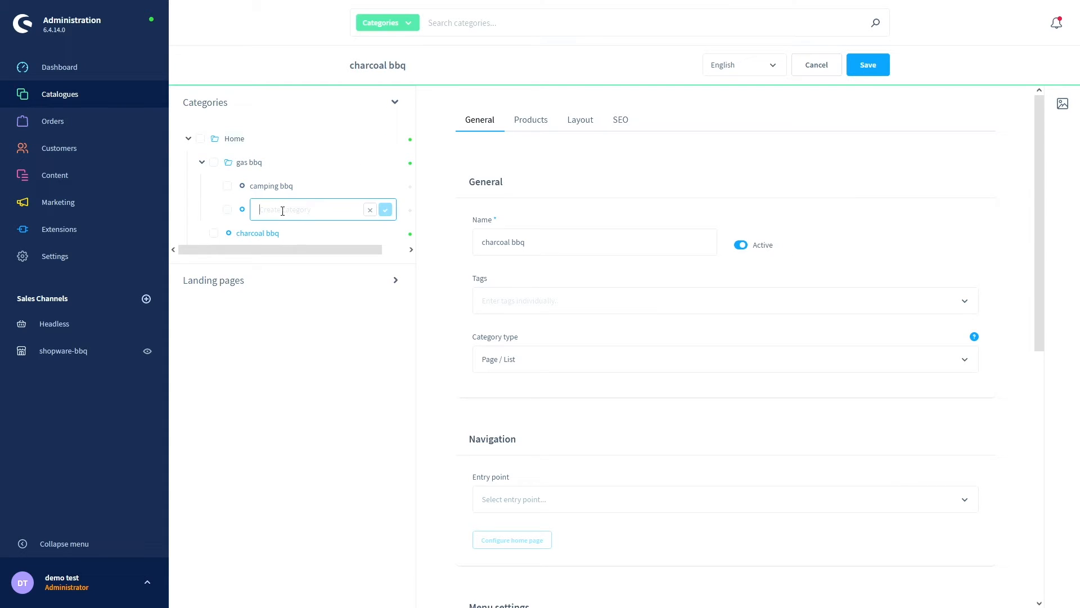
{"action": "type", "text": "bbq stations"}
{"action": "left_click", "coordinate": [385, 209]}
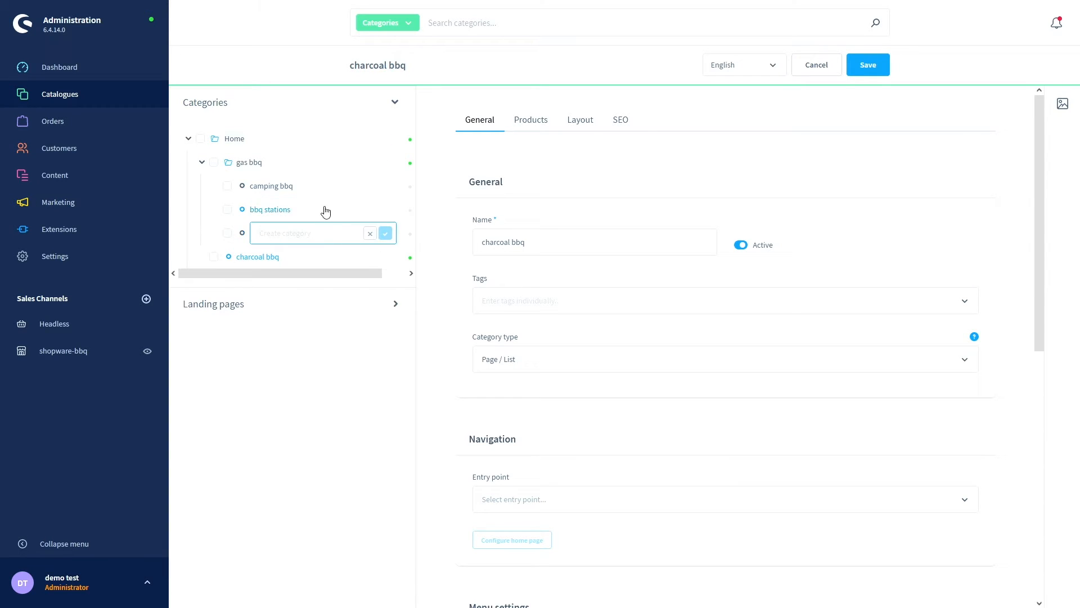
{"action": "left_click", "coordinate": [370, 234]}
- Make camping bbq and bbq stations active and save each one
{"action": "left_click", "coordinate": [287, 186]}
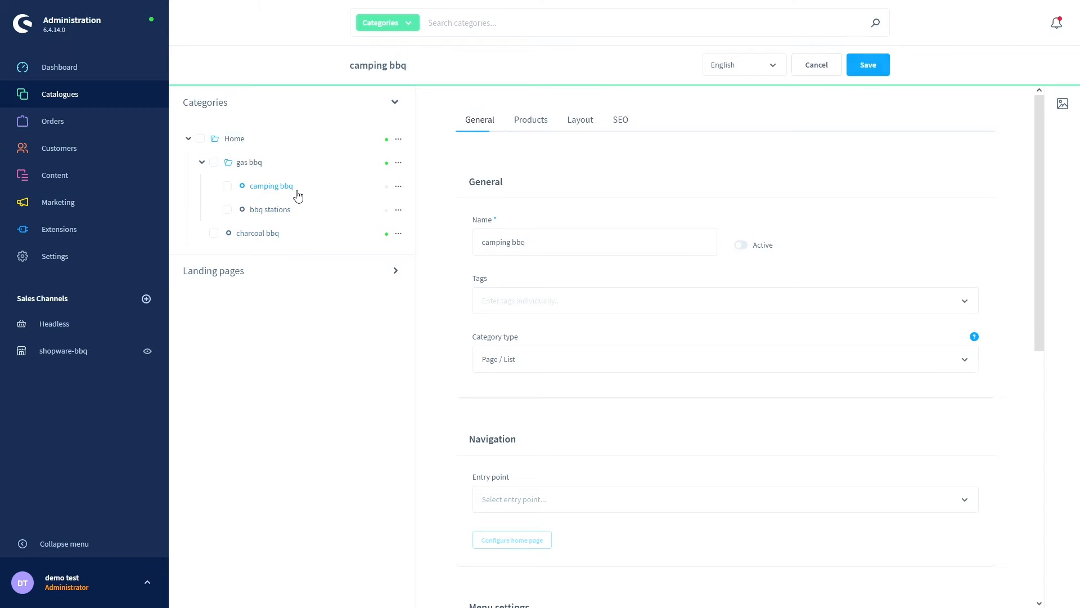
{"action": "left_click", "coordinate": [741, 245]}
{"action": "left_click", "coordinate": [862, 66]}
{"action": "left_click", "coordinate": [284, 211]}
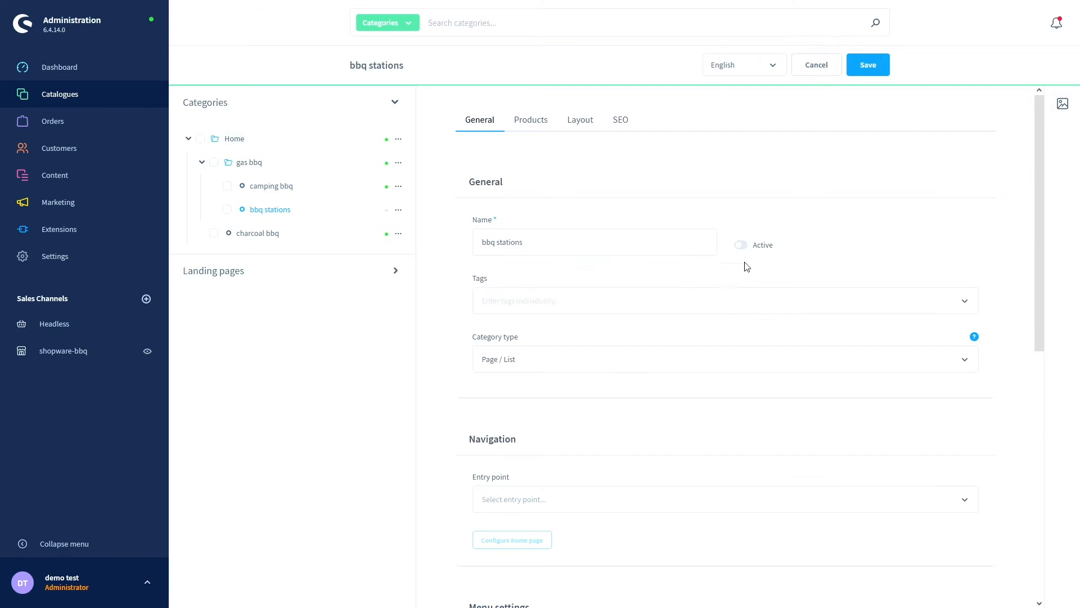
{"action": "left_click", "coordinate": [742, 245]}
{"action": "left_click", "coordinate": [868, 66]}
- Reload the storefront and show the gas bbq flyout listing camping bbq and bbq stations
{"action": "key", "text": "ctrl+Tab"}
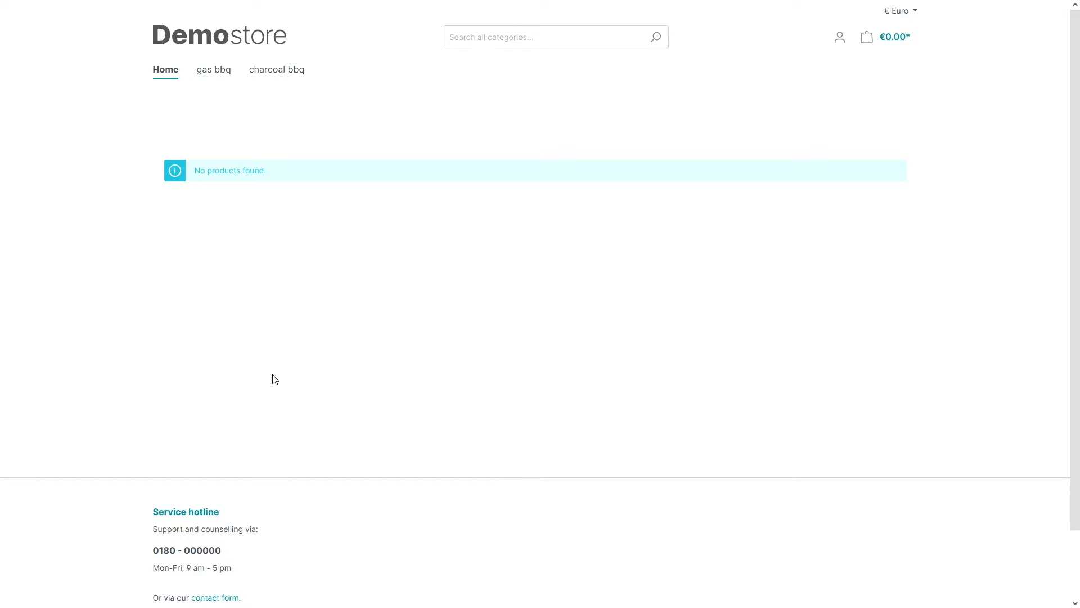
{"action": "key", "text": "F5"}
{"action": "mouse_move", "coordinate": [211, 79]}
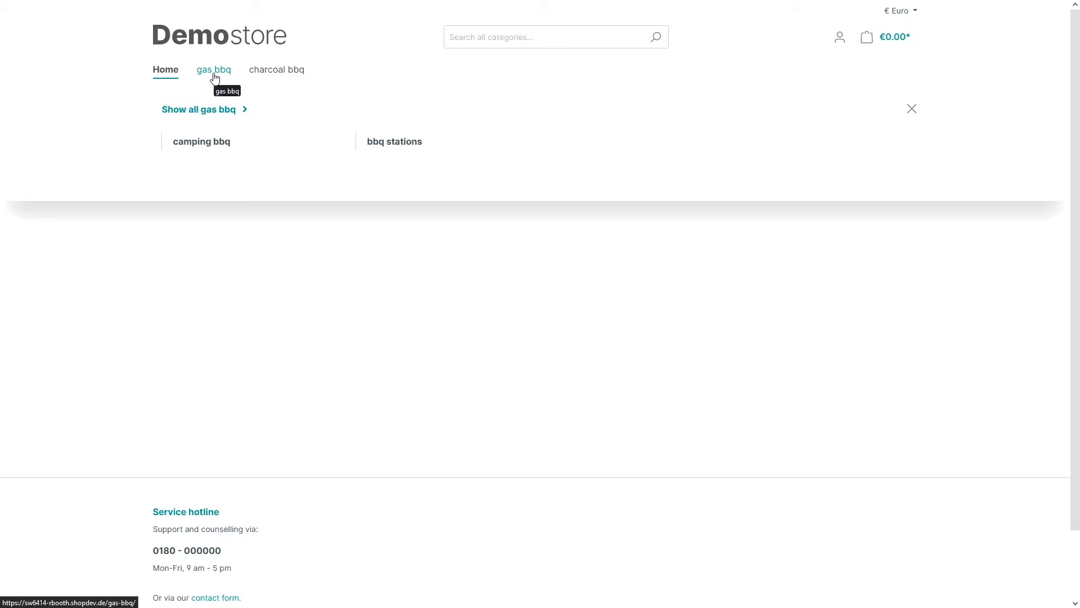
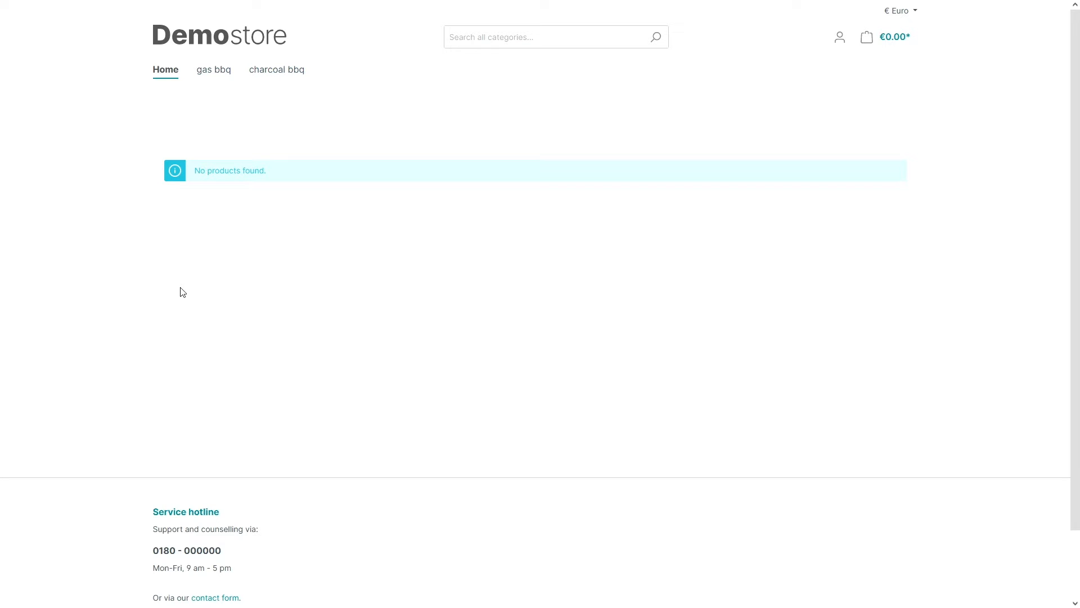
- Switch away from the full-screen storefront view with Ctrl+Tab
{"action": "key", "text": "ctrl+Tab"}
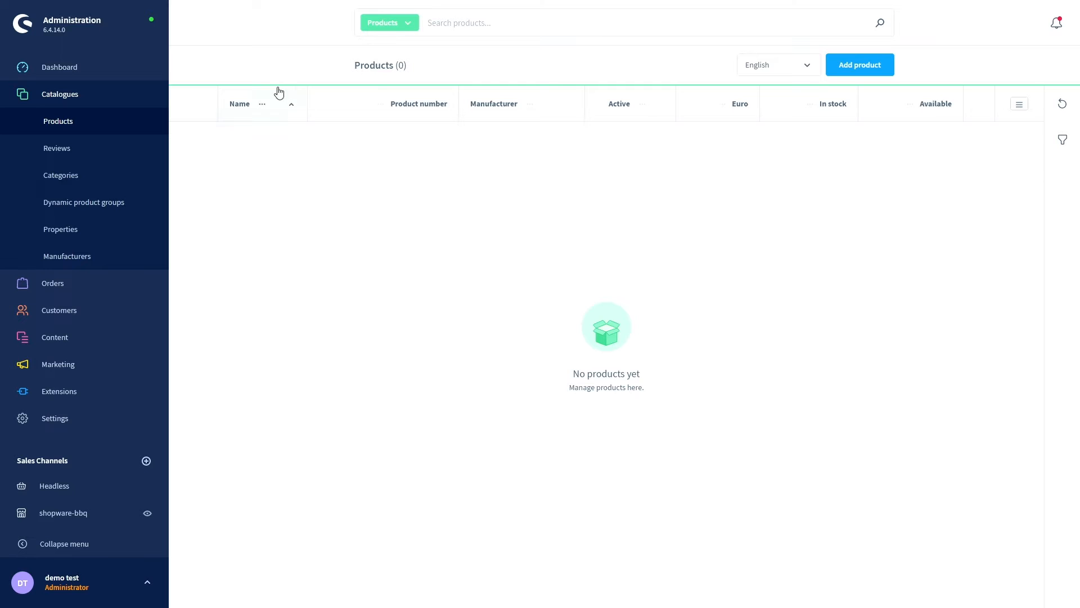
- Sort the product list by name and start a new product, prefilled as SW10000
{"action": "left_click", "coordinate": [289, 110]}
{"action": "left_click", "coordinate": [379, 106]}
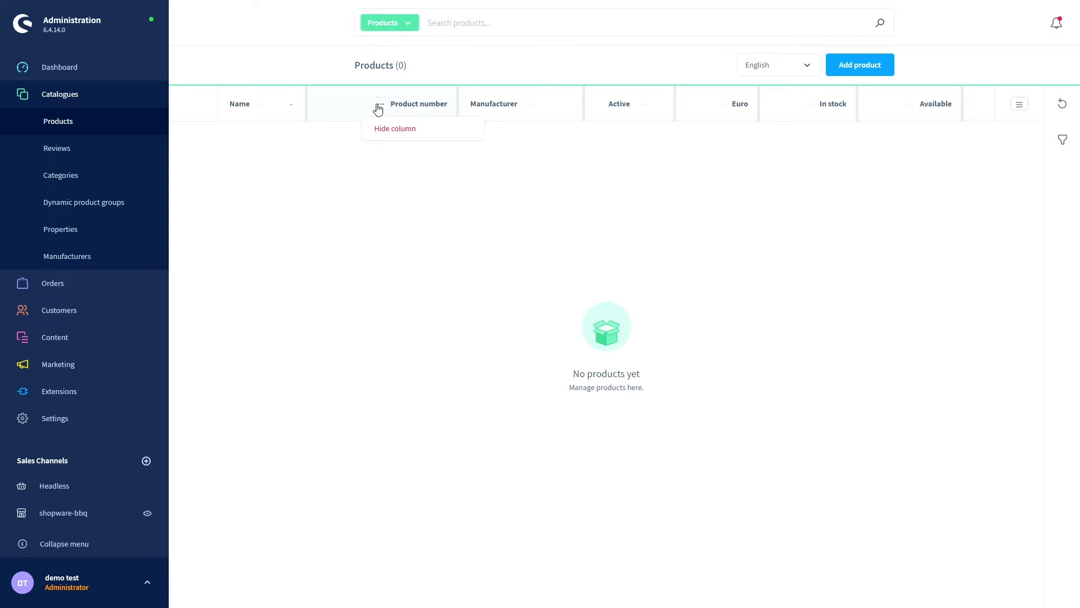
{"action": "left_click", "coordinate": [501, 284]}
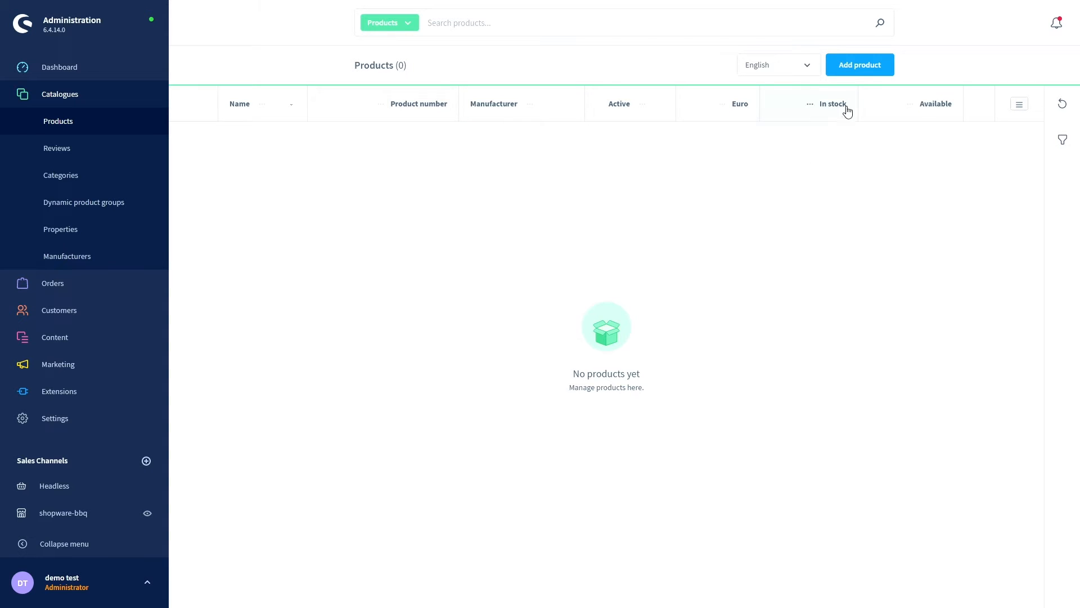
{"action": "left_click", "coordinate": [851, 66]}
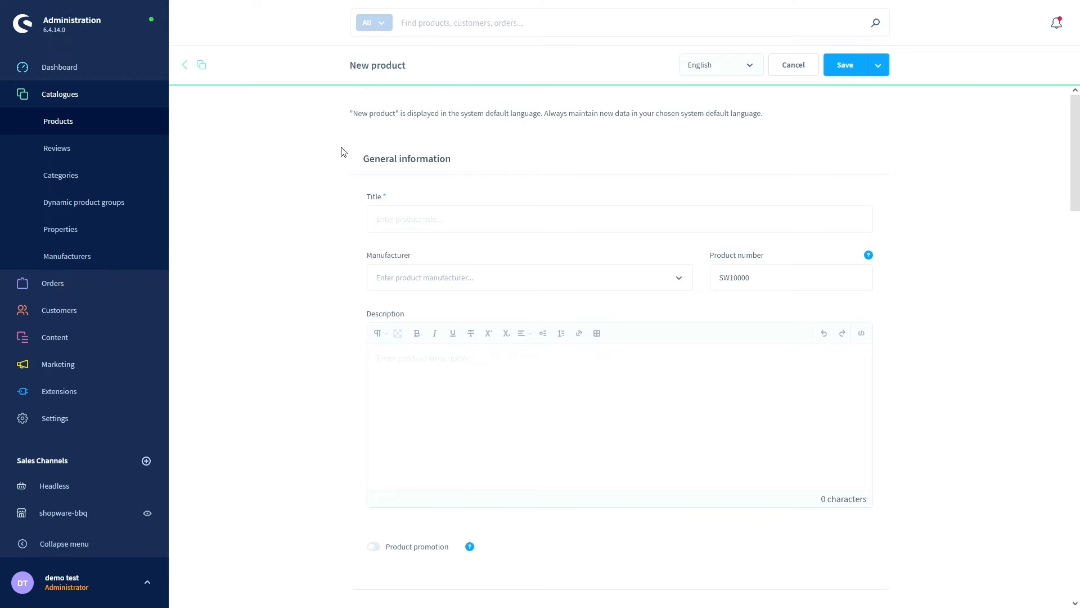
- Enter 'Gas Station 500' as the title, leave Manufacturer empty, and change the product number to SW10
{"action": "left_click", "coordinate": [387, 217]}
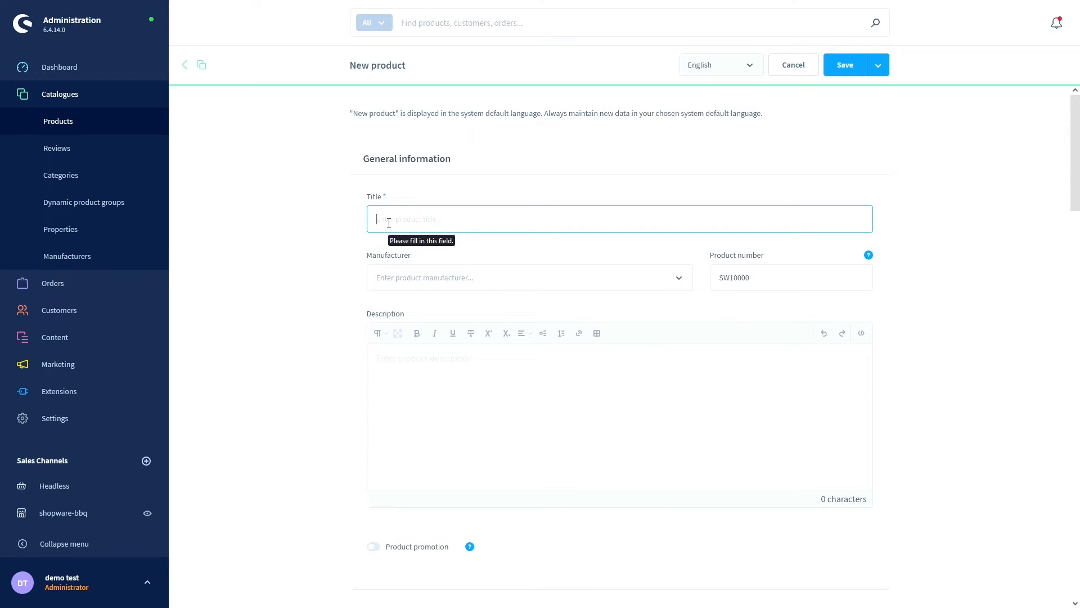
{"action": "type", "text": "Gas "}
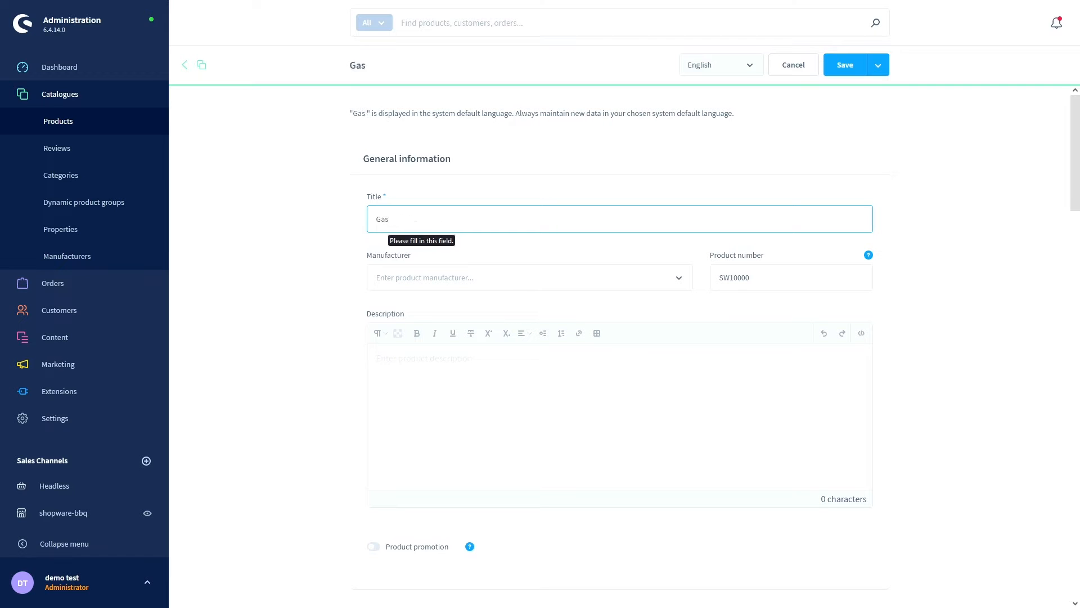
{"action": "type", "text": "Station "}
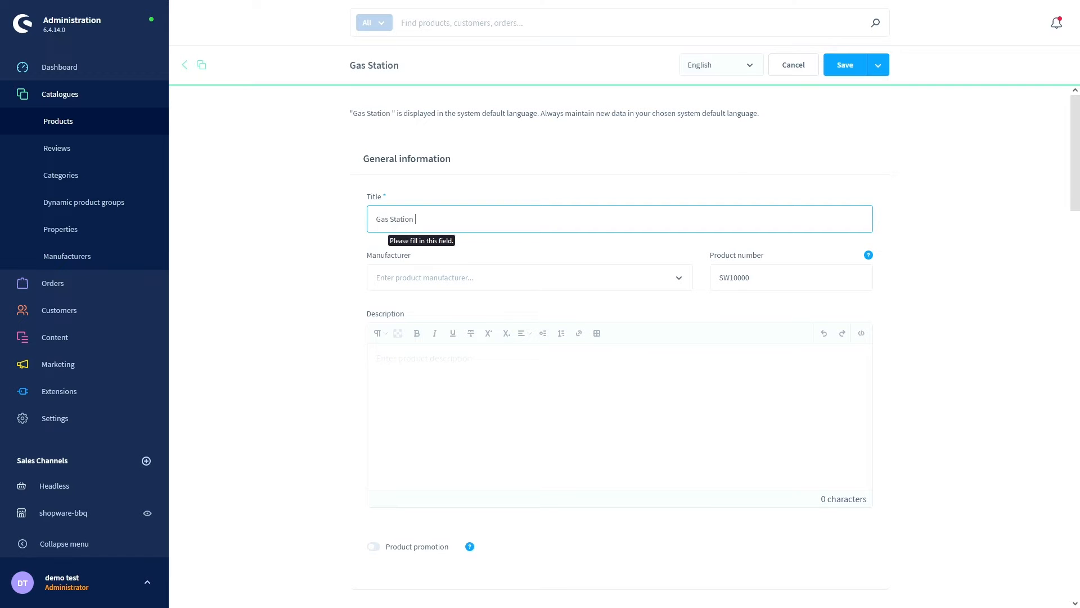
{"action": "type", "text": "500"}
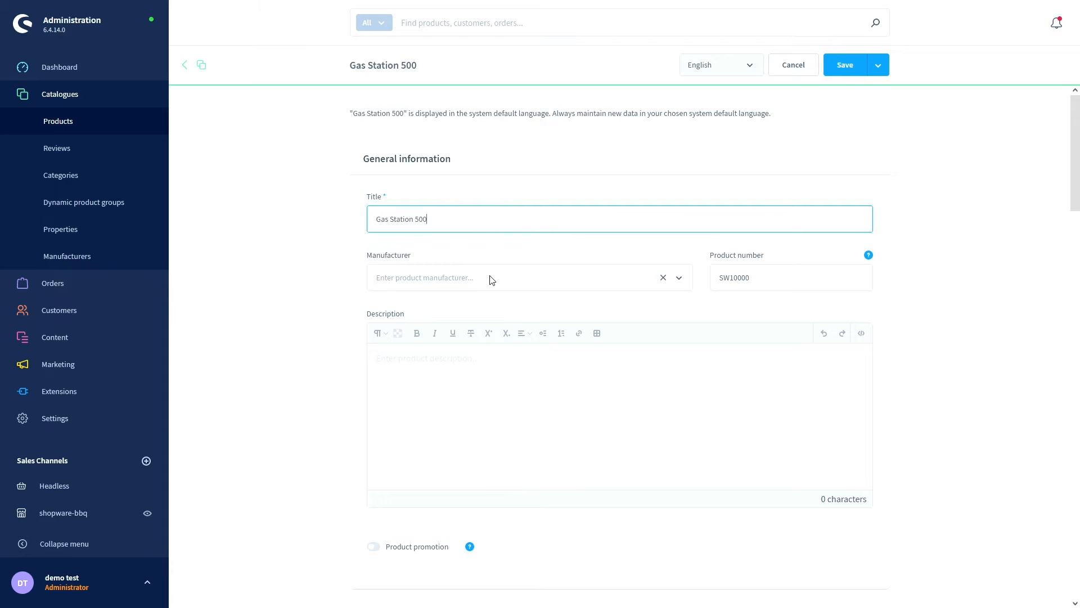
{"action": "scroll", "coordinate": [493, 279], "scroll_direction": "down", "scroll_amount": 1}
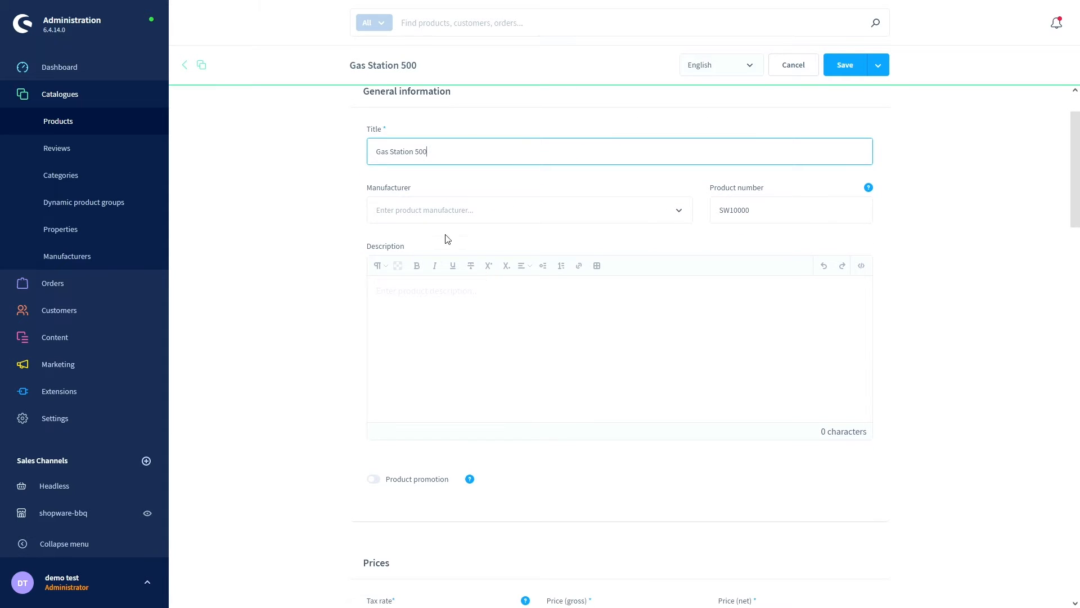
{"action": "left_click", "coordinate": [678, 215]}
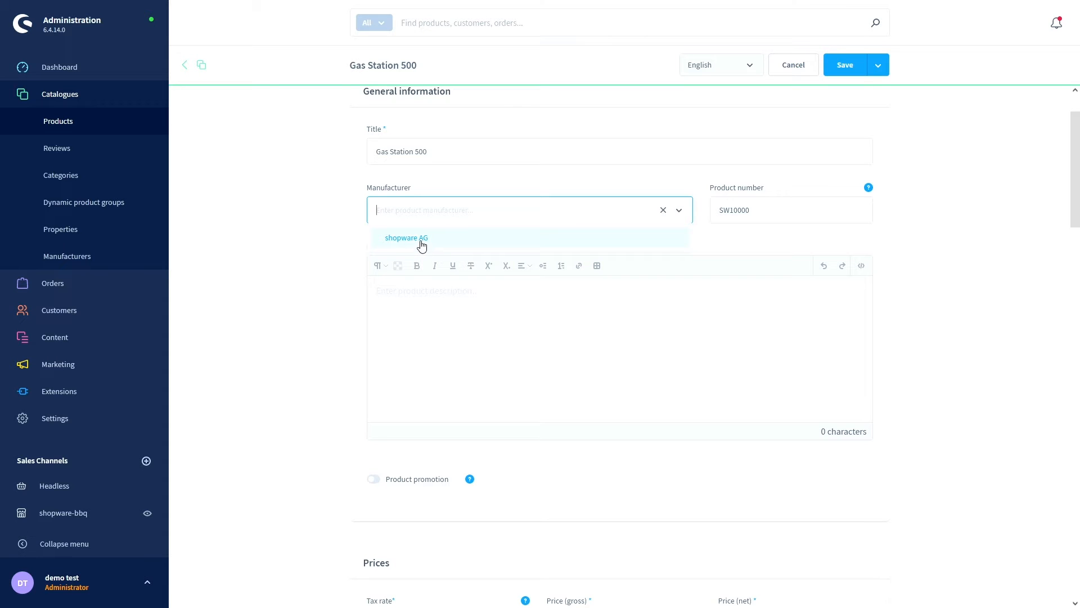
{"action": "left_click", "coordinate": [448, 190]}
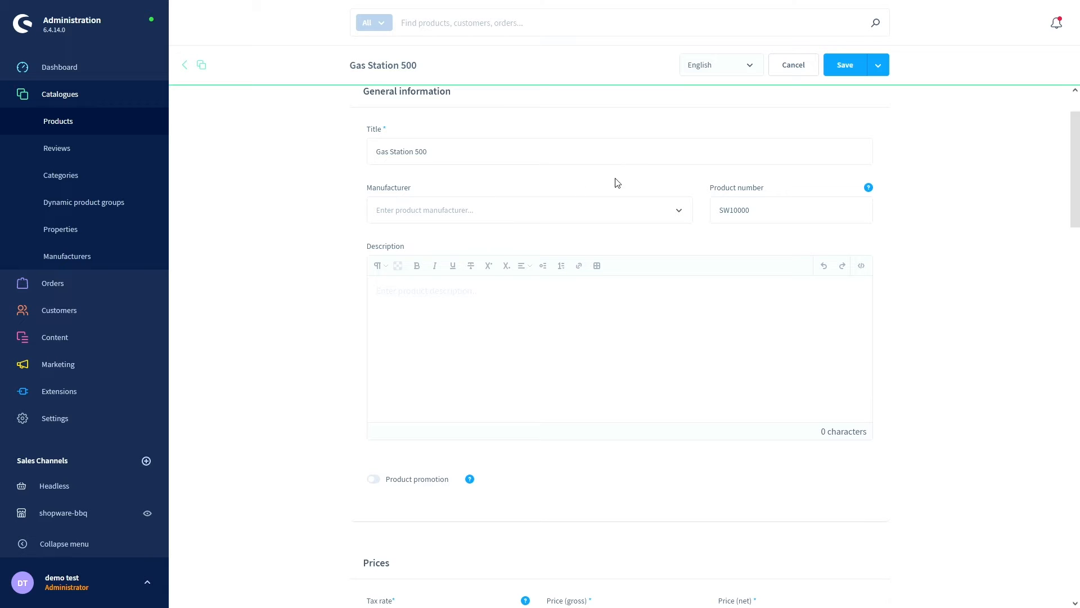
{"action": "left_click", "coordinate": [743, 211]}
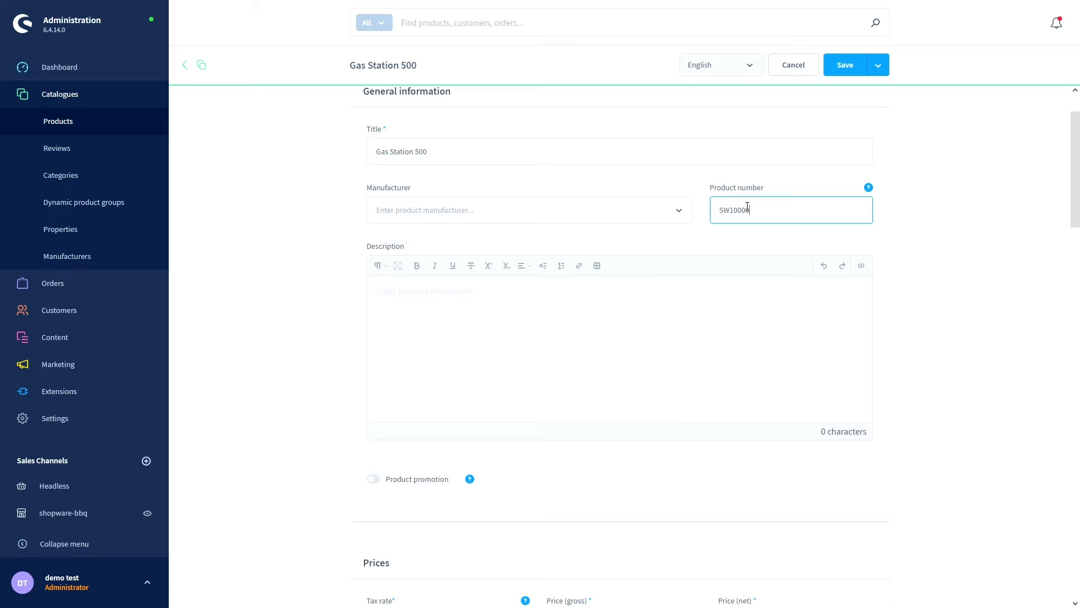
{"action": "key", "text": "BackSpace"}
{"action": "key", "text": "BackSpace"}
{"action": "key", "text": "BackSpace"}
{"action": "key", "text": "BackSpace"}
{"action": "type", "text": "0"}
- Keep the Standard tax rate and enter a 500 € gross price, giving 420.17 € net
{"action": "scroll", "coordinate": [627, 281], "scroll_direction": "down", "scroll_amount": 3}
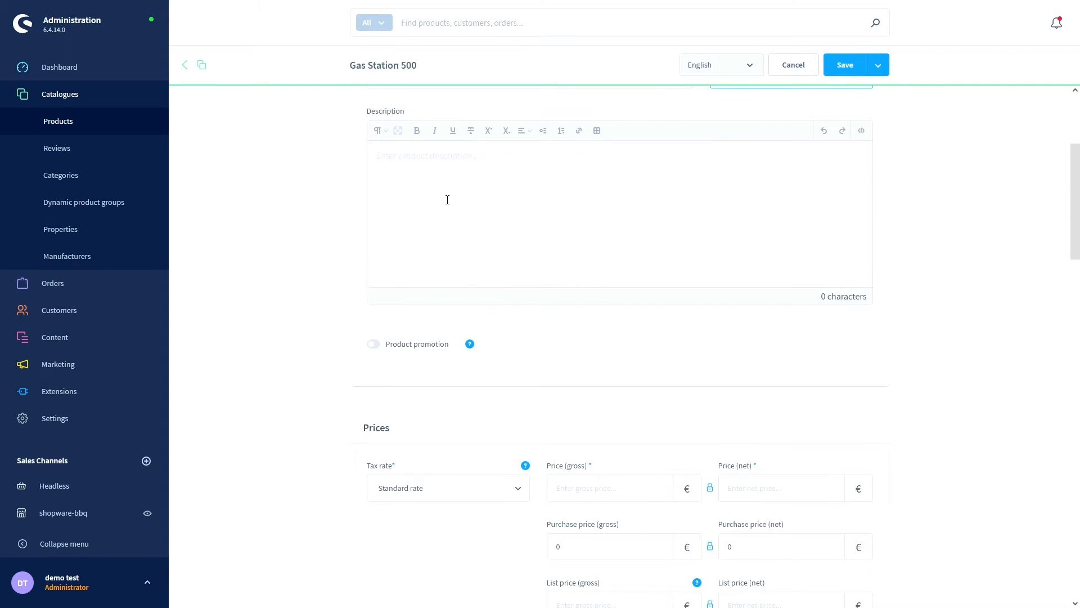
{"action": "scroll", "coordinate": [446, 199], "scroll_direction": "down", "scroll_amount": 1}
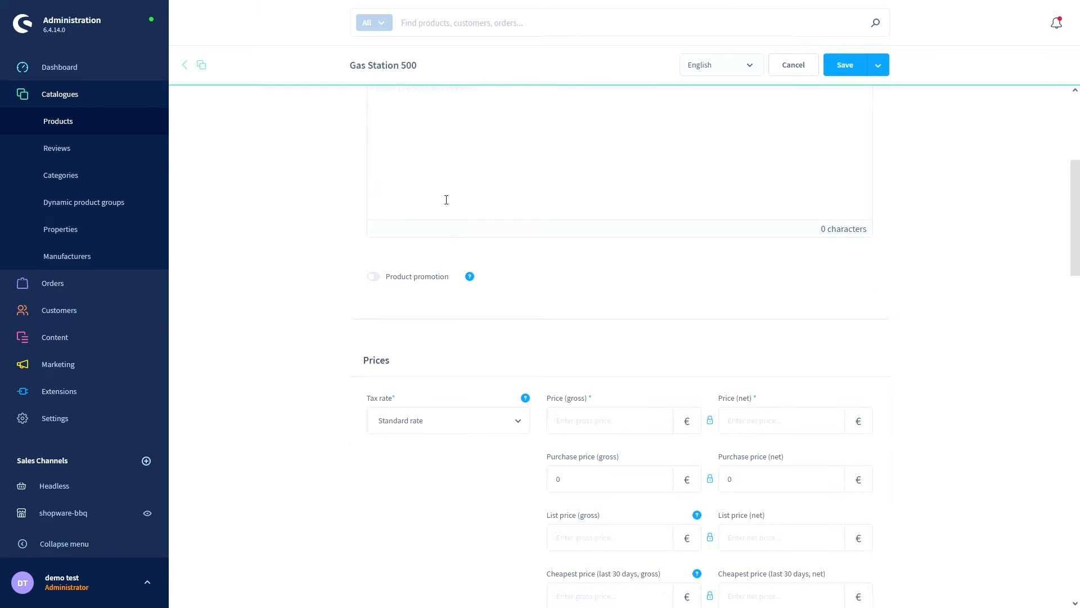
{"action": "scroll", "coordinate": [446, 199], "scroll_direction": "down", "scroll_amount": 1}
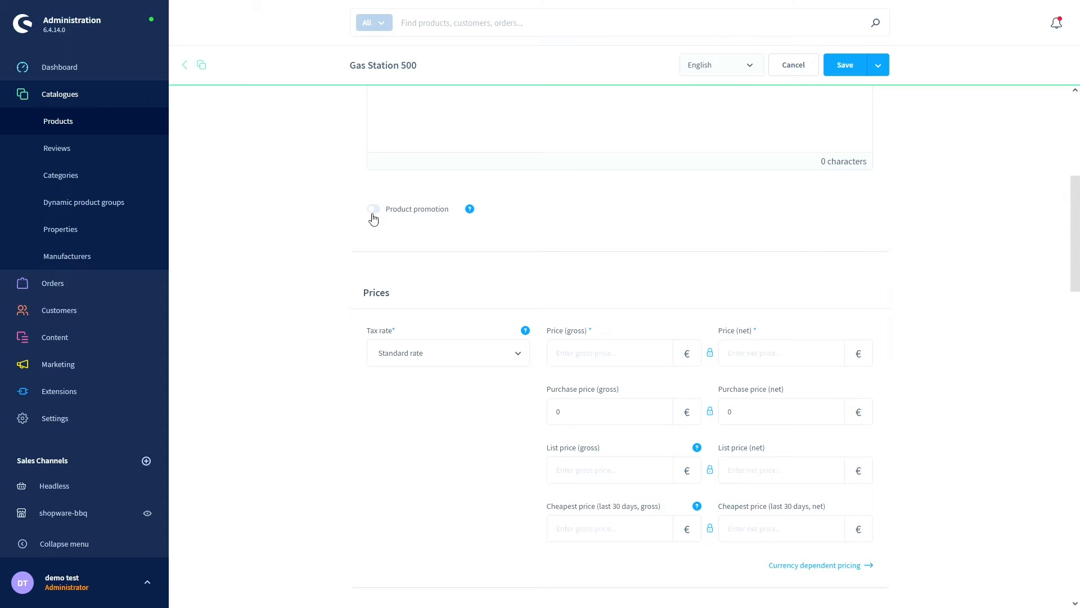
{"action": "scroll", "coordinate": [402, 242], "scroll_direction": "down", "scroll_amount": 3}
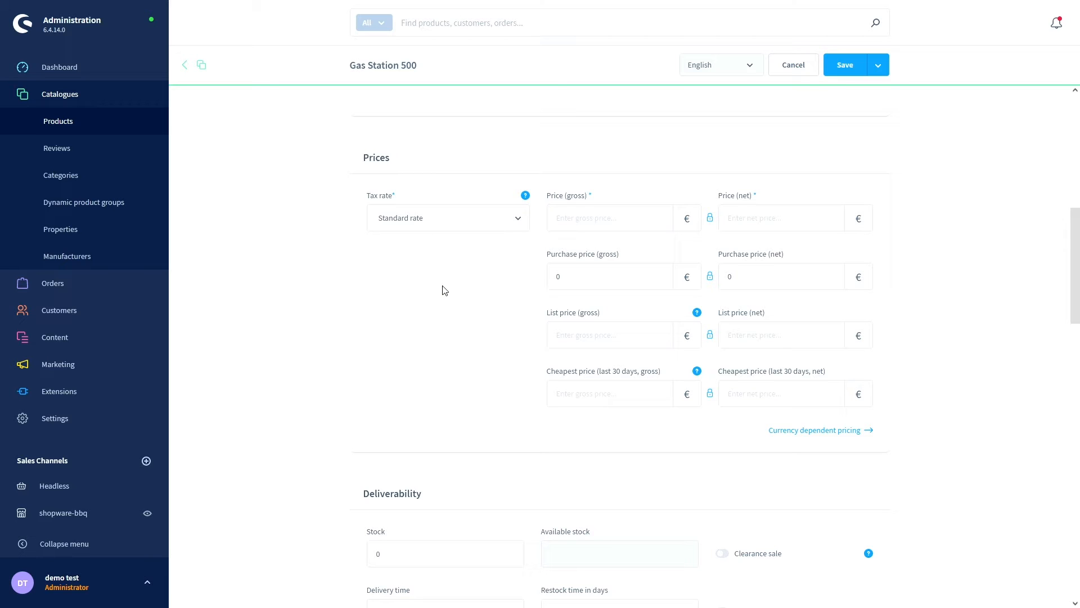
{"action": "left_click", "coordinate": [514, 225]}
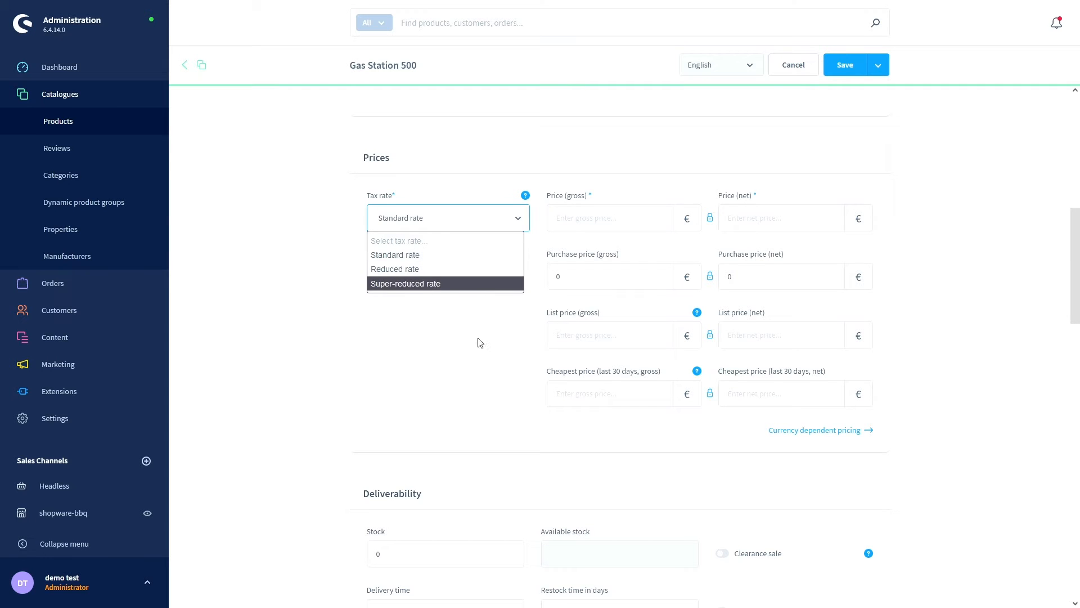
{"action": "left_click", "coordinate": [392, 255]}
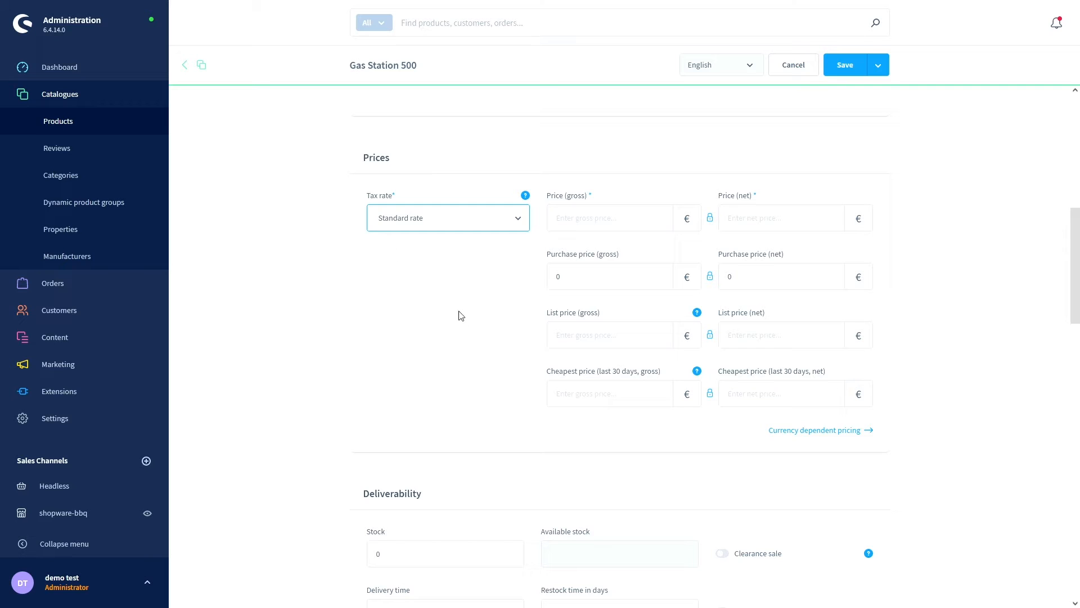
{"action": "left_click", "coordinate": [583, 219]}
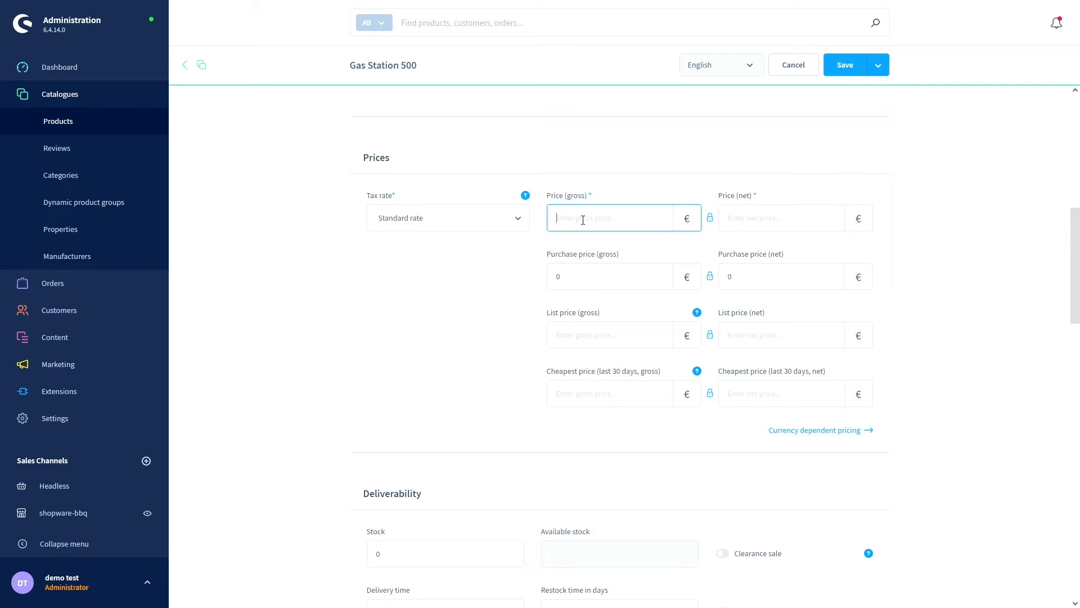
{"action": "type", "text": "500"}
{"action": "left_click", "coordinate": [521, 260]}
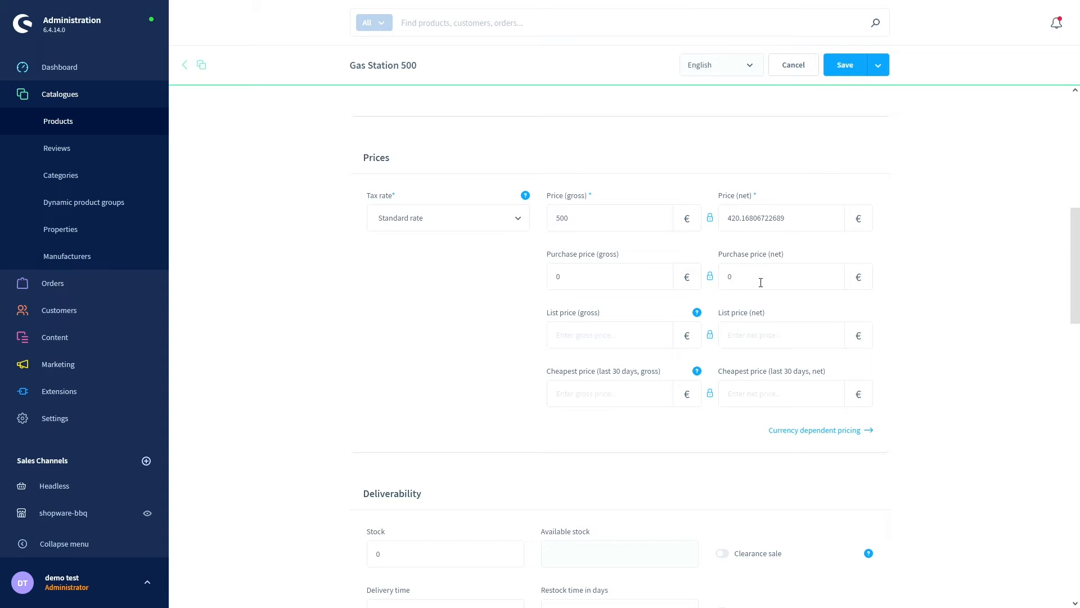
{"action": "scroll", "coordinate": [618, 312], "scroll_direction": "down", "scroll_amount": 1}
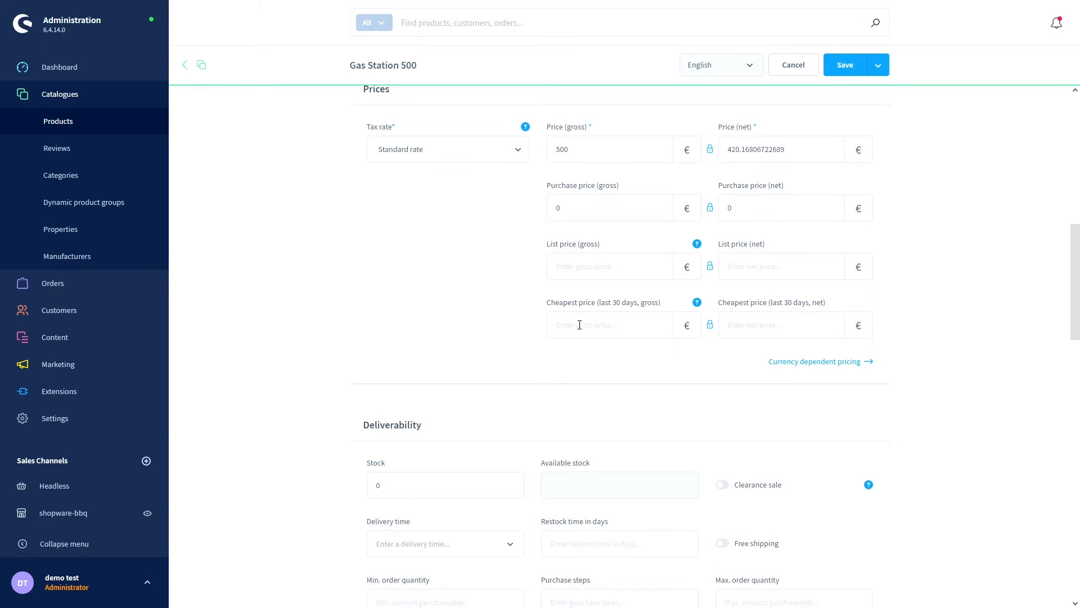
{"action": "scroll", "coordinate": [577, 323], "scroll_direction": "down", "scroll_amount": 1}
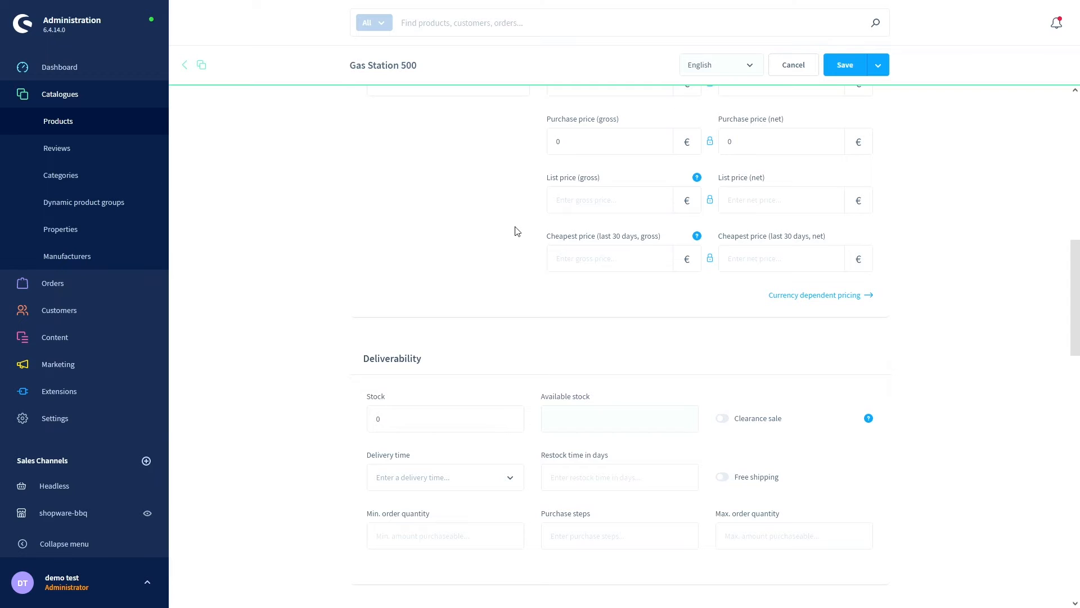
- Change the product's stock from 0 to 10
{"action": "scroll", "coordinate": [517, 231], "scroll_direction": "down", "scroll_amount": 3}
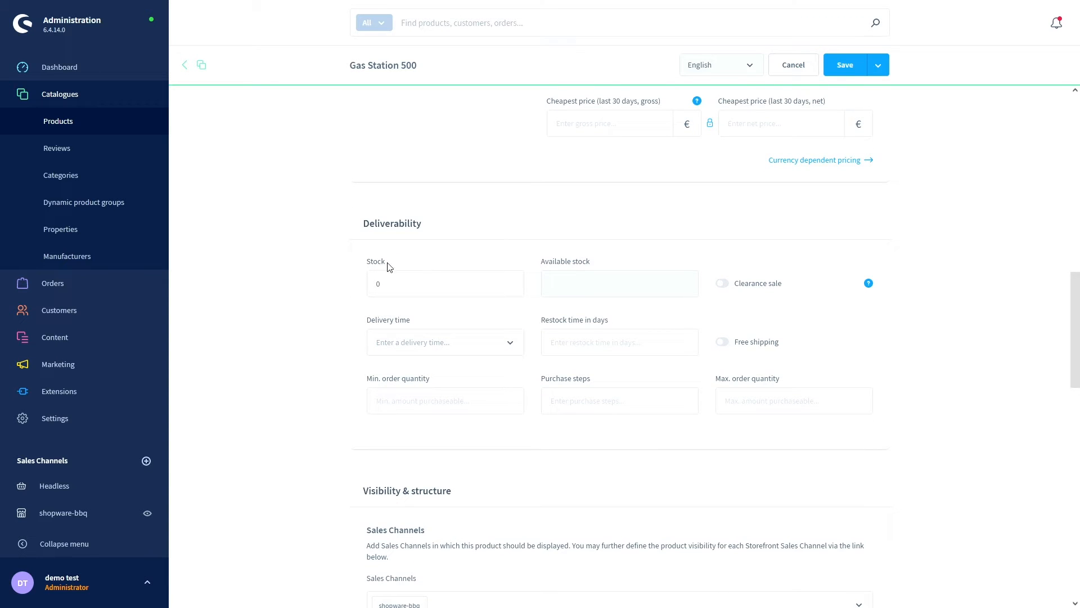
{"action": "scroll", "coordinate": [402, 282], "scroll_direction": "down", "scroll_amount": 2}
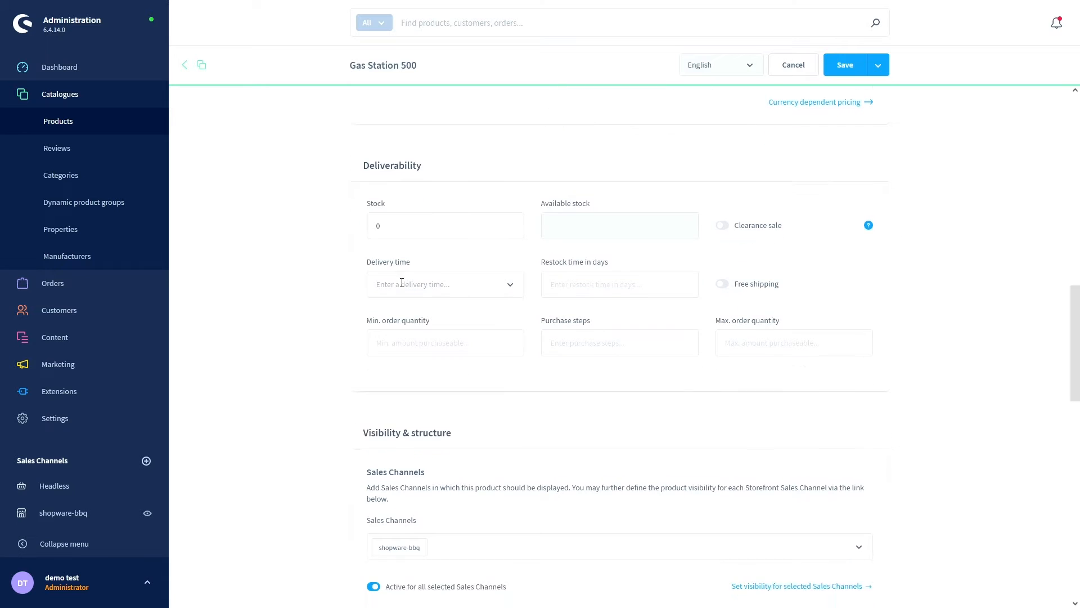
{"action": "double_click", "coordinate": [413, 220]}
{"action": "key", "text": "BackSpace"}
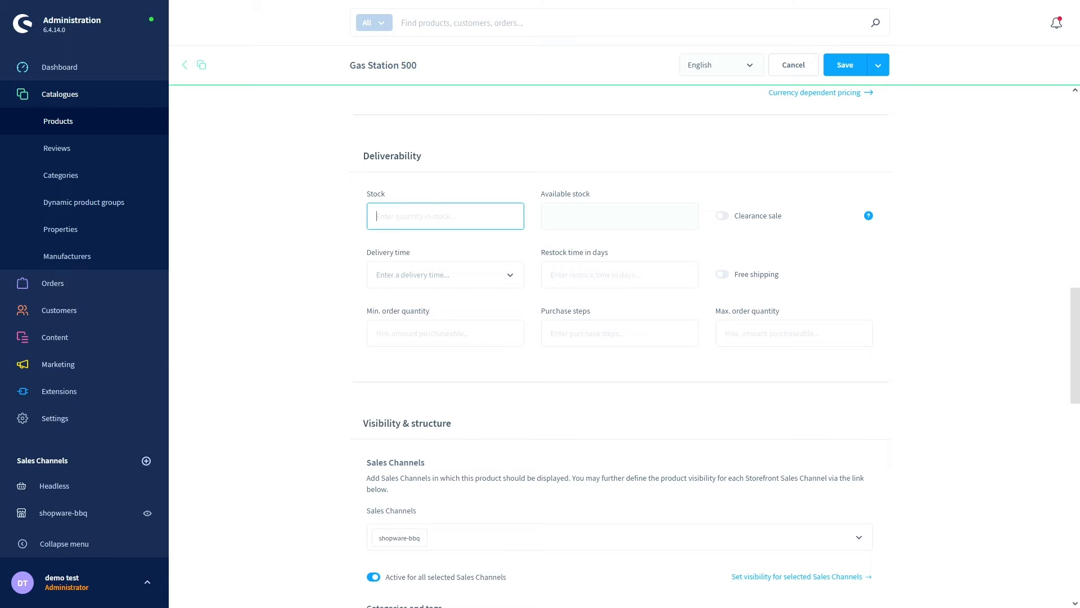
{"action": "type", "text": "10"}
{"action": "left_click", "coordinate": [445, 187]}
- Set the delivery time to 2-5 days
{"action": "scroll", "coordinate": [358, 206], "scroll_direction": "down", "scroll_amount": 1}
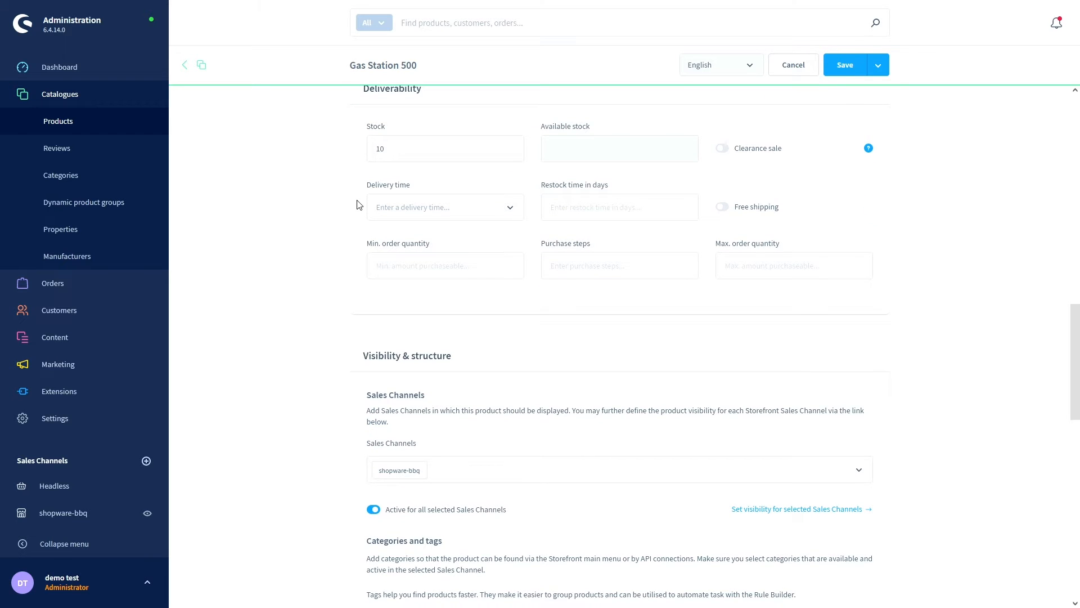
{"action": "left_click", "coordinate": [392, 209]}
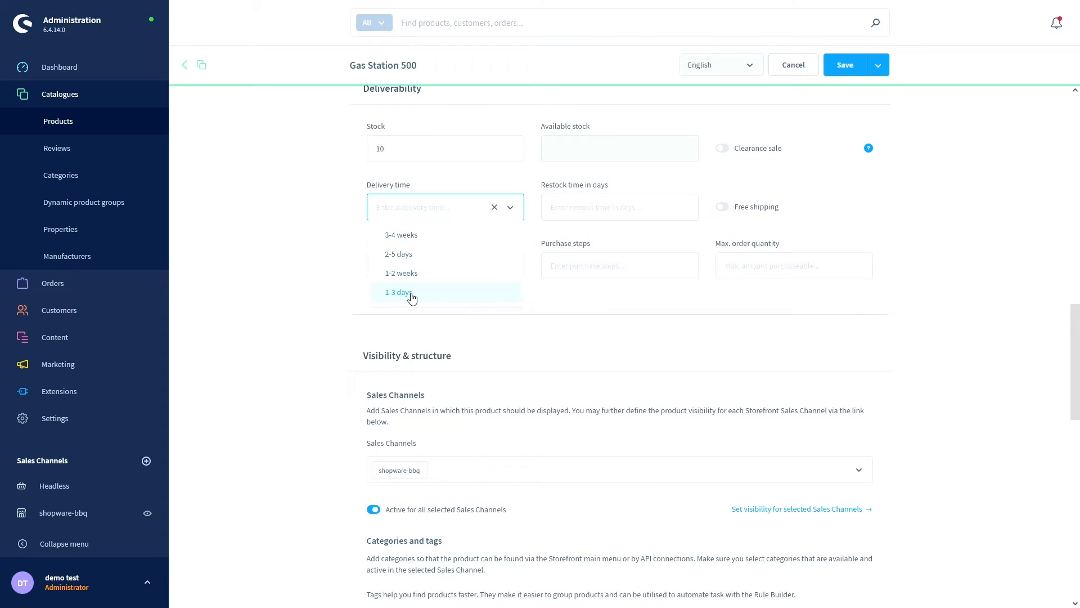
{"action": "left_click", "coordinate": [411, 258]}
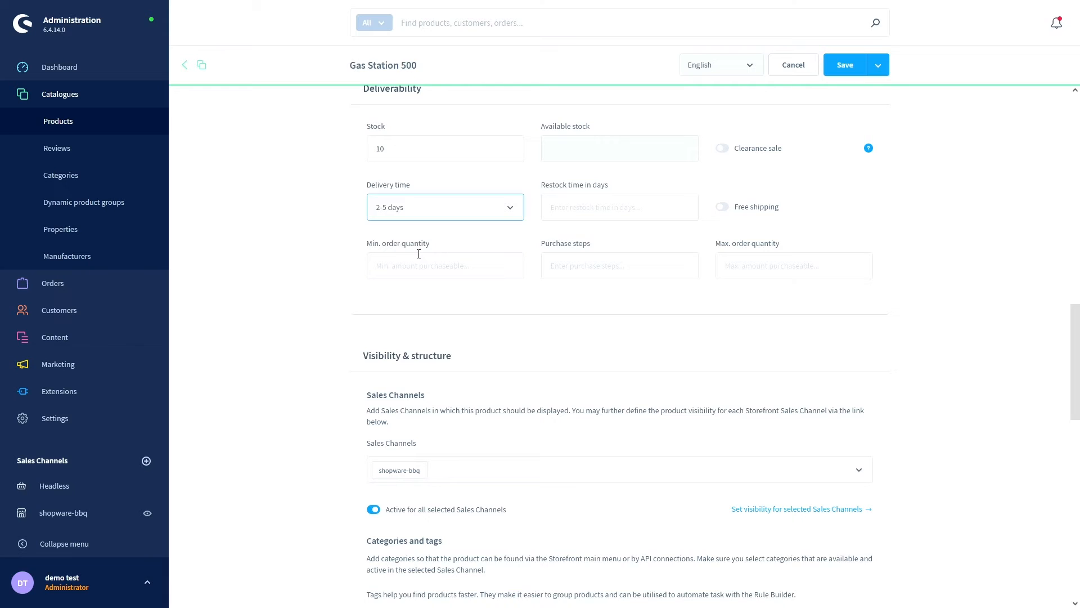
{"action": "left_click", "coordinate": [571, 211]}
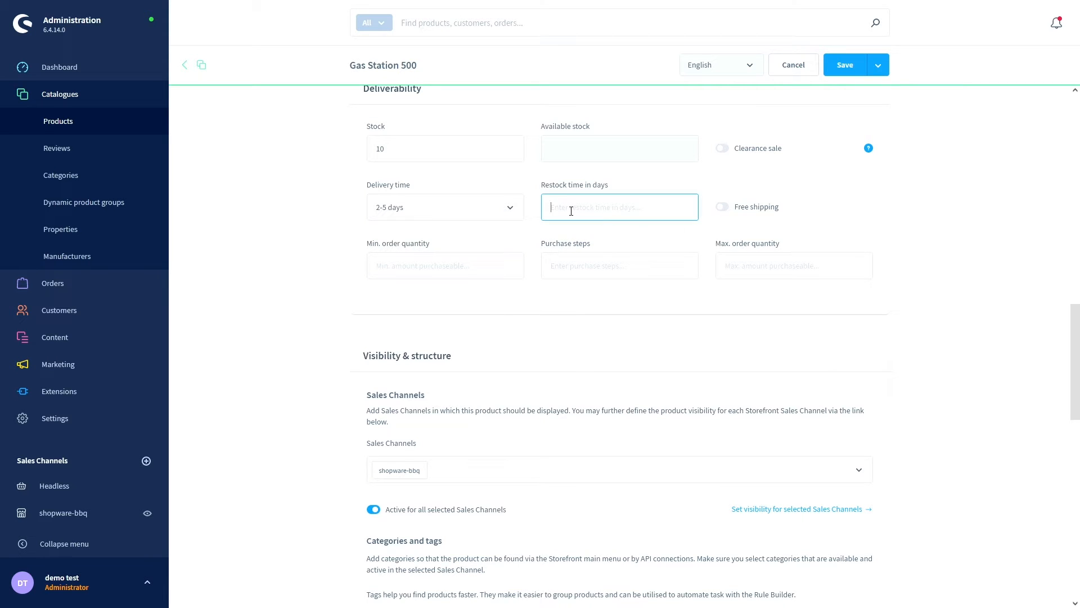
{"action": "scroll", "coordinate": [519, 289], "scroll_direction": "down", "scroll_amount": 1}
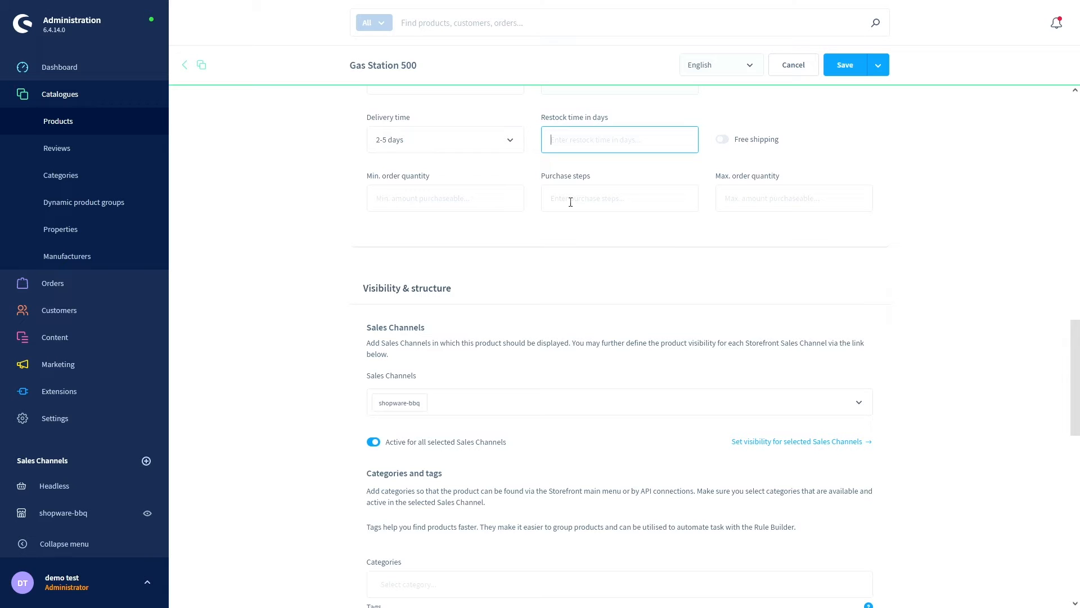
{"action": "scroll", "coordinate": [534, 230], "scroll_direction": "down", "scroll_amount": 1}
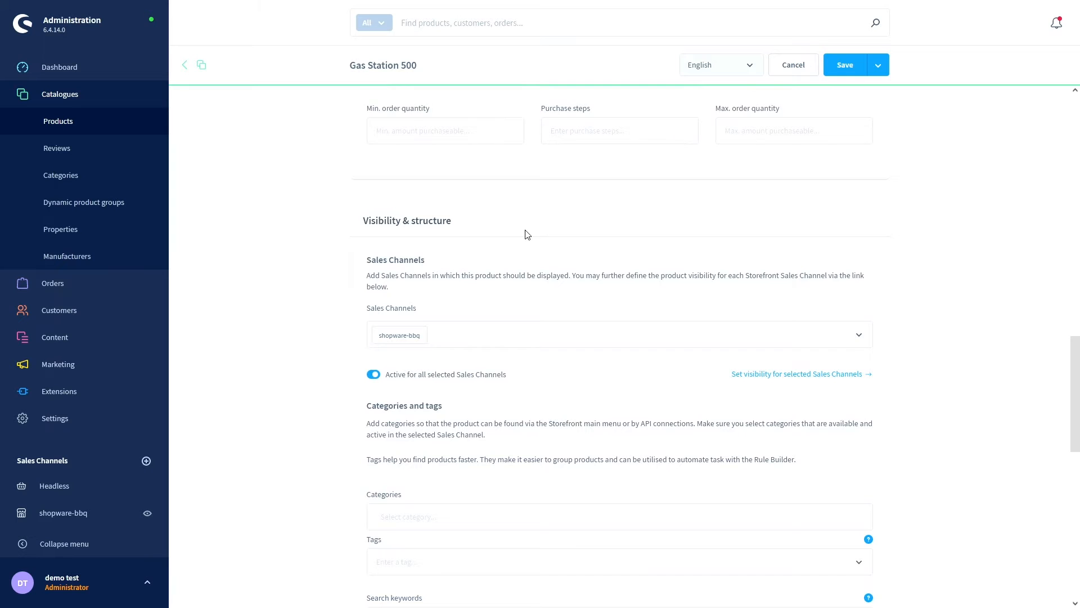
{"action": "scroll", "coordinate": [529, 234], "scroll_direction": "down", "scroll_amount": 1}
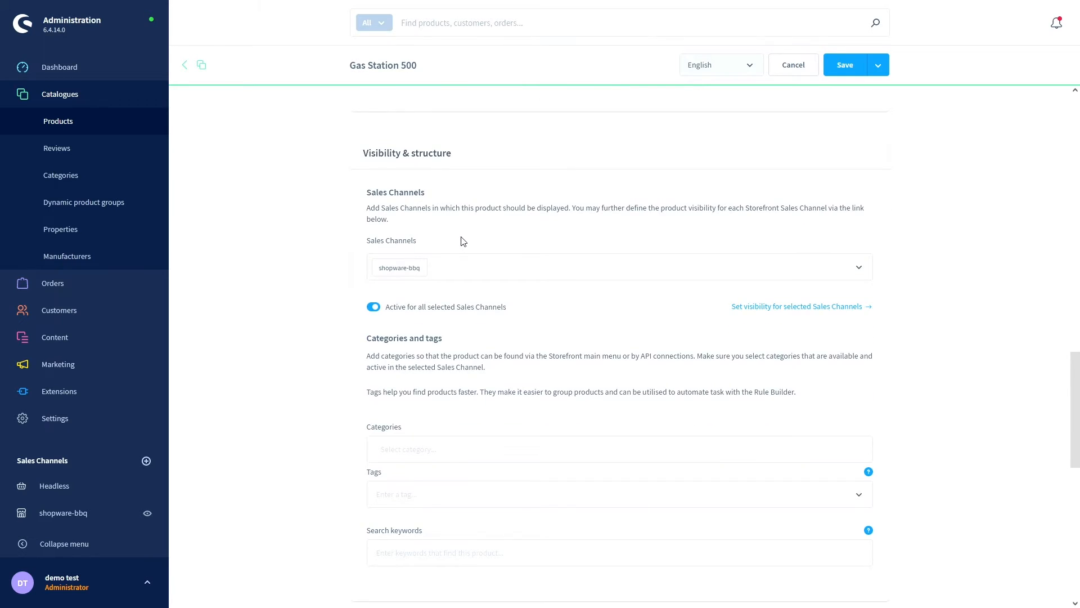
{"action": "scroll", "coordinate": [462, 240], "scroll_direction": "down", "scroll_amount": 1}
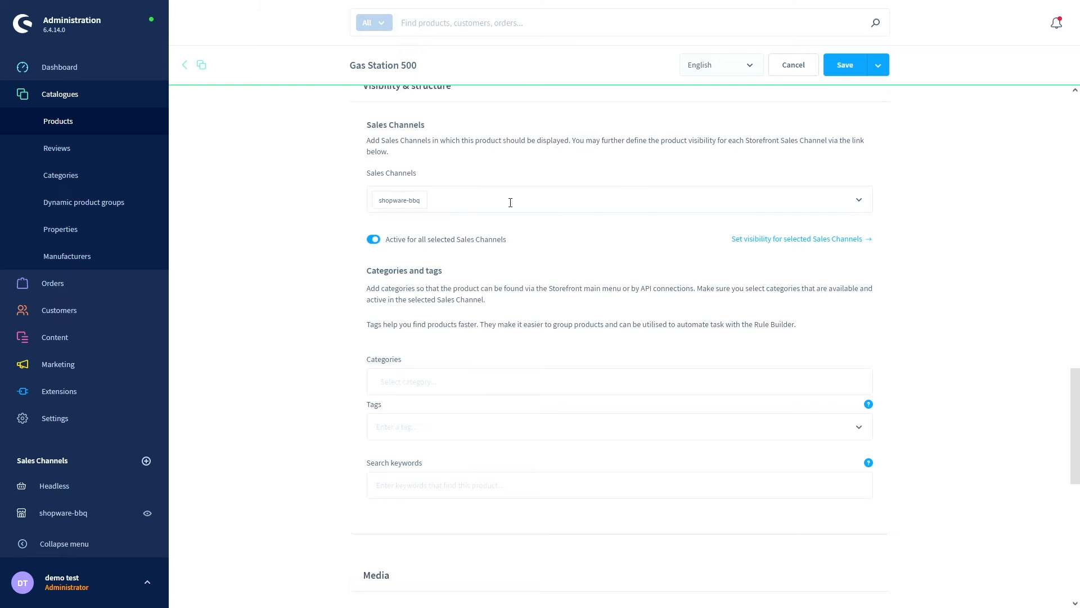
{"action": "left_click", "coordinate": [862, 204]}
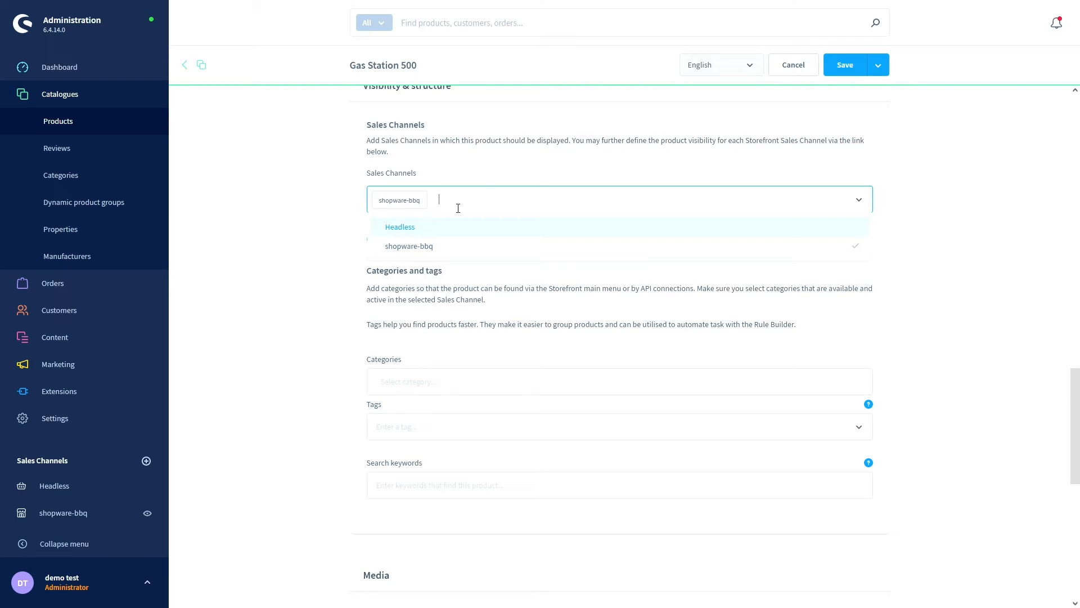
{"action": "left_click", "coordinate": [483, 178]}
{"action": "scroll", "coordinate": [371, 228], "scroll_direction": "down", "scroll_amount": 1}
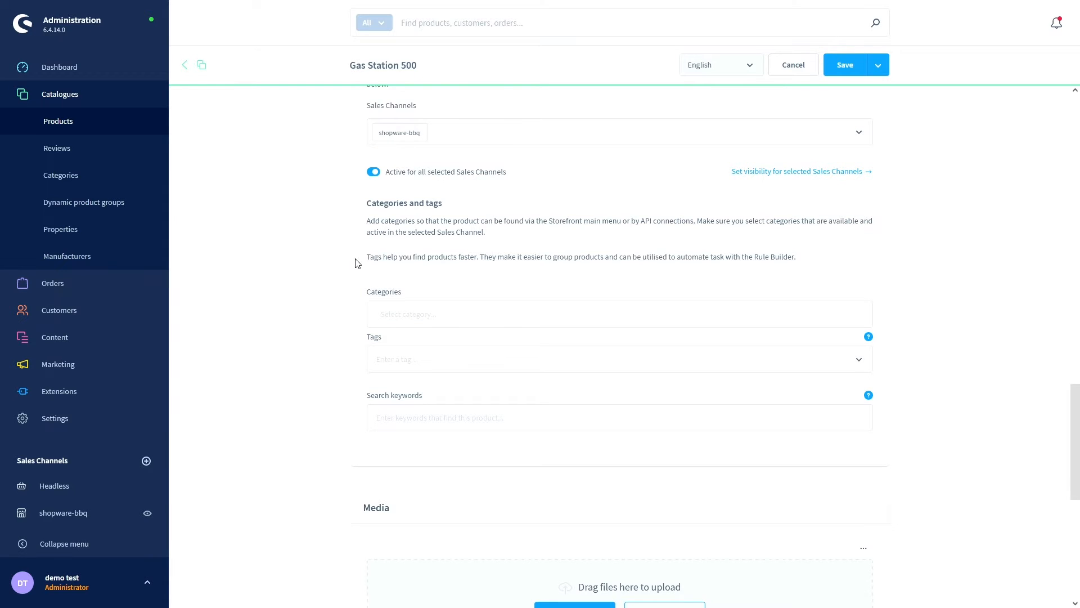
{"action": "scroll", "coordinate": [355, 263], "scroll_direction": "down", "scroll_amount": 1}
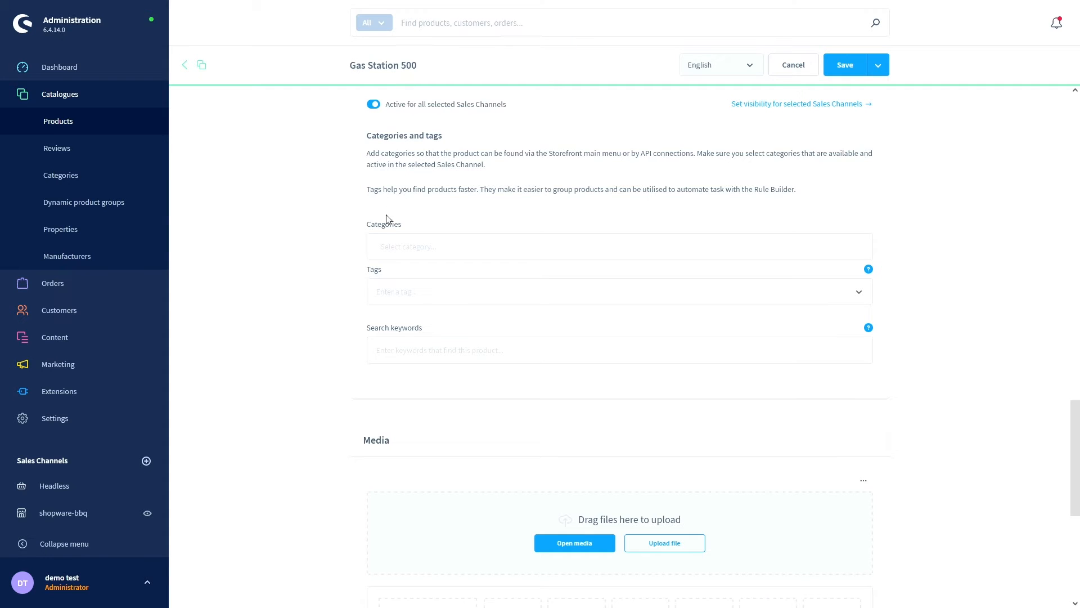
- Tick Home > gas bbq > bbq stations in the product's category tree
{"action": "left_click", "coordinate": [402, 252]}
{"action": "left_click", "coordinate": [387, 282]}
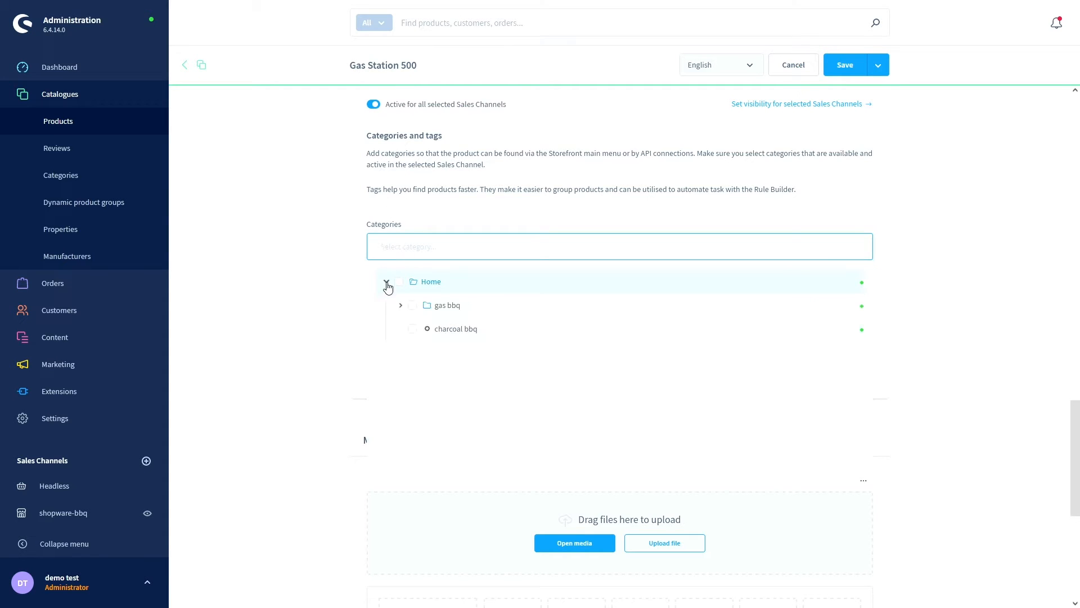
{"action": "left_click", "coordinate": [401, 307]}
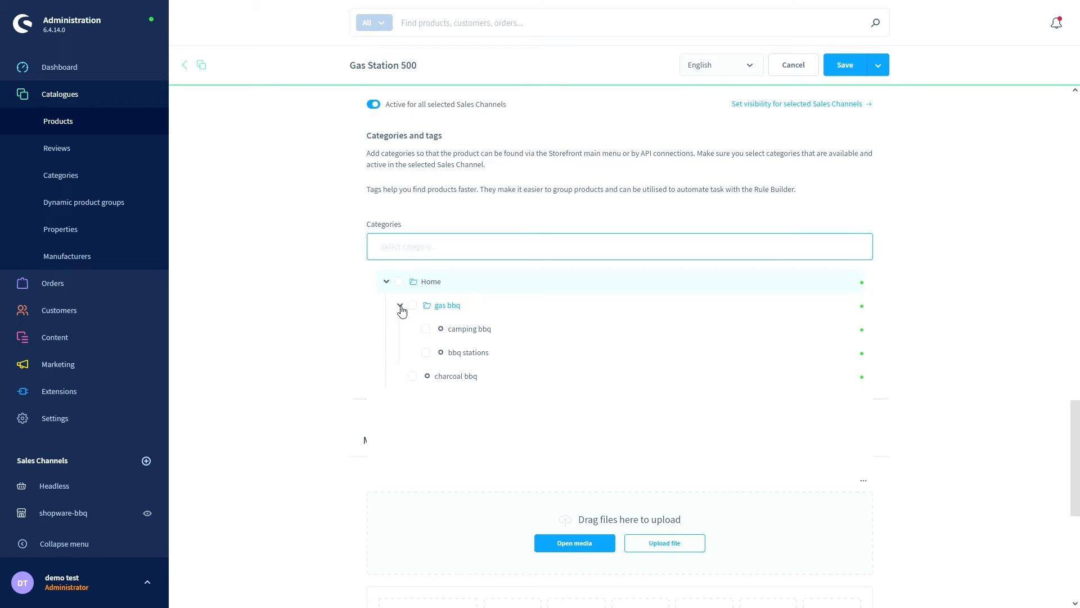
{"action": "left_click", "coordinate": [426, 353]}
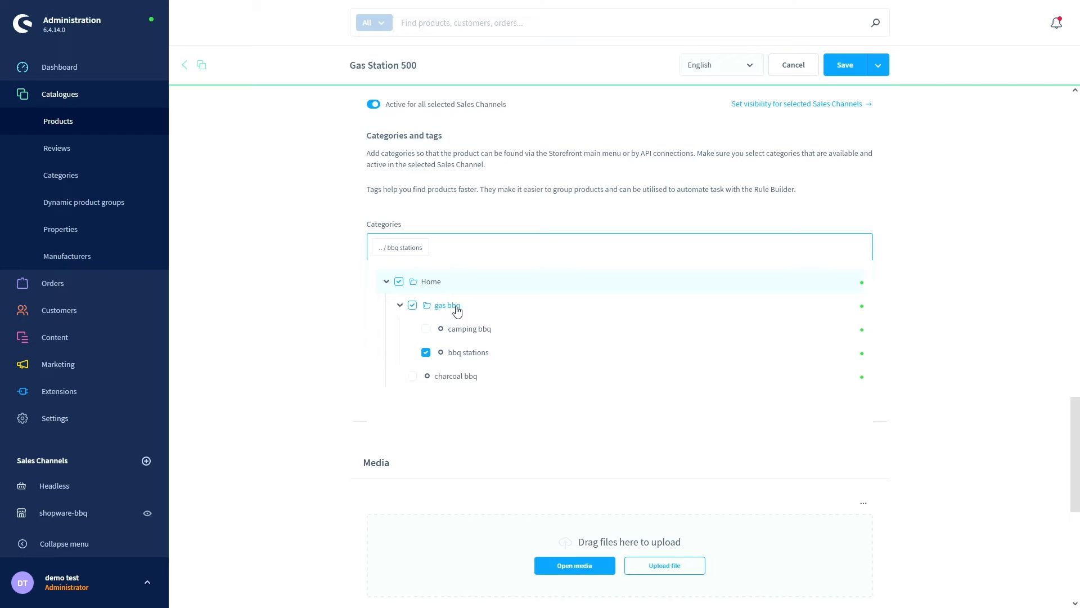
{"action": "left_click", "coordinate": [355, 305]}
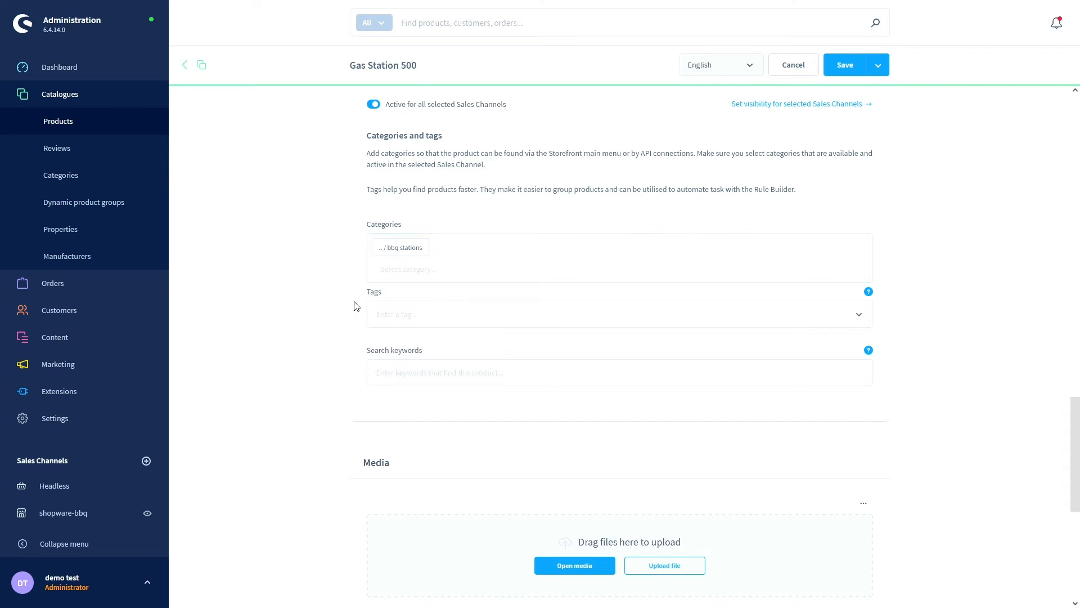
{"action": "scroll", "coordinate": [355, 305], "scroll_direction": "down", "scroll_amount": 5}
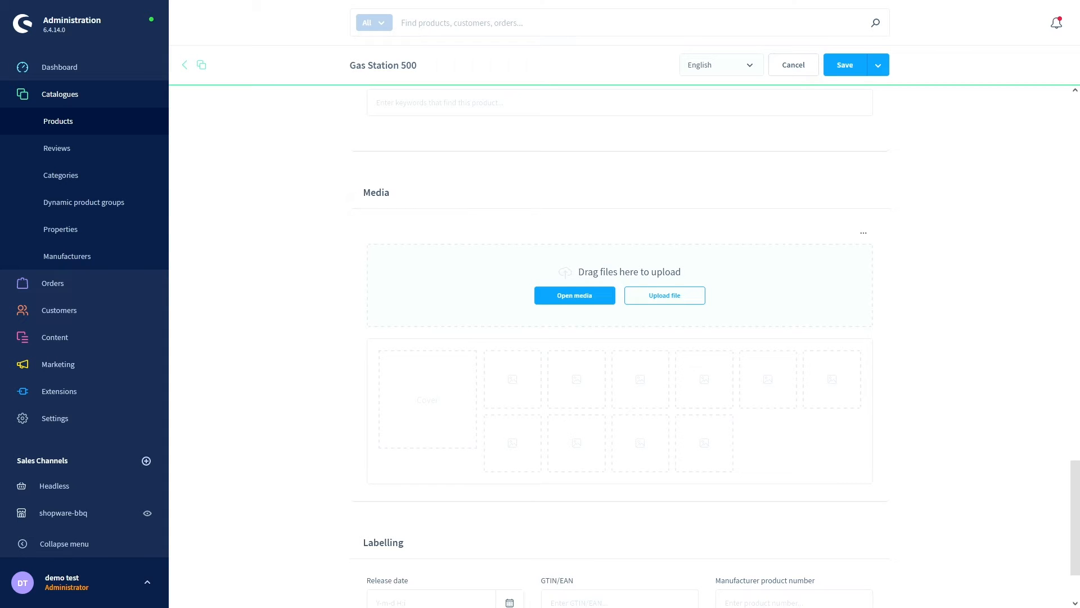
- Drag a grill photo into Media as the cover image, then save Gas Station 500
{"action": "left_click_drag", "start_coordinate": [363, 156], "coordinate": [443, 275]}
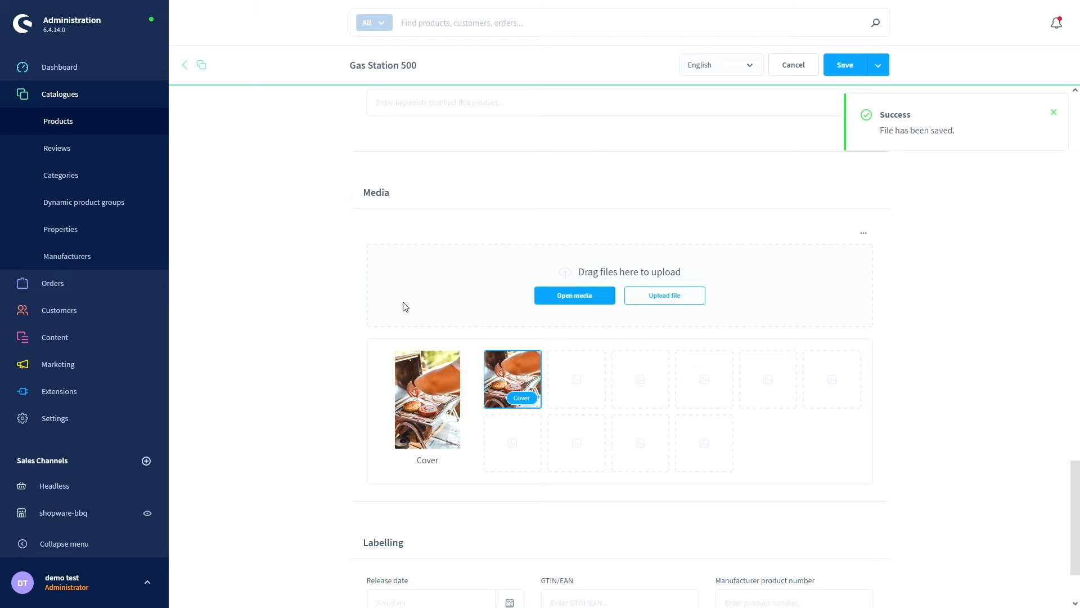
{"action": "left_click", "coordinate": [1054, 113]}
{"action": "scroll", "coordinate": [392, 247], "scroll_direction": "down", "scroll_amount": 1}
{"action": "scroll", "coordinate": [392, 247], "scroll_direction": "down", "scroll_amount": 1}
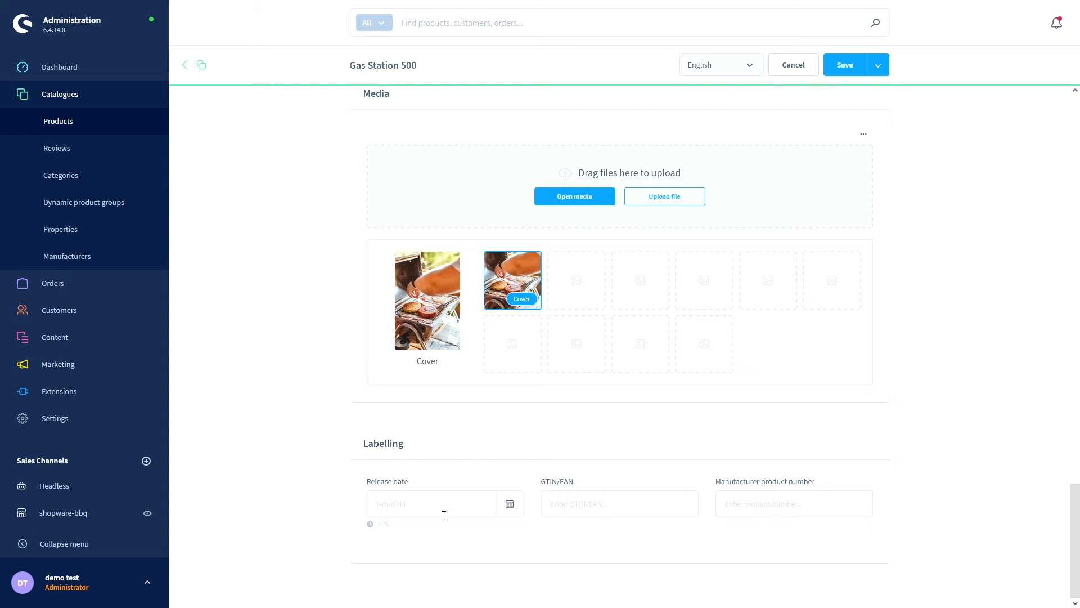
{"action": "scroll", "coordinate": [509, 544], "scroll_direction": "up", "scroll_amount": 20}
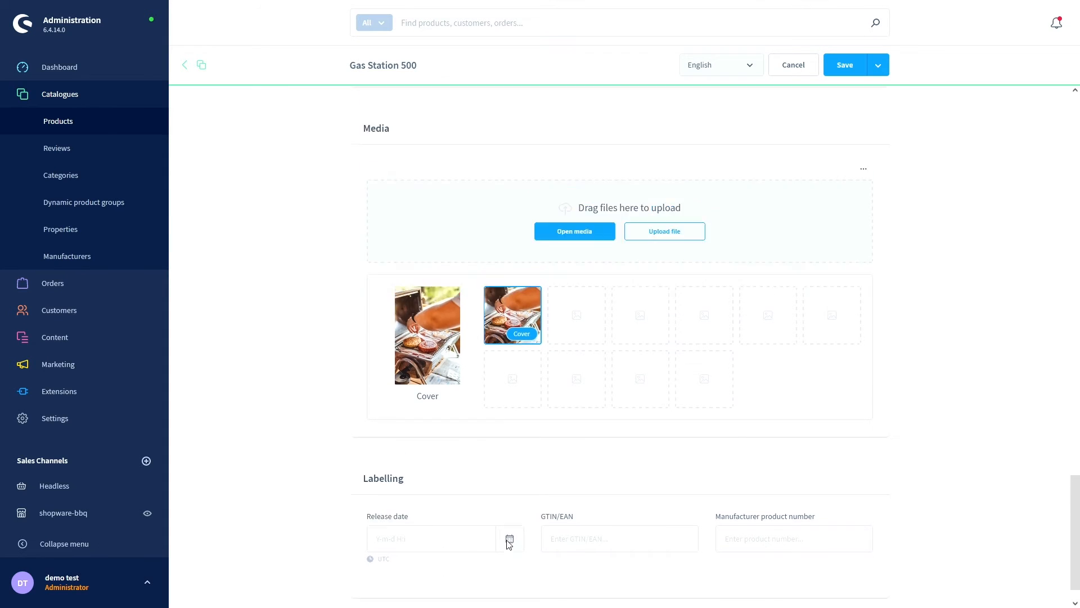
{"action": "scroll", "coordinate": [514, 548], "scroll_direction": "up", "scroll_amount": 4}
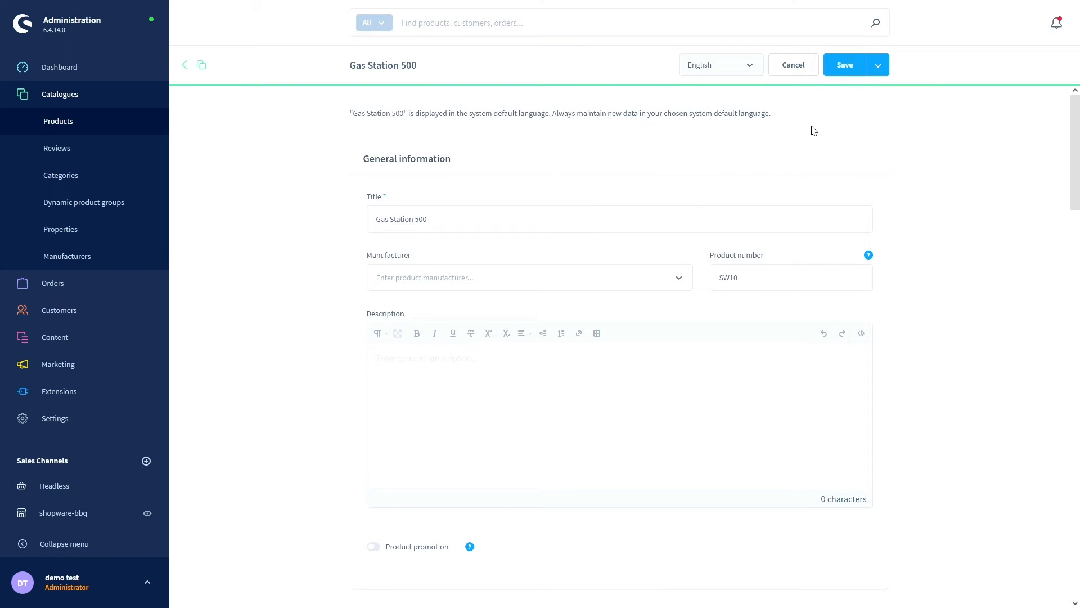
{"action": "left_click", "coordinate": [853, 73]}
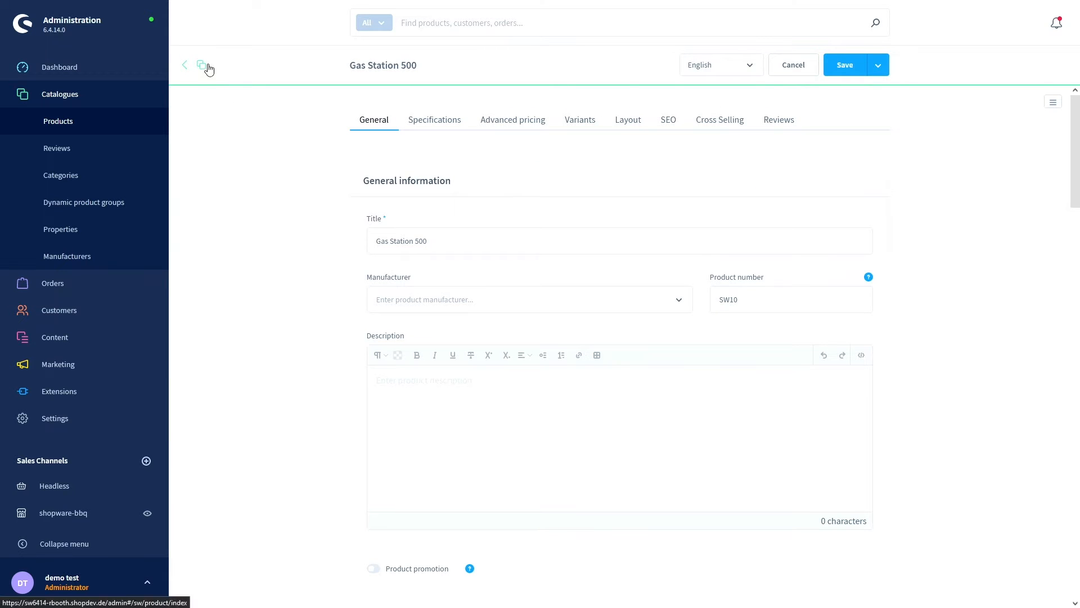
- Return to the Products overview, now listing Gas Station 500 (SW10)
{"action": "left_click", "coordinate": [185, 64]}
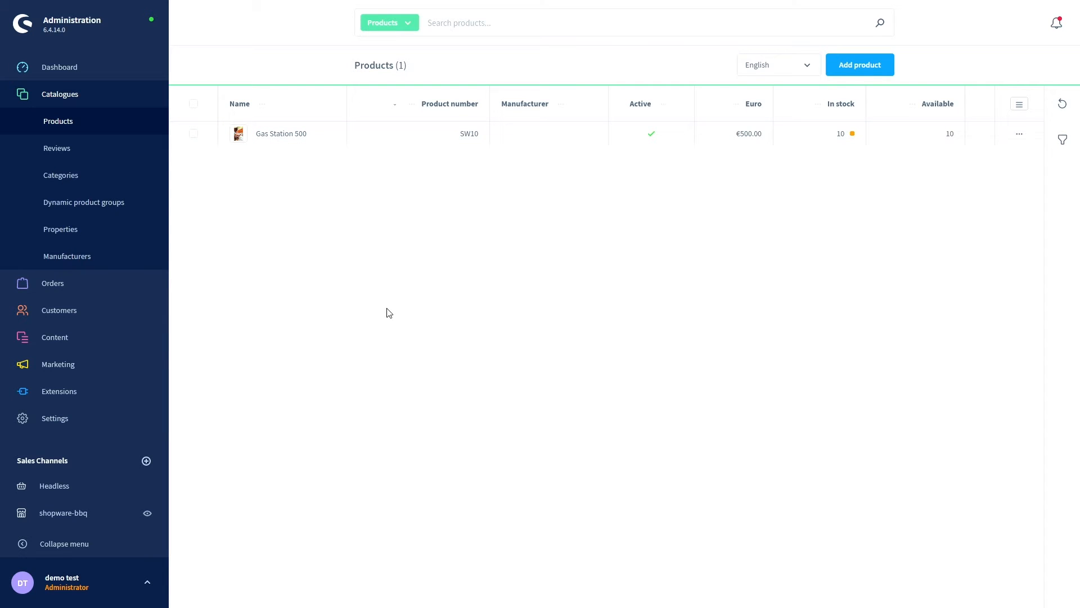
- Check the bbq stations category's Products tab for Gas Station 500, then switch to the storefront
{"action": "left_click", "coordinate": [62, 176]}
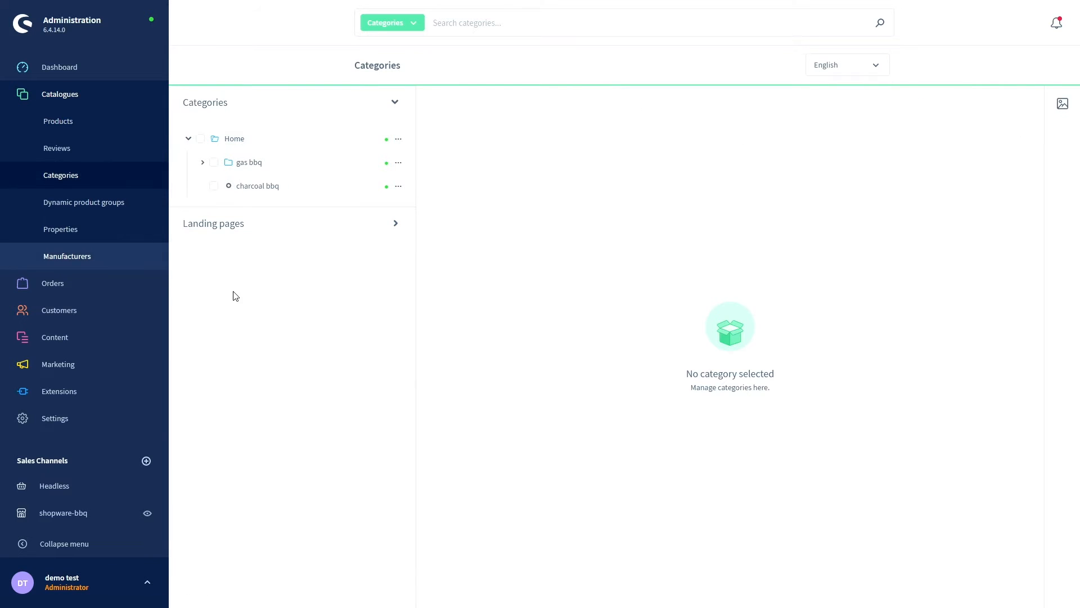
{"action": "left_click", "coordinate": [202, 163]}
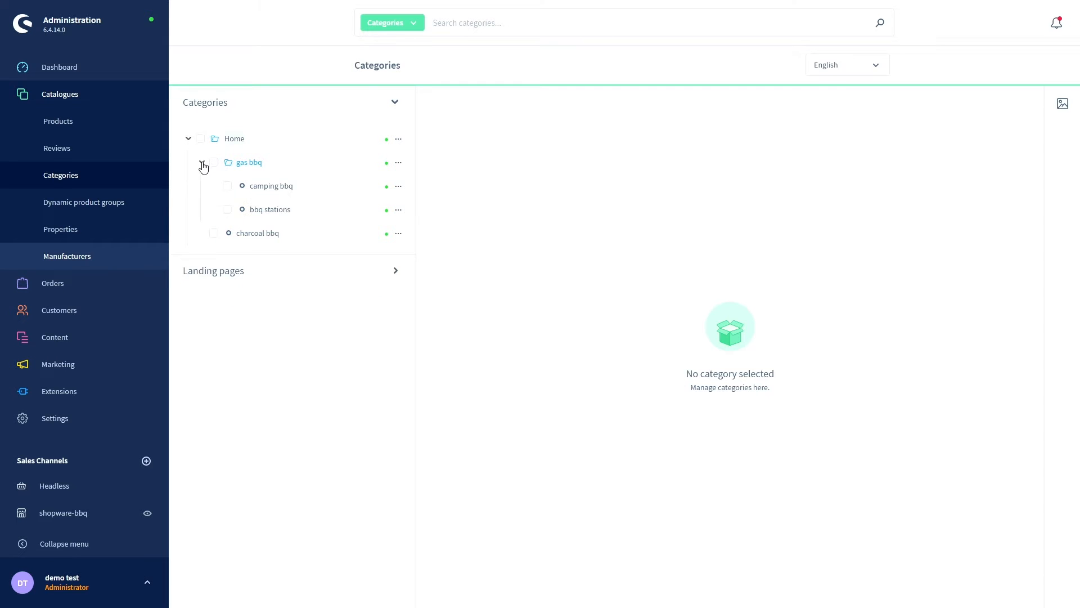
{"action": "left_click", "coordinate": [274, 216]}
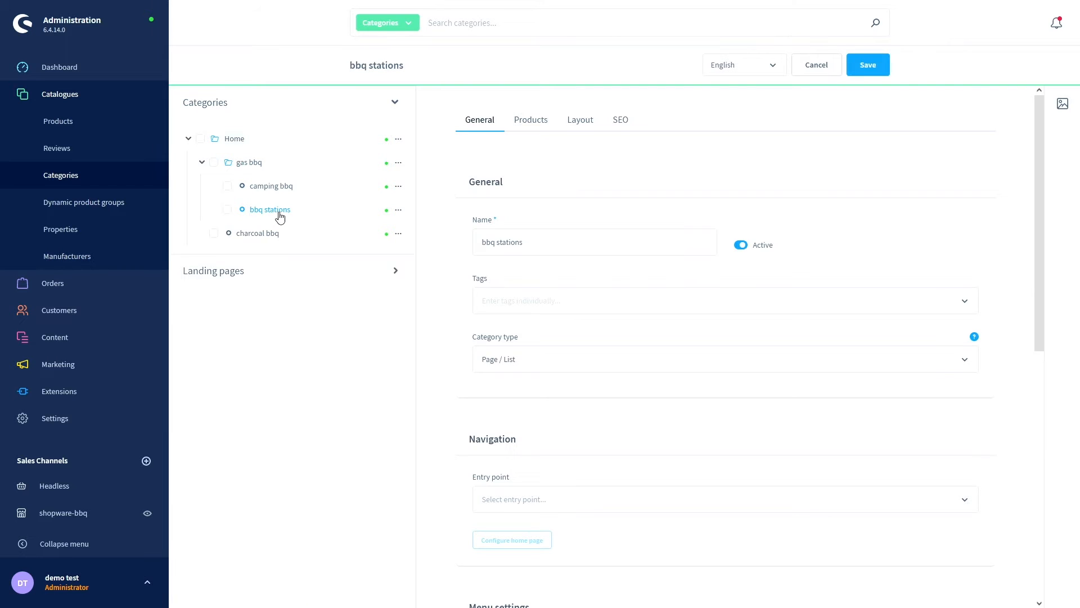
{"action": "left_click", "coordinate": [533, 121]}
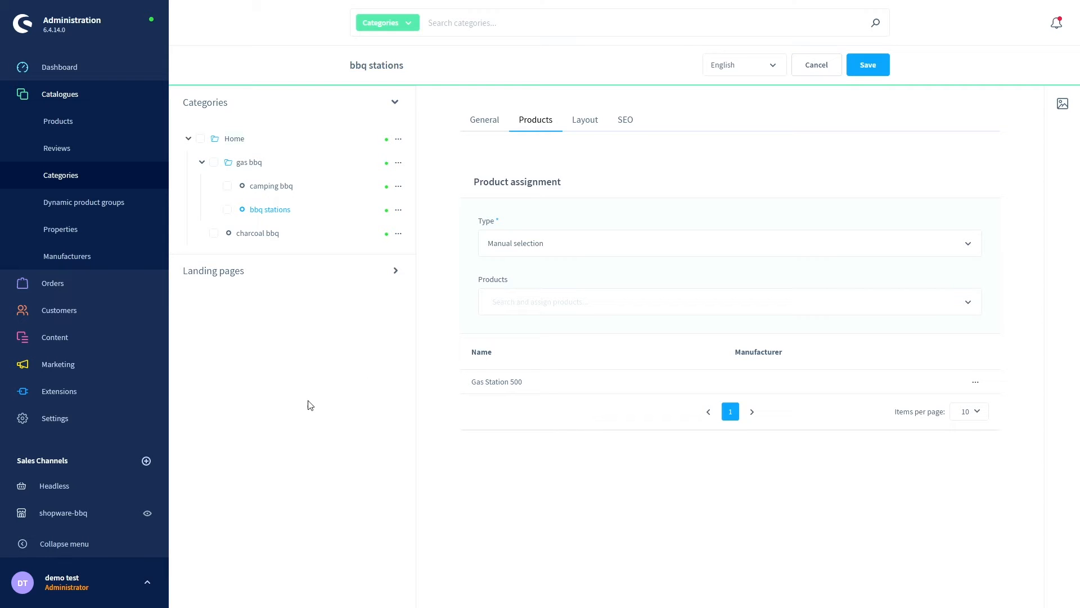
{"action": "key", "text": "ctrl+Tab"}
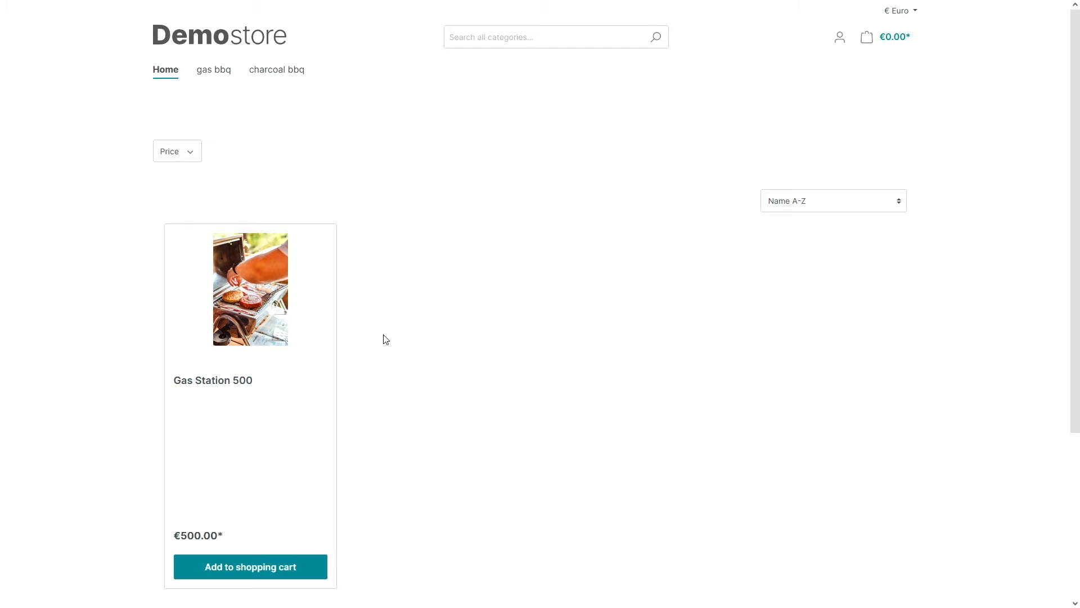
- Browse the storefront's gas bbq, camping bbq and bbq stations pages, finding Gas Station 500 in bbq stations
{"action": "scroll", "coordinate": [387, 339], "scroll_direction": "down", "scroll_amount": 3}
{"action": "scroll", "coordinate": [402, 341], "scroll_direction": "up", "scroll_amount": 3}
{"action": "left_click", "coordinate": [214, 71]}
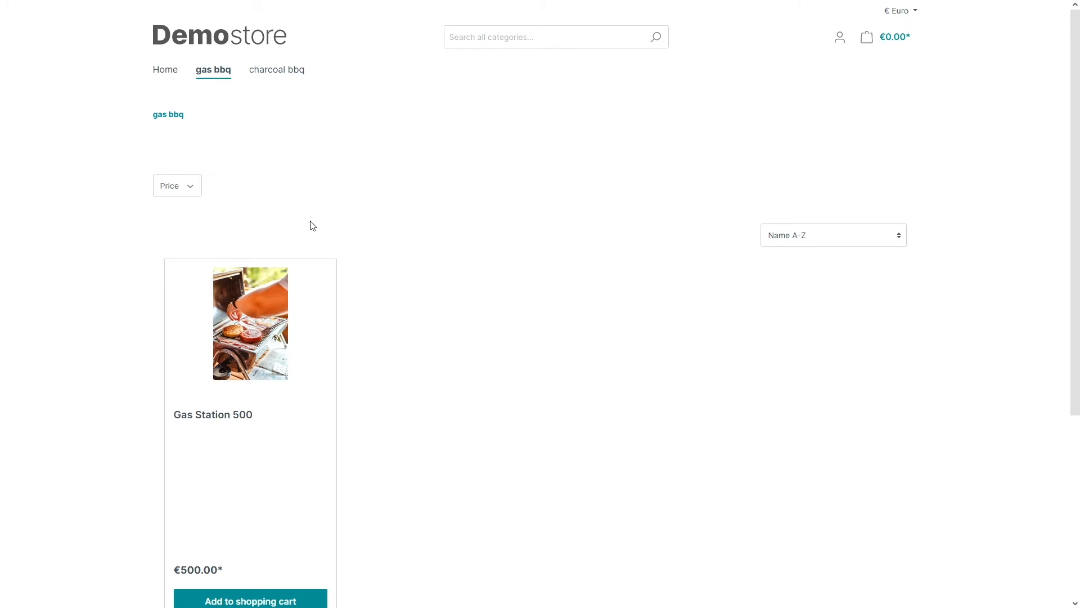
{"action": "mouse_move", "coordinate": [217, 75]}
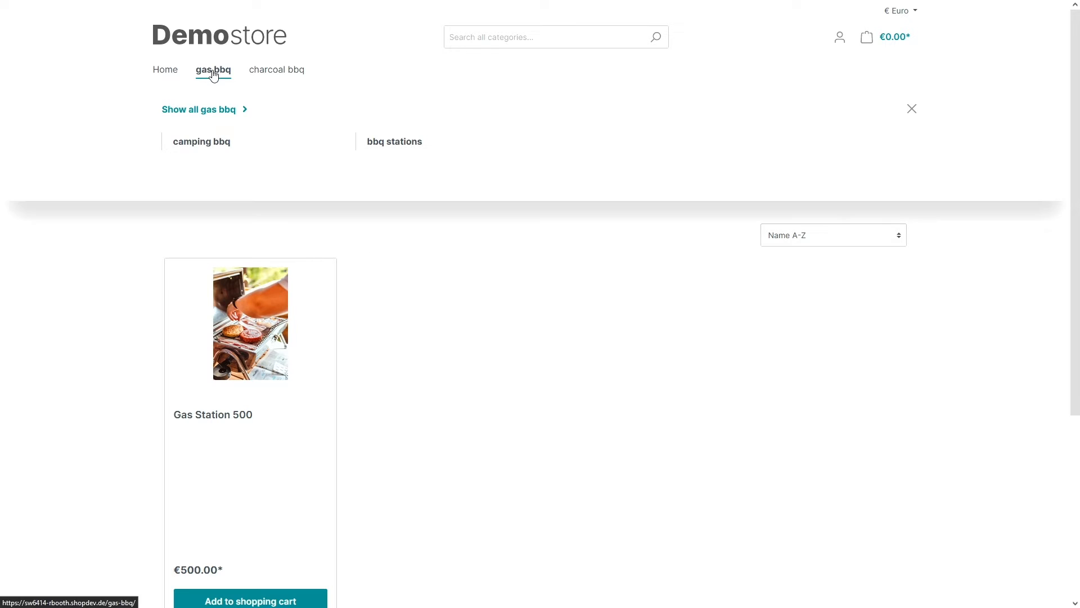
{"action": "left_click", "coordinate": [222, 147]}
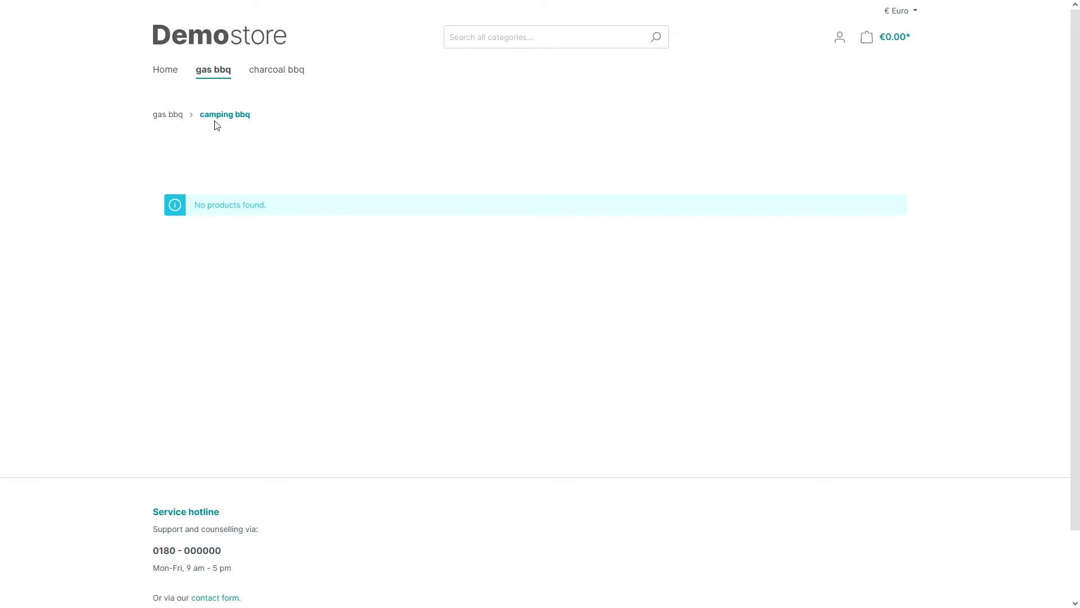
{"action": "mouse_move", "coordinate": [224, 79]}
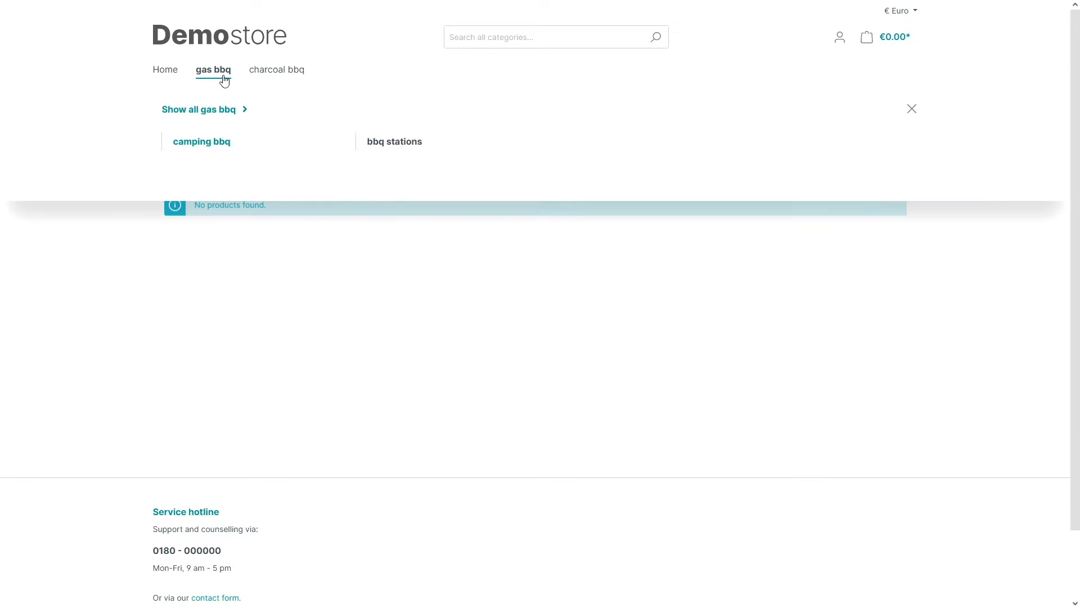
{"action": "left_click", "coordinate": [387, 145]}
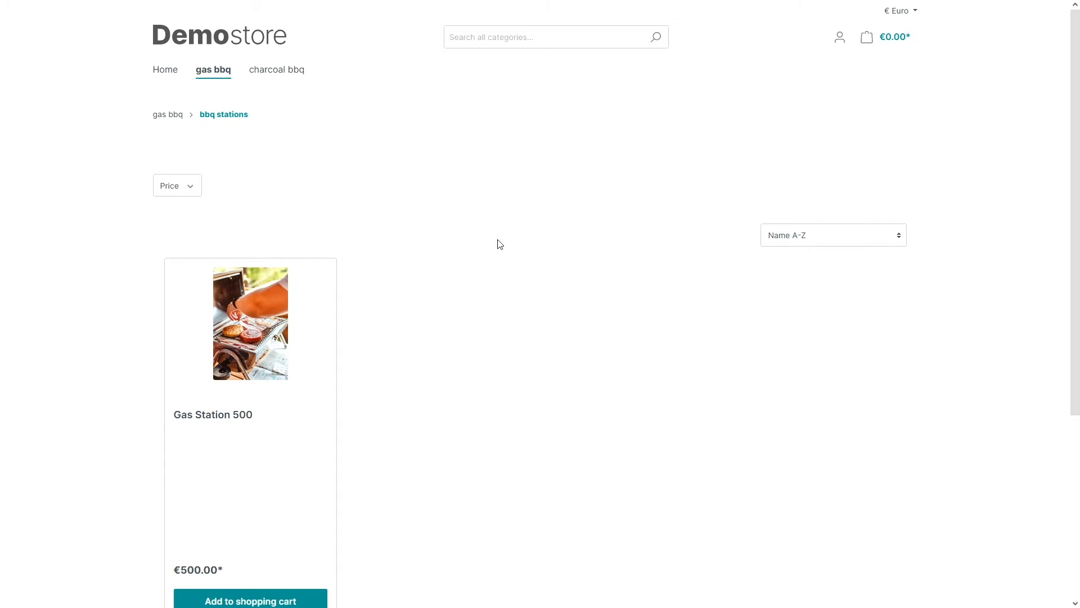
{"action": "scroll", "coordinate": [502, 240], "scroll_direction": "down", "scroll_amount": 1}
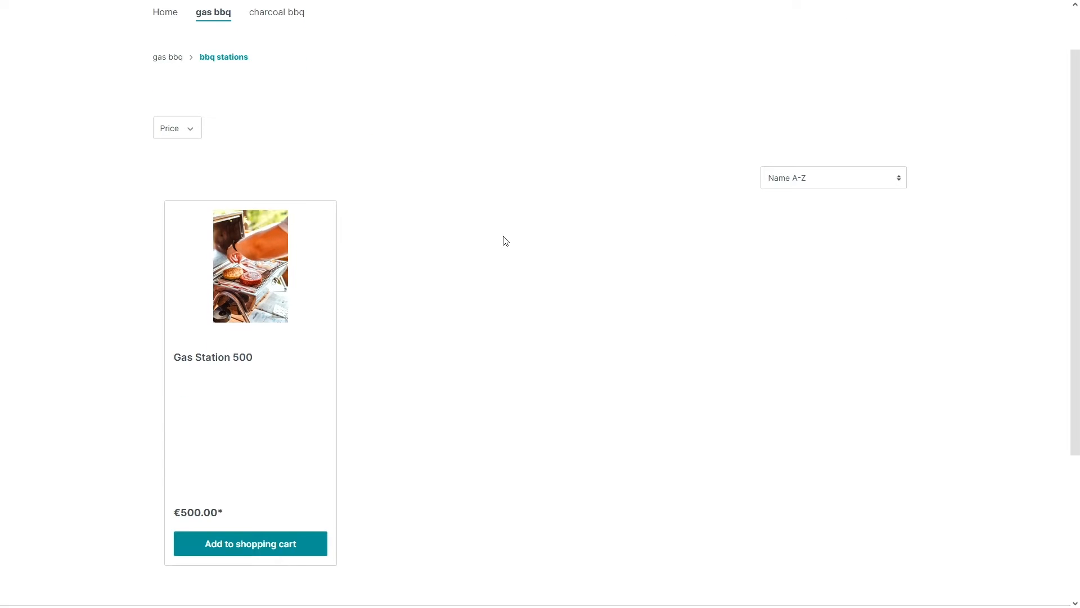
{"action": "scroll", "coordinate": [491, 261], "scroll_direction": "down", "scroll_amount": 1}
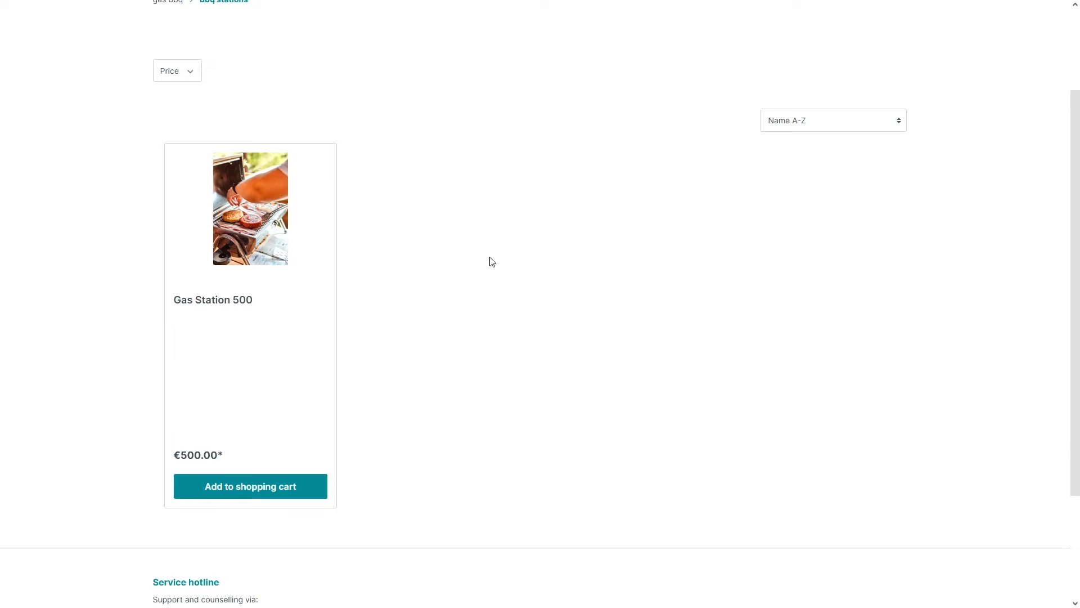
{"action": "scroll", "coordinate": [475, 258], "scroll_direction": "up", "scroll_amount": 1}
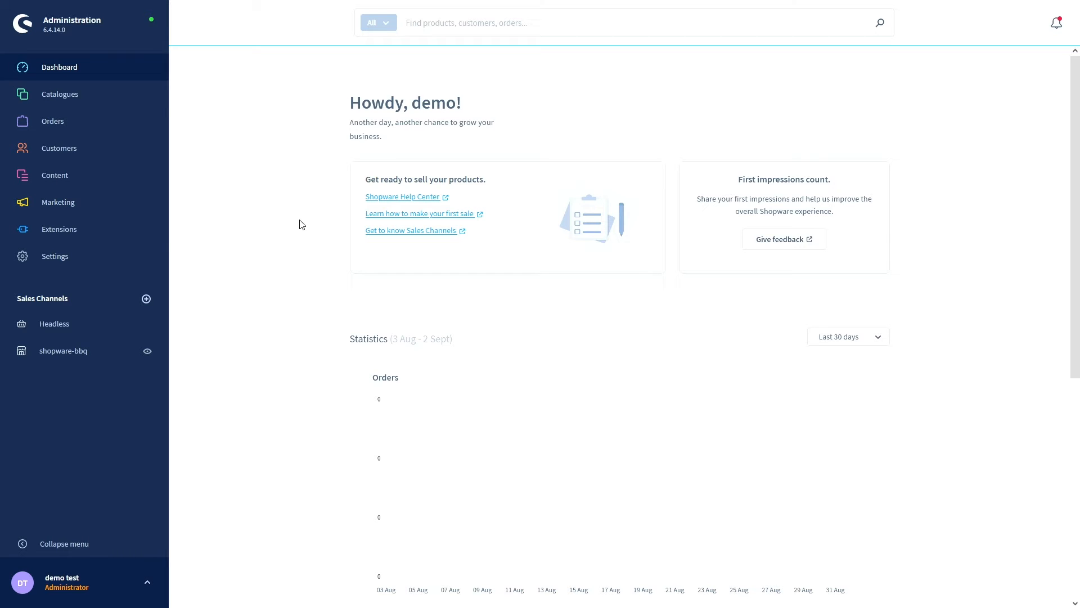
- Go to the Manufacturers list and start a new, blank manufacturer entry
{"action": "mouse_move", "coordinate": [101, 98]}
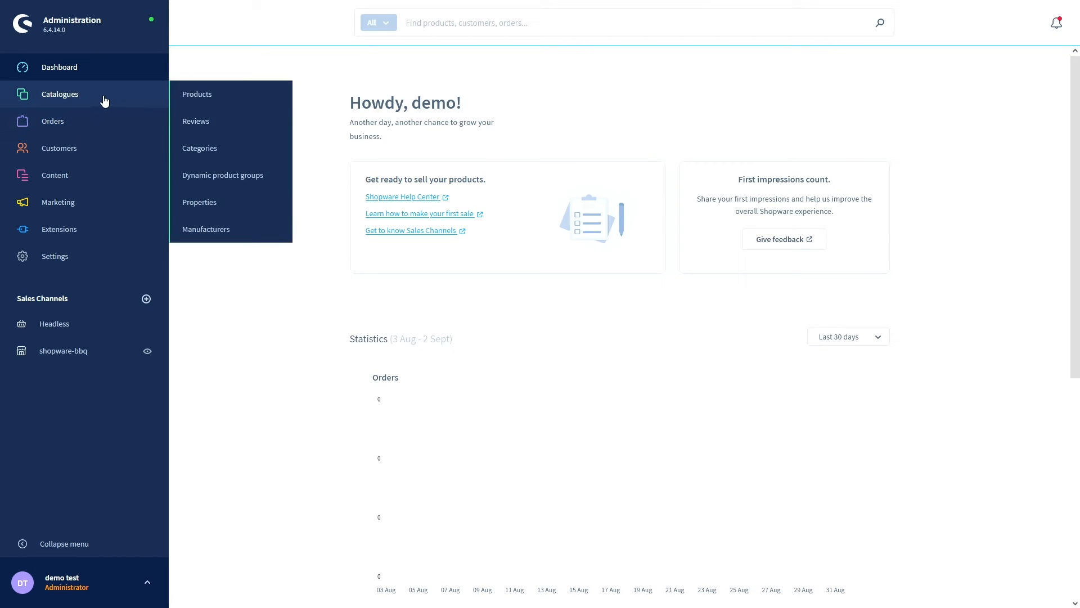
{"action": "left_click", "coordinate": [234, 229]}
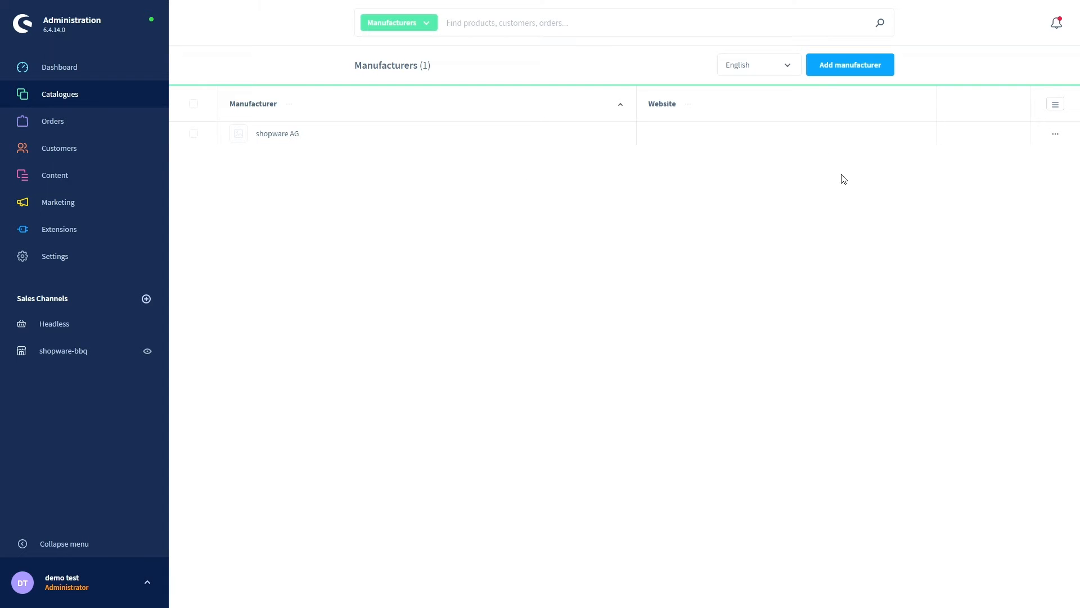
{"action": "left_click", "coordinate": [848, 66]}
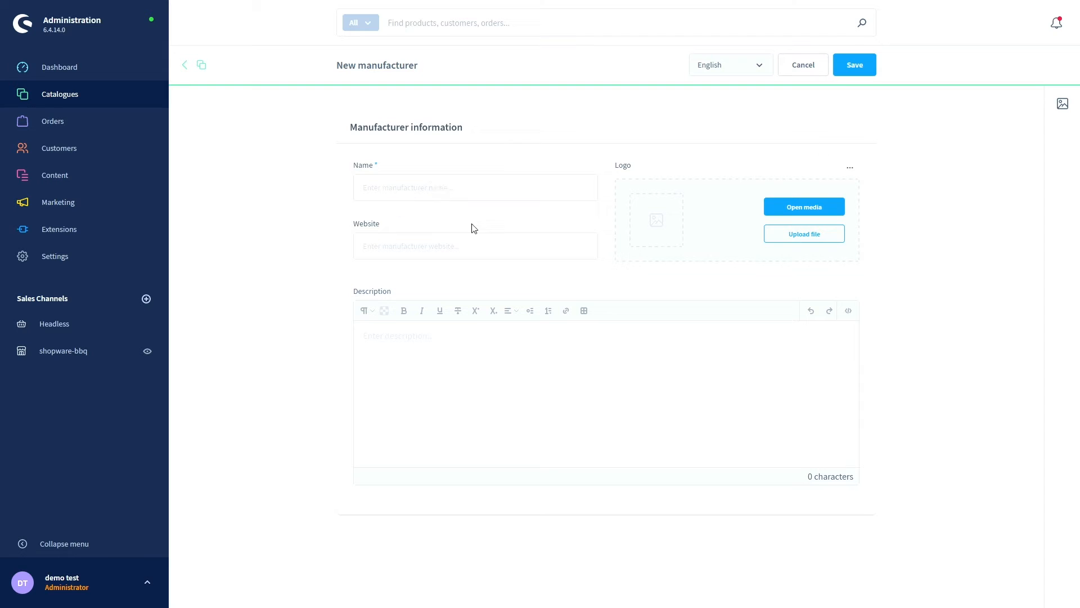
- Create manufacturer 'Bbq-Test' with a barbecue photo as its logo, save it, and return to the list
{"action": "left_click", "coordinate": [475, 194]}
{"action": "type", "text": "Bbq"}
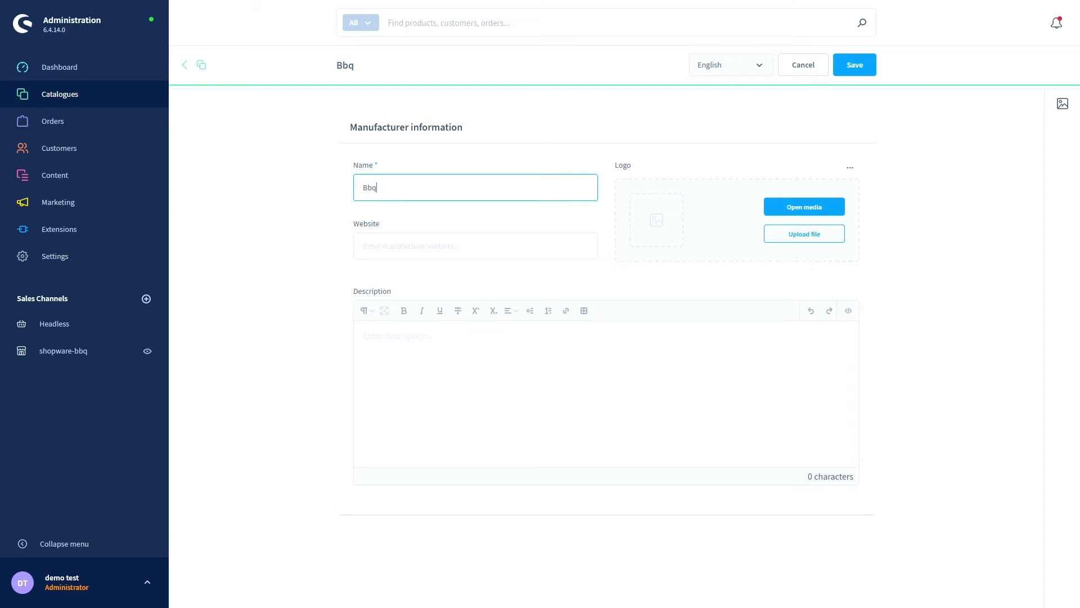
{"action": "type", "text": "-Test"}
{"action": "left_click", "coordinate": [476, 276]}
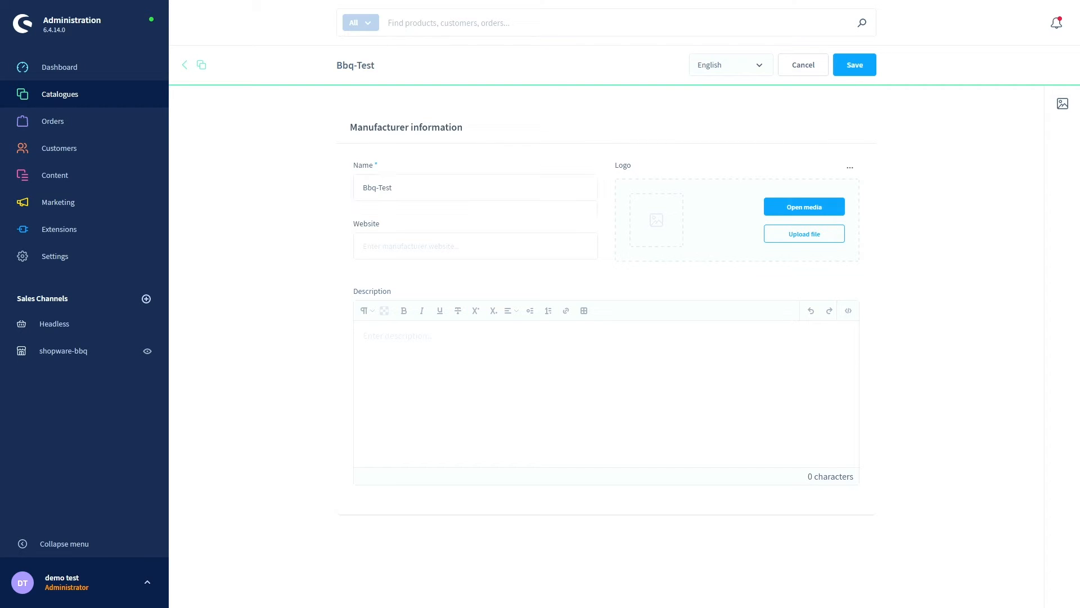
{"action": "left_click_drag", "start_coordinate": [266, 250], "coordinate": [670, 215]}
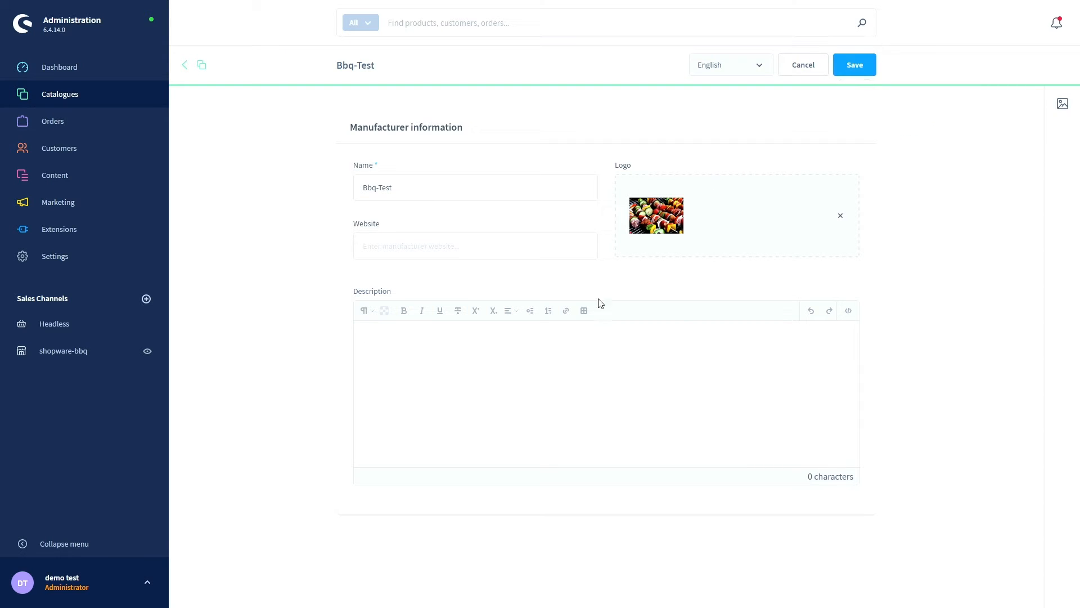
{"action": "left_click", "coordinate": [574, 367]}
{"action": "left_click", "coordinate": [857, 65]}
{"action": "left_click", "coordinate": [200, 69]}
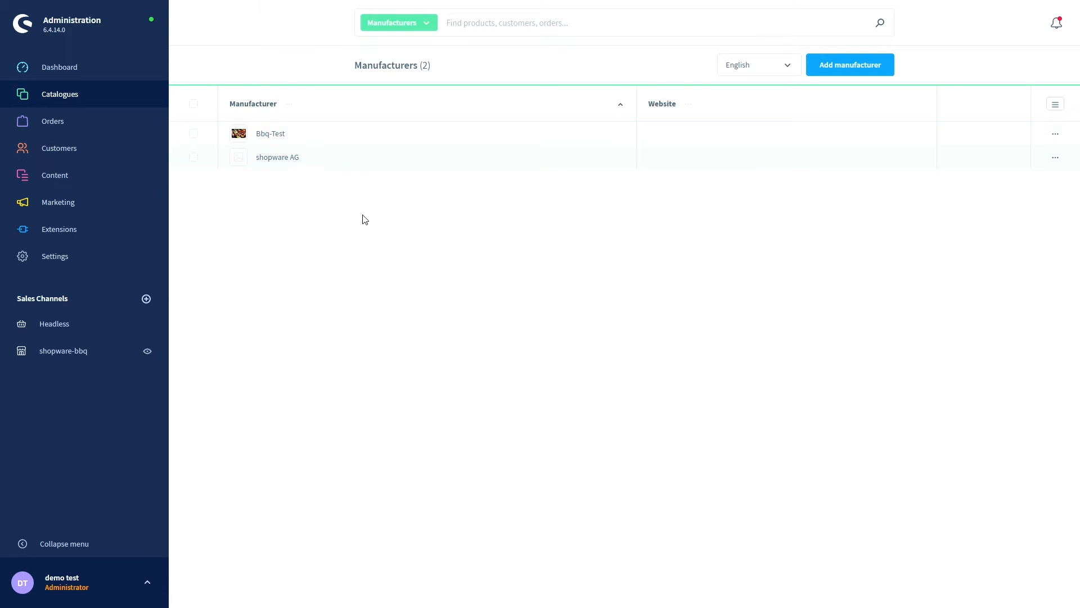
- Sort the manufacturers list by name, then by website
{"action": "left_click", "coordinate": [618, 107]}
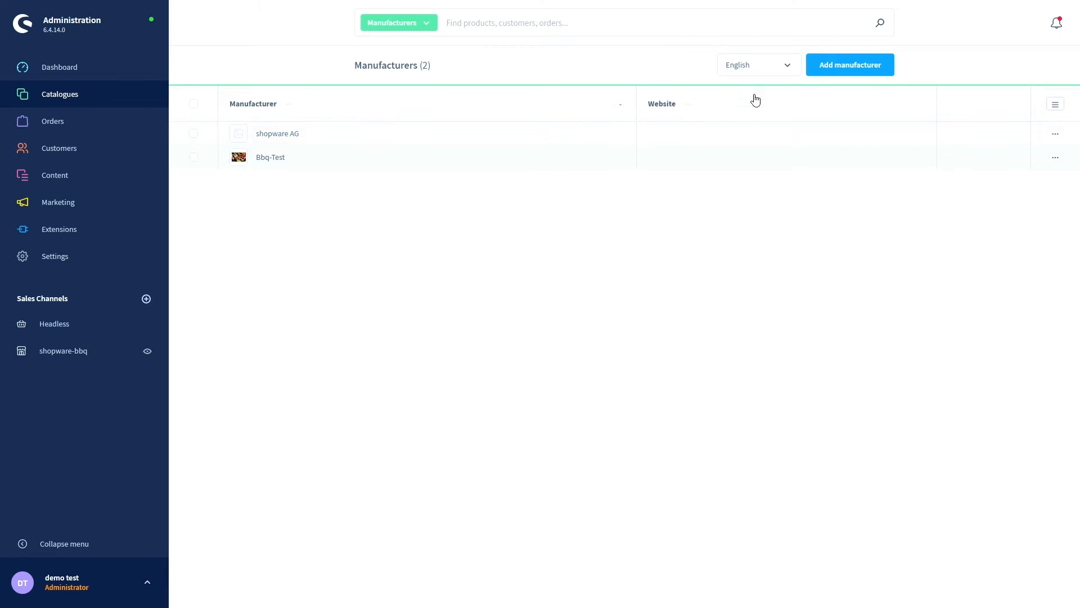
{"action": "left_click", "coordinate": [622, 106]}
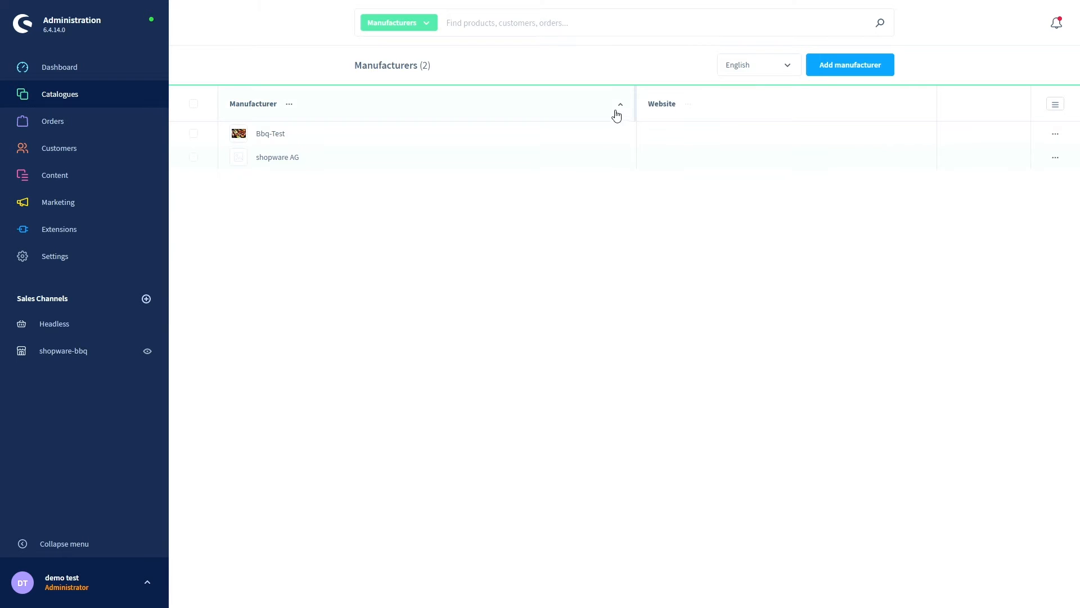
{"action": "left_click", "coordinate": [618, 110]}
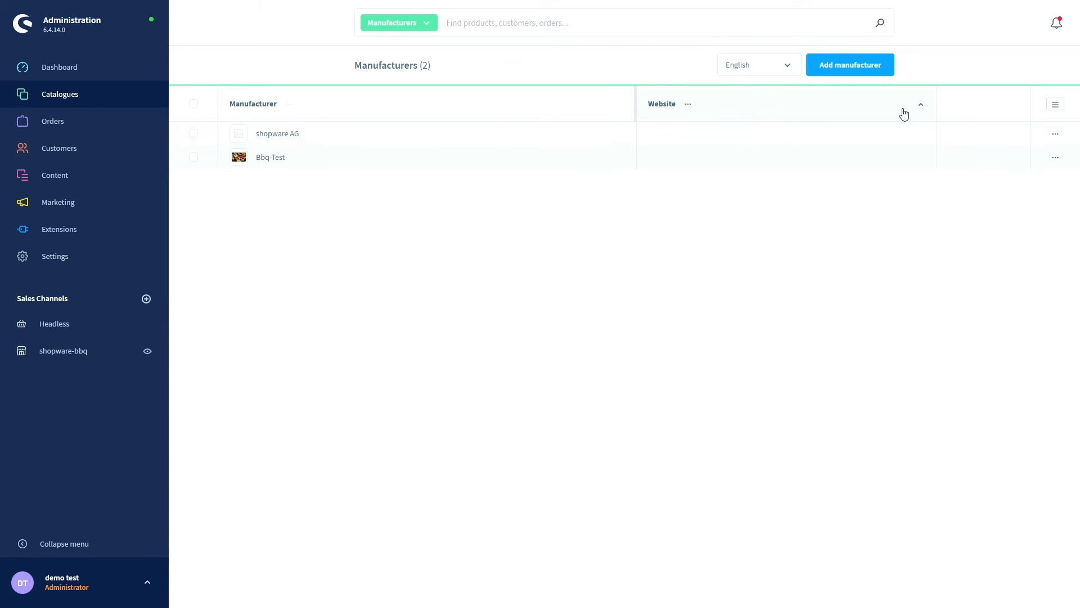
{"action": "left_click", "coordinate": [921, 105]}
- Go to the Catalogues Products list
{"action": "mouse_move", "coordinate": [73, 126]}
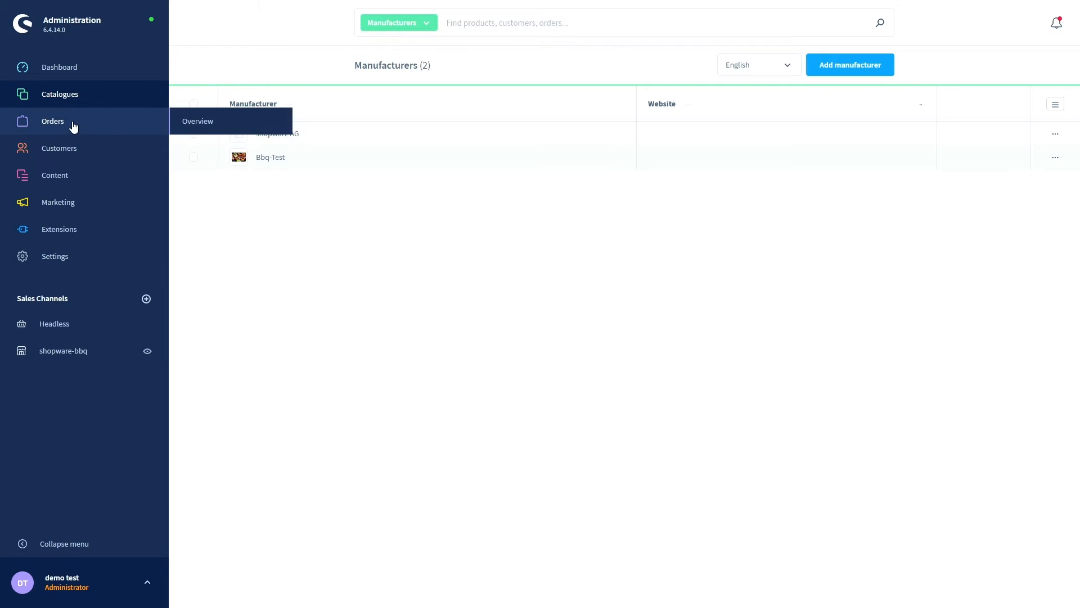
{"action": "mouse_move", "coordinate": [73, 101]}
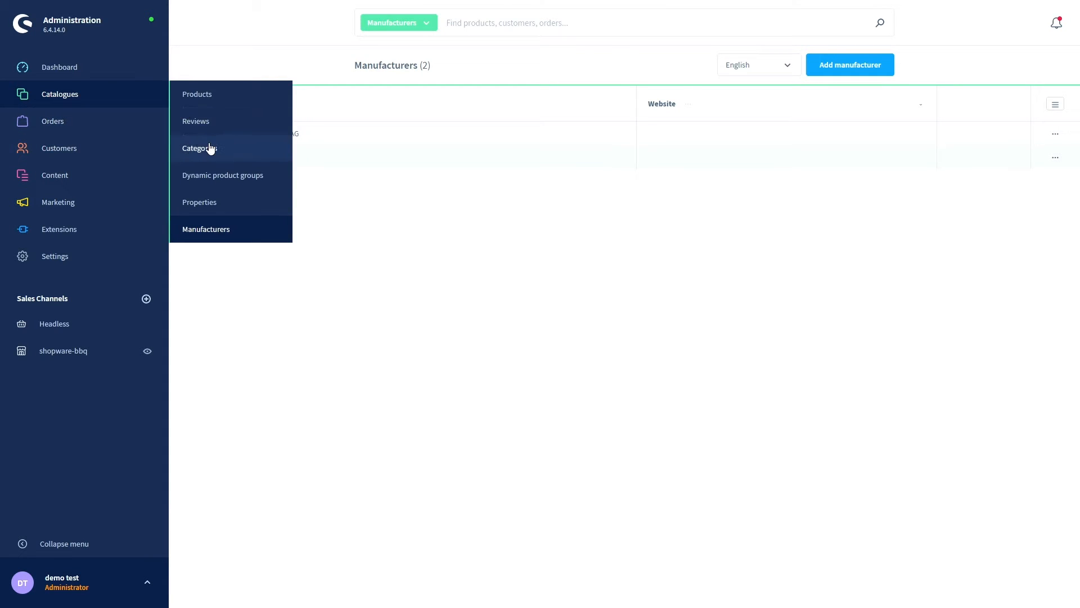
{"action": "left_click", "coordinate": [214, 95]}
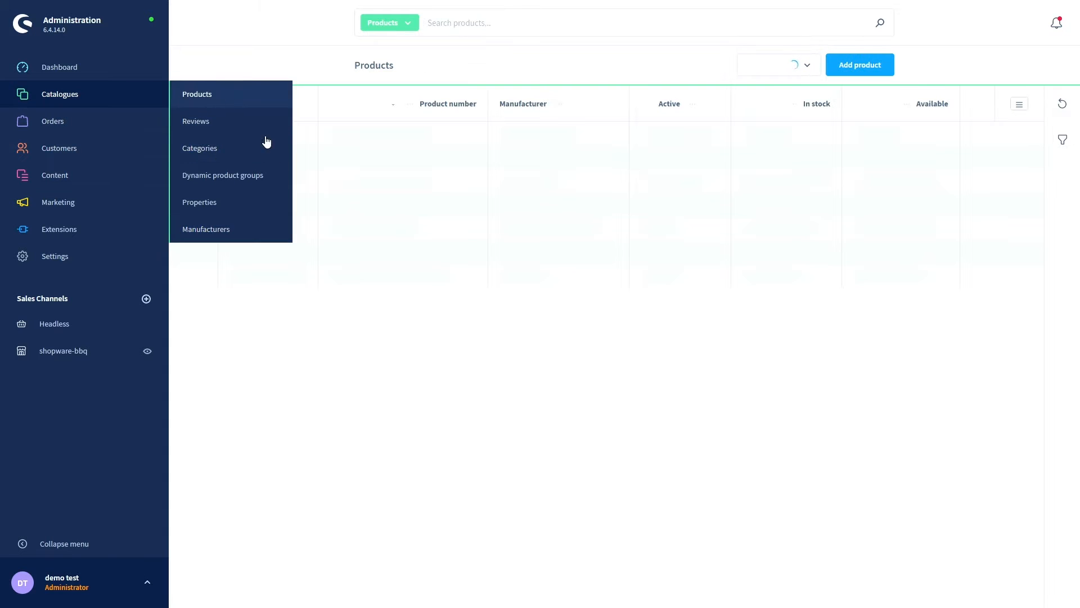
- Set Gas Station 500's manufacturer to Bbq-Test and save the product
{"action": "left_click", "coordinate": [281, 135]}
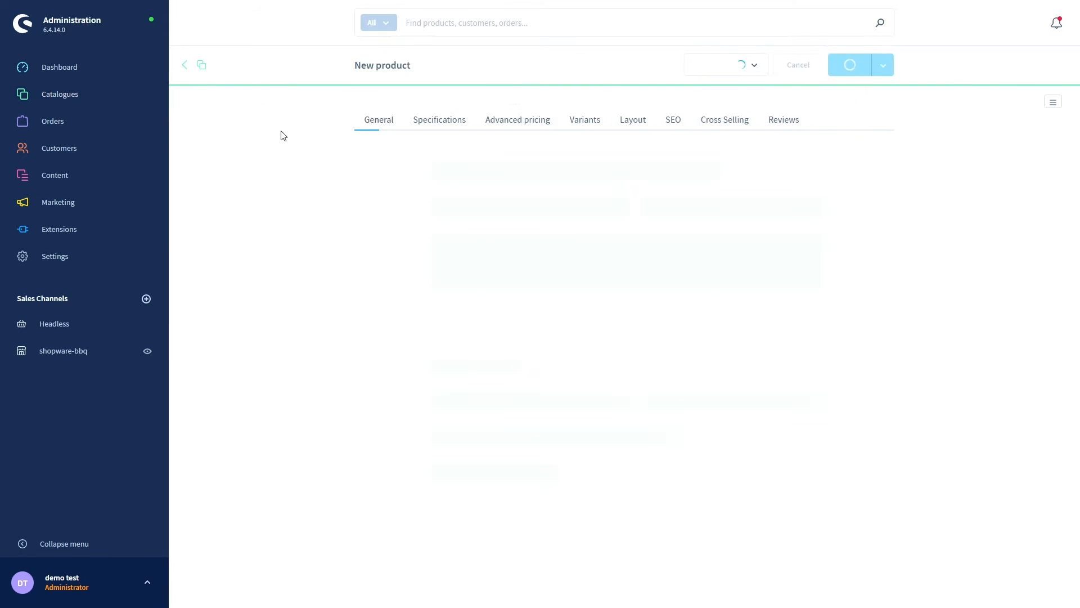
{"action": "scroll", "coordinate": [265, 251], "scroll_direction": "down", "scroll_amount": 3}
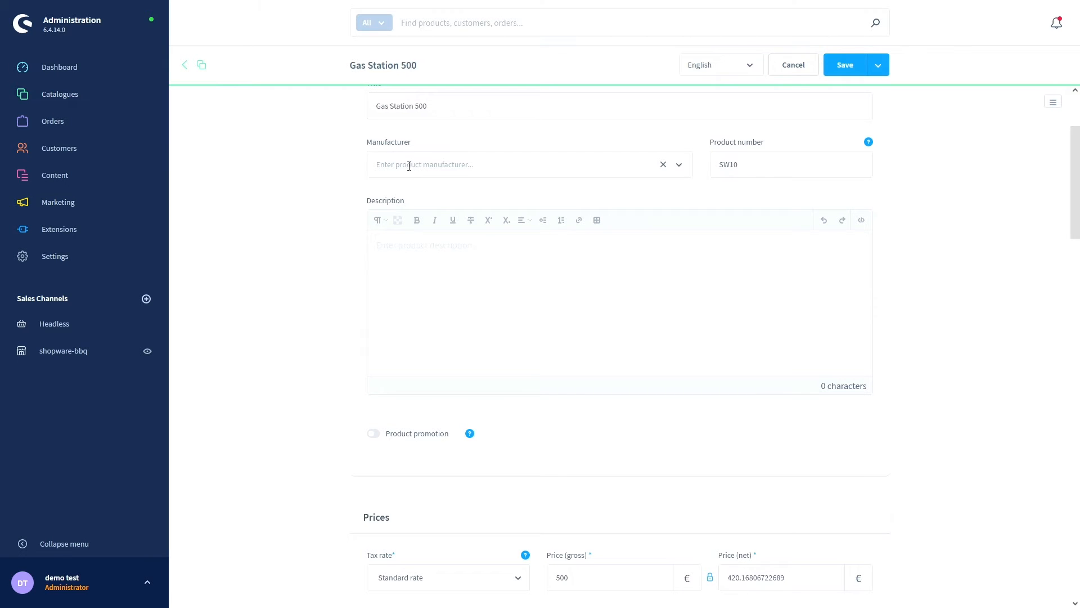
{"action": "left_click", "coordinate": [680, 165]}
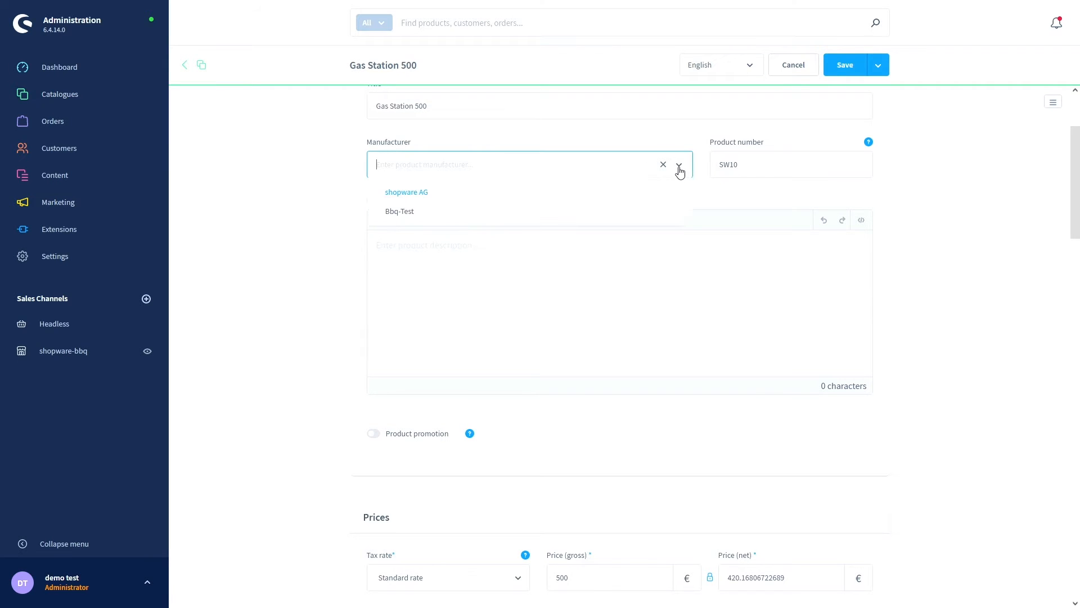
{"action": "left_click", "coordinate": [411, 213]}
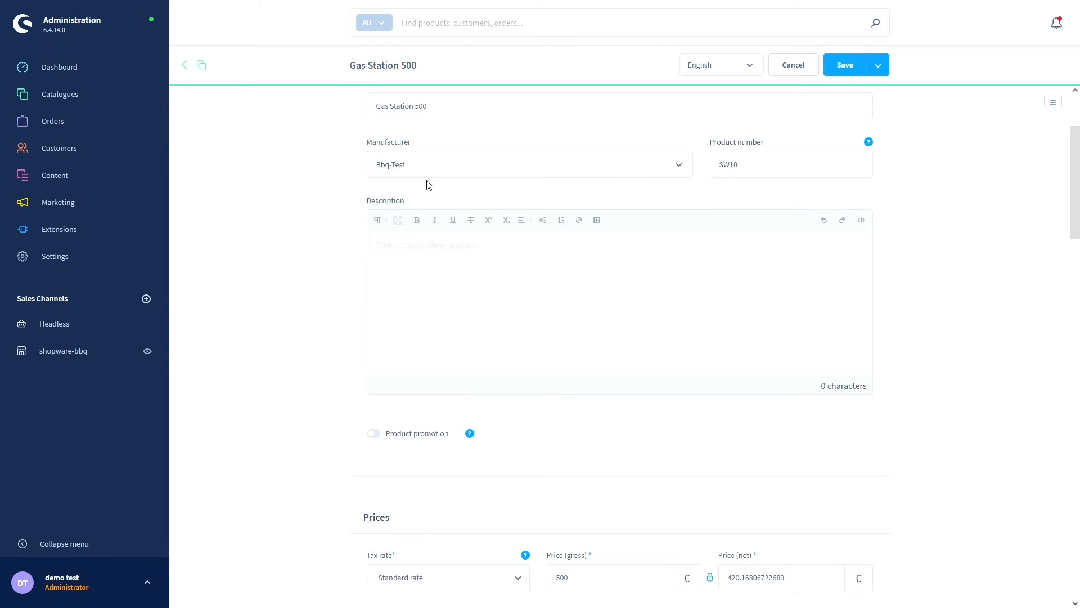
{"action": "left_click", "coordinate": [857, 73]}
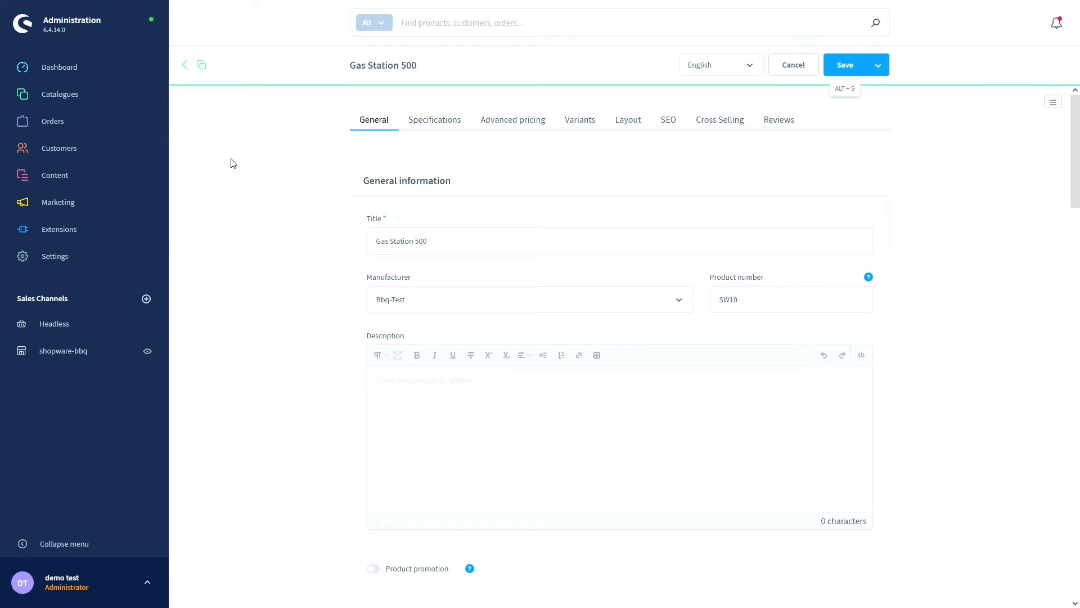
{"action": "mouse_move", "coordinate": [88, 107]}
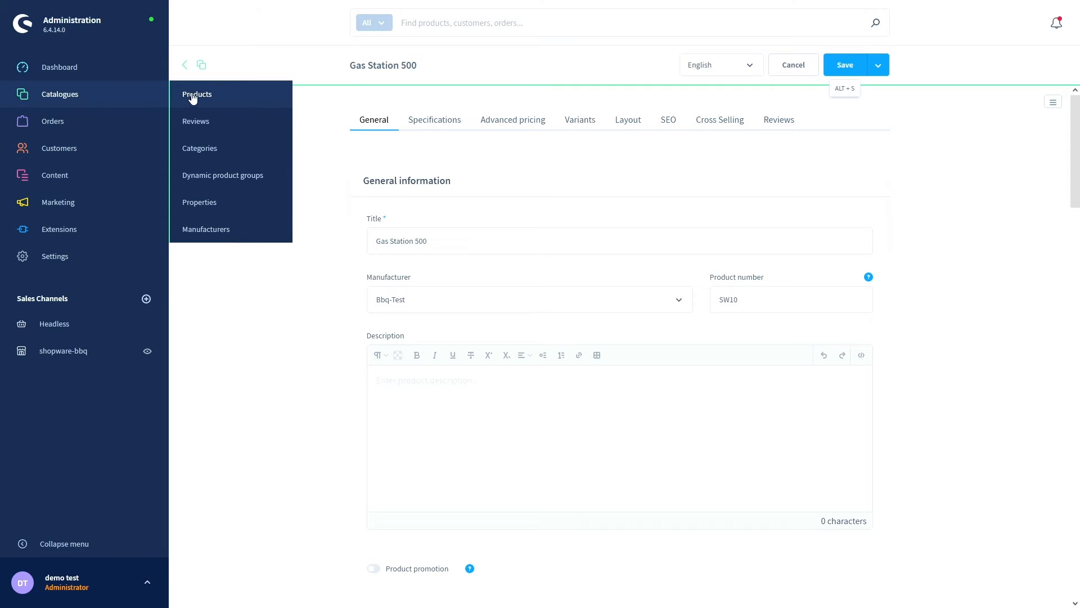
- Start a new property named 'Material' from the Properties list
{"action": "left_click", "coordinate": [219, 202]}
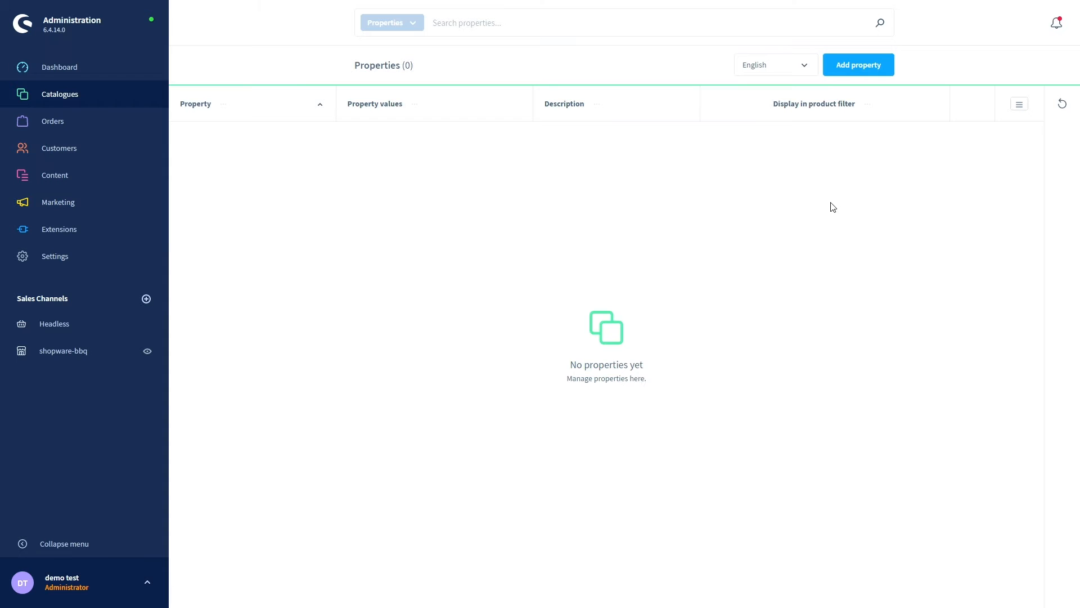
{"action": "left_click", "coordinate": [859, 72]}
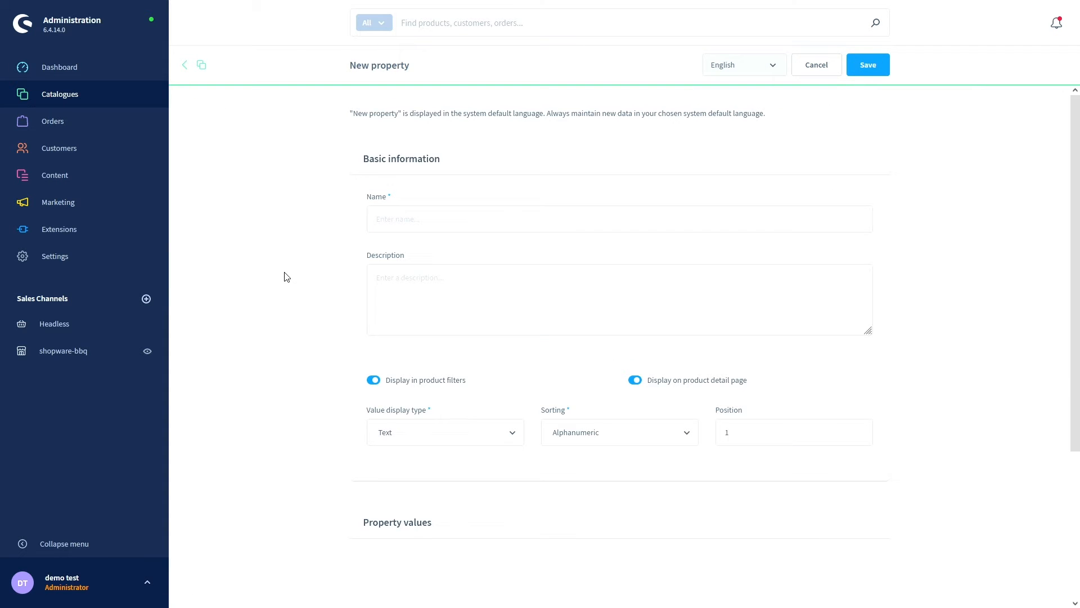
{"action": "left_click", "coordinate": [384, 222]}
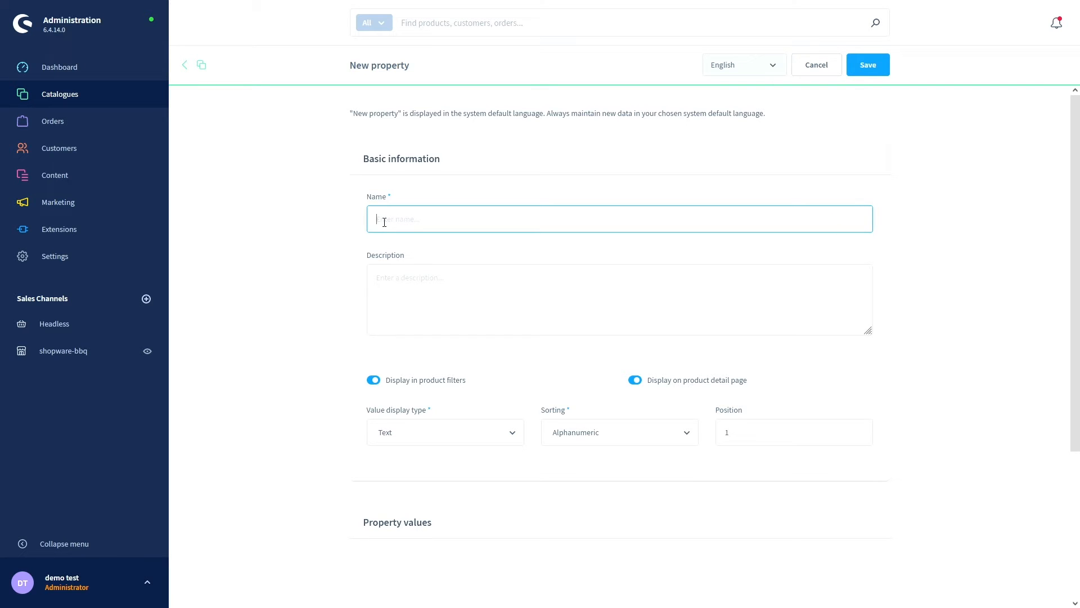
{"action": "type", "text": "Material"}
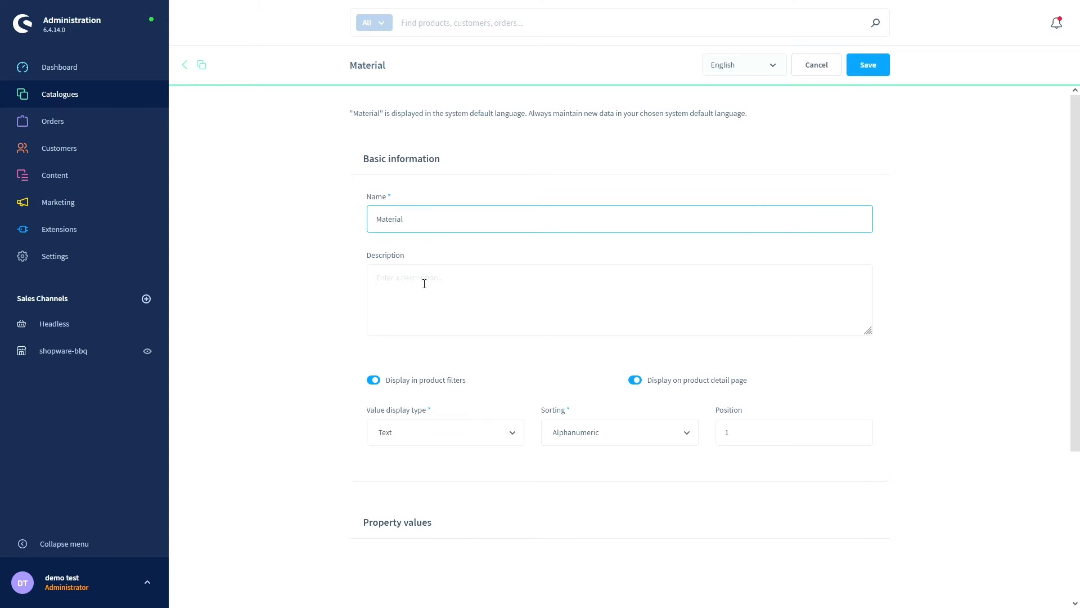
{"action": "scroll", "coordinate": [413, 289], "scroll_direction": "down", "scroll_amount": 3}
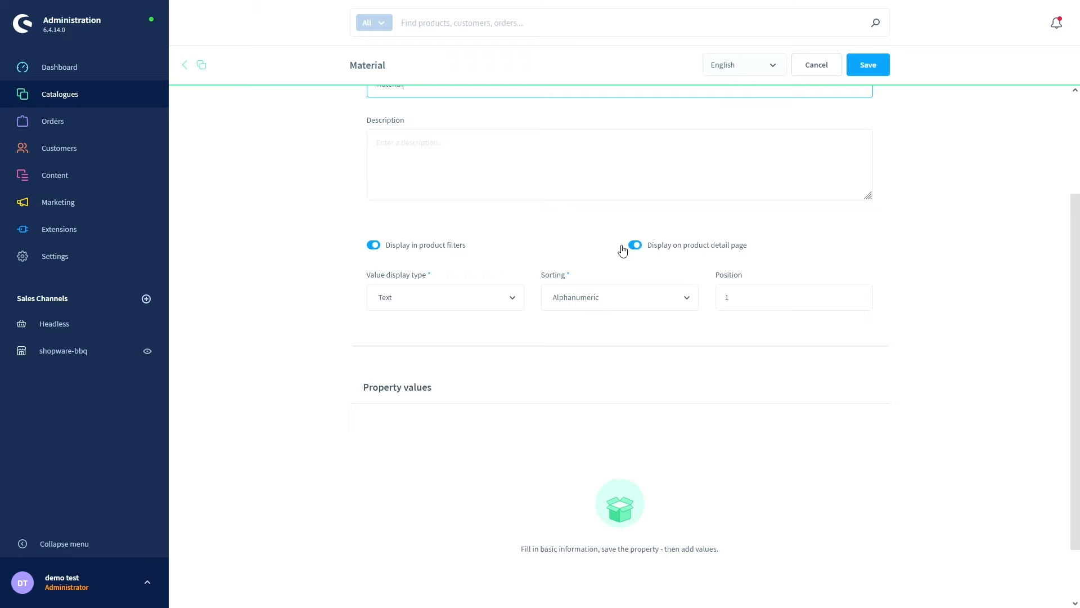
- Keep Text display type and Alphanumeric sorting, then save the Material property
{"action": "left_click", "coordinate": [517, 306]}
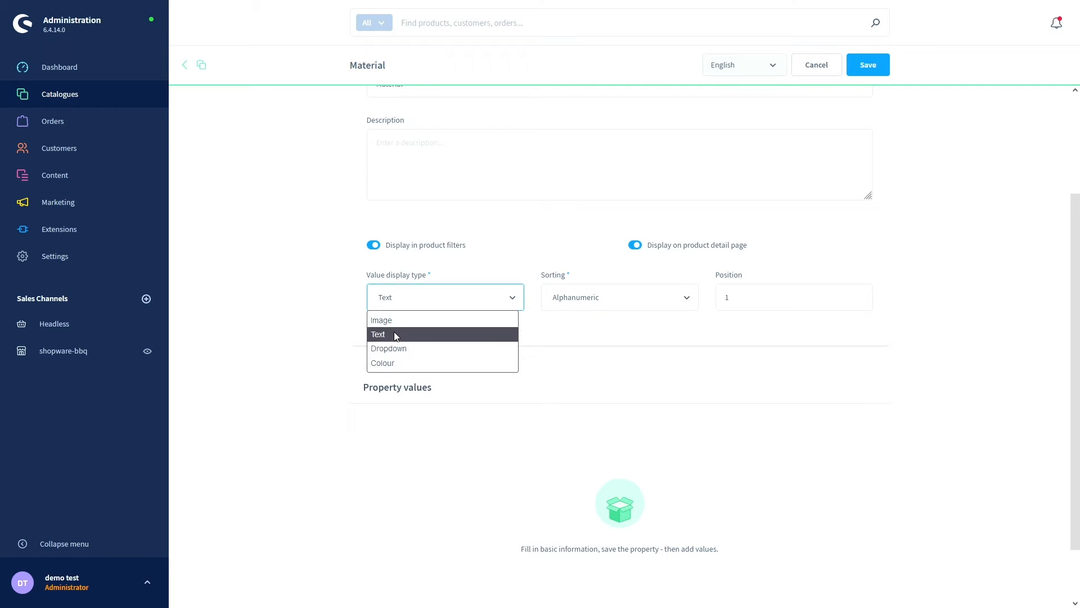
{"action": "left_click", "coordinate": [515, 299]}
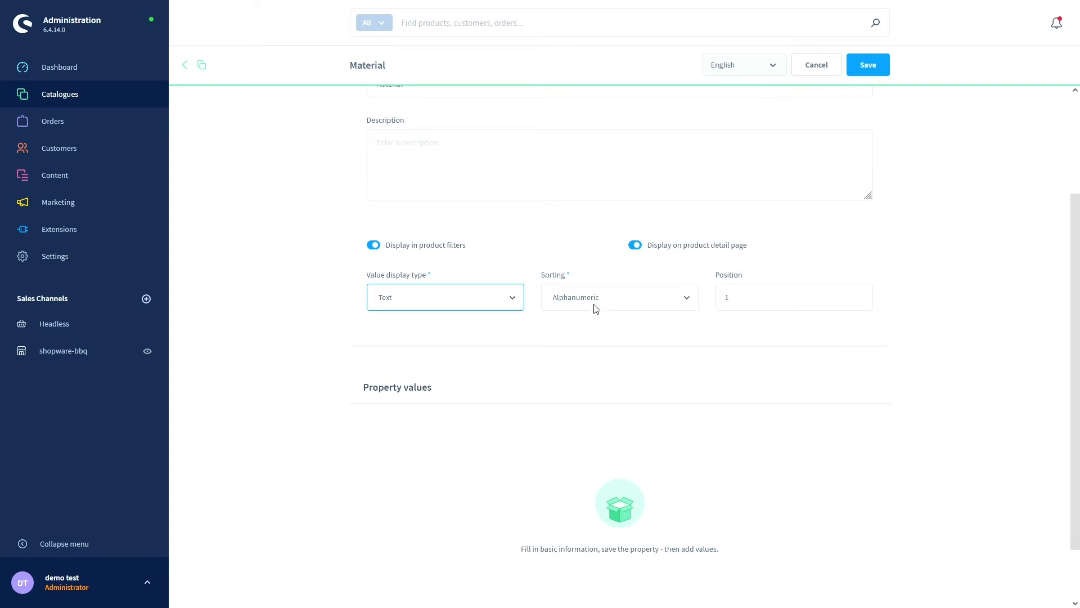
{"action": "left_click", "coordinate": [686, 301]}
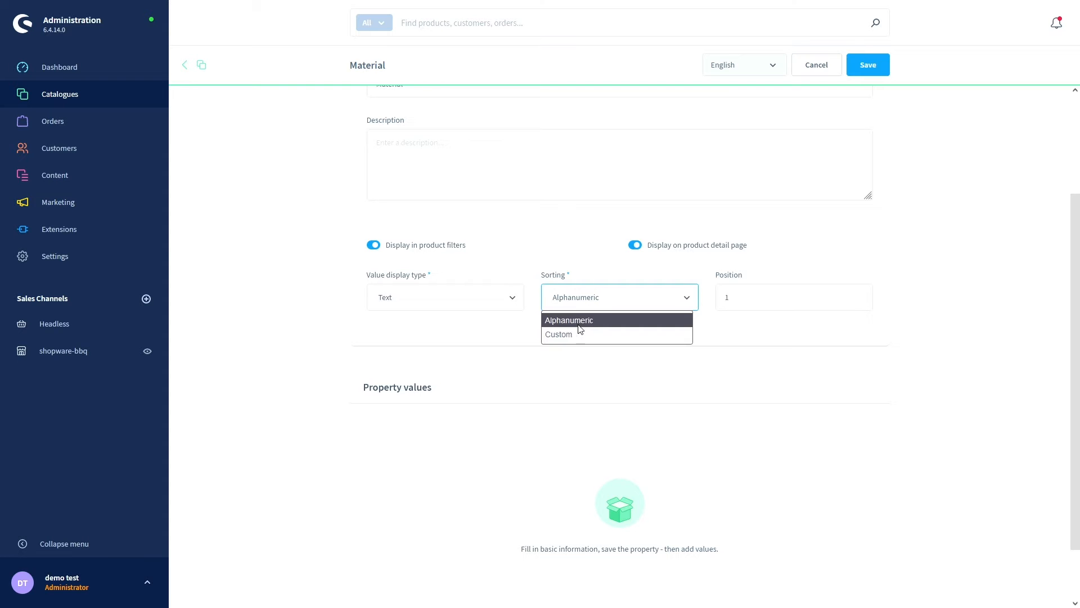
{"action": "left_click", "coordinate": [643, 276]}
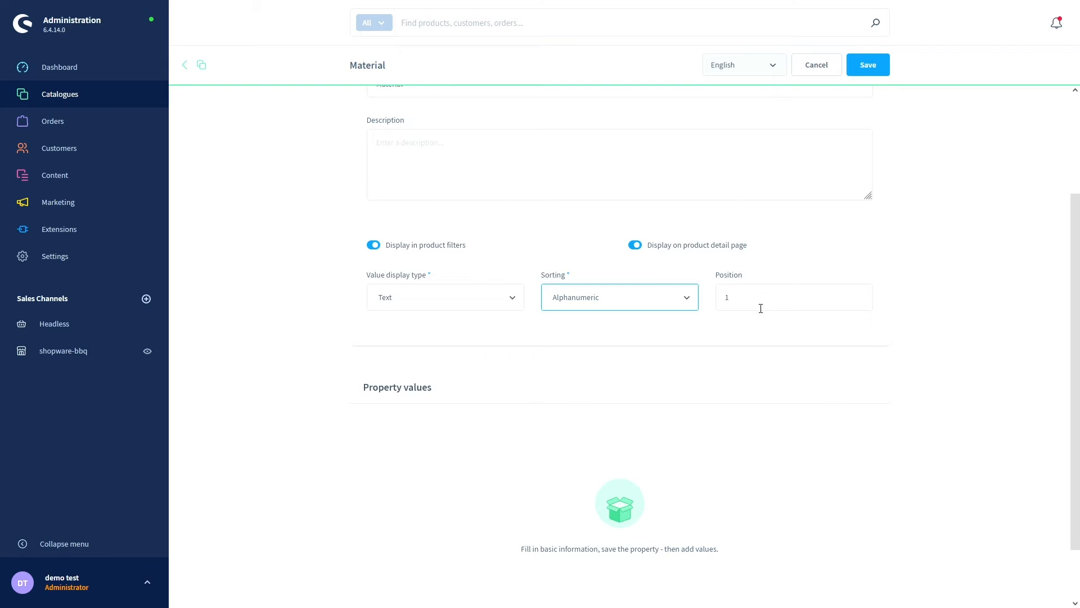
{"action": "scroll", "coordinate": [827, 278], "scroll_direction": "down", "scroll_amount": 1}
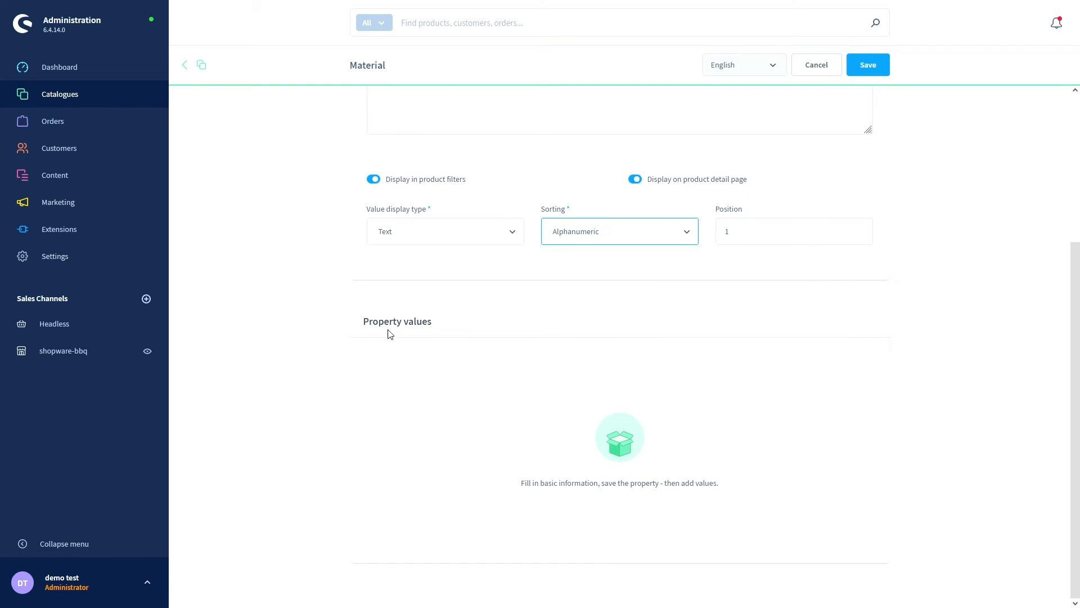
{"action": "left_click", "coordinate": [878, 67]}
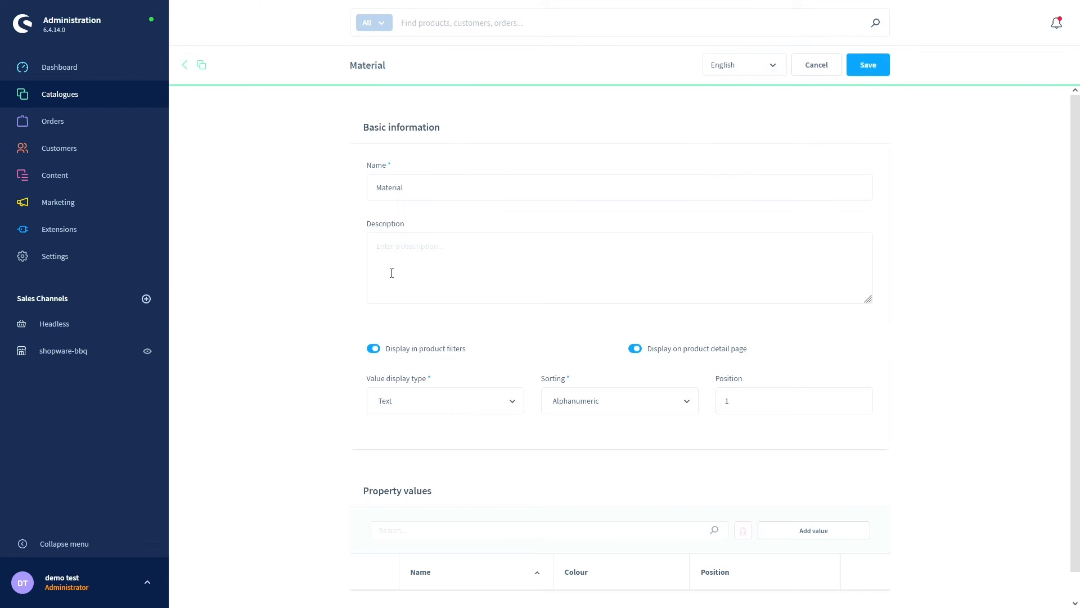
{"action": "scroll", "coordinate": [330, 263], "scroll_direction": "down", "scroll_amount": 1}
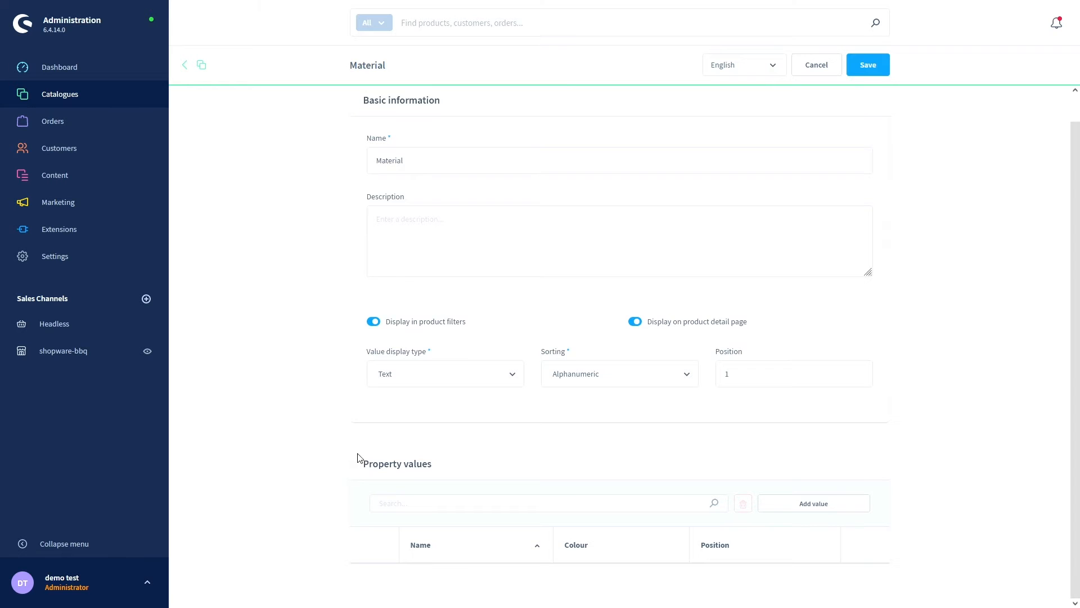
- Add the value 'Plastic' at position 1 to Material
{"action": "left_click", "coordinate": [813, 509]}
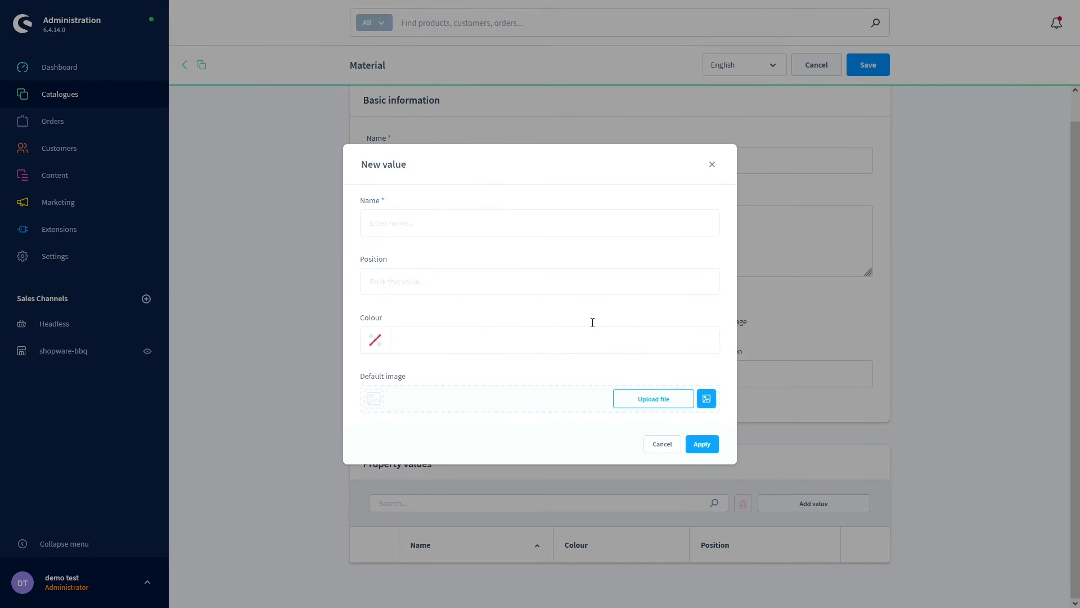
{"action": "left_click", "coordinate": [417, 224]}
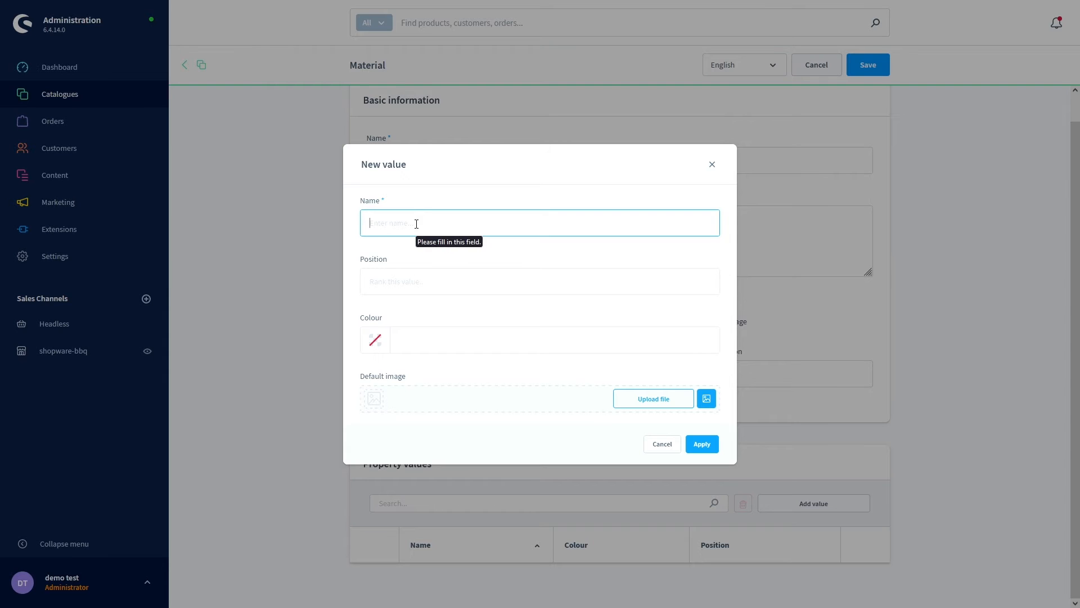
{"action": "type", "text": "Plastic"}
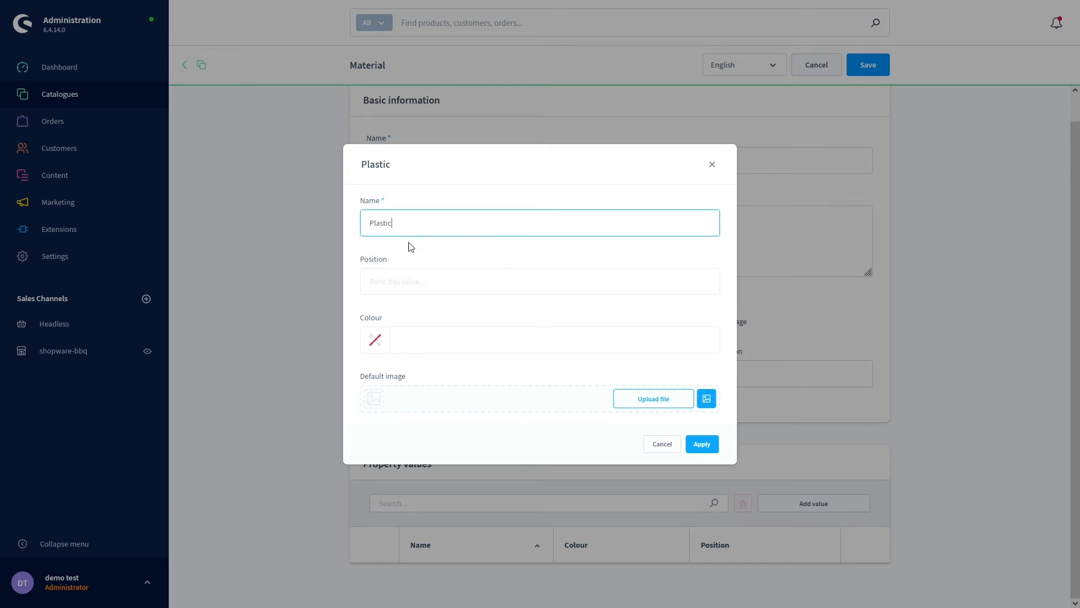
{"action": "left_click", "coordinate": [391, 277]}
{"action": "type", "text": "1"}
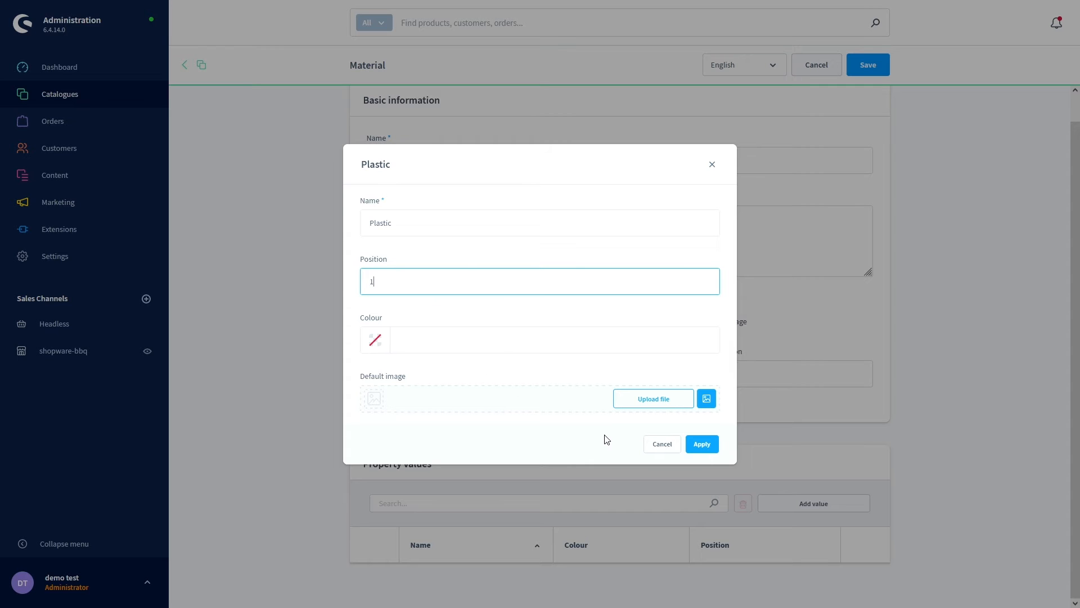
{"action": "left_click", "coordinate": [702, 444]}
- Add the value 'Metal' at position 2 and save the Material property
{"action": "scroll", "coordinate": [703, 444], "scroll_direction": "down", "scroll_amount": 1}
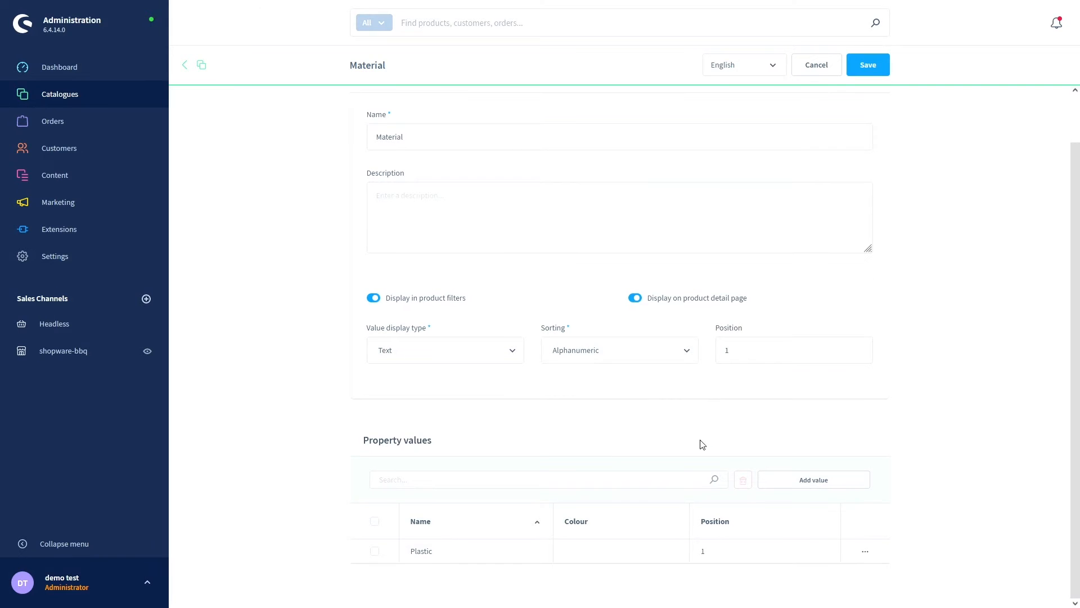
{"action": "left_click", "coordinate": [806, 485]}
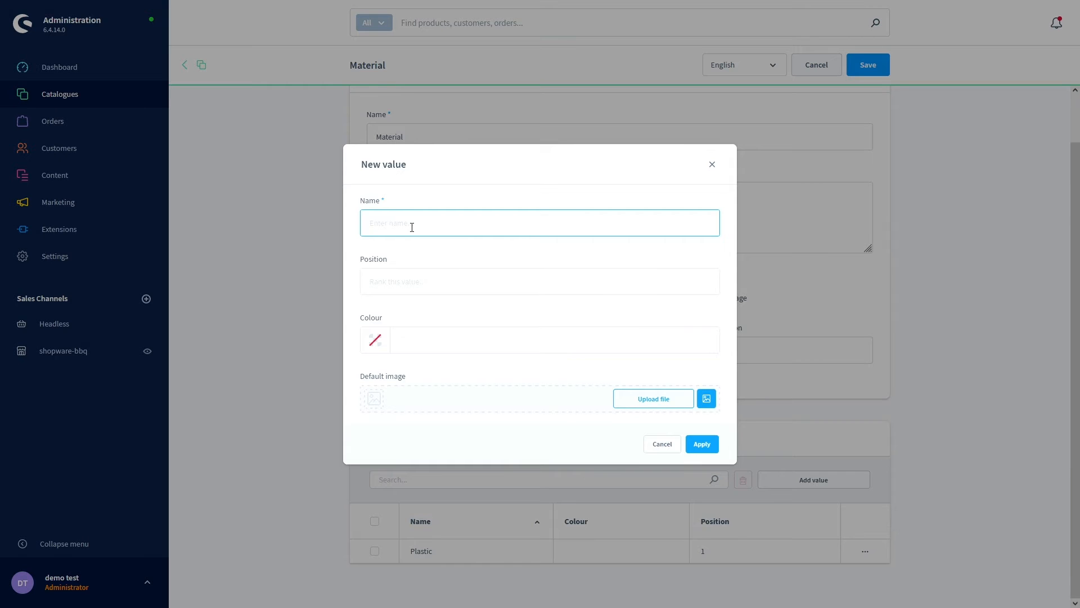
{"action": "type", "text": "Metal"}
{"action": "left_click", "coordinate": [393, 281]}
{"action": "type", "text": "2"}
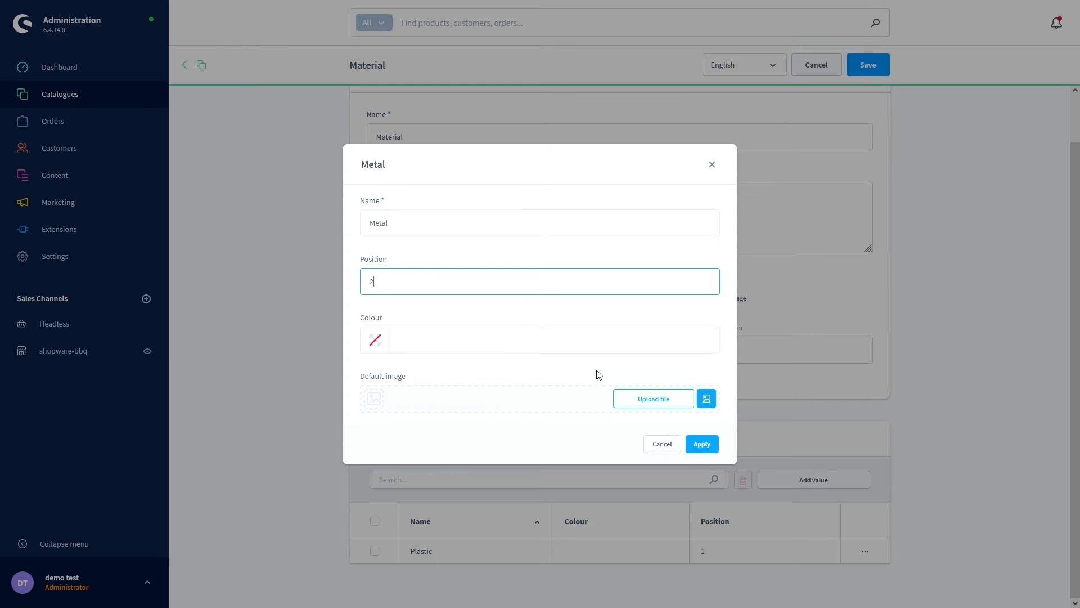
{"action": "left_click", "coordinate": [696, 449]}
{"action": "scroll", "coordinate": [709, 439], "scroll_direction": "down", "scroll_amount": 1}
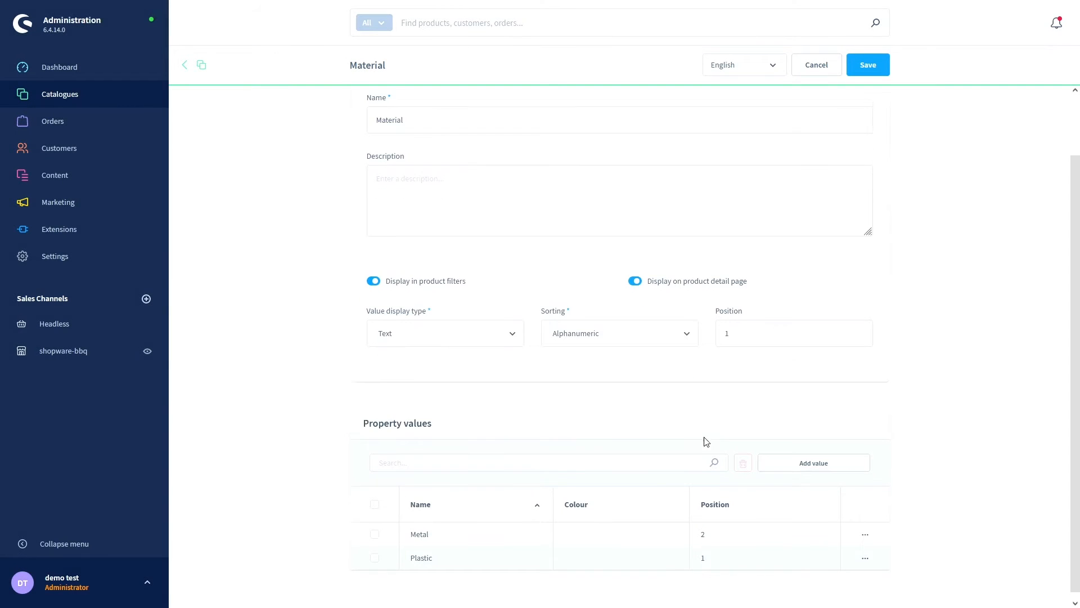
{"action": "left_click", "coordinate": [864, 66]}
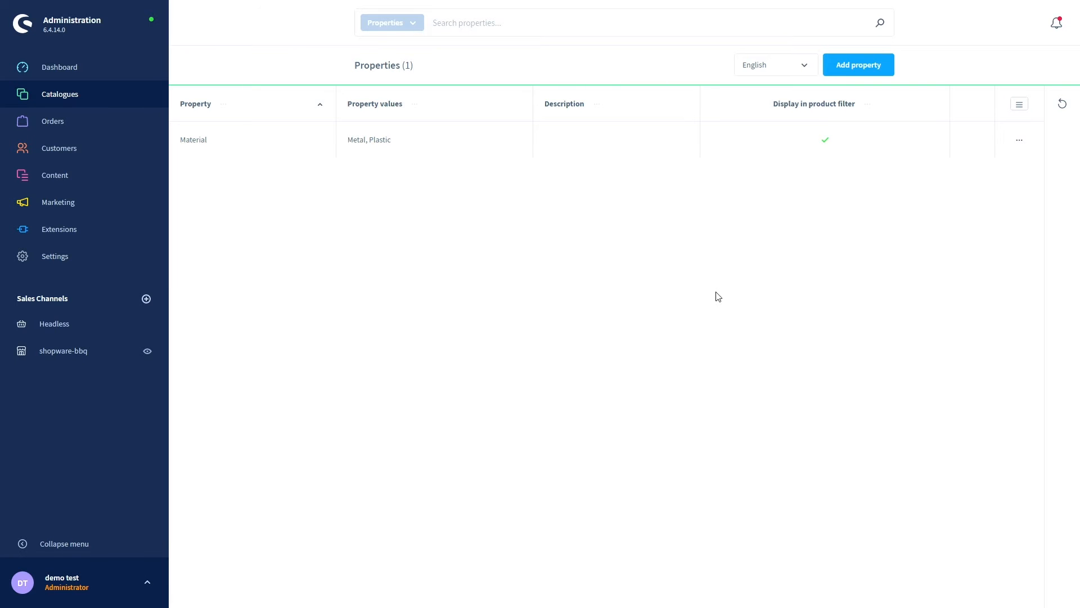
- Create and save a new property named 'Colour'
{"action": "left_click", "coordinate": [861, 66]}
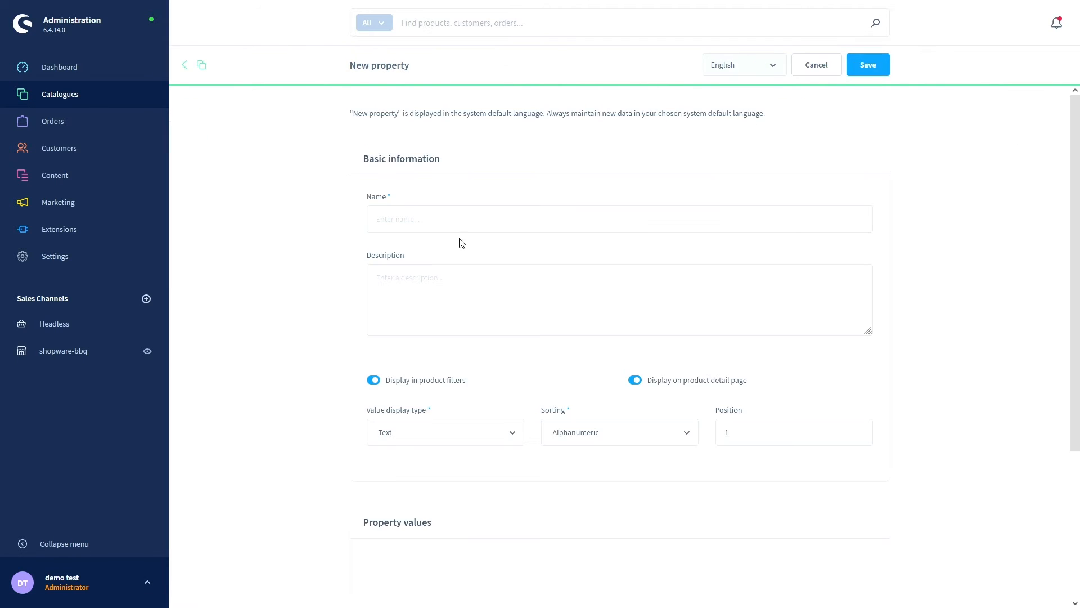
{"action": "left_click", "coordinate": [447, 221]}
{"action": "type", "text": "Colo"}
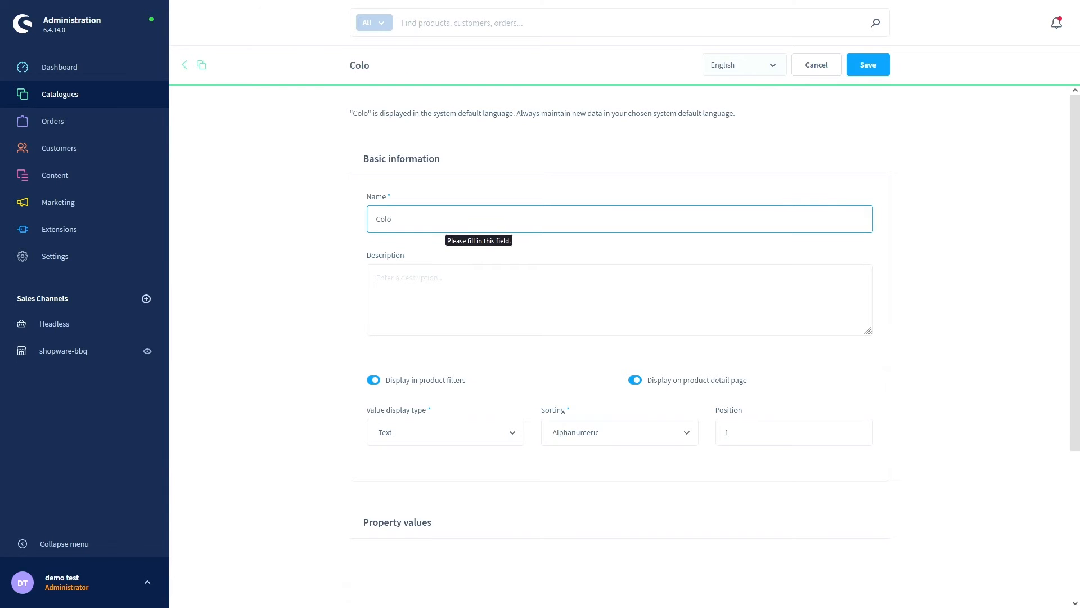
{"action": "type", "text": "ur"}
{"action": "scroll", "coordinate": [416, 394], "scroll_direction": "down", "scroll_amount": 4}
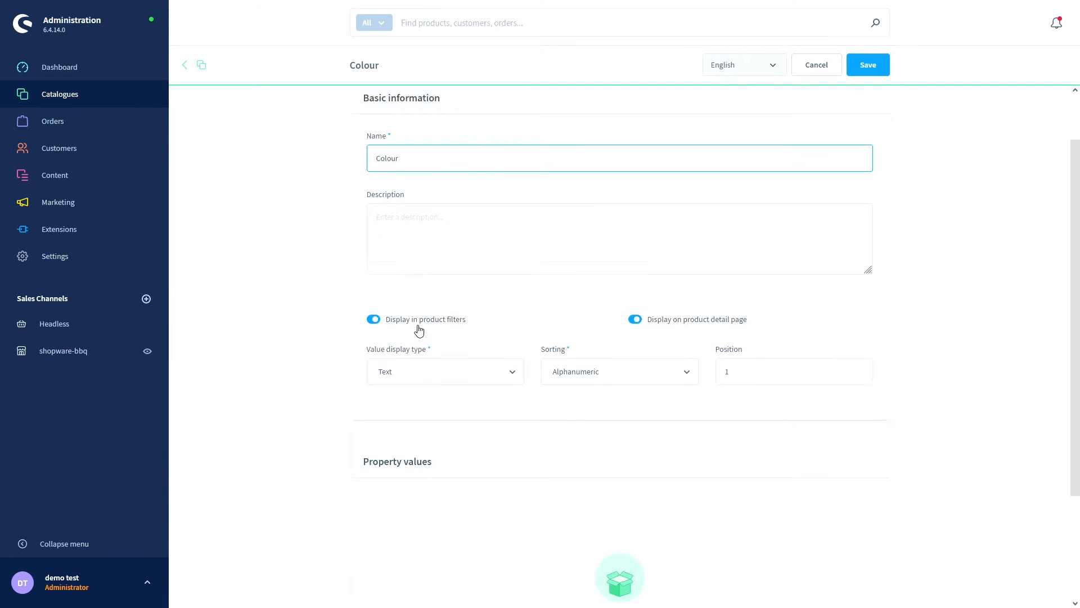
{"action": "left_click", "coordinate": [860, 70]}
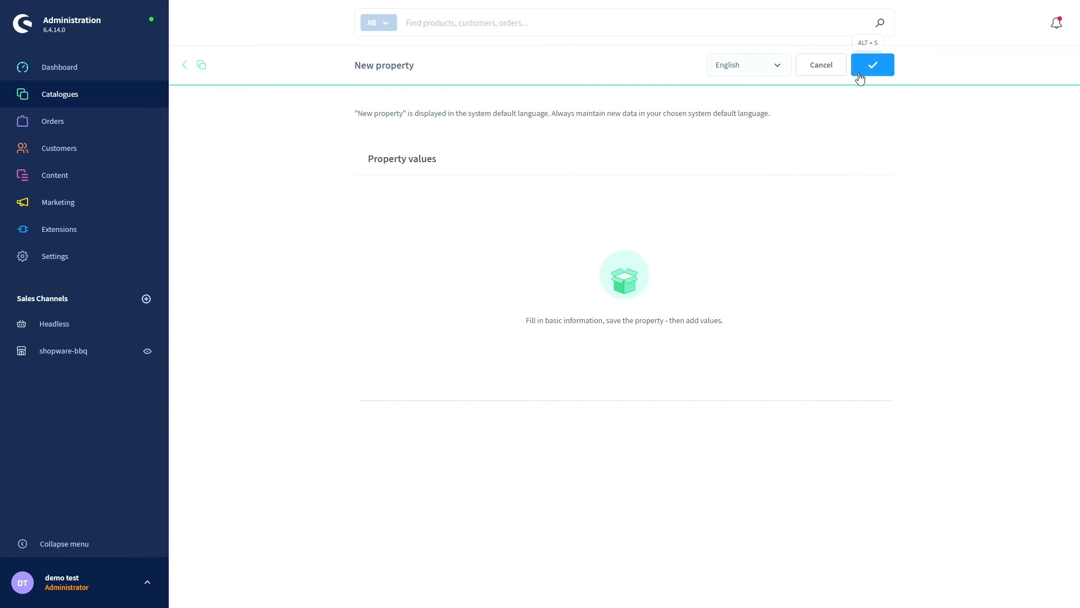
- Add the value 'red' at position 1 to Colour
{"action": "scroll", "coordinate": [579, 292], "scroll_direction": "down", "scroll_amount": 1}
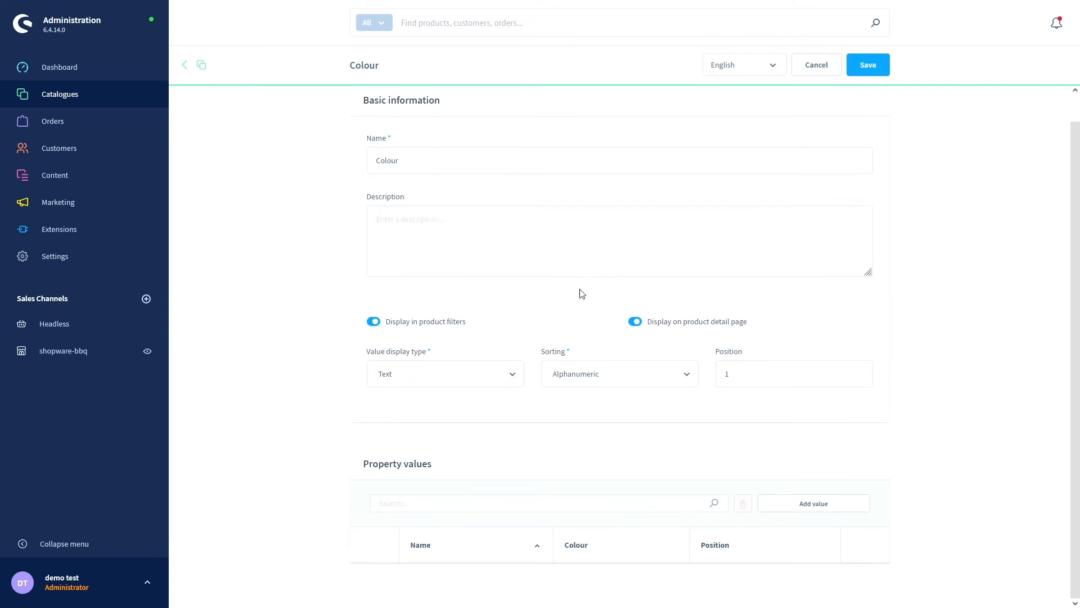
{"action": "left_click", "coordinate": [796, 504]}
{"action": "left_click", "coordinate": [400, 222]}
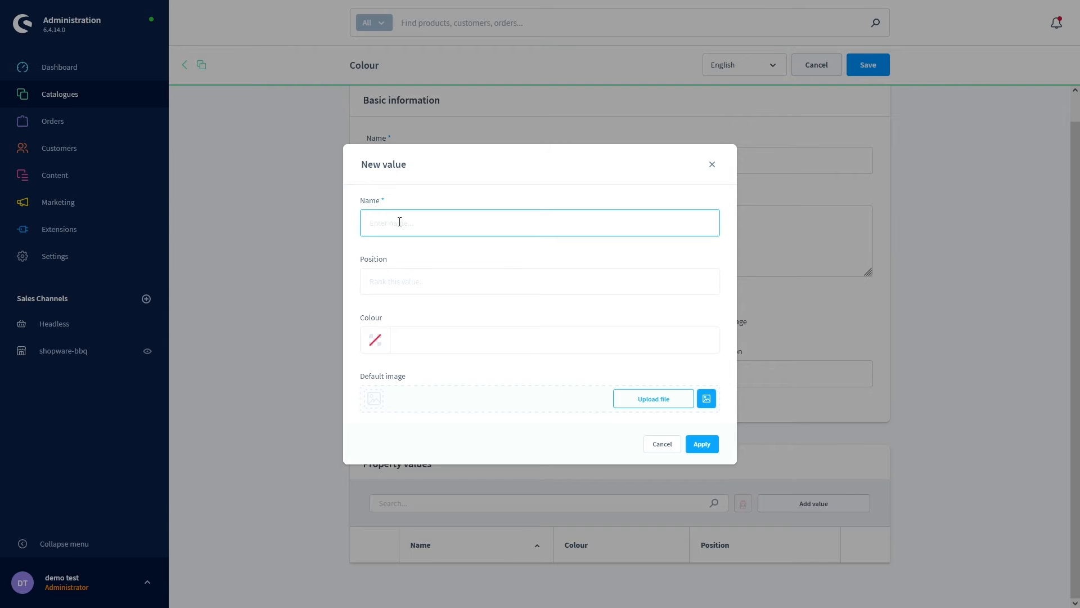
{"action": "type", "text": "red"}
{"action": "left_click", "coordinate": [405, 290]}
{"action": "type", "text": "1"}
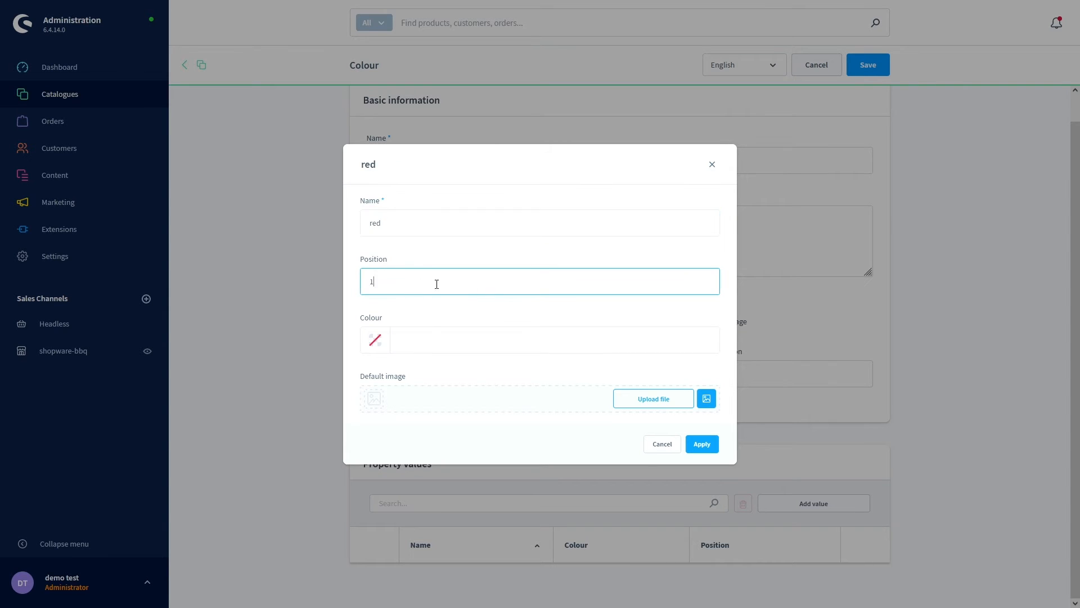
{"action": "left_click", "coordinate": [696, 450]}
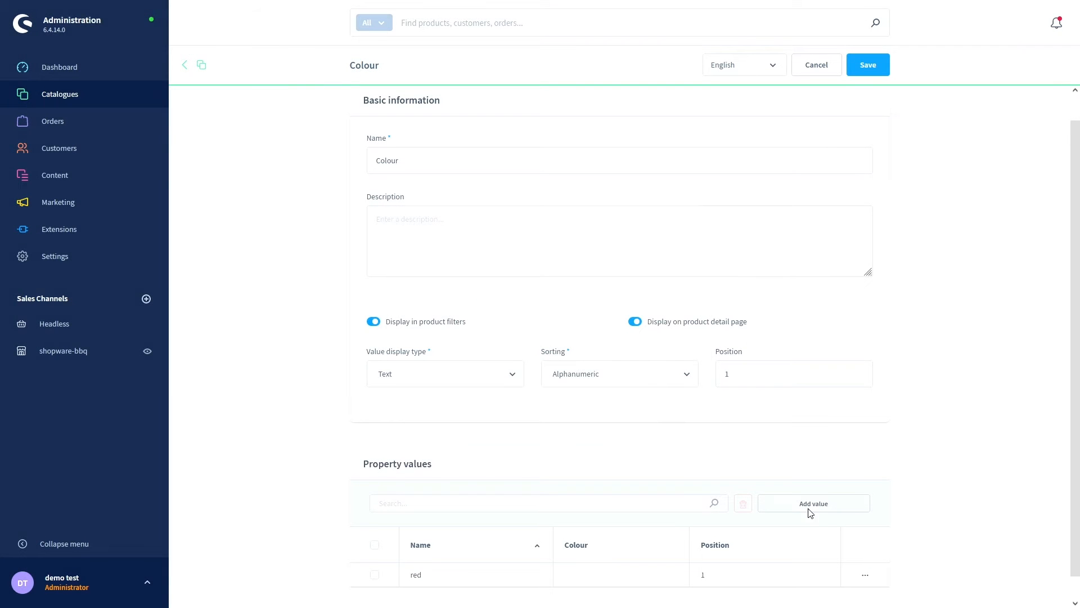
- Add 'black' at position 2, save Colour, and return to the Properties list
{"action": "left_click", "coordinate": [807, 508]}
{"action": "left_click", "coordinate": [431, 230]}
{"action": "type", "text": "black"}
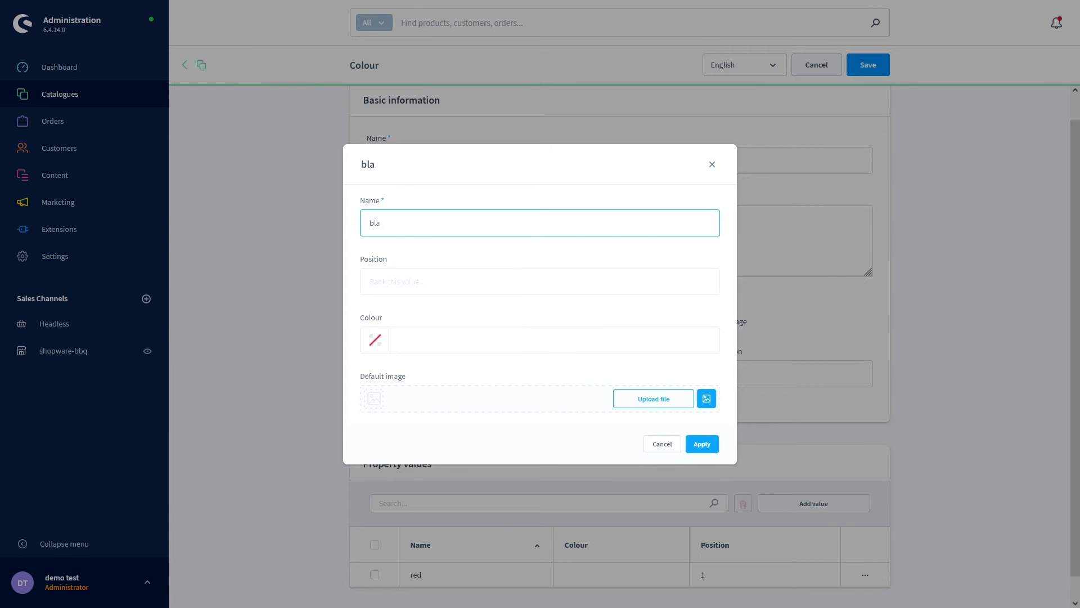
{"action": "left_click", "coordinate": [412, 287]}
{"action": "type", "text": "2"}
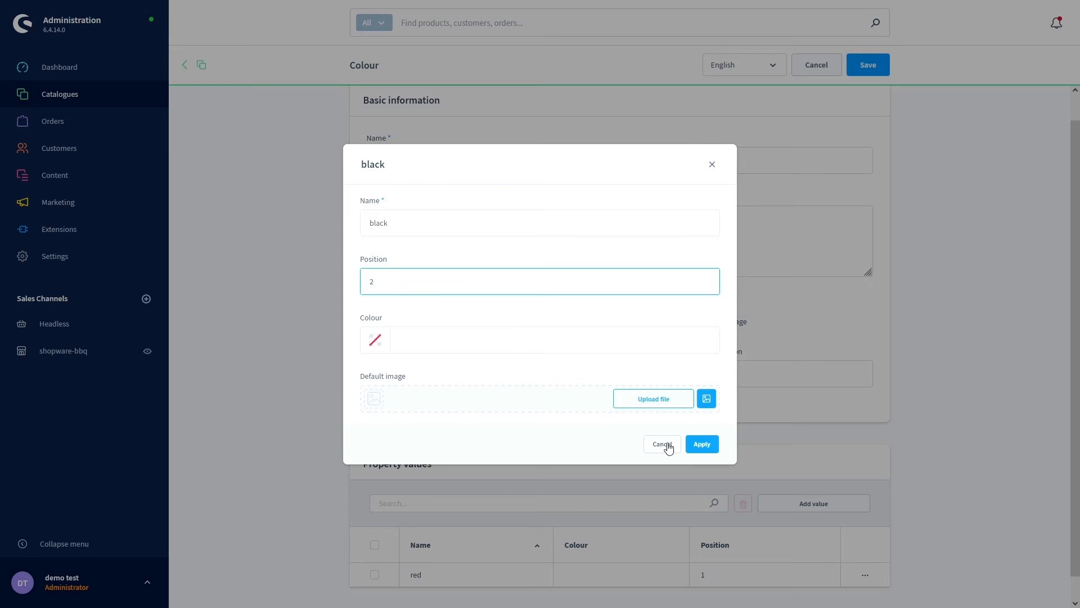
{"action": "left_click", "coordinate": [698, 447]}
{"action": "left_click", "coordinate": [865, 66]}
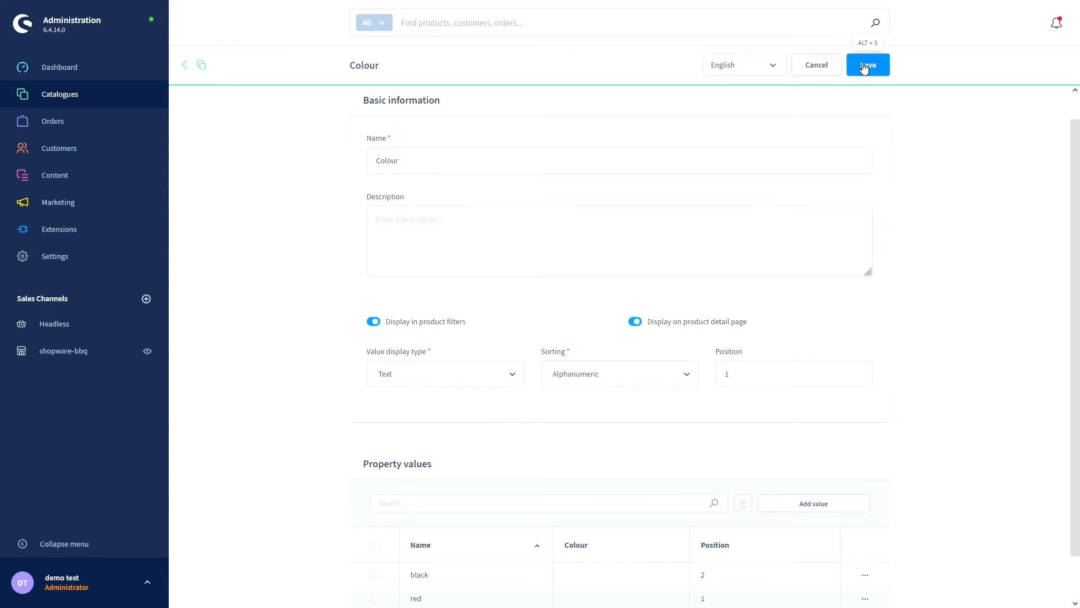
{"action": "left_click", "coordinate": [203, 66]}
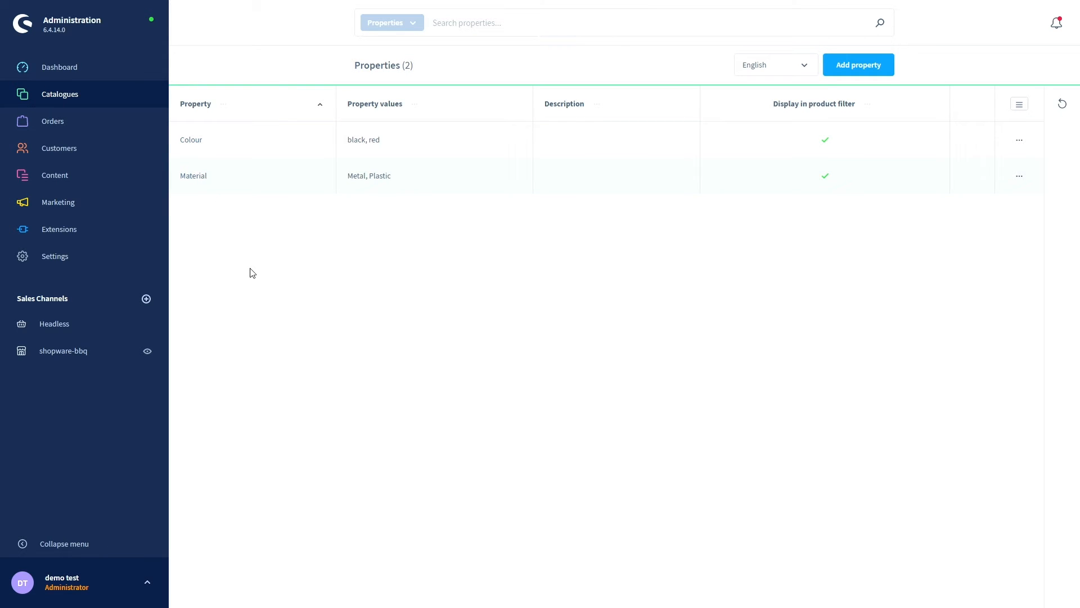
- Open the Gas Station 500 product from the Products list
{"action": "mouse_move", "coordinate": [102, 90]}
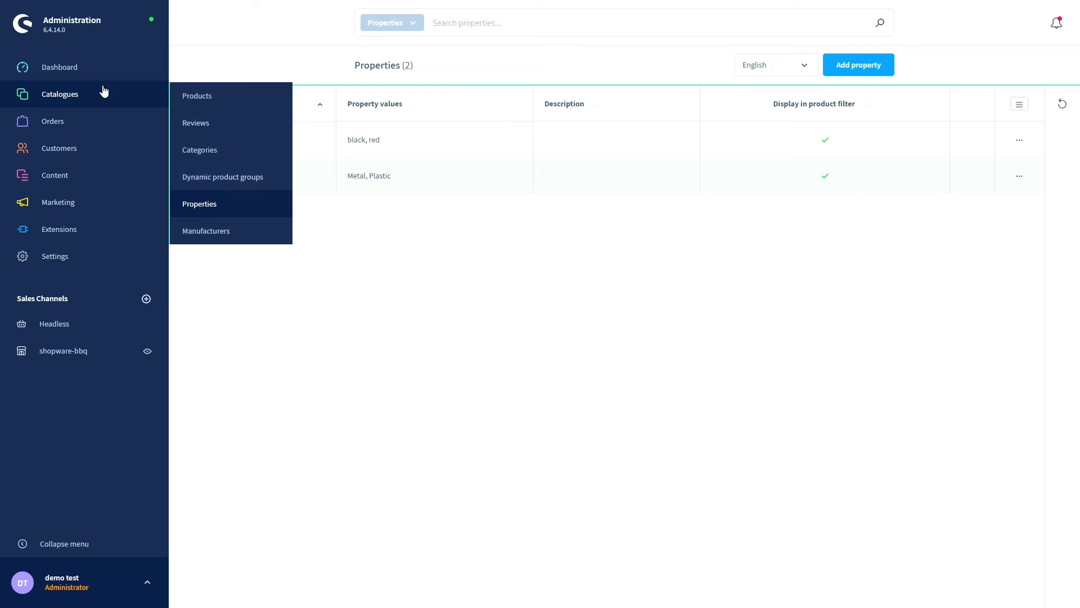
{"action": "left_click", "coordinate": [207, 102]}
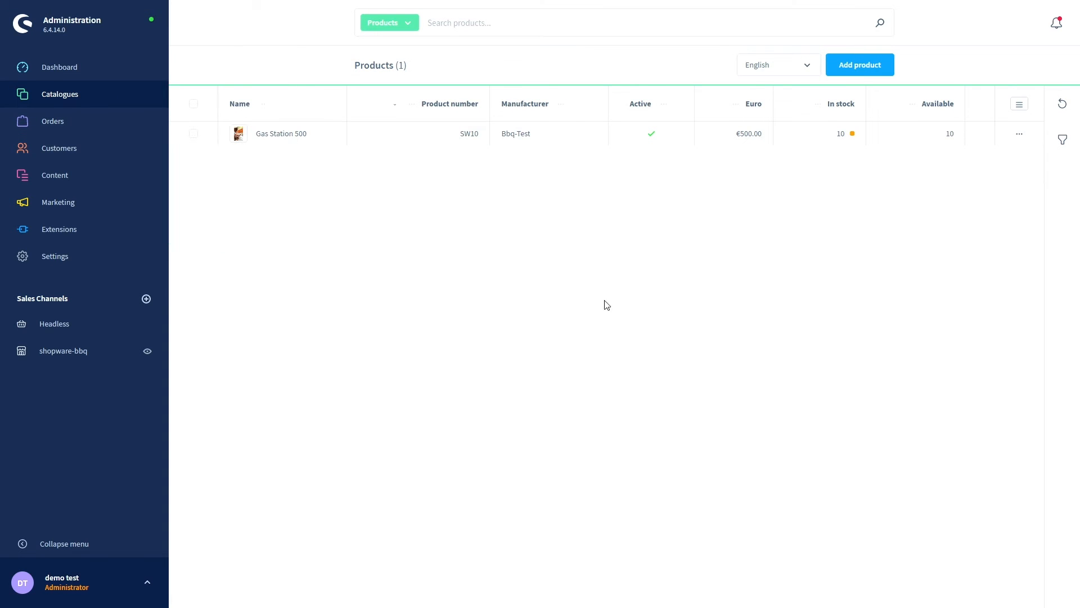
{"action": "left_click", "coordinate": [281, 137]}
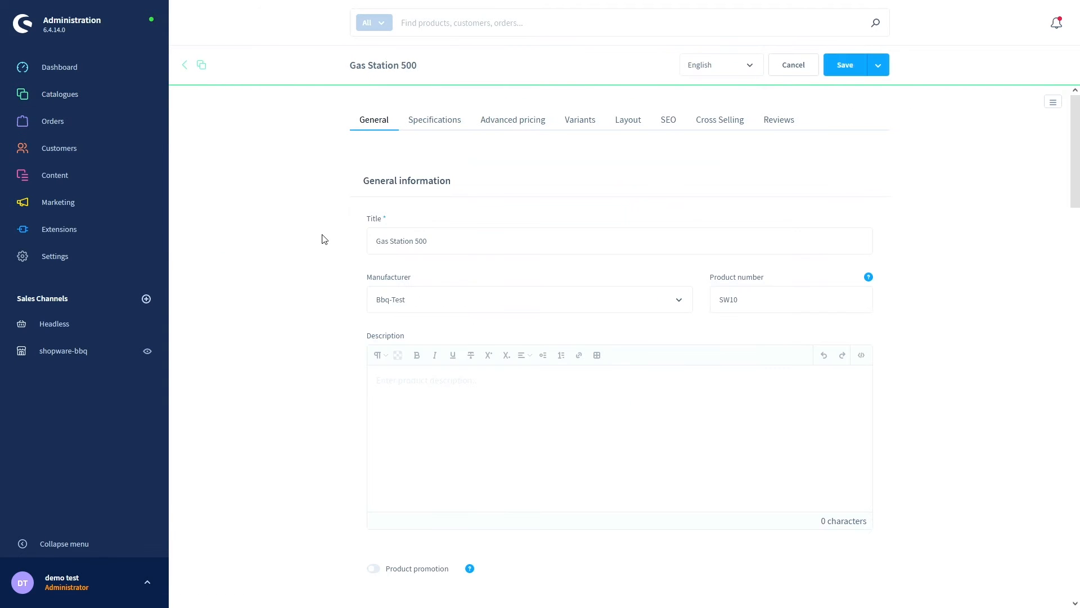
{"action": "scroll", "coordinate": [300, 279], "scroll_direction": "down", "scroll_amount": 2}
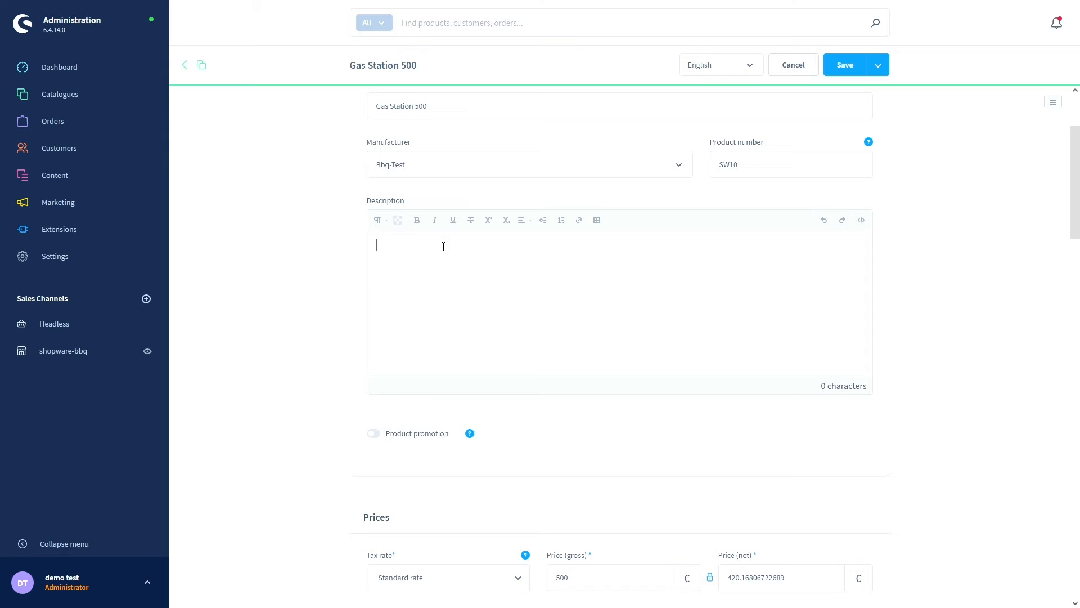
- Paste the description, split it into colours, materials and 'Prices may vary' lines, and save
{"action": "type", "text": "- Two colours available: black, red - Two different materials: metal, plastic - Prices may vary"}
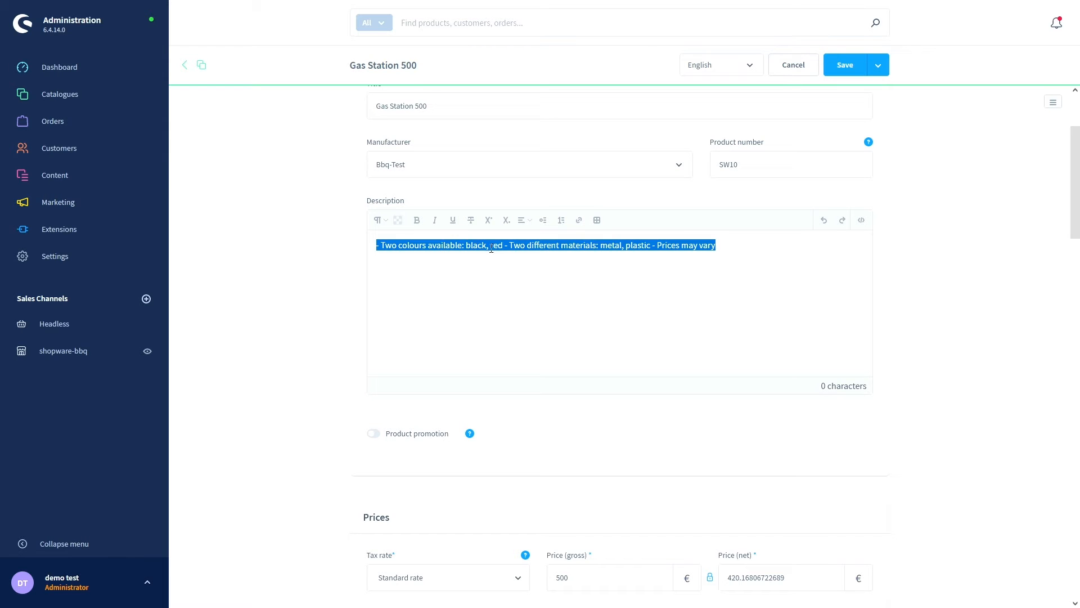
{"action": "left_click", "coordinate": [519, 253]}
{"action": "key", "text": "Return"}
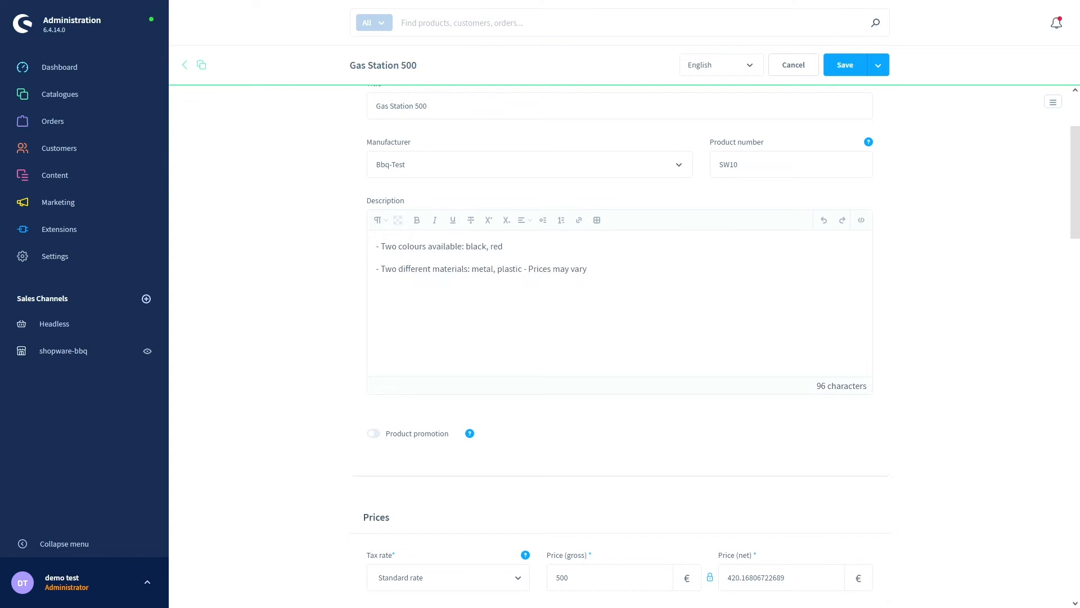
{"action": "left_click", "coordinate": [523, 271]}
{"action": "key", "text": "Return"}
{"action": "left_click", "coordinate": [845, 65]}
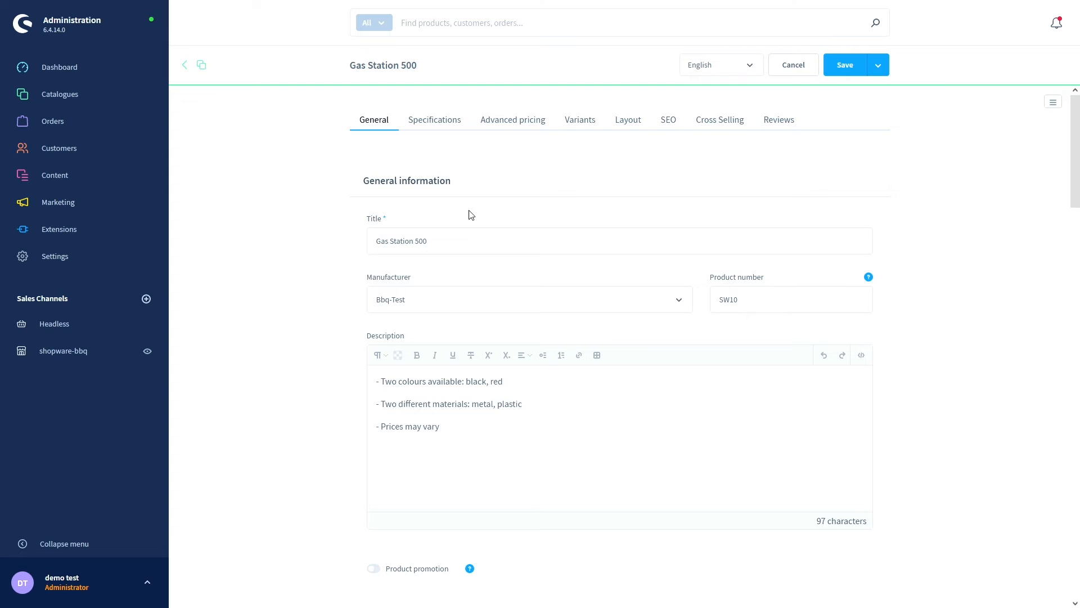
{"action": "scroll", "coordinate": [575, 123], "scroll_direction": "down", "scroll_amount": 1}
{"action": "scroll", "coordinate": [575, 120], "scroll_direction": "up", "scroll_amount": 1}
- In the variant generator, select colours red and black and materials Plastic and Metal
{"action": "left_click", "coordinate": [581, 119]}
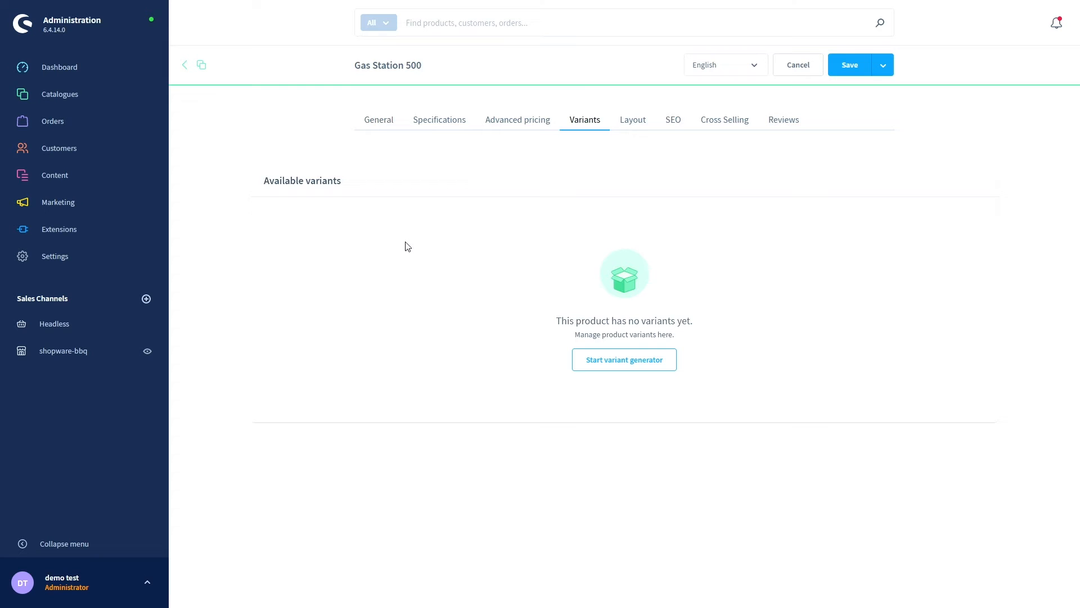
{"action": "left_click", "coordinate": [596, 364]}
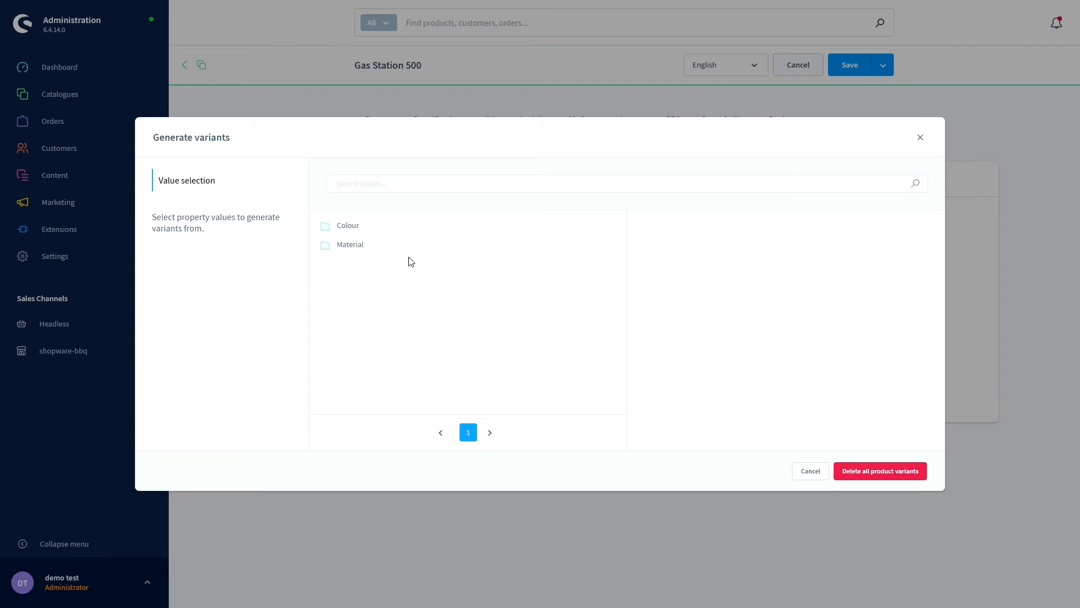
{"action": "left_click", "coordinate": [344, 231]}
{"action": "left_click", "coordinate": [643, 246]}
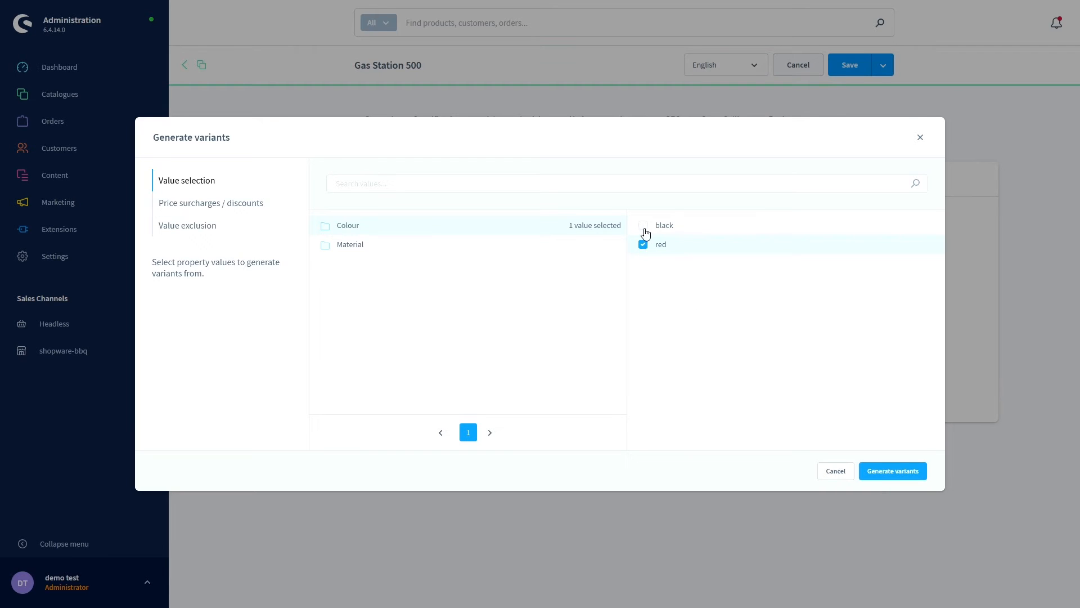
{"action": "left_click", "coordinate": [643, 225]}
{"action": "left_click", "coordinate": [361, 250]}
{"action": "left_click", "coordinate": [644, 250]}
{"action": "left_click", "coordinate": [643, 226]}
- Generate the four variants, confirm, and save the product
{"action": "left_click", "coordinate": [890, 470]}
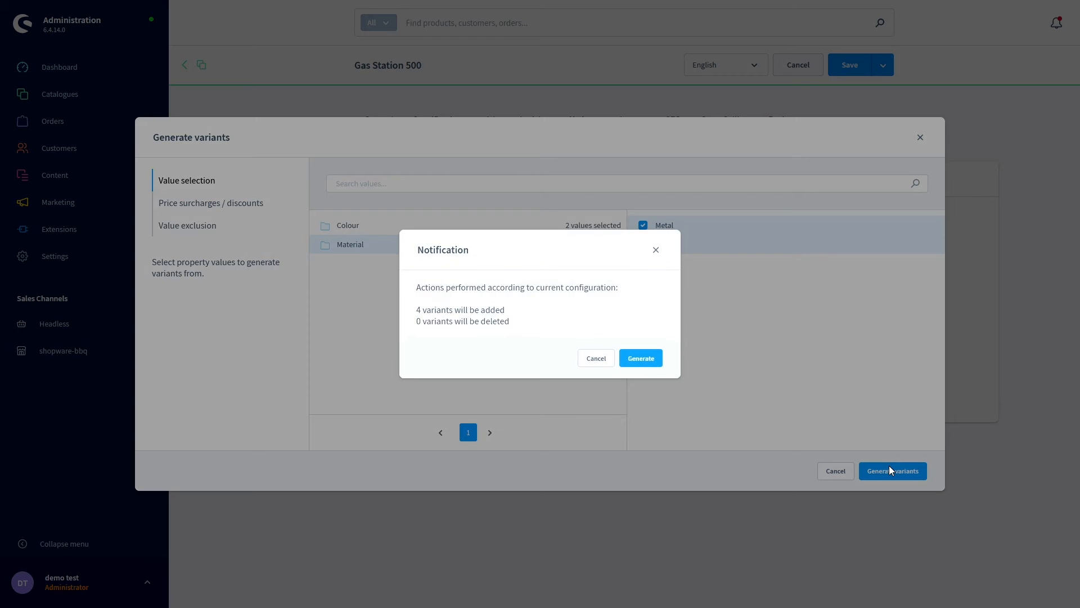
{"action": "left_click", "coordinate": [642, 359]}
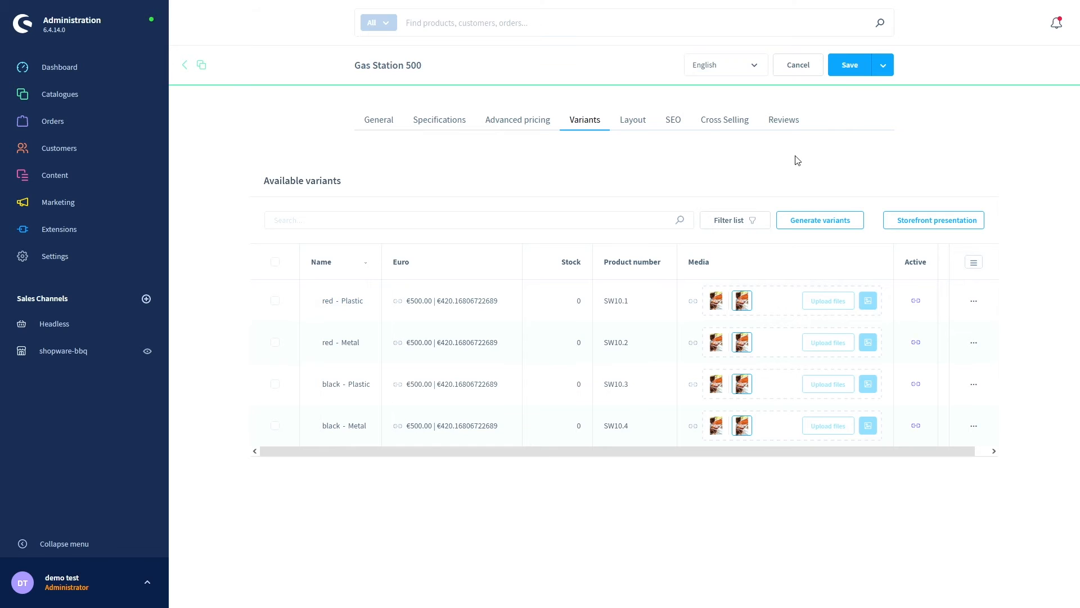
{"action": "left_click", "coordinate": [850, 69]}
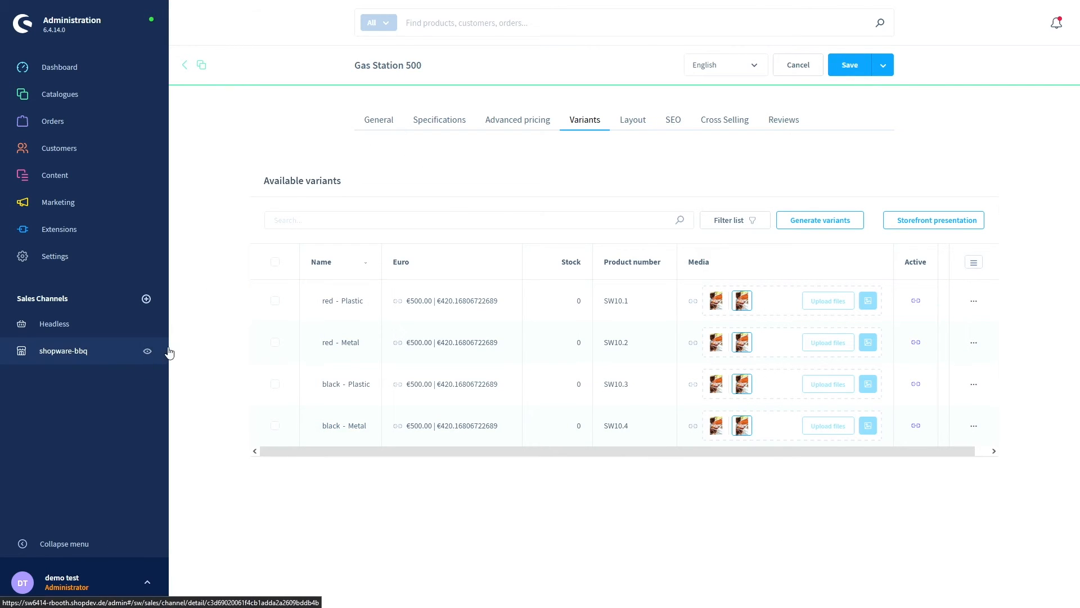
{"action": "left_click", "coordinate": [148, 351]}
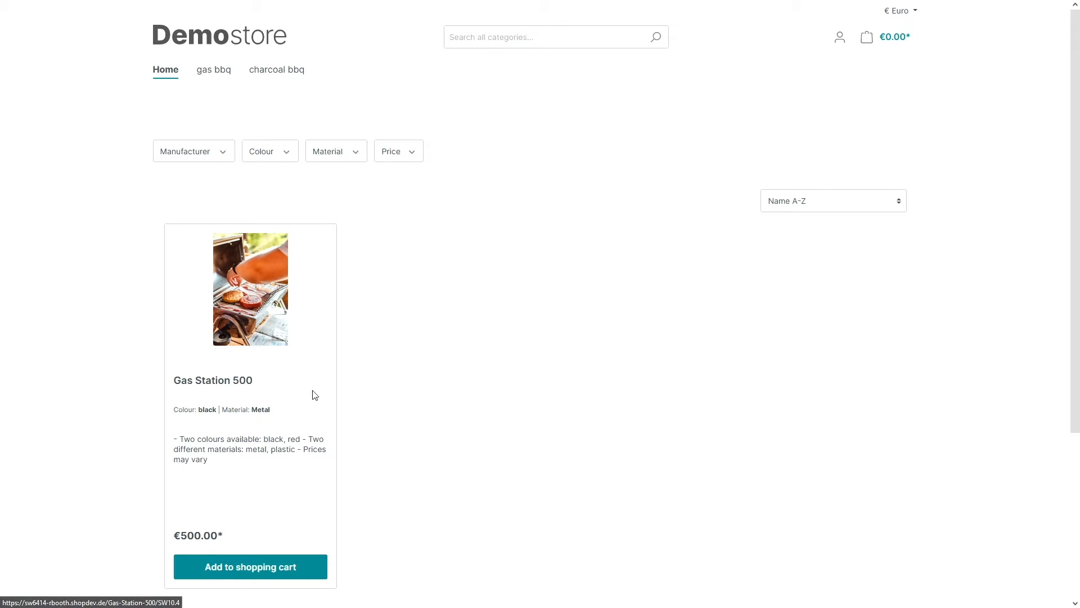
{"action": "left_click", "coordinate": [252, 313]}
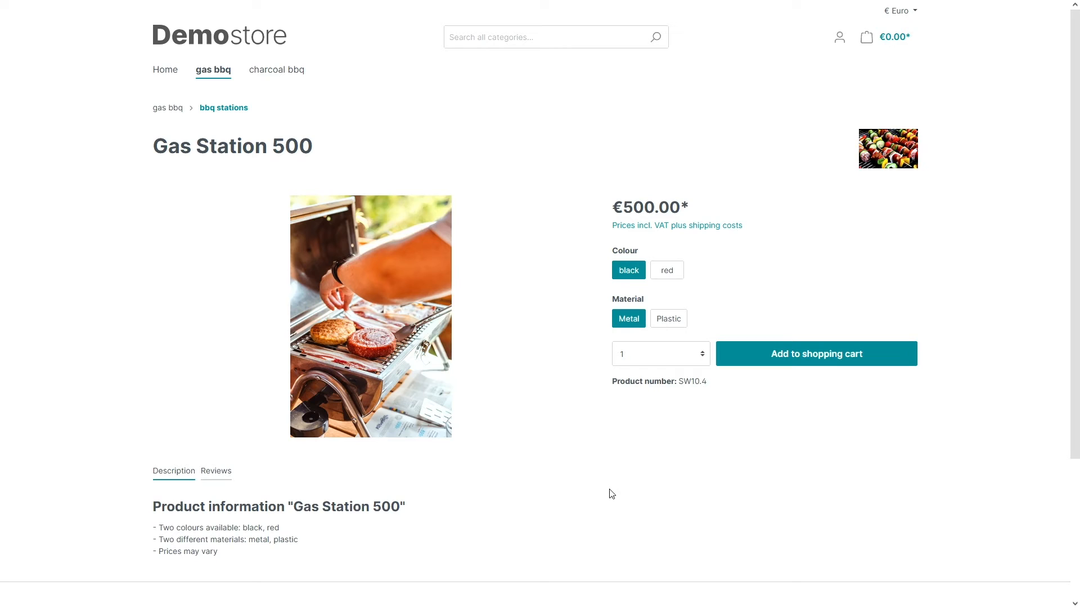
{"action": "scroll", "coordinate": [605, 470], "scroll_direction": "down", "scroll_amount": 1}
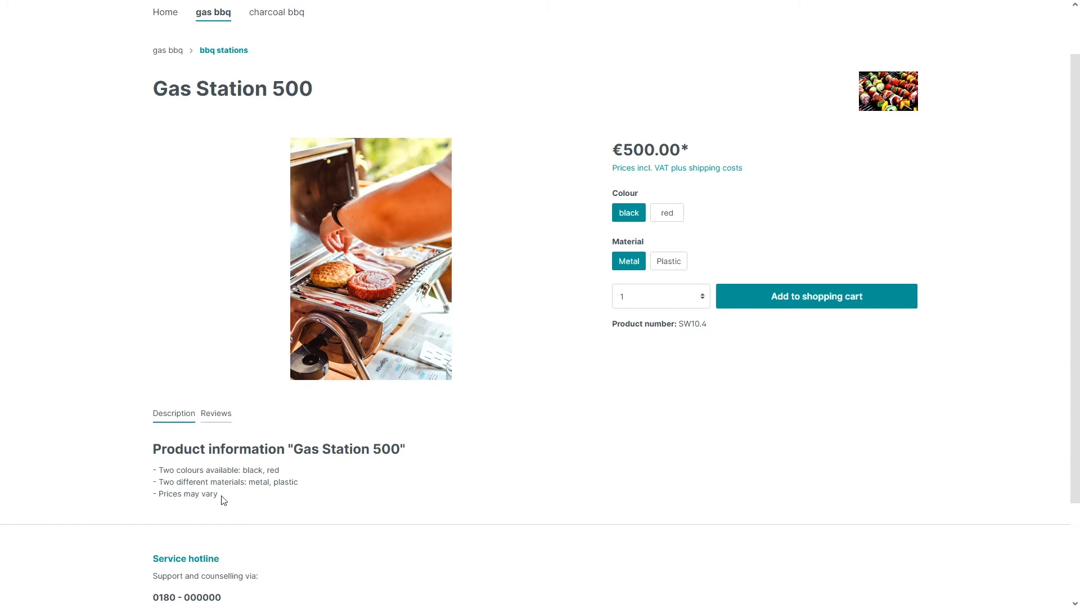
{"action": "scroll", "coordinate": [246, 495], "scroll_direction": "down", "scroll_amount": 1}
{"action": "scroll", "coordinate": [584, 447], "scroll_direction": "up", "scroll_amount": 2}
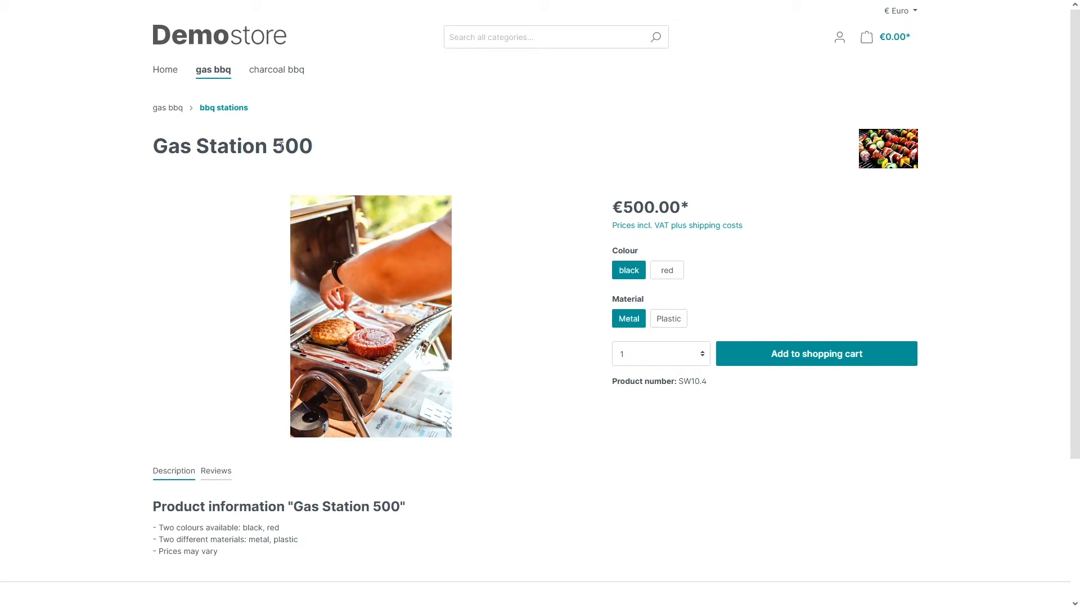
{"action": "left_click_drag", "start_coordinate": [151, 150], "coordinate": [322, 152]}
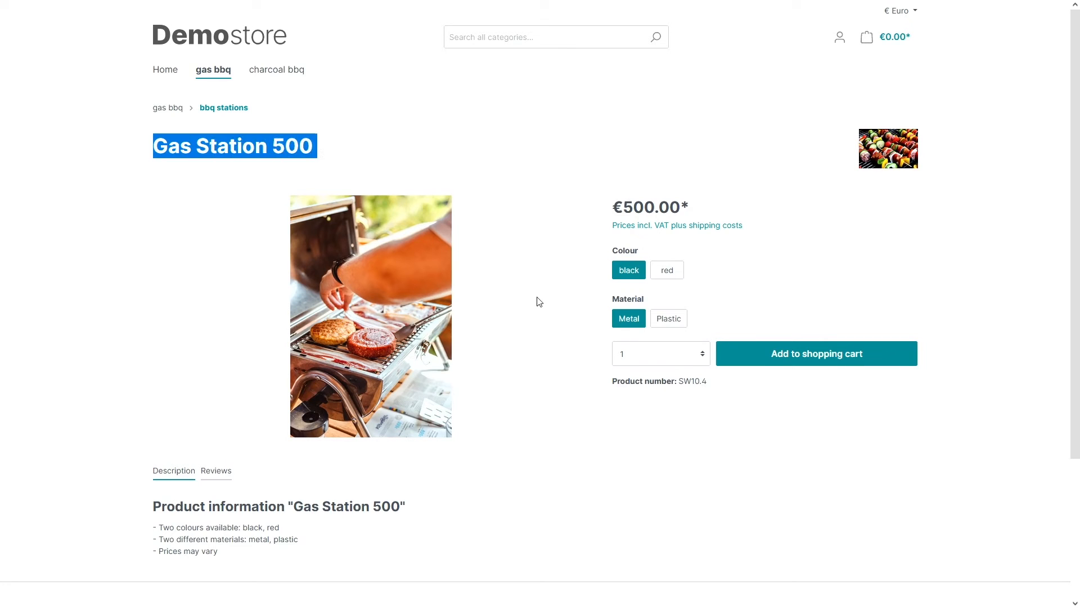
{"action": "scroll", "coordinate": [538, 302], "scroll_direction": "down", "scroll_amount": 1}
{"action": "left_click", "coordinate": [692, 296]}
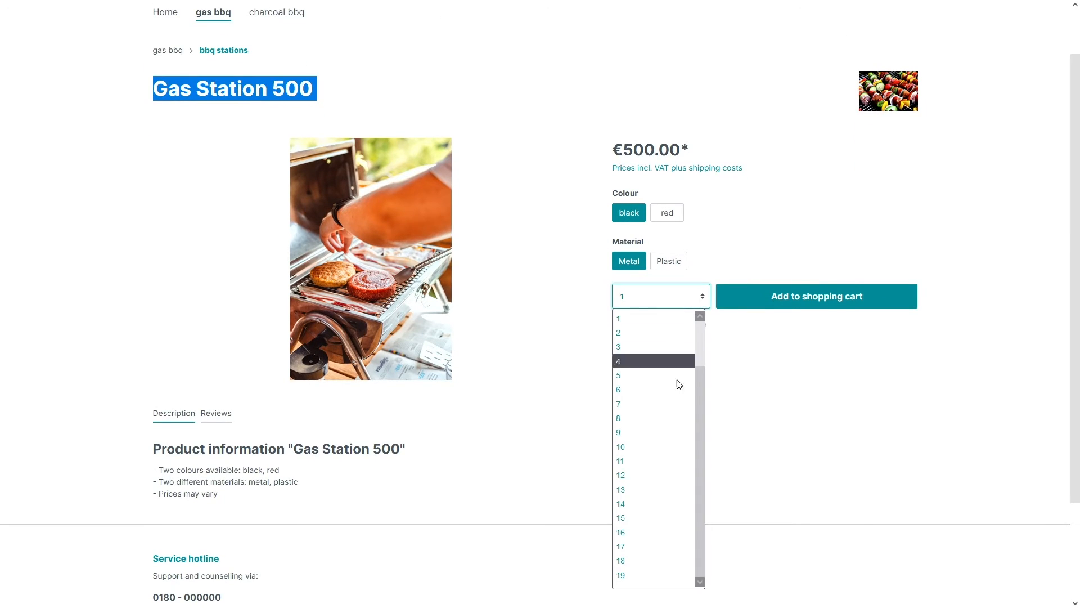
{"action": "left_click", "coordinate": [754, 380]}
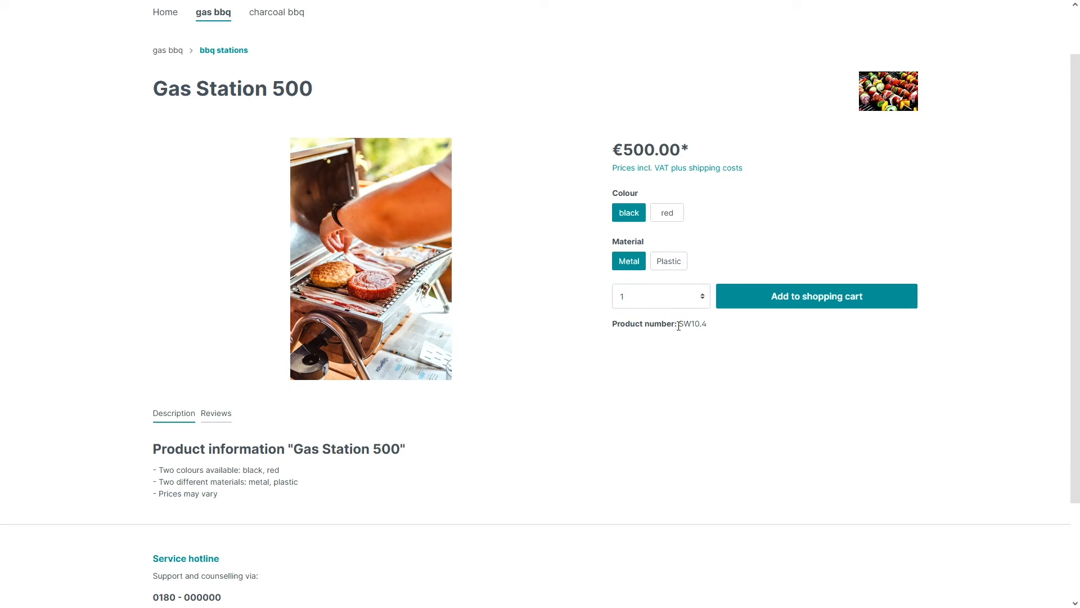
{"action": "left_click_drag", "start_coordinate": [678, 325], "coordinate": [716, 326]}
{"action": "left_click", "coordinate": [720, 344]}
{"action": "left_click", "coordinate": [666, 213]}
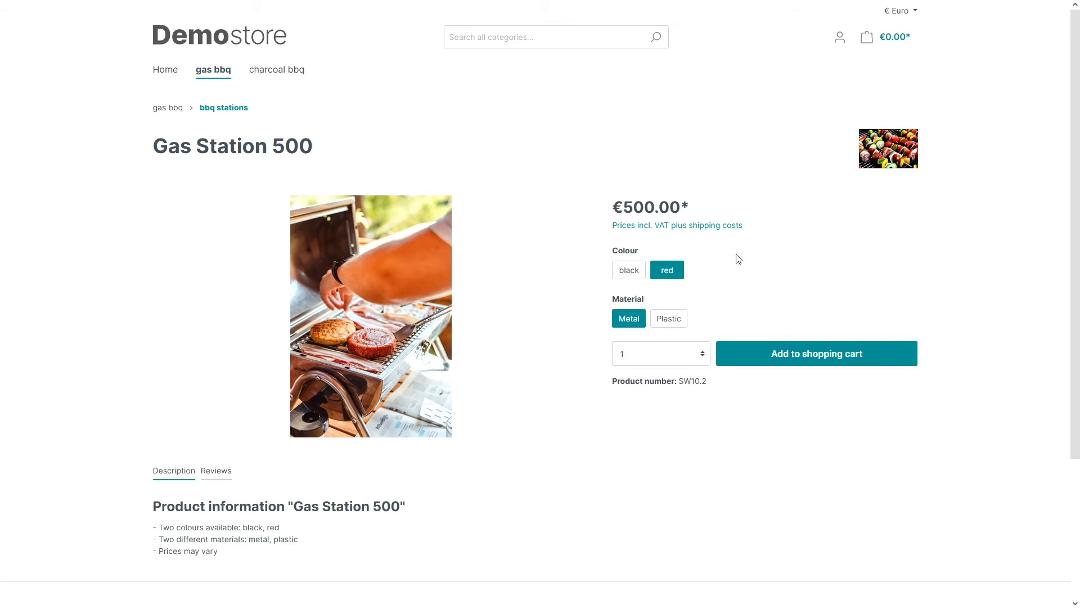
{"action": "scroll", "coordinate": [738, 258], "scroll_direction": "down", "scroll_amount": 1}
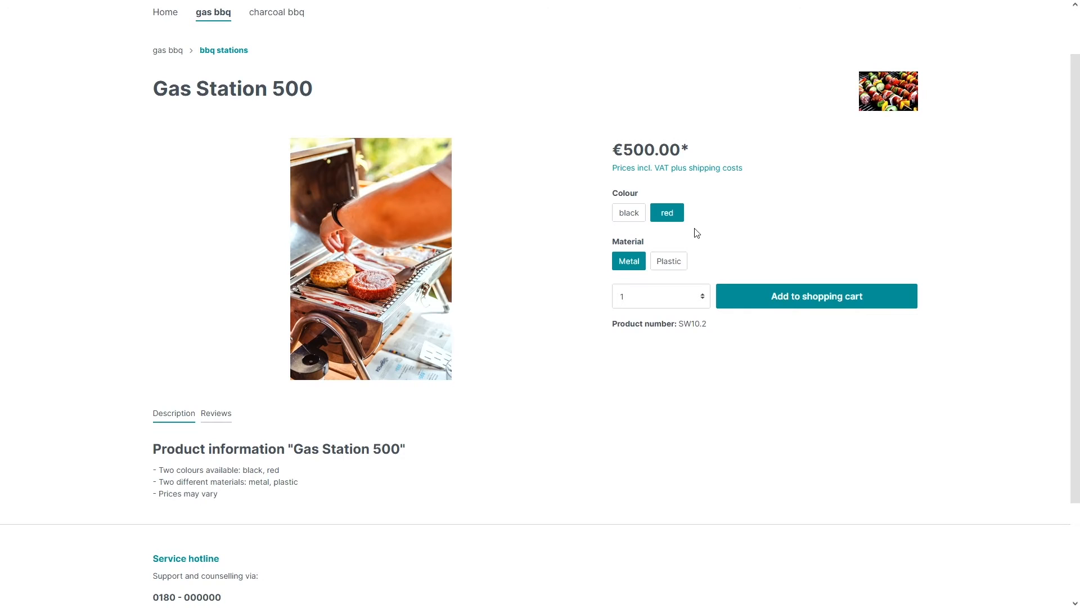
{"action": "left_click", "coordinate": [669, 261]}
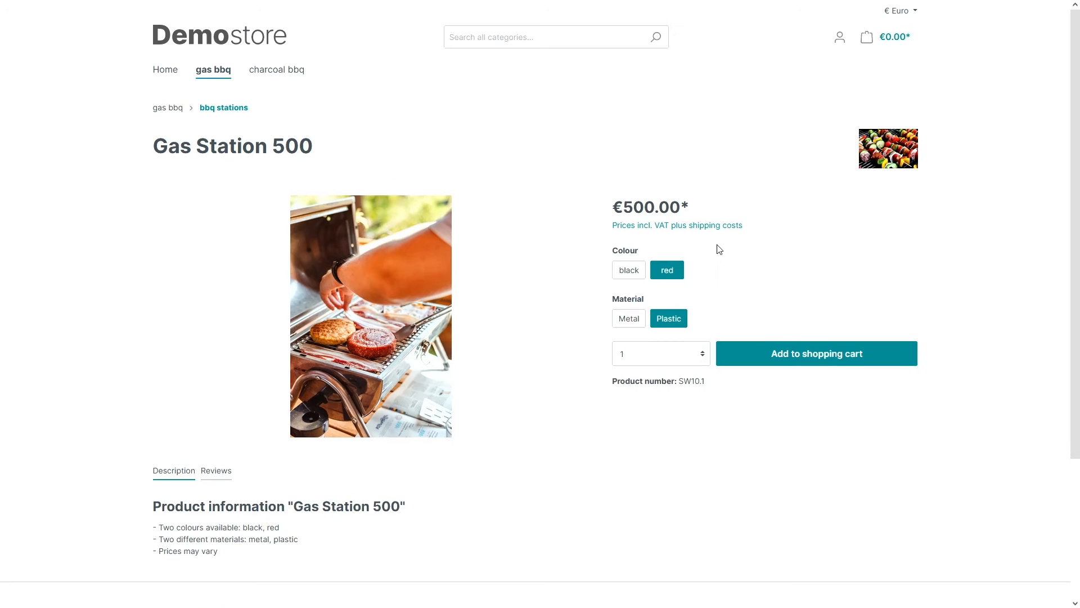
{"action": "left_click", "coordinate": [631, 318]}
{"action": "left_click", "coordinate": [669, 316]}
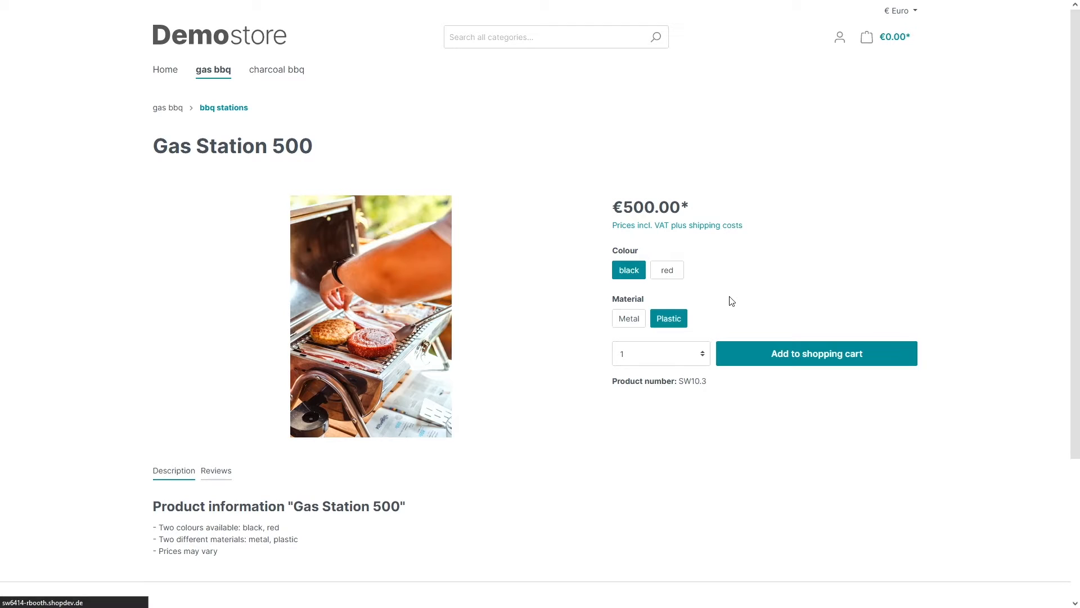
{"action": "scroll", "coordinate": [572, 303], "scroll_direction": "down", "scroll_amount": 1}
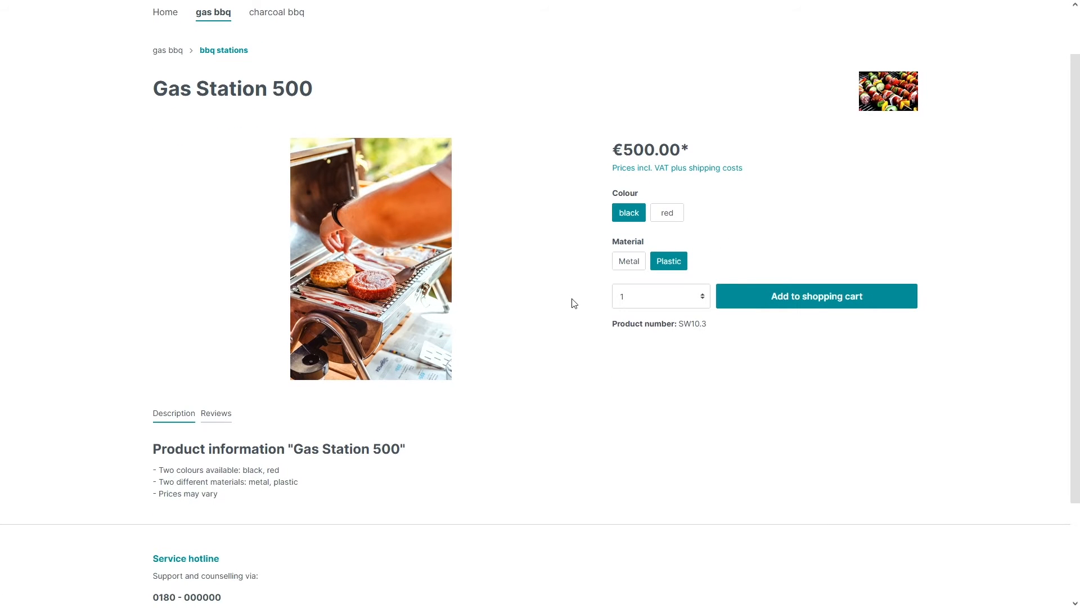
{"action": "scroll", "coordinate": [574, 303], "scroll_direction": "up", "scroll_amount": 1}
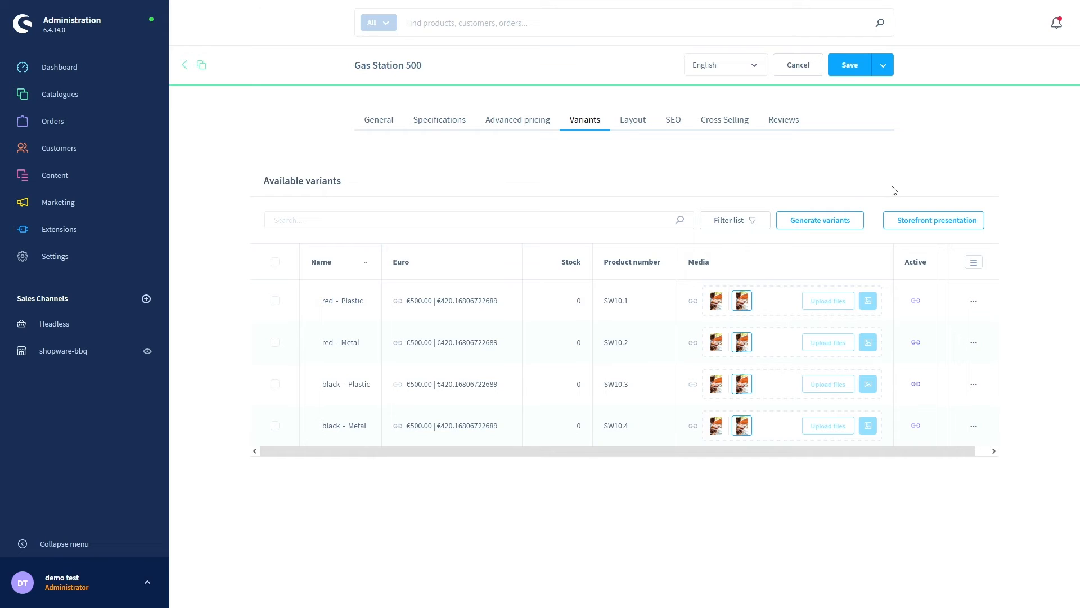
{"action": "left_click", "coordinate": [830, 224]}
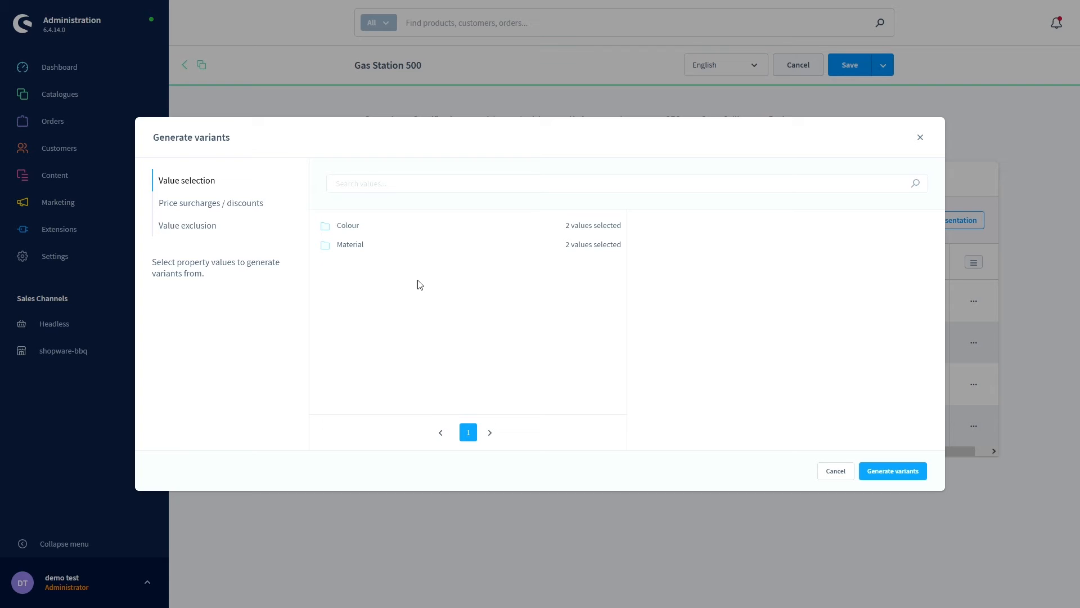
{"action": "left_click", "coordinate": [339, 253]}
{"action": "left_click", "coordinate": [355, 231]}
{"action": "left_click", "coordinate": [354, 250]}
{"action": "left_click", "coordinate": [344, 228]}
{"action": "left_click", "coordinate": [836, 473]}
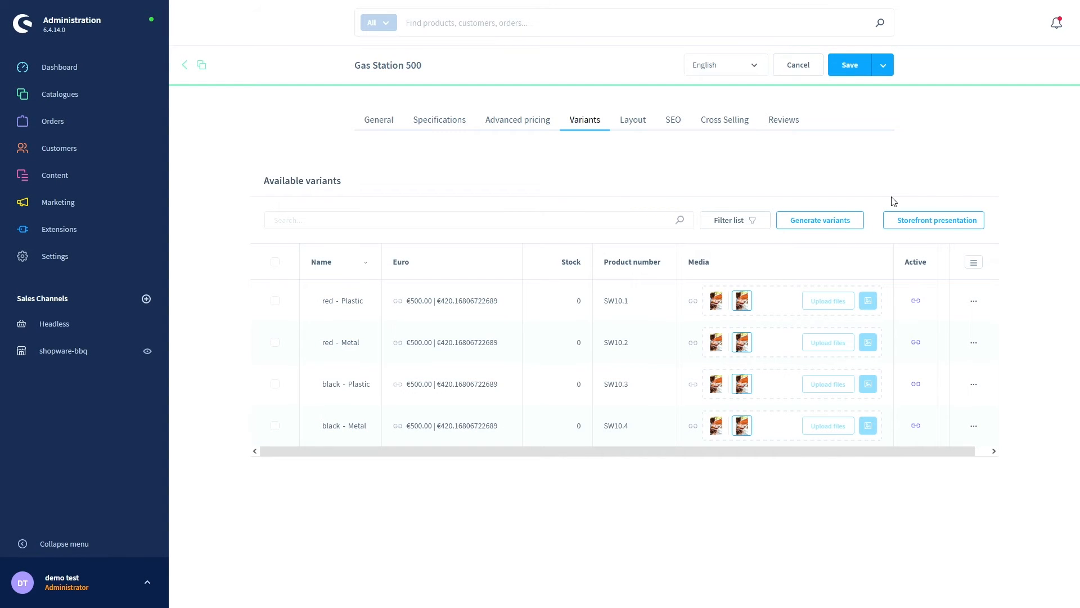
- In Storefront presentation, review Colour display order and media assignment, then reach Product listings
{"action": "left_click", "coordinate": [912, 227]}
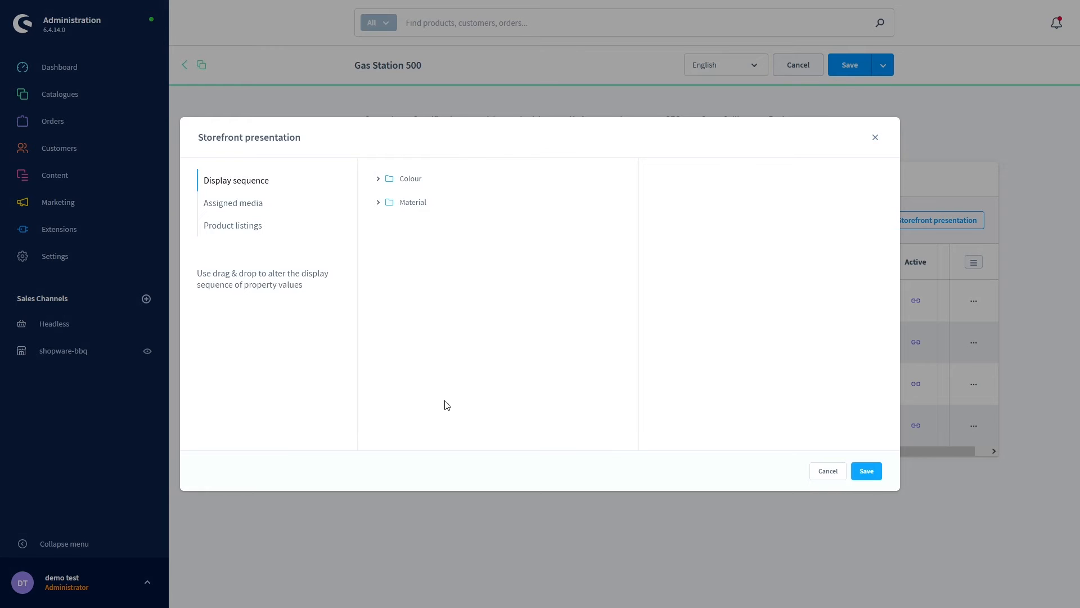
{"action": "left_click", "coordinate": [378, 179]}
{"action": "left_click", "coordinate": [236, 205]}
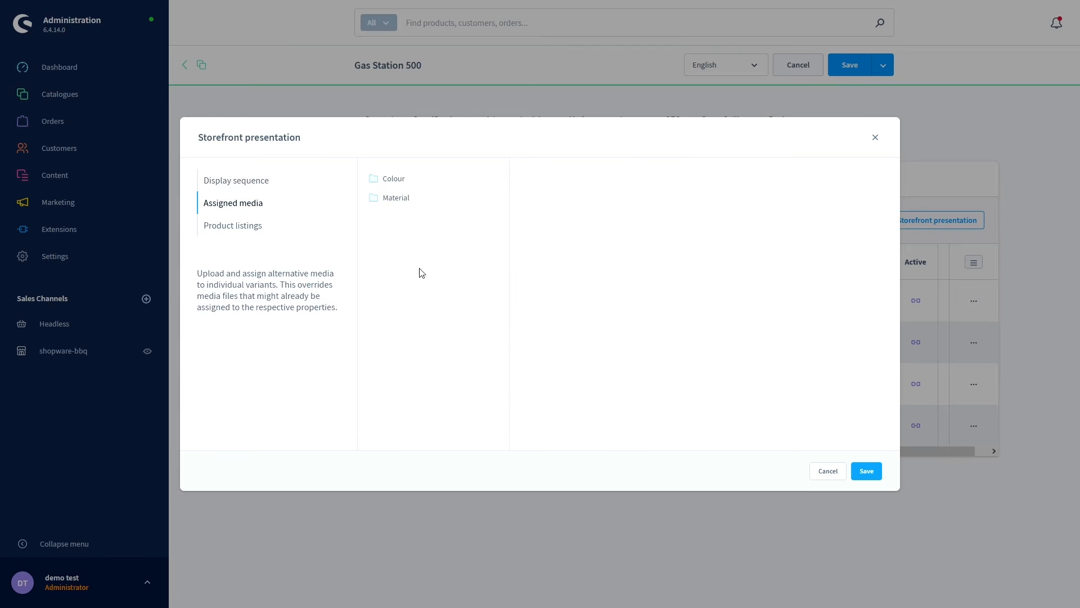
{"action": "left_click", "coordinate": [382, 179]}
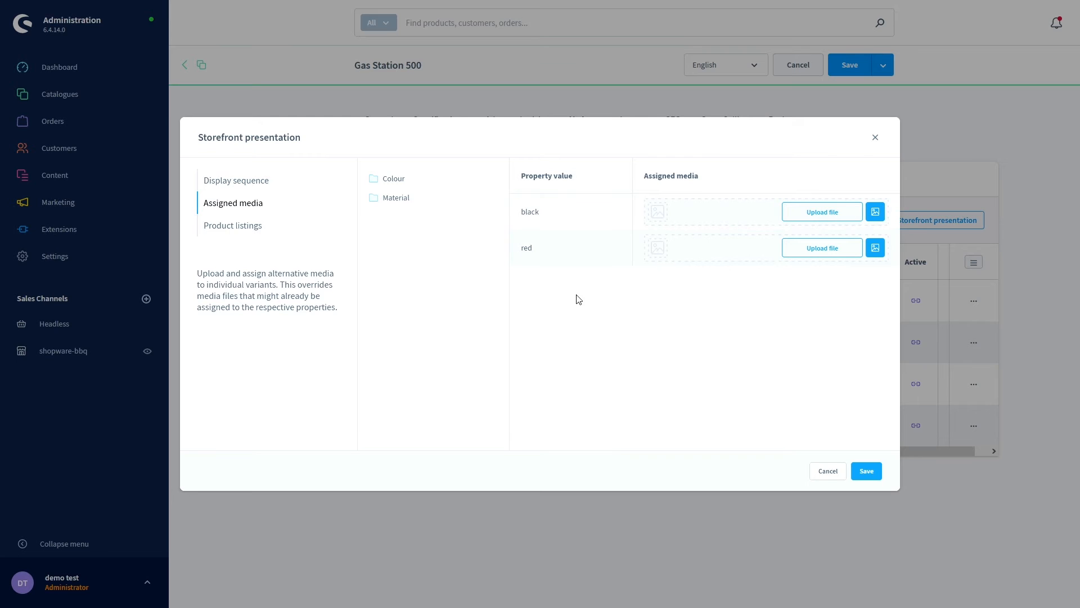
{"action": "left_click", "coordinate": [264, 227]}
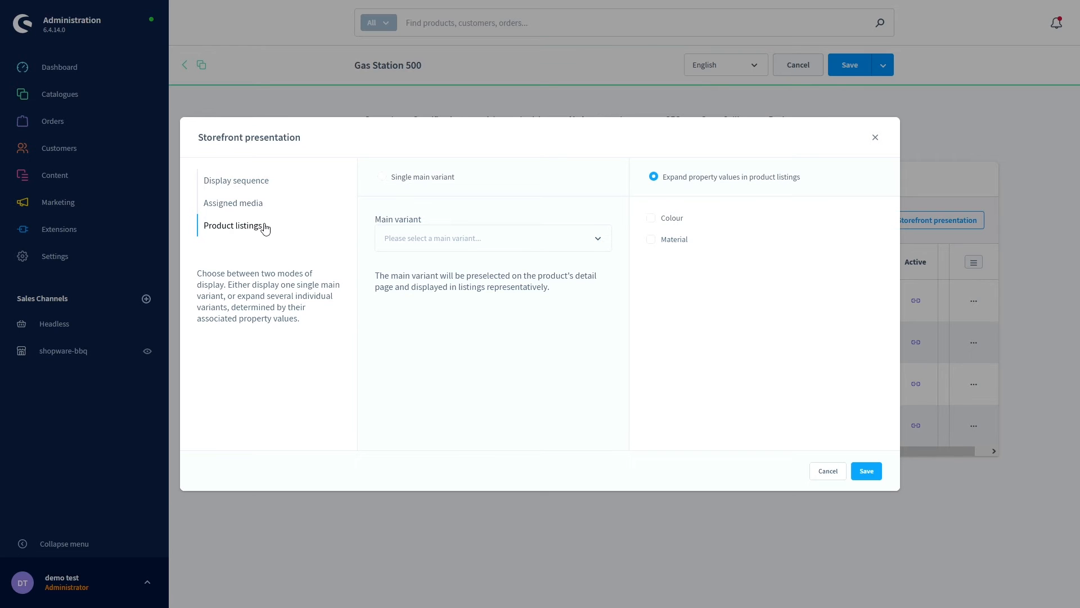
- Try Single main variant, then revert to Expand property values and cancel the presentation dialog
{"action": "left_click", "coordinate": [386, 183]}
{"action": "left_click", "coordinate": [497, 248]}
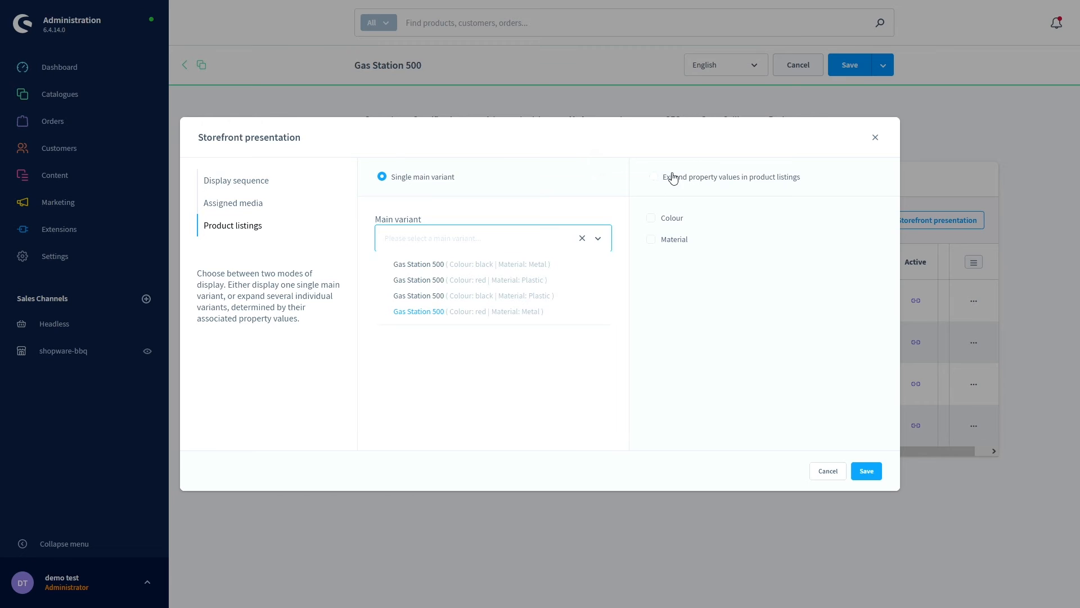
{"action": "left_click", "coordinate": [655, 179]}
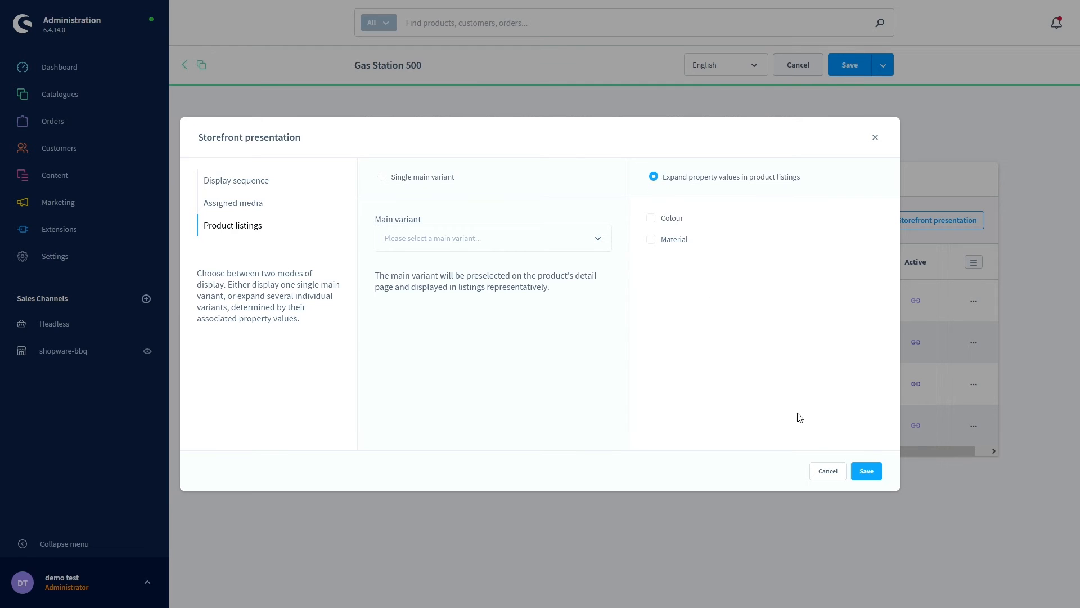
{"action": "left_click", "coordinate": [834, 475]}
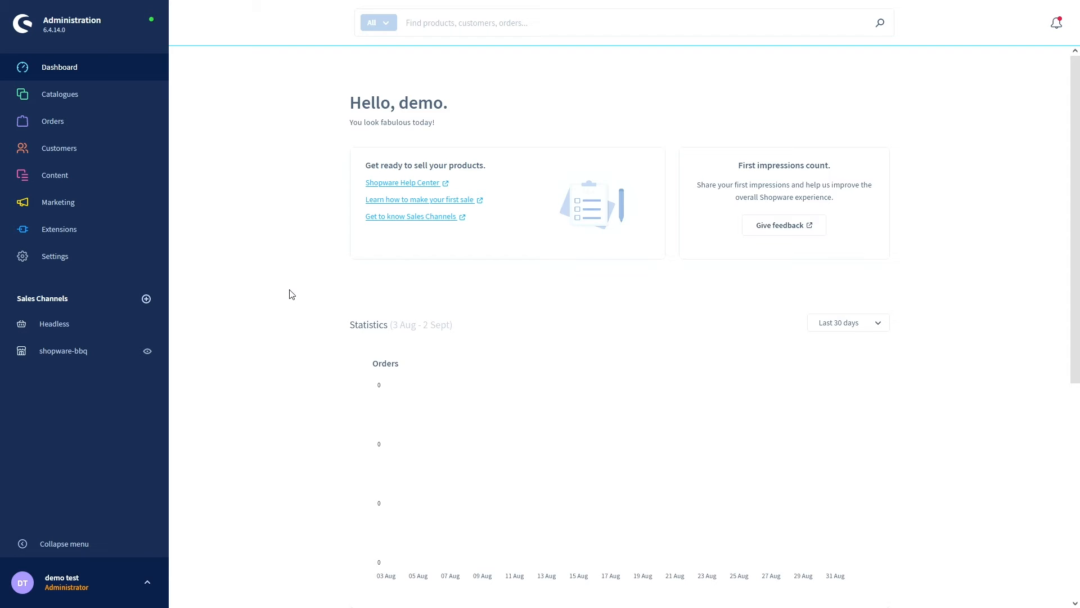
- Go to Content > Themes and open the Shopware default theme's detail page
{"action": "mouse_move", "coordinate": [66, 187]}
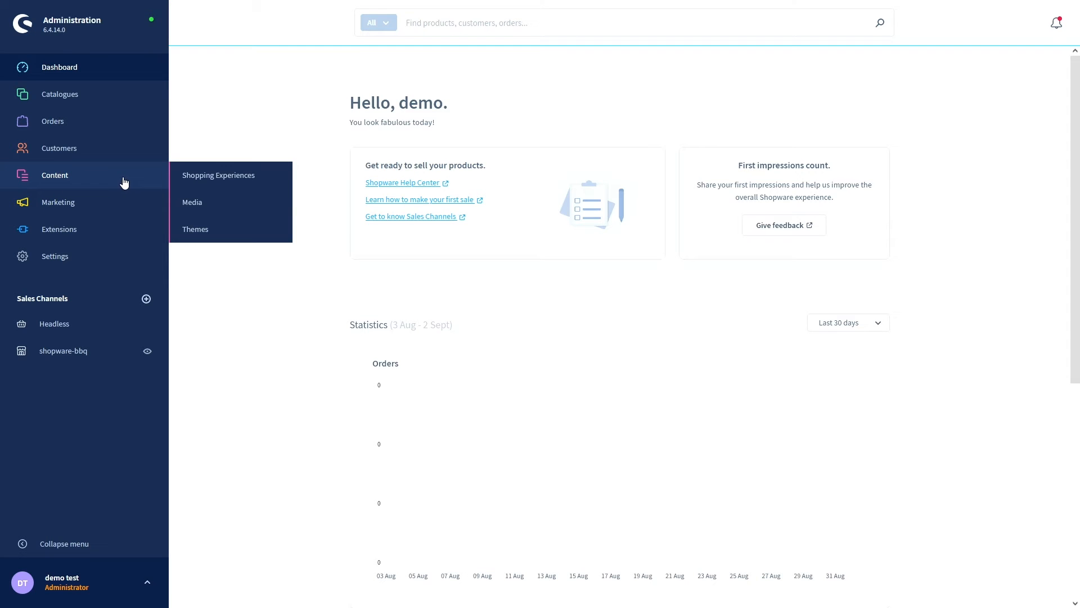
{"action": "left_click", "coordinate": [202, 233]}
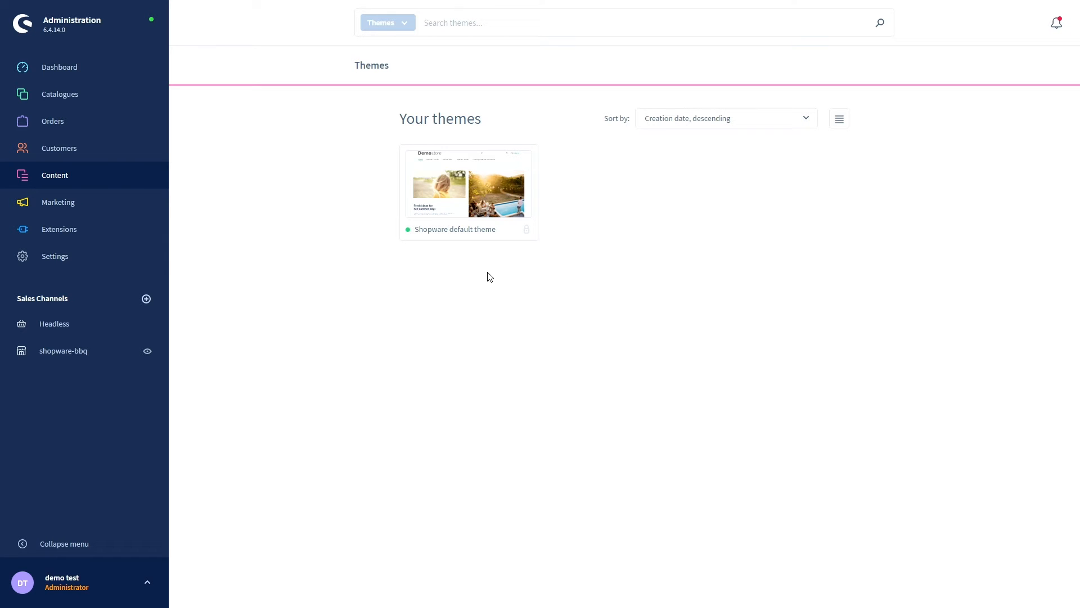
{"action": "left_click", "coordinate": [477, 216]}
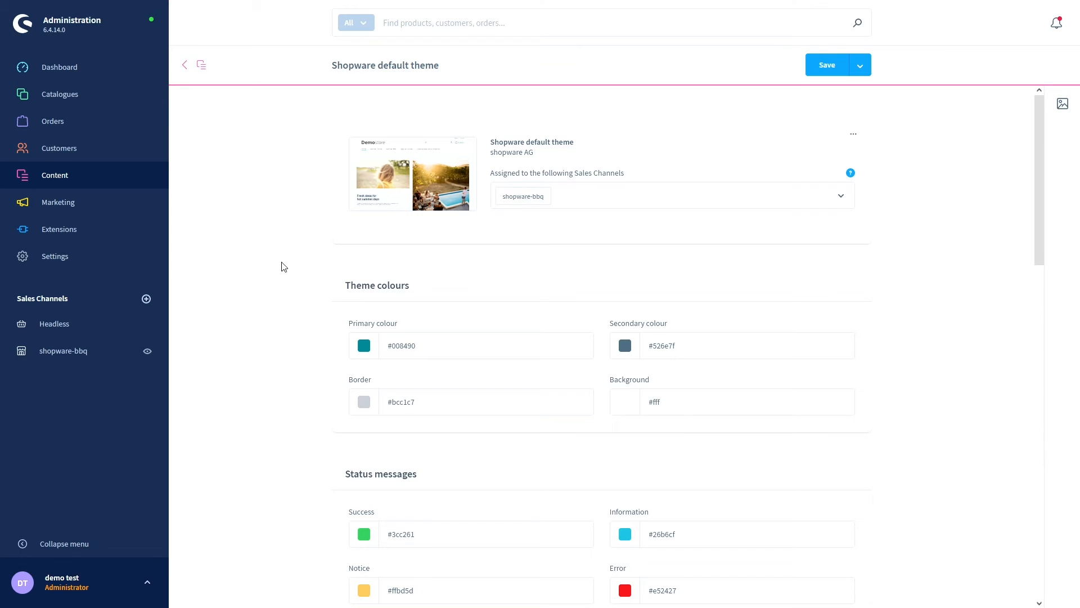
{"action": "key", "text": "ctrl+Tab"}
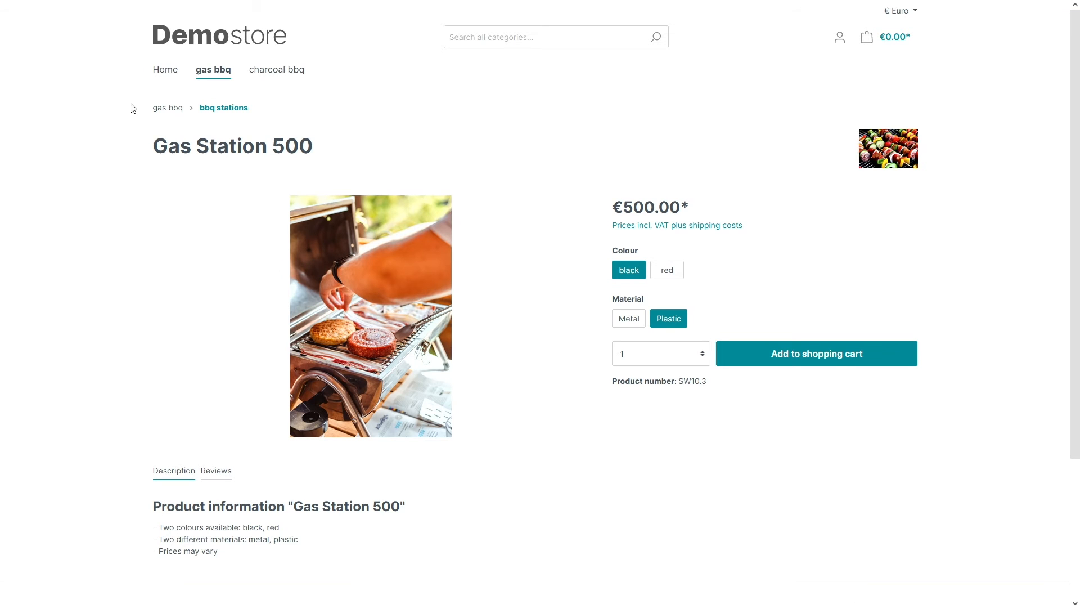
{"action": "left_click", "coordinate": [174, 74]}
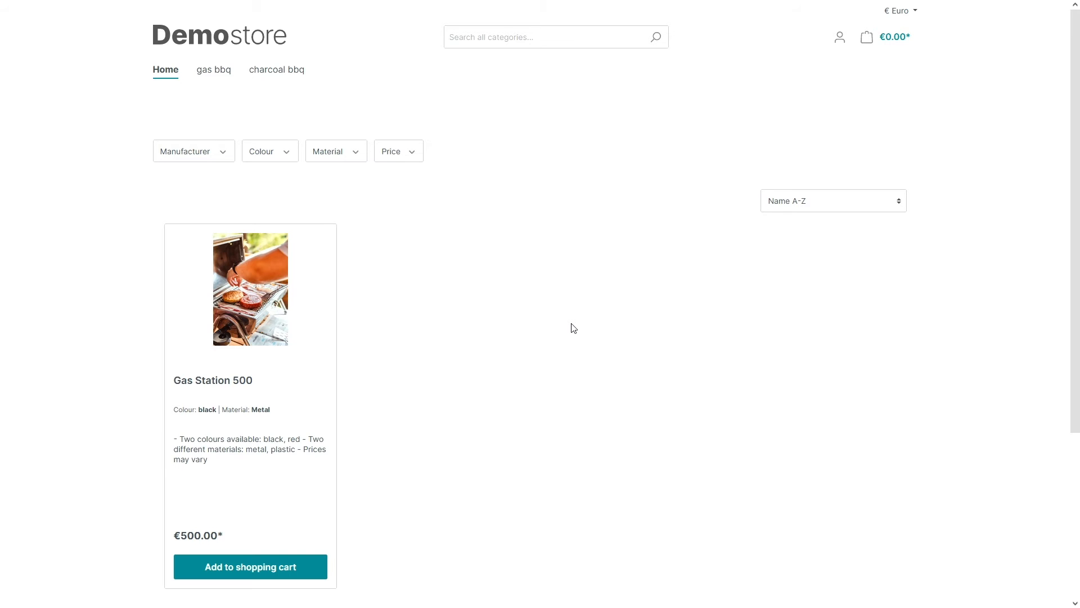
{"action": "key", "text": "ctrl+Tab"}
{"action": "key", "text": "ctrl+Tab"}
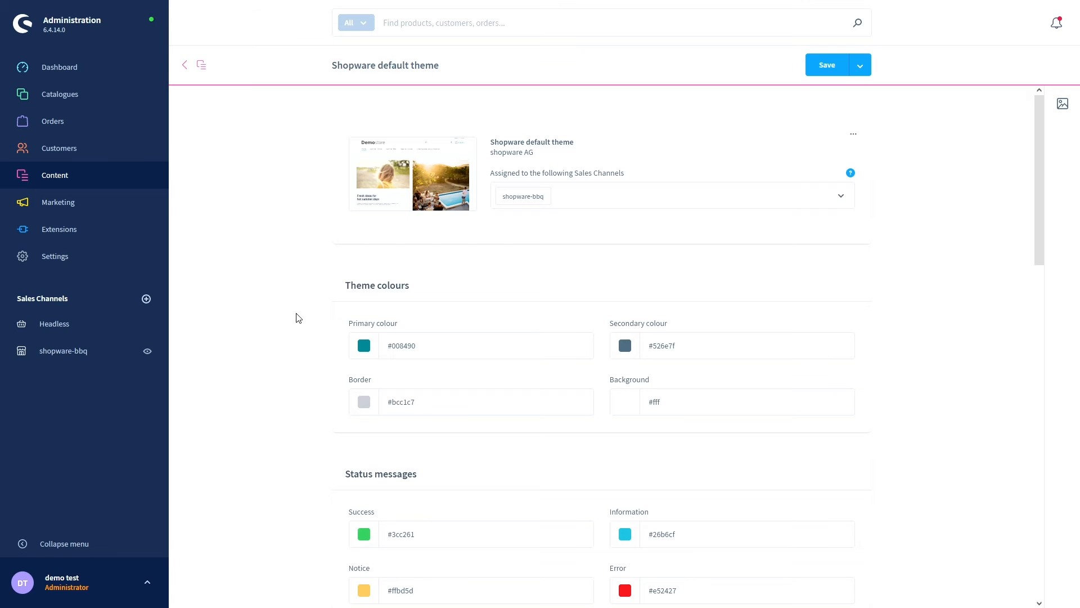
{"action": "scroll", "coordinate": [298, 318], "scroll_direction": "down", "scroll_amount": 1}
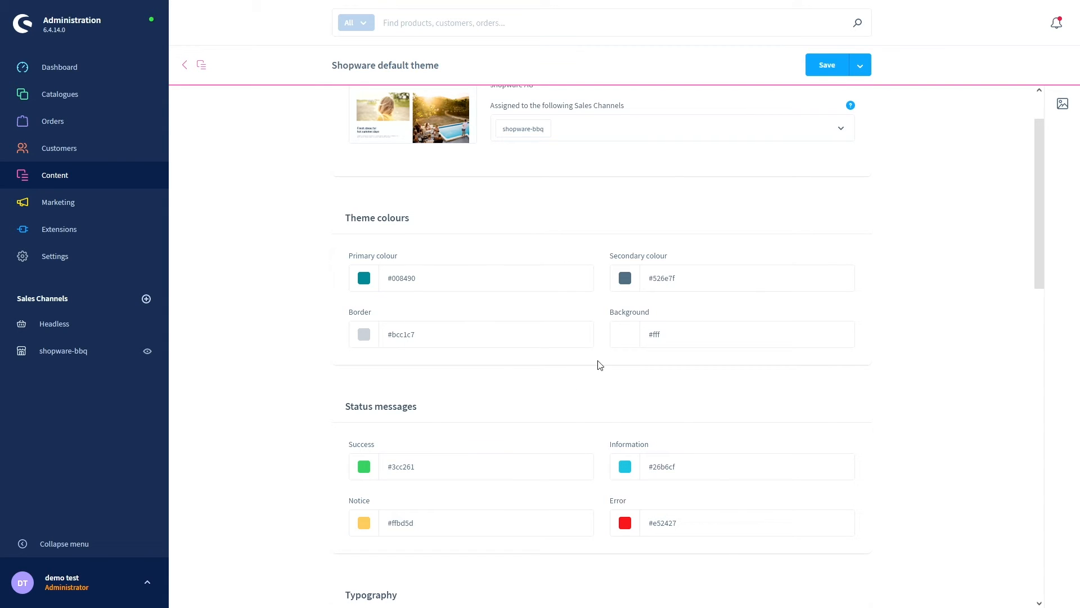
- Set the theme background colour to pale pink #f2e4e4, save the theme, and view the storefront
{"action": "left_click", "coordinate": [623, 343]}
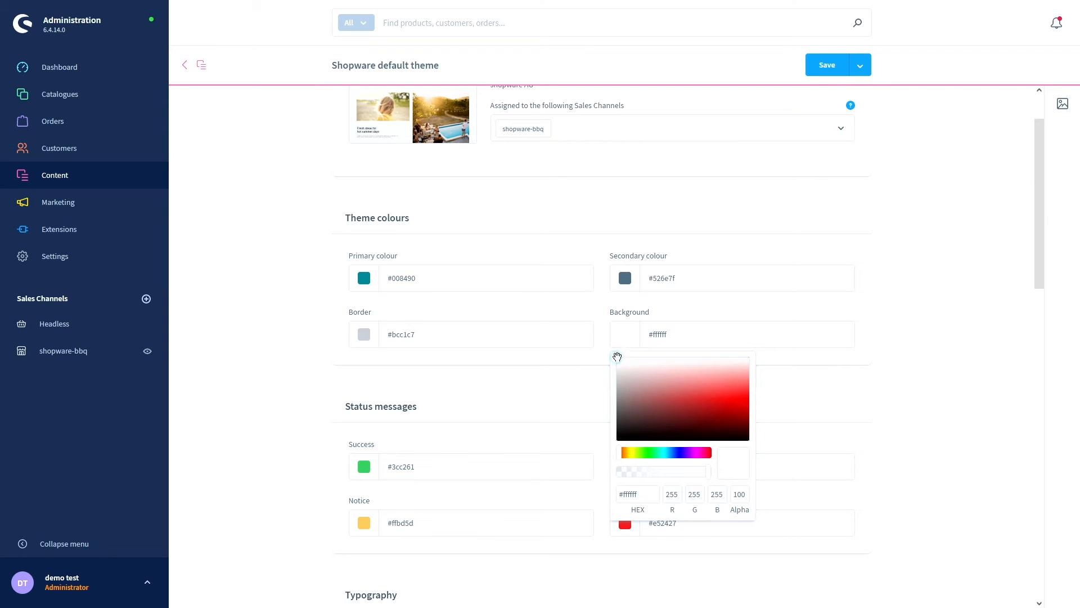
{"action": "left_click", "coordinate": [664, 363]}
{"action": "left_click_drag", "start_coordinate": [663, 363], "coordinate": [662, 364]}
{"action": "left_click", "coordinate": [602, 309]}
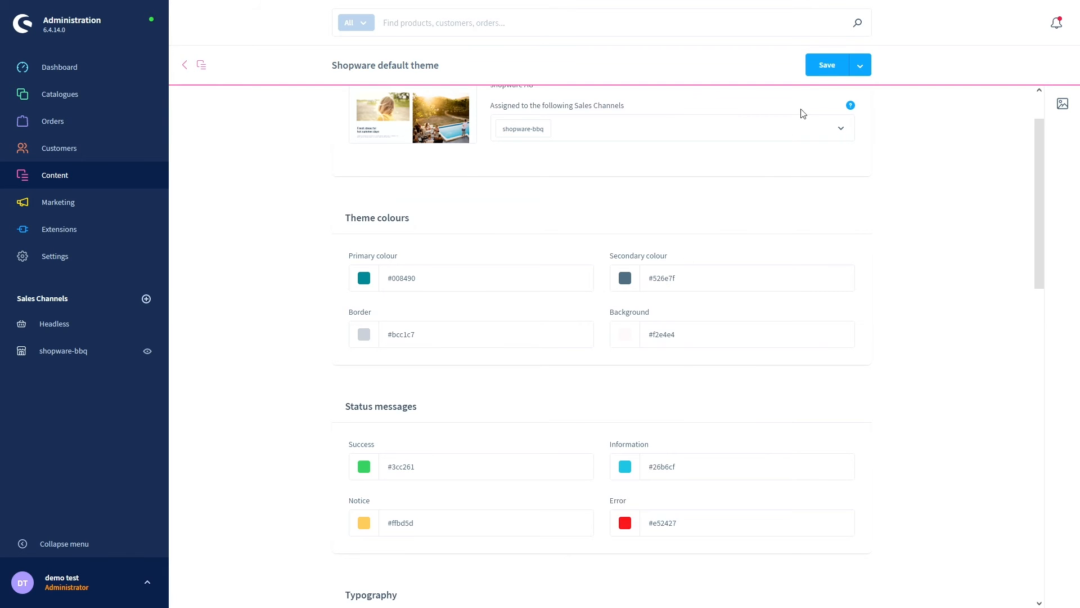
{"action": "left_click", "coordinate": [822, 66]}
{"action": "left_click", "coordinate": [758, 345]}
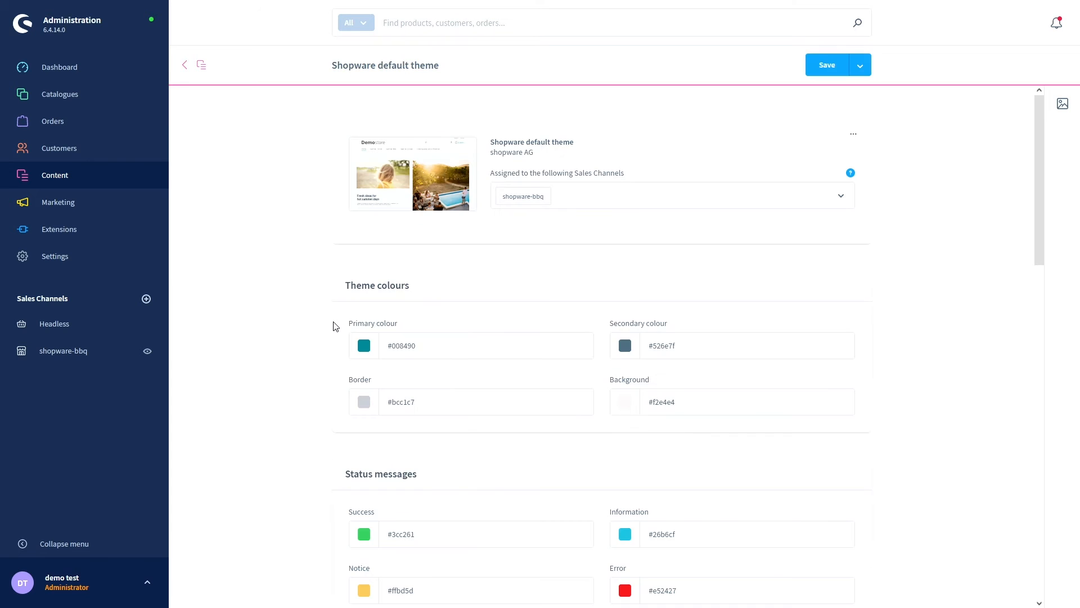
{"action": "key", "text": "ctrl+Tab"}
{"action": "scroll", "coordinate": [310, 349], "scroll_direction": "down", "scroll_amount": 2}
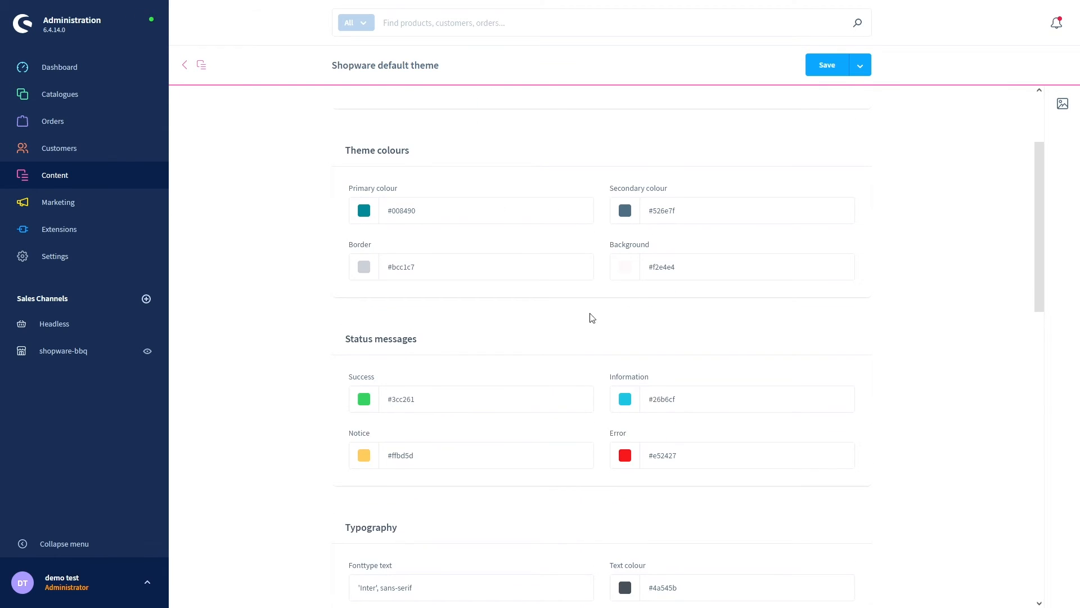
{"action": "scroll", "coordinate": [343, 293], "scroll_direction": "down", "scroll_amount": 1}
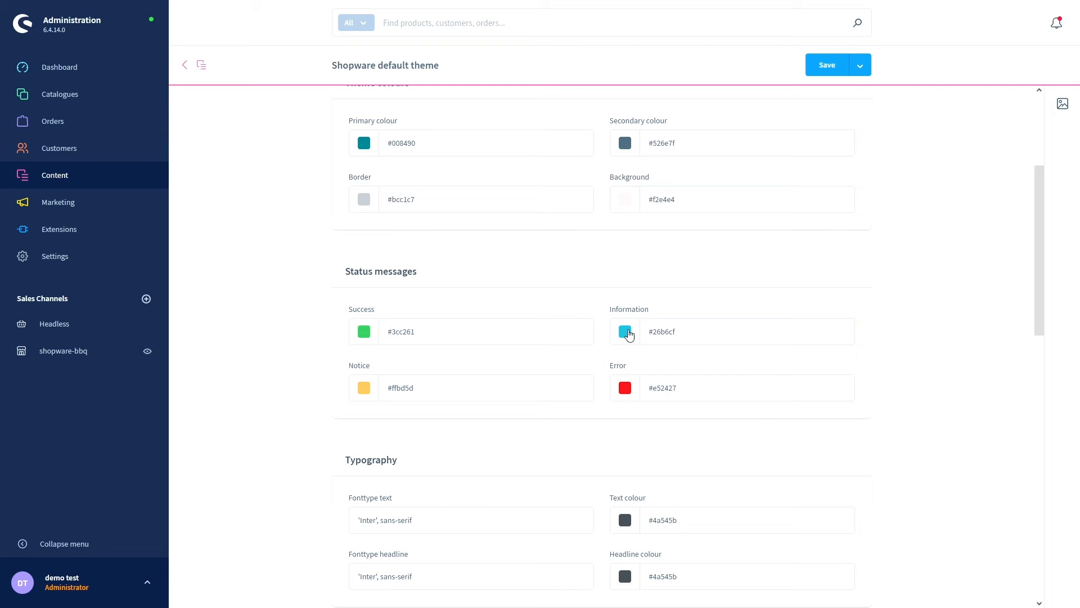
{"action": "left_click", "coordinate": [628, 335]}
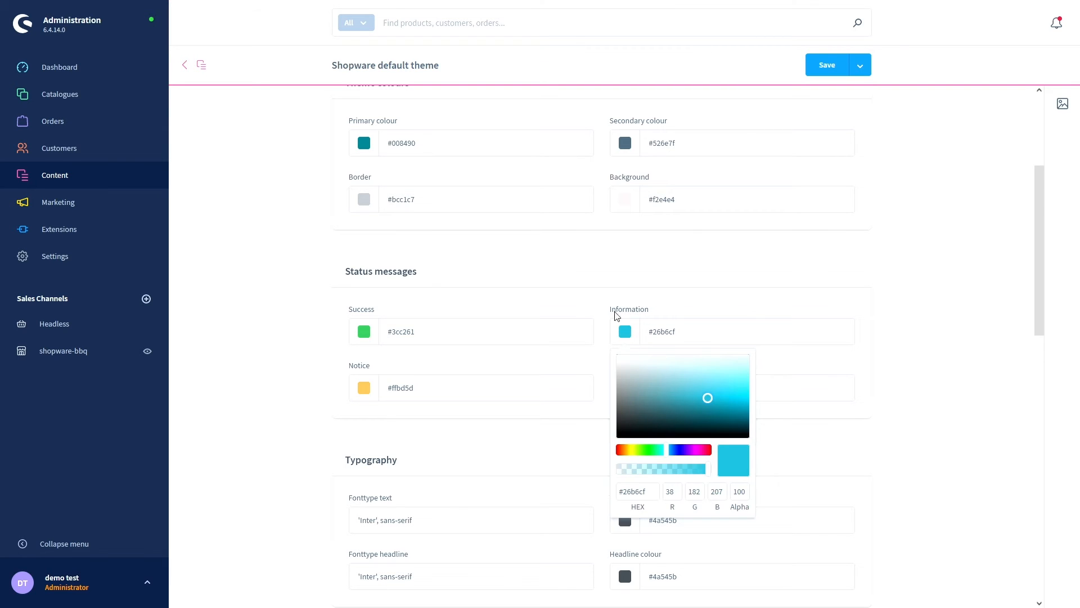
{"action": "left_click", "coordinate": [616, 315]}
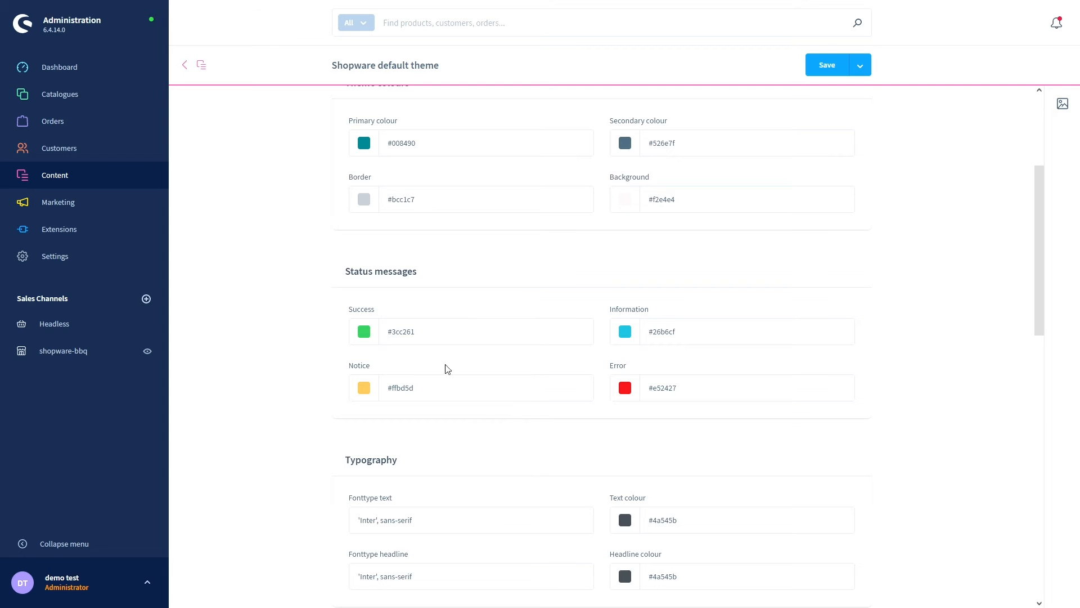
{"action": "scroll", "coordinate": [325, 399], "scroll_direction": "down", "scroll_amount": 2}
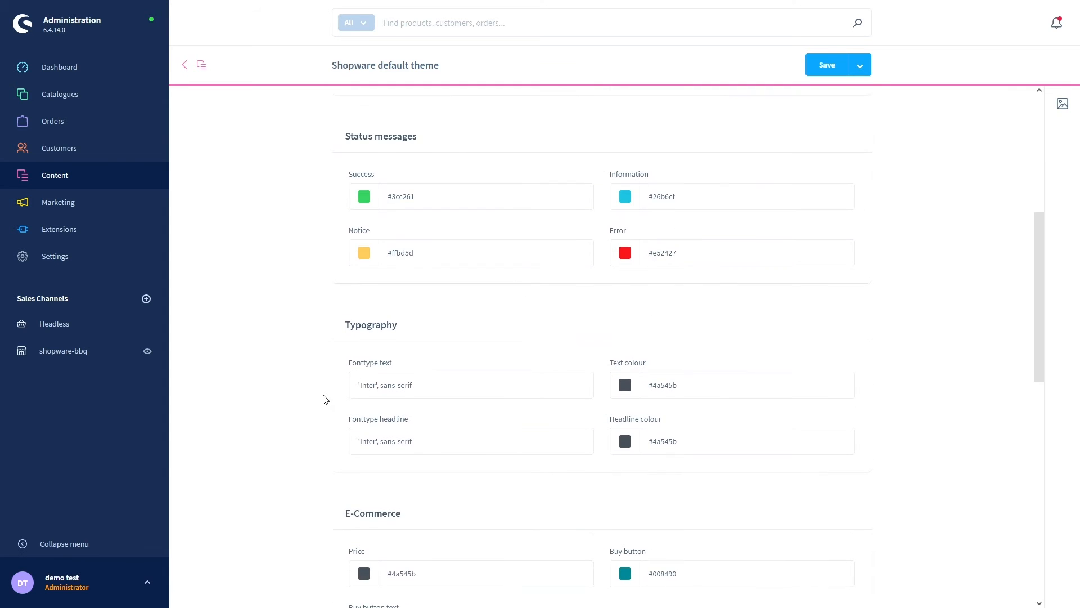
{"action": "scroll", "coordinate": [325, 399], "scroll_direction": "down", "scroll_amount": 2}
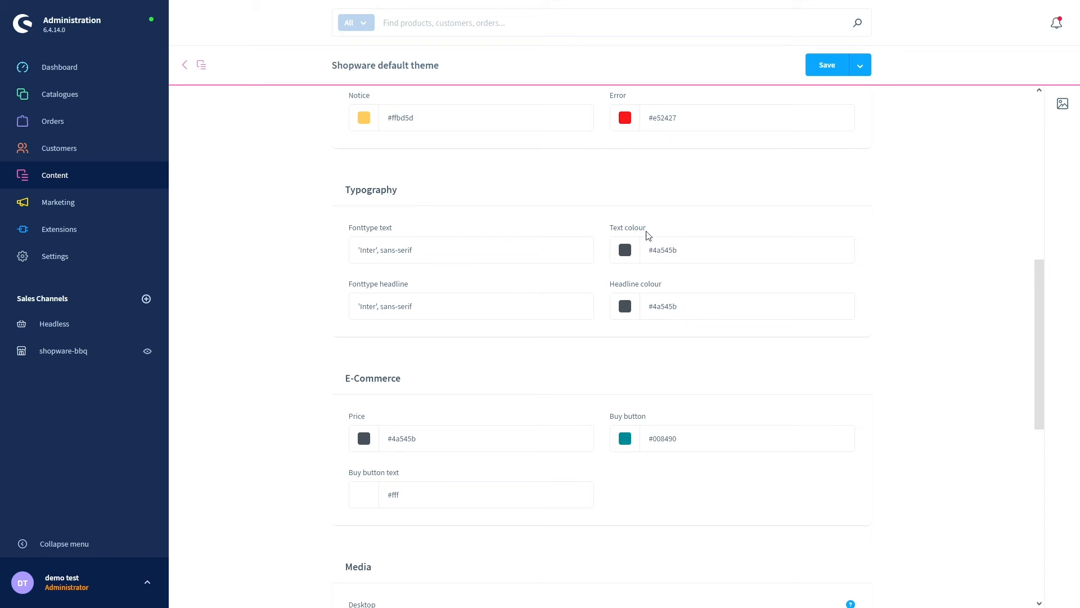
- Set the theme text colour to light blue #329be5, save it, and reload the storefront
{"action": "left_click", "coordinate": [625, 257]}
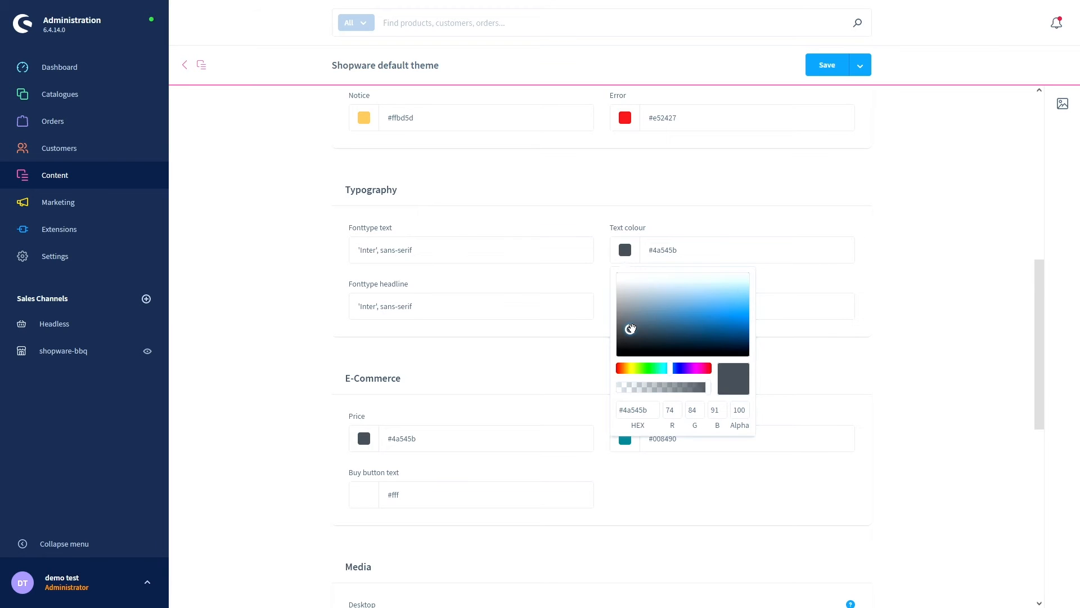
{"action": "mouse_move", "coordinate": [631, 329]}
{"action": "left_mouse_down"}
{"action": "mouse_move", "coordinate": [670, 335]}
{"action": "mouse_move", "coordinate": [617, 353]}
{"action": "mouse_move", "coordinate": [719, 312]}
{"action": "left_mouse_up"}
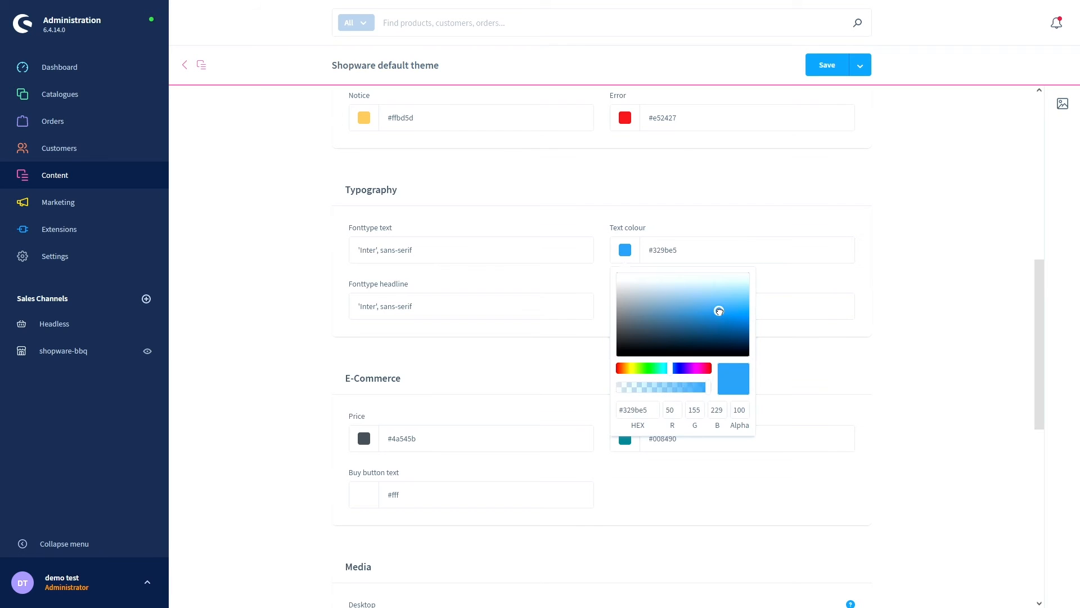
{"action": "left_click", "coordinate": [698, 226]}
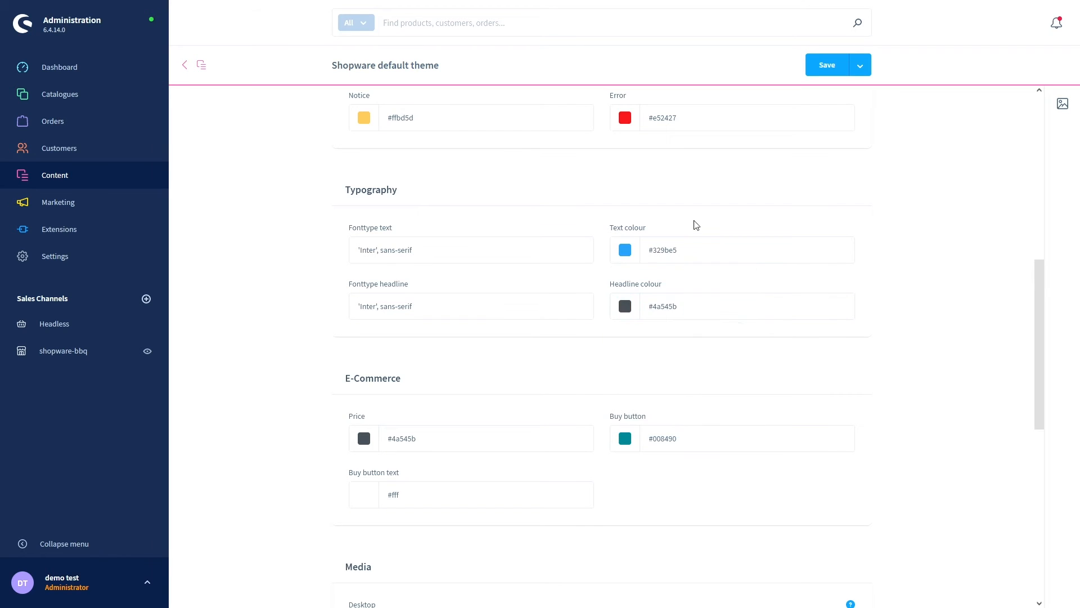
{"action": "left_click", "coordinate": [816, 66]}
{"action": "left_click", "coordinate": [759, 347]}
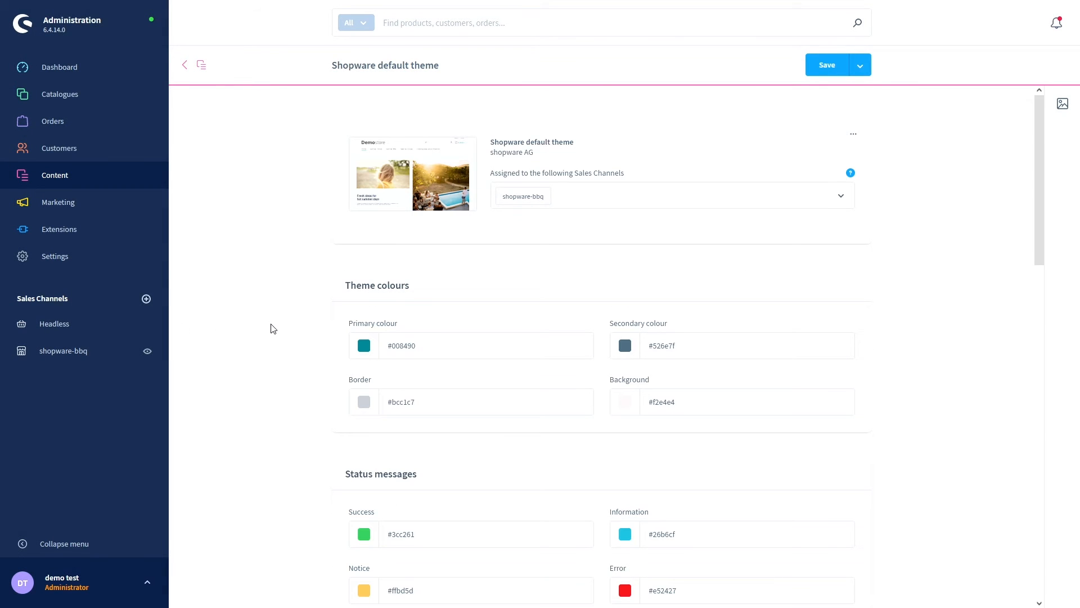
{"action": "key", "text": "ctrl+Tab"}
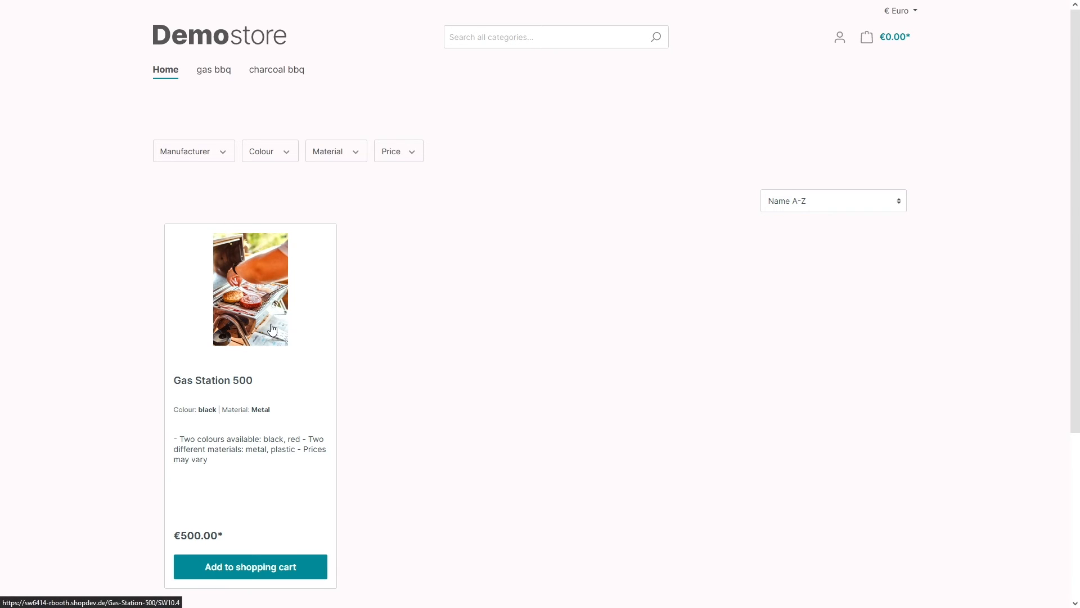
{"action": "key", "text": "F5"}
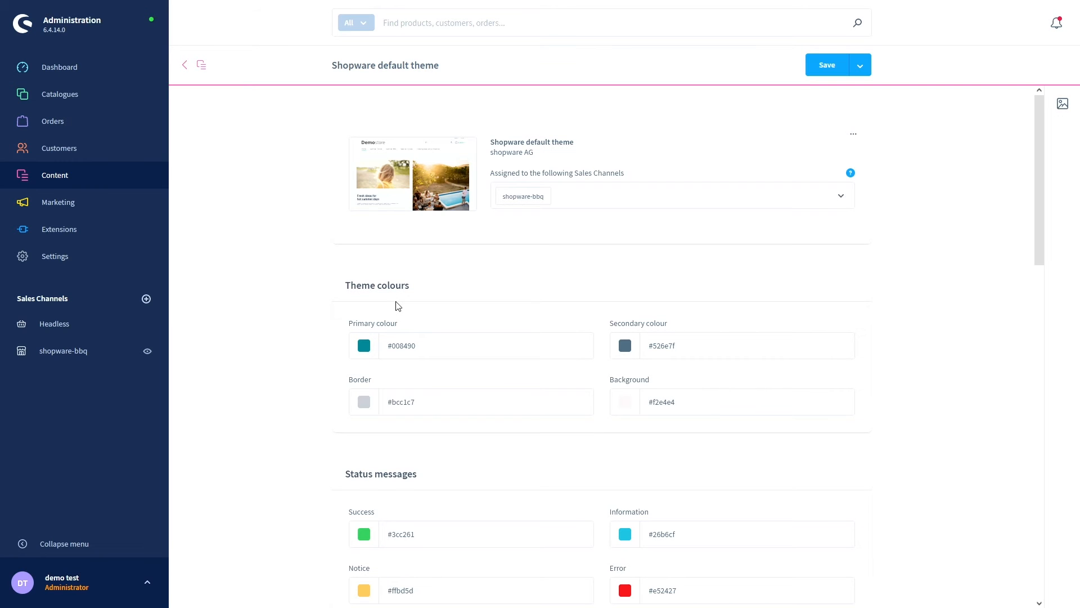
{"action": "scroll", "coordinate": [314, 368], "scroll_direction": "down", "scroll_amount": 7}
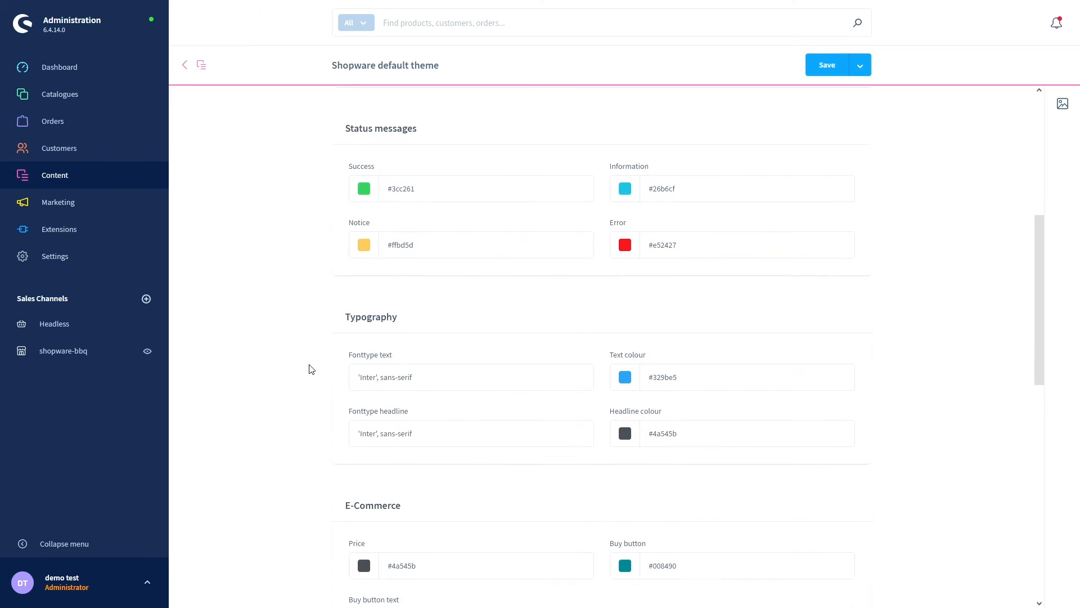
{"action": "scroll", "coordinate": [313, 368], "scroll_direction": "down", "scroll_amount": 3}
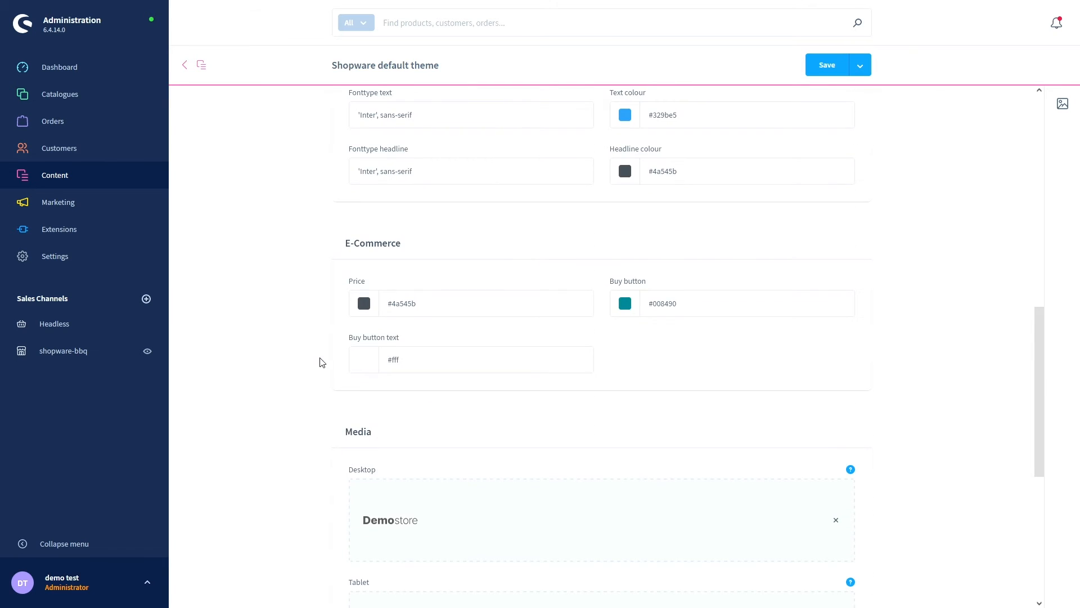
{"action": "scroll", "coordinate": [299, 305], "scroll_direction": "down", "scroll_amount": 1}
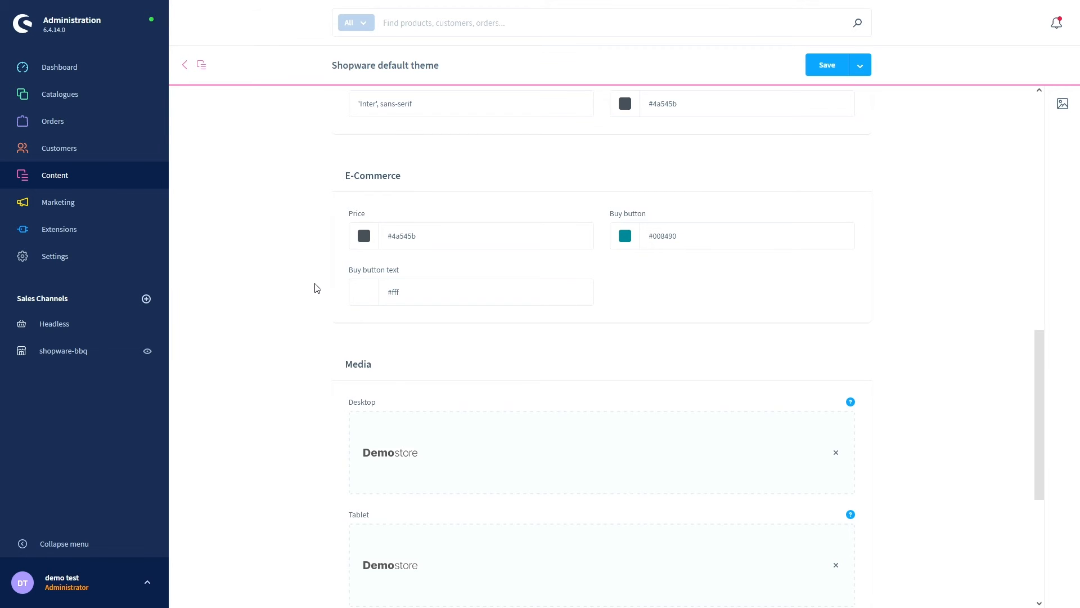
{"action": "scroll", "coordinate": [315, 288], "scroll_direction": "down", "scroll_amount": 3}
{"action": "scroll", "coordinate": [317, 288], "scroll_direction": "up", "scroll_amount": 1}
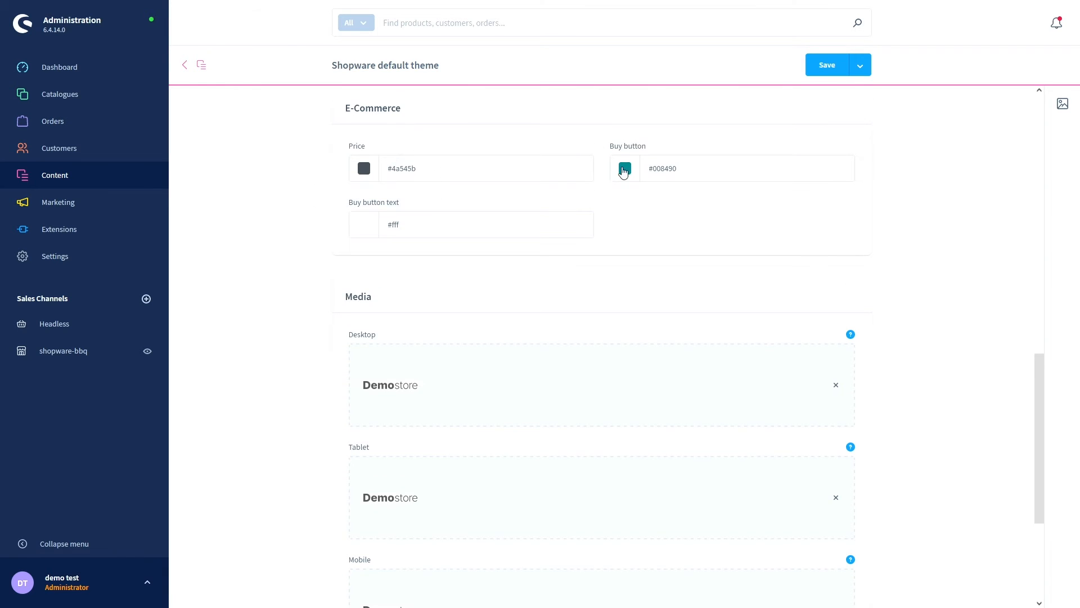
{"action": "scroll", "coordinate": [326, 257], "scroll_direction": "down", "scroll_amount": 2}
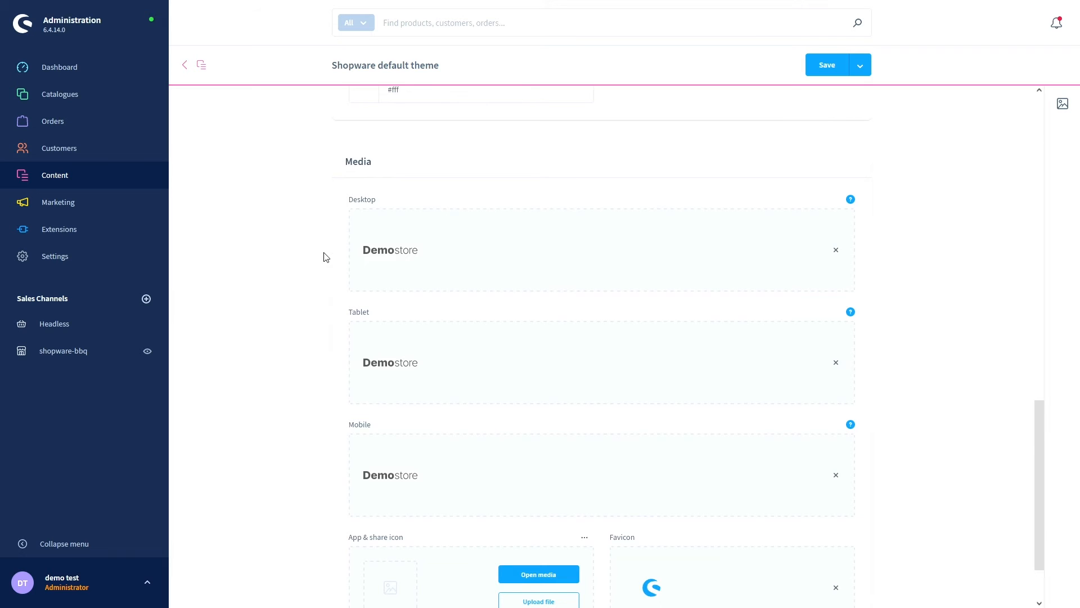
{"action": "scroll", "coordinate": [325, 257], "scroll_direction": "down", "scroll_amount": 1}
{"action": "scroll", "coordinate": [325, 257], "scroll_direction": "up", "scroll_amount": 1}
{"action": "scroll", "coordinate": [325, 257], "scroll_direction": "down", "scroll_amount": 1}
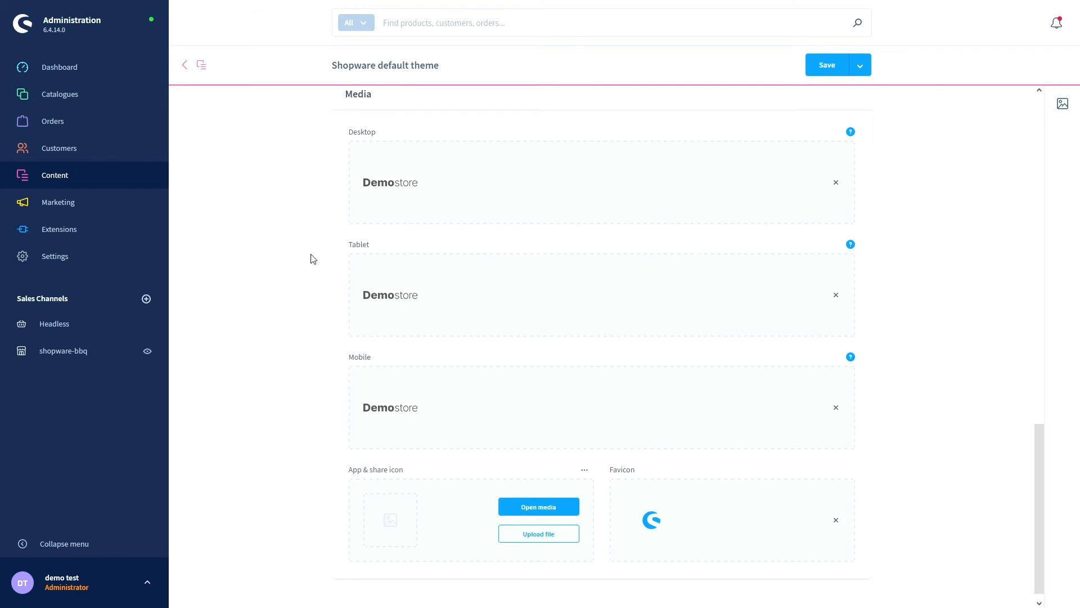
{"action": "scroll", "coordinate": [313, 259], "scroll_direction": "down", "scroll_amount": 1}
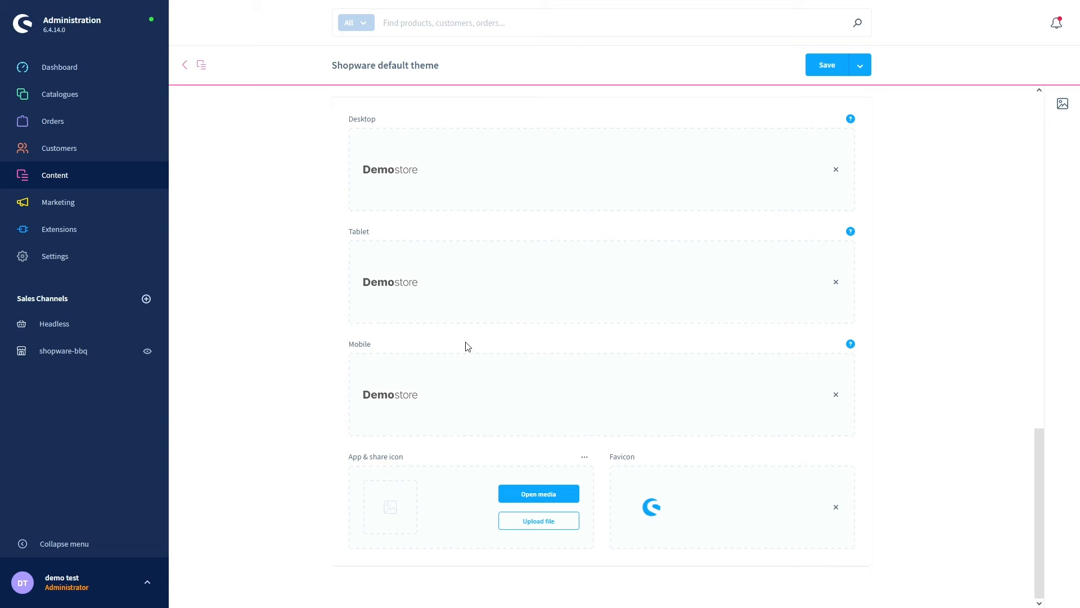
- Replace the Demostore desktop logo with the Fire image, replacing the existing file
{"action": "left_click", "coordinate": [836, 171]}
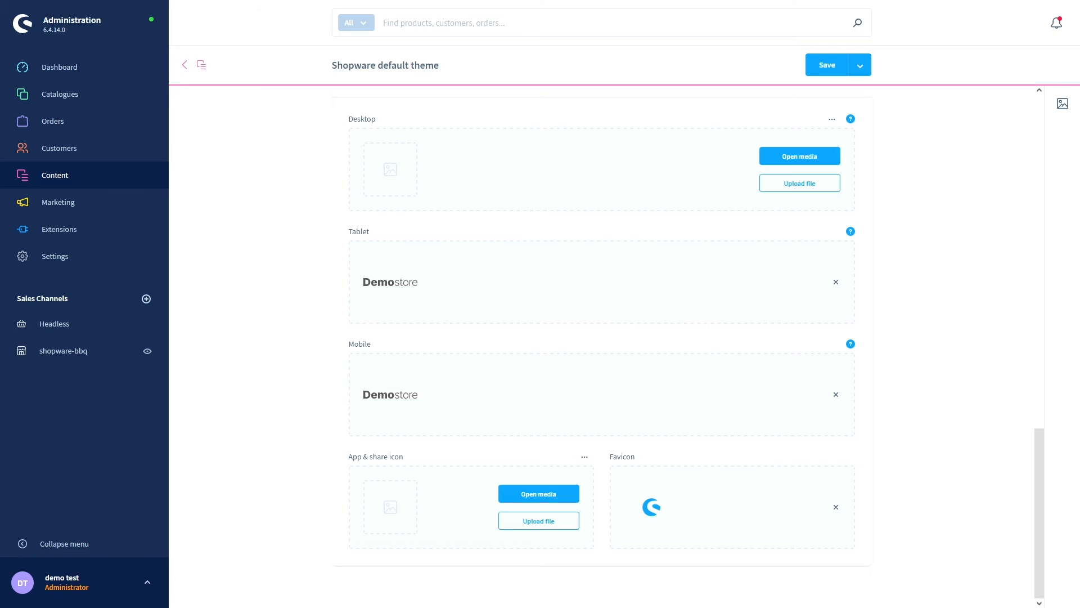
{"action": "left_click_drag", "start_coordinate": [3, 225], "coordinate": [430, 189]}
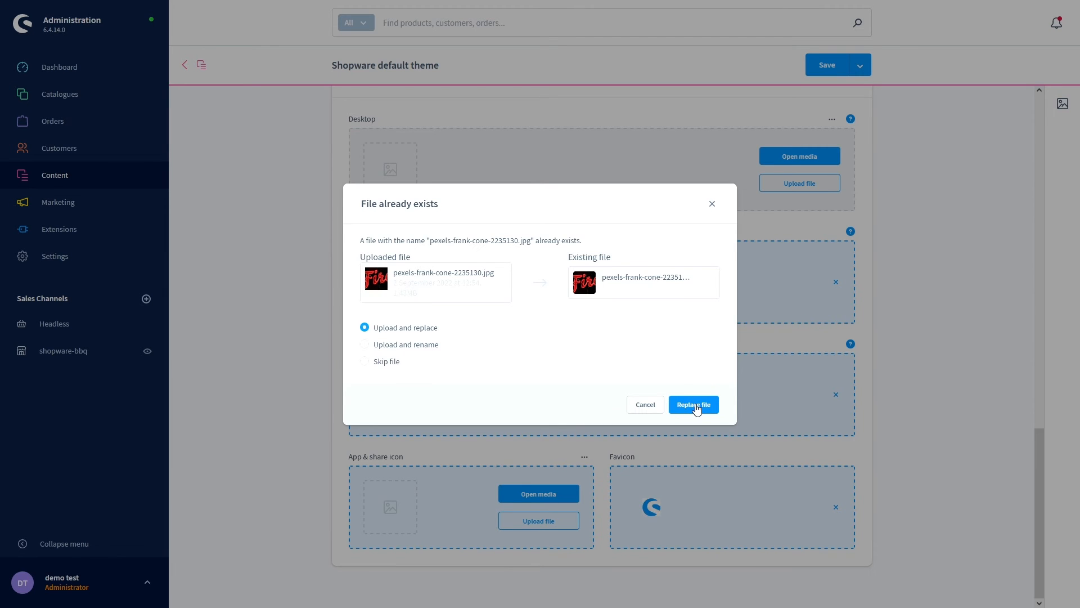
{"action": "left_click", "coordinate": [650, 410]}
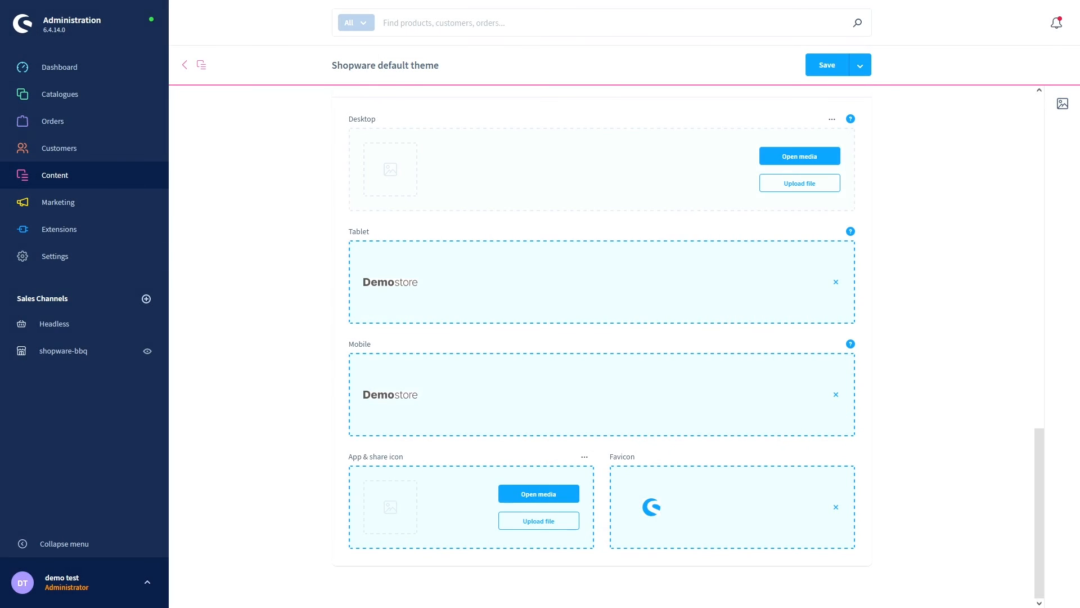
{"action": "left_click_drag", "start_coordinate": [578, 217], "coordinate": [535, 205]}
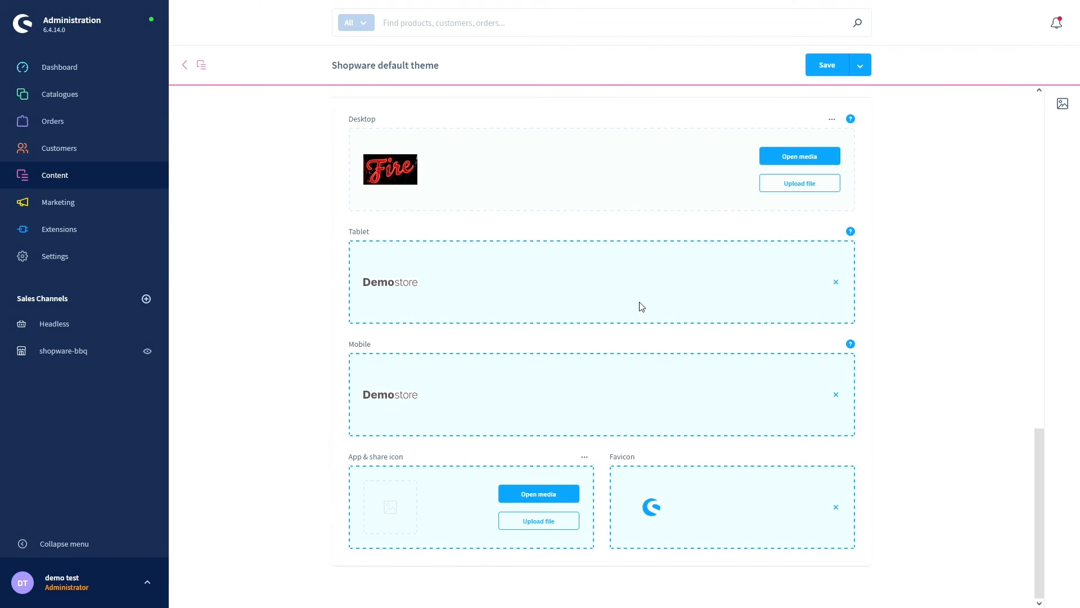
{"action": "left_click", "coordinate": [693, 405]}
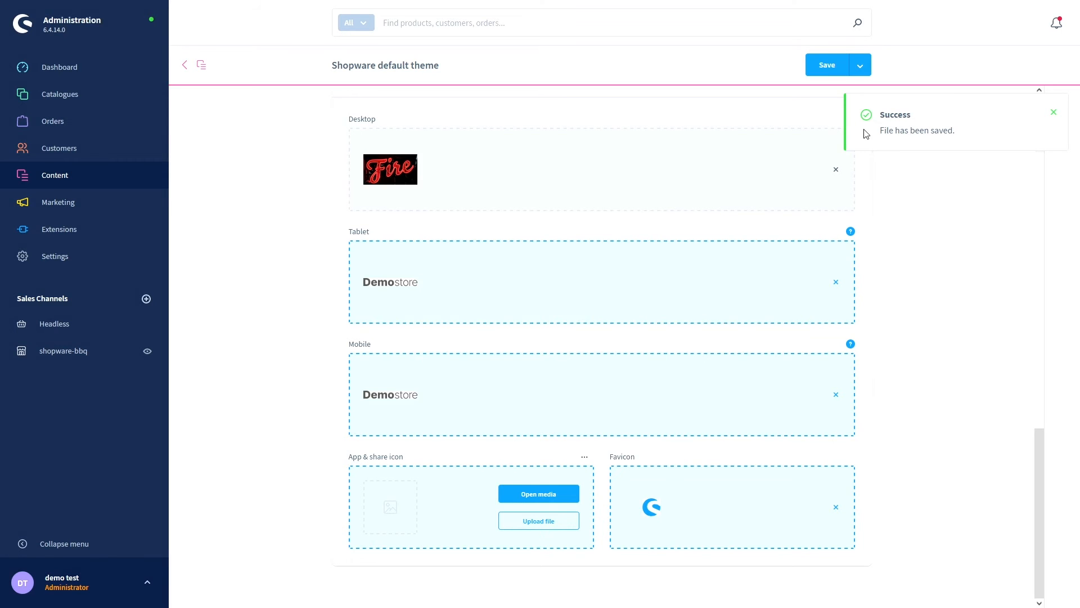
- Scroll through the theme settings and request saving the theme changes
{"action": "scroll", "coordinate": [417, 241], "scroll_direction": "up", "scroll_amount": 10}
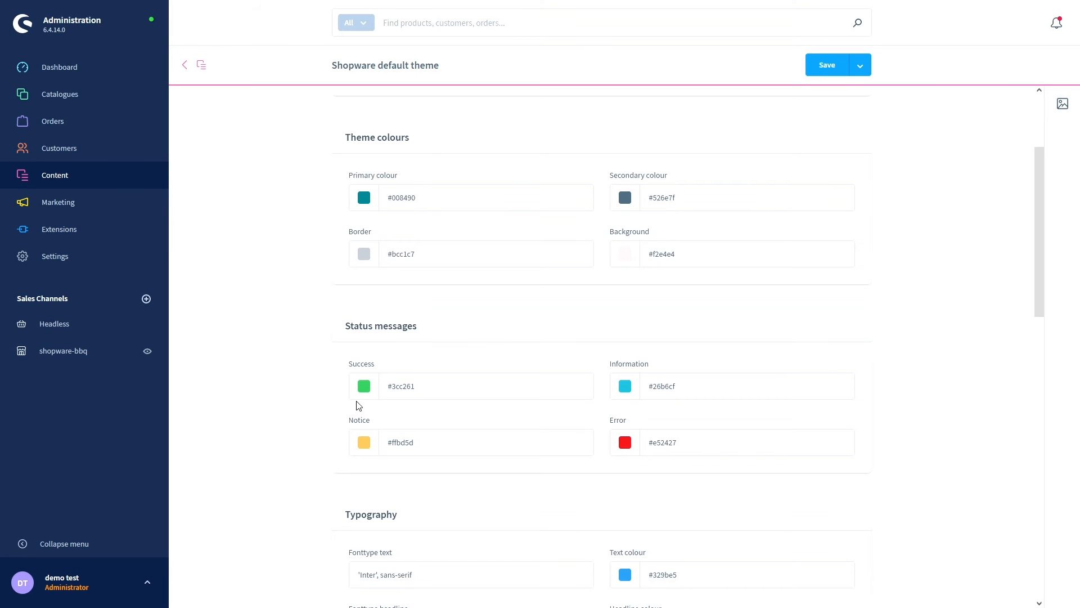
{"action": "scroll", "coordinate": [336, 385], "scroll_direction": "down", "scroll_amount": 5}
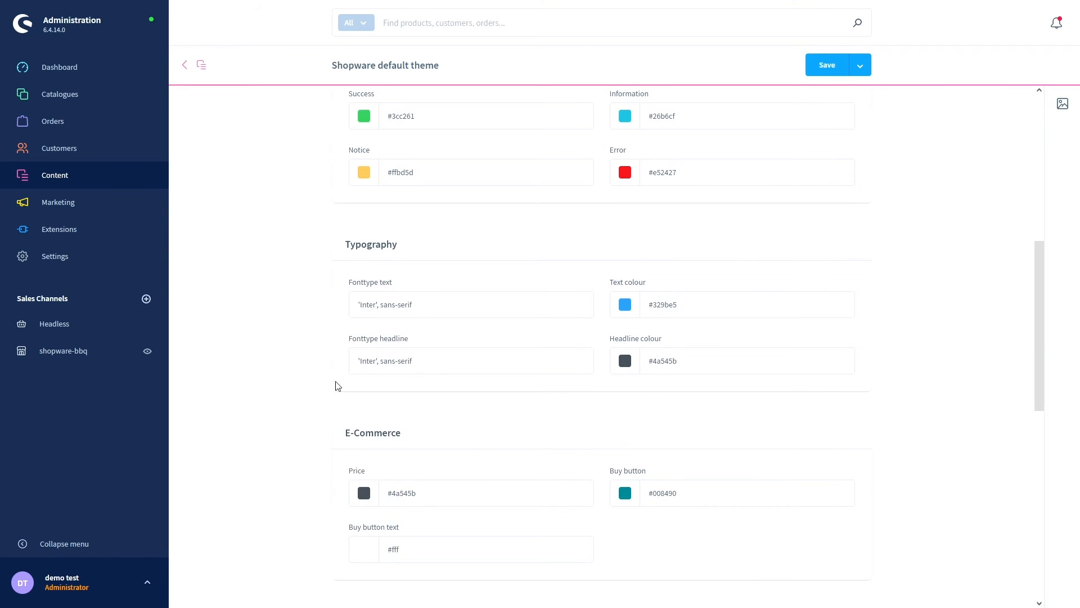
{"action": "scroll", "coordinate": [338, 386], "scroll_direction": "down", "scroll_amount": 5}
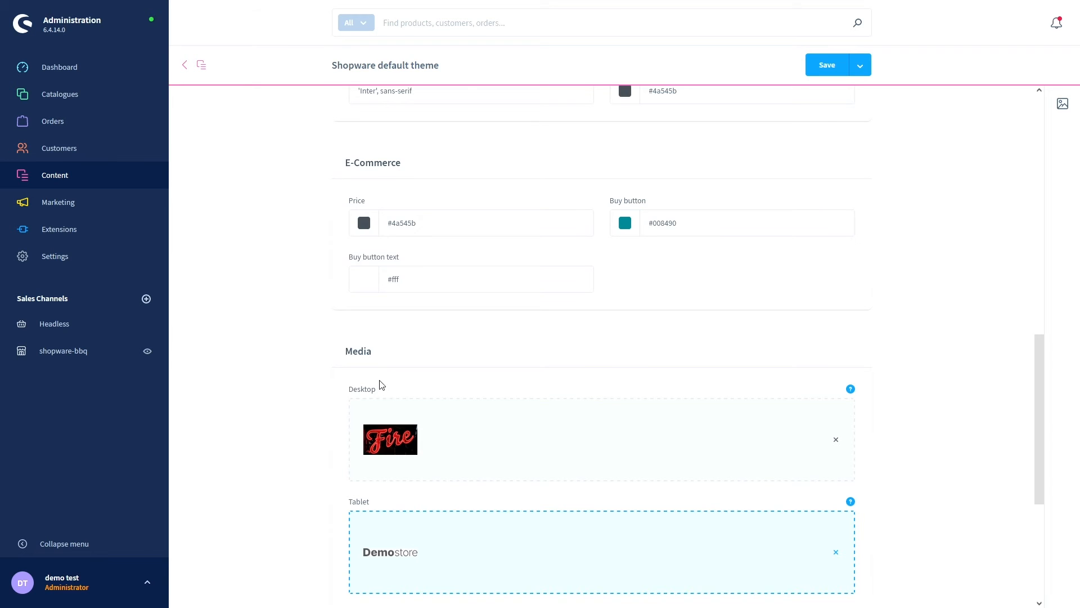
{"action": "scroll", "coordinate": [344, 413], "scroll_direction": "down", "scroll_amount": 3}
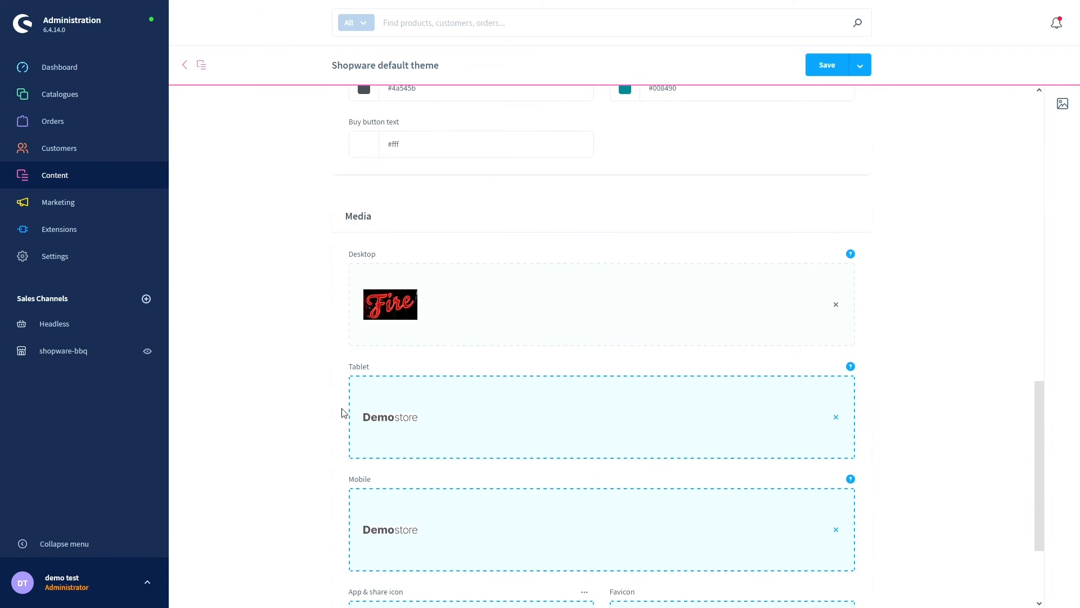
{"action": "scroll", "coordinate": [343, 413], "scroll_direction": "down", "scroll_amount": 3}
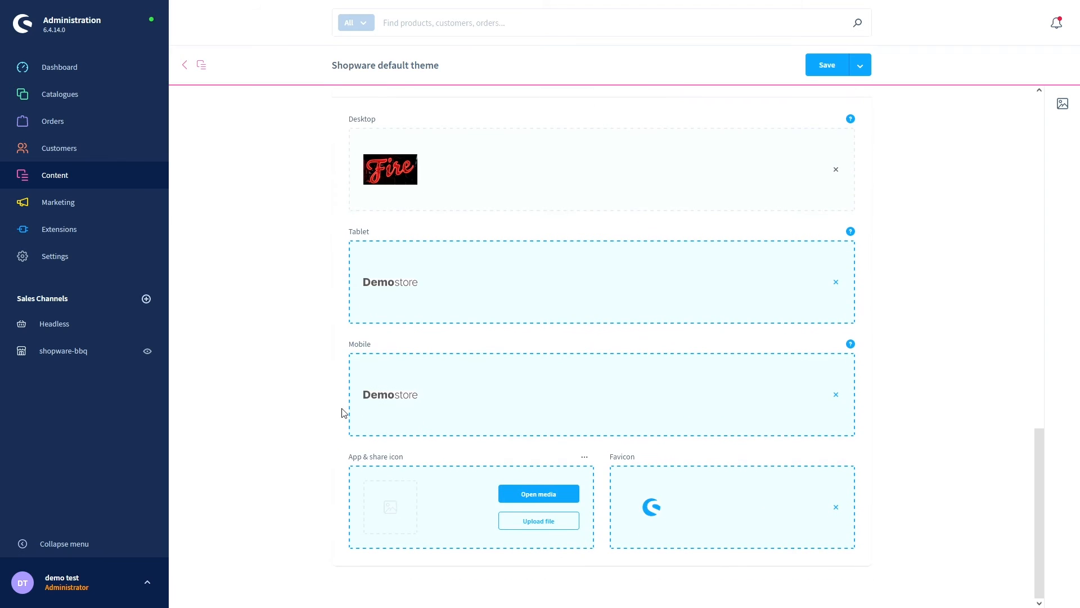
{"action": "left_click", "coordinate": [826, 65]}
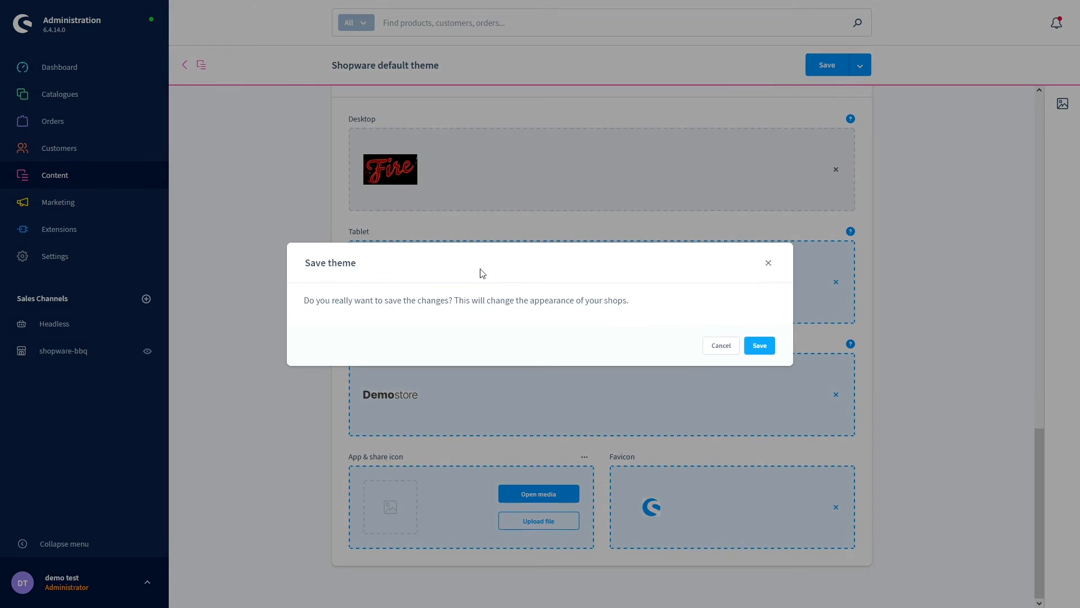
- Confirm the theme save, check the Fire logo on the storefront, and return to the theme settings
{"action": "left_click", "coordinate": [758, 345]}
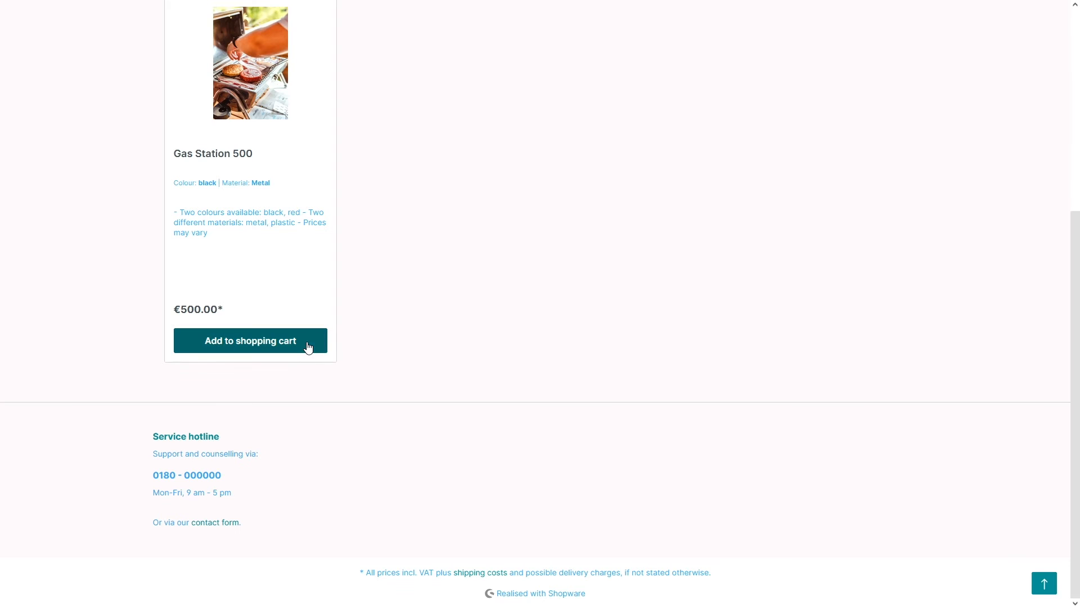
{"action": "scroll", "coordinate": [443, 369], "scroll_direction": "up", "scroll_amount": 5}
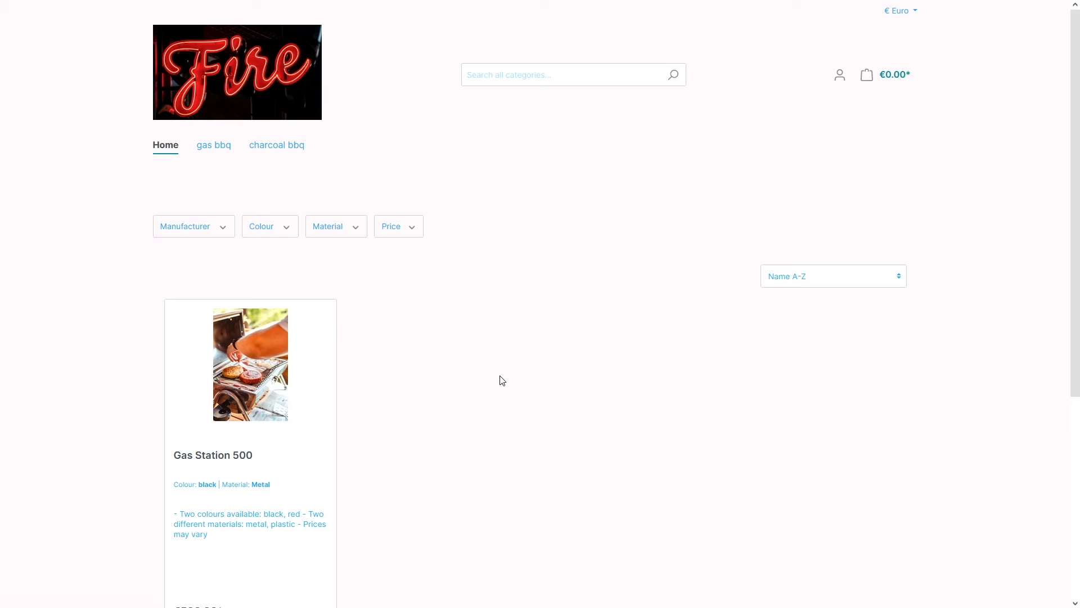
{"action": "key", "text": "ctrl+Tab"}
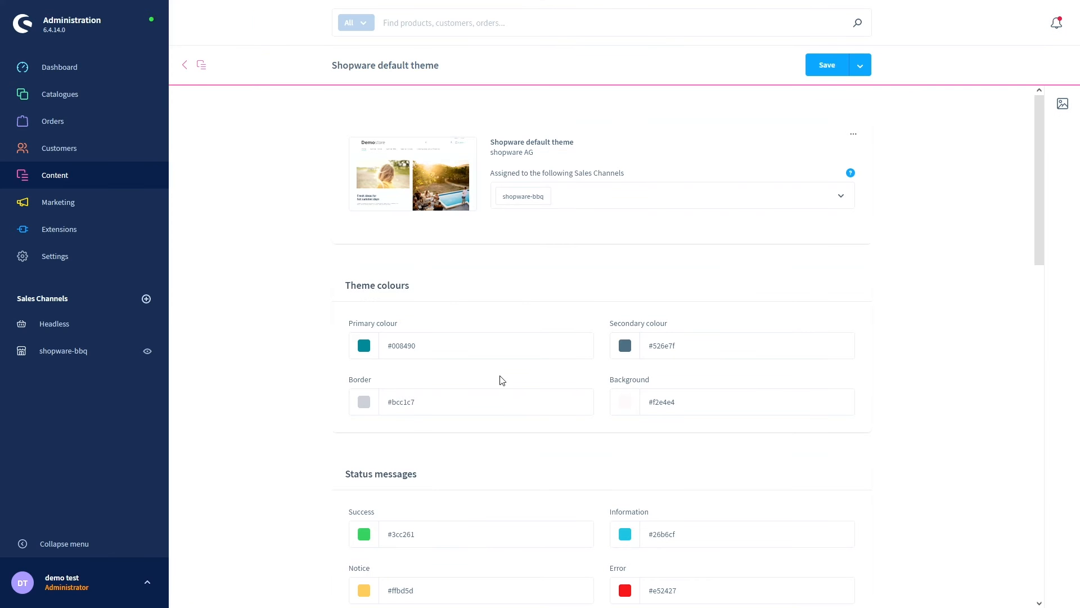
- Set the theme background colour to white, hex ffffff
{"action": "scroll", "coordinate": [325, 340], "scroll_direction": "down", "scroll_amount": 2}
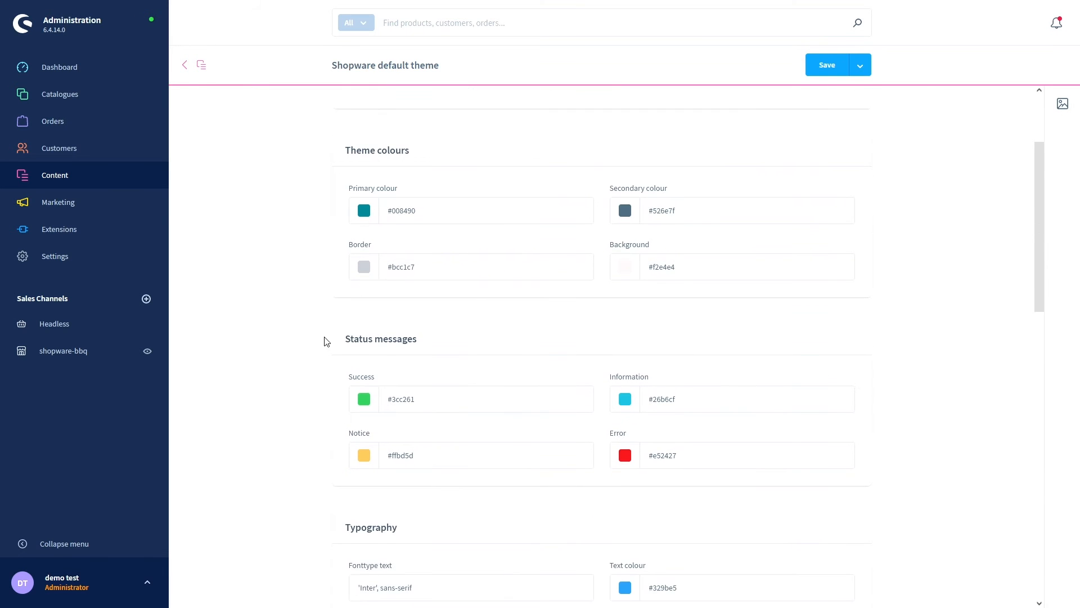
{"action": "left_click", "coordinate": [629, 274]}
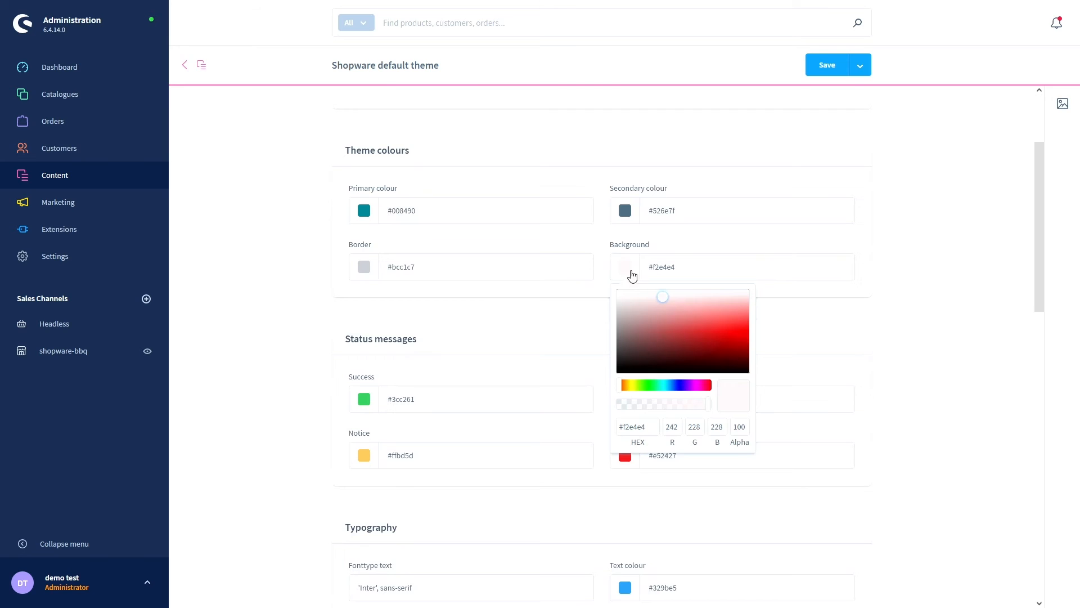
{"action": "triple_click", "coordinate": [636, 428]}
{"action": "type", "text": "ffffff"}
{"action": "left_click", "coordinate": [605, 237]}
- Change the text colour to grey-blue #6e8391 and save the theme
{"action": "scroll", "coordinate": [595, 421], "scroll_direction": "down", "scroll_amount": 3}
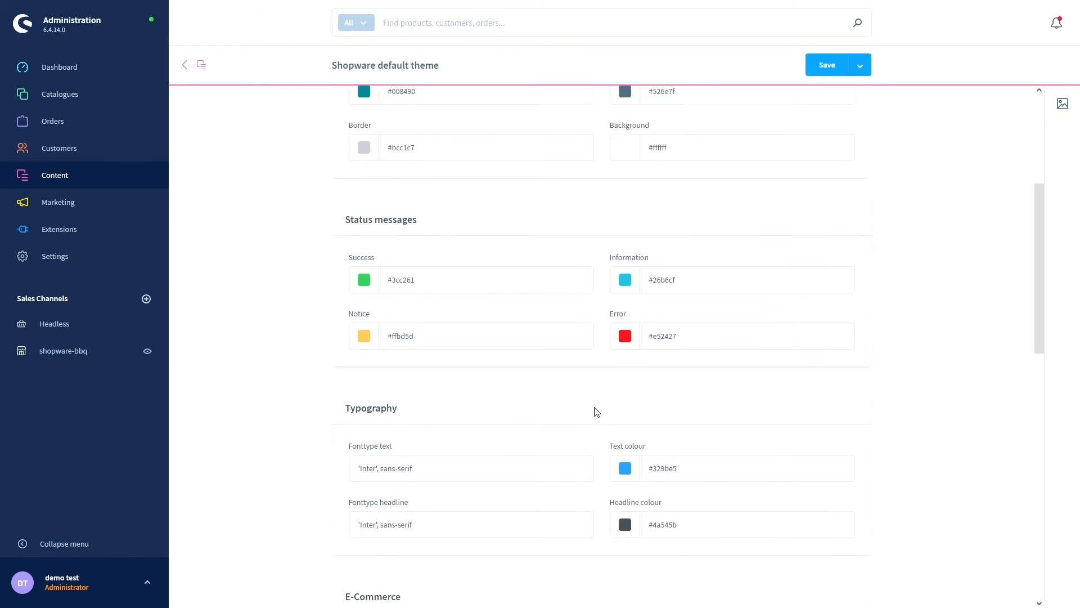
{"action": "left_click", "coordinate": [627, 455]}
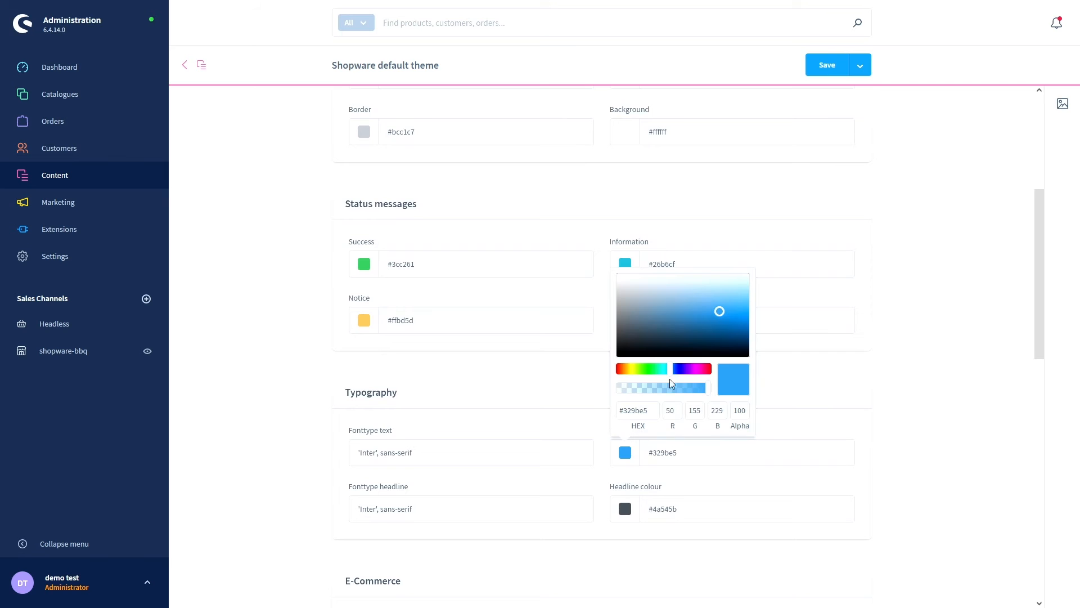
{"action": "left_click", "coordinate": [634, 315]}
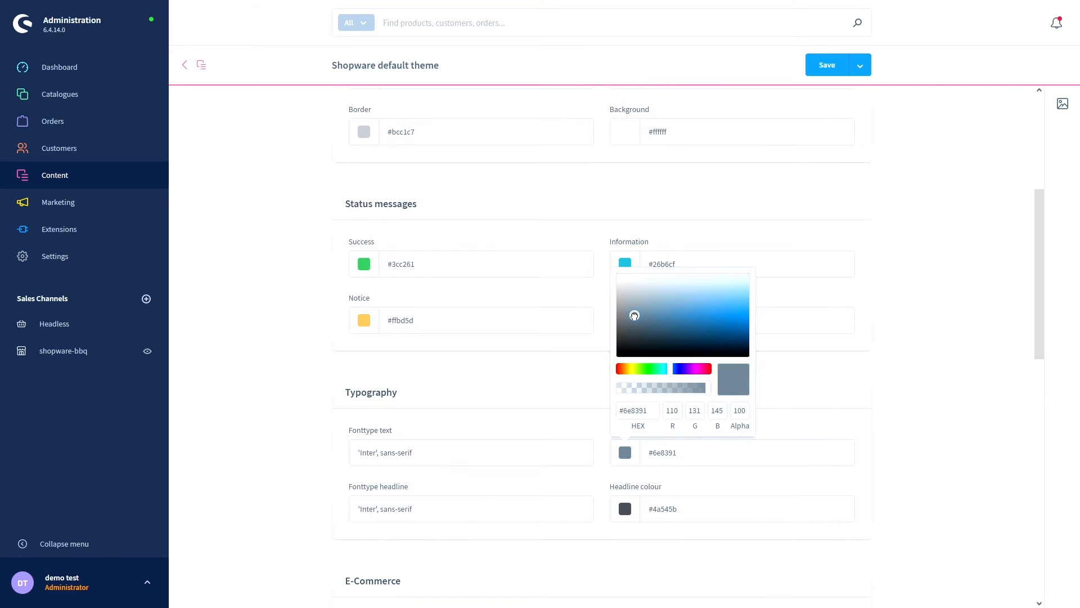
{"action": "left_click", "coordinate": [815, 76]}
{"action": "left_click", "coordinate": [765, 349]}
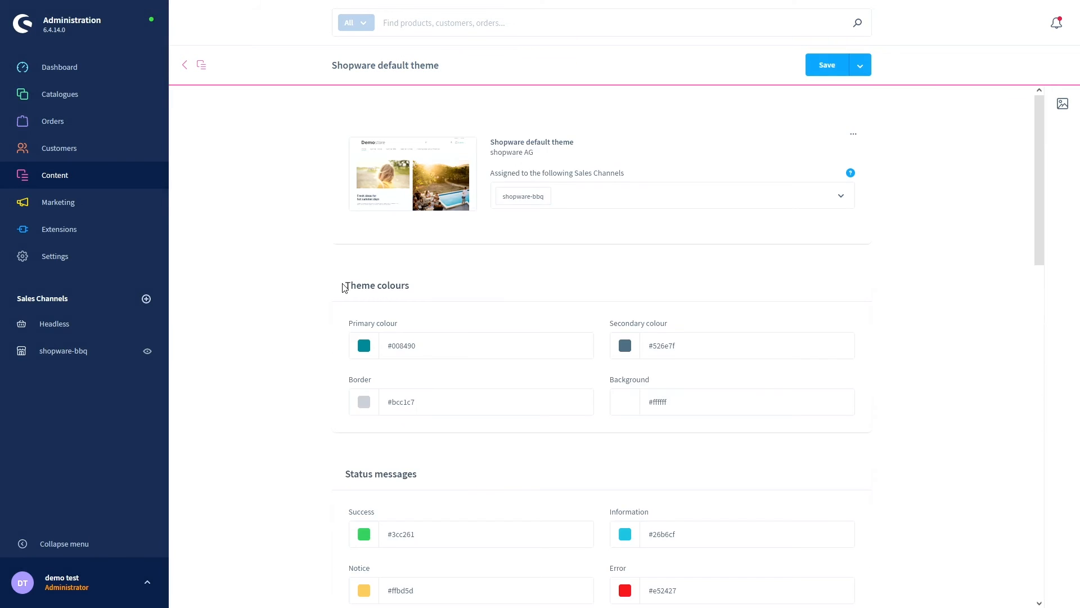
{"action": "scroll", "coordinate": [344, 287], "scroll_direction": "down", "scroll_amount": 5}
{"action": "scroll", "coordinate": [344, 292], "scroll_direction": "down", "scroll_amount": 7}
{"action": "scroll", "coordinate": [323, 304], "scroll_direction": "down", "scroll_amount": 3}
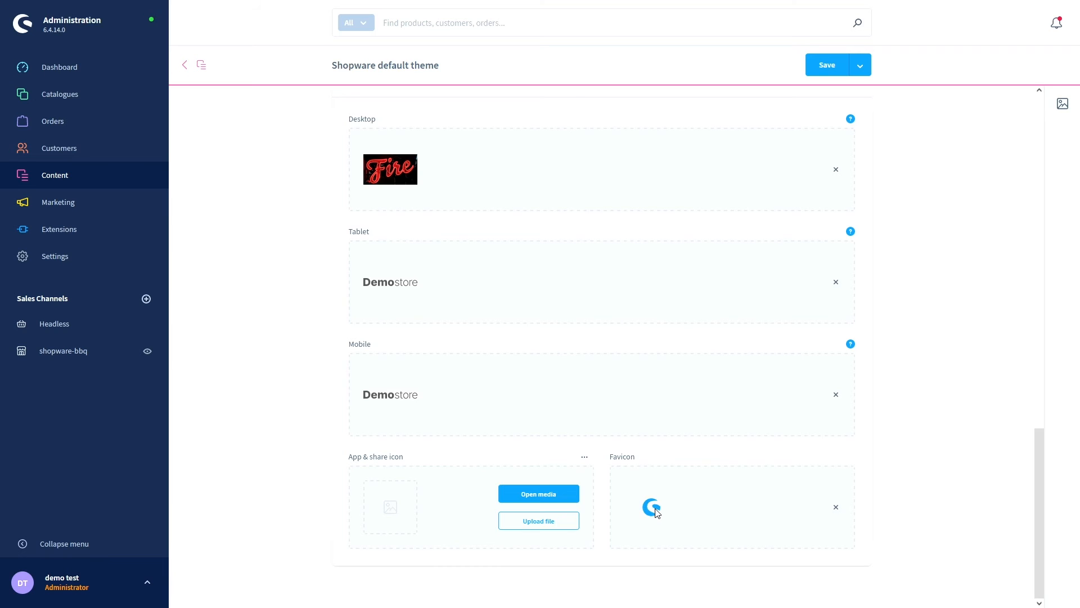
- Remove the Shopware favicon from the theme's Favicon field and review the settings
{"action": "left_click", "coordinate": [836, 508]}
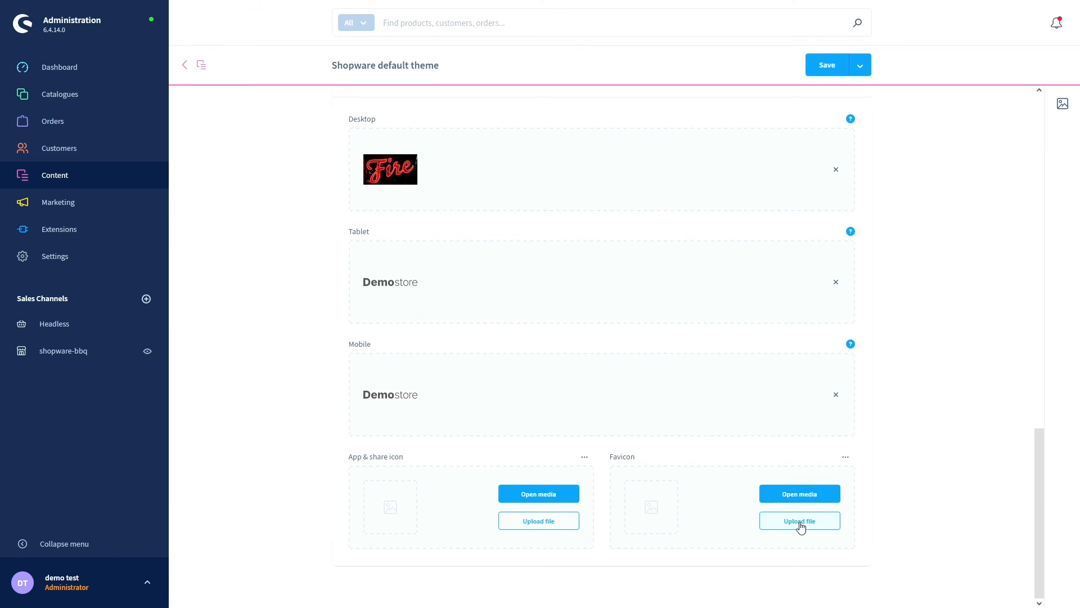
{"action": "scroll", "coordinate": [918, 478], "scroll_direction": "up", "scroll_amount": 15}
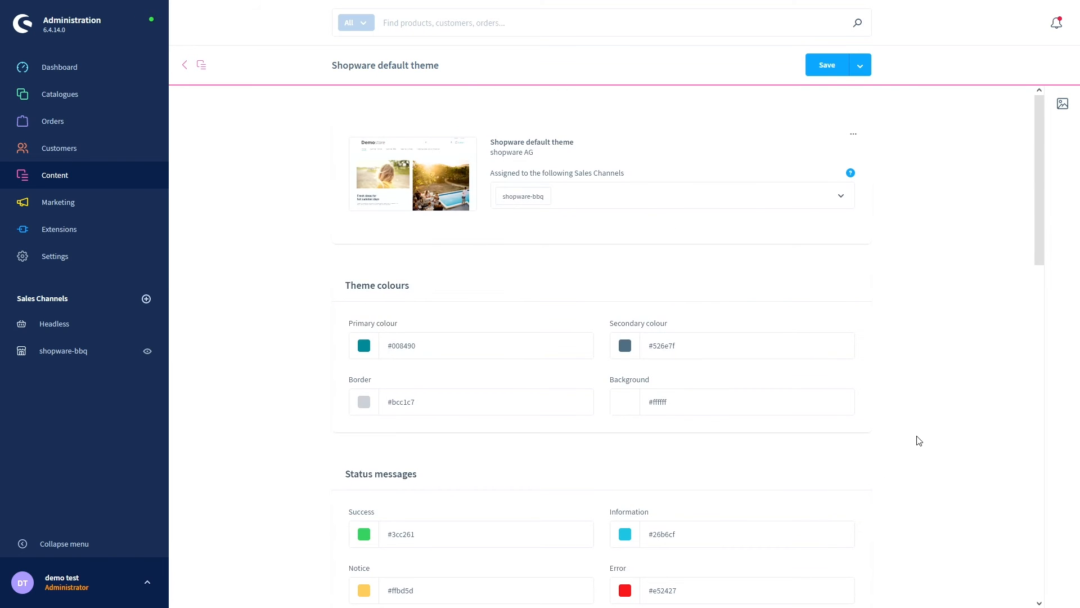
{"action": "scroll", "coordinate": [919, 440], "scroll_direction": "down", "scroll_amount": 5}
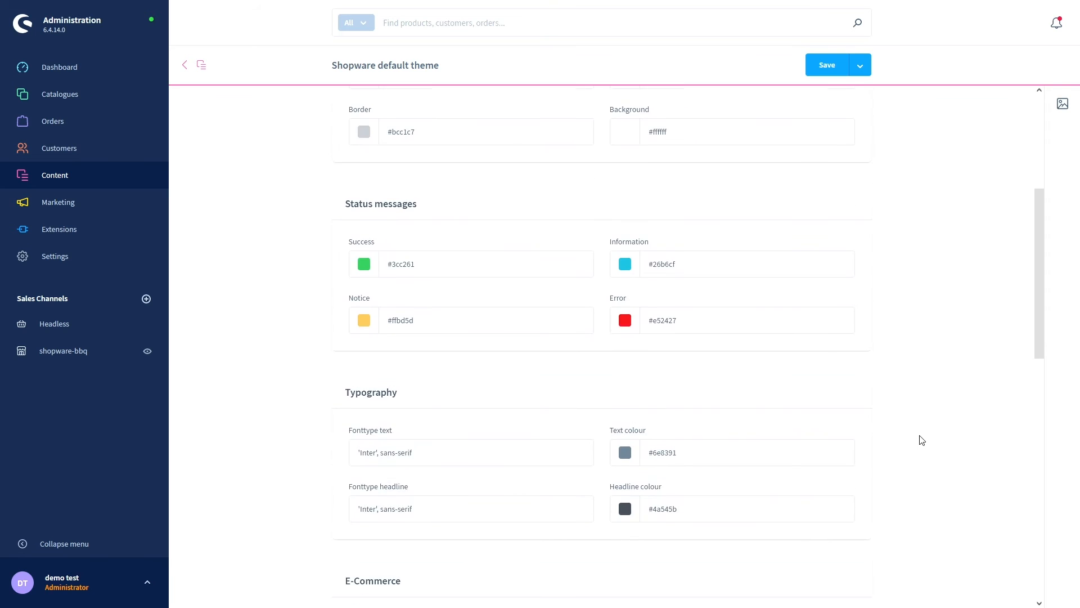
{"action": "scroll", "coordinate": [923, 441], "scroll_direction": "down", "scroll_amount": 6}
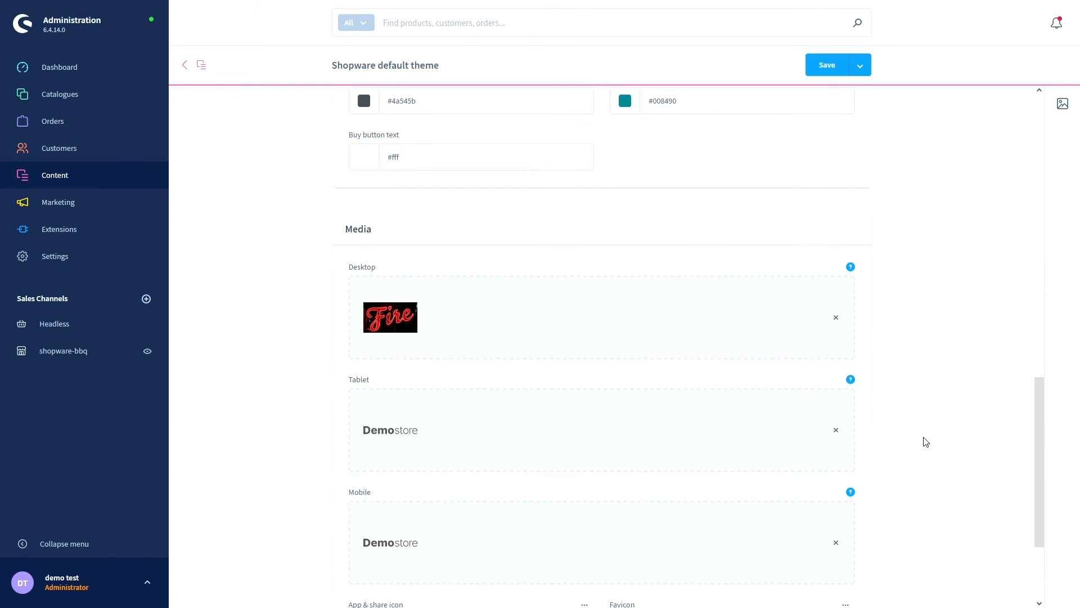
{"action": "scroll", "coordinate": [925, 442], "scroll_direction": "down", "scroll_amount": 2}
{"action": "scroll", "coordinate": [925, 445], "scroll_direction": "up", "scroll_amount": 8}
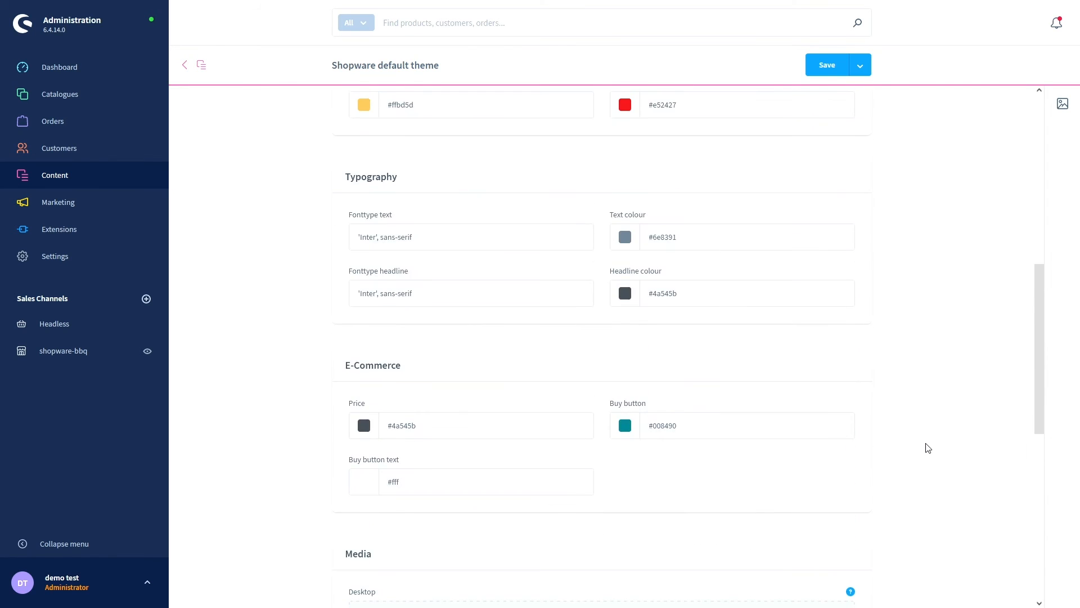
{"action": "scroll", "coordinate": [926, 446], "scroll_direction": "up", "scroll_amount": 3}
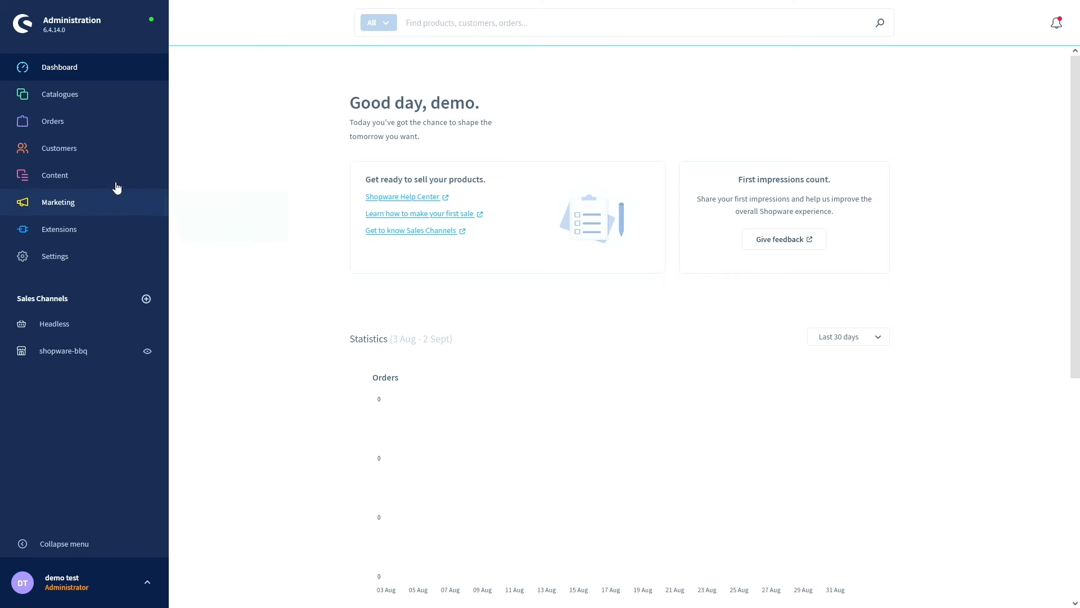
- Open Shopping Experiences, filter to Shop page layouts, and create a new layout
{"action": "left_click", "coordinate": [75, 176]}
{"action": "left_click", "coordinate": [73, 203]}
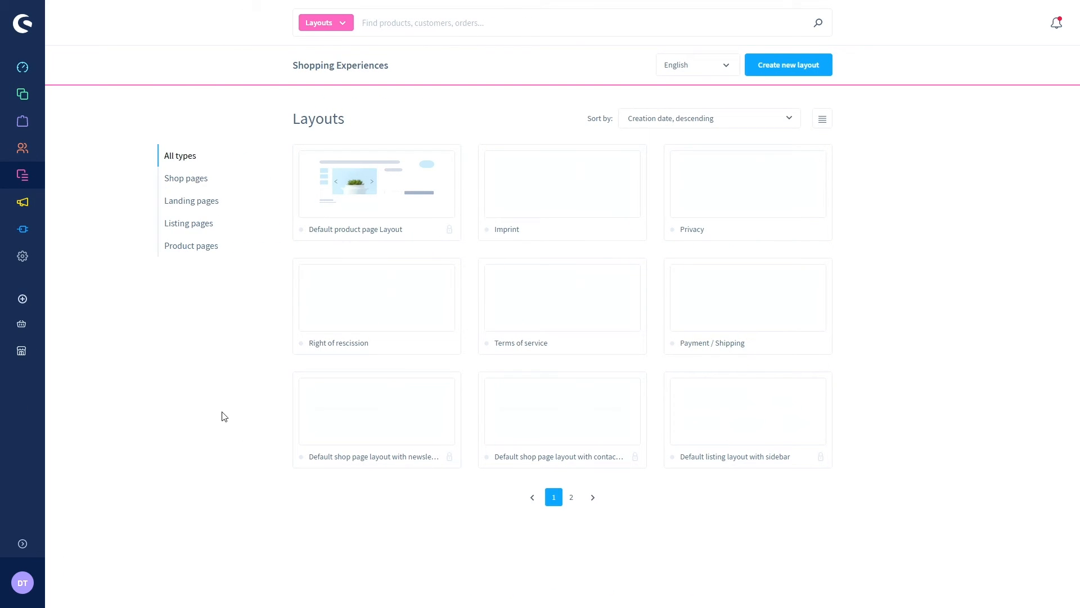
{"action": "left_click", "coordinate": [192, 180]}
{"action": "left_click", "coordinate": [787, 70]}
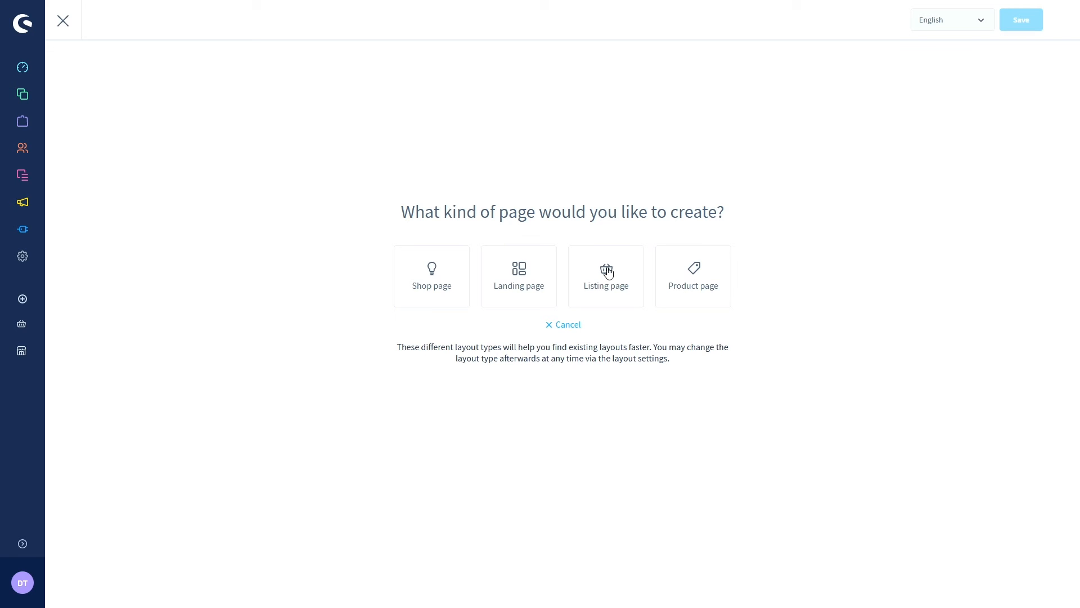
- Create a Listing page layout with a Full width section, named 'gas bbq'
{"action": "left_click", "coordinate": [608, 273]}
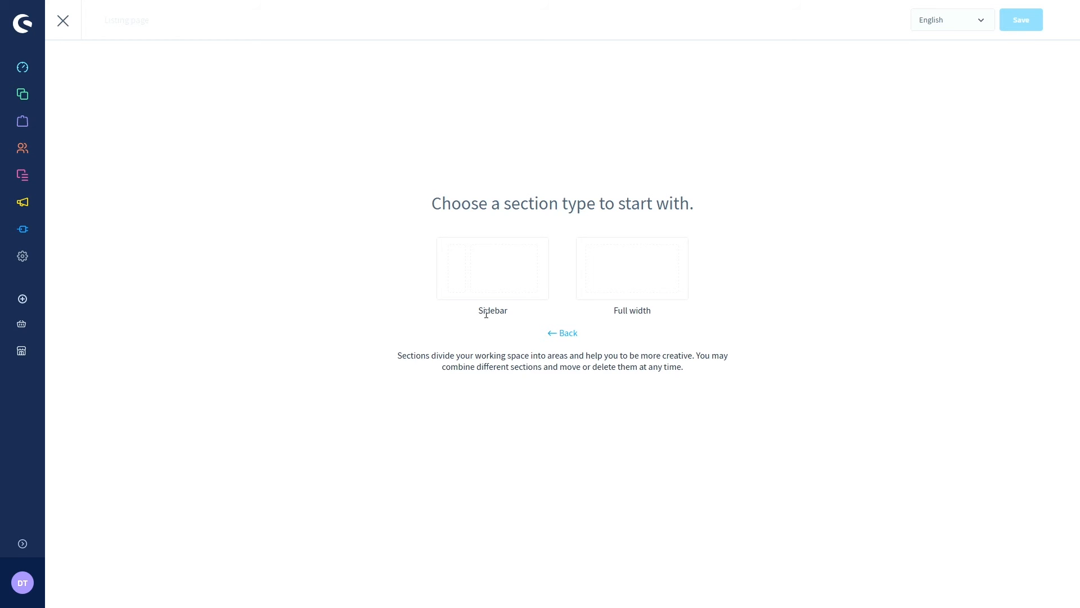
{"action": "left_click", "coordinate": [604, 274]}
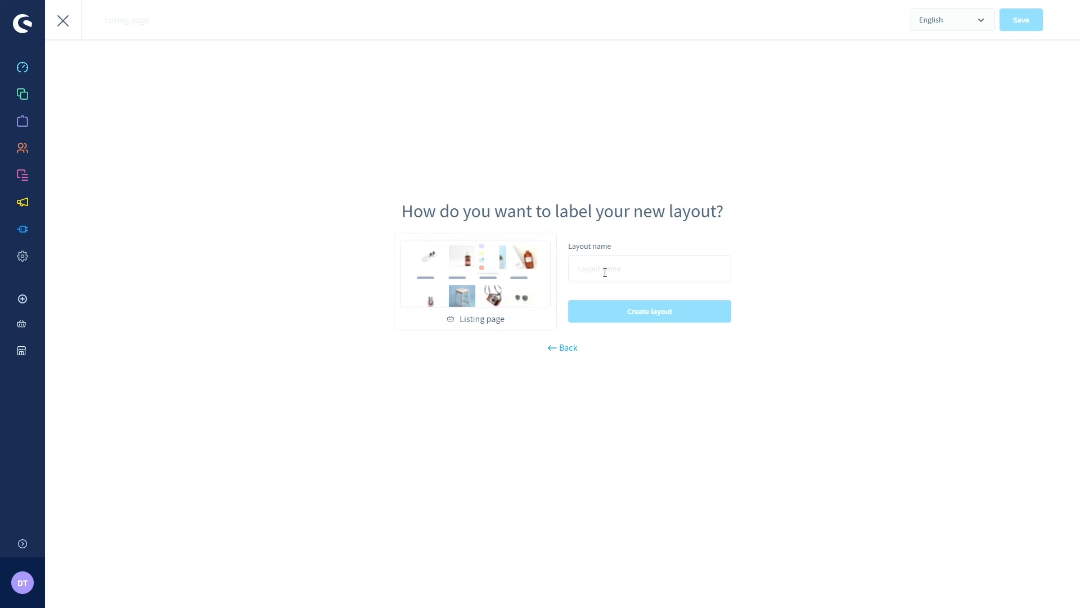
{"action": "left_click", "coordinate": [605, 272]}
{"action": "type", "text": "BB"}
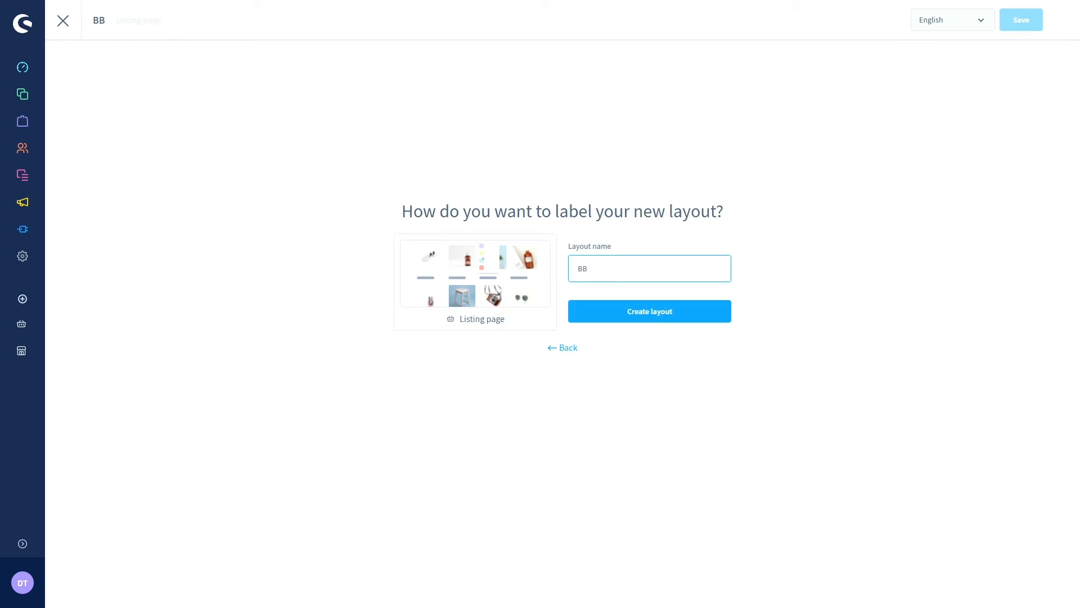
{"action": "type", "text": "Q menu"}
{"action": "key", "text": "BackSpace"}
{"action": "key", "text": "BackSpace"}
{"action": "key", "text": "BackSpace"}
{"action": "key", "text": "BackSpace"}
{"action": "key", "text": "BackSpace"}
{"action": "key", "text": "BackSpace"}
{"action": "key", "text": "BackSpace"}
{"action": "key", "text": "BackSpace"}
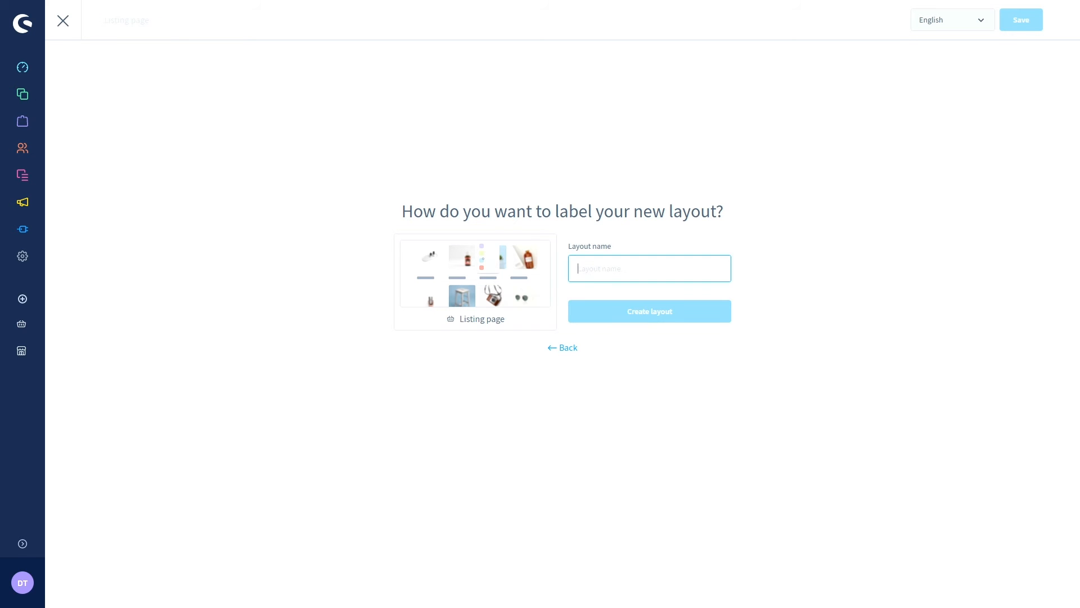
{"action": "type", "text": "gas bbq"}
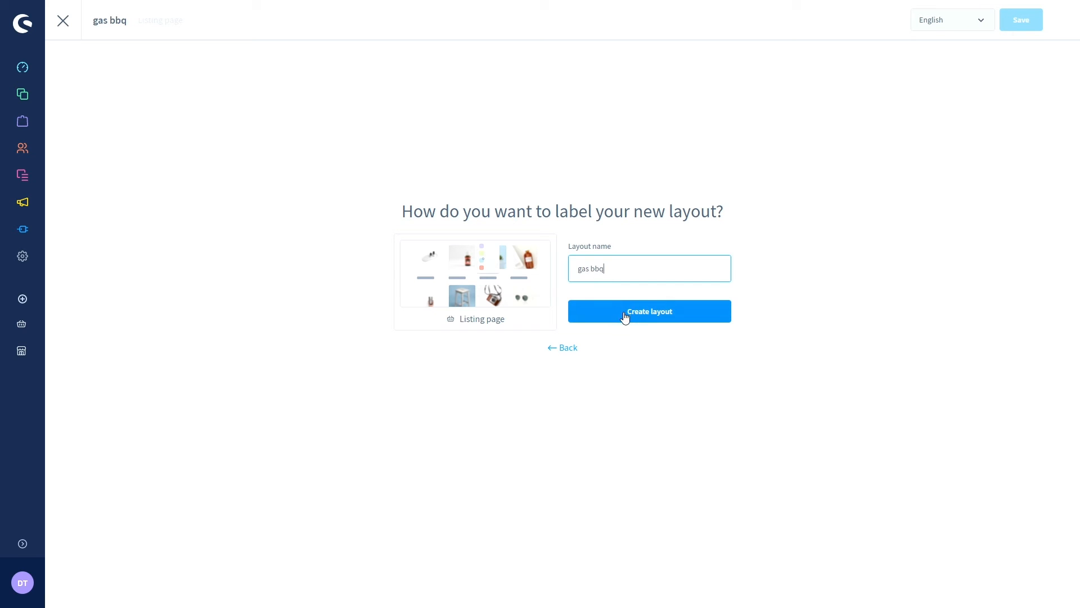
{"action": "left_click", "coordinate": [625, 318]}
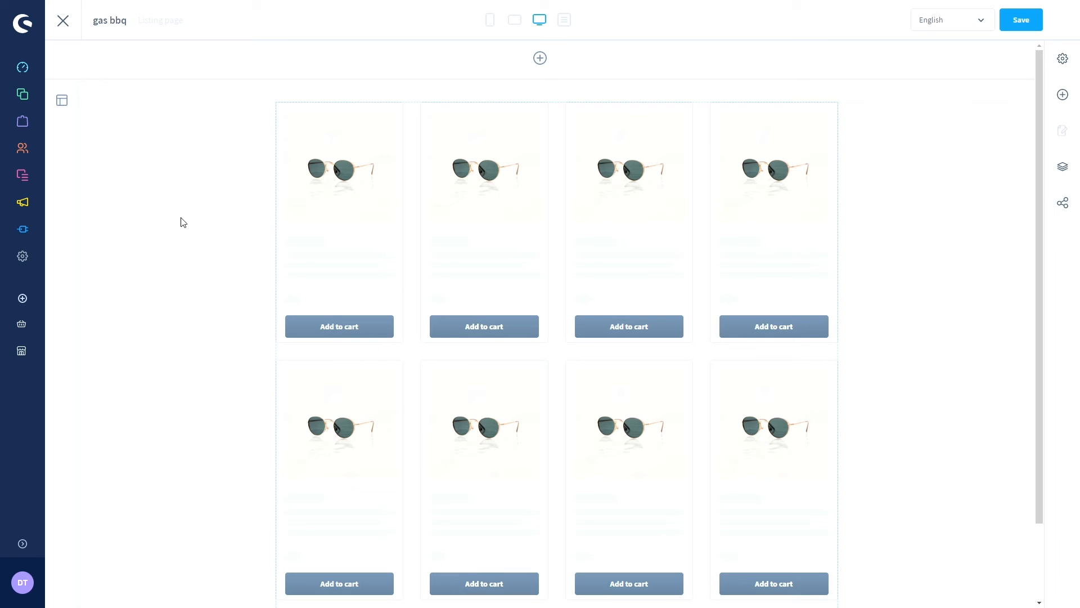
{"action": "scroll", "coordinate": [174, 232], "scroll_direction": "down", "scroll_amount": 2}
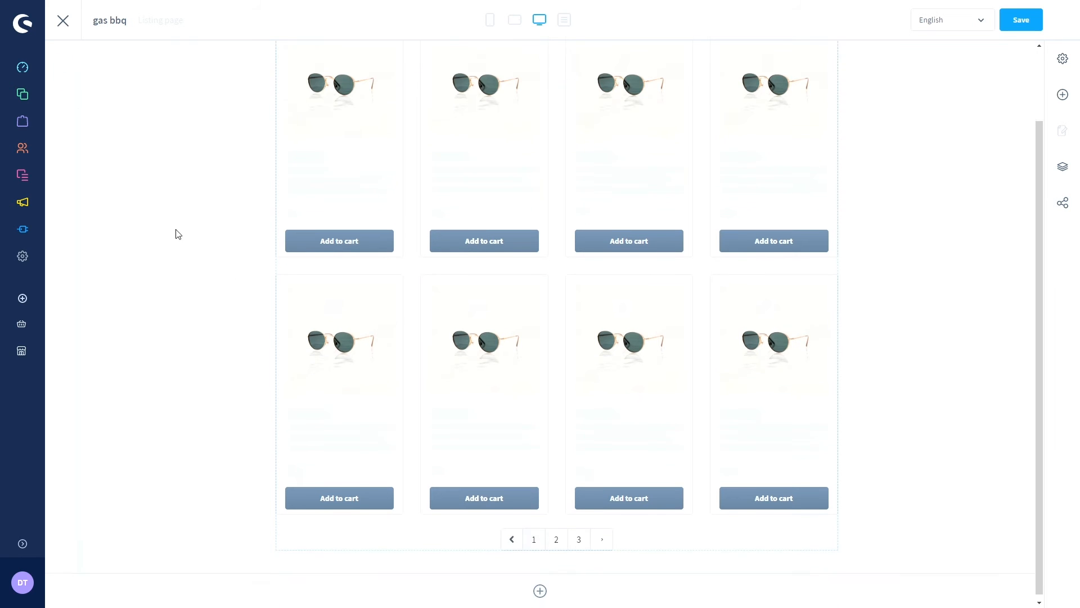
{"action": "scroll", "coordinate": [193, 260], "scroll_direction": "up", "scroll_amount": 2}
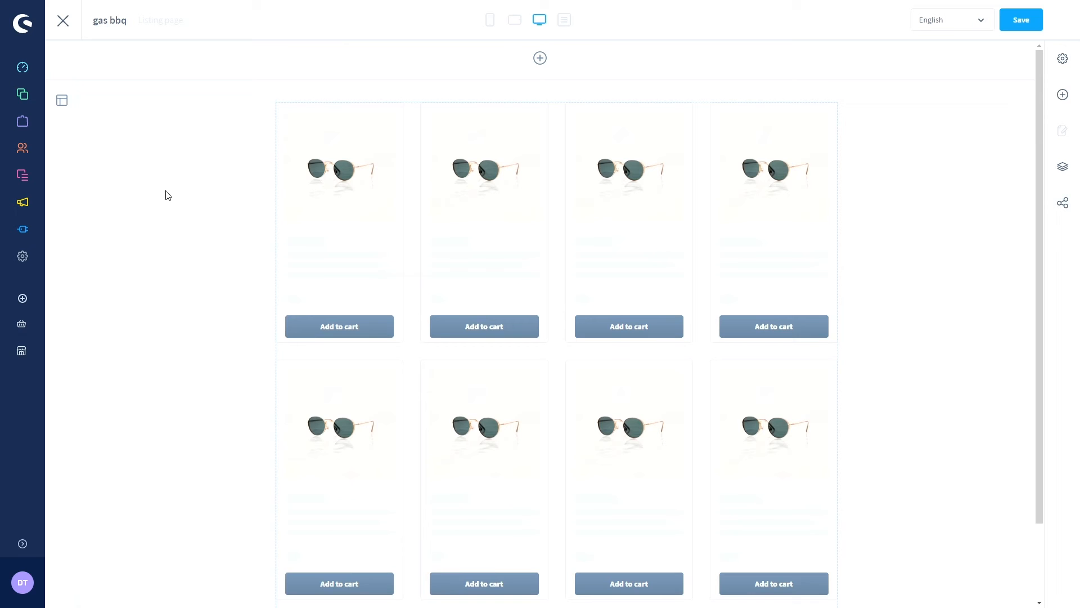
{"action": "left_click", "coordinate": [62, 103]}
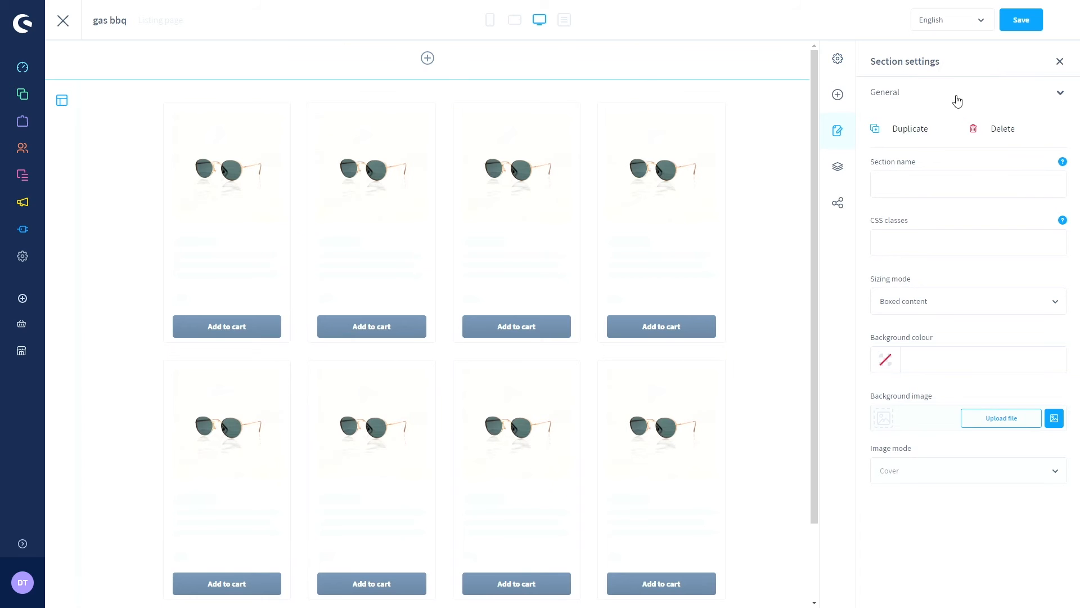
{"action": "left_click", "coordinate": [1060, 61]}
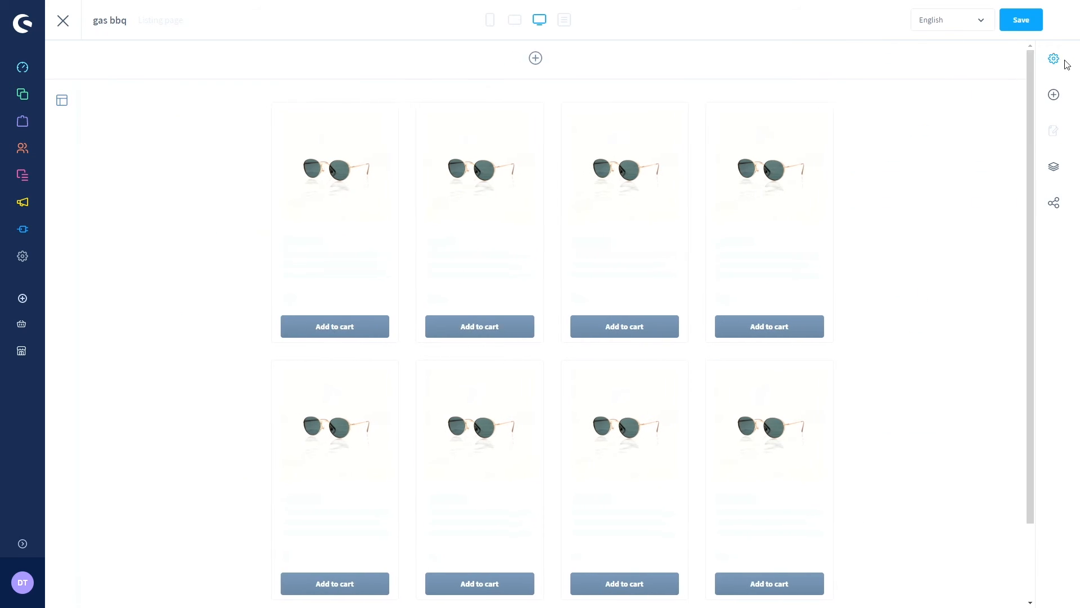
{"action": "scroll", "coordinate": [263, 151], "scroll_direction": "down", "scroll_amount": 2}
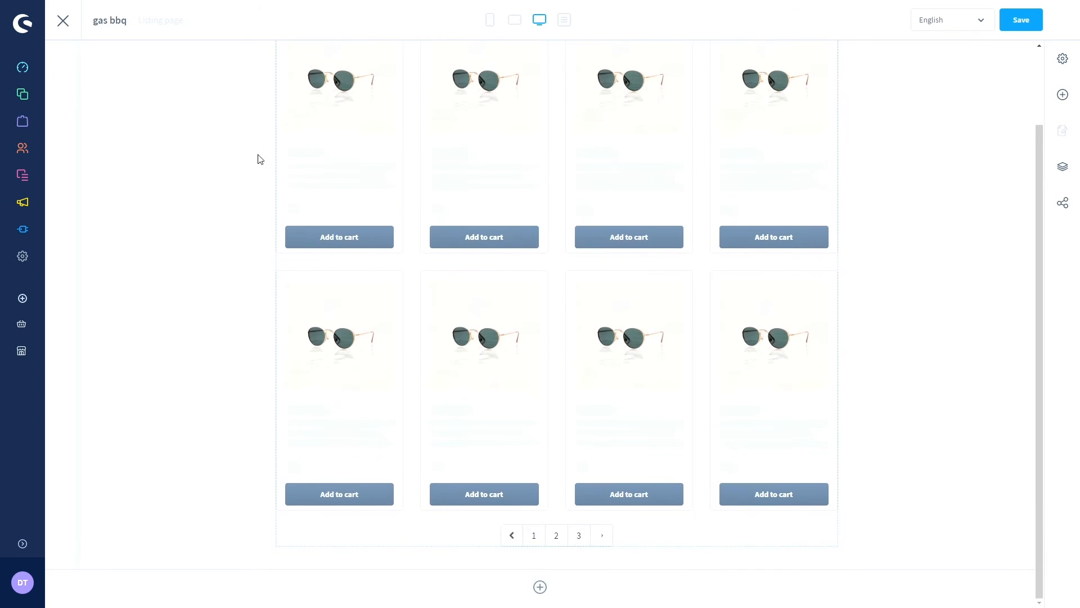
{"action": "scroll", "coordinate": [259, 158], "scroll_direction": "up", "scroll_amount": 2}
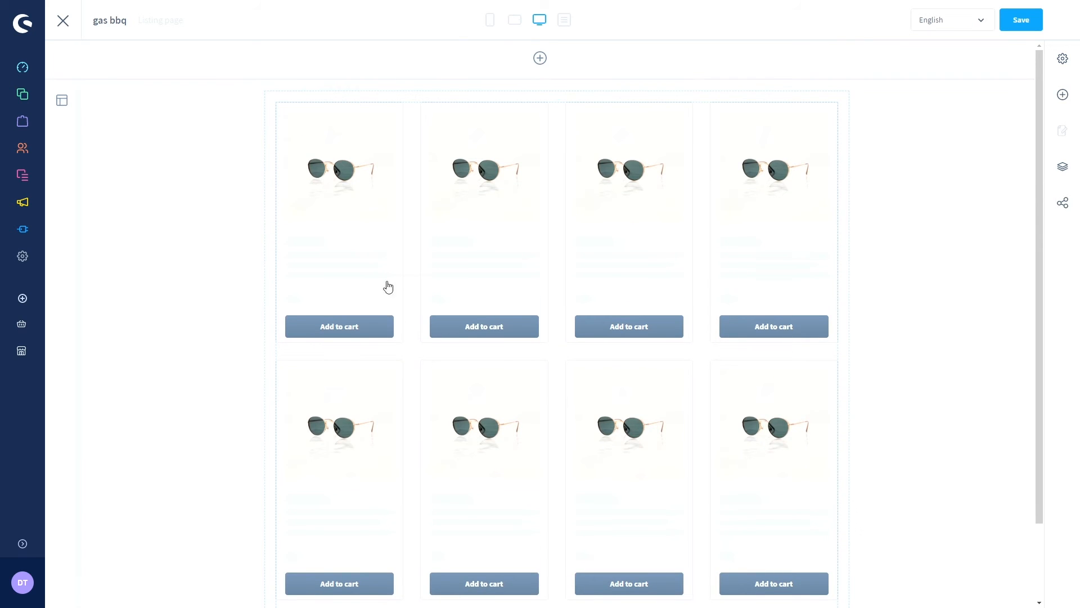
{"action": "scroll", "coordinate": [343, 129], "scroll_direction": "down", "scroll_amount": 2}
{"action": "left_click", "coordinate": [274, 161]}
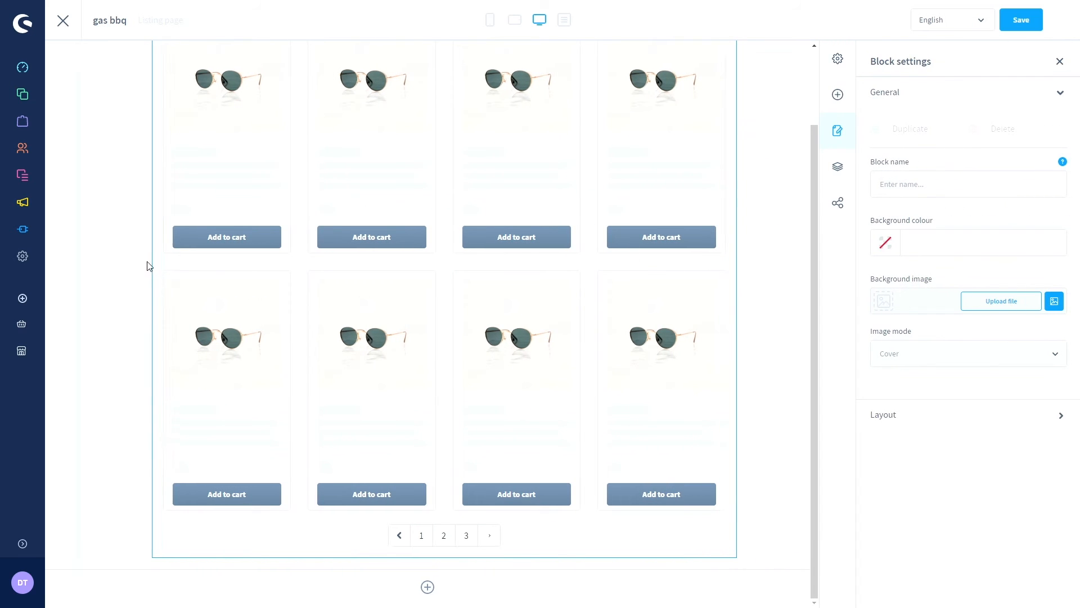
{"action": "scroll", "coordinate": [151, 267], "scroll_direction": "up", "scroll_amount": 2}
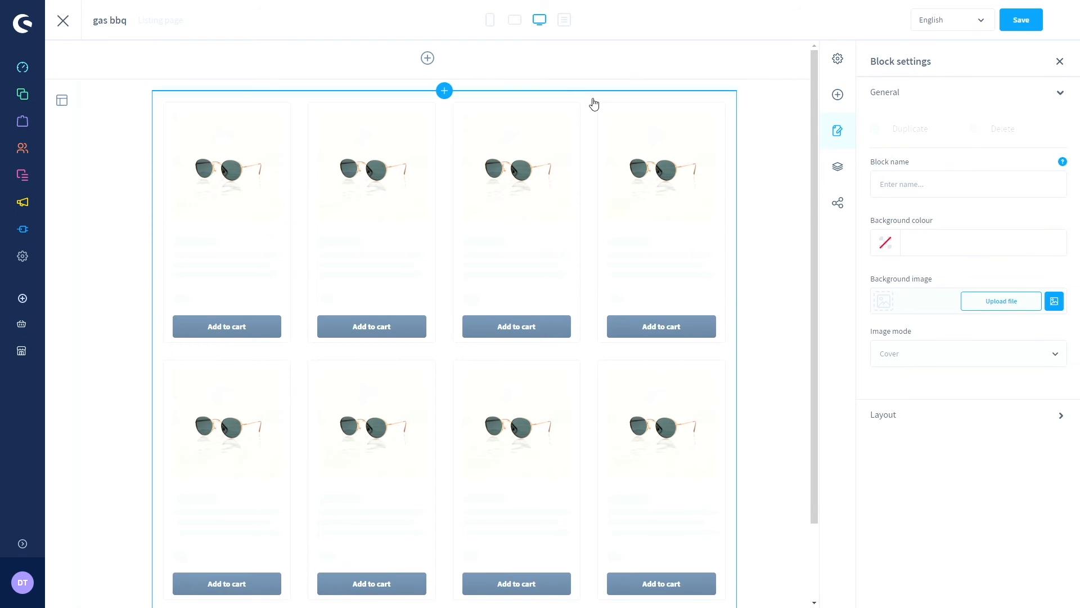
{"action": "left_click", "coordinate": [572, 95]}
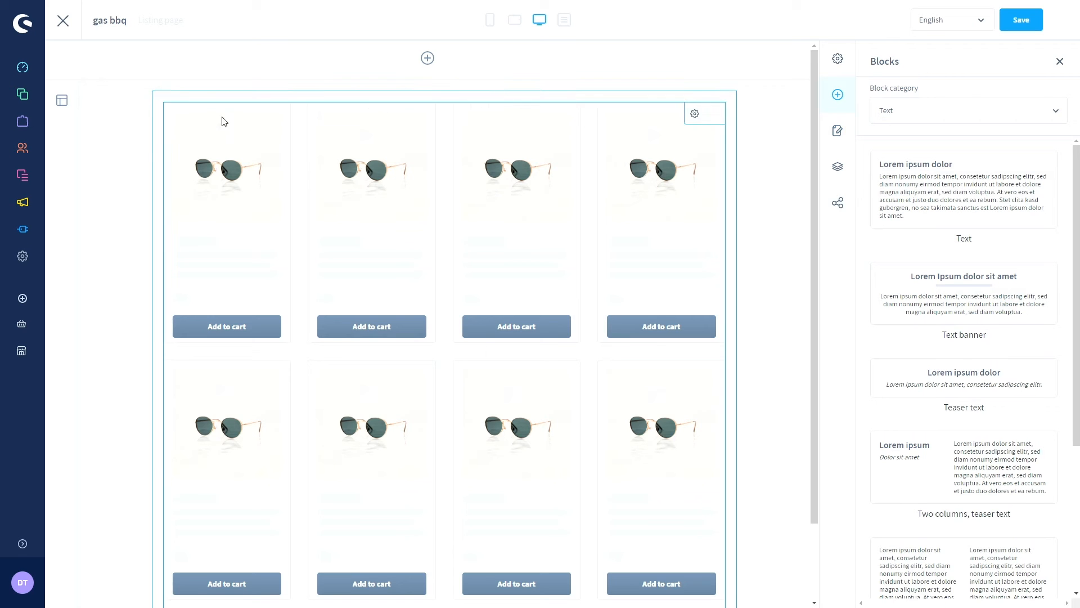
{"action": "left_click", "coordinate": [67, 104]}
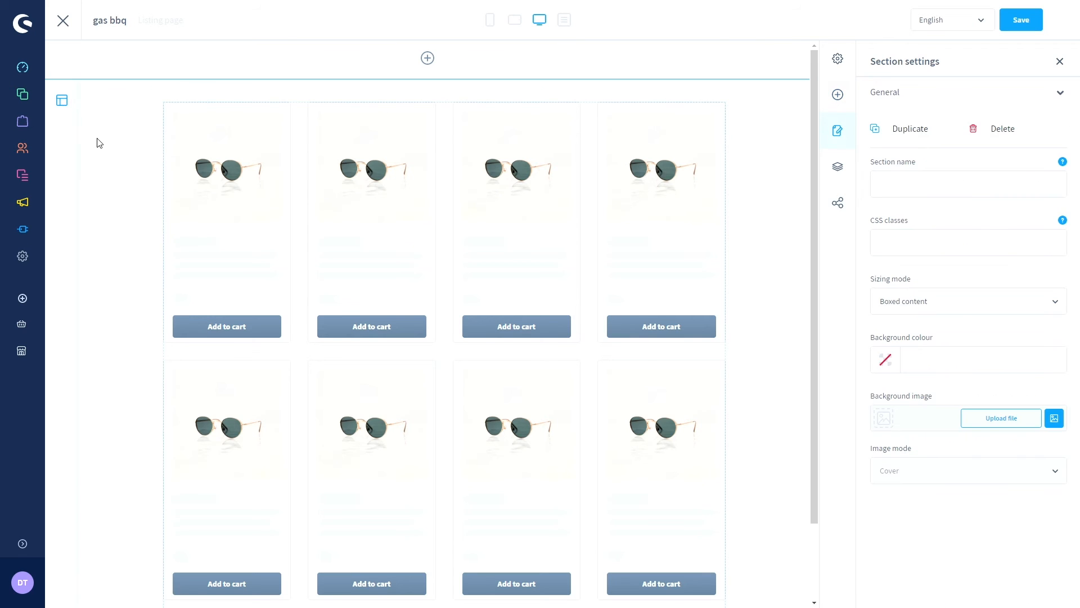
{"action": "scroll", "coordinate": [98, 143], "scroll_direction": "down", "scroll_amount": 2}
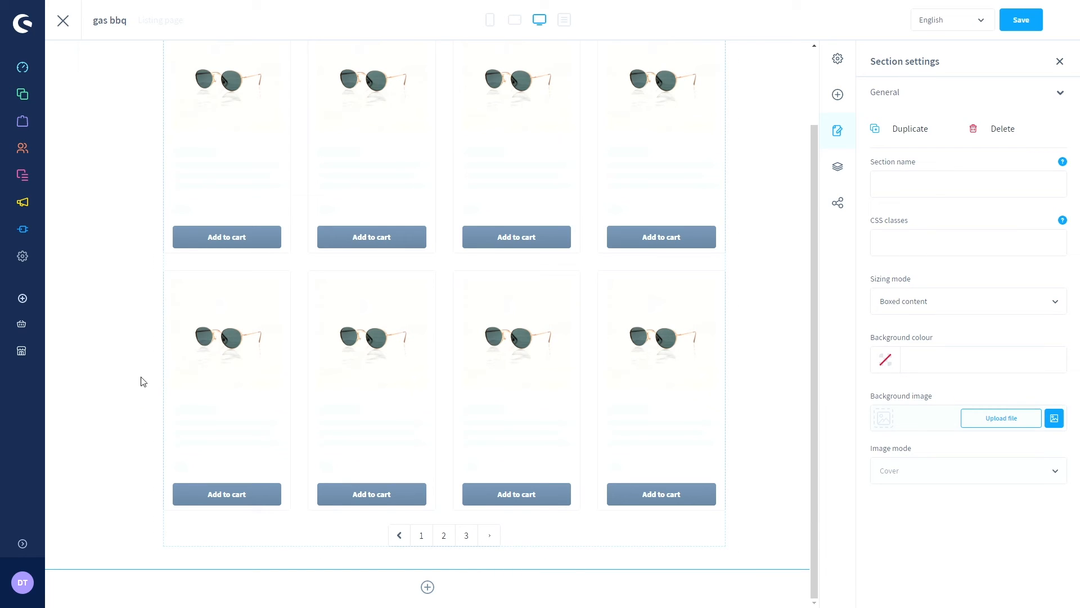
{"action": "left_click", "coordinate": [1060, 61]}
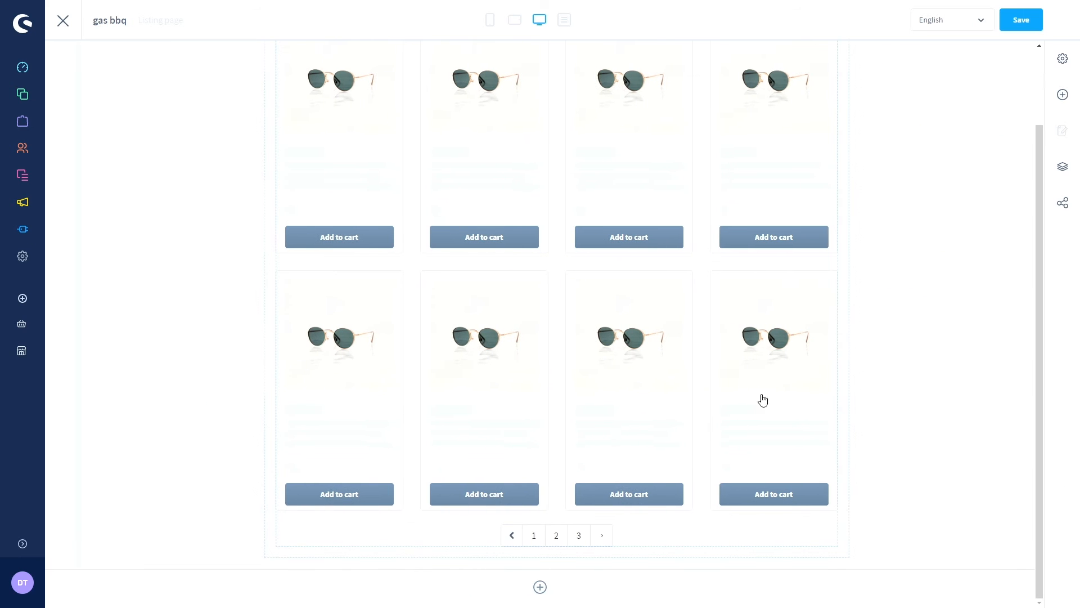
- Add a Full width section below the product listing grid and scroll down to it
{"action": "left_click", "coordinate": [541, 588]}
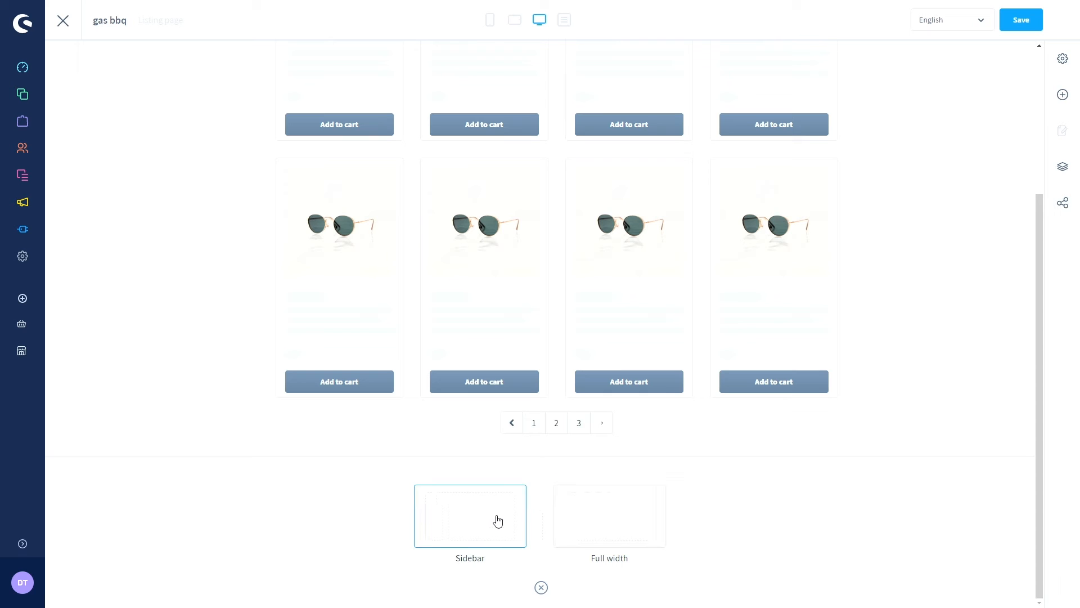
{"action": "left_click", "coordinate": [579, 522]}
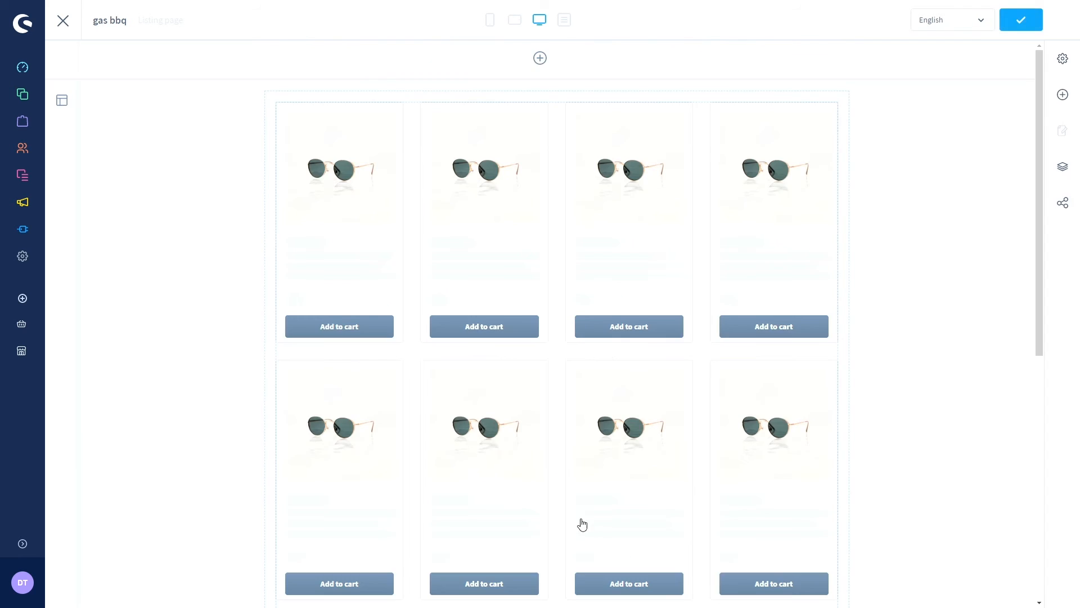
{"action": "scroll", "coordinate": [546, 521], "scroll_direction": "down", "scroll_amount": 8}
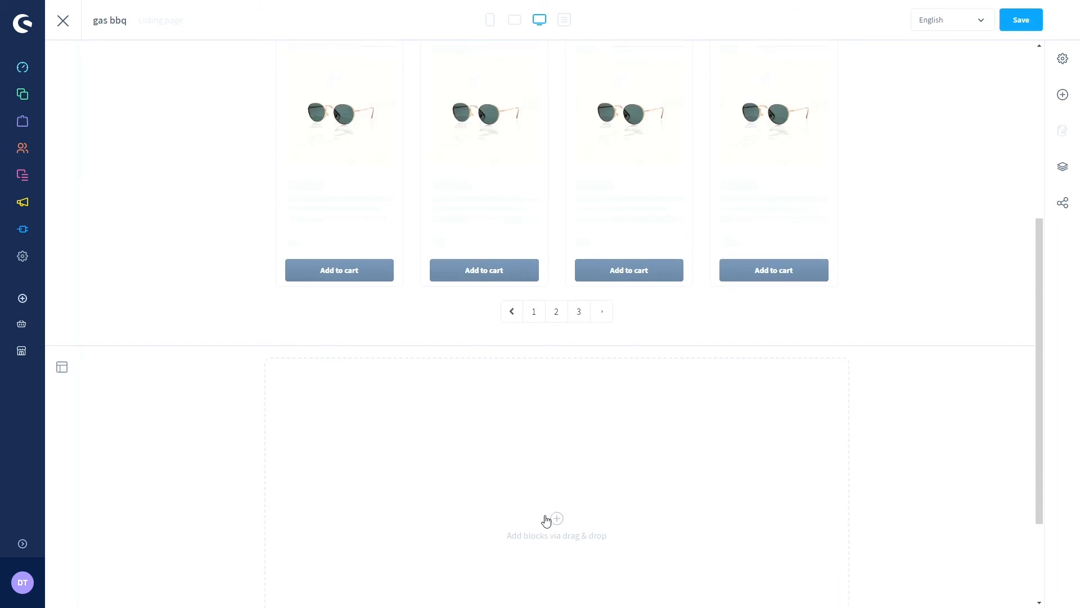
{"action": "scroll", "coordinate": [120, 299], "scroll_direction": "up", "scroll_amount": 4}
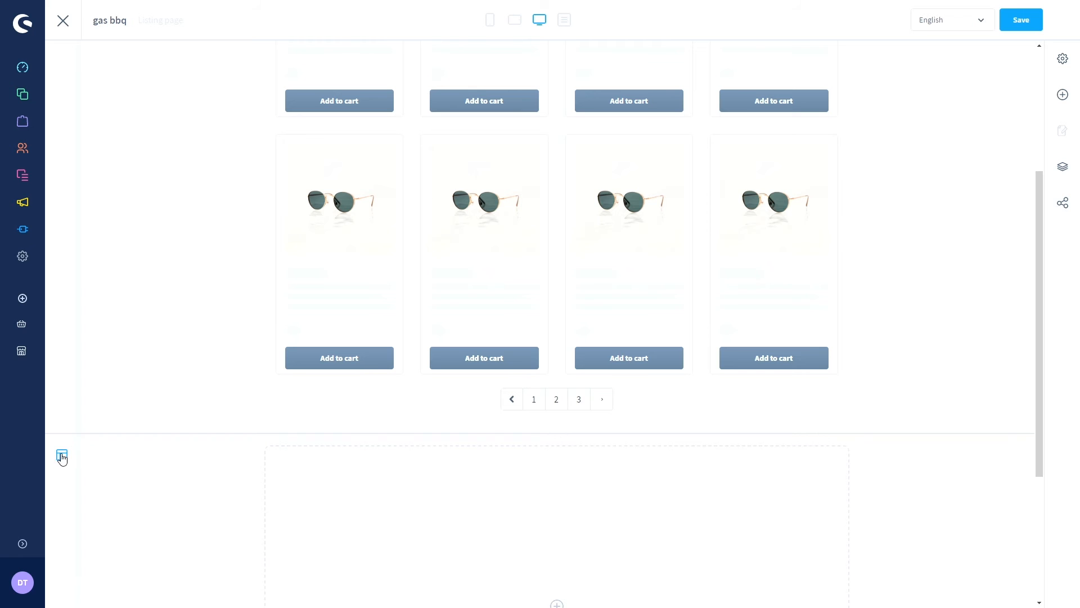
{"action": "scroll", "coordinate": [64, 456], "scroll_direction": "down", "scroll_amount": 2}
{"action": "scroll", "coordinate": [68, 458], "scroll_direction": "up", "scroll_amount": 5}
{"action": "scroll", "coordinate": [67, 457], "scroll_direction": "down", "scroll_amount": 8}
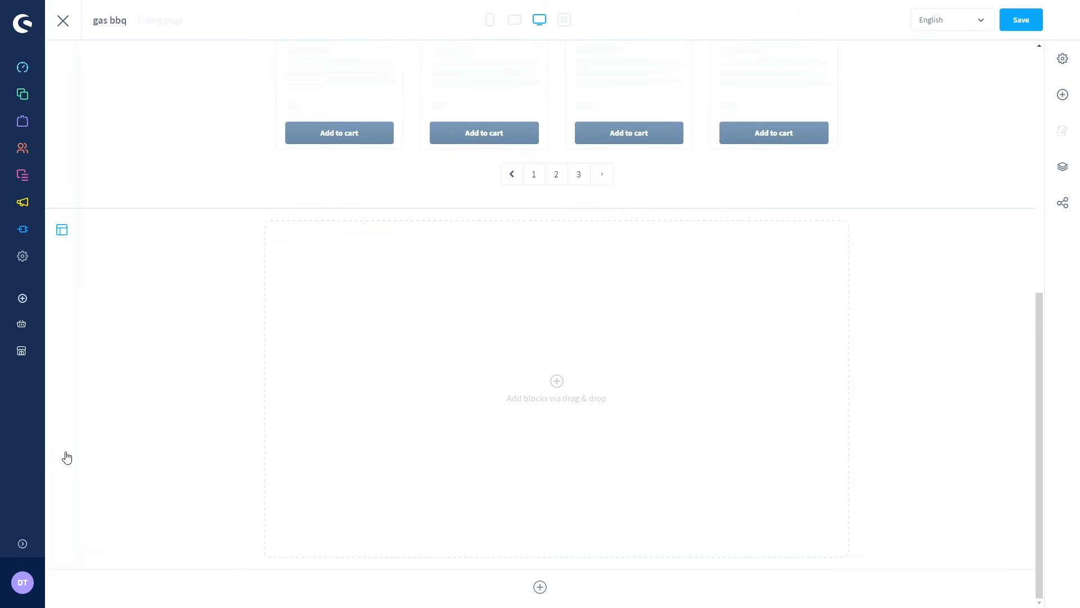
- Open the Blocks panel for the empty section and browse the Text, then Images block categories
{"action": "left_click", "coordinate": [558, 443]}
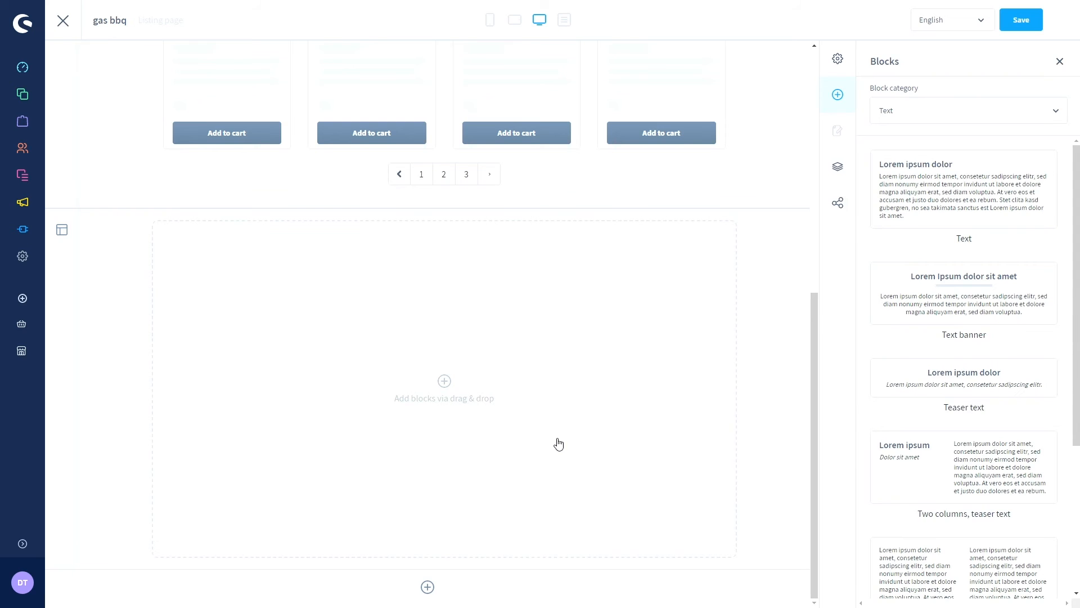
{"action": "left_click", "coordinate": [923, 115]}
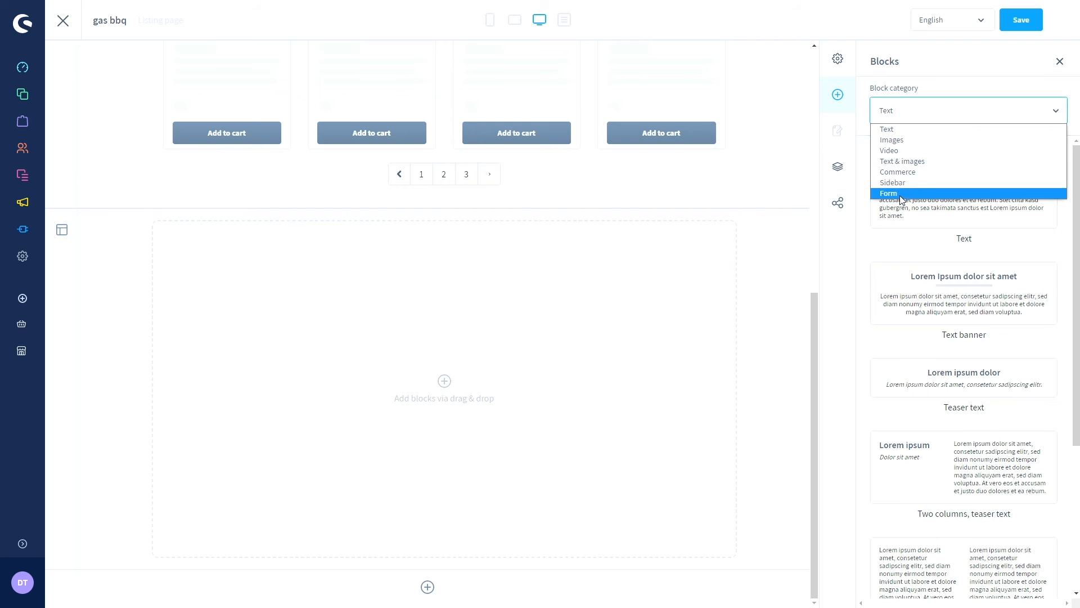
{"action": "left_click", "coordinate": [895, 133]}
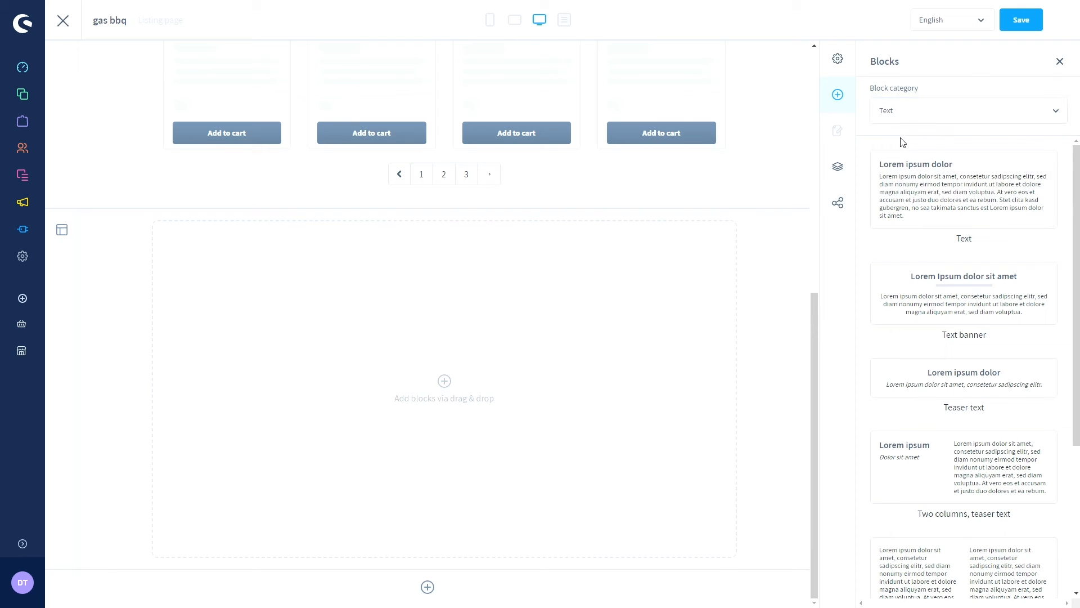
{"action": "scroll", "coordinate": [930, 149], "scroll_direction": "down", "scroll_amount": 4}
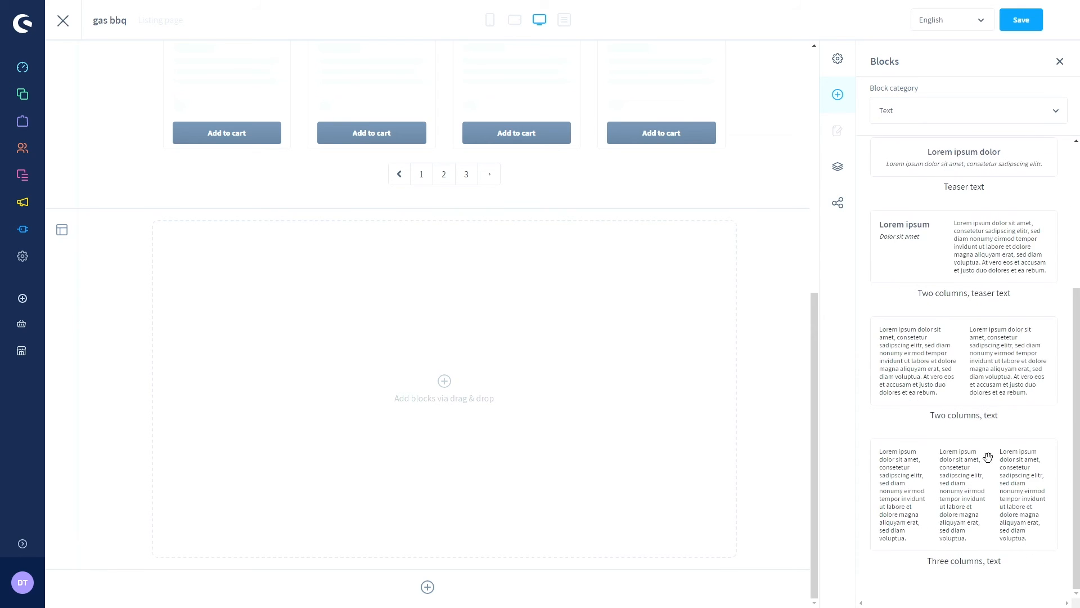
{"action": "scroll", "coordinate": [957, 471], "scroll_direction": "up", "scroll_amount": 4}
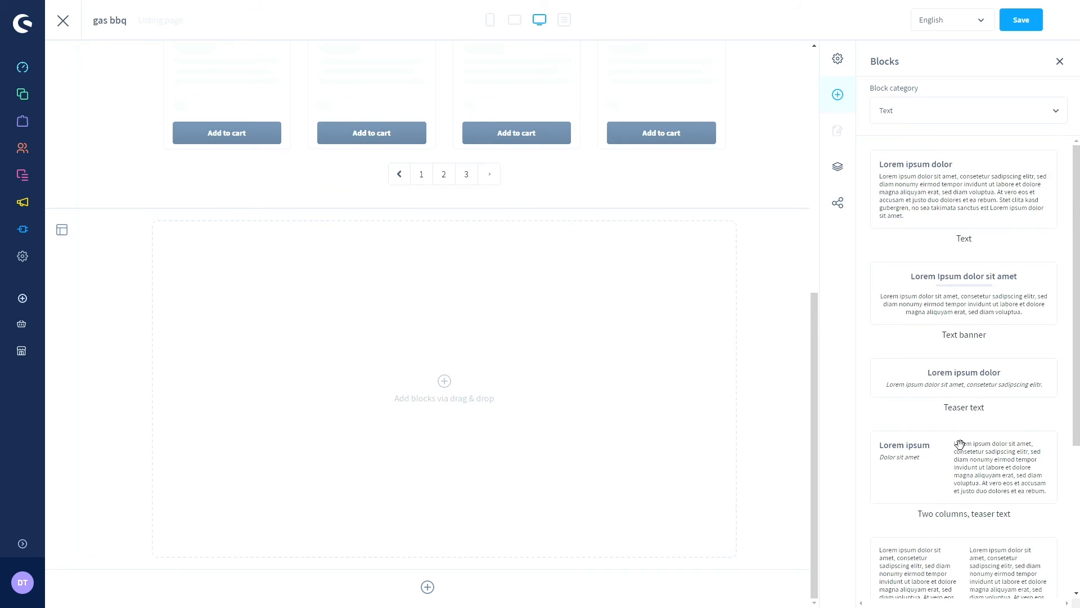
{"action": "scroll", "coordinate": [966, 476], "scroll_direction": "down", "scroll_amount": 4}
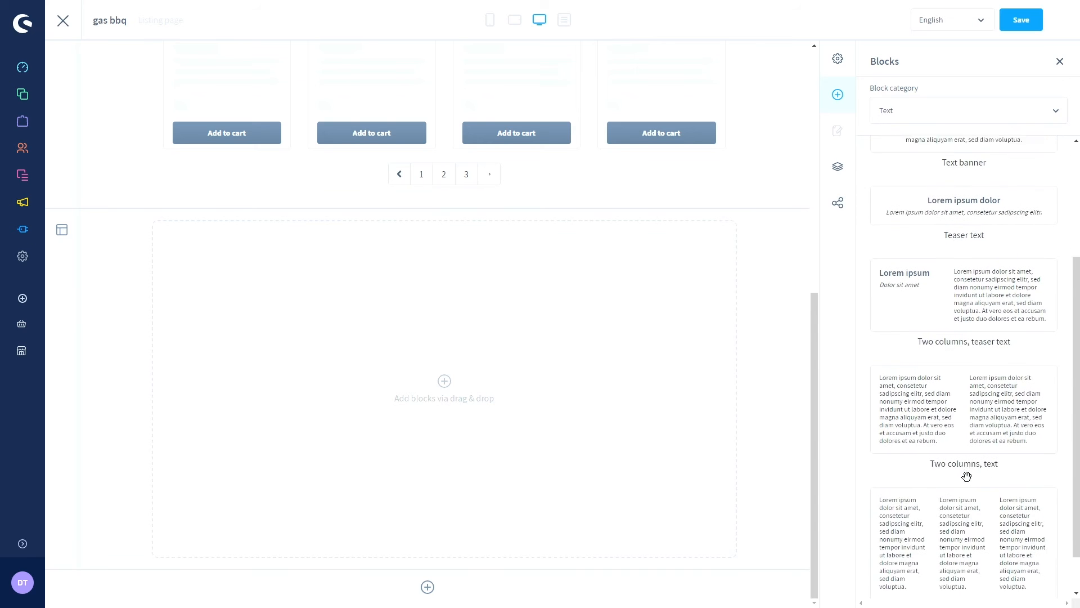
{"action": "scroll", "coordinate": [966, 476], "scroll_direction": "up", "scroll_amount": 4}
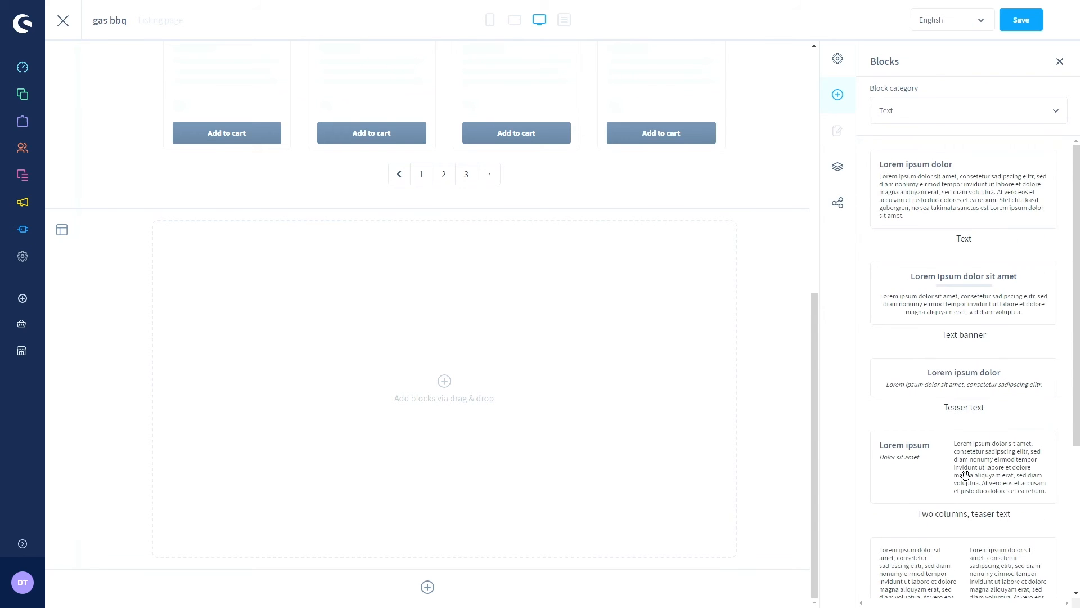
{"action": "left_click", "coordinate": [920, 112]}
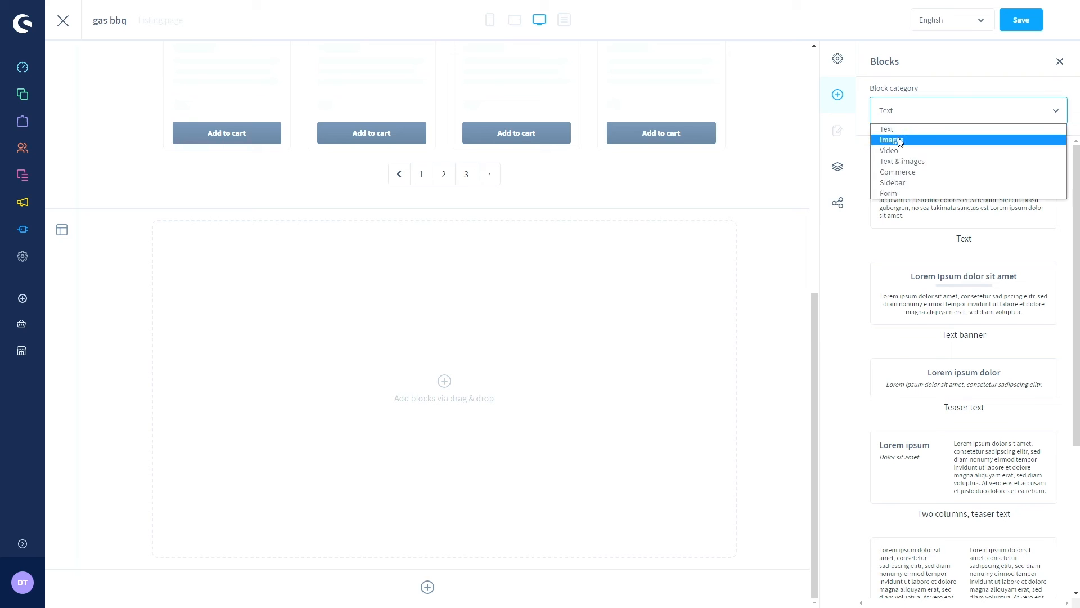
{"action": "left_click", "coordinate": [899, 141]}
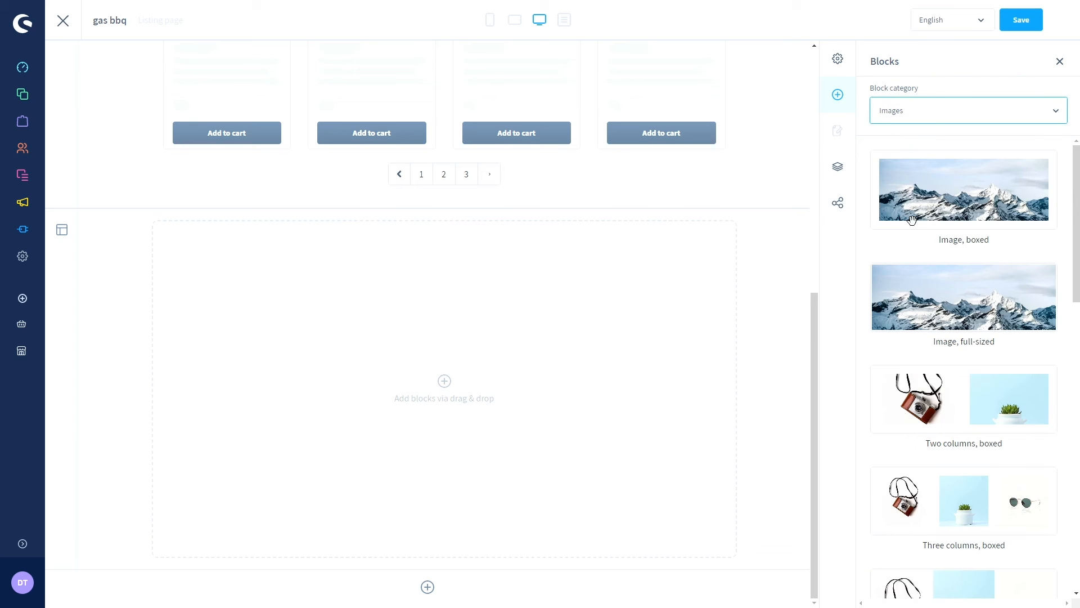
{"action": "scroll", "coordinate": [893, 249], "scroll_direction": "down", "scroll_amount": 5}
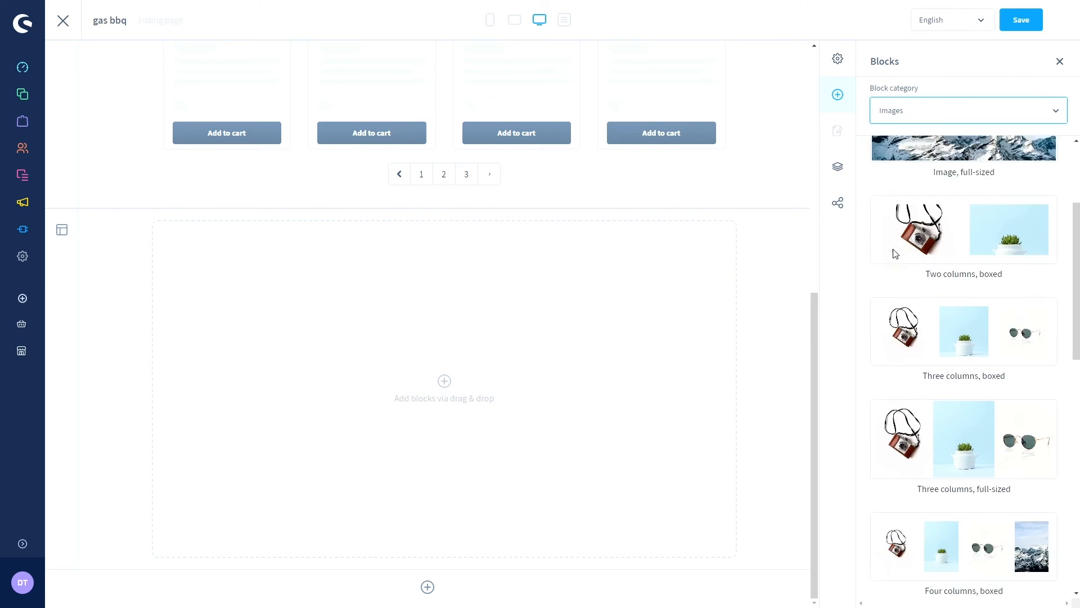
{"action": "scroll", "coordinate": [893, 249], "scroll_direction": "down", "scroll_amount": 2}
{"action": "scroll", "coordinate": [889, 205], "scroll_direction": "up", "scroll_amount": 1}
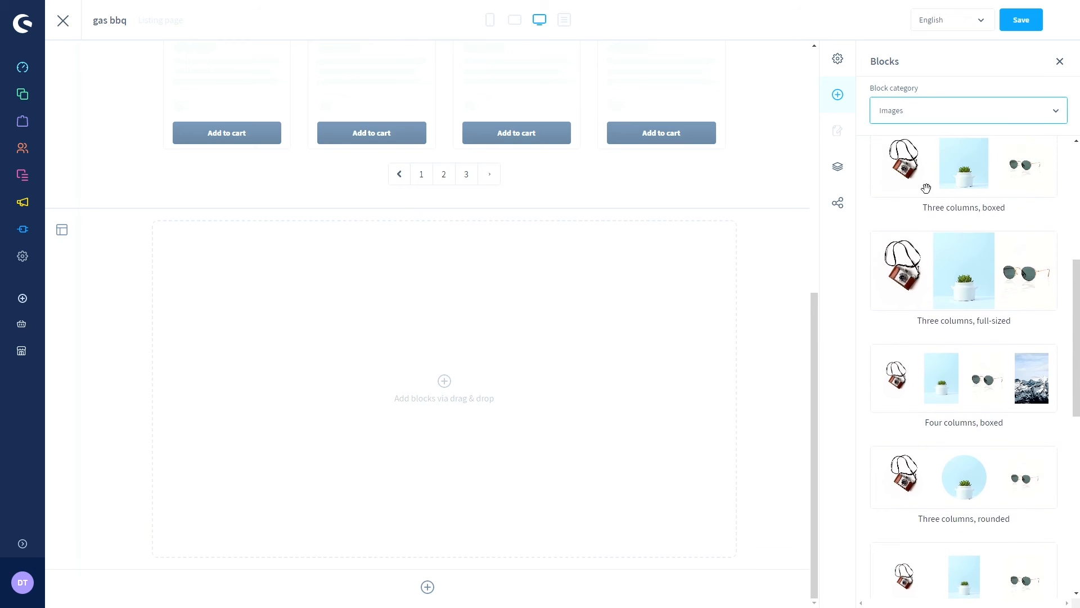
{"action": "scroll", "coordinate": [938, 393], "scroll_direction": "down", "scroll_amount": 7}
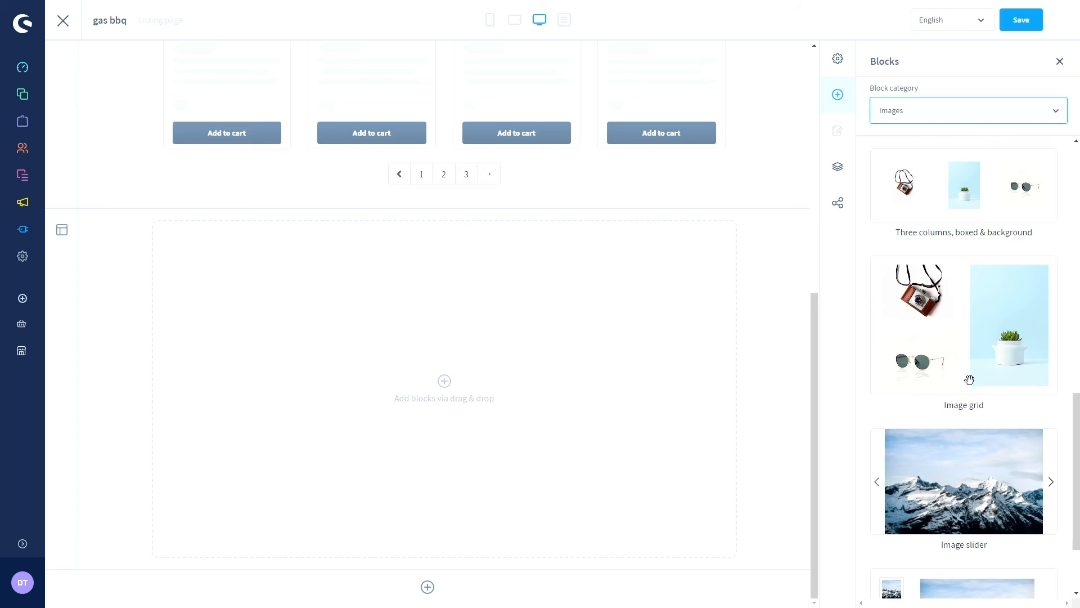
{"action": "scroll", "coordinate": [953, 374], "scroll_direction": "up", "scroll_amount": 6}
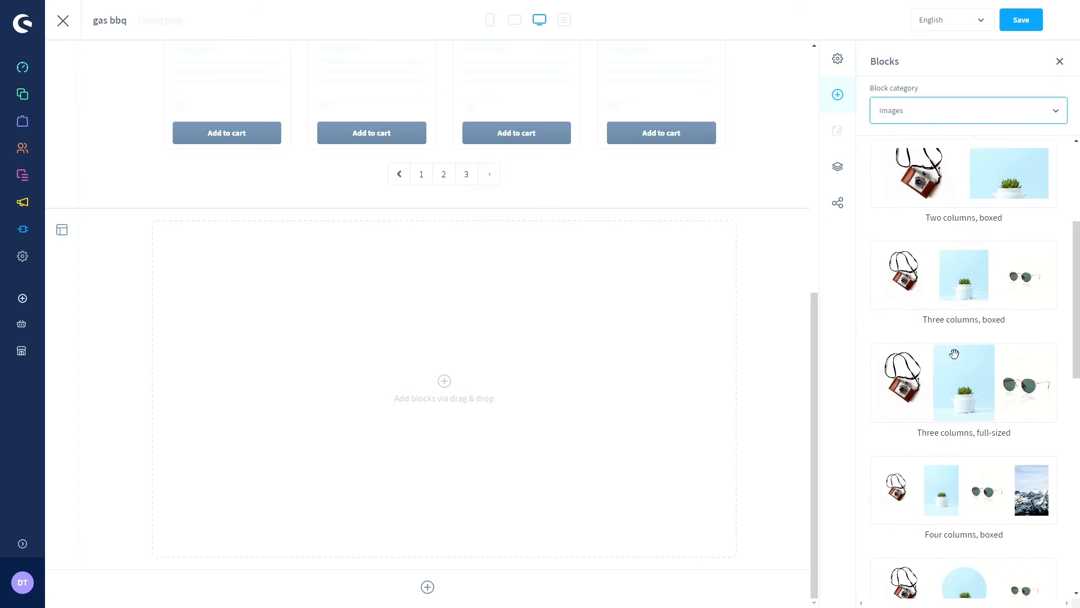
- Browse the Video, Text & images and Commerce block categories
{"action": "left_click", "coordinate": [904, 113]}
{"action": "left_click", "coordinate": [903, 151]}
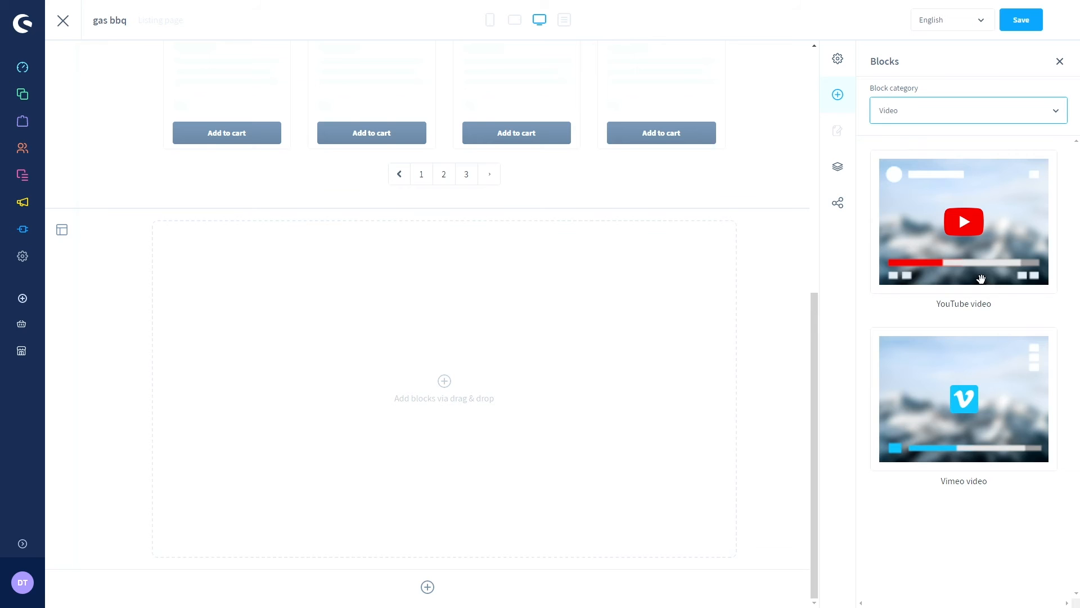
{"action": "left_click", "coordinate": [951, 112]}
{"action": "left_click", "coordinate": [916, 161]}
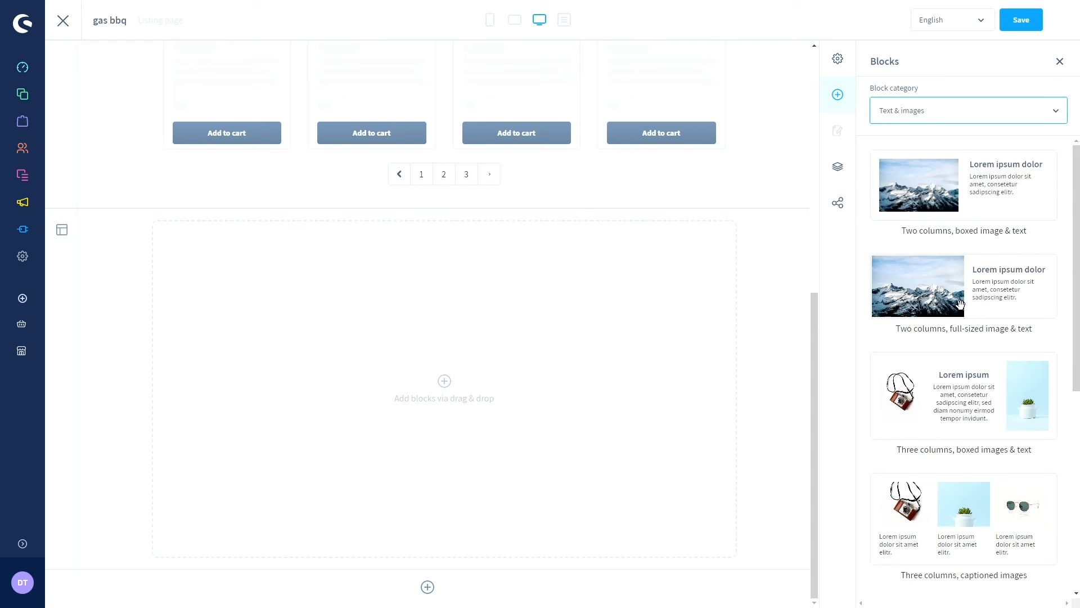
{"action": "scroll", "coordinate": [958, 322], "scroll_direction": "down", "scroll_amount": 5}
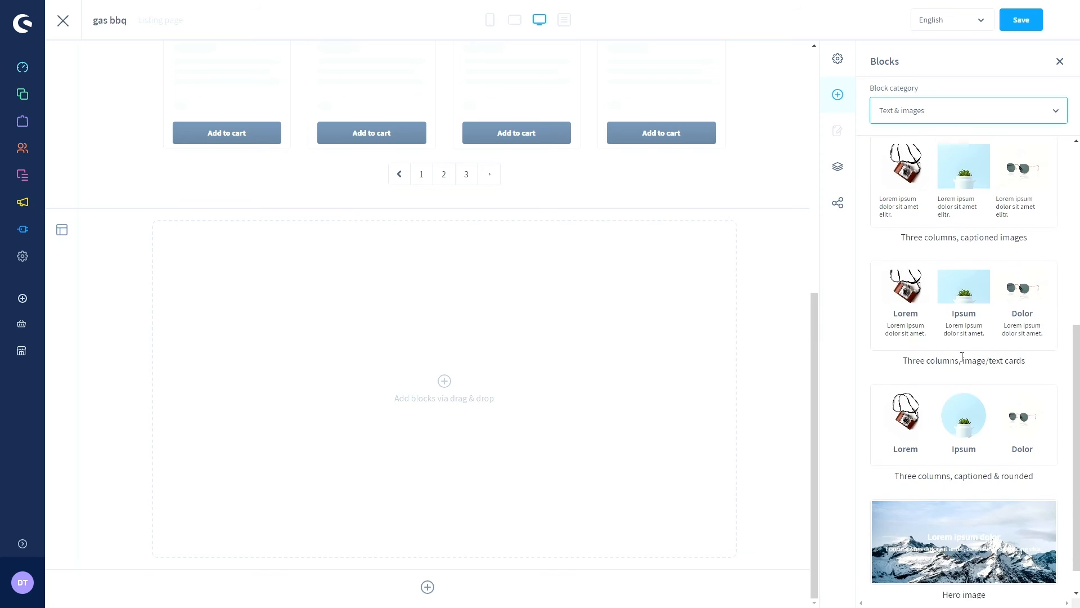
{"action": "left_click", "coordinate": [932, 110]}
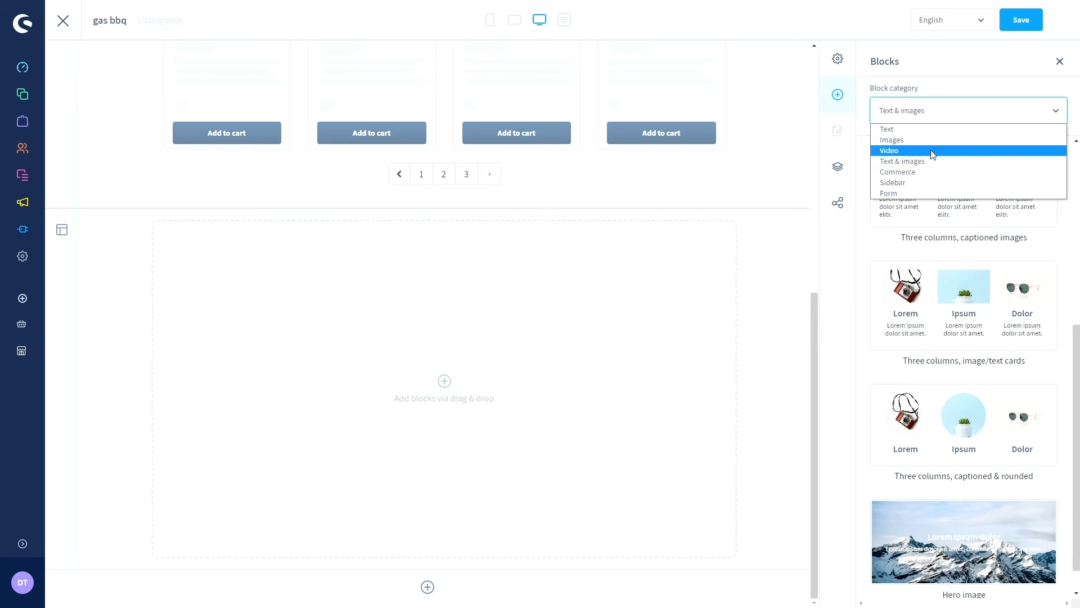
{"action": "left_click", "coordinate": [916, 172]}
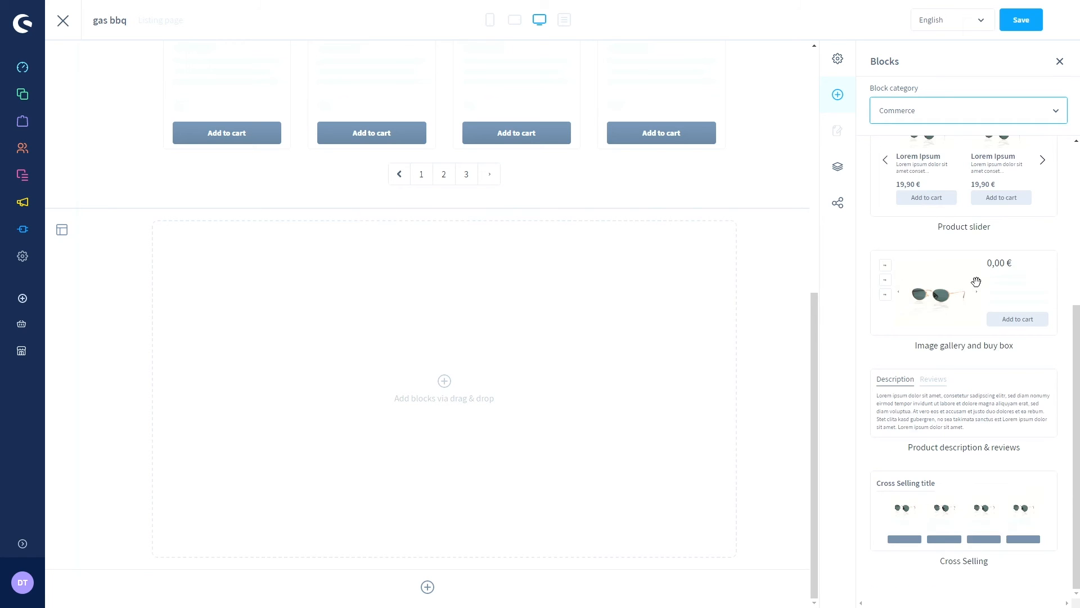
{"action": "scroll", "coordinate": [943, 282], "scroll_direction": "up", "scroll_amount": 5}
{"action": "scroll", "coordinate": [643, 196], "scroll_direction": "up", "scroll_amount": 6}
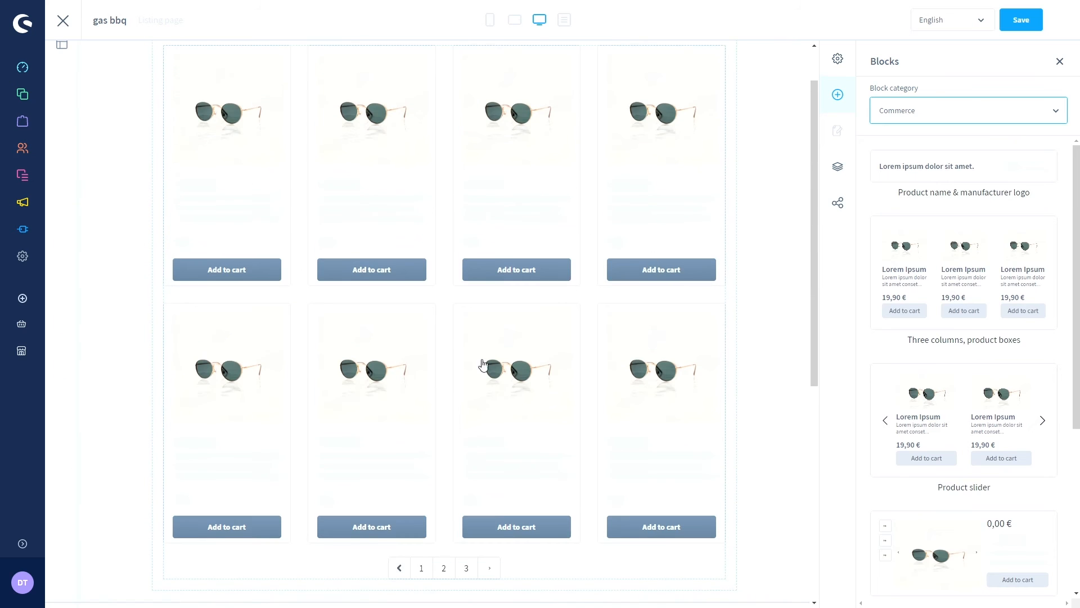
{"action": "scroll", "coordinate": [498, 212], "scroll_direction": "up", "scroll_amount": 1}
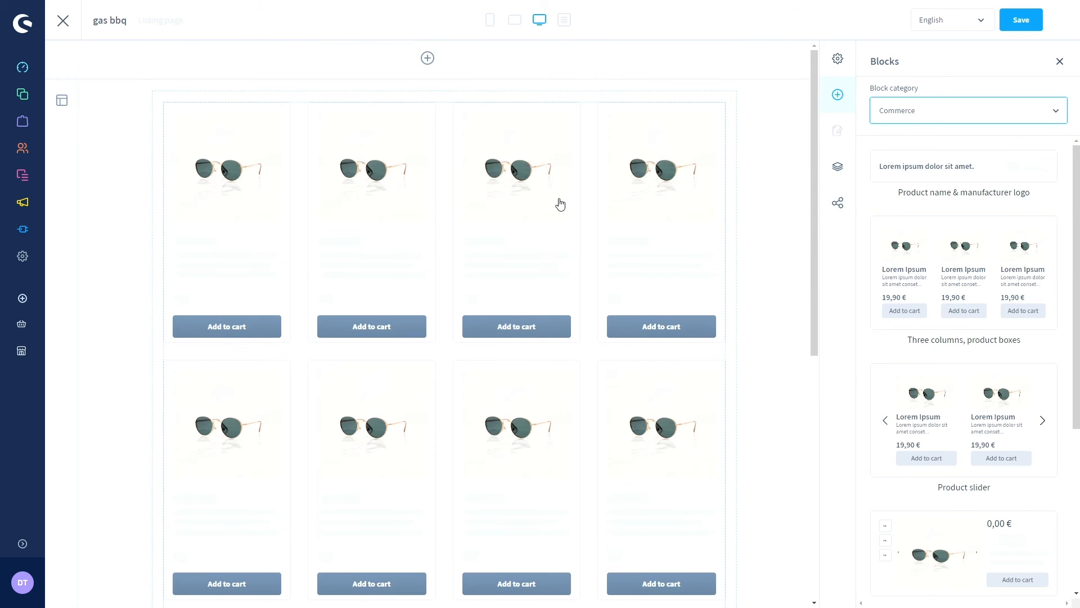
{"action": "scroll", "coordinate": [560, 203], "scroll_direction": "down", "scroll_amount": 4}
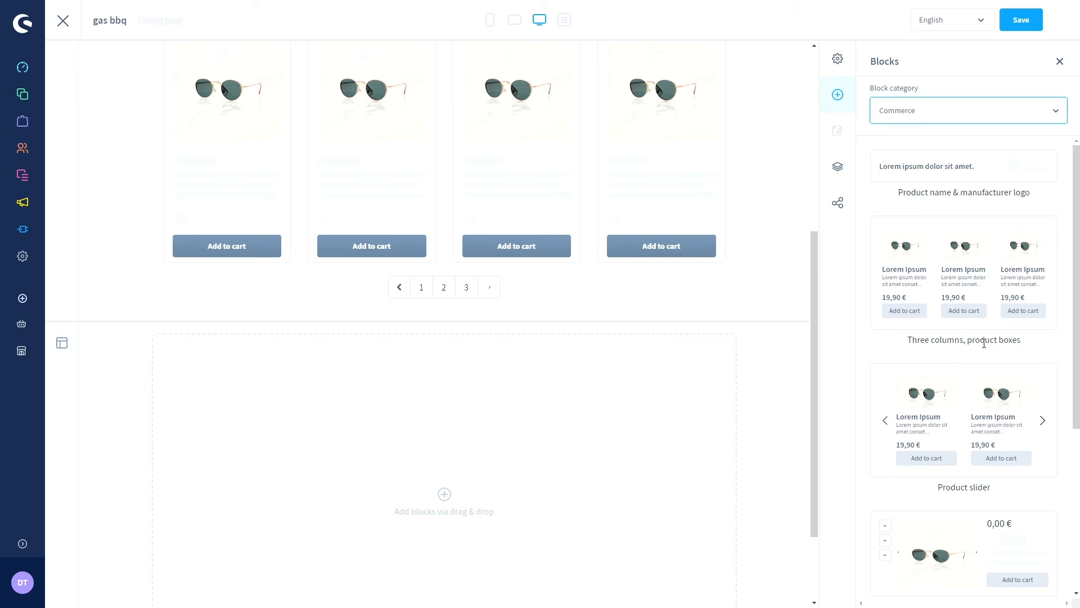
{"action": "scroll", "coordinate": [993, 343], "scroll_direction": "down", "scroll_amount": 3}
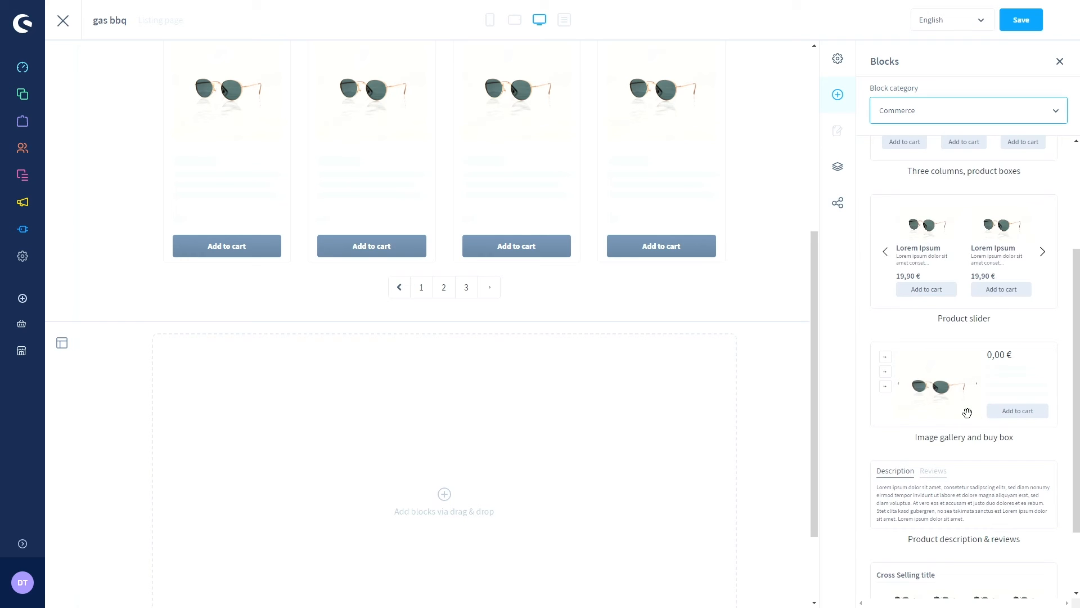
{"action": "scroll", "coordinate": [957, 405], "scroll_direction": "up", "scroll_amount": 3}
- Browse the Sidebar and Form block categories, then return to Text & images
{"action": "left_click", "coordinate": [928, 116]}
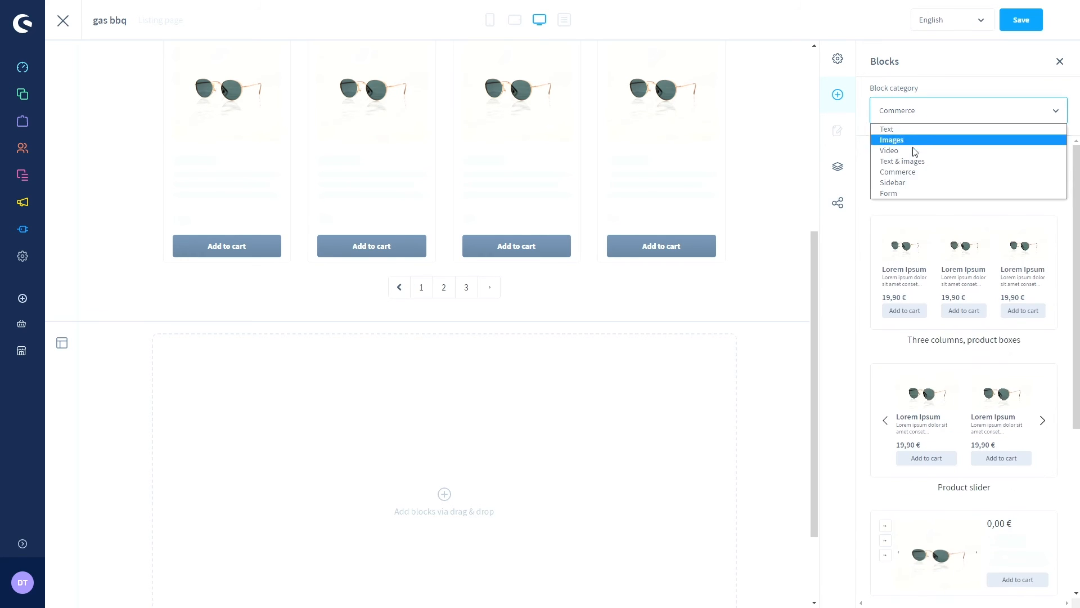
{"action": "left_click", "coordinate": [907, 183]}
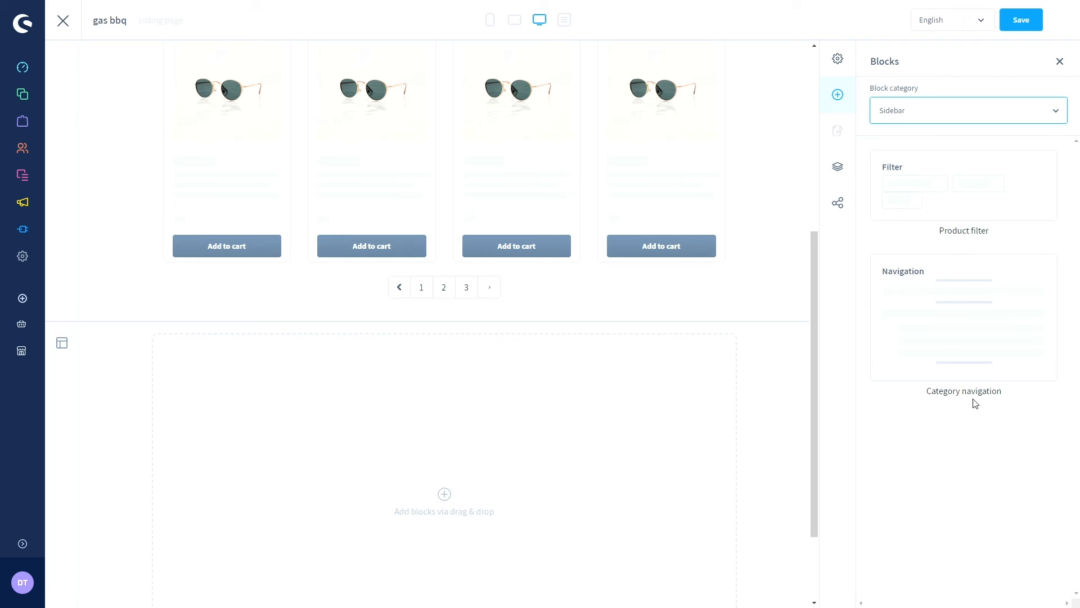
{"action": "left_click", "coordinate": [923, 113]}
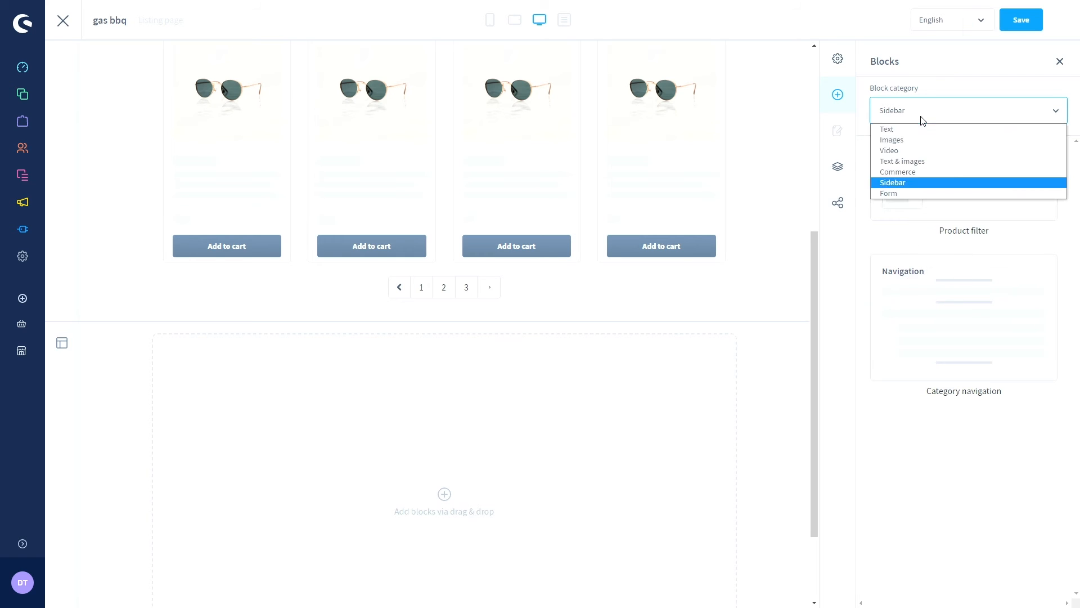
{"action": "left_click", "coordinate": [907, 190]}
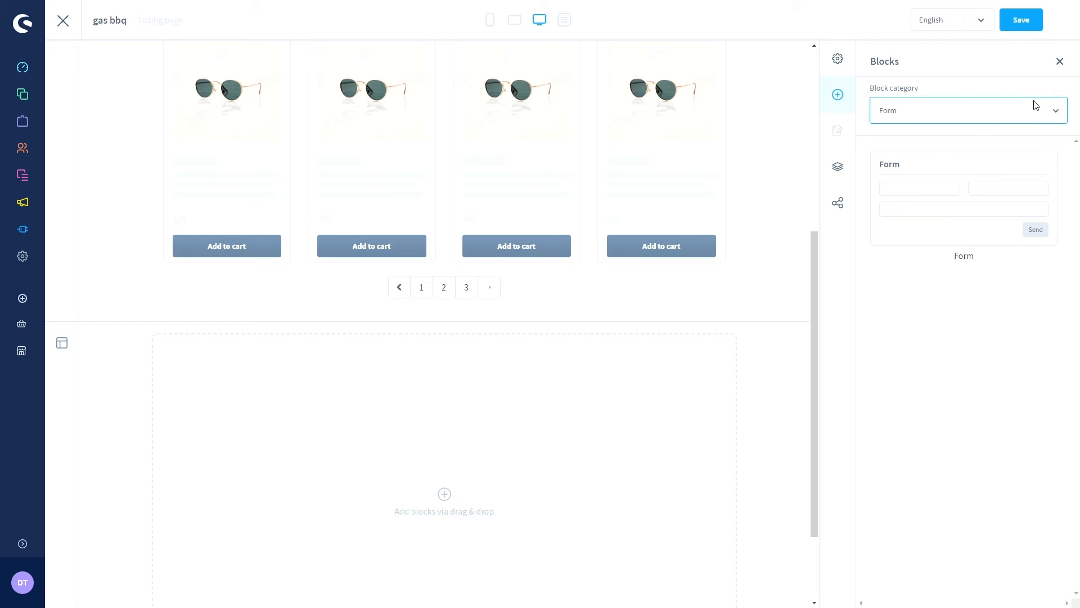
{"action": "left_click", "coordinate": [1041, 114]}
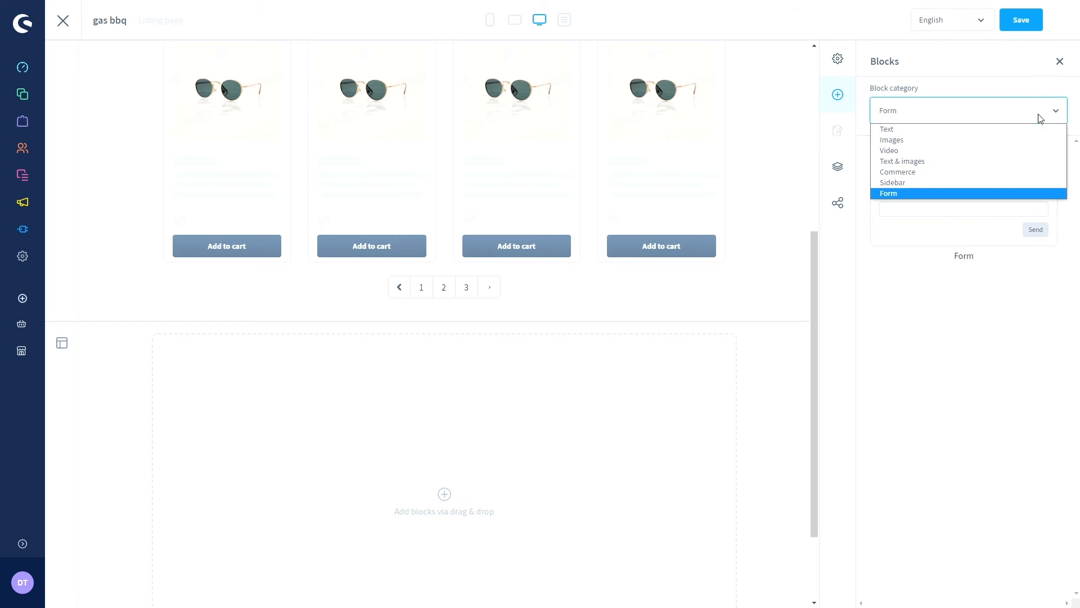
{"action": "left_click", "coordinate": [926, 163]}
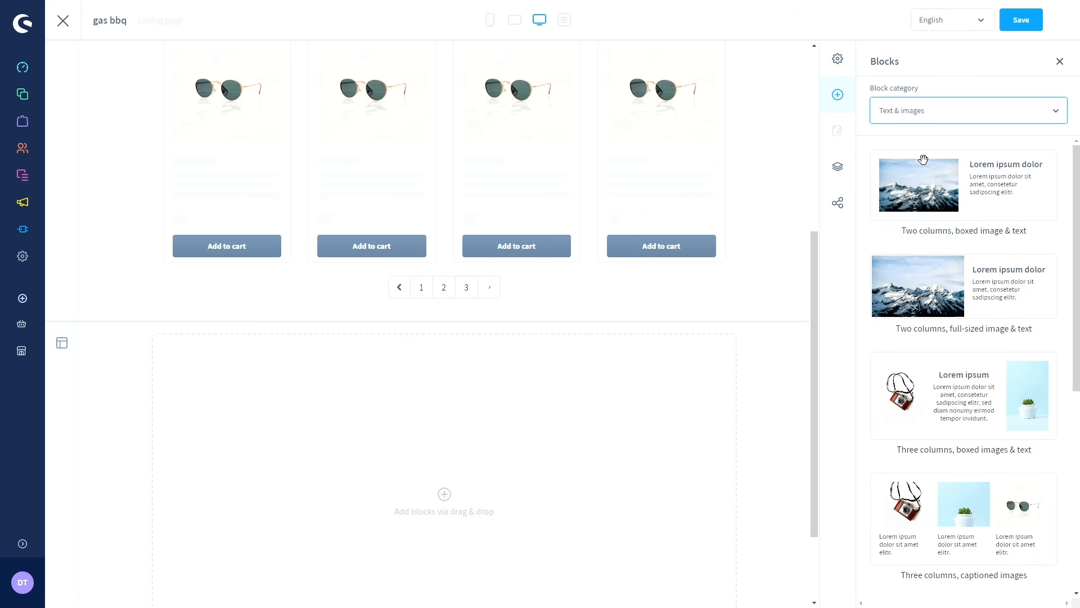
{"action": "scroll", "coordinate": [923, 160], "scroll_direction": "down", "scroll_amount": 4}
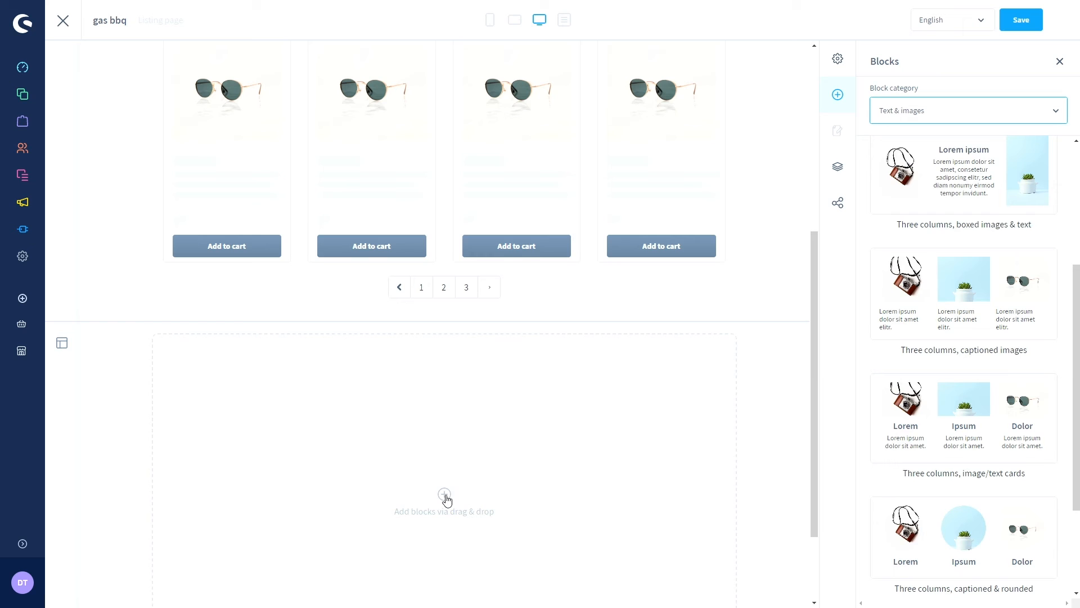
{"action": "scroll", "coordinate": [956, 341], "scroll_direction": "down", "scroll_amount": 2}
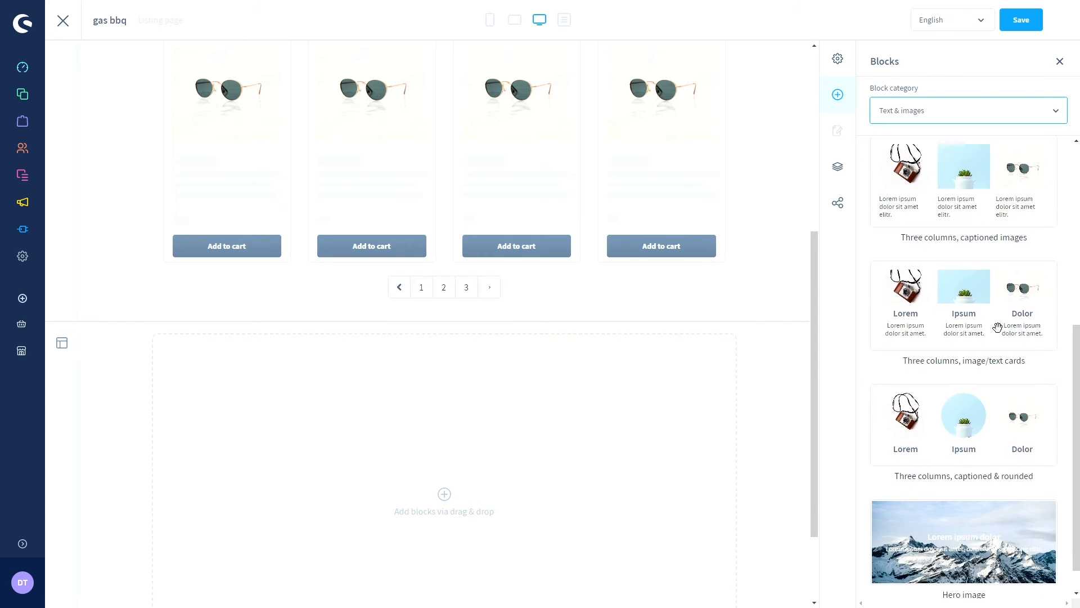
- Drop the 'Three columns, captioned images' block into the empty lower section and select it
{"action": "left_click_drag", "start_coordinate": [964, 196], "coordinate": [521, 427]}
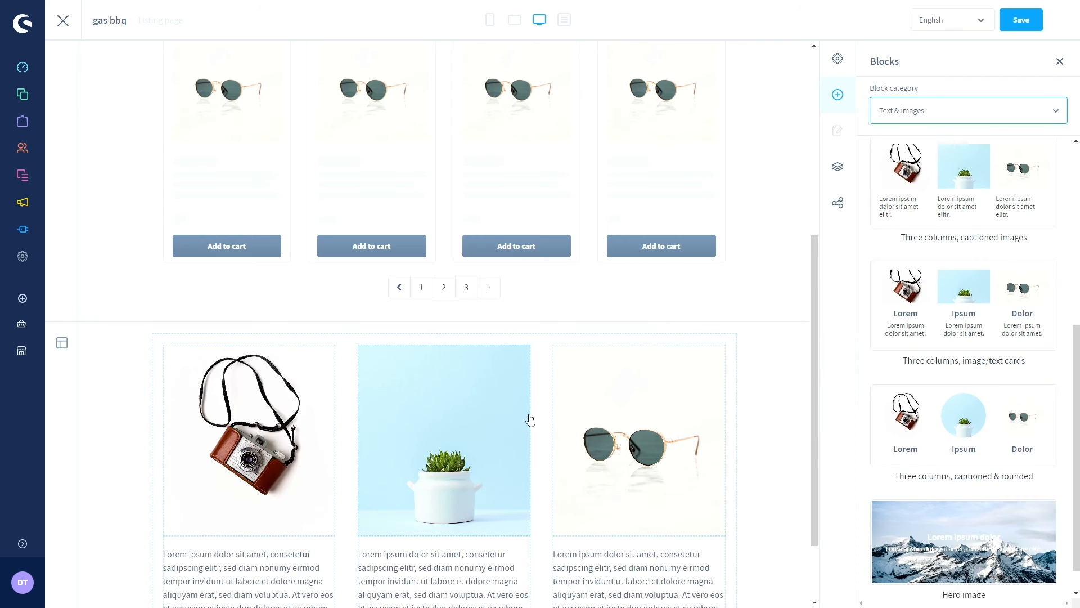
{"action": "scroll", "coordinate": [541, 401], "scroll_direction": "down", "scroll_amount": 1}
{"action": "scroll", "coordinate": [542, 401], "scroll_direction": "down", "scroll_amount": 1}
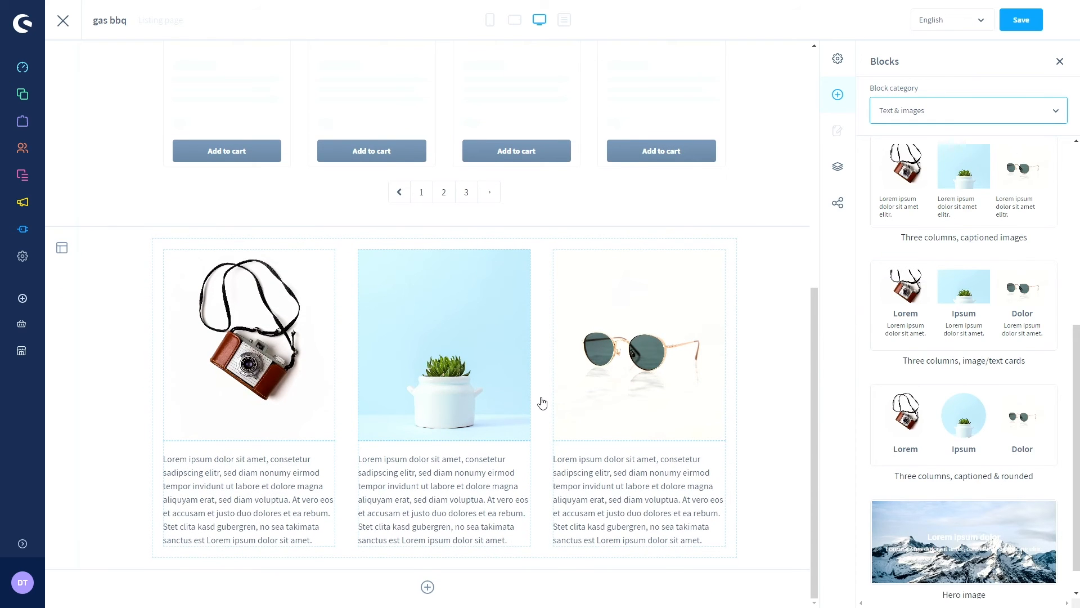
{"action": "left_click", "coordinate": [255, 353]}
{"action": "left_click", "coordinate": [255, 352]}
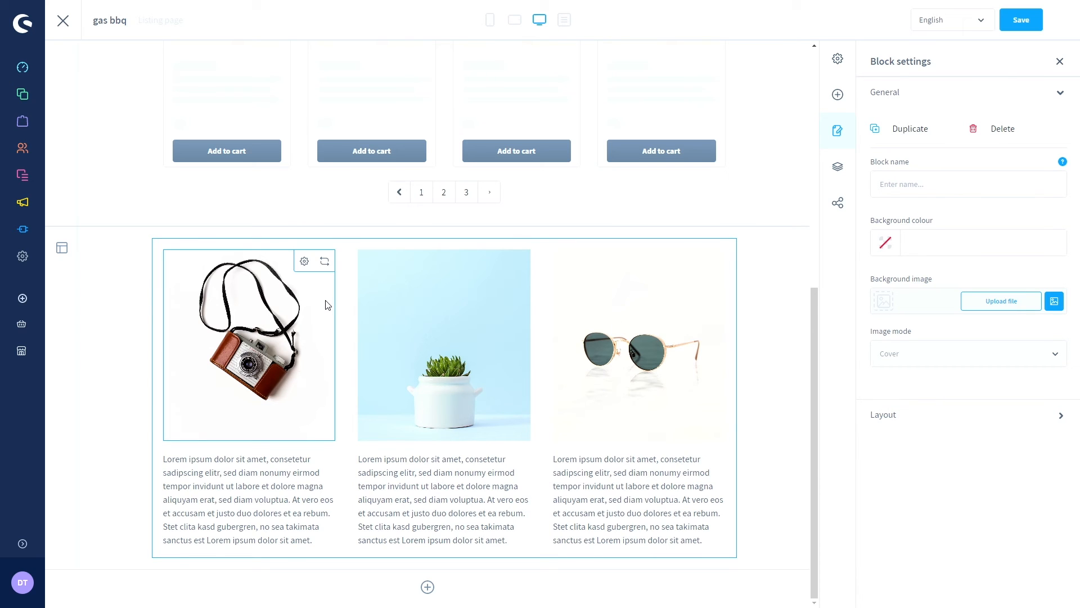
- Replace the first column's camera image with pexels-lumn-167679.jpg, keeping Cover display mode
{"action": "left_click", "coordinate": [304, 262]}
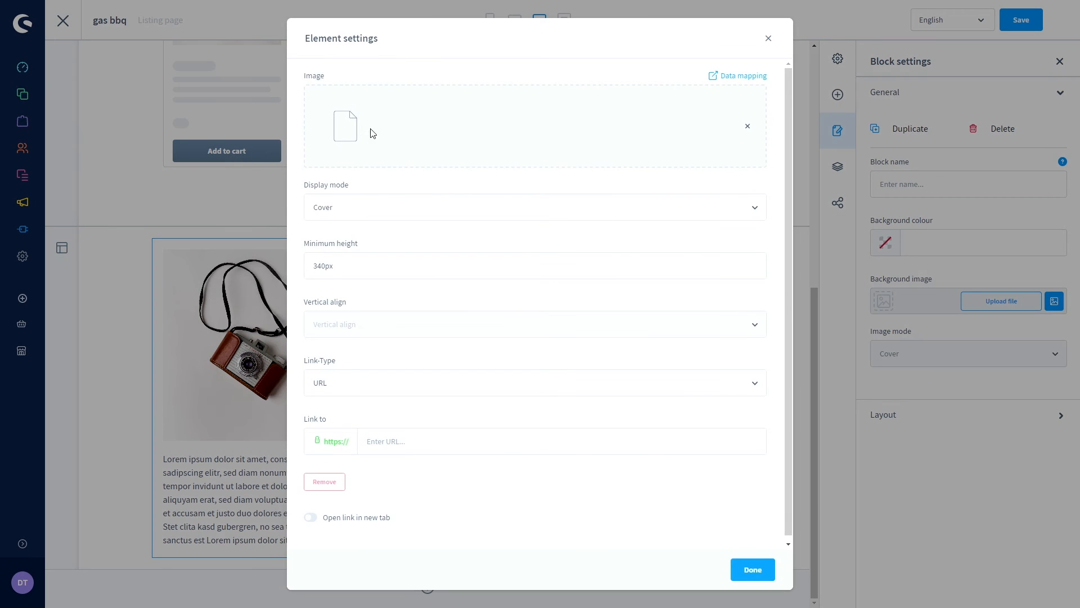
{"action": "left_click", "coordinate": [752, 131]}
{"action": "left_click", "coordinate": [732, 117]}
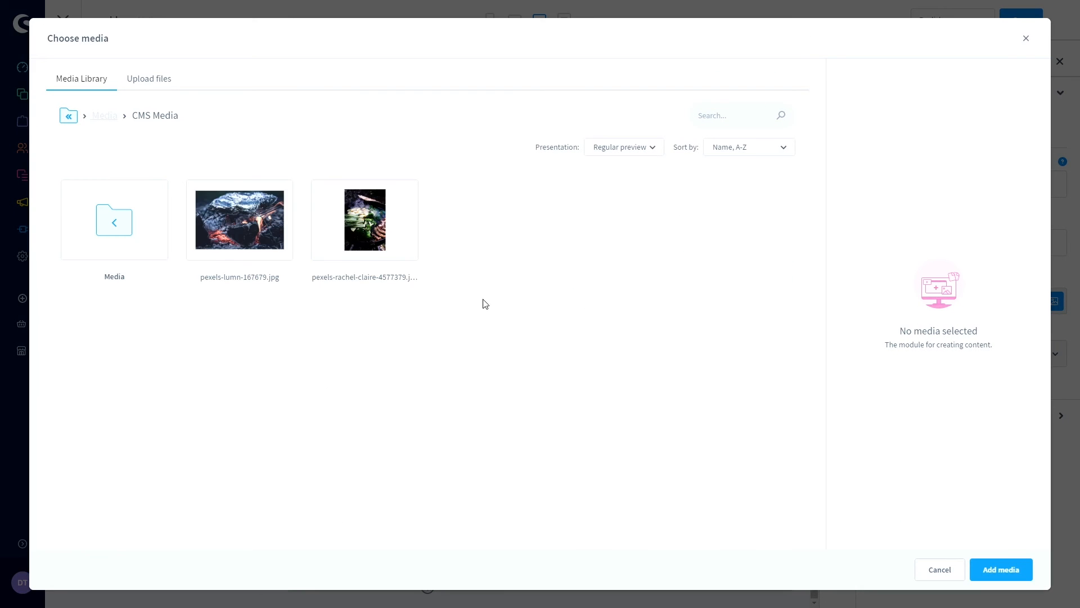
{"action": "left_click", "coordinate": [228, 205]}
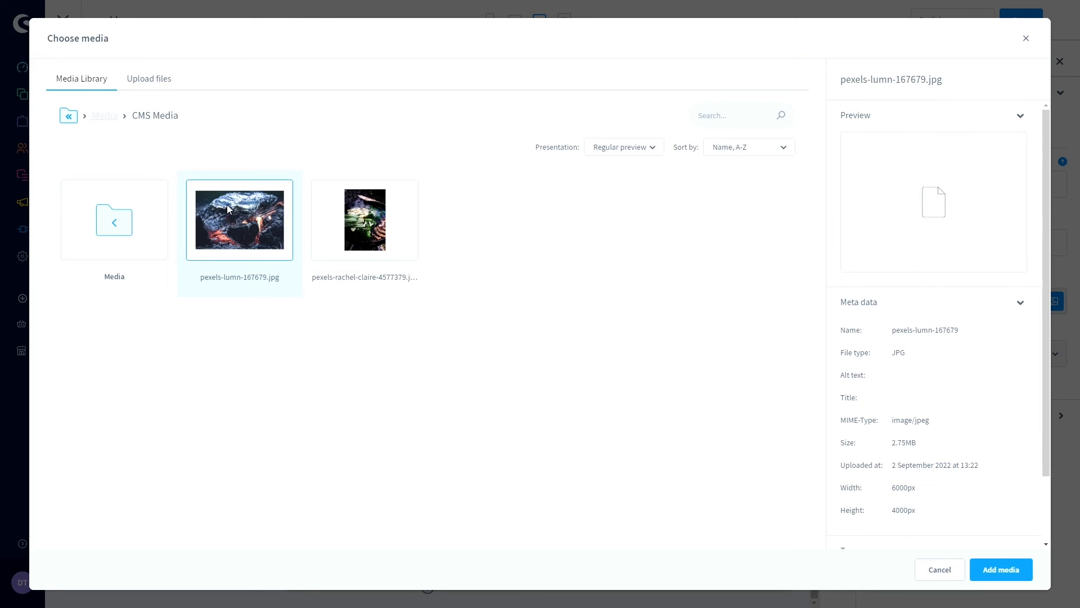
{"action": "left_click", "coordinate": [1001, 580]}
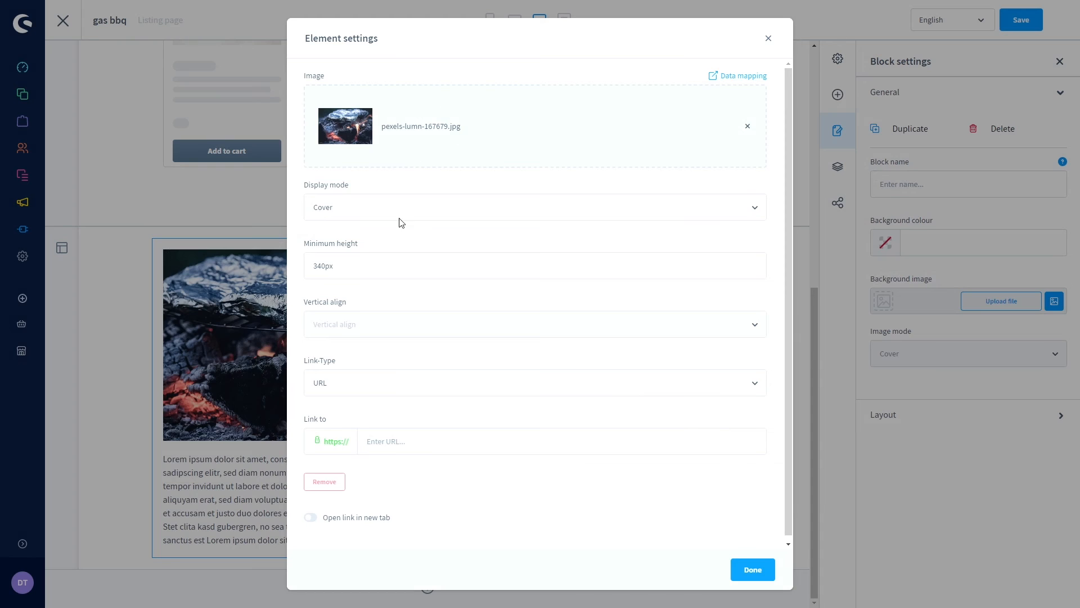
{"action": "left_click", "coordinate": [349, 208]}
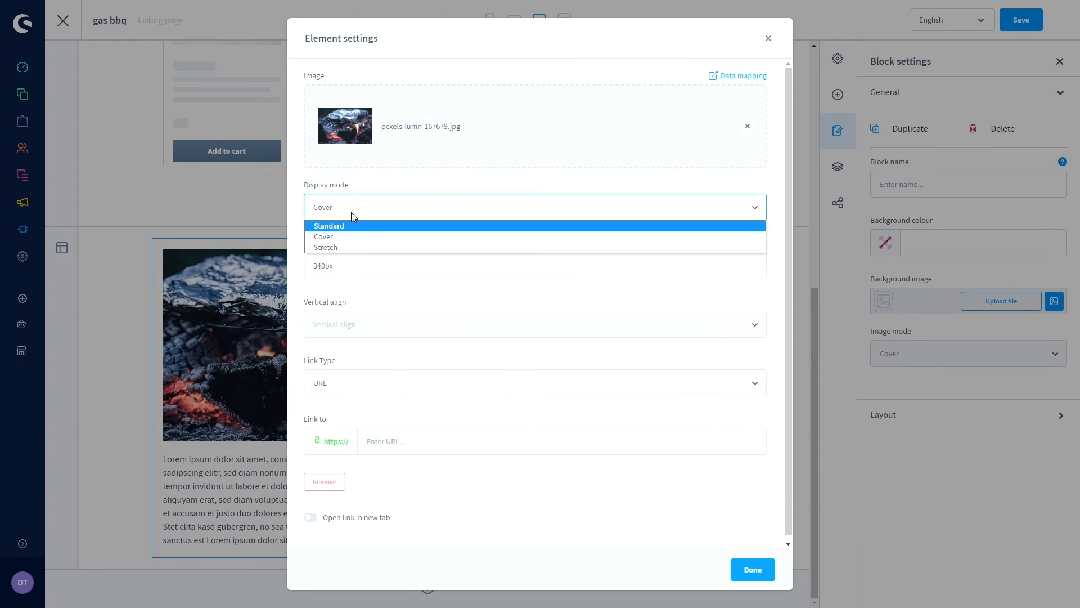
{"action": "left_click", "coordinate": [380, 198]}
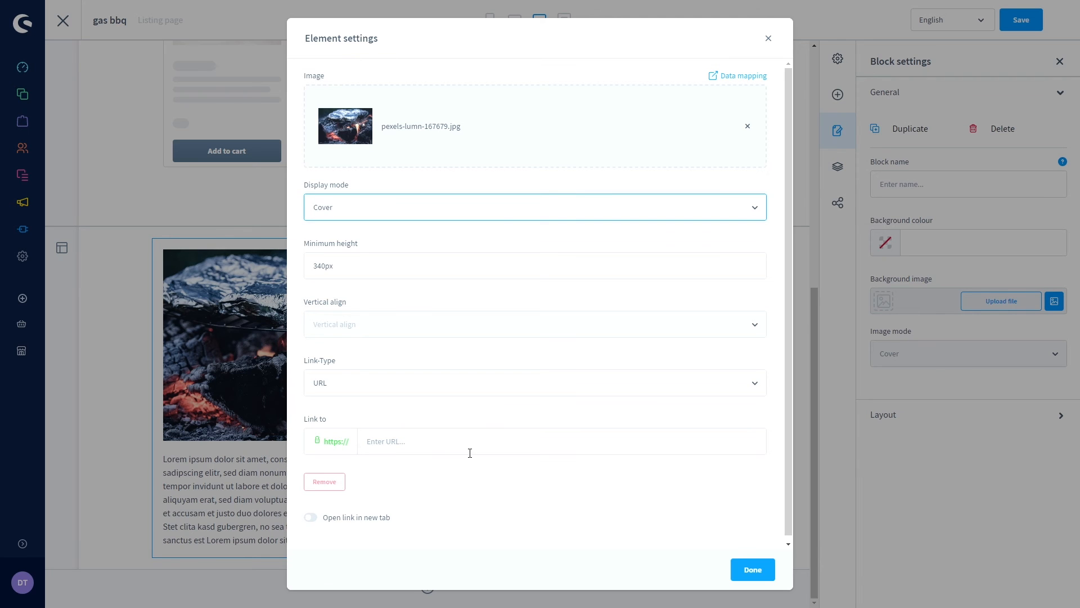
{"action": "left_click", "coordinate": [754, 570]}
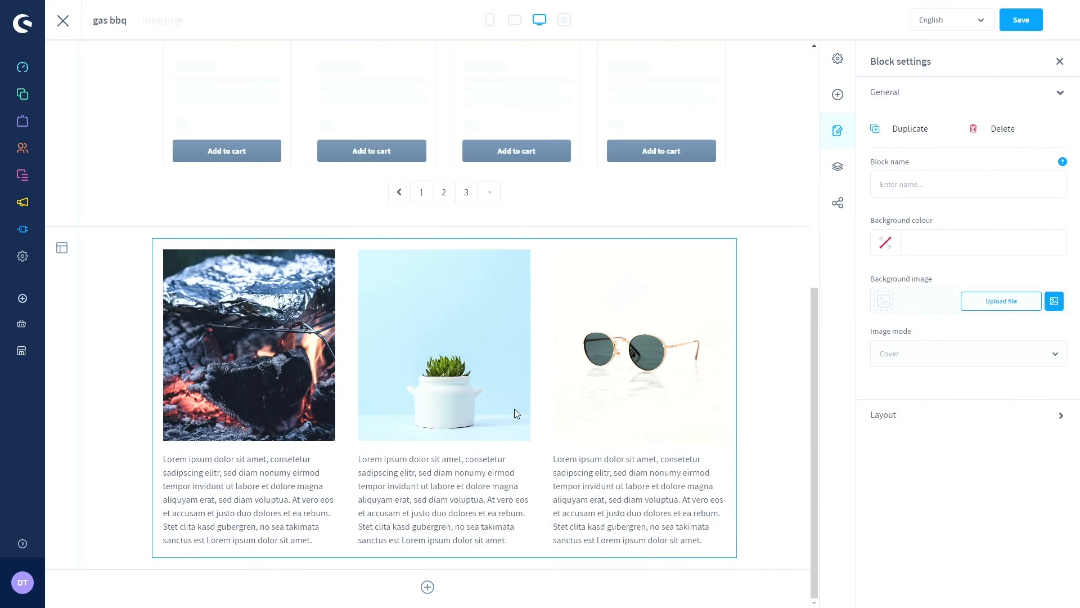
- Replace the middle column's image with the grilled vegetables photo
{"action": "mouse_move", "coordinate": [472, 355]}
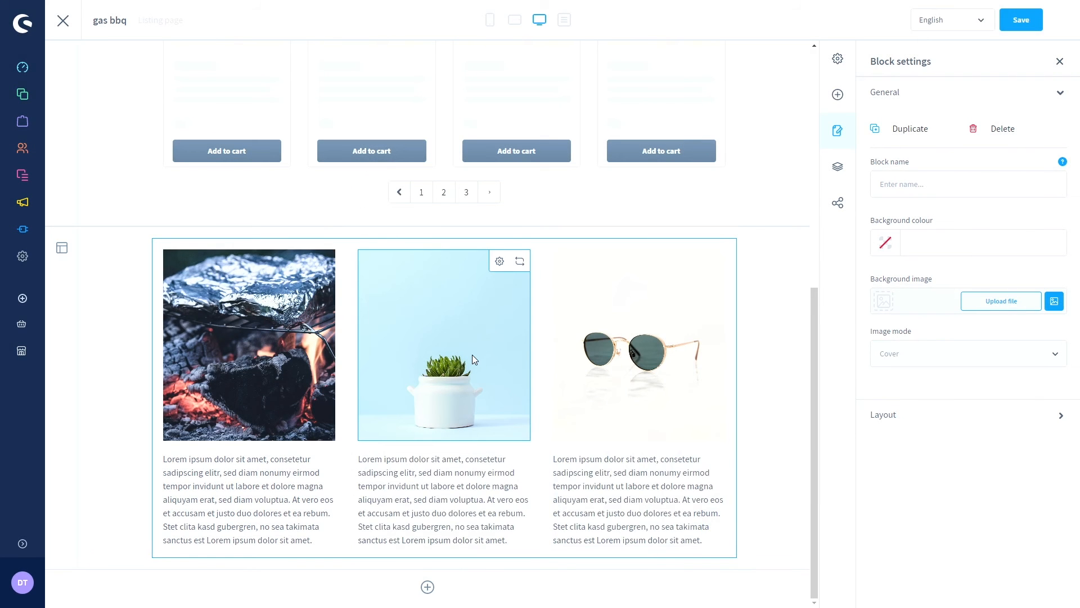
{"action": "left_click", "coordinate": [499, 263]}
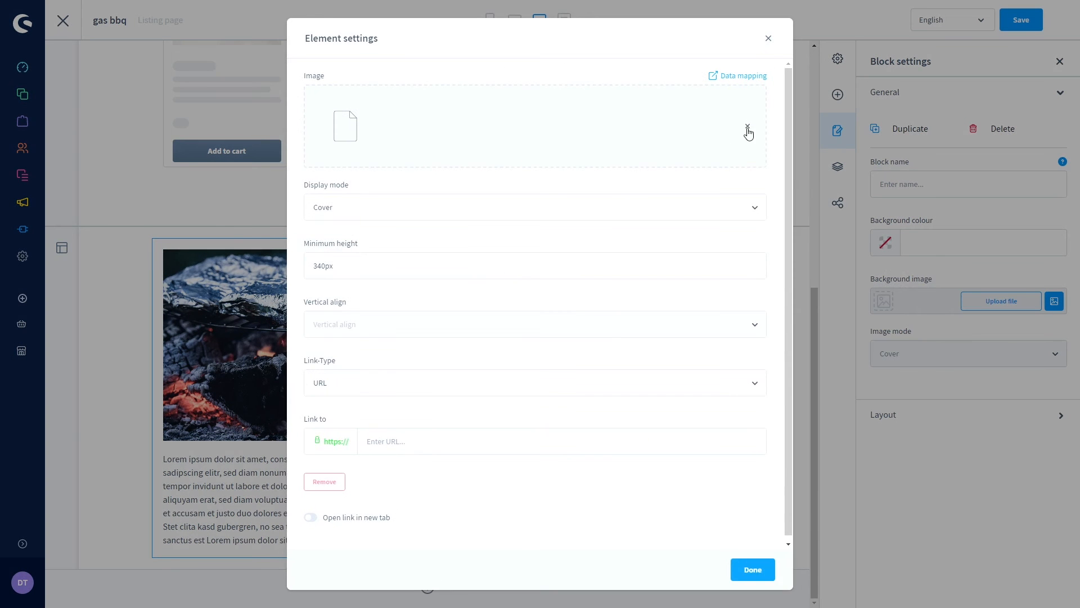
{"action": "mouse_move", "coordinate": [719, 161]}
{"action": "left_click", "coordinate": [704, 113]}
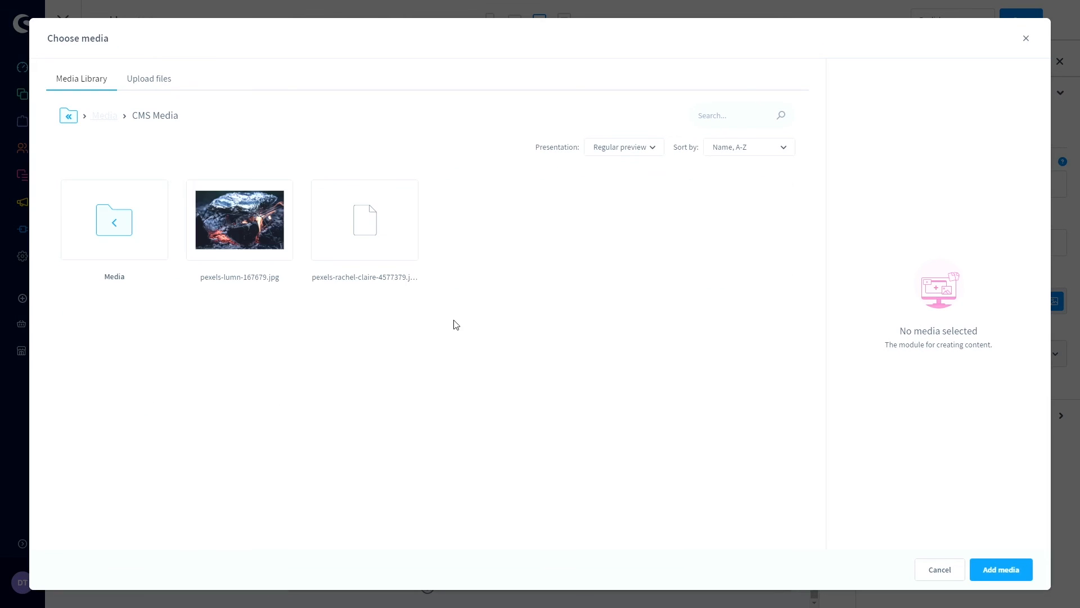
{"action": "left_click", "coordinate": [357, 225]}
{"action": "left_click", "coordinate": [996, 569]}
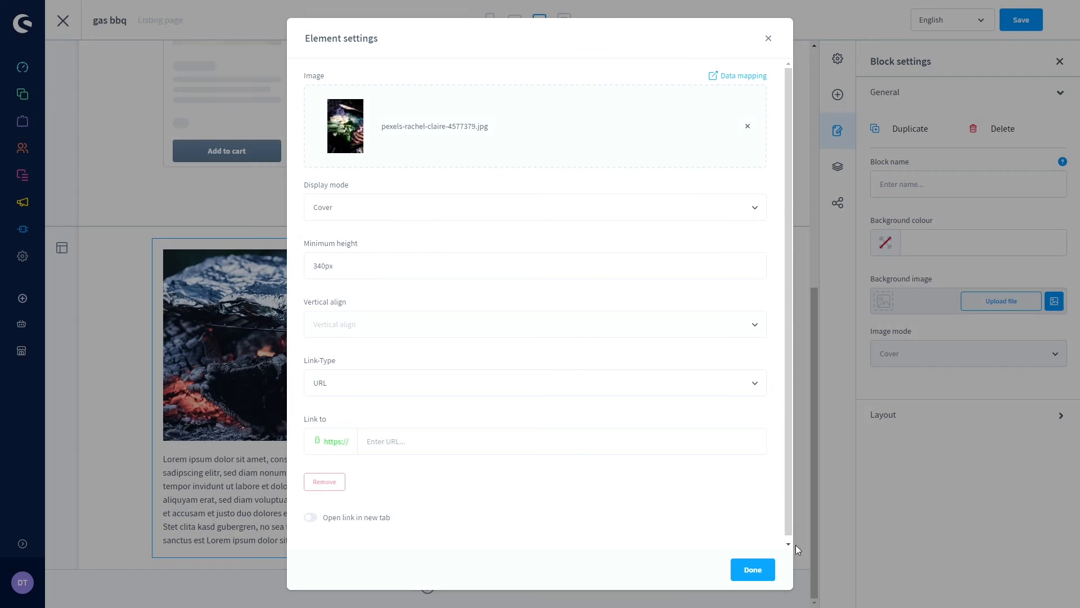
{"action": "left_click", "coordinate": [765, 577]}
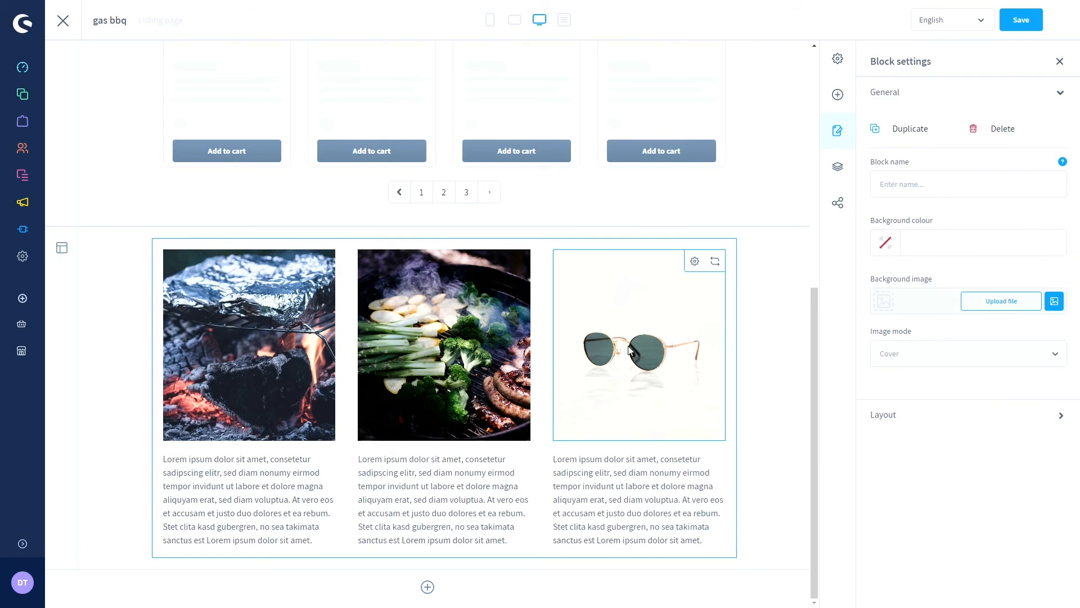
- Replace the third column's image with the pexels-lumn-167679.jpg coal fire photo
{"action": "left_click", "coordinate": [699, 263]}
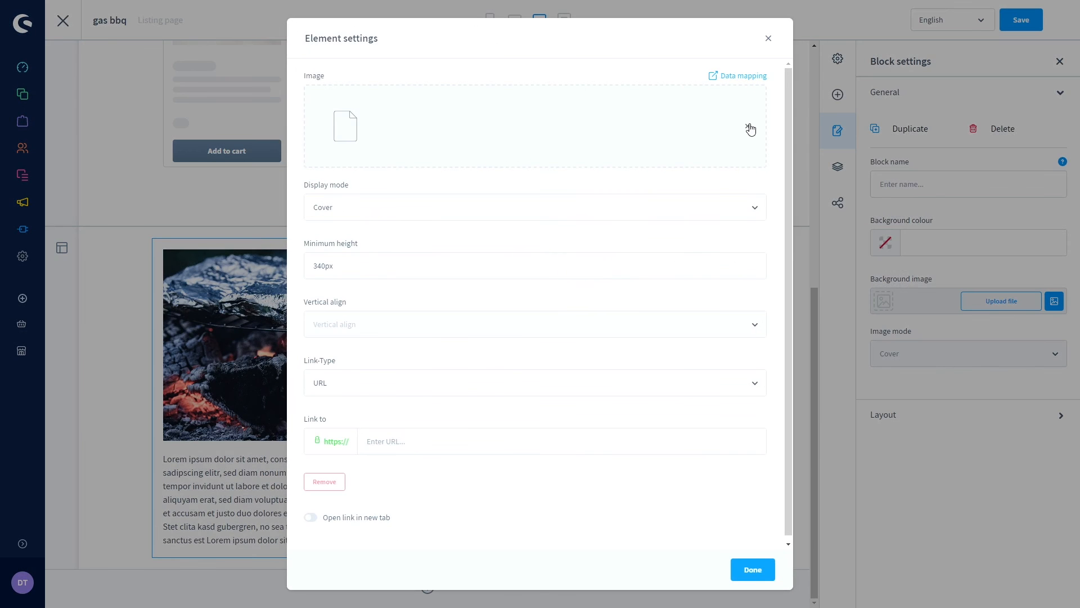
{"action": "mouse_move", "coordinate": [702, 135]}
{"action": "left_click", "coordinate": [700, 114]}
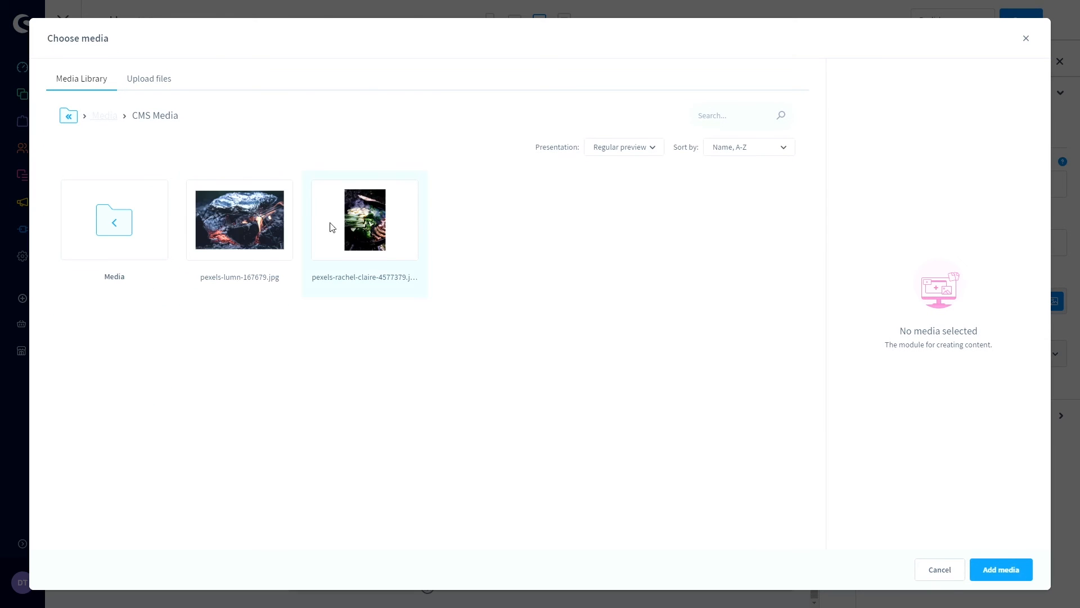
{"action": "left_click", "coordinate": [266, 217]}
{"action": "left_click", "coordinate": [982, 571]}
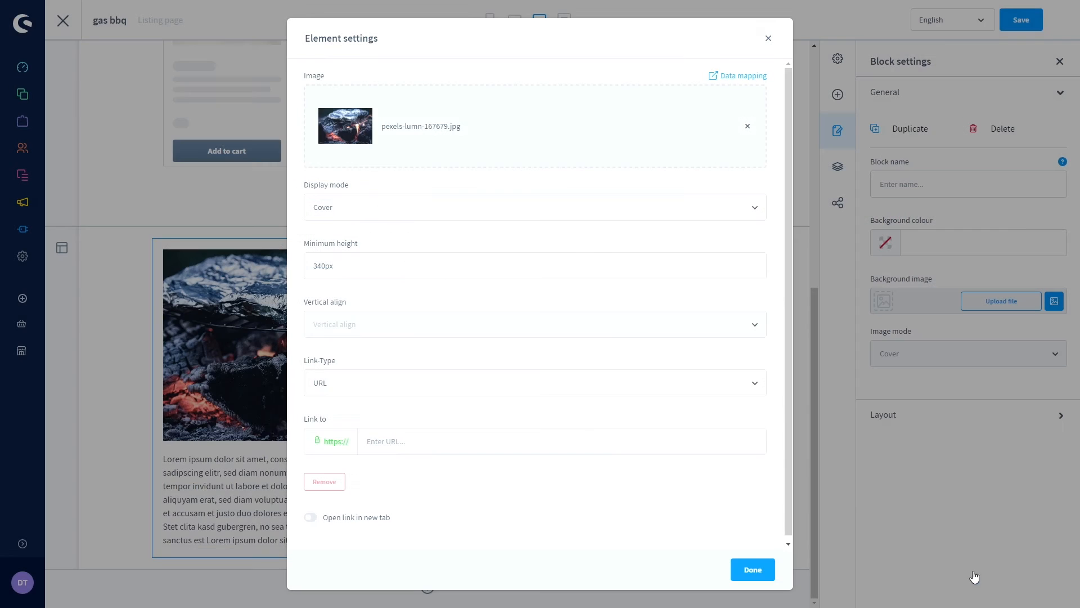
{"action": "left_click", "coordinate": [754, 568]}
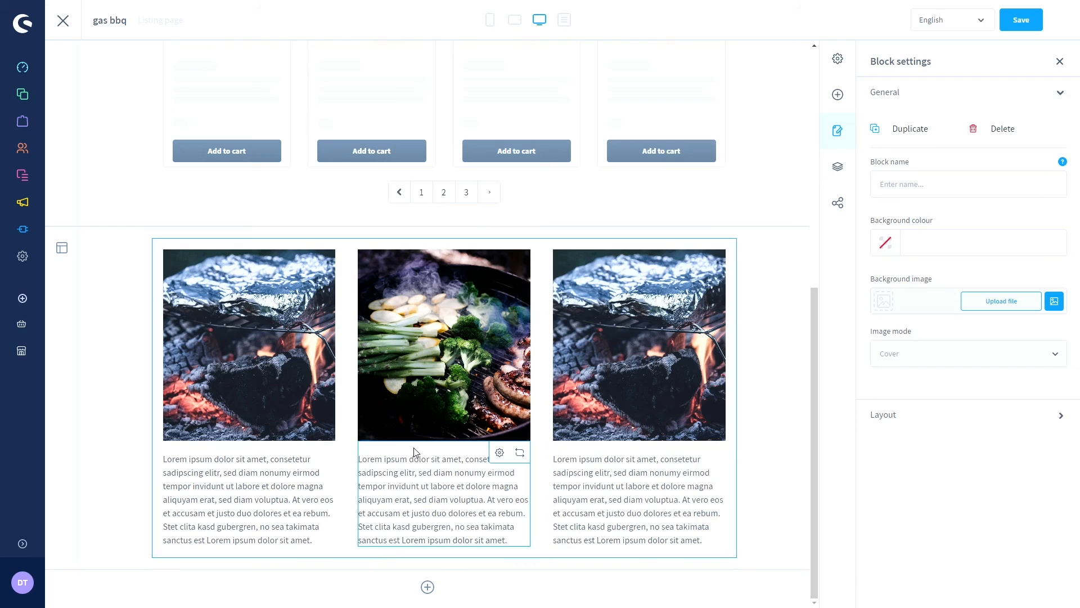
- Select words and lines in the middle column's paragraph text without changing it
{"action": "left_click", "coordinate": [389, 463]}
{"action": "double_click", "coordinate": [397, 472]}
{"action": "left_click", "coordinate": [420, 485]}
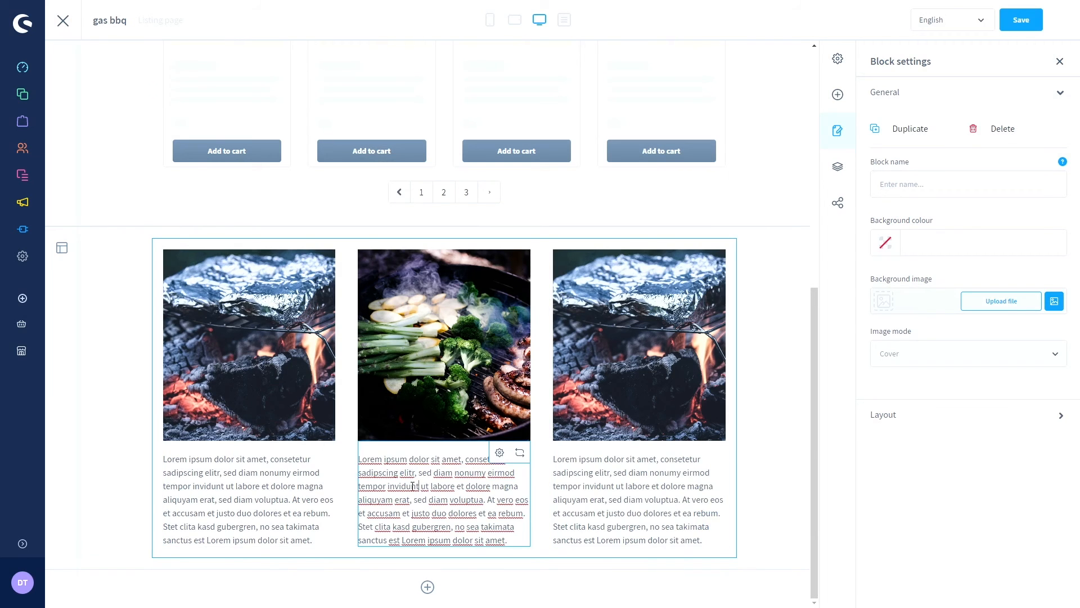
{"action": "double_click", "coordinate": [403, 485]}
{"action": "left_click", "coordinate": [389, 486]}
{"action": "left_click_drag", "start_coordinate": [365, 486], "coordinate": [462, 524]}
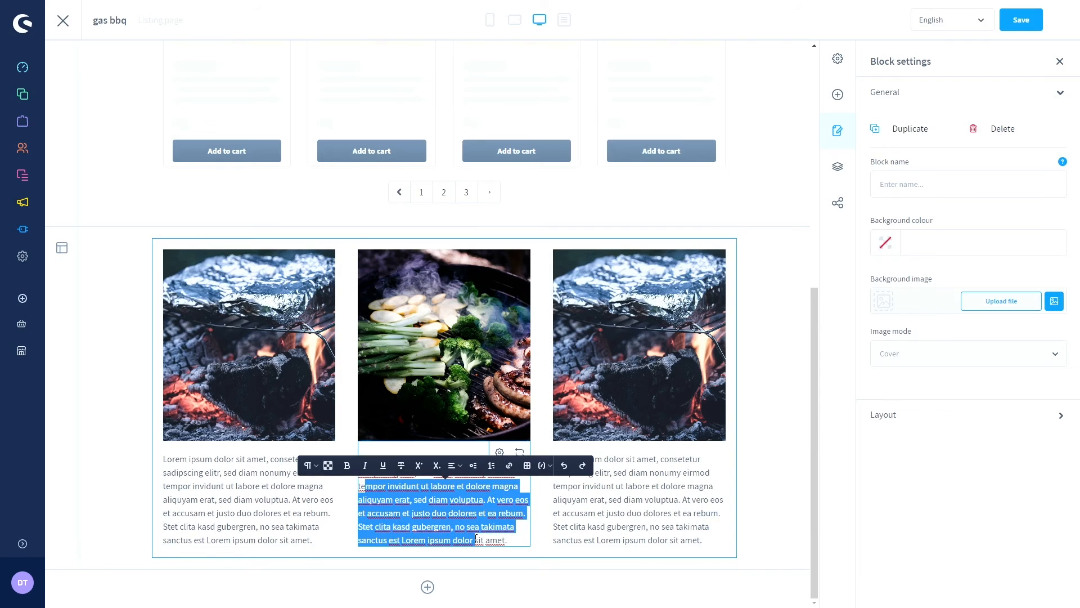
{"action": "left_click", "coordinate": [461, 524]}
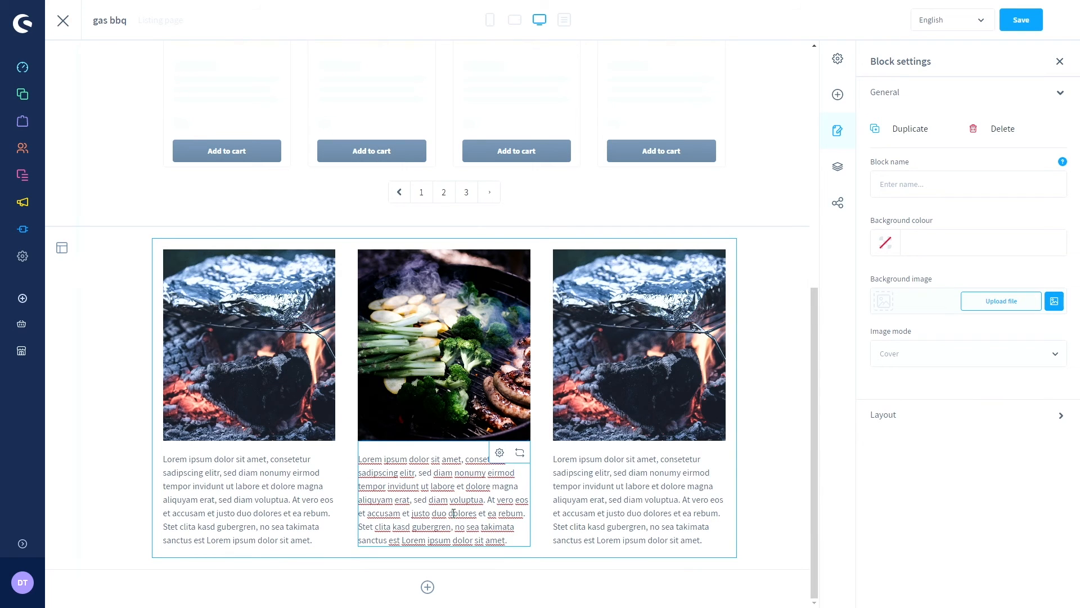
{"action": "scroll", "coordinate": [498, 522], "scroll_direction": "up", "scroll_amount": 8}
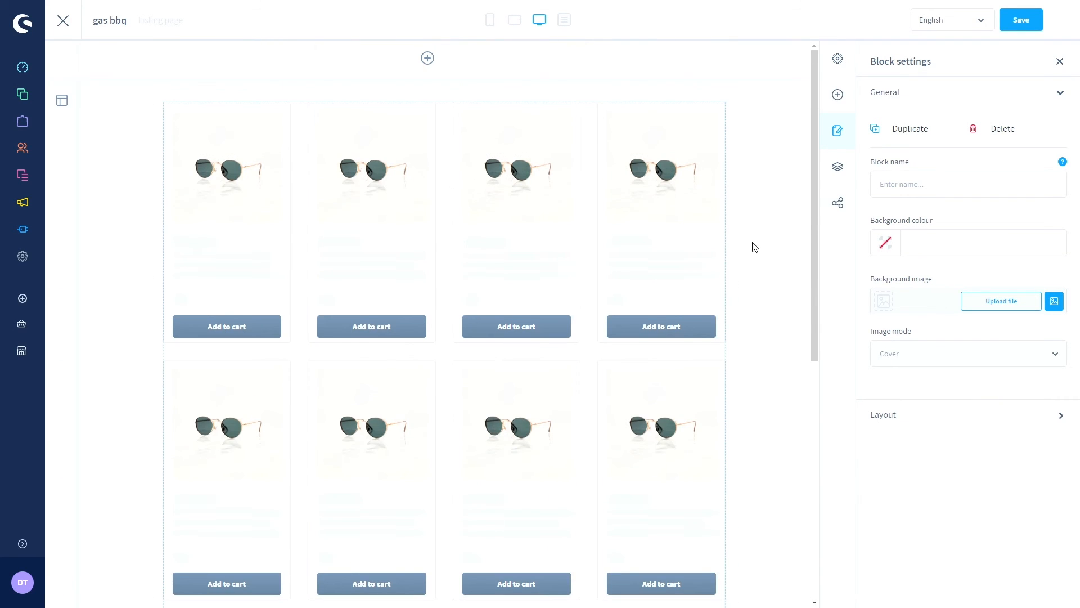
- Save the gas bbq layout, close the editor, and reopen it from the Layouts list
{"action": "left_click", "coordinate": [1013, 20]}
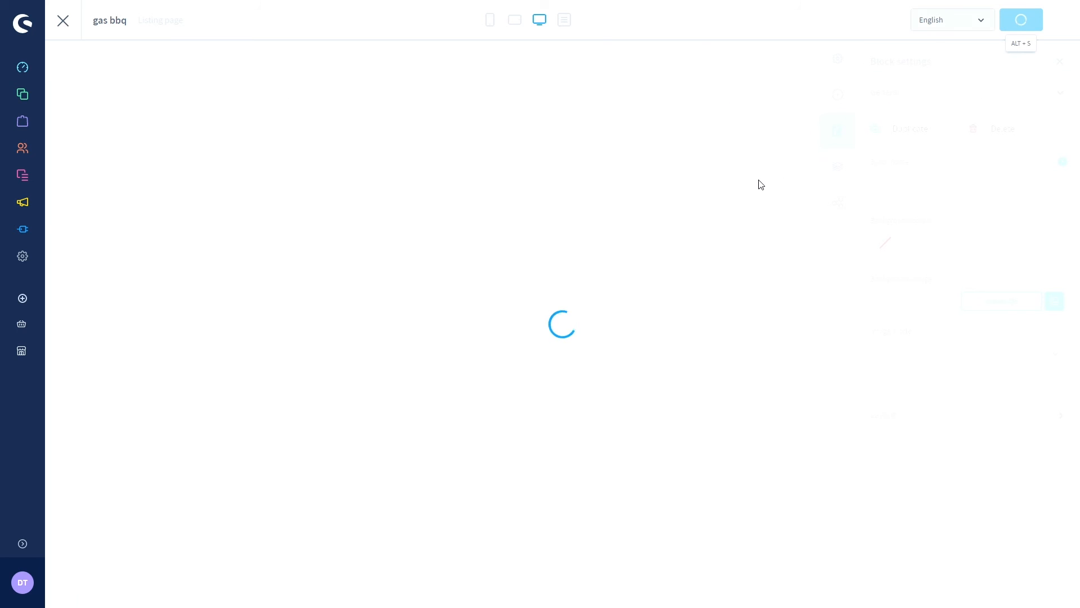
{"action": "scroll", "coordinate": [766, 194], "scroll_direction": "down", "scroll_amount": 8}
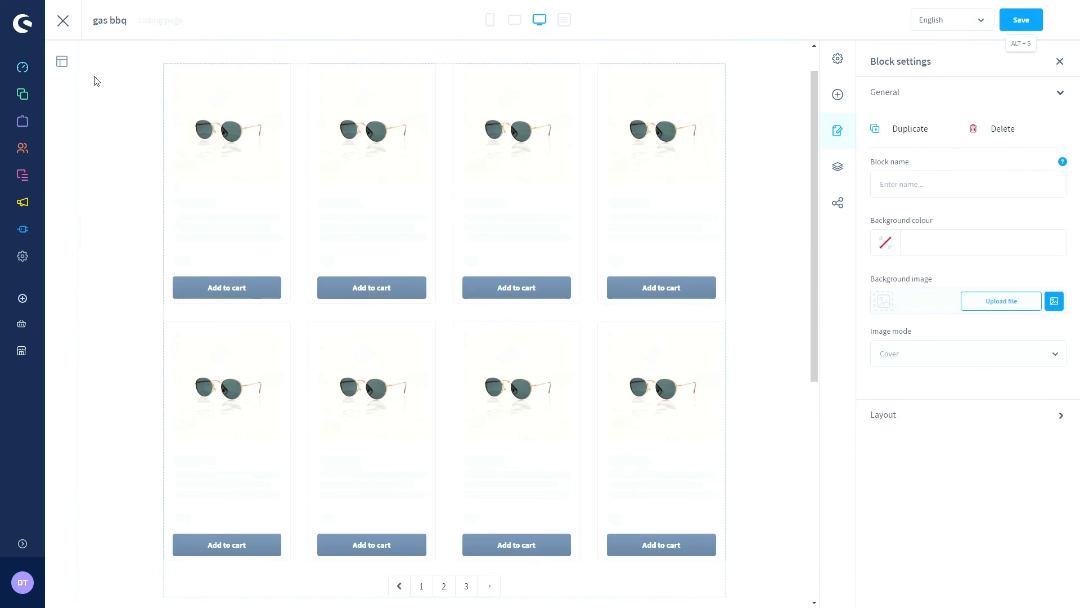
{"action": "left_click", "coordinate": [61, 32]}
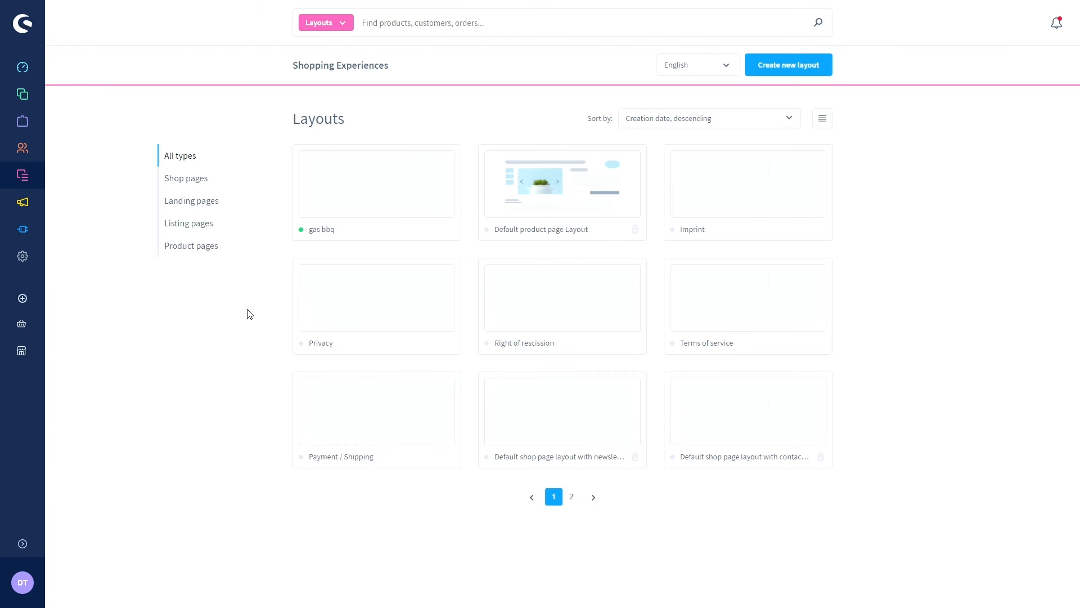
{"action": "left_click", "coordinate": [325, 198]}
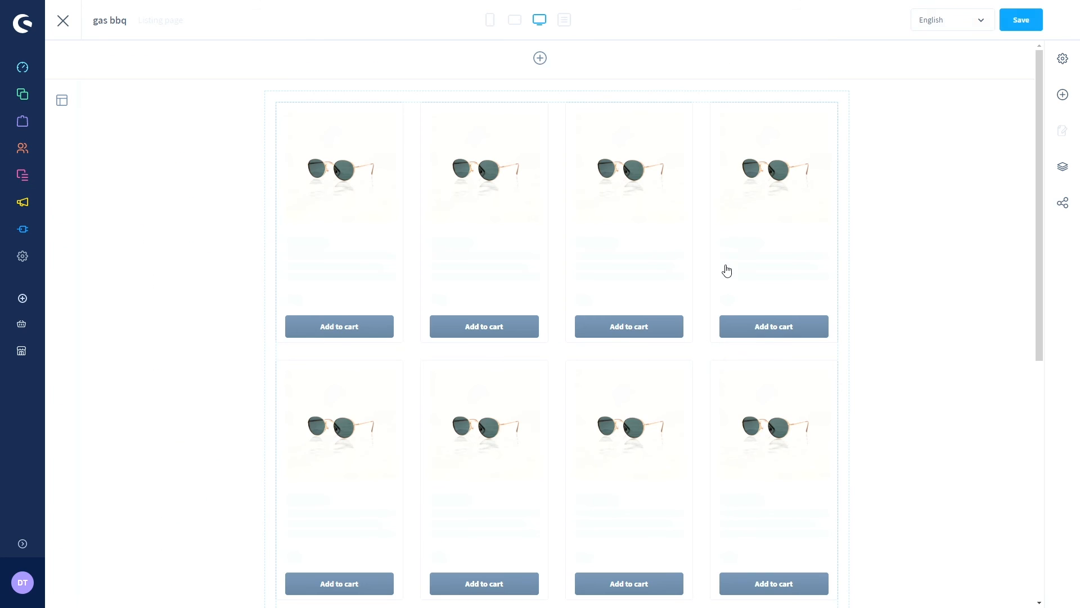
{"action": "scroll", "coordinate": [722, 281], "scroll_direction": "down", "scroll_amount": 4}
{"action": "scroll", "coordinate": [721, 289], "scroll_direction": "down", "scroll_amount": 3}
- Open the middle image's settings and close them without changes
{"action": "left_click", "coordinate": [529, 320]}
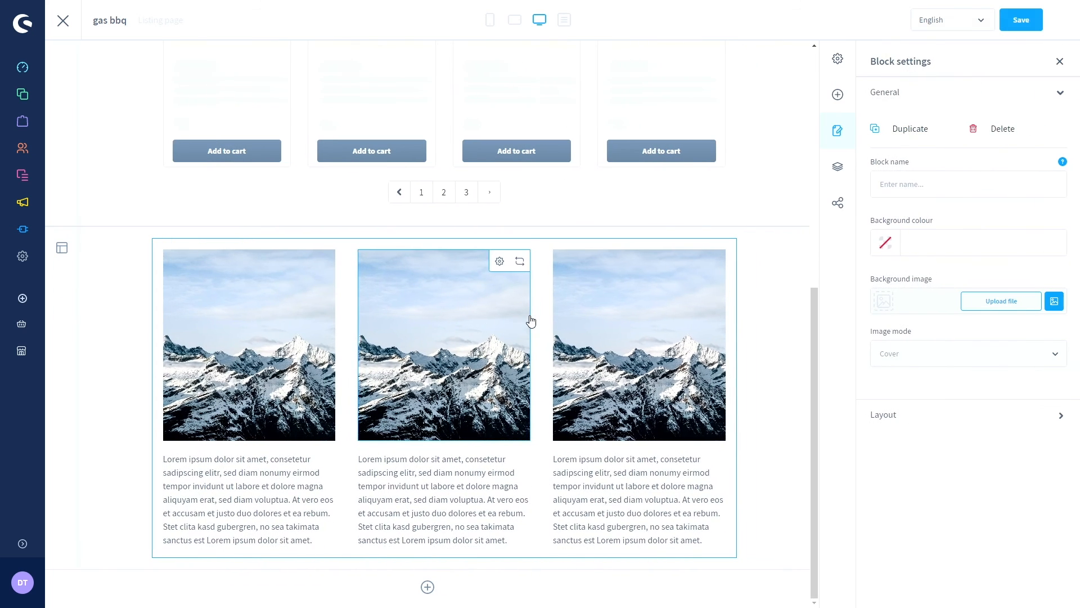
{"action": "left_click", "coordinate": [499, 261]}
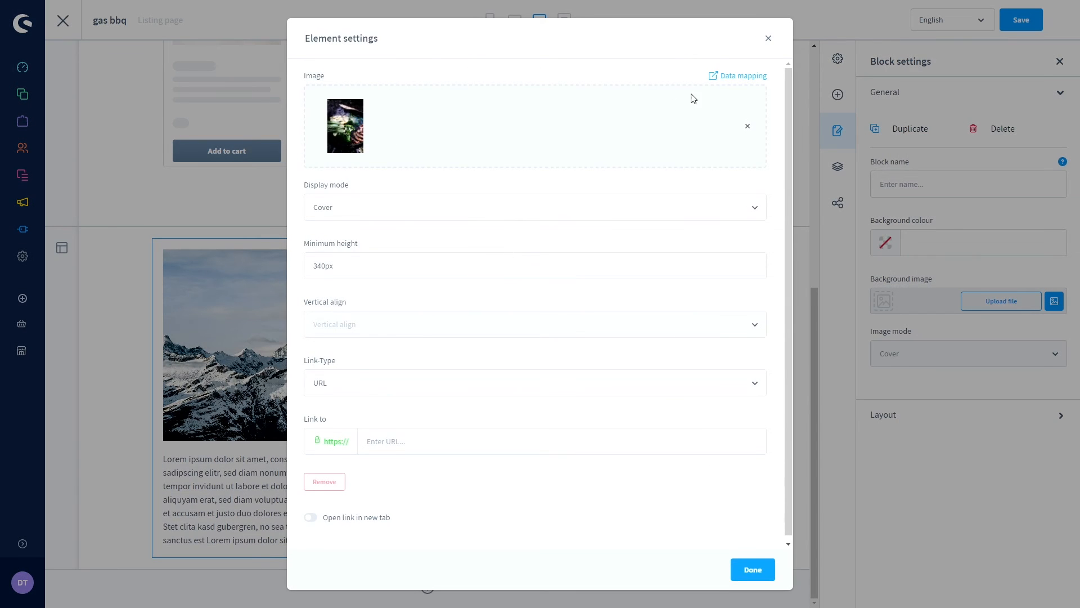
{"action": "left_click", "coordinate": [768, 39]}
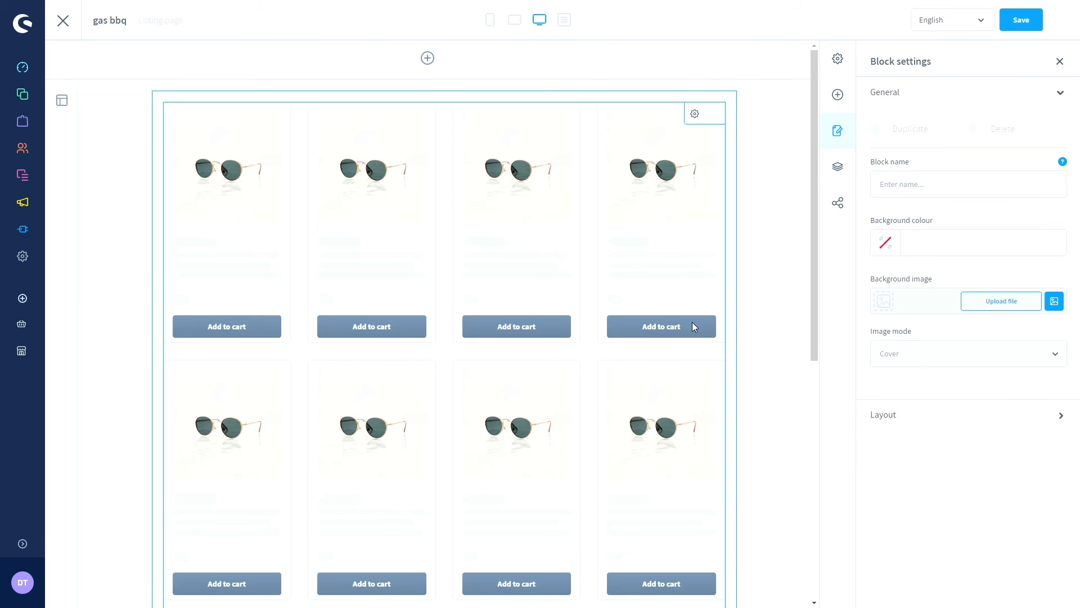
- Review the product listing's layout types, sorting and filter options, and Content tab, then close
{"action": "left_click", "coordinate": [696, 116]}
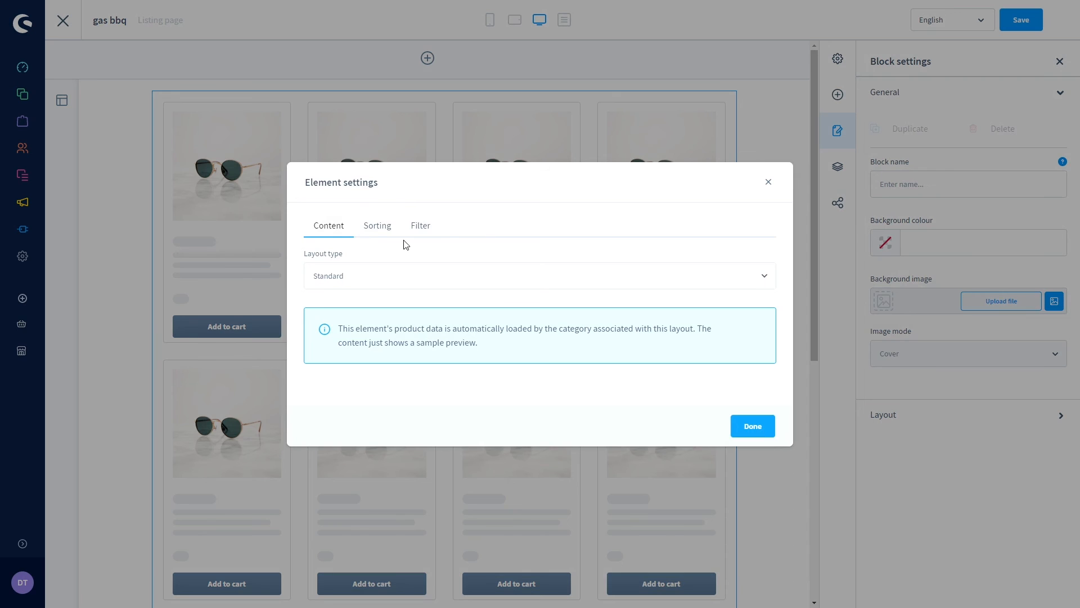
{"action": "left_click", "coordinate": [351, 275]}
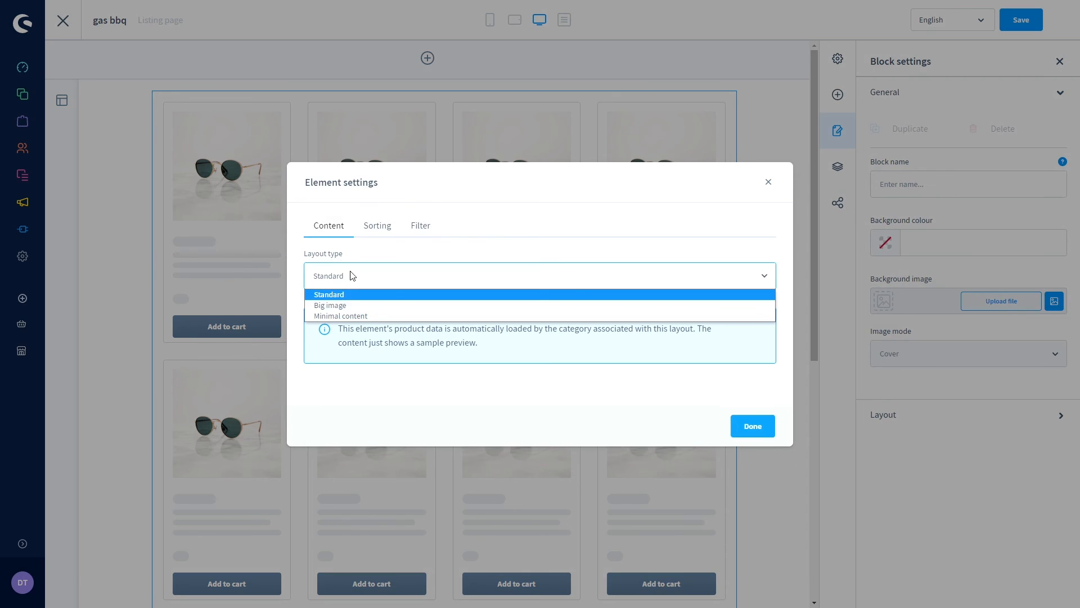
{"action": "left_click", "coordinate": [376, 233]}
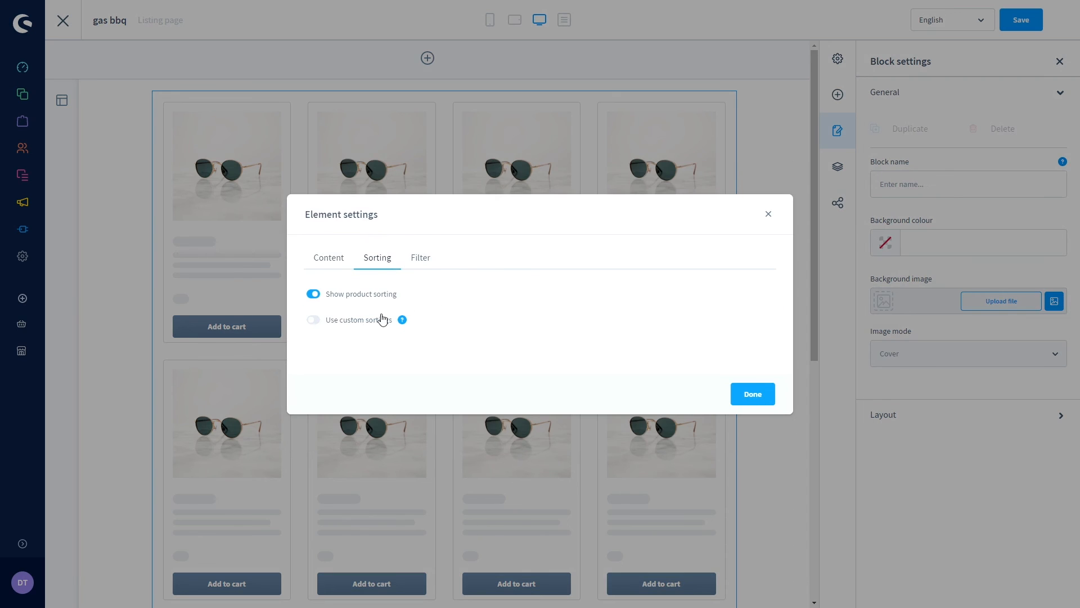
{"action": "left_click", "coordinate": [426, 260]}
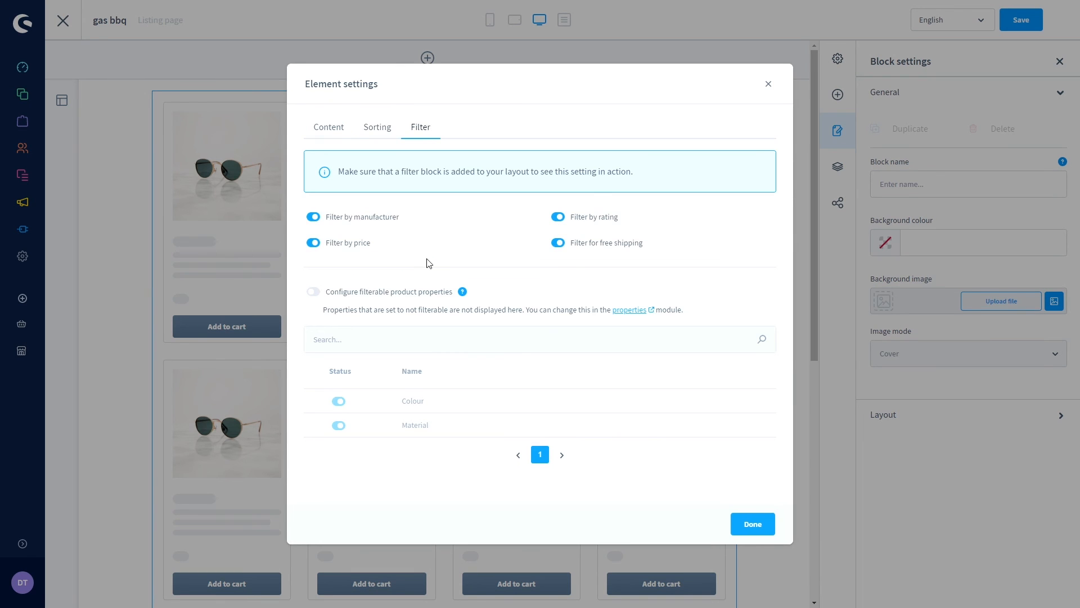
{"action": "left_click", "coordinate": [315, 129]}
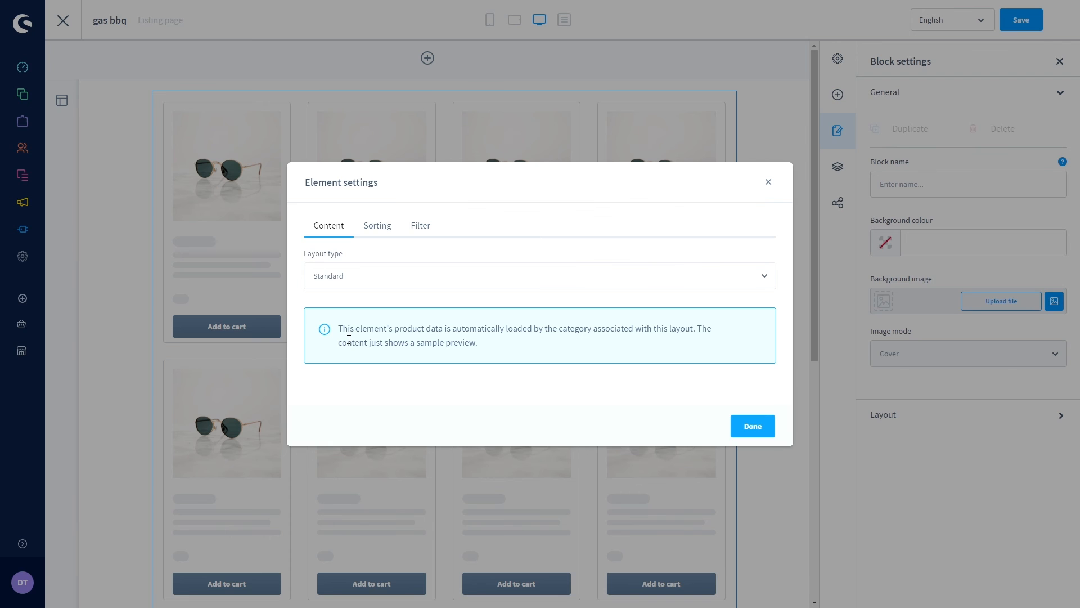
{"action": "left_click", "coordinate": [750, 427]}
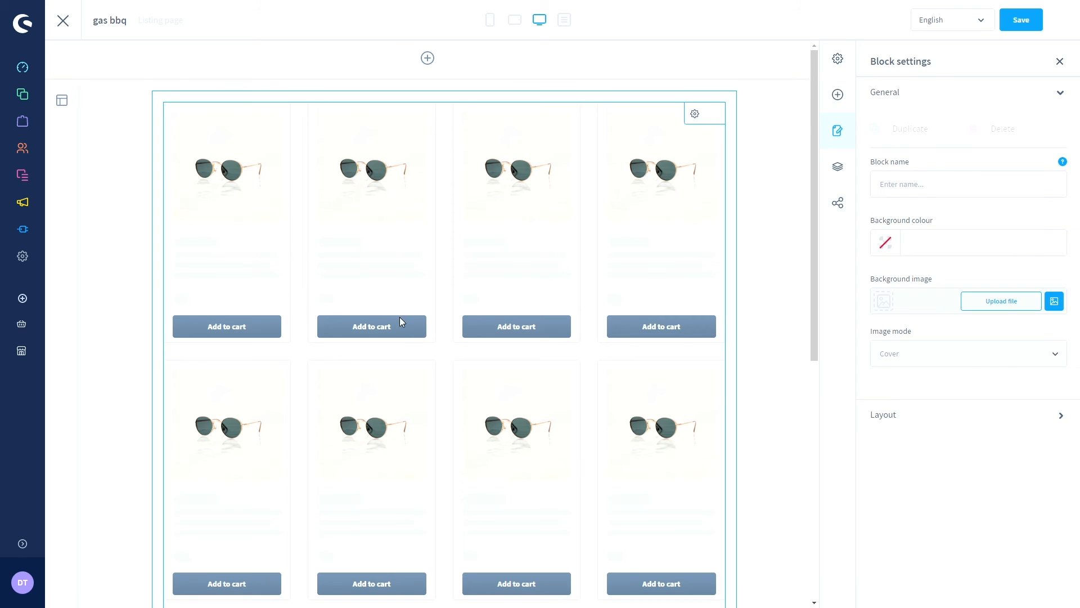
- Show the Commerce blocks in the side panel, then save gas bbq and exit to Layouts
{"action": "scroll", "coordinate": [400, 319], "scroll_direction": "down", "scroll_amount": 1}
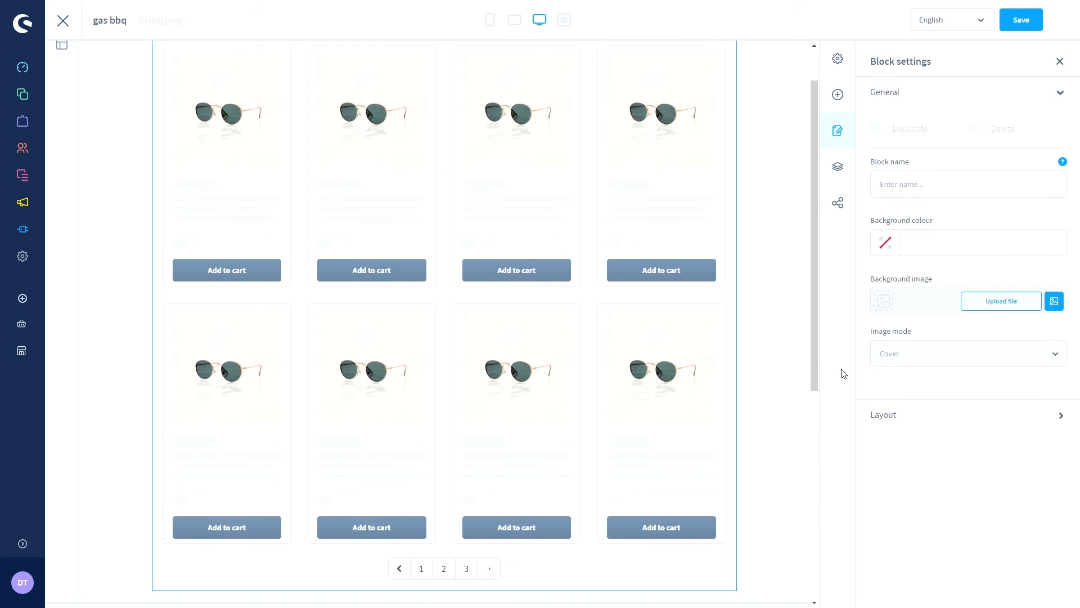
{"action": "scroll", "coordinate": [784, 309], "scroll_direction": "down", "scroll_amount": 6}
{"action": "scroll", "coordinate": [786, 311], "scroll_direction": "up", "scroll_amount": 6}
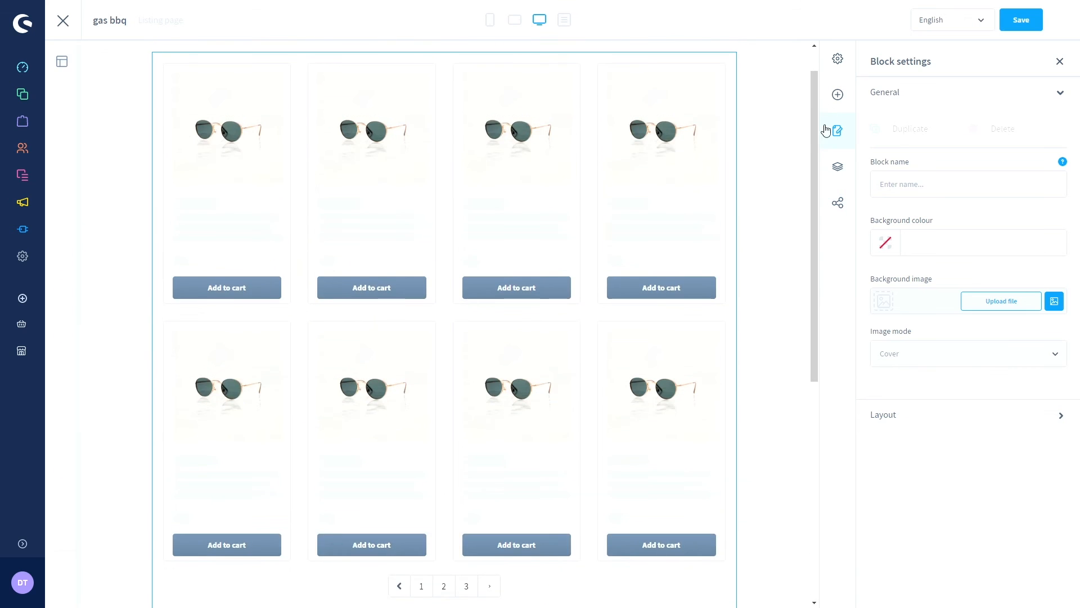
{"action": "left_click", "coordinate": [838, 58]}
{"action": "left_click", "coordinate": [838, 94]}
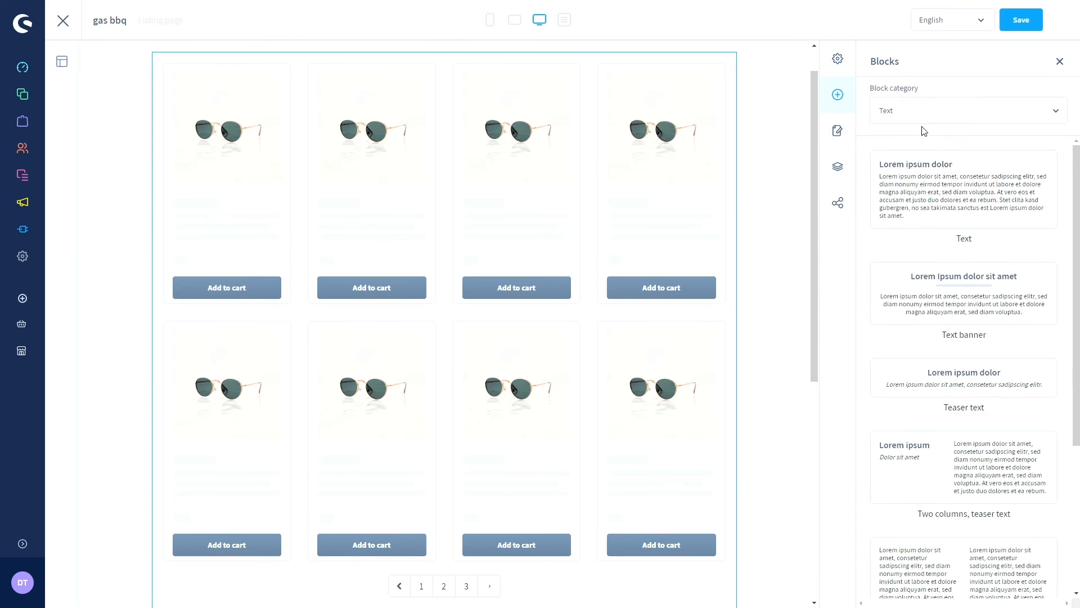
{"action": "left_click", "coordinate": [923, 115]}
{"action": "left_click", "coordinate": [905, 170]}
{"action": "scroll", "coordinate": [985, 259], "scroll_direction": "down", "scroll_amount": 5}
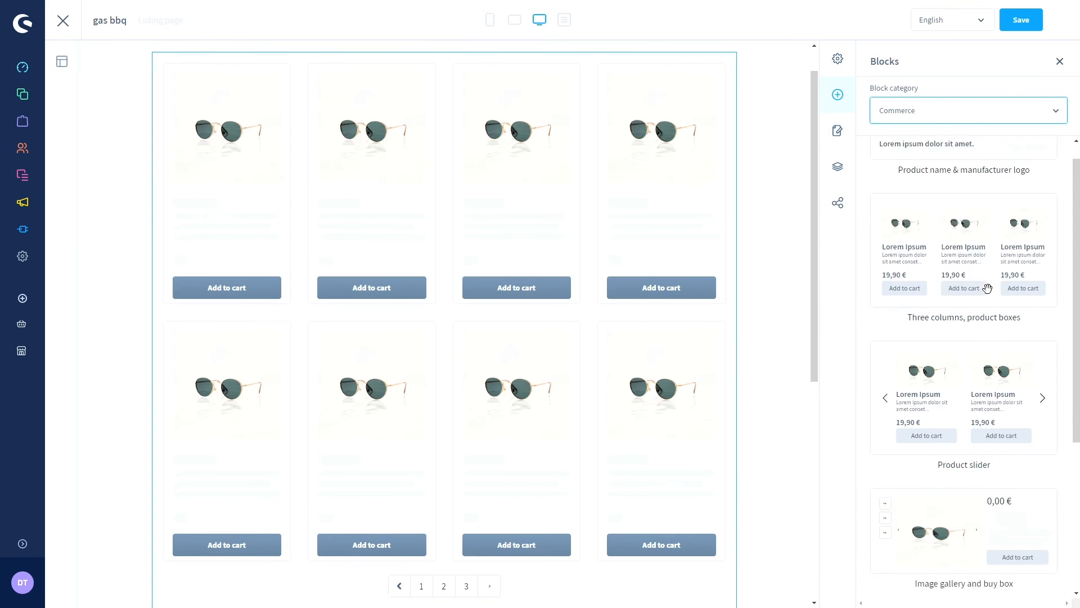
{"action": "scroll", "coordinate": [986, 309], "scroll_direction": "up", "scroll_amount": 1}
{"action": "scroll", "coordinate": [985, 261], "scroll_direction": "up", "scroll_amount": 1}
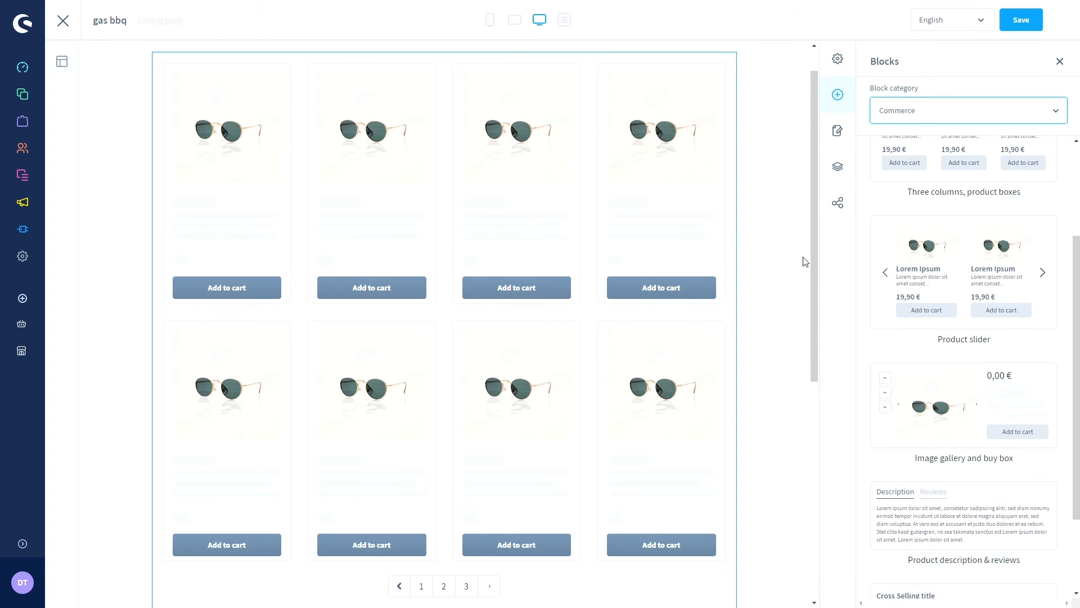
{"action": "scroll", "coordinate": [776, 259], "scroll_direction": "up", "scroll_amount": 1}
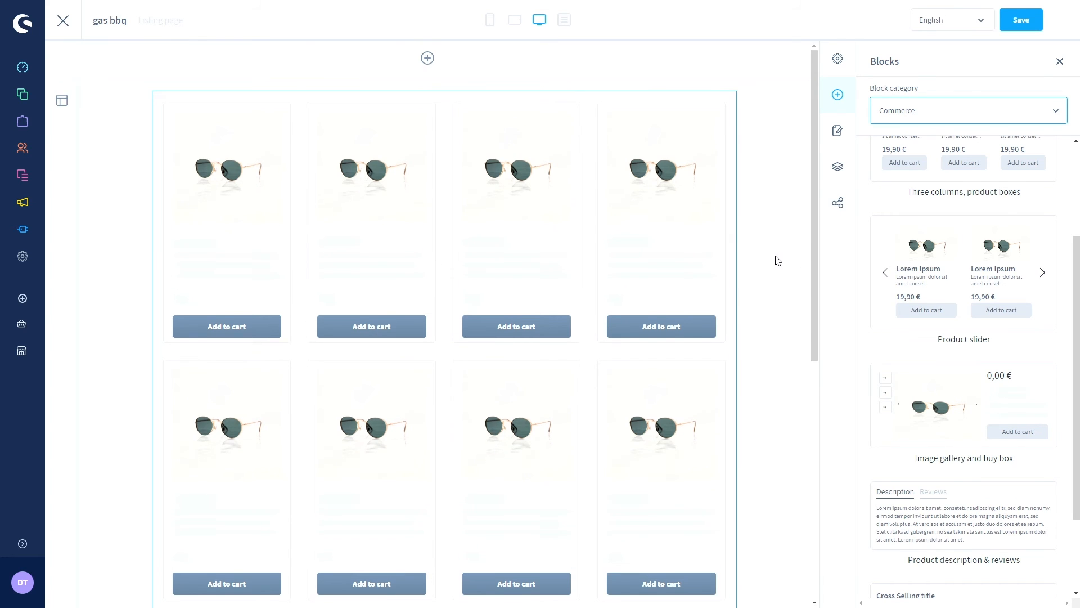
{"action": "left_click", "coordinate": [1018, 22]}
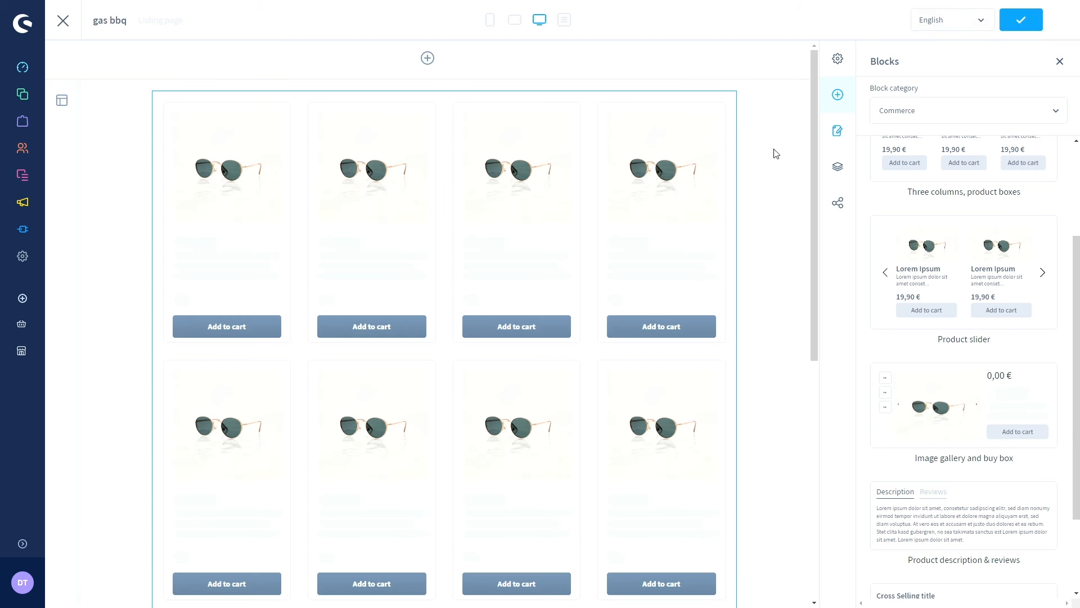
{"action": "left_click", "coordinate": [63, 21]}
- Open the gas bbq category, confirm its Layout tab shows the gas bbq layout, and save
{"action": "mouse_move", "coordinate": [29, 96]}
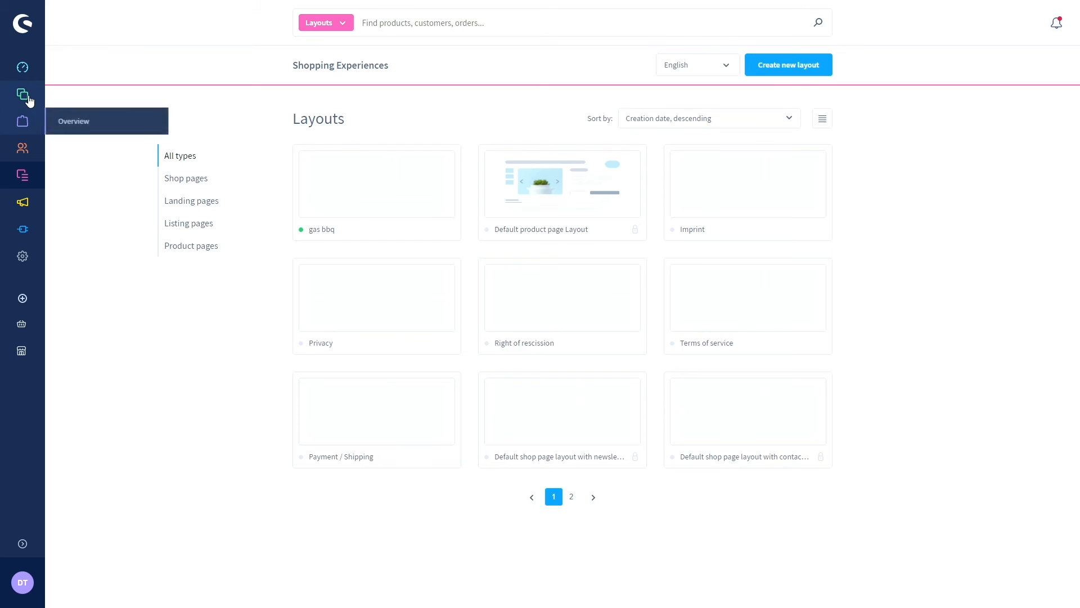
{"action": "left_click", "coordinate": [85, 149]}
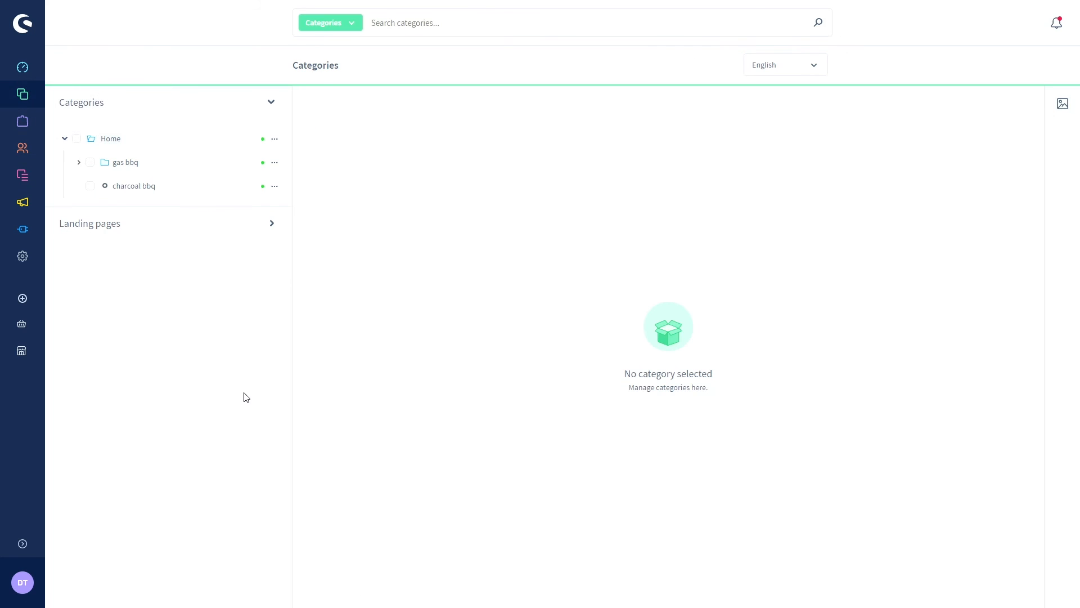
{"action": "left_click", "coordinate": [130, 168]}
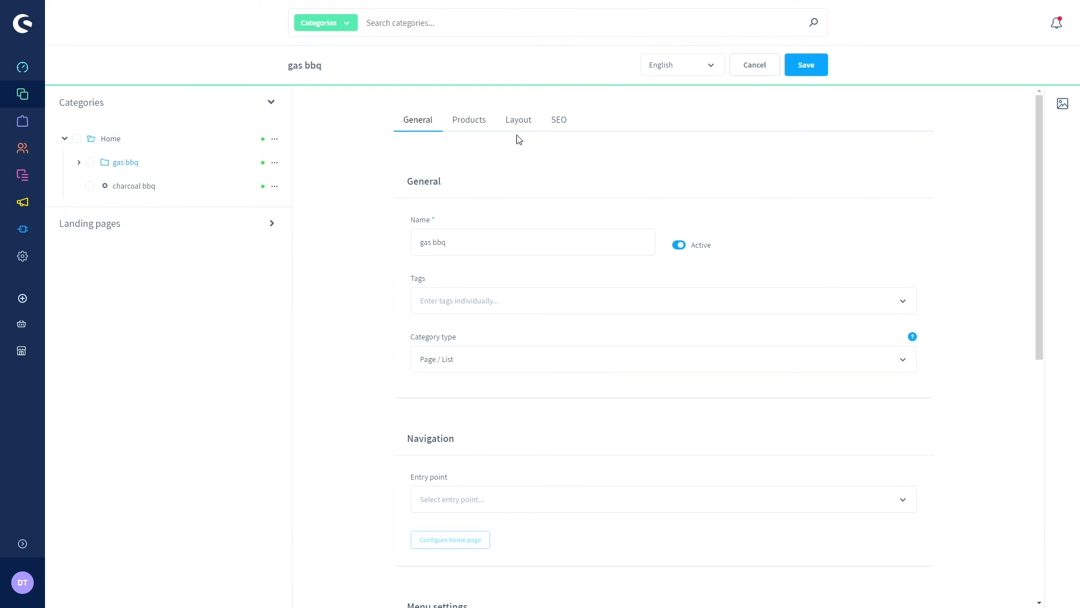
{"action": "left_click", "coordinate": [524, 128]}
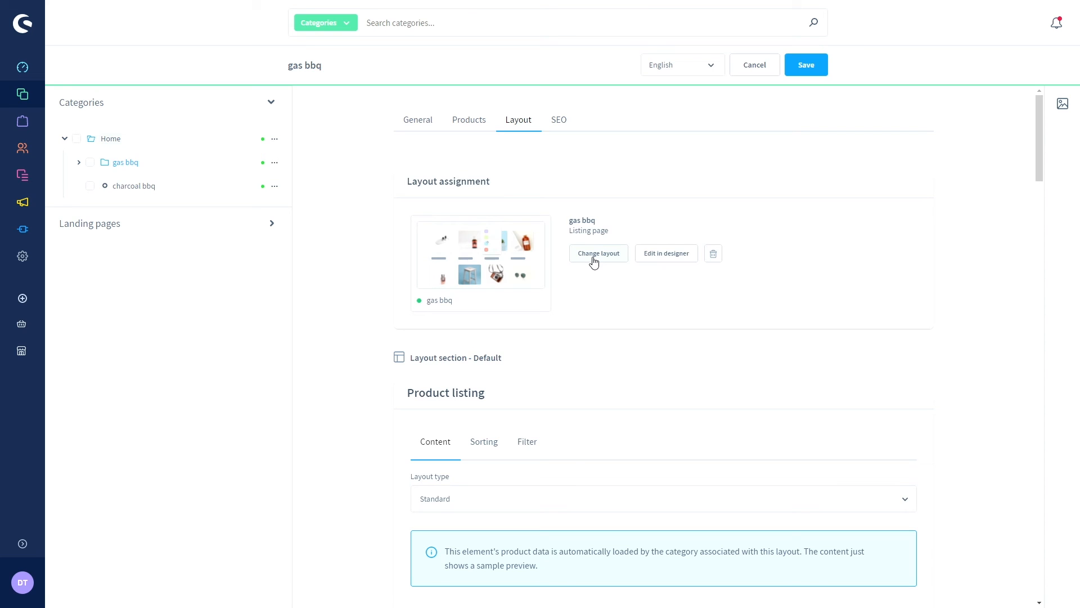
{"action": "left_click", "coordinate": [800, 72]}
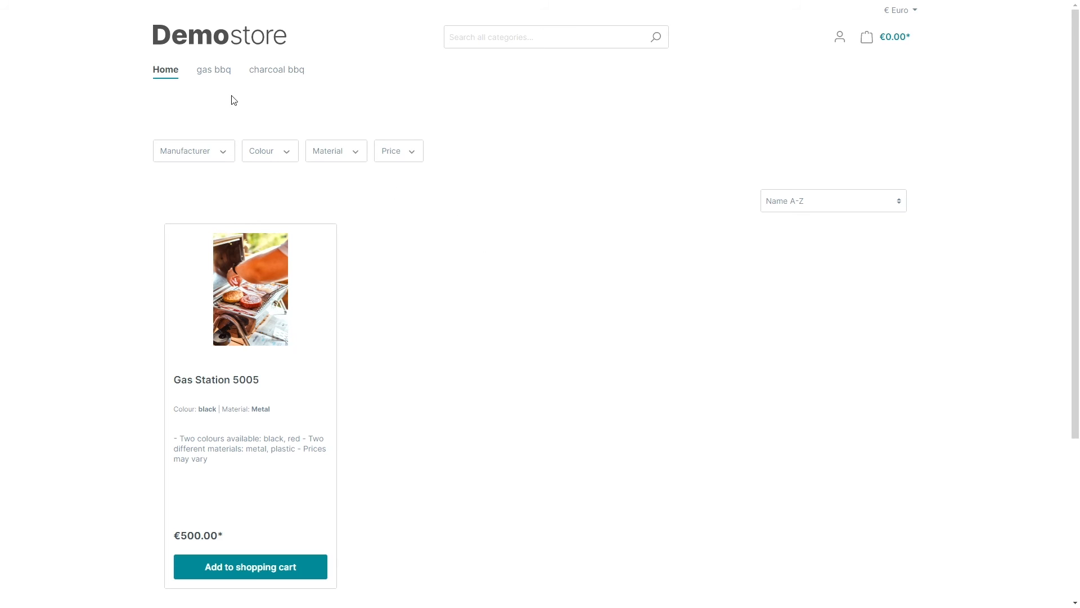
- Open the gas bbq storefront page and scroll through its products and three grill photos
{"action": "mouse_move", "coordinate": [213, 82]}
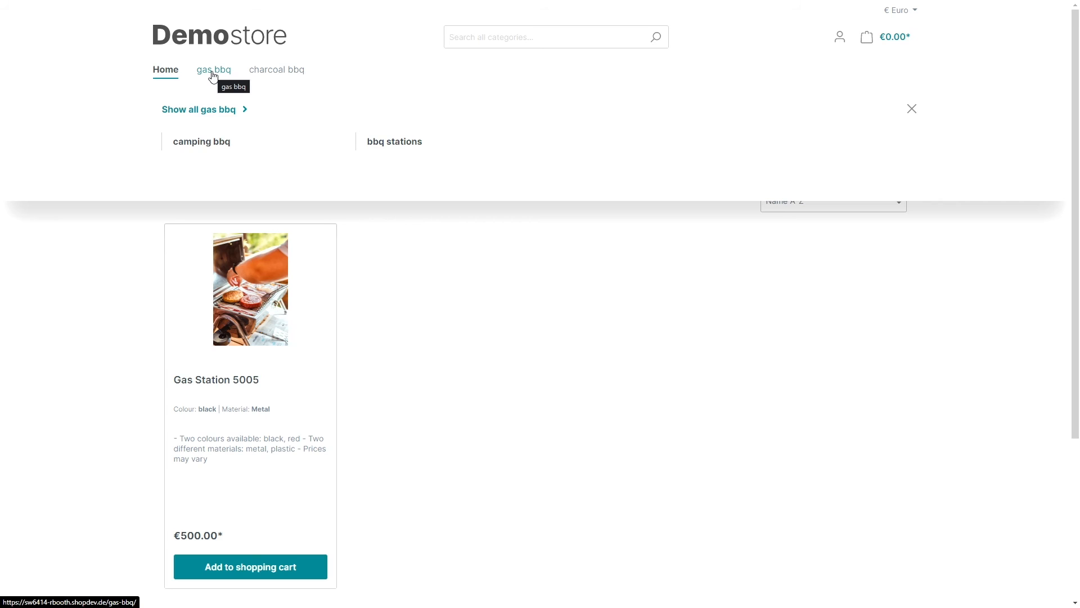
{"action": "left_click", "coordinate": [213, 75]}
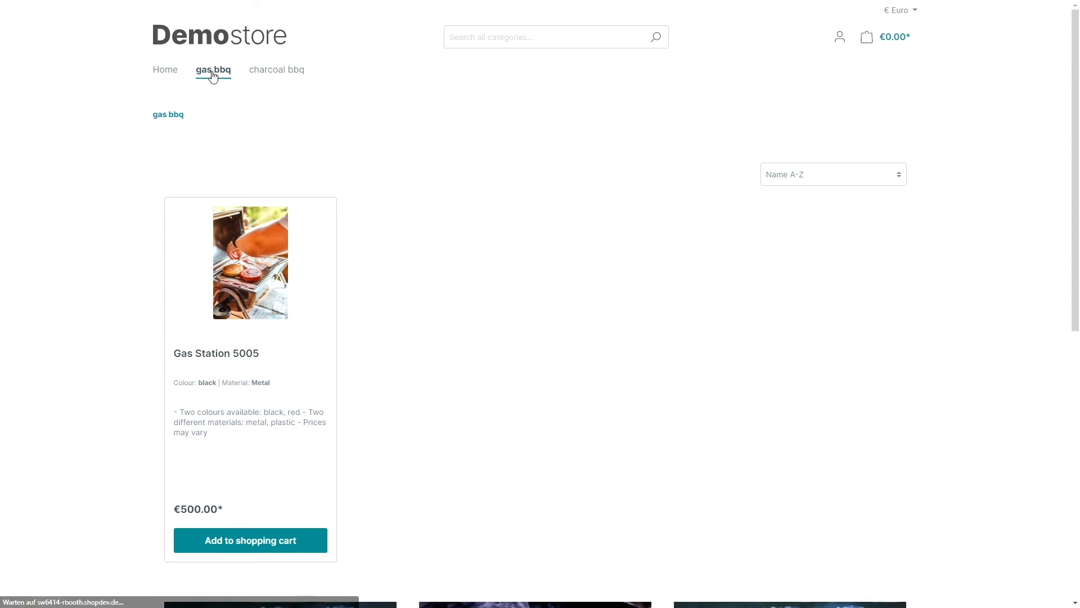
{"action": "scroll", "coordinate": [570, 252], "scroll_direction": "down", "scroll_amount": 1}
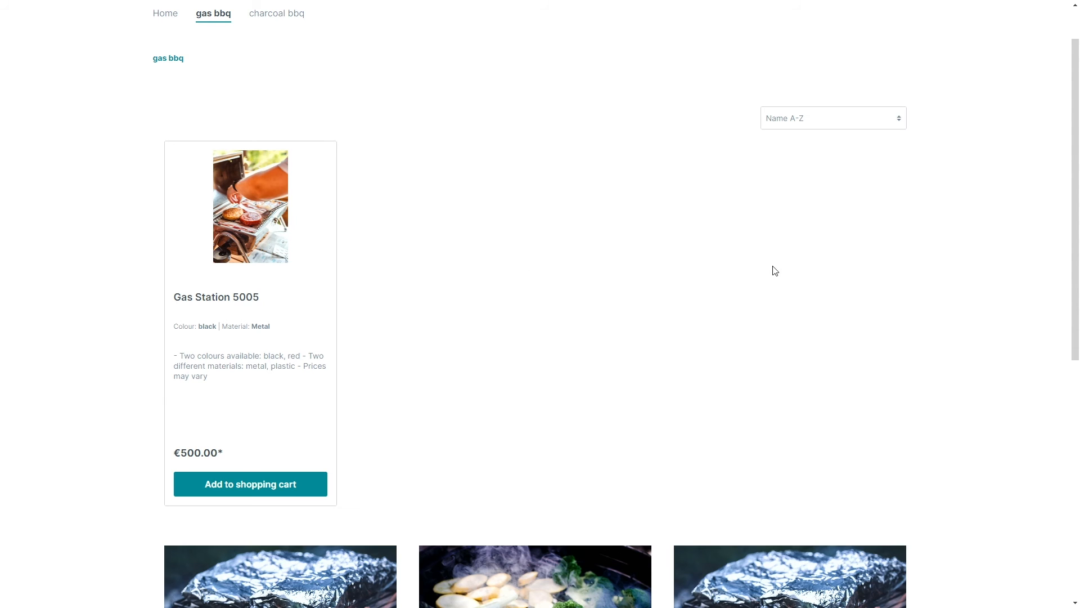
{"action": "scroll", "coordinate": [634, 255], "scroll_direction": "down", "scroll_amount": 1}
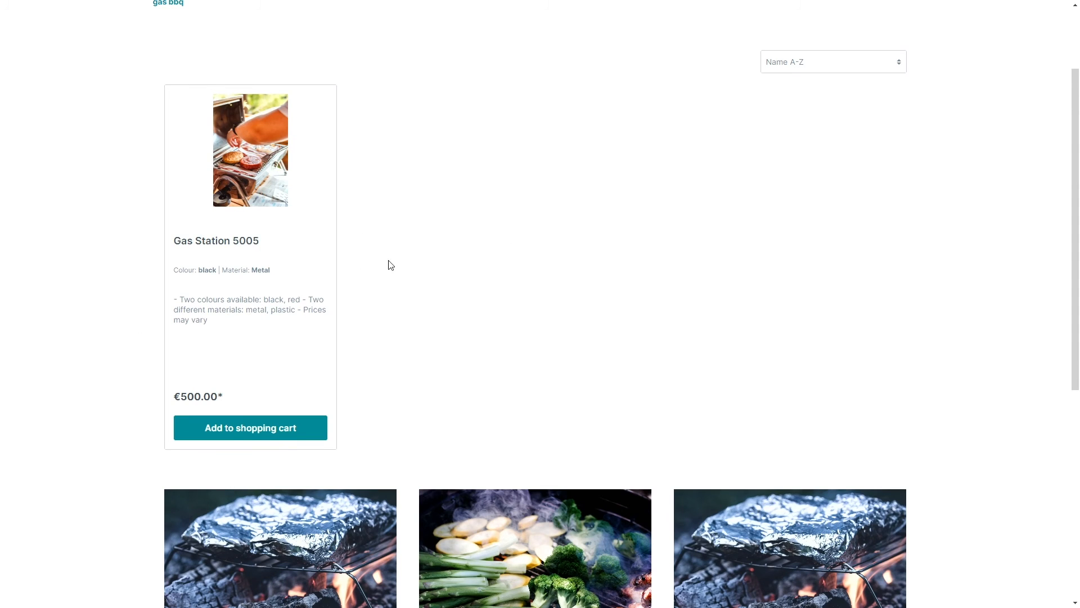
{"action": "scroll", "coordinate": [390, 256], "scroll_direction": "down", "scroll_amount": 1}
{"action": "scroll", "coordinate": [392, 252], "scroll_direction": "down", "scroll_amount": 4}
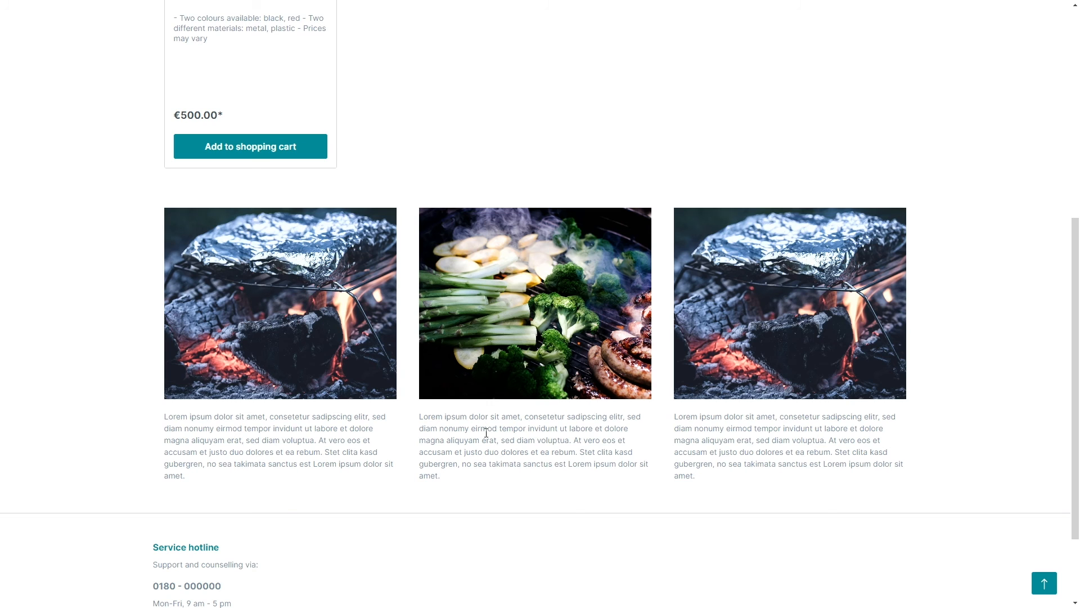
{"action": "scroll", "coordinate": [659, 454], "scroll_direction": "up", "scroll_amount": 1}
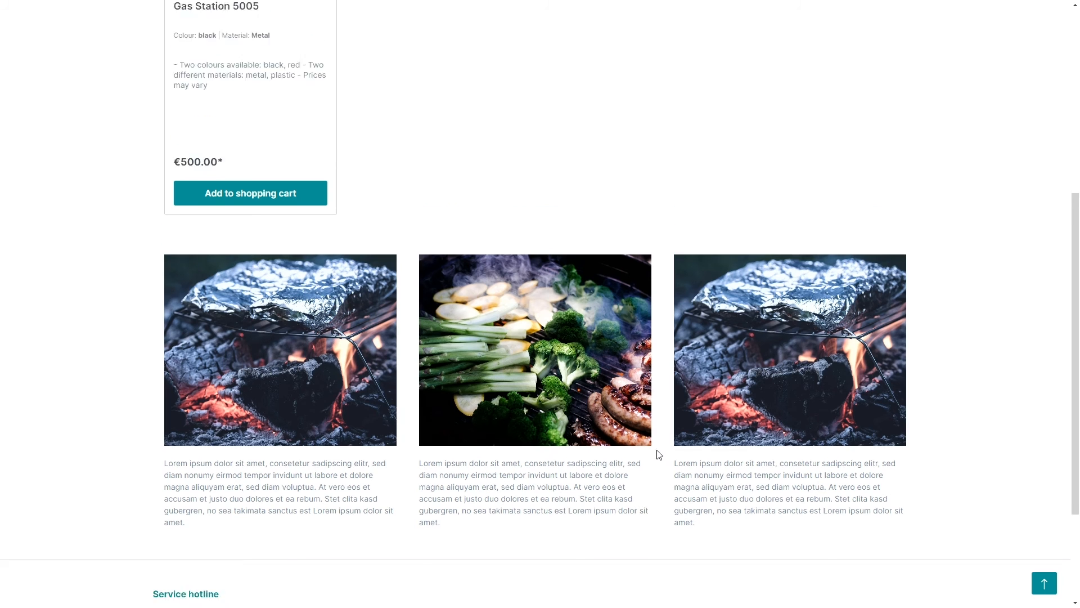
{"action": "scroll", "coordinate": [563, 383], "scroll_direction": "up", "scroll_amount": 6}
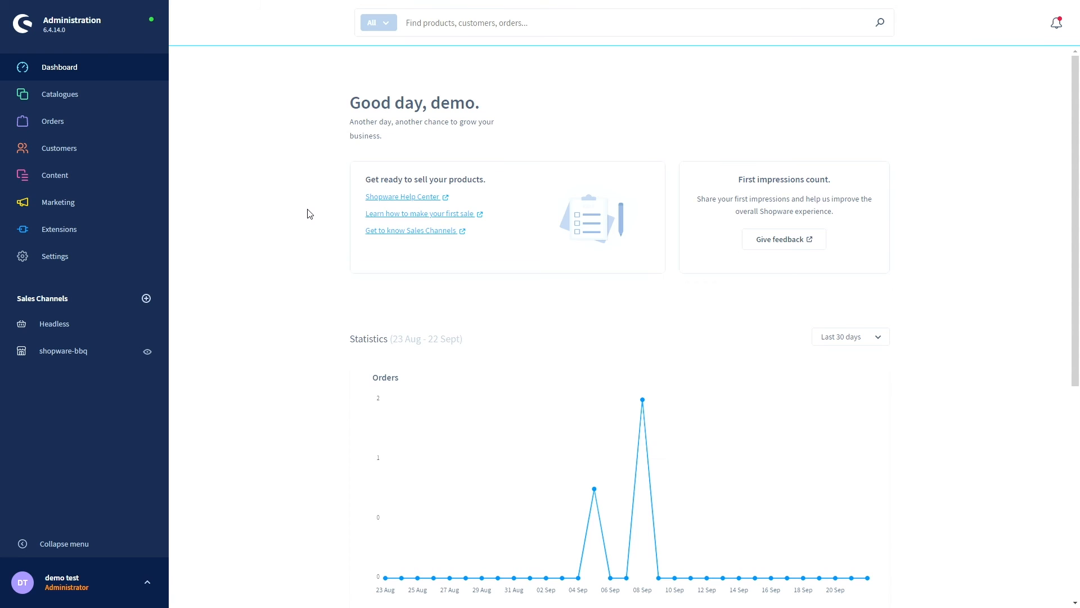
- Open the Shipping settings listing Express and Standard, and start a new shipping method
{"action": "left_click", "coordinate": [80, 263]}
{"action": "scroll", "coordinate": [283, 328], "scroll_direction": "down", "scroll_amount": 1}
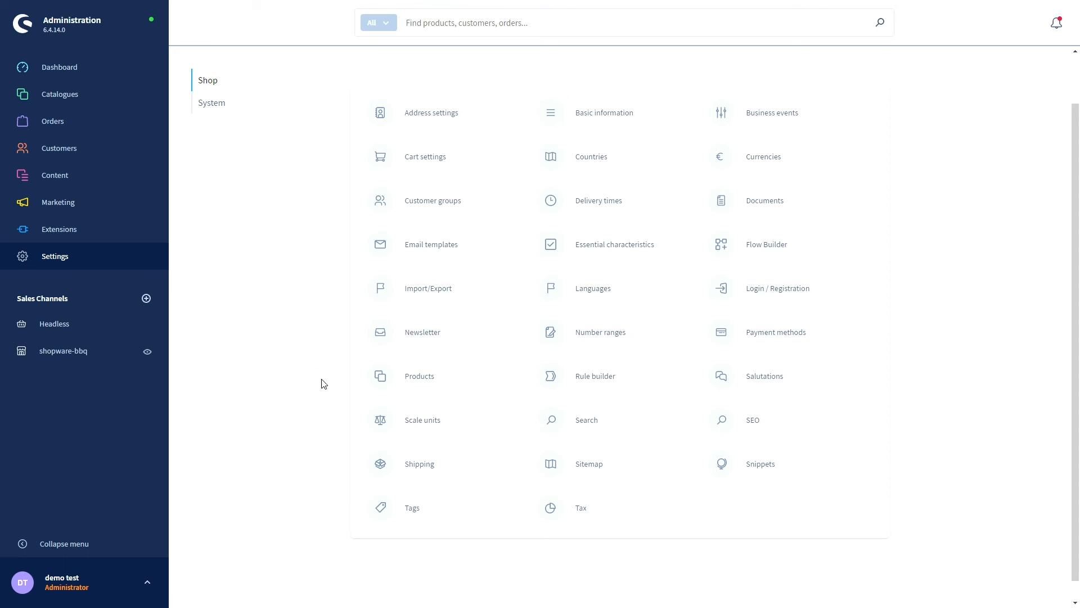
{"action": "left_click", "coordinate": [420, 474]}
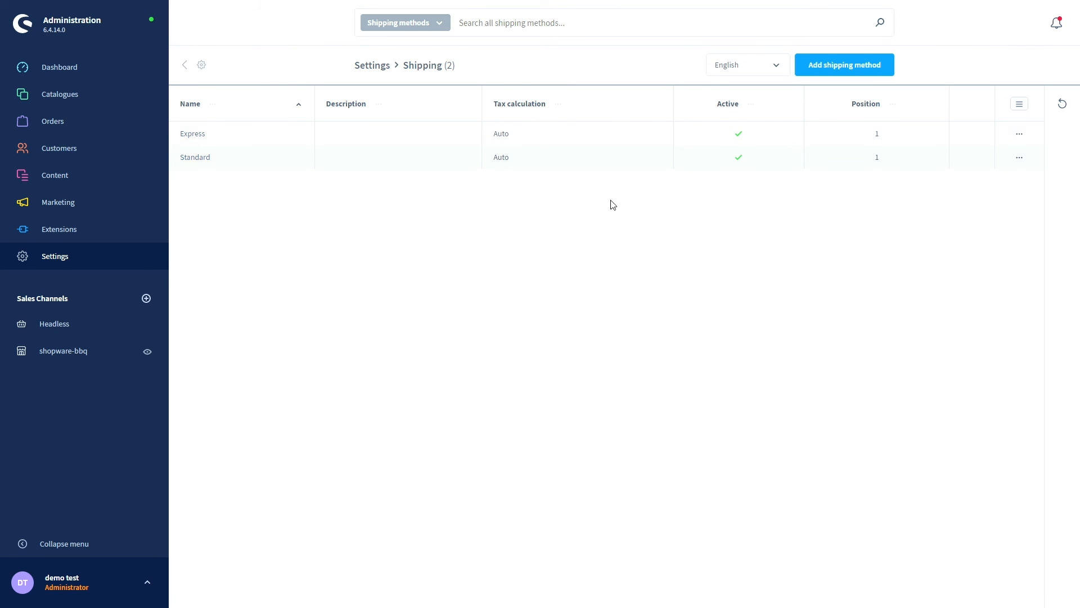
{"action": "left_click", "coordinate": [847, 67]}
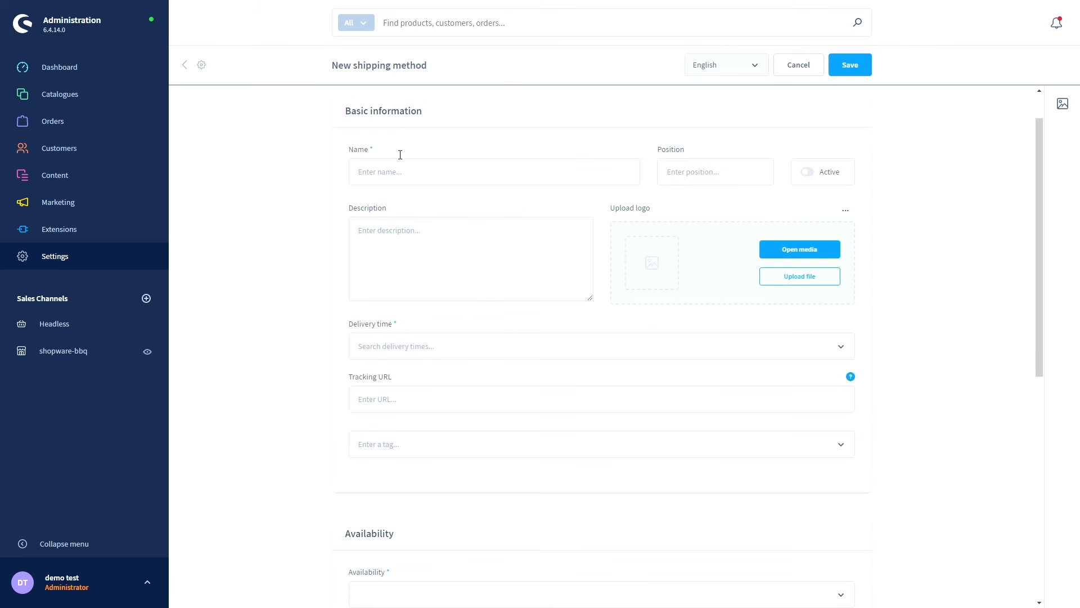
- Look over the tax calculation types without choosing one, then cancel the unsaved shipping method
{"action": "scroll", "coordinate": [420, 193], "scroll_direction": "down", "scroll_amount": 1}
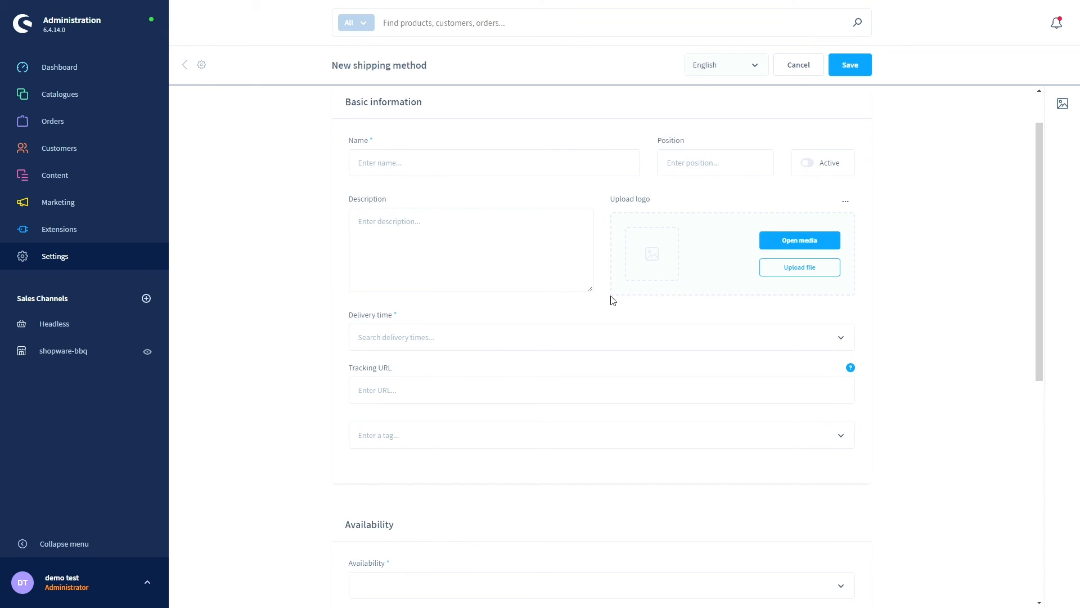
{"action": "scroll", "coordinate": [521, 296], "scroll_direction": "down", "scroll_amount": 1}
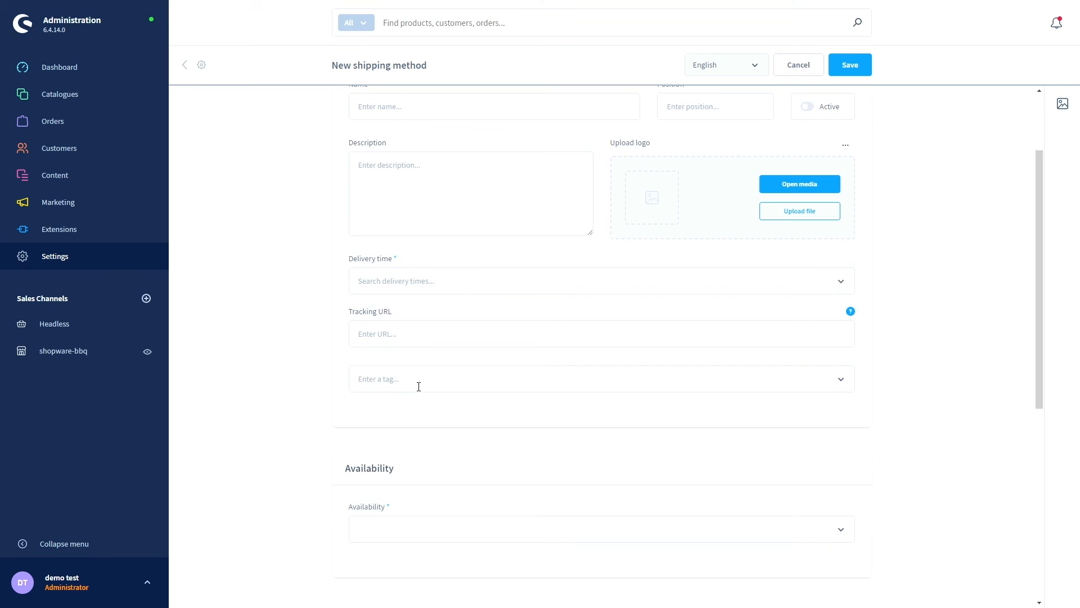
{"action": "scroll", "coordinate": [418, 386], "scroll_direction": "down", "scroll_amount": 4}
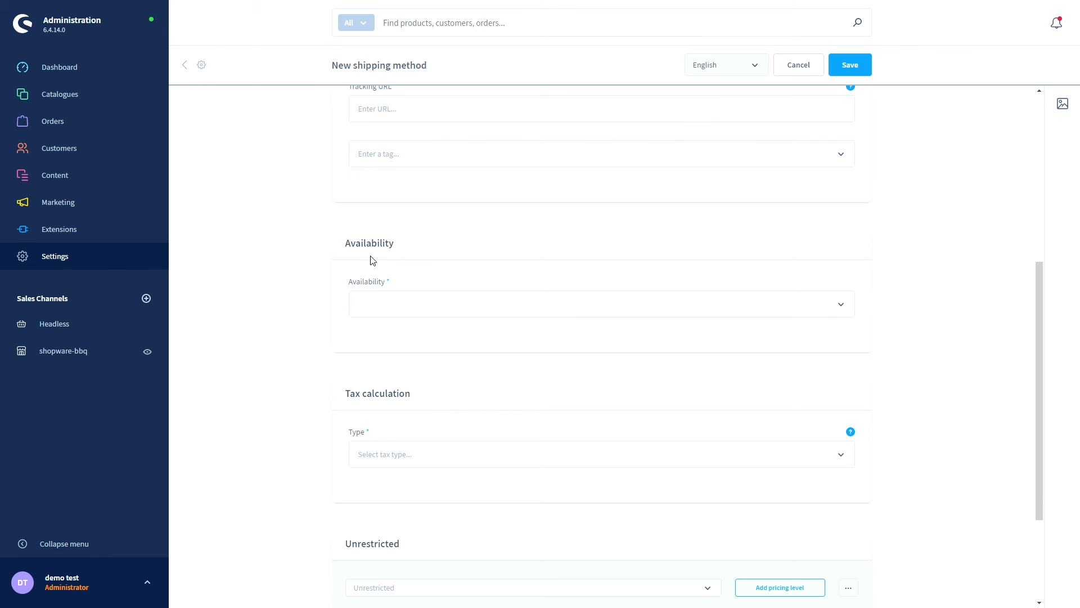
{"action": "scroll", "coordinate": [388, 275], "scroll_direction": "down", "scroll_amount": 2}
{"action": "left_click", "coordinate": [392, 341]}
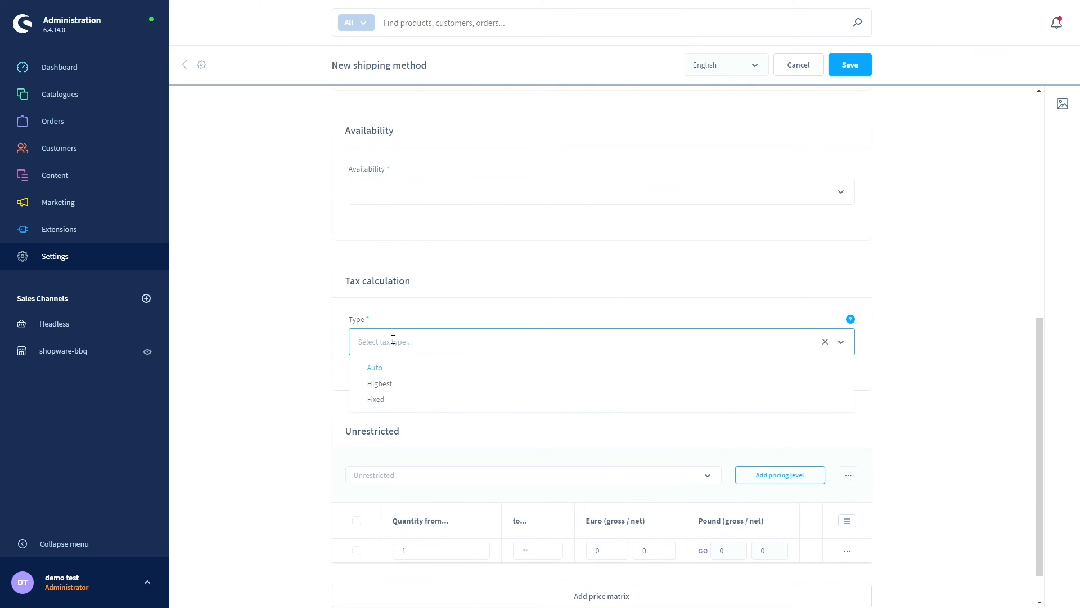
{"action": "scroll", "coordinate": [383, 344], "scroll_direction": "down", "scroll_amount": 1}
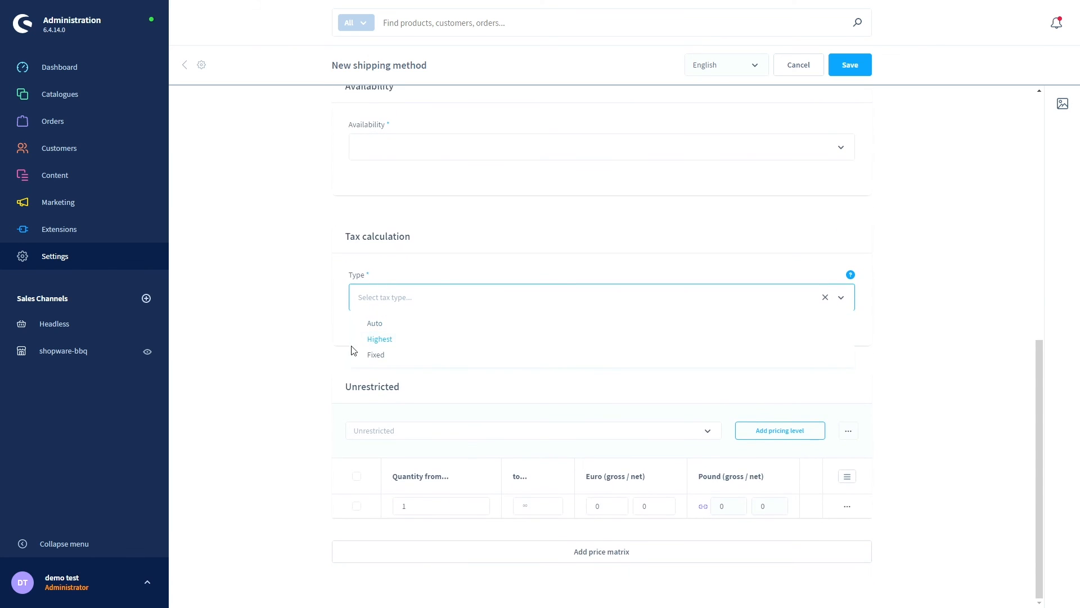
{"action": "left_click", "coordinate": [327, 350]}
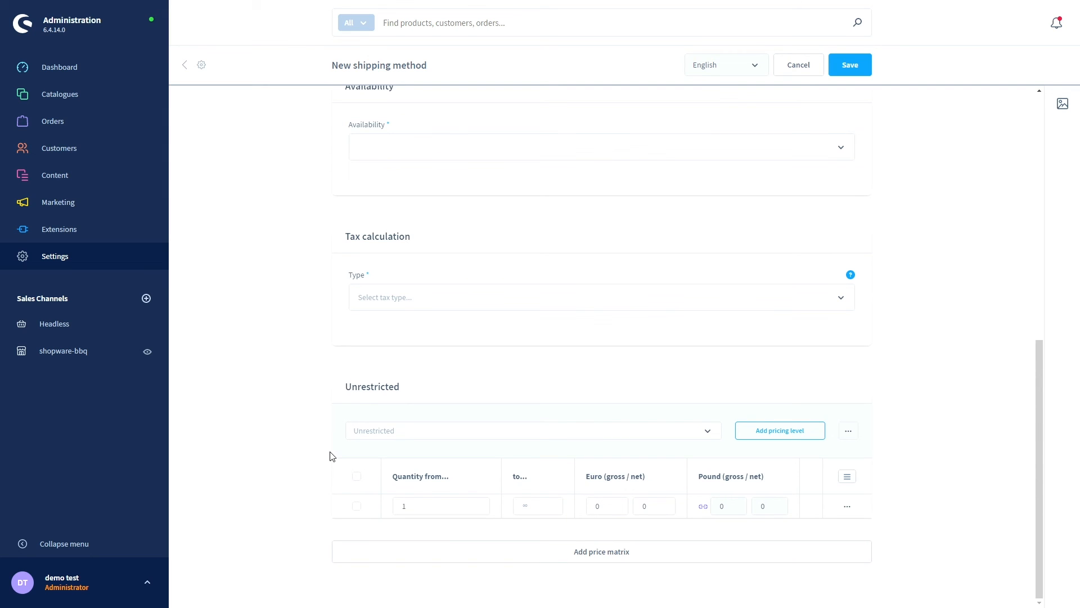
{"action": "scroll", "coordinate": [315, 455], "scroll_direction": "up", "scroll_amount": 10}
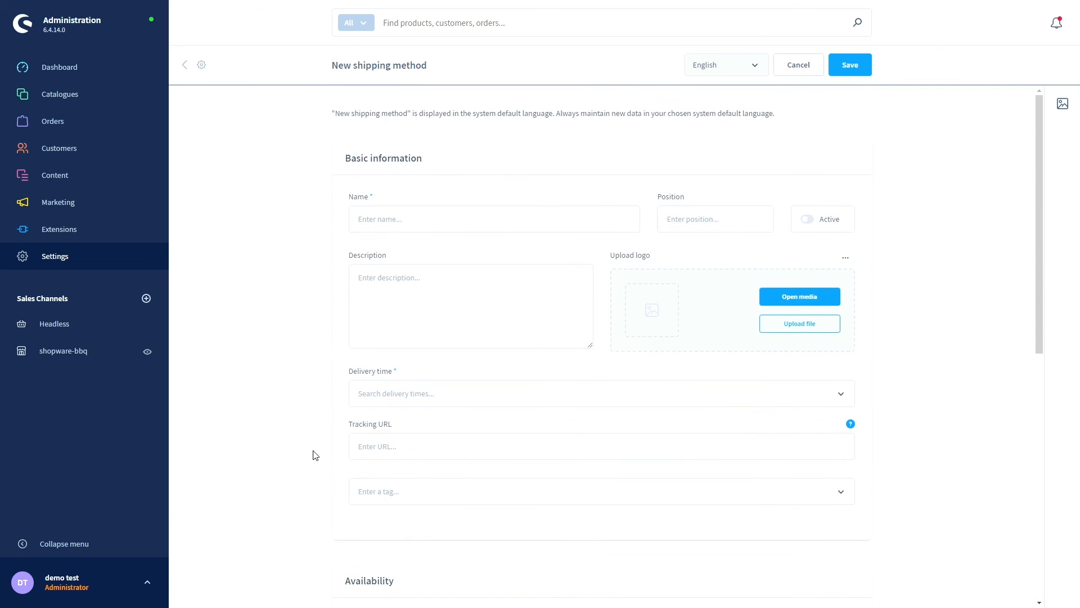
{"action": "left_click", "coordinate": [808, 72]}
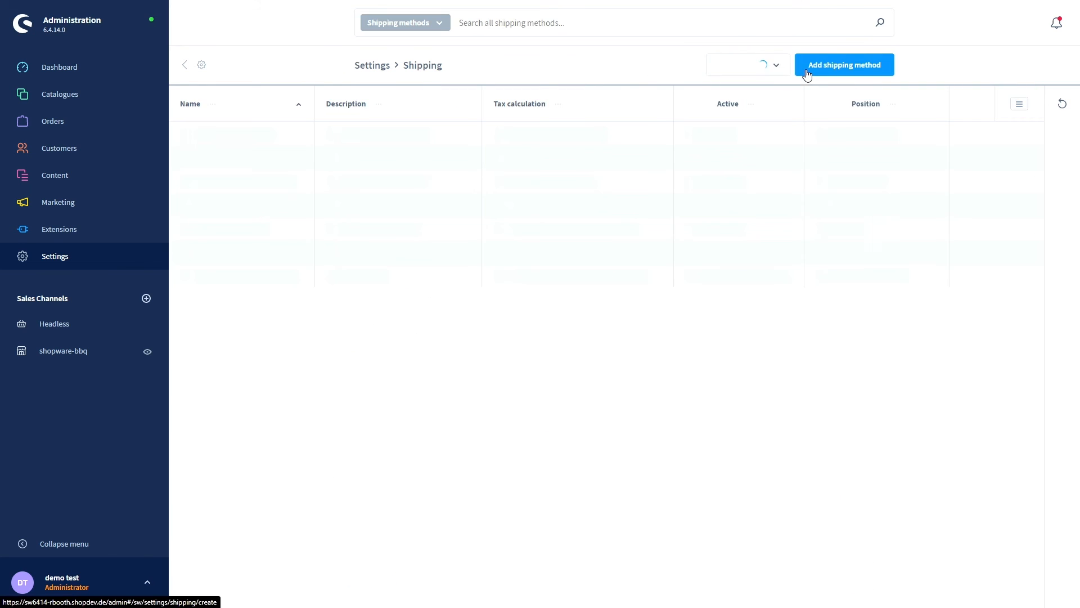
- Open Payment methods and scroll through PayPal, Pay upon invoice, BLIK, Venmo, Giropay and others
{"action": "left_click", "coordinate": [198, 68]}
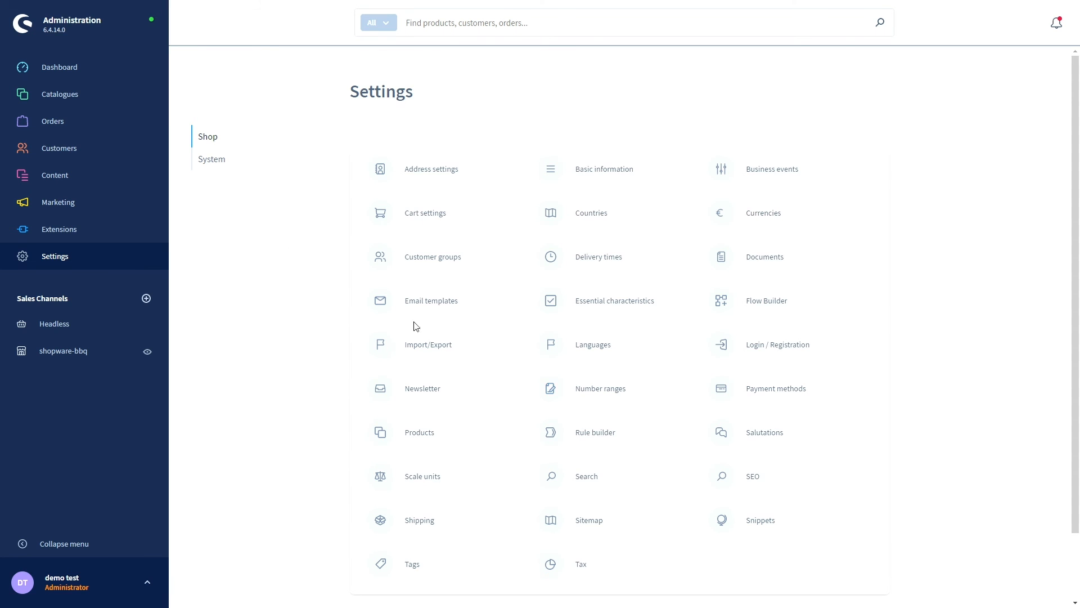
{"action": "left_click", "coordinate": [782, 396]}
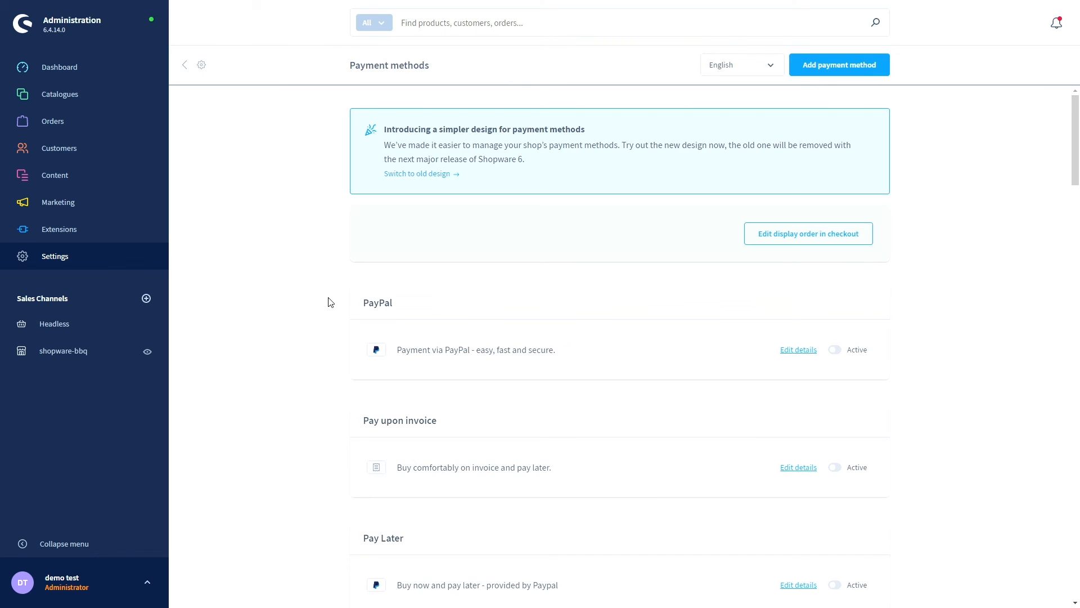
{"action": "scroll", "coordinate": [334, 304], "scroll_direction": "down", "scroll_amount": 2}
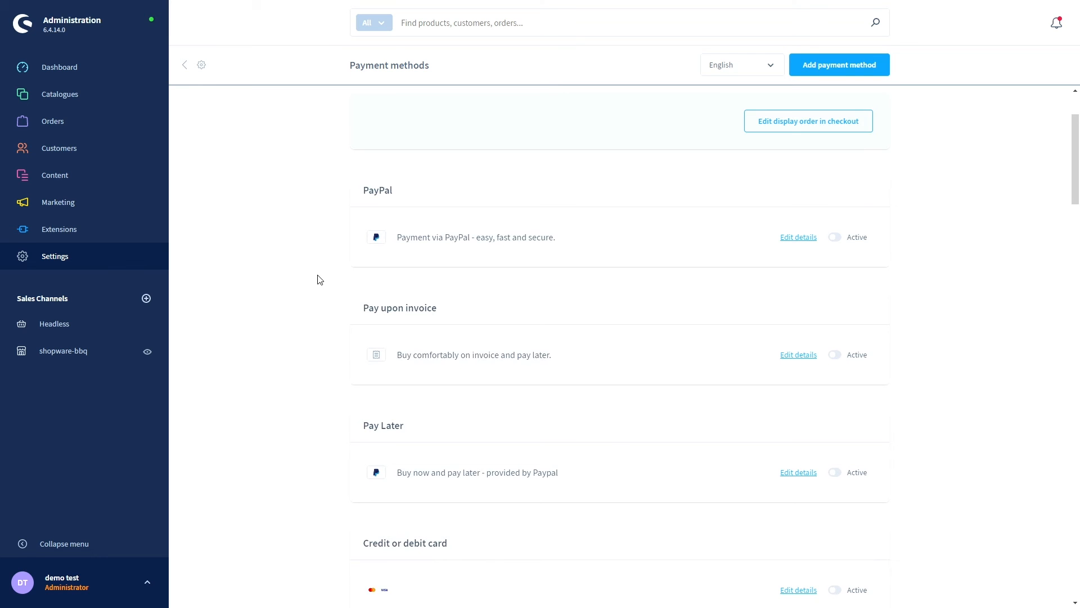
{"action": "scroll", "coordinate": [319, 279], "scroll_direction": "down", "scroll_amount": 4}
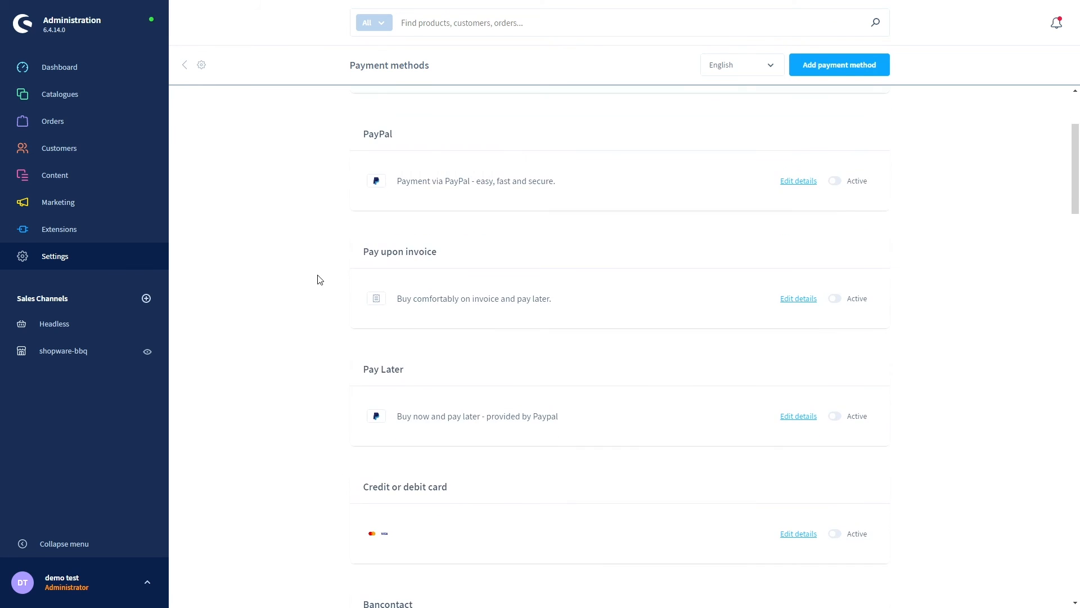
{"action": "scroll", "coordinate": [319, 280], "scroll_direction": "down", "scroll_amount": 9}
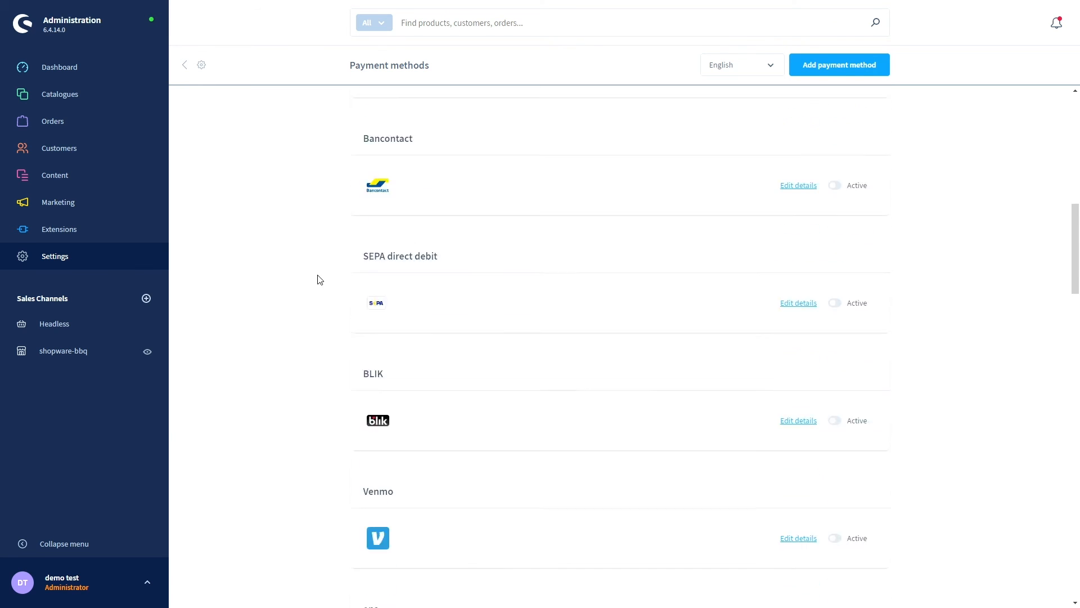
{"action": "scroll", "coordinate": [319, 279], "scroll_direction": "up", "scroll_amount": 7}
{"action": "scroll", "coordinate": [319, 277], "scroll_direction": "up", "scroll_amount": 5}
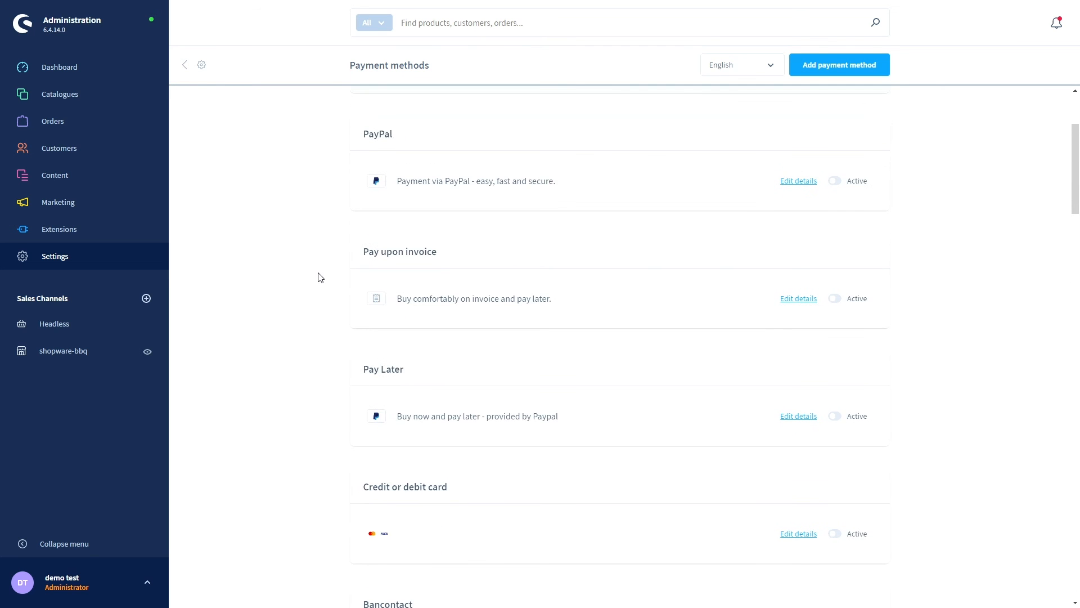
{"action": "scroll", "coordinate": [319, 273], "scroll_direction": "up", "scroll_amount": 3}
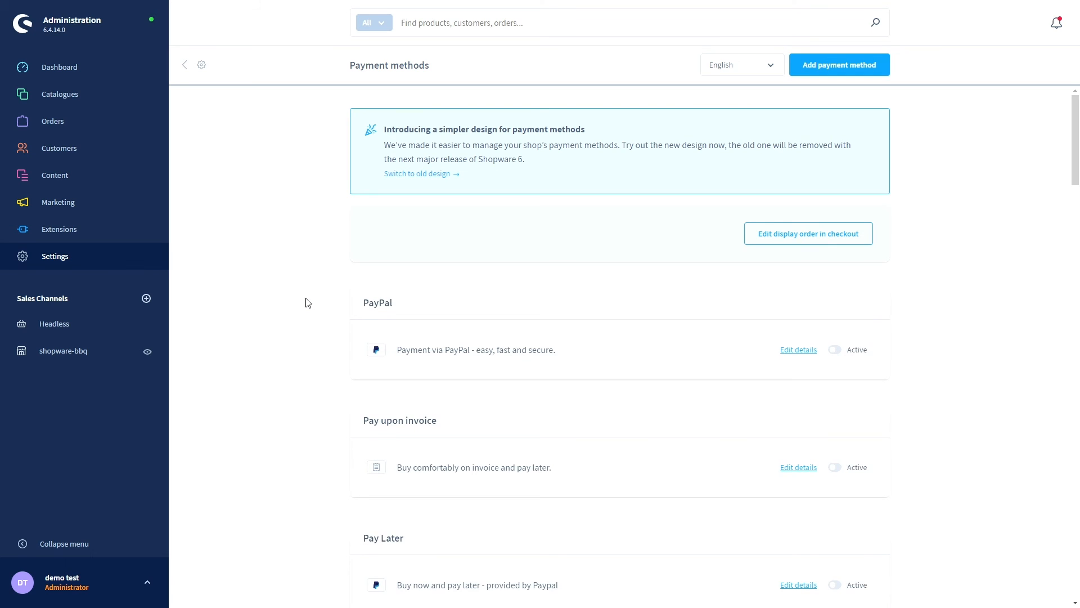
{"action": "scroll", "coordinate": [306, 301], "scroll_direction": "down", "scroll_amount": 2}
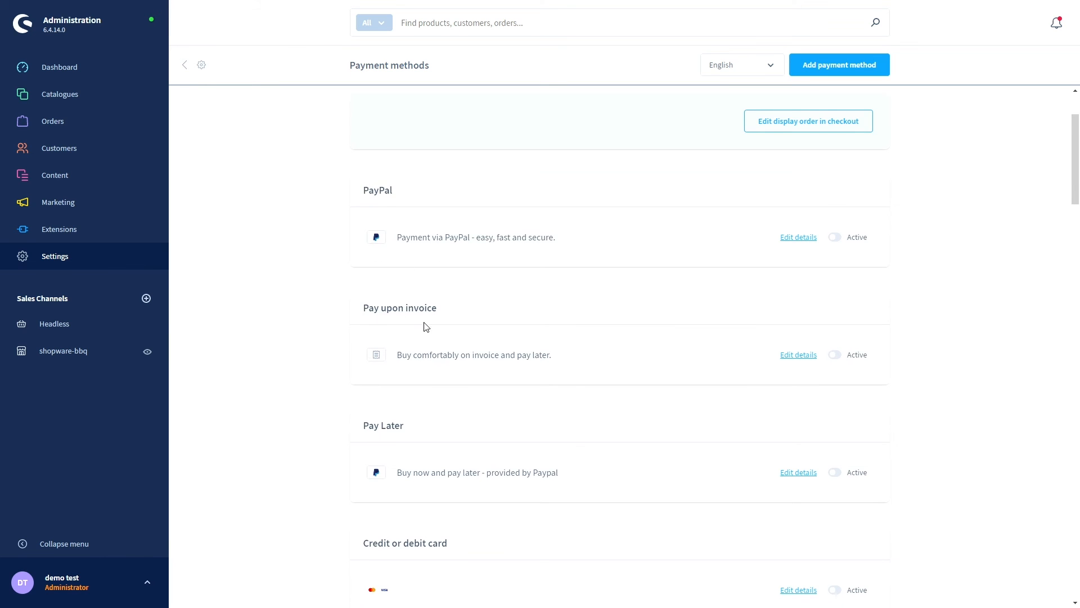
{"action": "scroll", "coordinate": [427, 327], "scroll_direction": "down", "scroll_amount": 2}
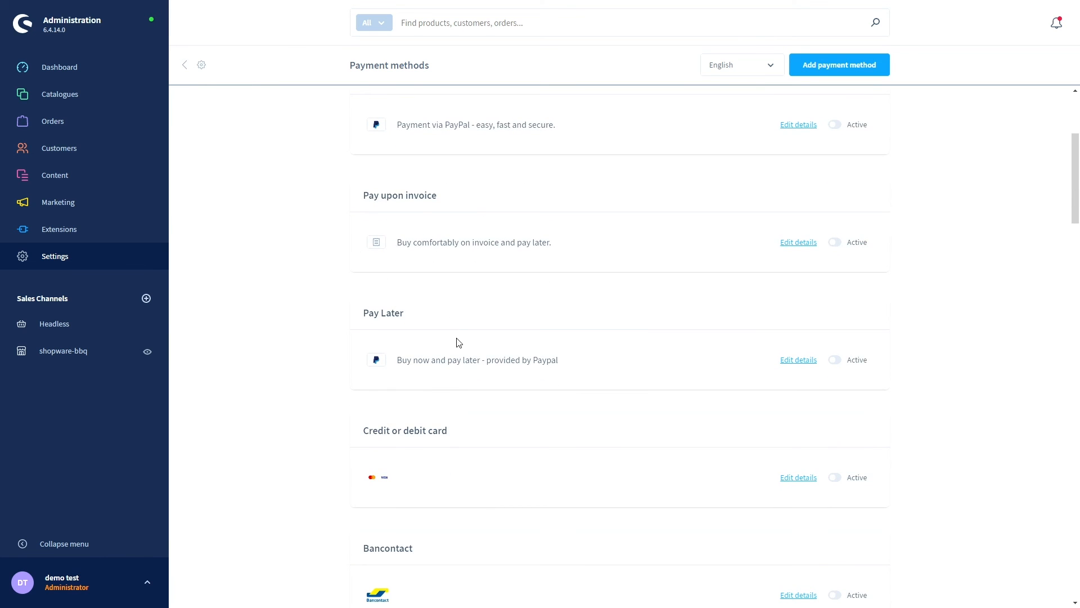
{"action": "scroll", "coordinate": [459, 342], "scroll_direction": "down", "scroll_amount": 3}
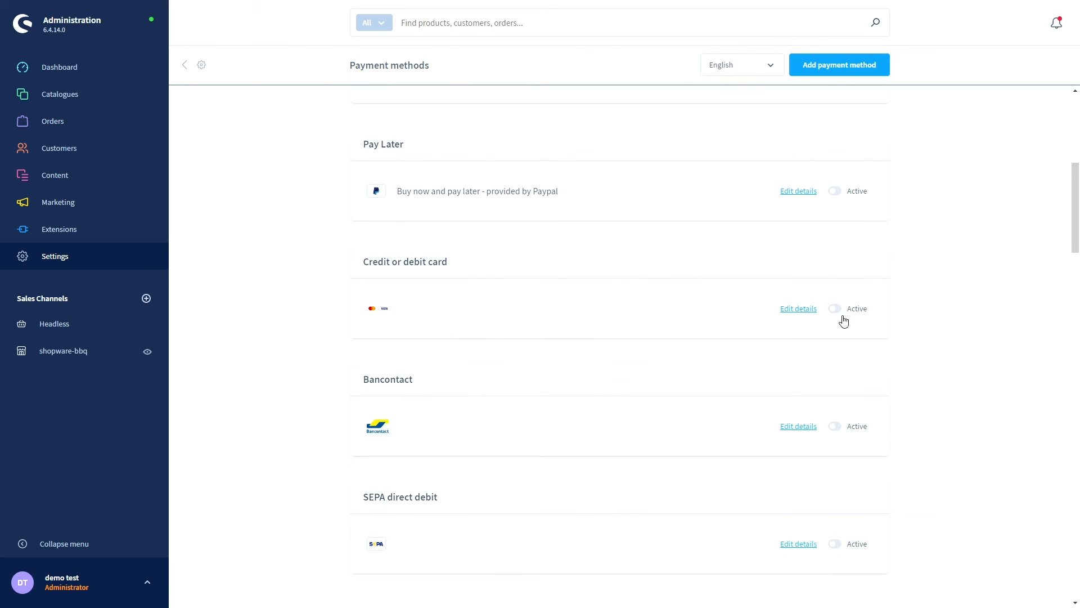
{"action": "scroll", "coordinate": [894, 434], "scroll_direction": "down", "scroll_amount": 3}
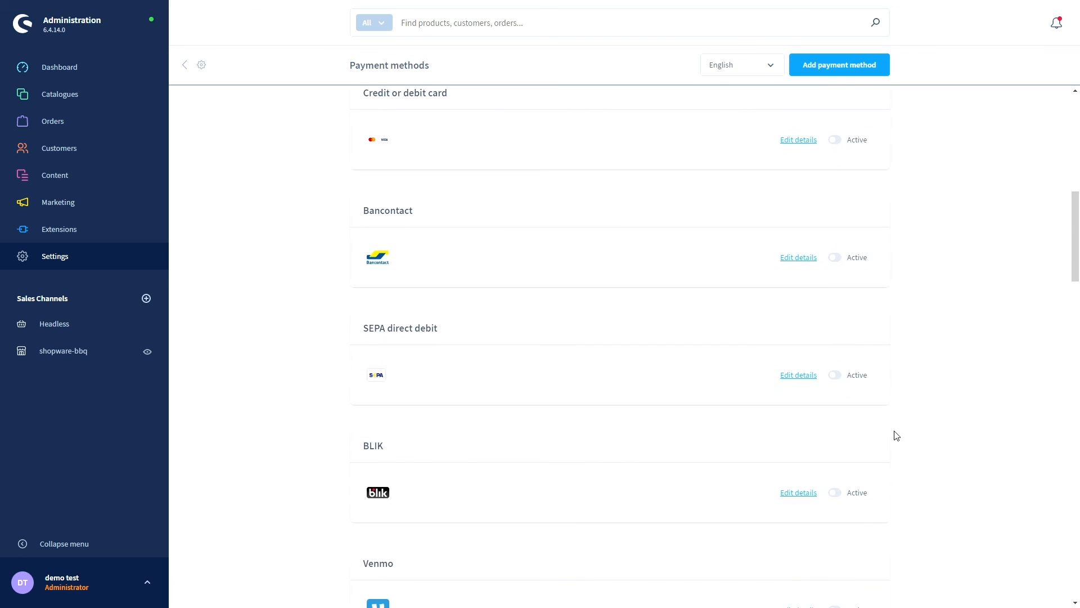
{"action": "scroll", "coordinate": [896, 436], "scroll_direction": "down", "scroll_amount": 3}
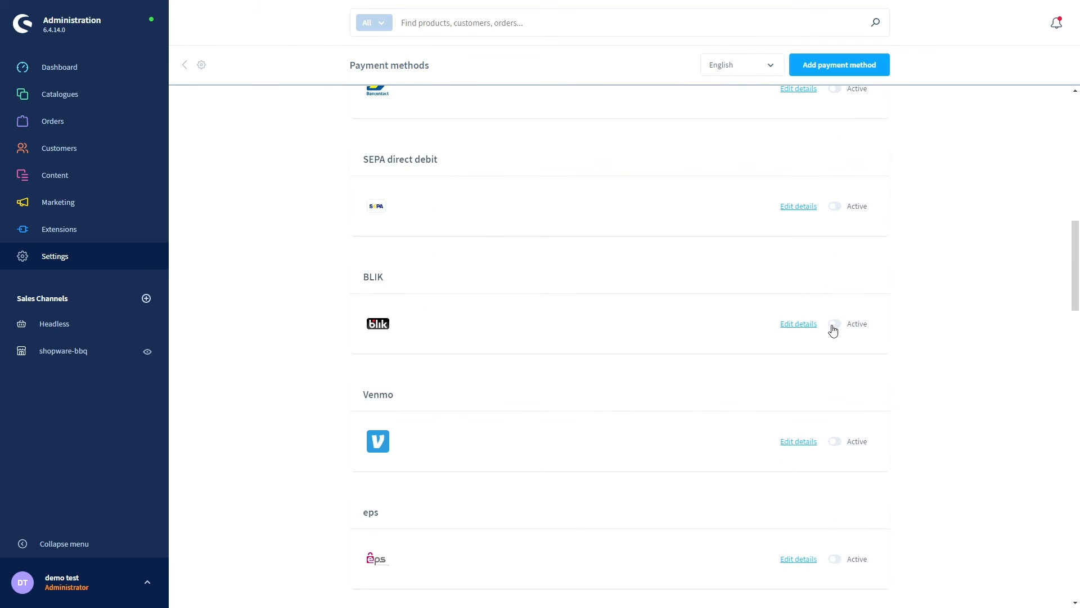
{"action": "scroll", "coordinate": [712, 335], "scroll_direction": "down", "scroll_amount": 3}
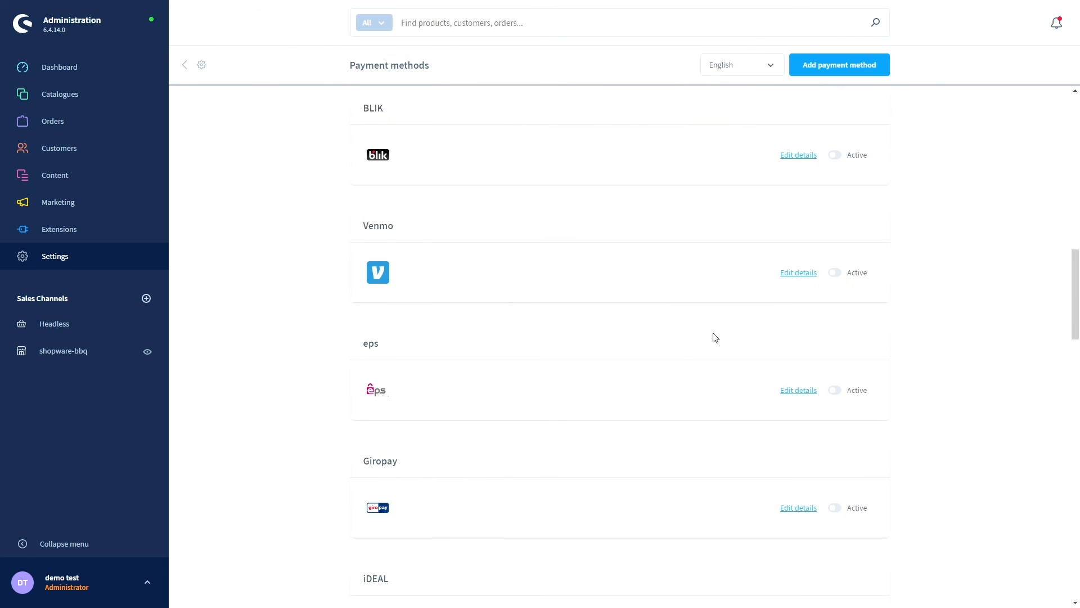
{"action": "left_click", "coordinate": [793, 394]}
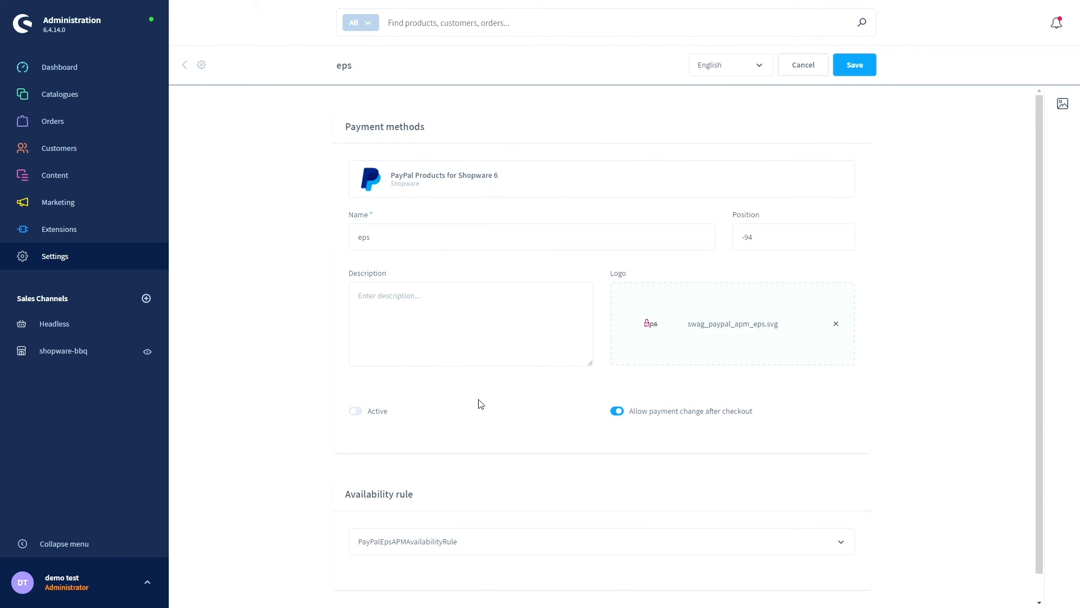
{"action": "scroll", "coordinate": [480, 403], "scroll_direction": "down", "scroll_amount": 1}
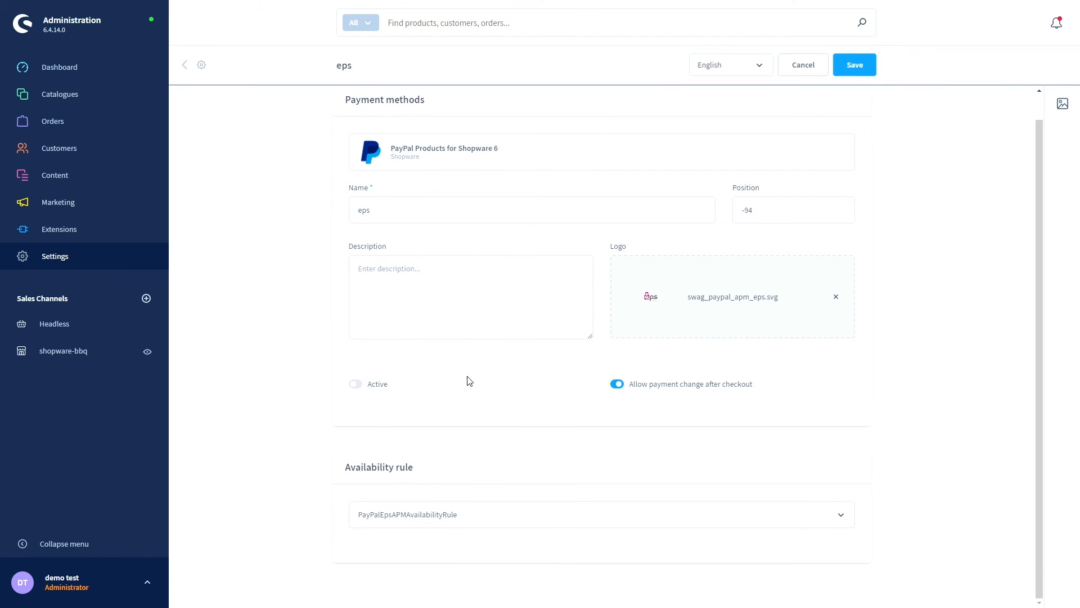
{"action": "scroll", "coordinate": [468, 378], "scroll_direction": "up", "scroll_amount": 1}
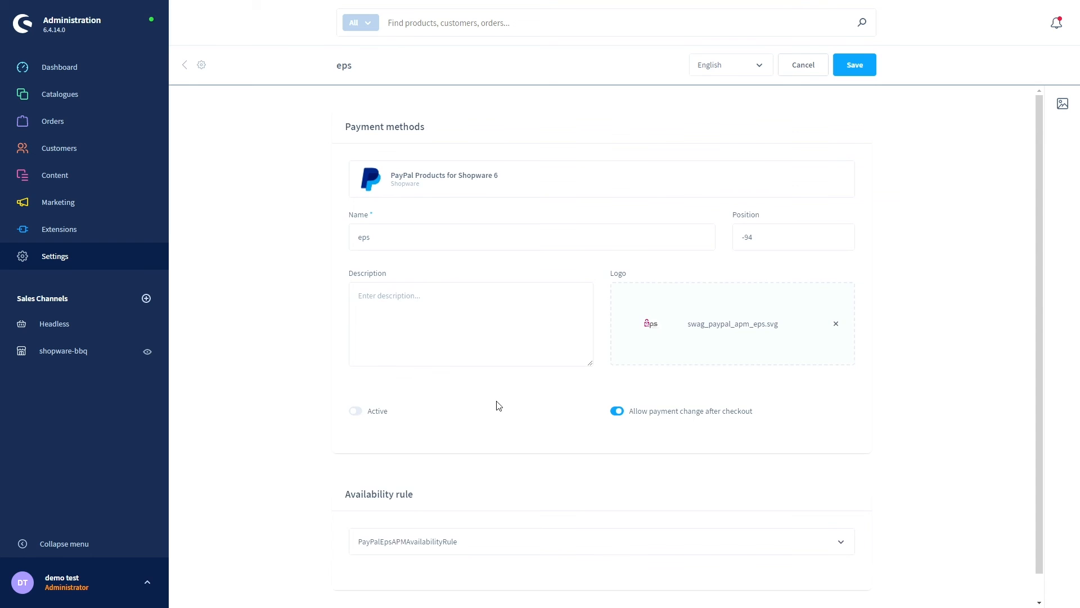
{"action": "scroll", "coordinate": [498, 405], "scroll_direction": "down", "scroll_amount": 1}
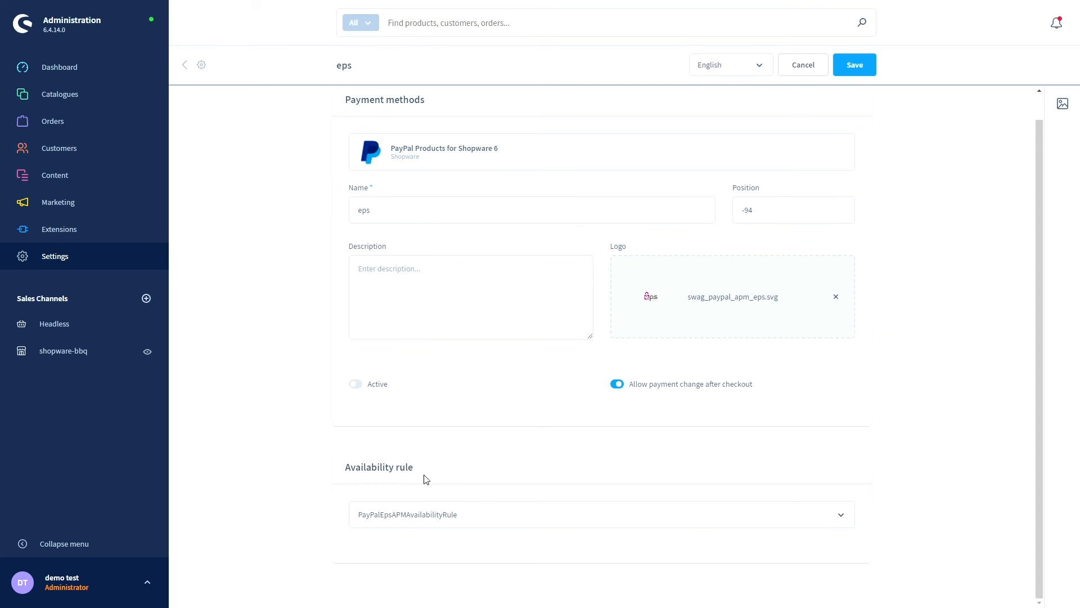
{"action": "scroll", "coordinate": [476, 503], "scroll_direction": "up", "scroll_amount": 1}
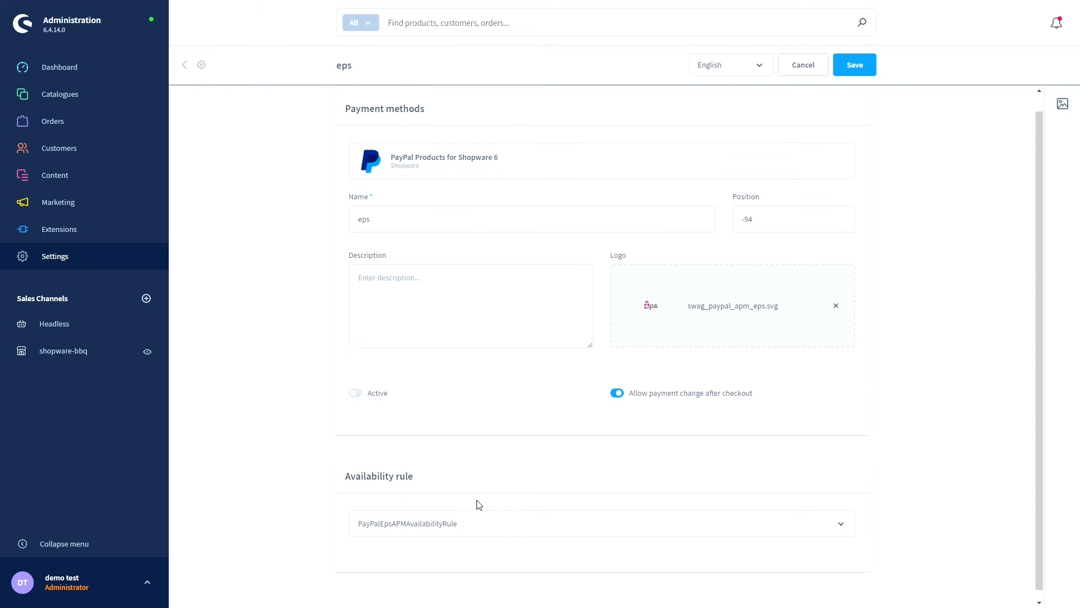
{"action": "left_click", "coordinate": [187, 66]}
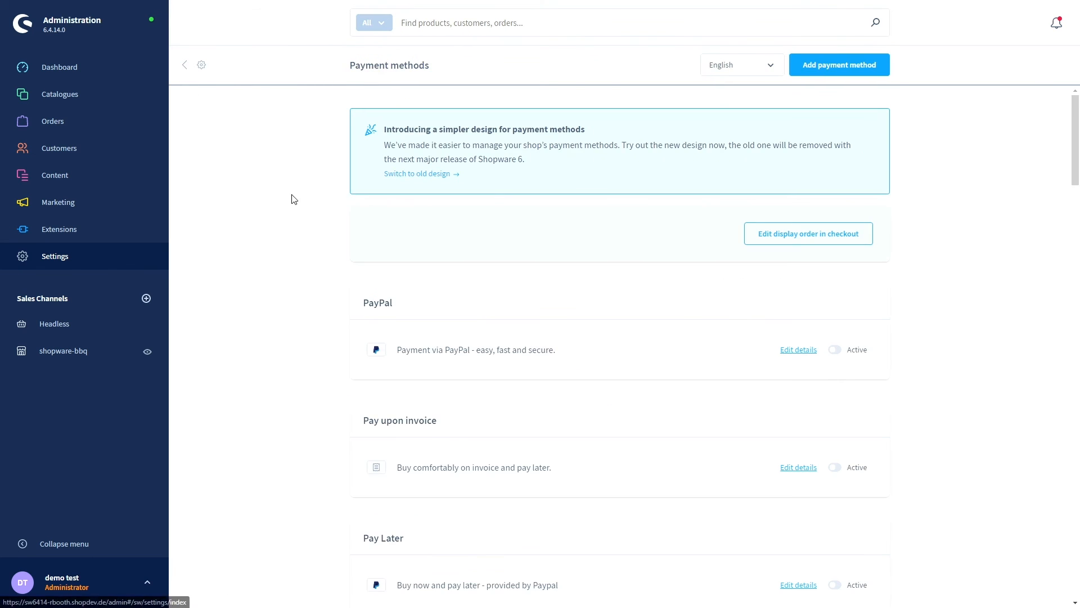
{"action": "scroll", "coordinate": [309, 229], "scroll_direction": "down", "scroll_amount": 4}
{"action": "scroll", "coordinate": [313, 234], "scroll_direction": "down", "scroll_amount": 4}
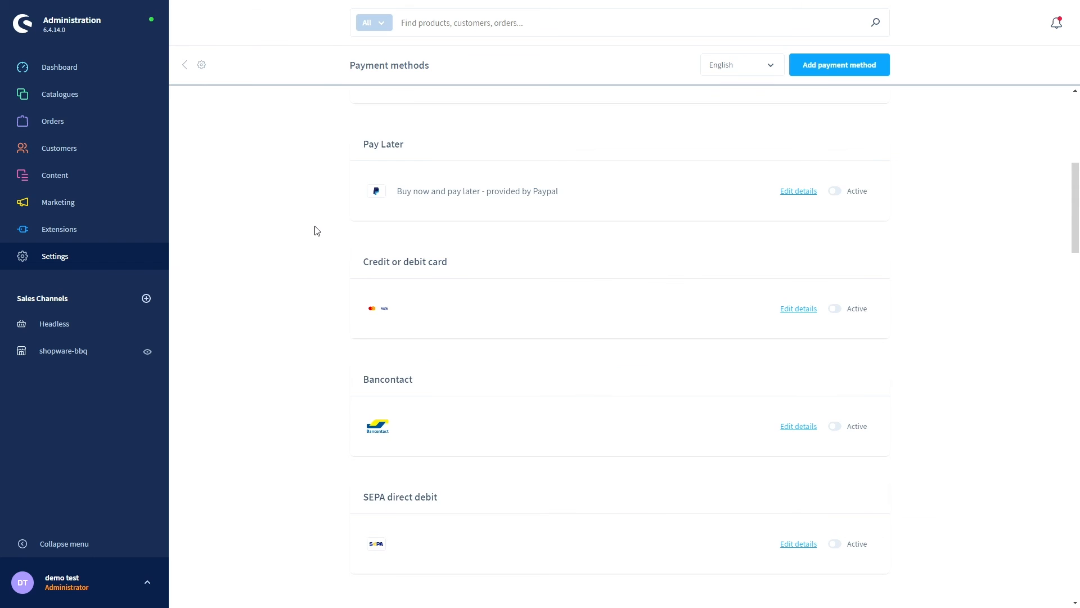
{"action": "scroll", "coordinate": [313, 233], "scroll_direction": "down", "scroll_amount": 3}
- Scroll the payment methods list, then move over to the Shopware Account portal welcome page
{"action": "scroll", "coordinate": [306, 244], "scroll_direction": "down", "scroll_amount": 2}
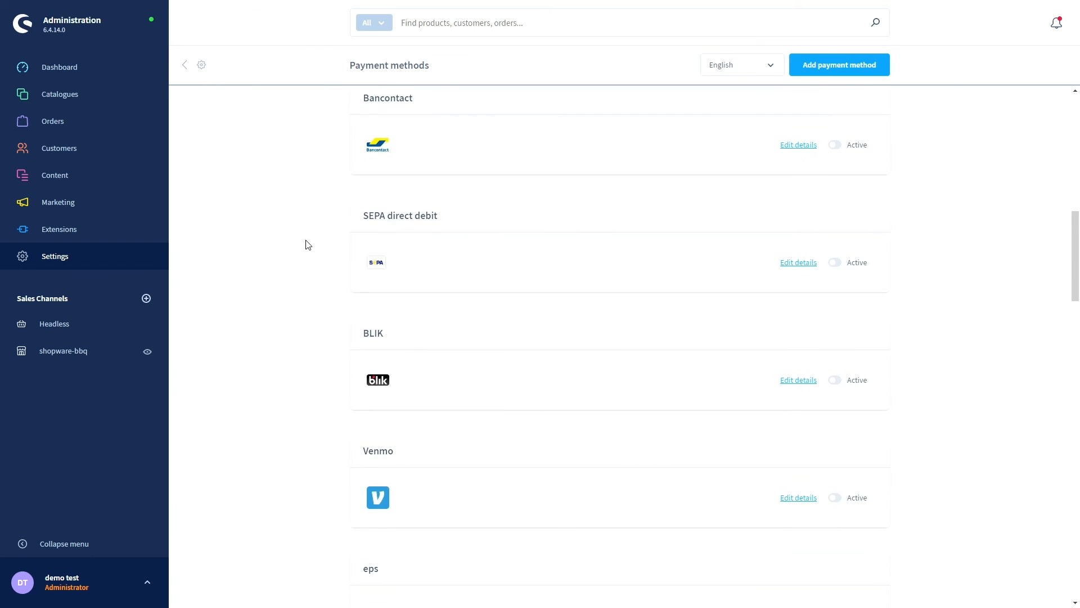
{"action": "scroll", "coordinate": [304, 243], "scroll_direction": "up", "scroll_amount": 7}
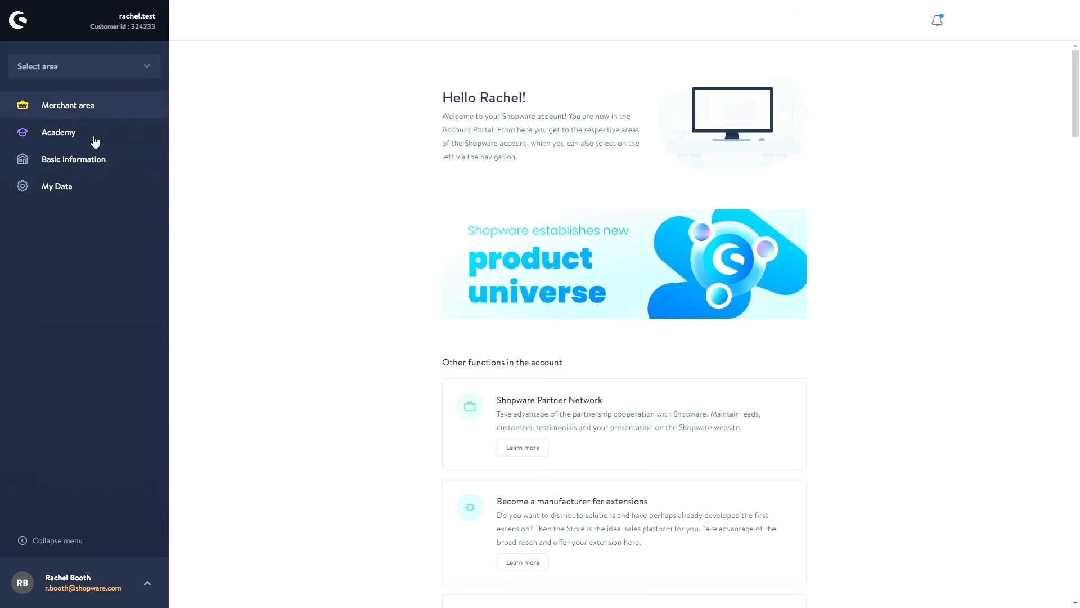
- Open the Merchant area Welcome page showing Shopware News like the new product portfolio announcement
{"action": "scroll", "coordinate": [317, 366], "scroll_direction": "down", "scroll_amount": 2}
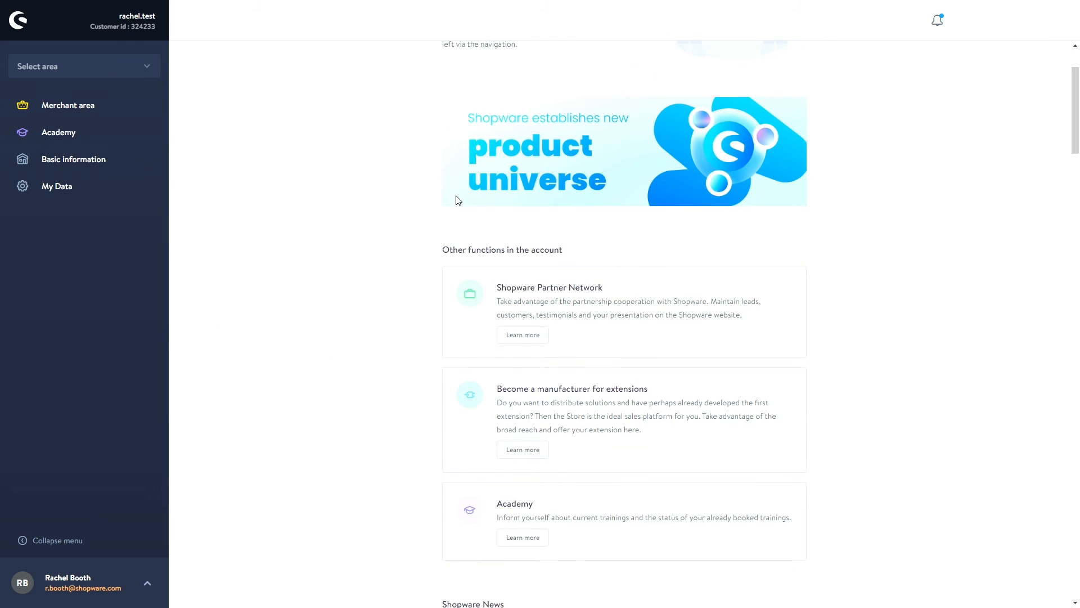
{"action": "scroll", "coordinate": [408, 305], "scroll_direction": "up", "scroll_amount": 1}
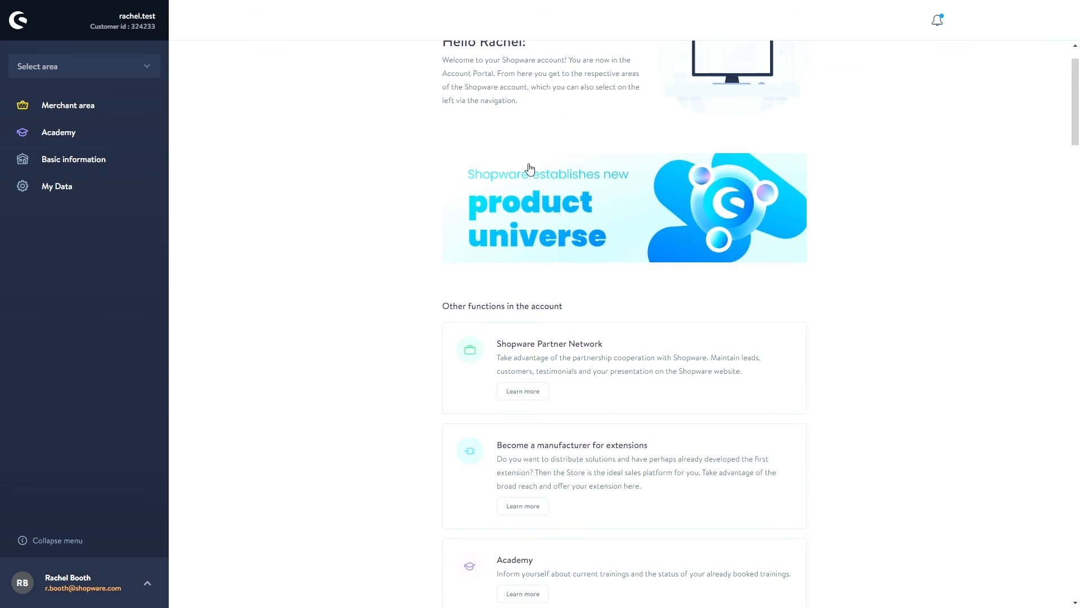
{"action": "scroll", "coordinate": [395, 198], "scroll_direction": "up", "scroll_amount": 1}
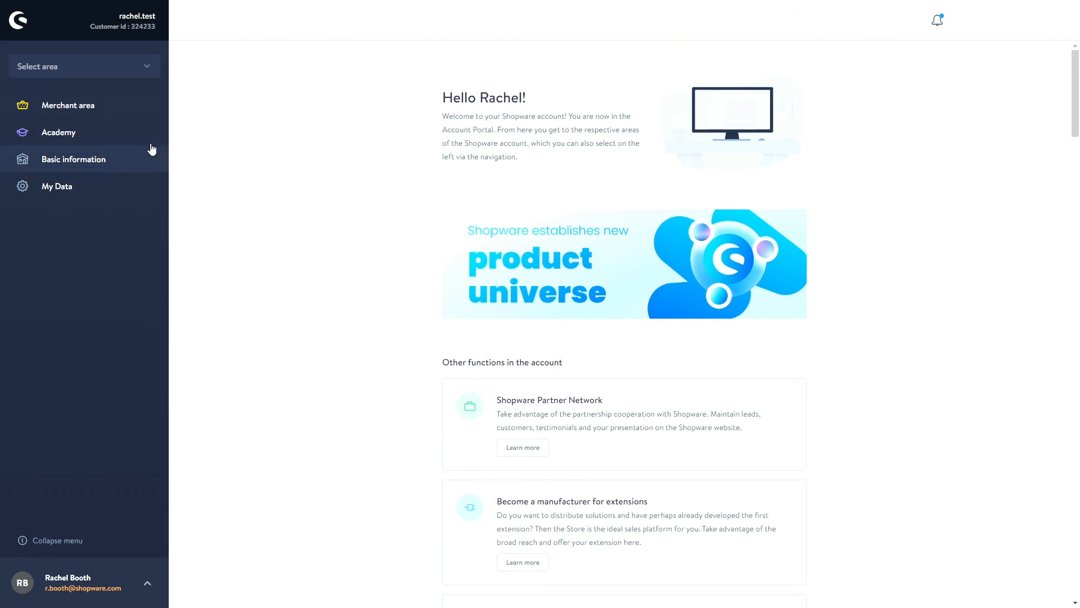
{"action": "left_click", "coordinate": [99, 108]}
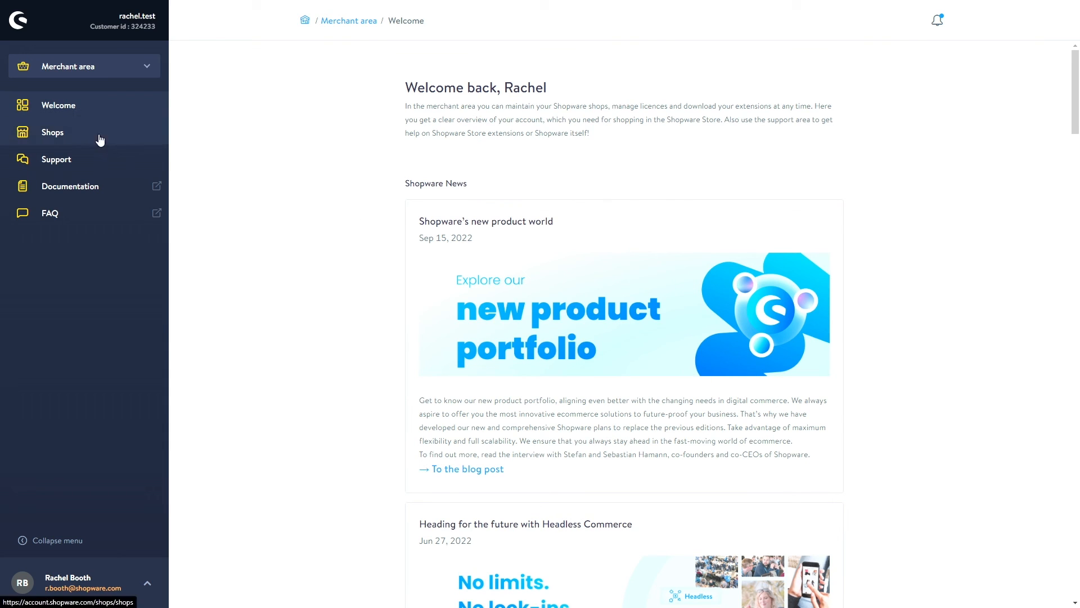
- Go via the Shops list to the Support page with two closed Enterprise Edition tickets
{"action": "left_click", "coordinate": [73, 140]}
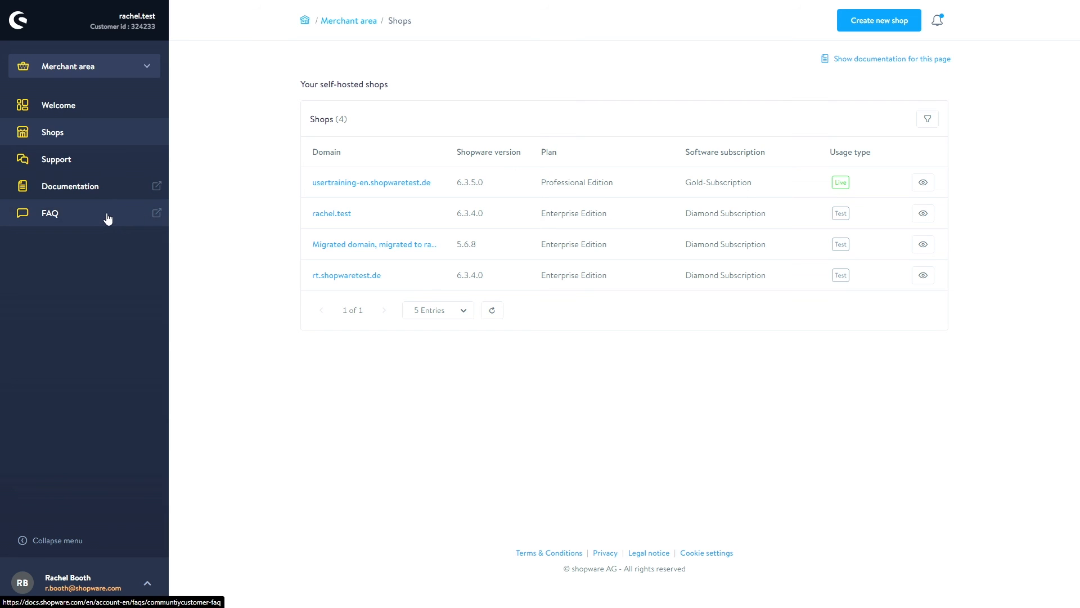
{"action": "left_click", "coordinate": [62, 159]}
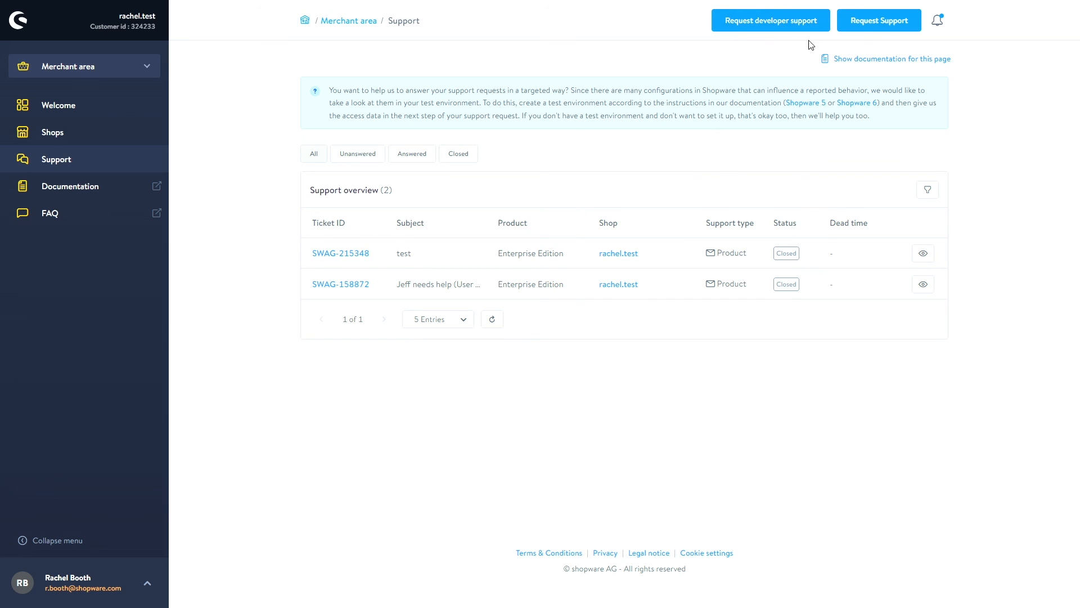
- Start a new support request and select rachel.test as the shop needing support
{"action": "left_click", "coordinate": [846, 25]}
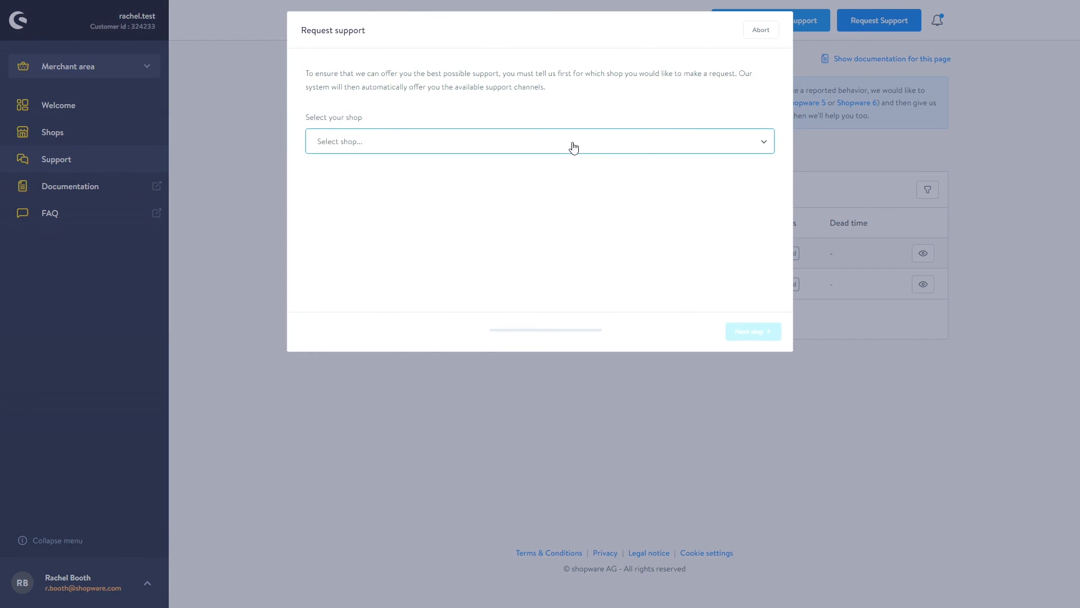
{"action": "left_click", "coordinate": [491, 147]}
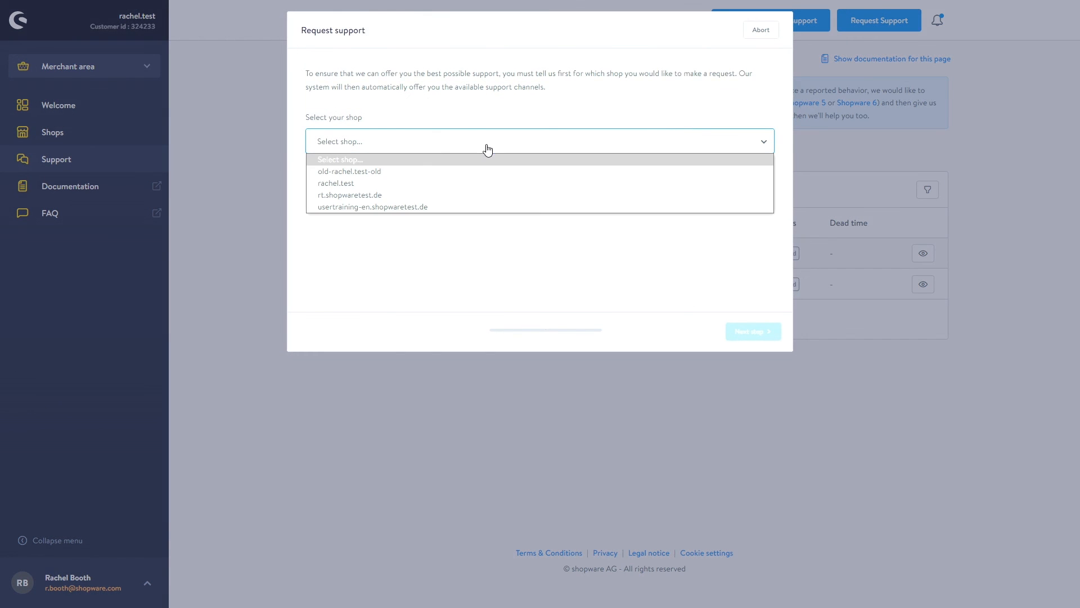
{"action": "left_click", "coordinate": [385, 185]}
{"action": "left_click", "coordinate": [757, 337]}
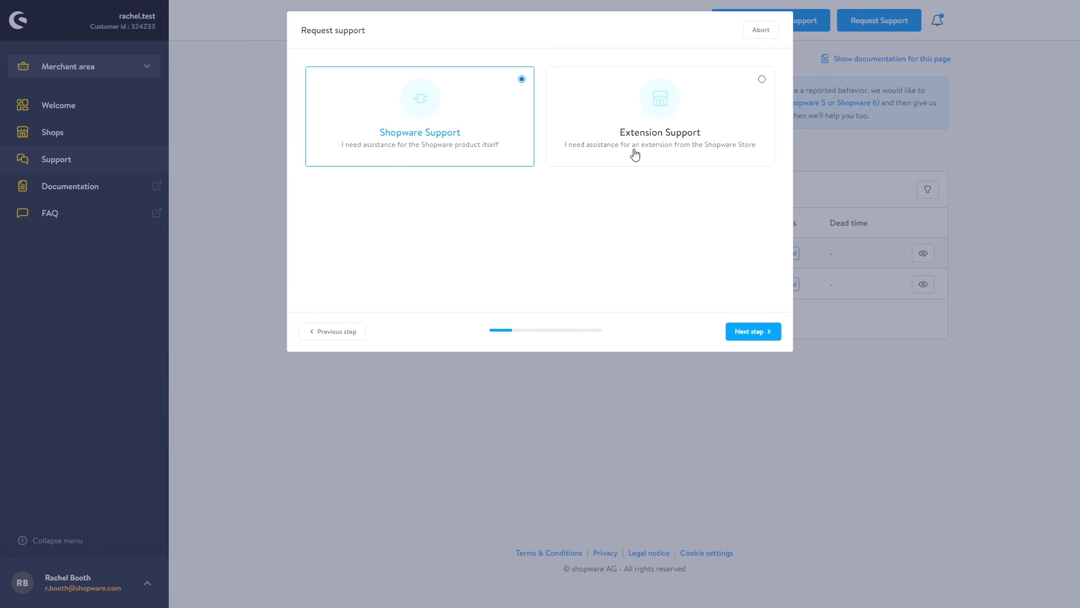
- Keep Shopware Support with email submission and proceed to the contact form
{"action": "left_click", "coordinate": [747, 340]}
{"action": "left_click", "coordinate": [391, 185]}
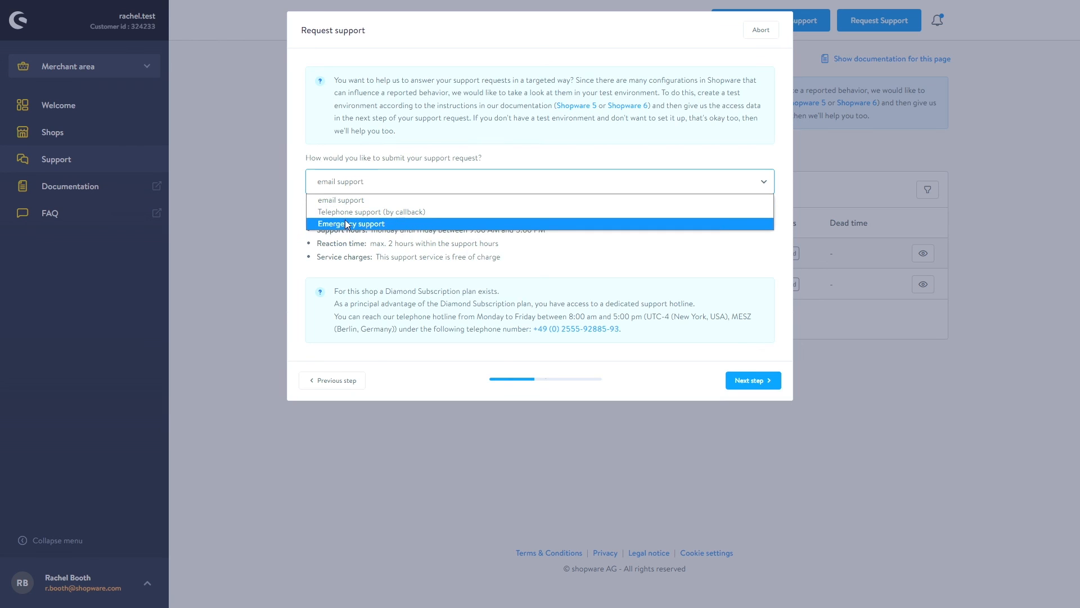
{"action": "left_click", "coordinate": [421, 241]}
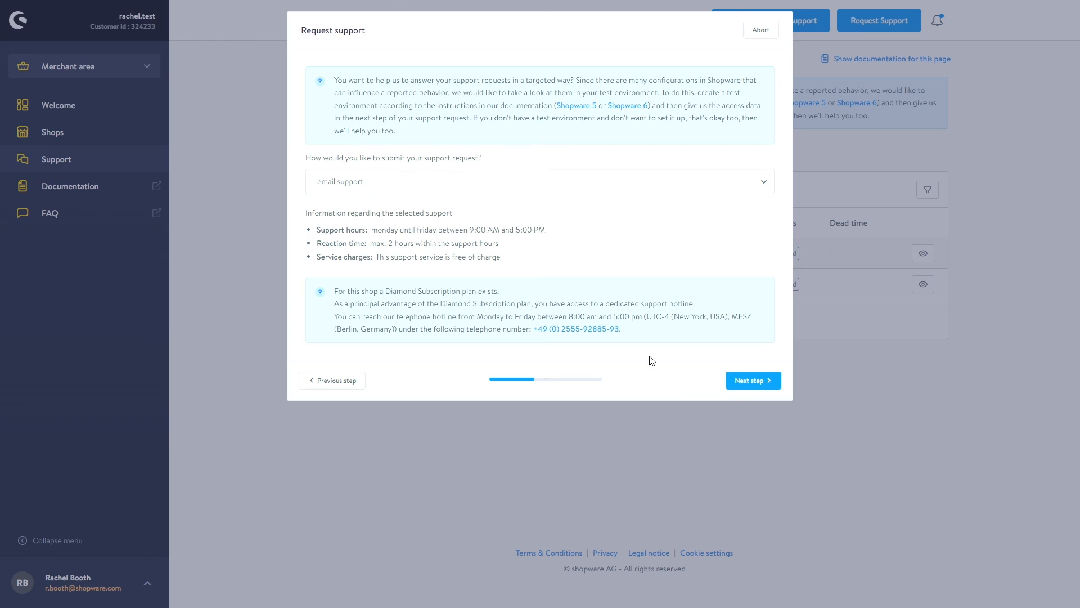
{"action": "left_click", "coordinate": [748, 380]}
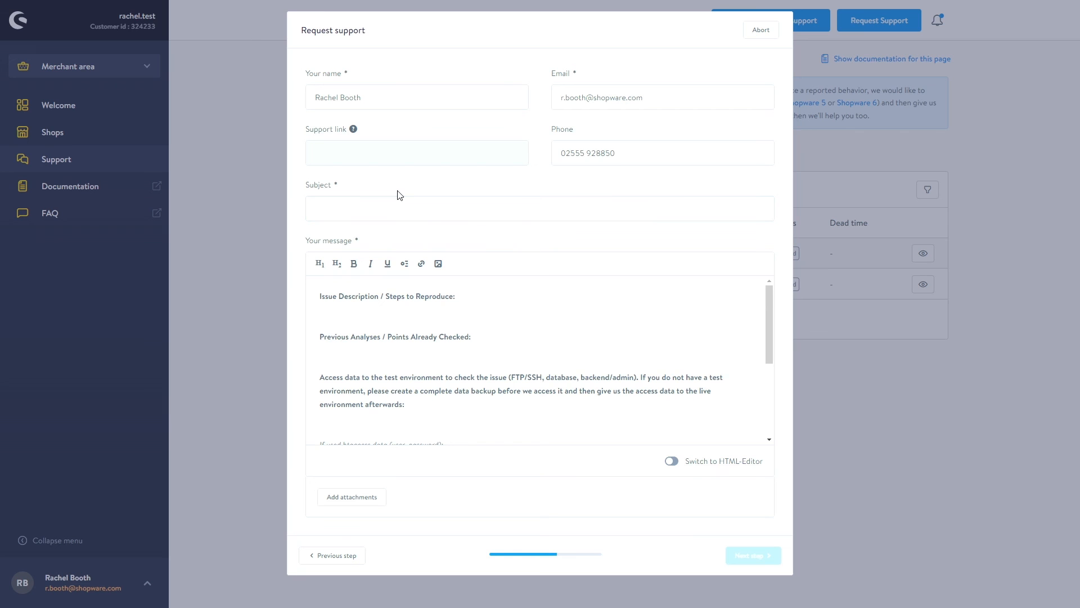
- Enter 'Test' as both the issue description and subject, and continue to the ticket summary
{"action": "left_click", "coordinate": [353, 213]}
{"action": "scroll", "coordinate": [394, 318], "scroll_direction": "down", "scroll_amount": 3}
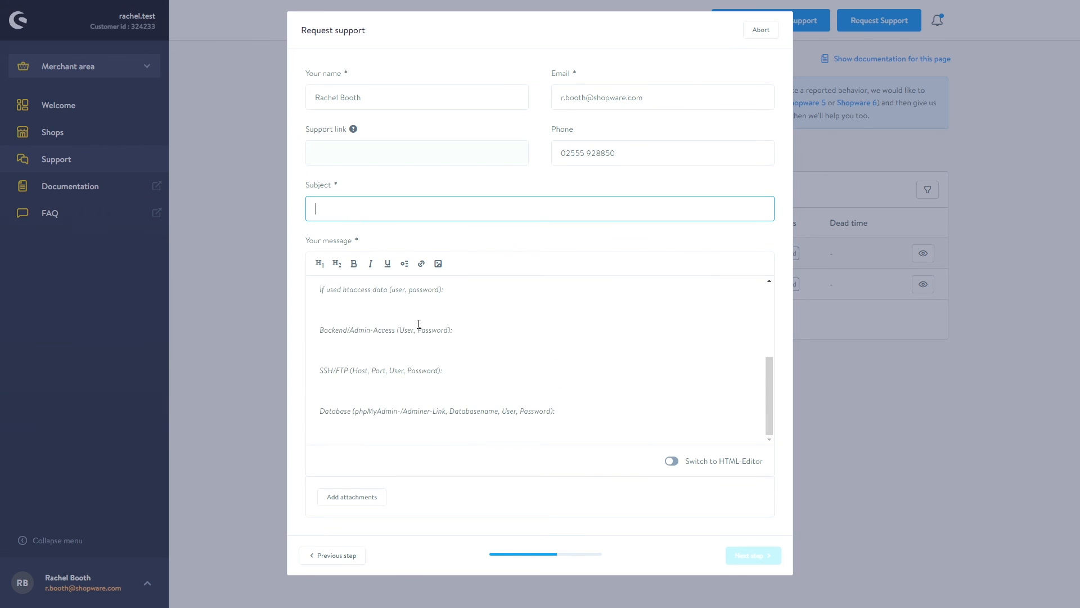
{"action": "scroll", "coordinate": [339, 362], "scroll_direction": "up", "scroll_amount": 5}
{"action": "left_click", "coordinate": [346, 311]}
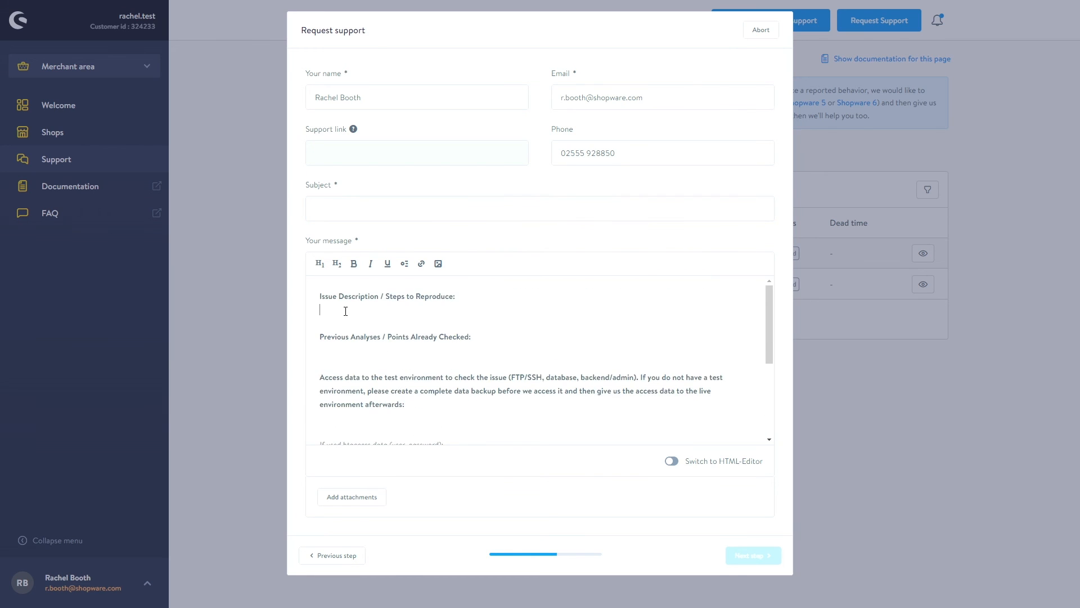
{"action": "type", "text": "Test"}
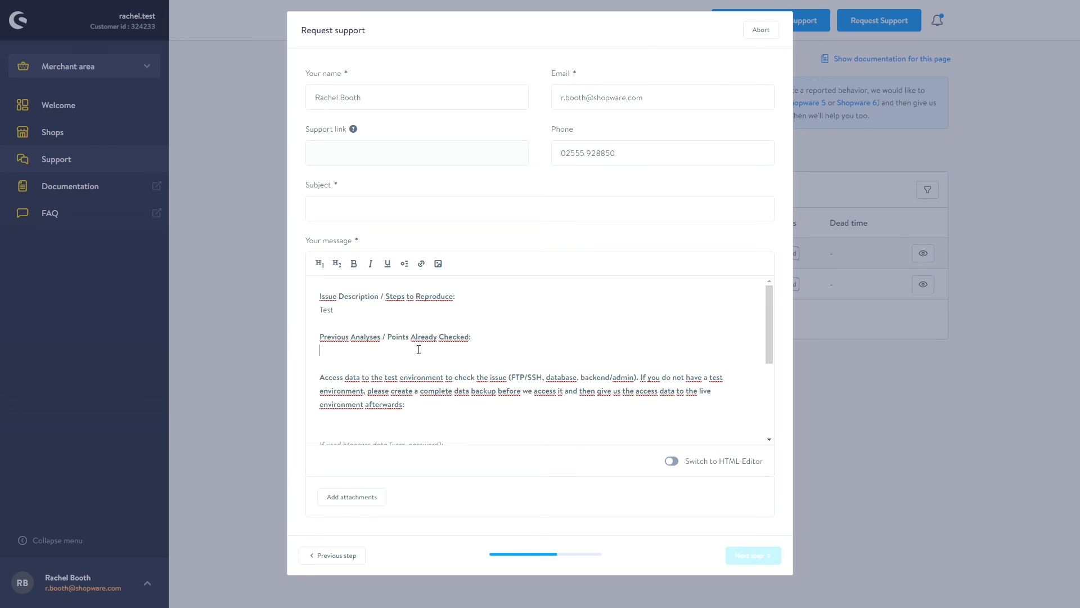
{"action": "scroll", "coordinate": [461, 353], "scroll_direction": "down", "scroll_amount": 3}
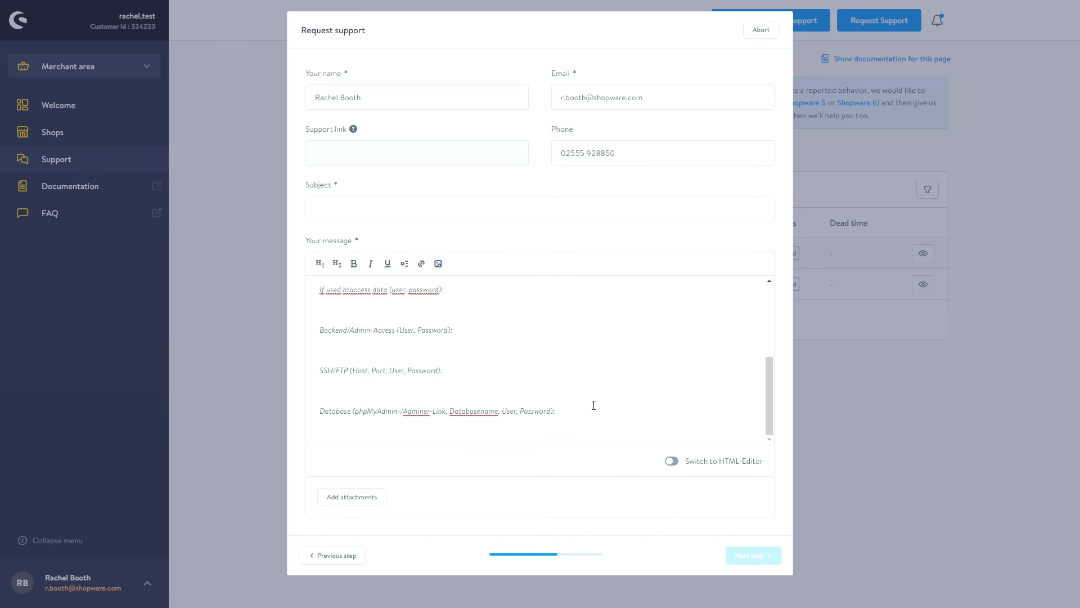
{"action": "left_click", "coordinate": [444, 207]}
{"action": "type", "text": "Test"}
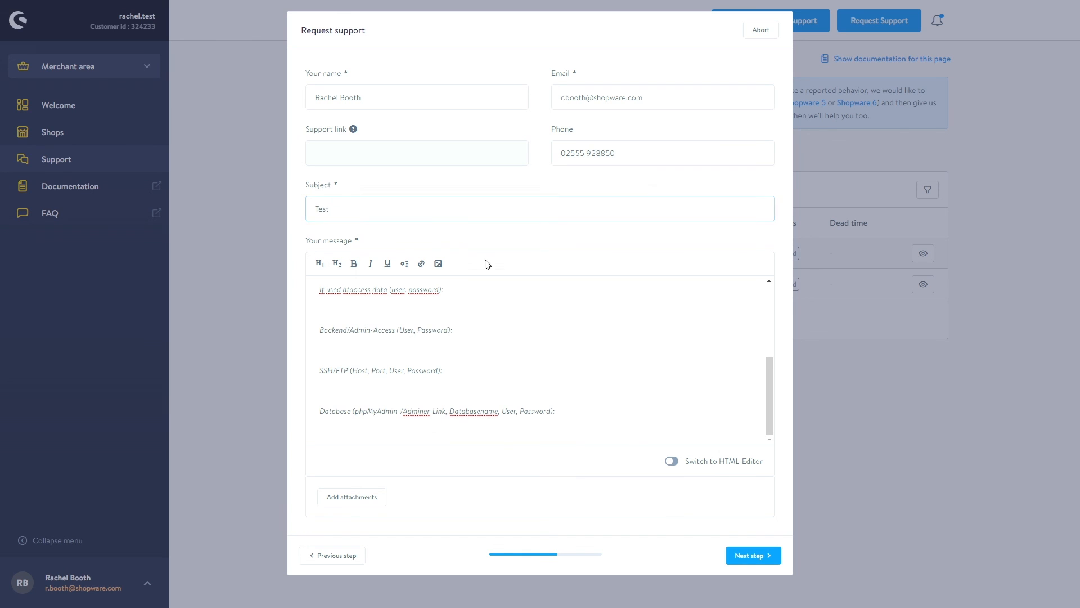
{"action": "left_click", "coordinate": [763, 557]}
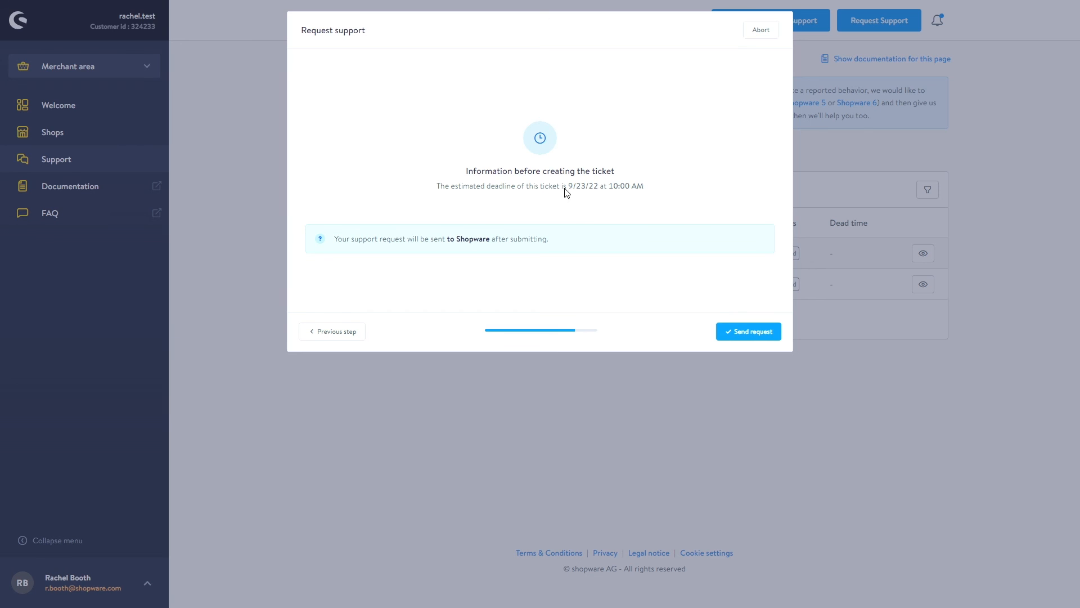
- Send the 'Test' support request, dismiss the success notice, and return to the portal home
{"action": "left_click_drag", "start_coordinate": [565, 186], "coordinate": [652, 195]}
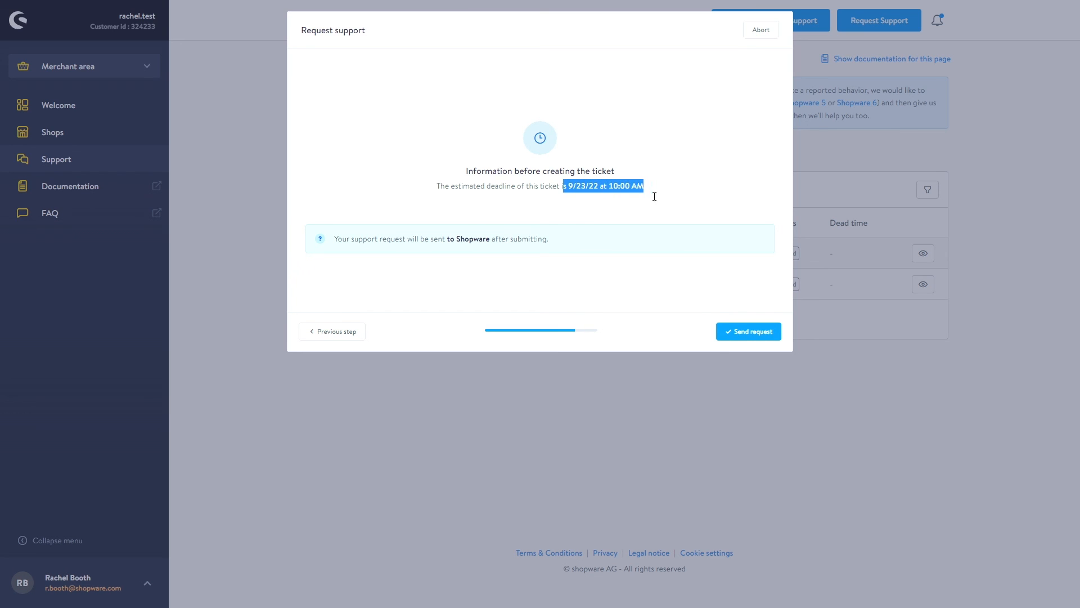
{"action": "left_click", "coordinate": [762, 334]}
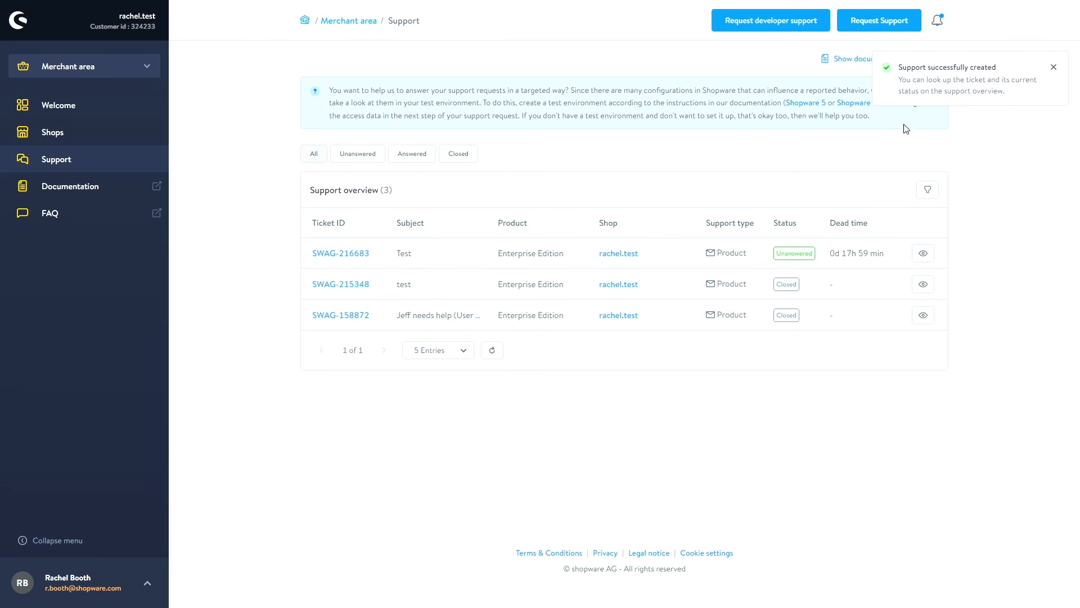
{"action": "left_click", "coordinate": [1054, 67]}
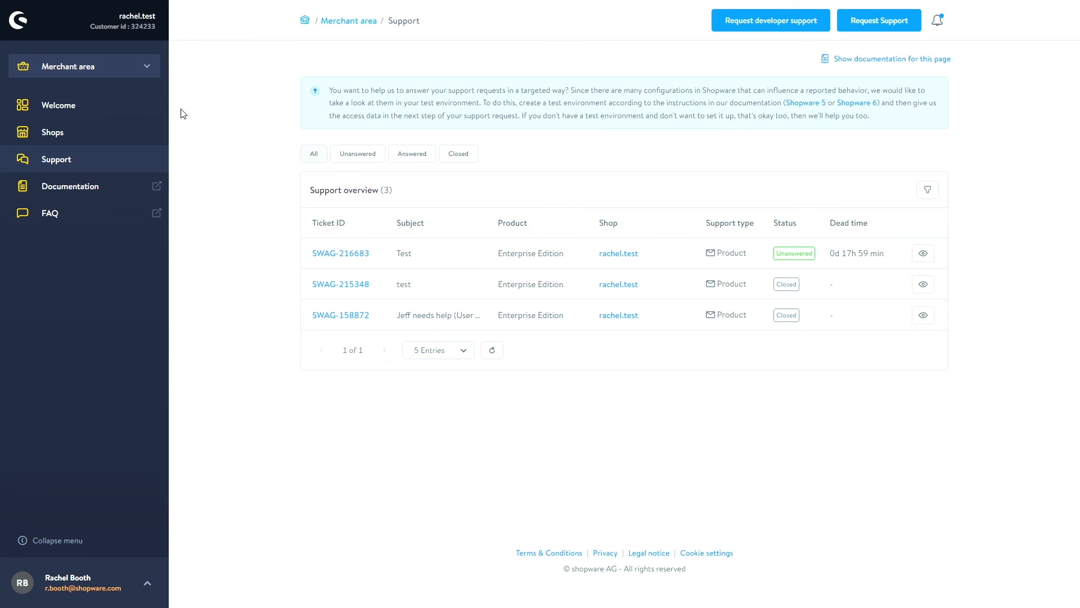
{"action": "left_click", "coordinate": [19, 26]}
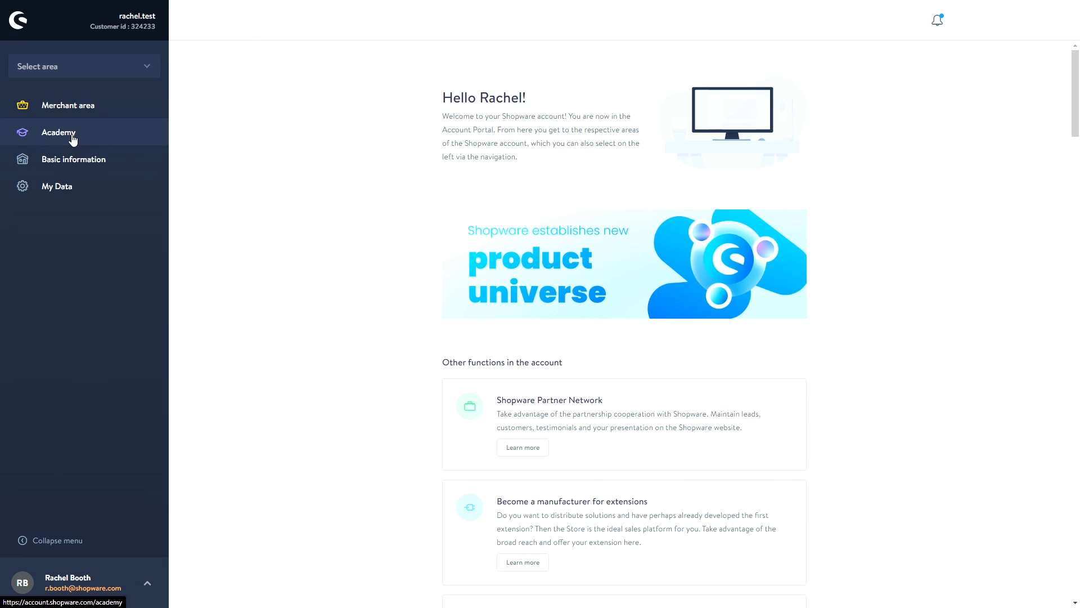
- Review basic information and billing address, then view Accounting with no invoices and four accounts
{"action": "left_click", "coordinate": [107, 165]}
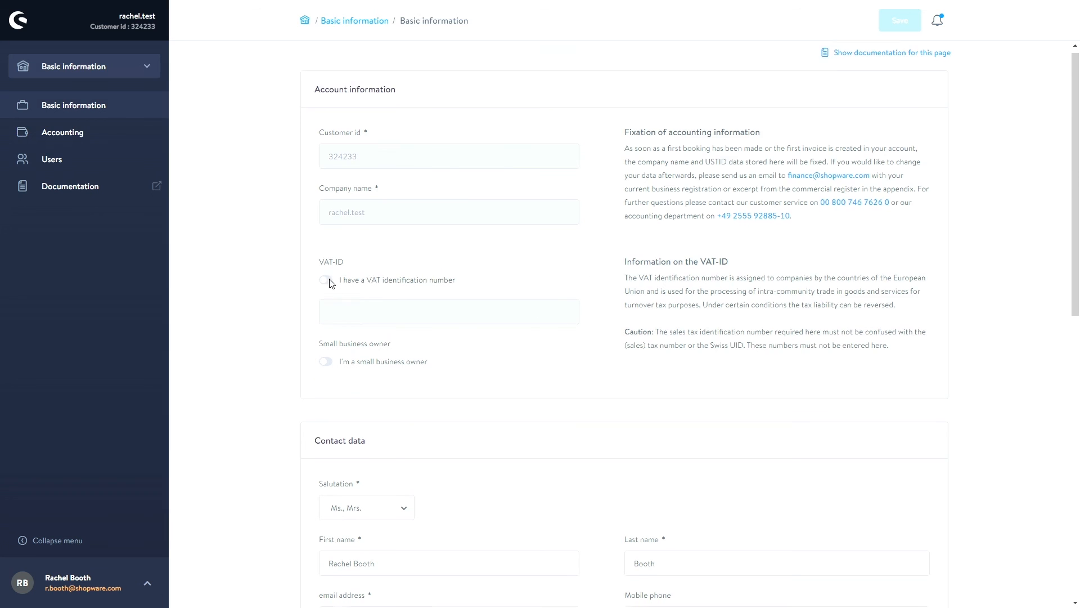
{"action": "scroll", "coordinate": [330, 290], "scroll_direction": "down", "scroll_amount": 5}
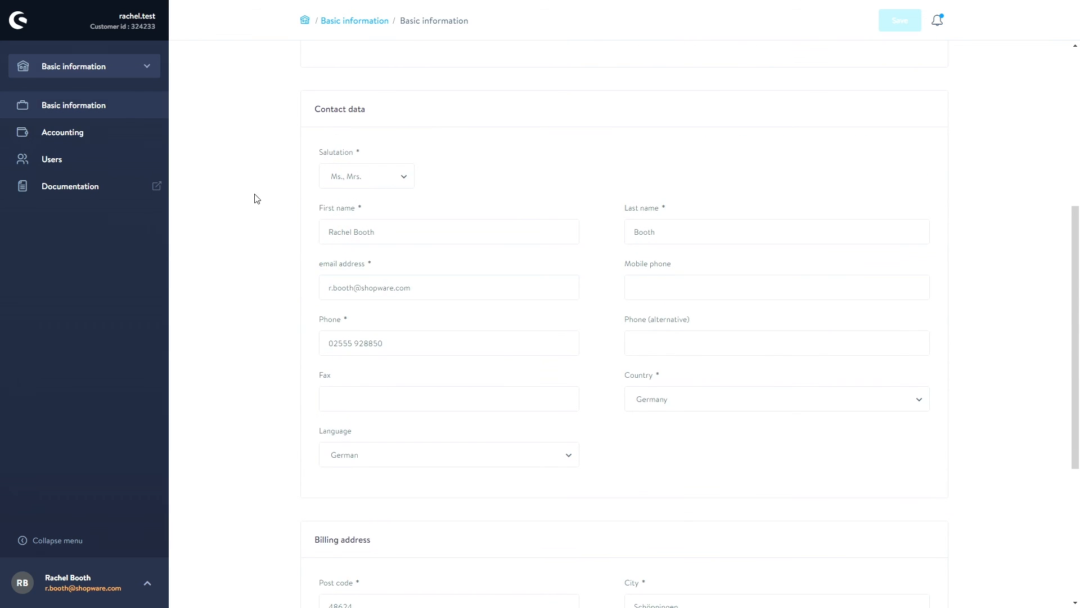
{"action": "scroll", "coordinate": [254, 197], "scroll_direction": "down", "scroll_amount": 5}
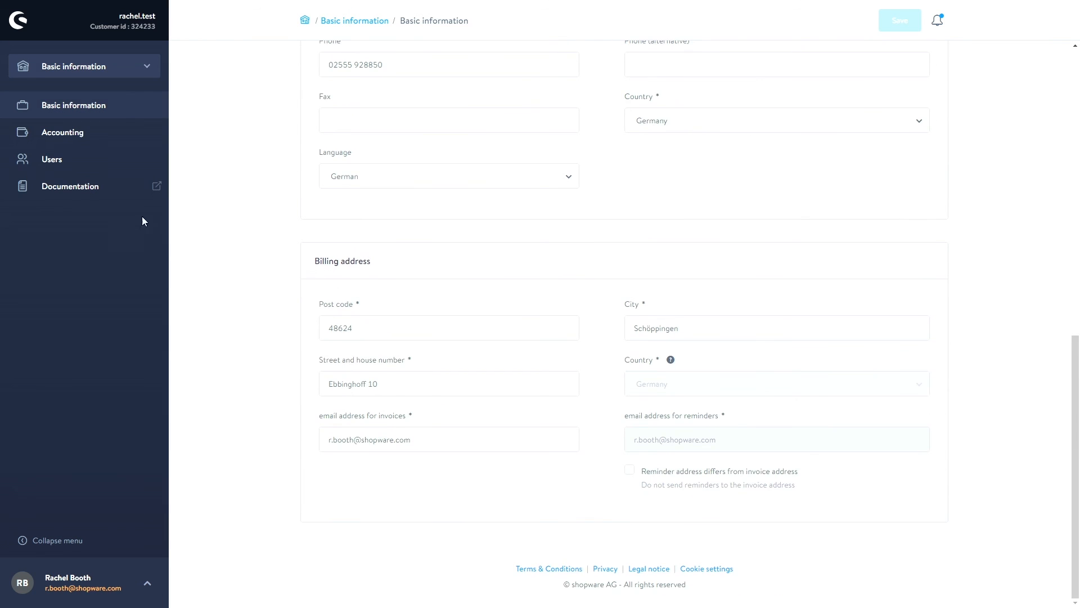
{"action": "left_click", "coordinate": [63, 136]}
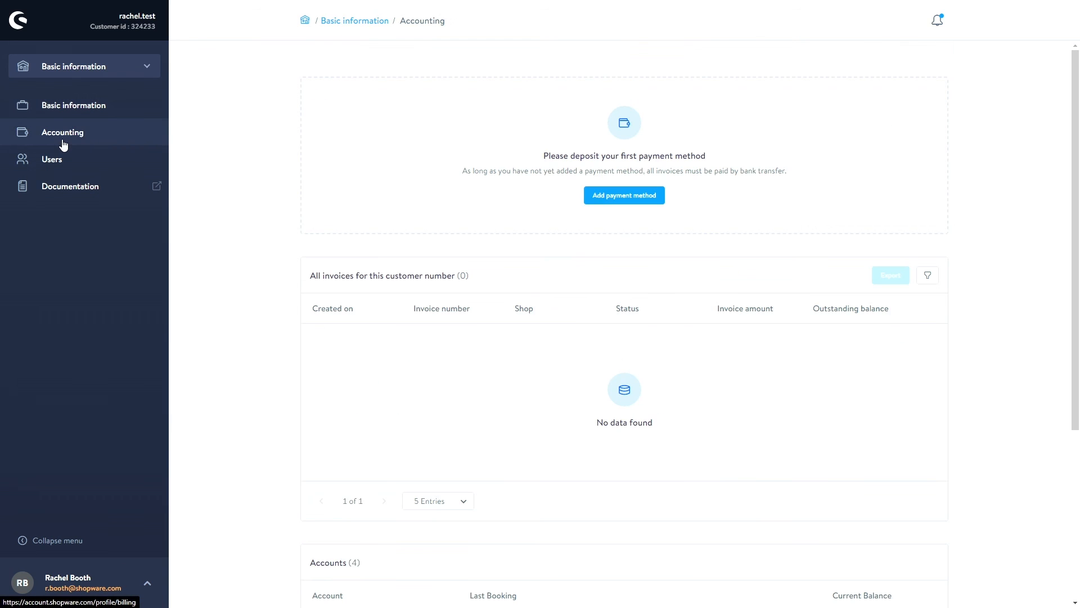
{"action": "scroll", "coordinate": [224, 183], "scroll_direction": "down", "scroll_amount": 1}
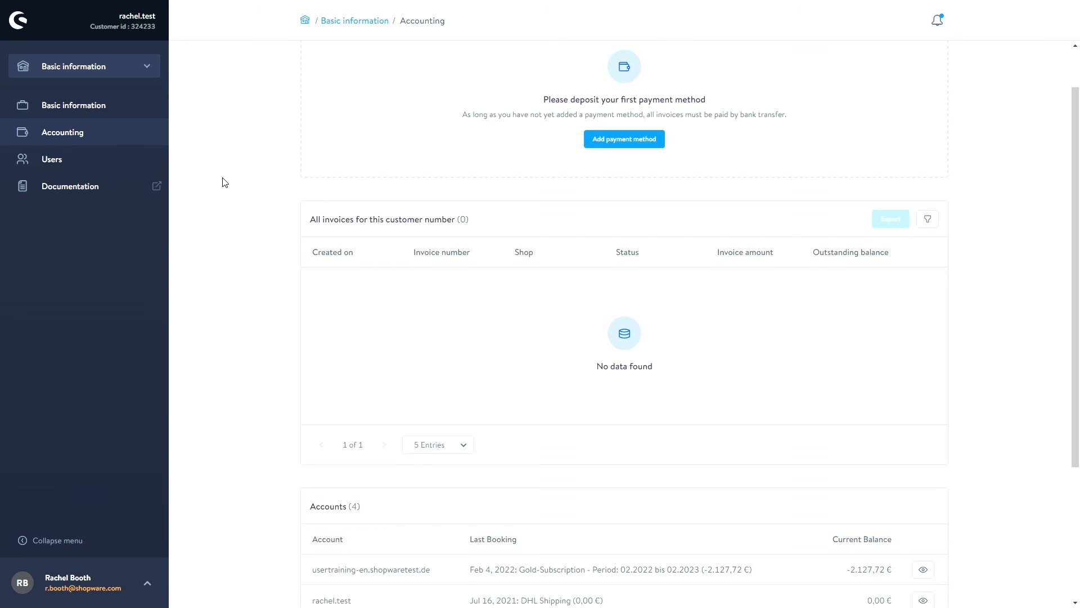
- Glance at the account users list, then open the SaaS vs PaaS article and scroll toward its comparison overview
{"action": "left_click", "coordinate": [106, 159]}
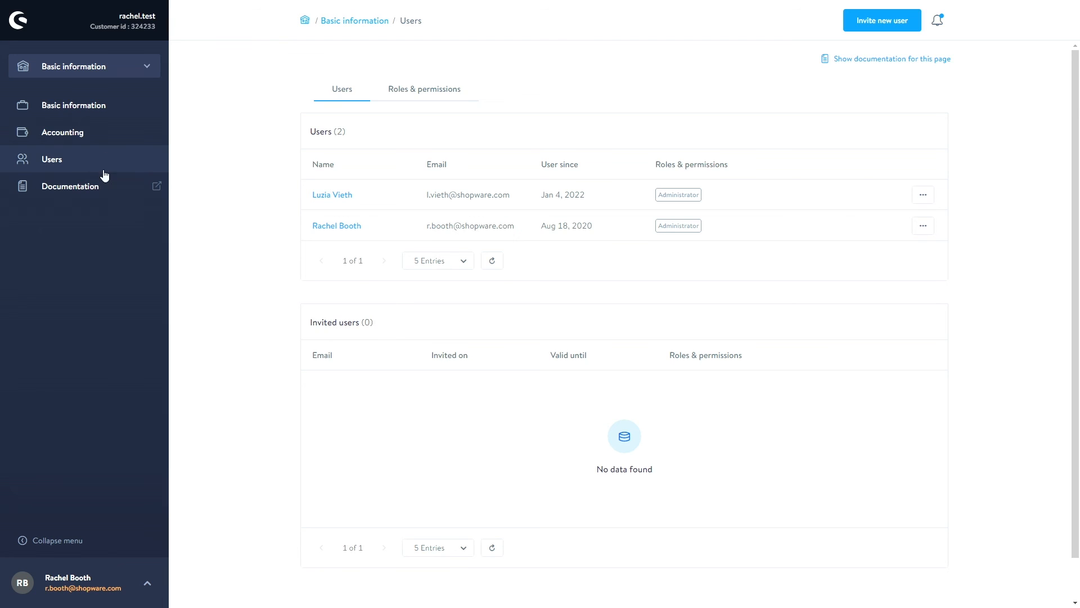
{"action": "left_click", "coordinate": [85, 185]}
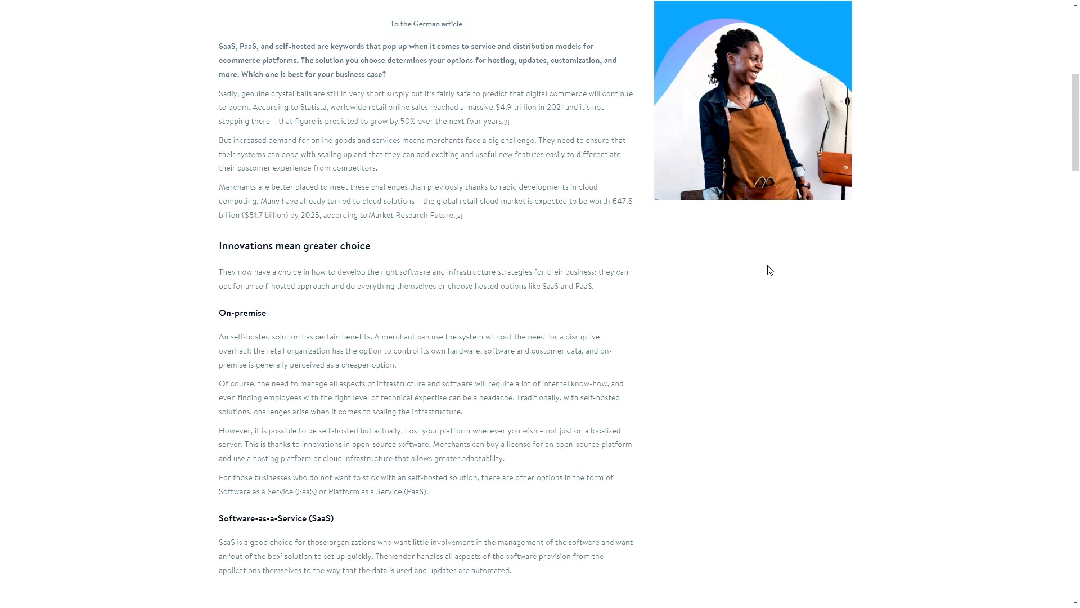
{"action": "scroll", "coordinate": [769, 270], "scroll_direction": "down", "scroll_amount": 10}
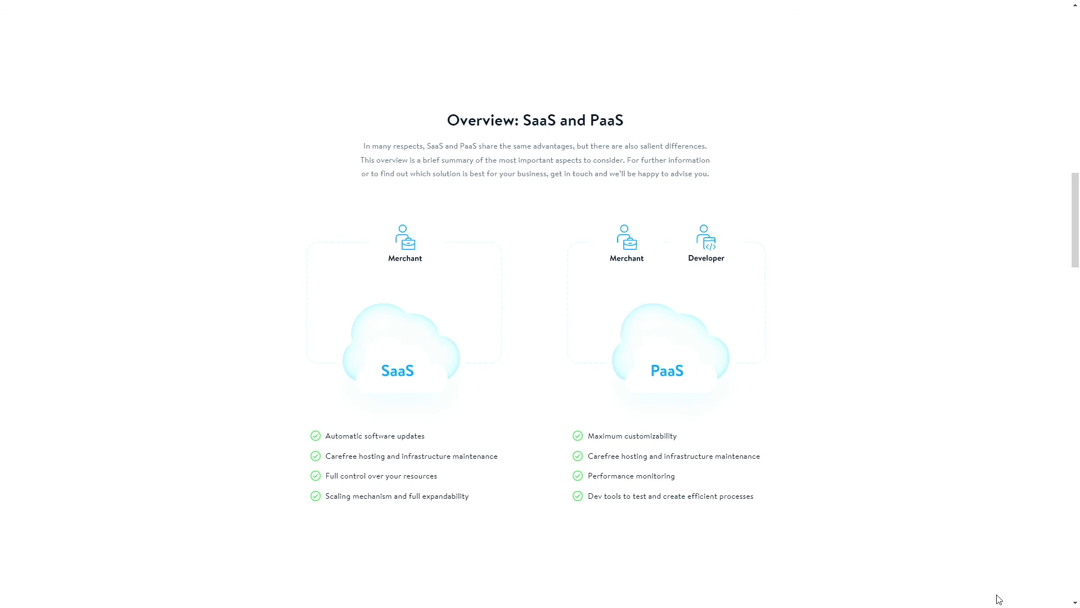